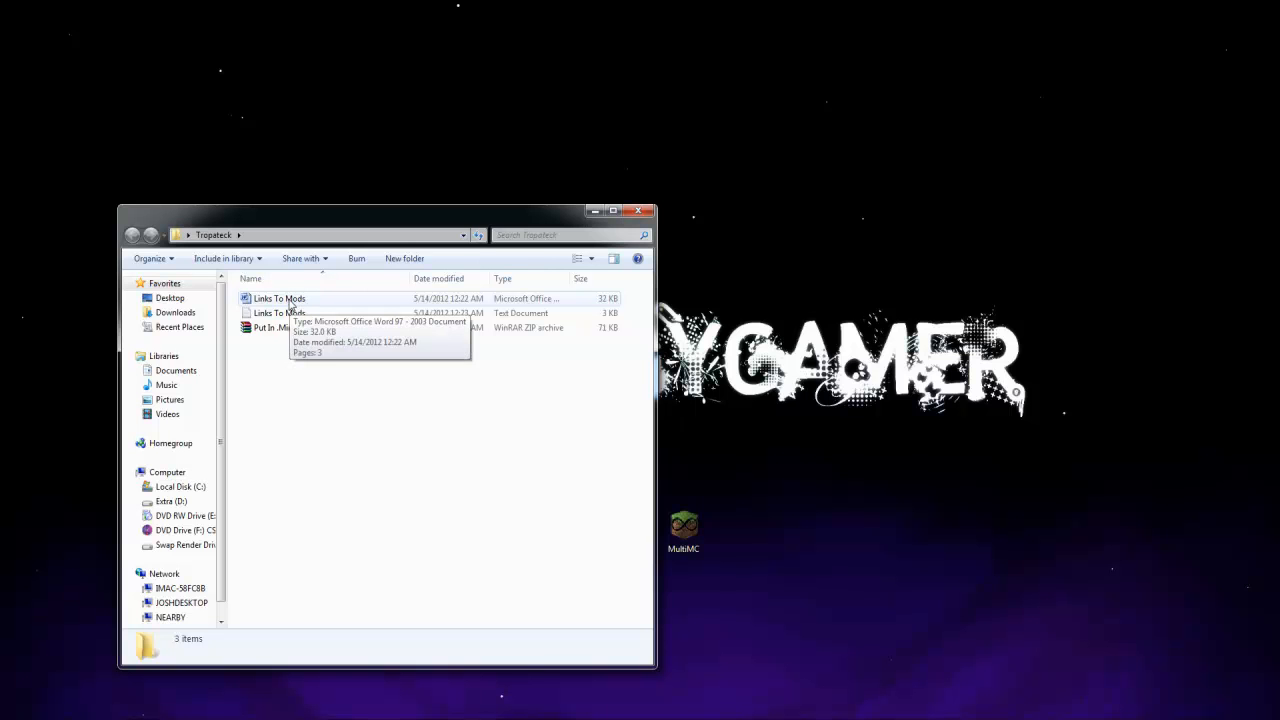
Look through the Links To Mods text file for the mod names and download links, and close it
double_click(300, 313)
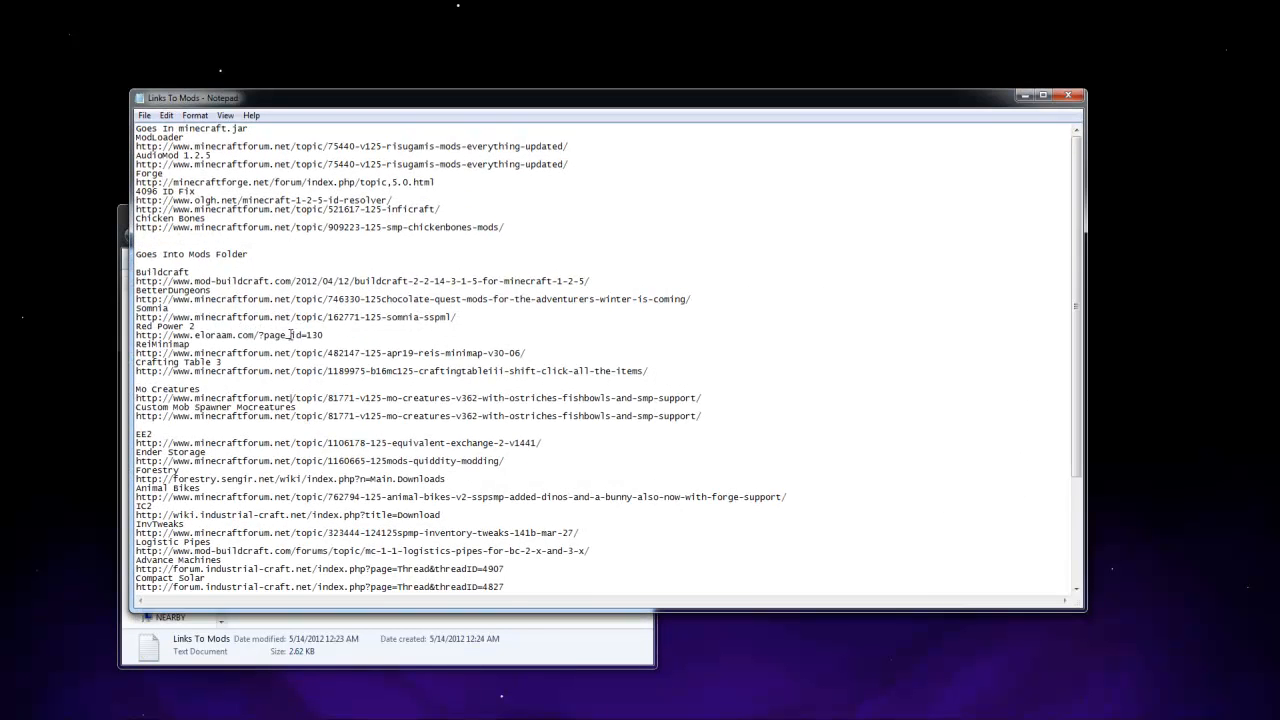
scroll(291, 334, "down", 5)
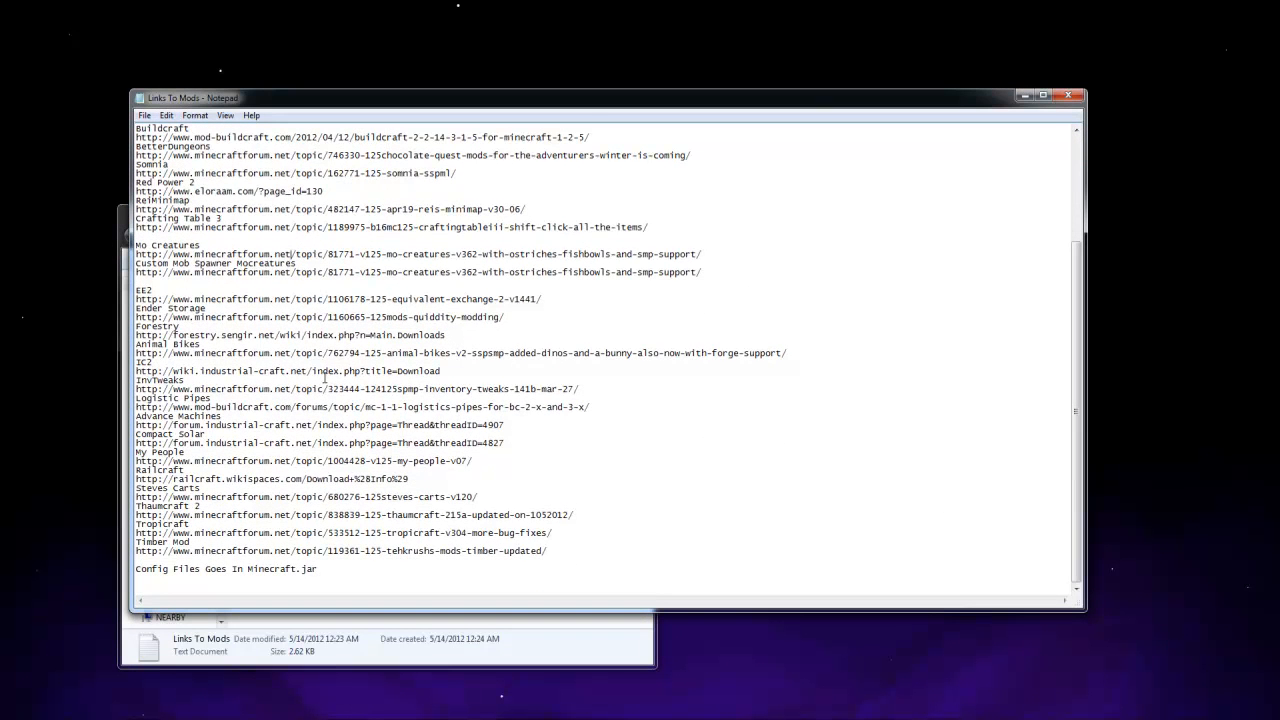
scroll(326, 378, "up", 3)
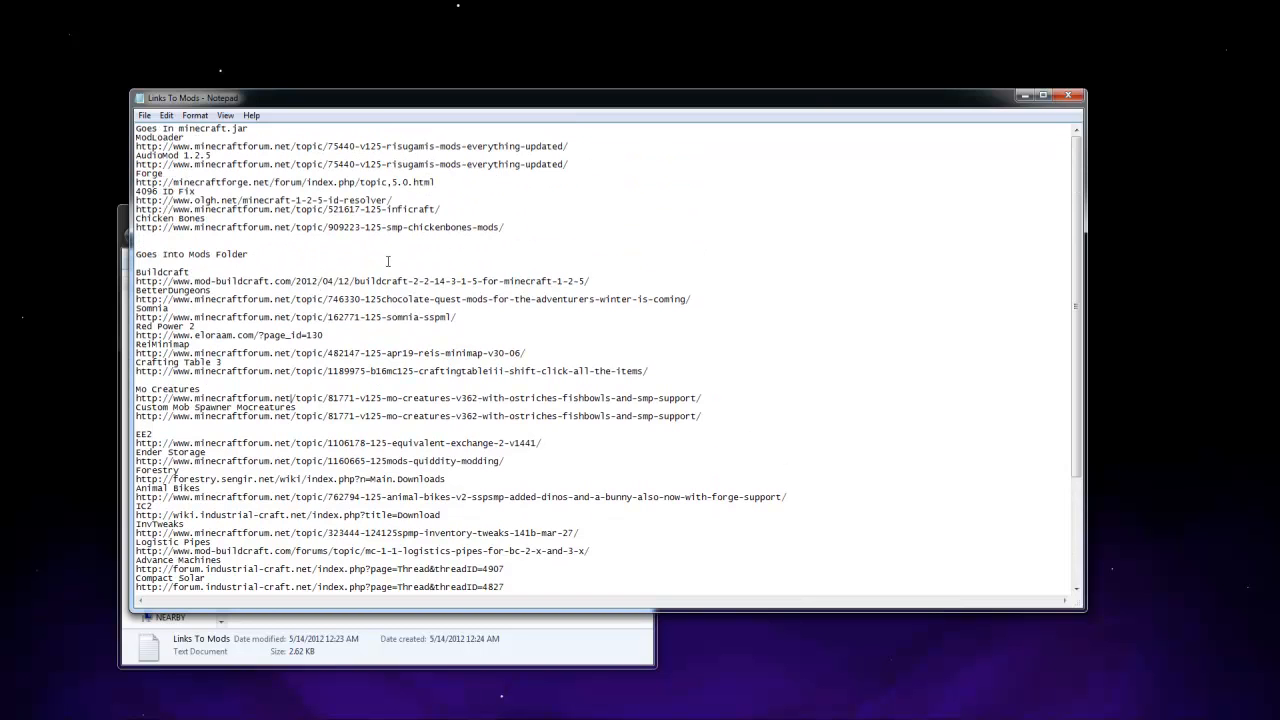
left_click(1068, 95)
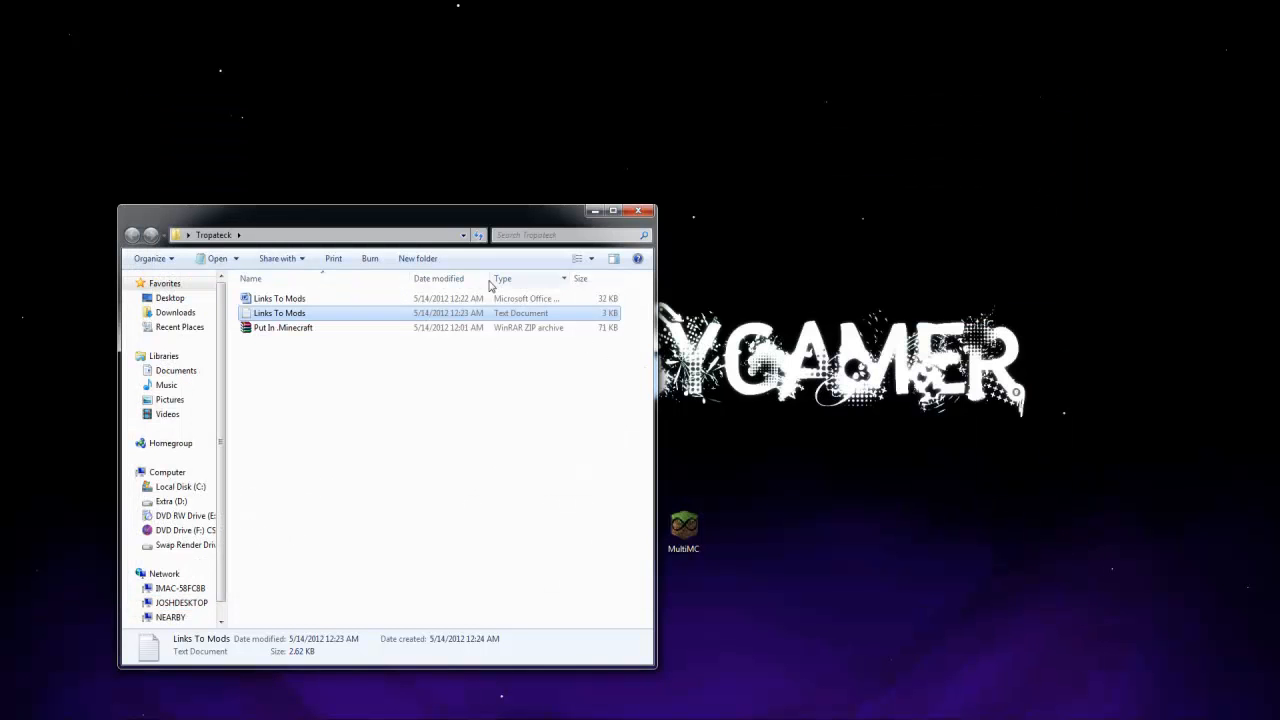
Open the Links To Mods Word document and narrow its window to the left part of the desktop
double_click(302, 299)
scroll(400, 311, "down", 3)
scroll(429, 337, "up", 3)
left_click_drag(371, 44, 319, 90)
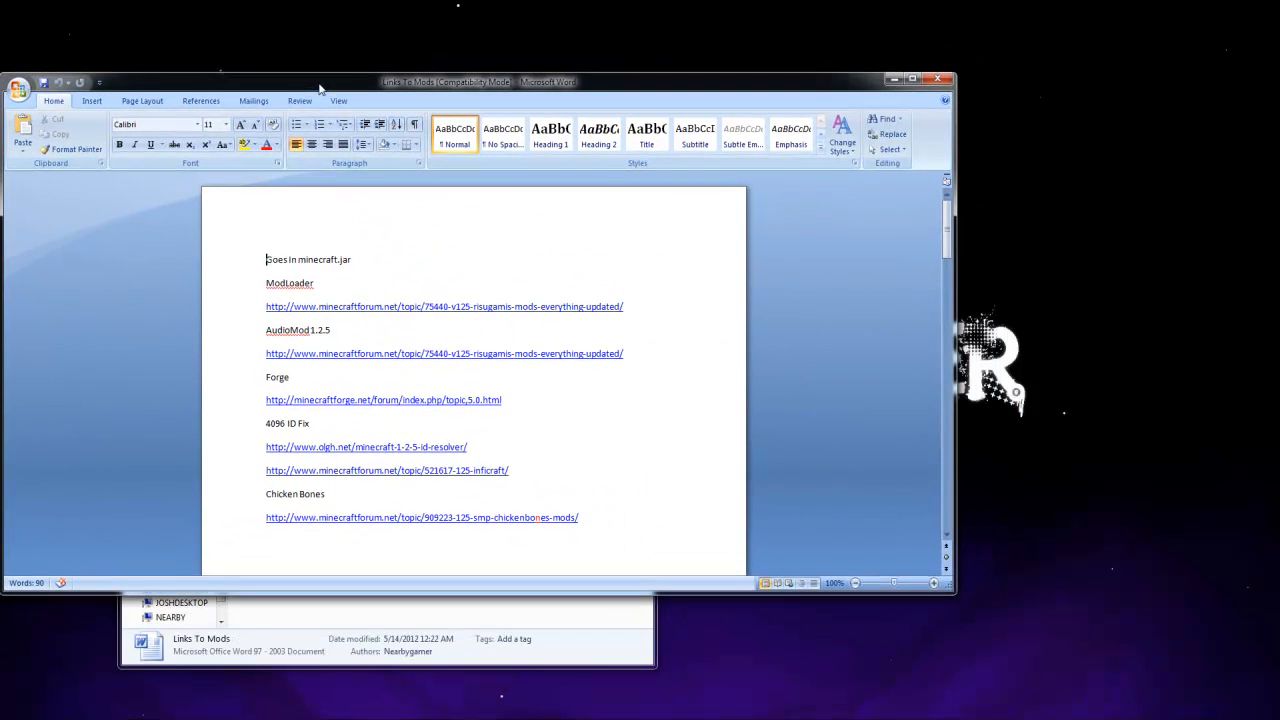
left_click_drag(955, 292, 457, 292)
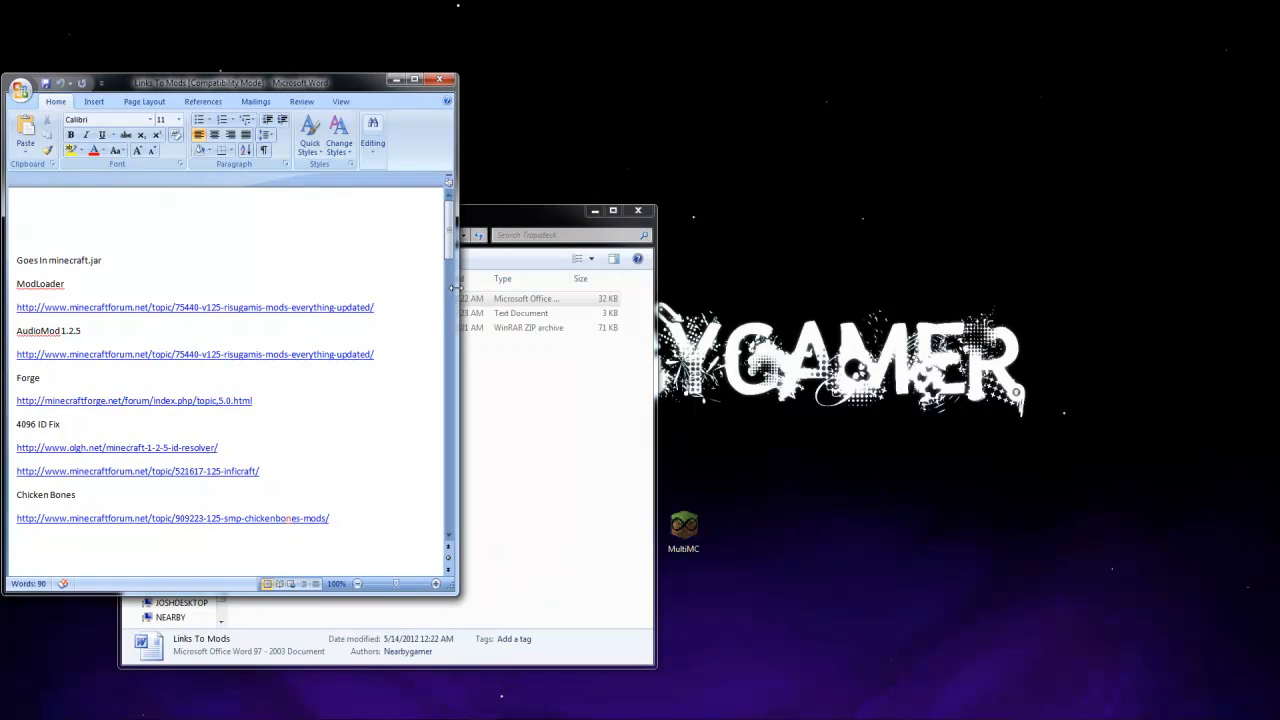
Close the Tropateck folder window and move the Mods For Tropateck and jar files folders clear of the document window
left_click(631, 487)
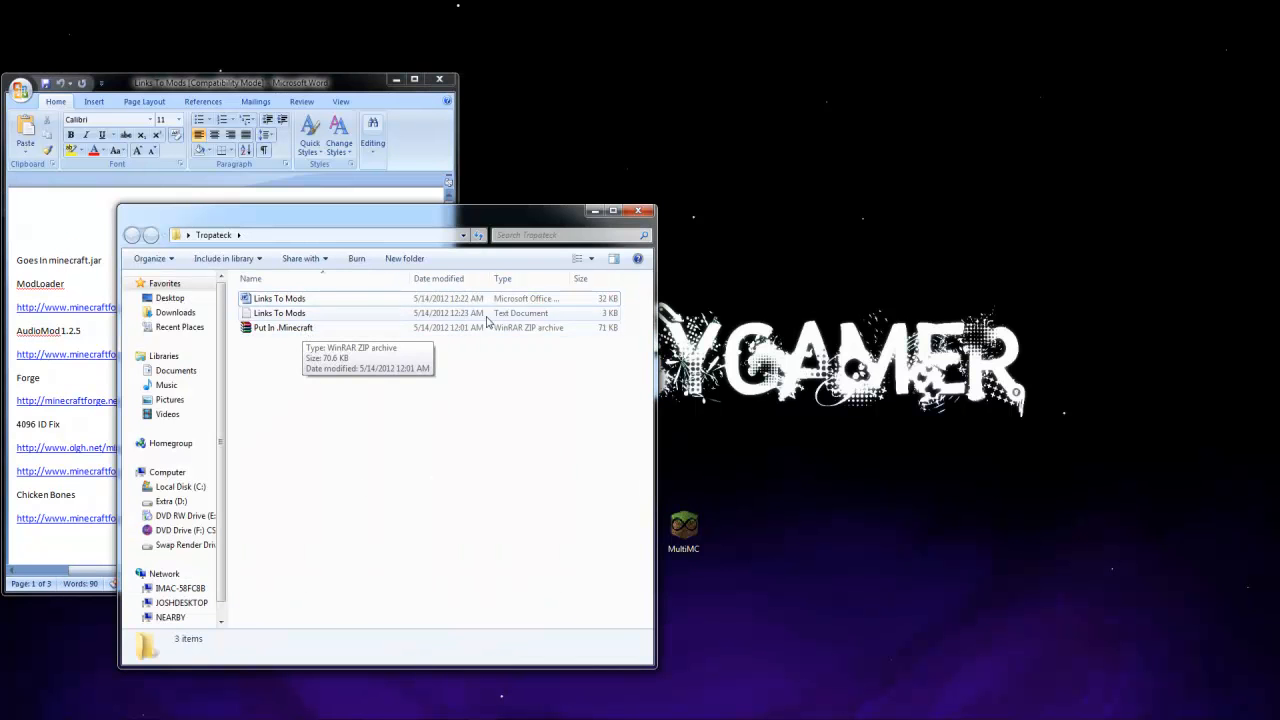
left_click(638, 211)
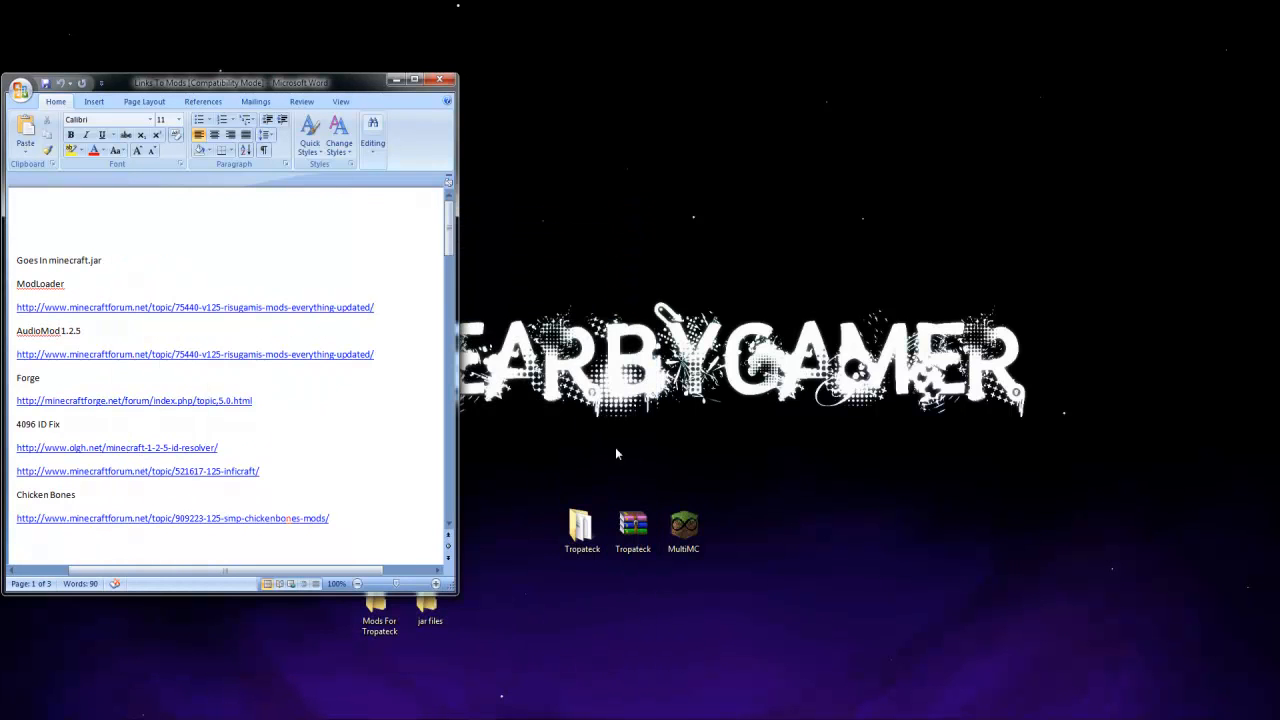
left_click(580, 527)
left_click_drag(427, 606, 394, 680)
left_click(395, 680)
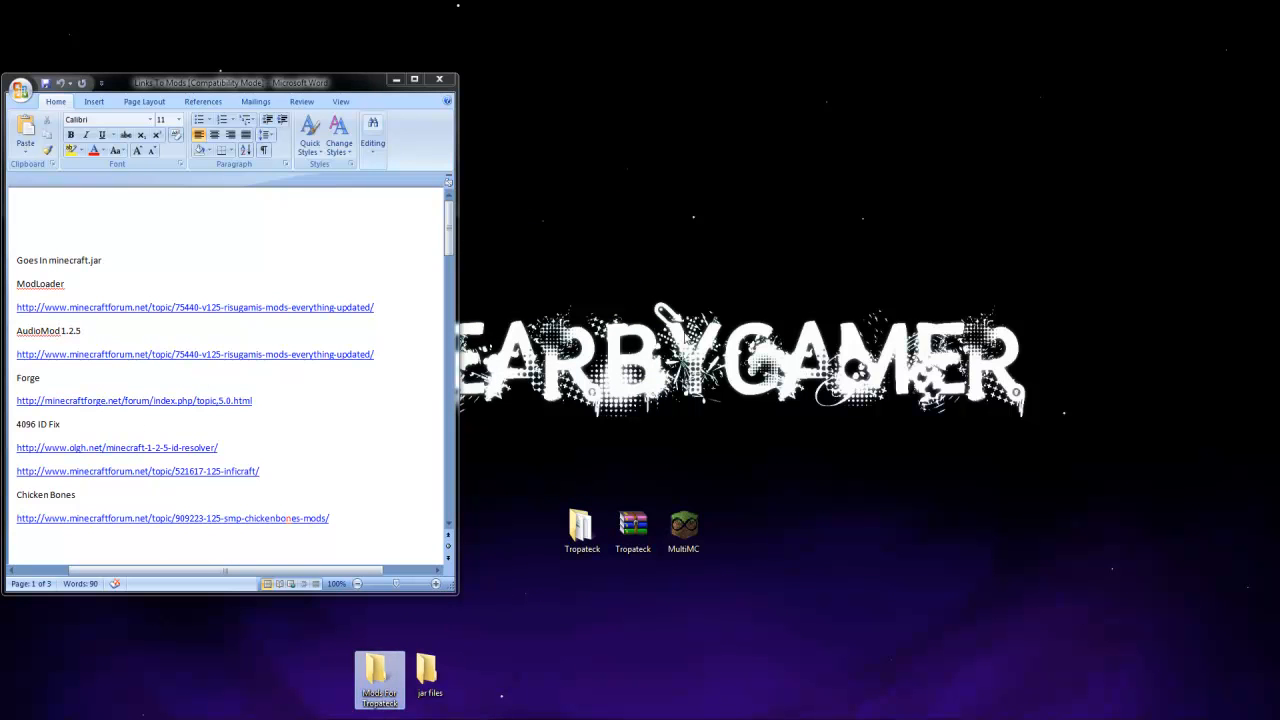
Check the contents of the Mods For Tropateck and jar files folders, closing each one again
double_click(380, 670)
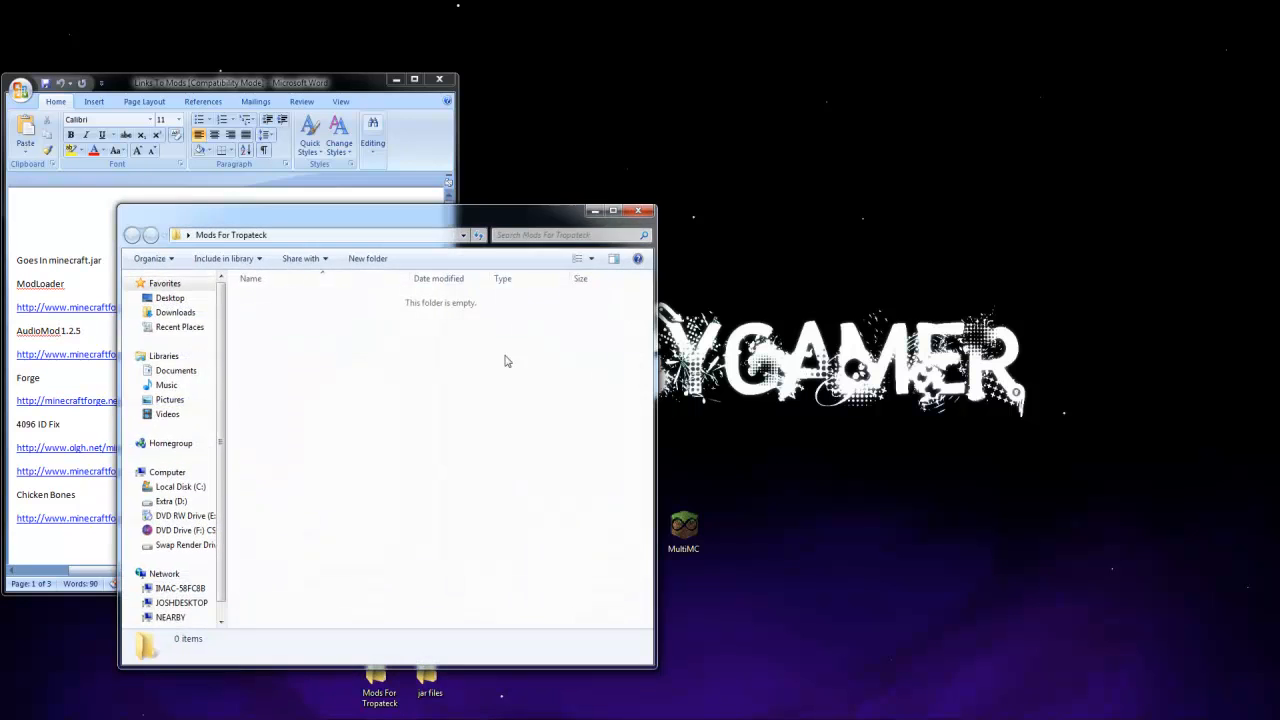
left_click(641, 210)
double_click(418, 683)
left_click(640, 210)
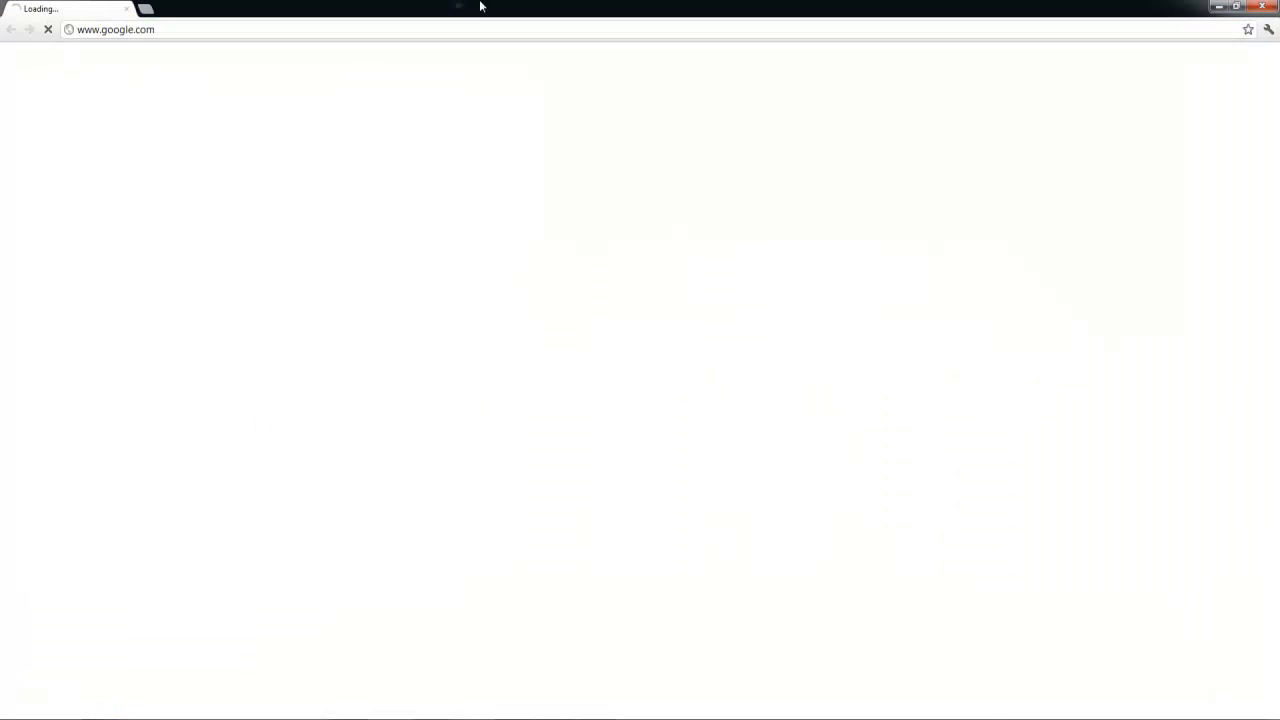
Place the browser window beside the Word document and open the page linked under ModLoader
left_click_drag(481, 4, 851, 43)
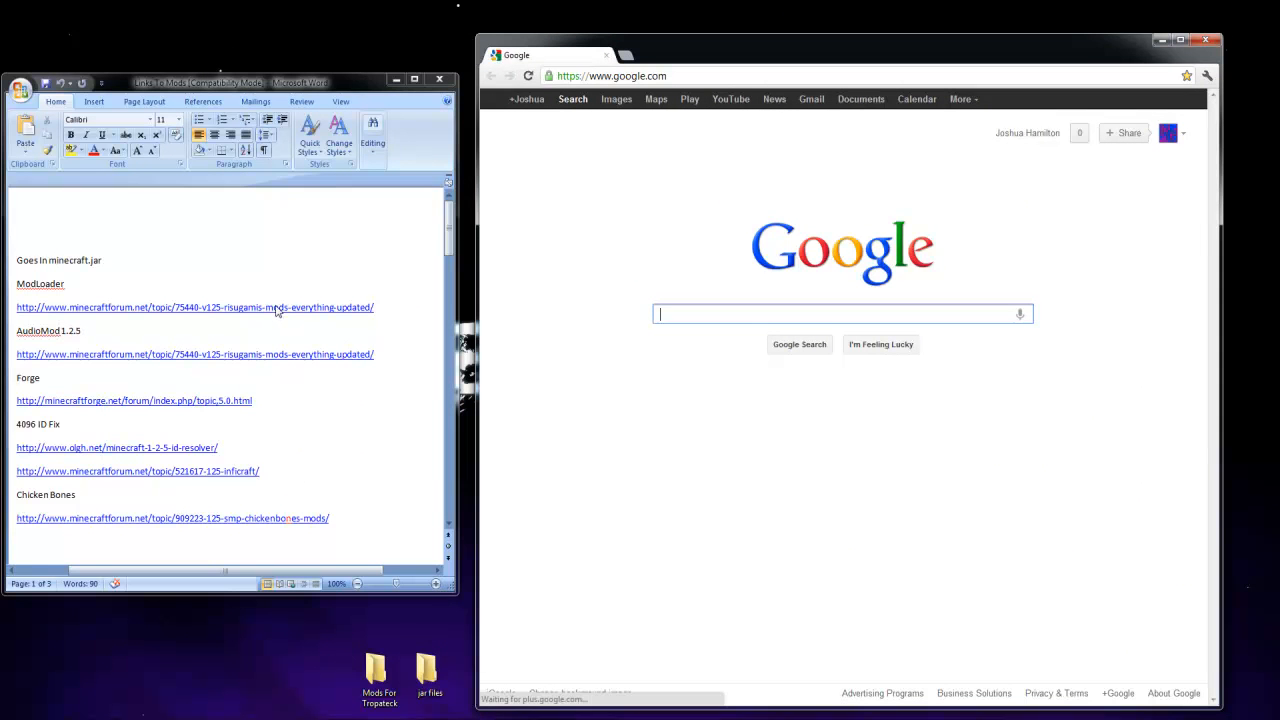
left_click(280, 268)
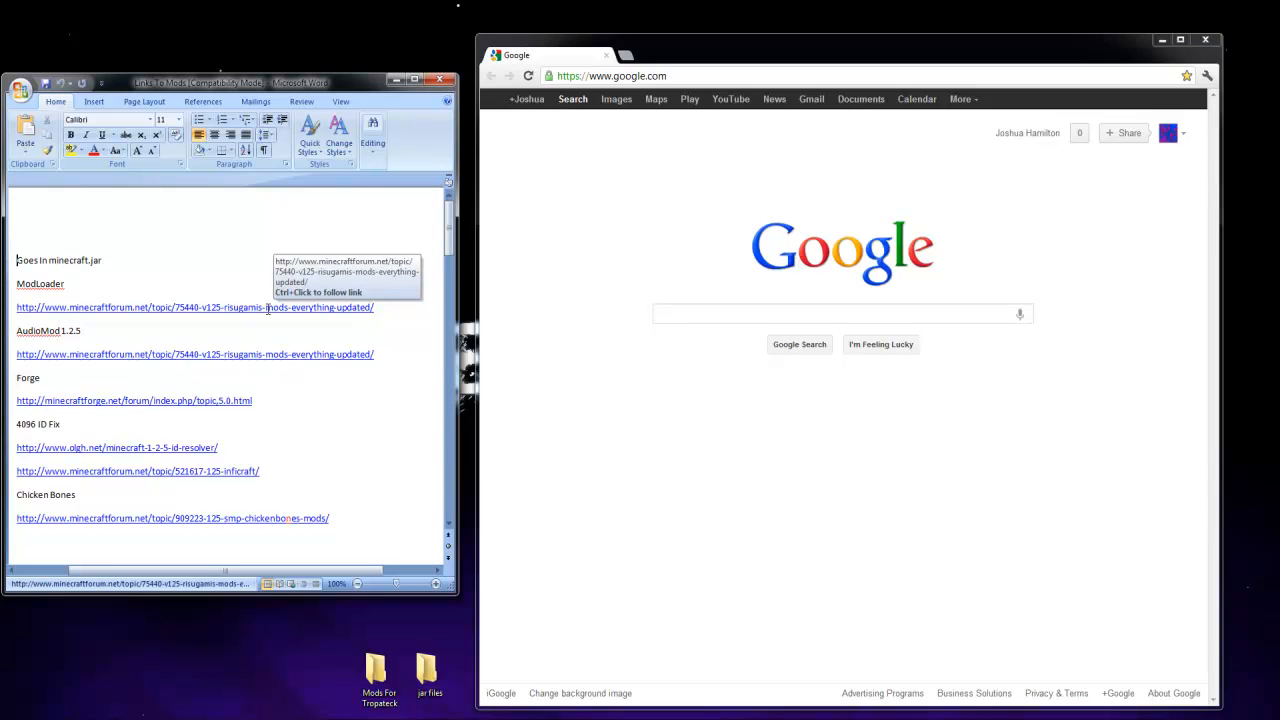
left_click(268, 308, "ctrl")
Download ModLoader 1.2.5 through its direct link and copy ModLoader.zip into the jar files folder
scroll(620, 460, "down", 2)
scroll(633, 478, "down", 20)
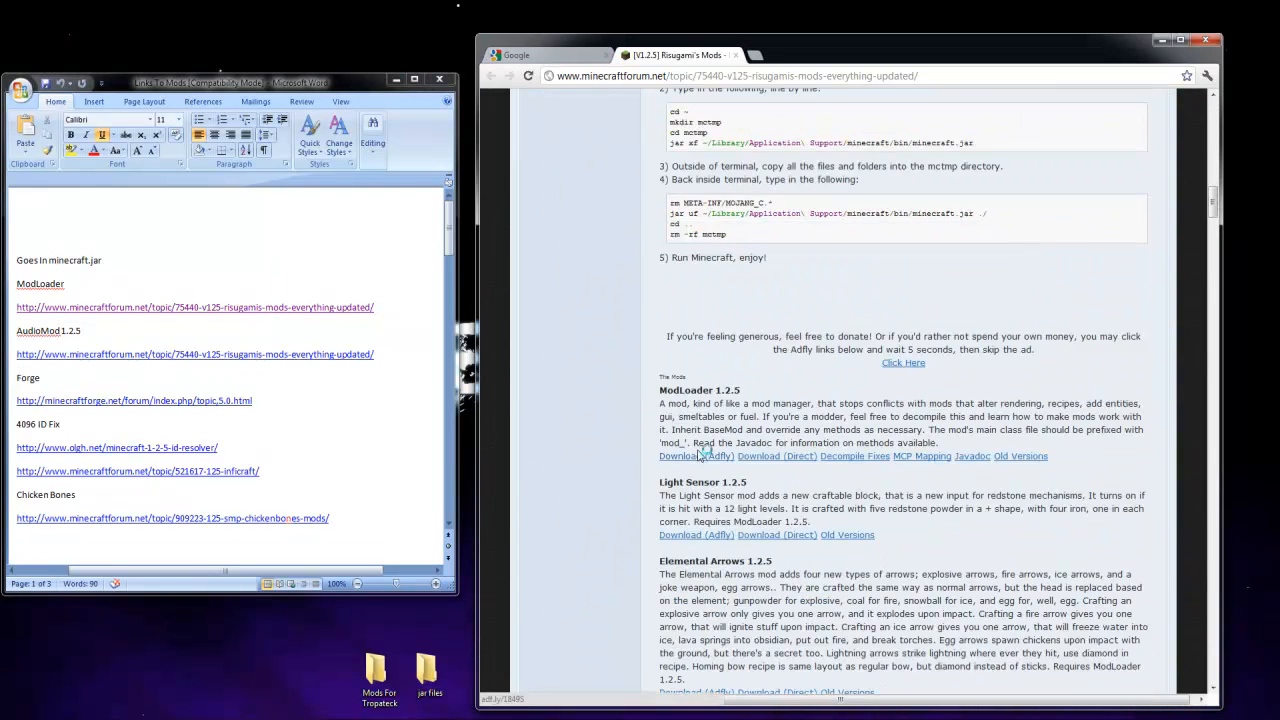
scroll(700, 456, "down", 1)
left_click(756, 393)
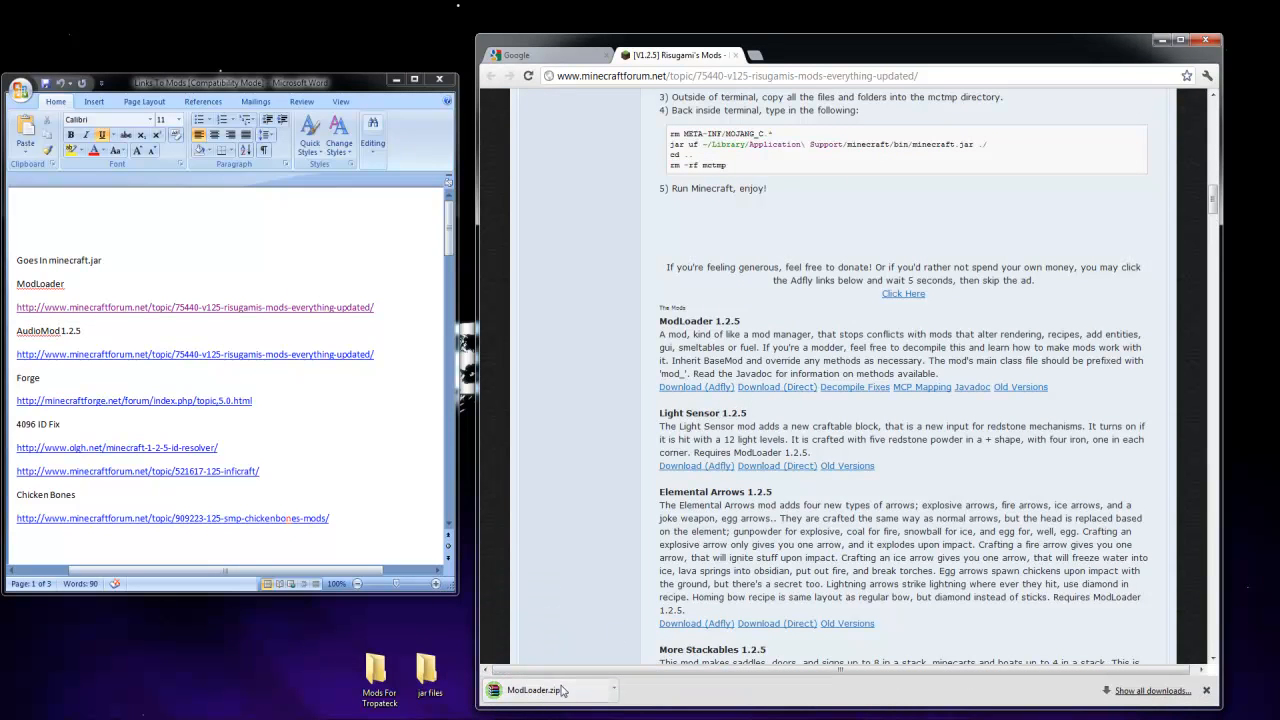
left_click_drag(557, 684, 428, 680)
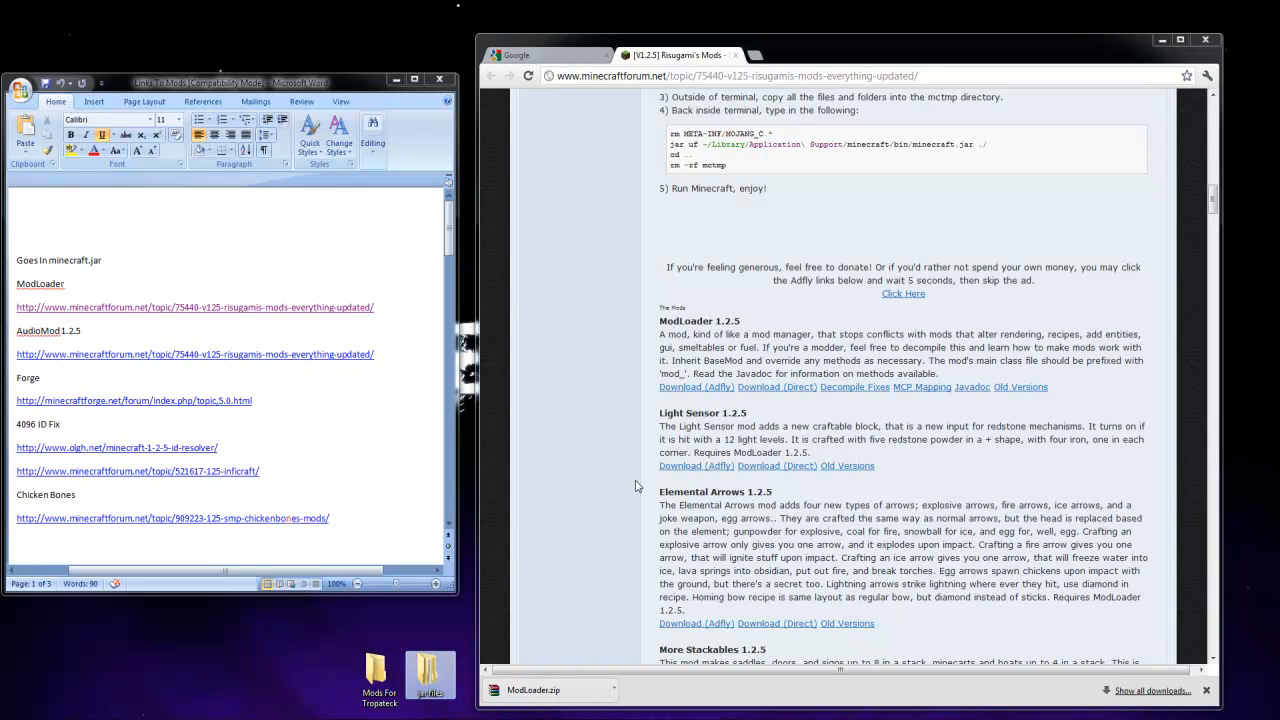
Download AudioMod 1.2.5 through its direct link on the same page and copy the zip into the jar files folder
left_click(563, 495)
scroll(568, 493, "down", 3)
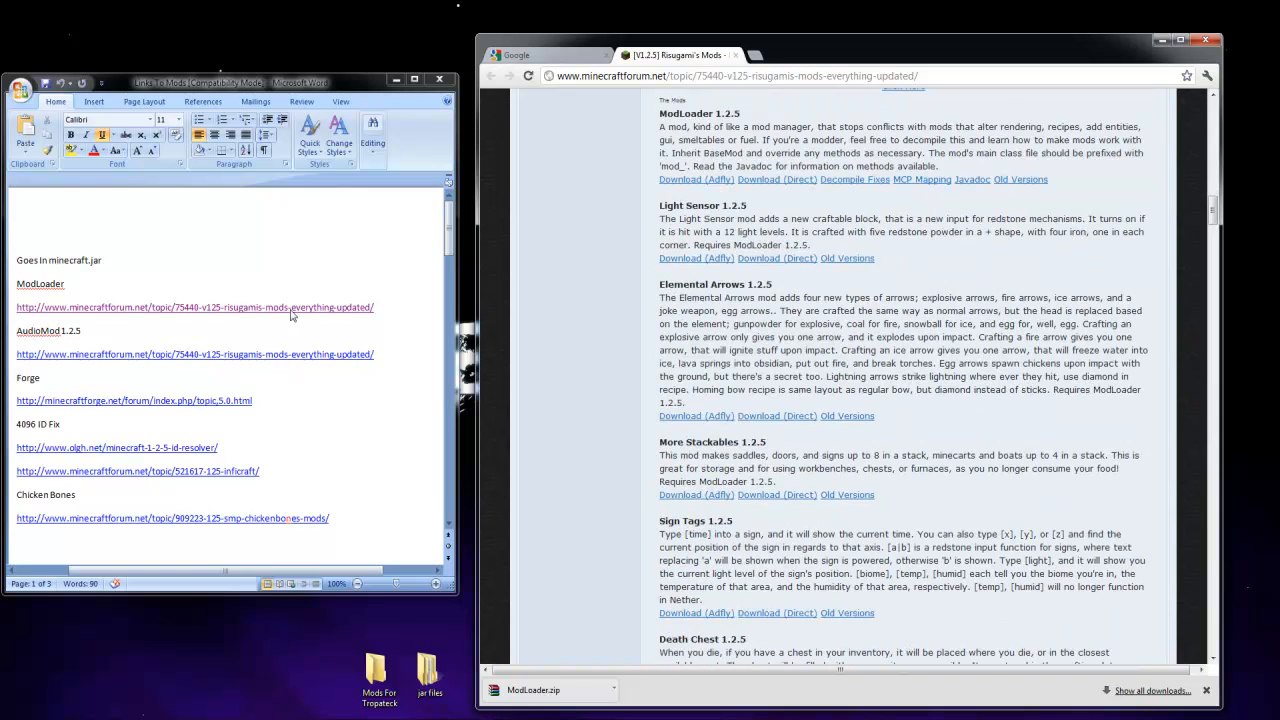
scroll(600, 540, "down", 3)
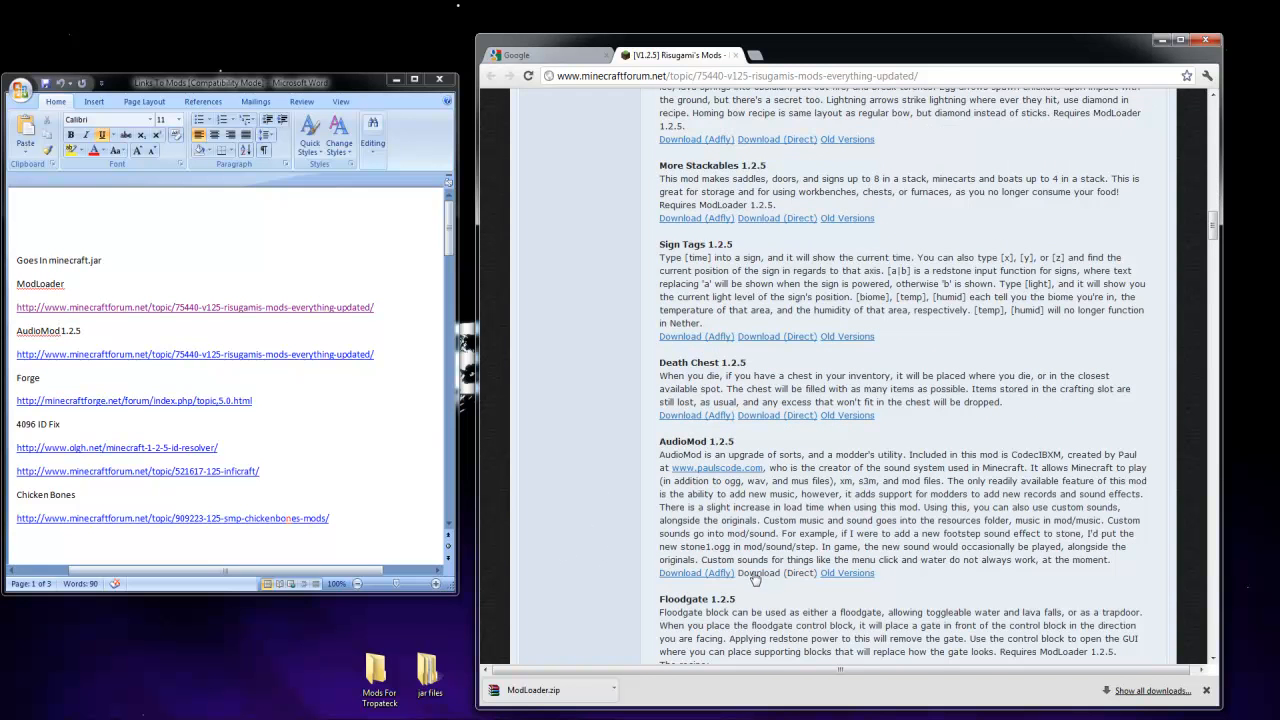
left_click(768, 573)
left_click_drag(531, 684, 420, 672)
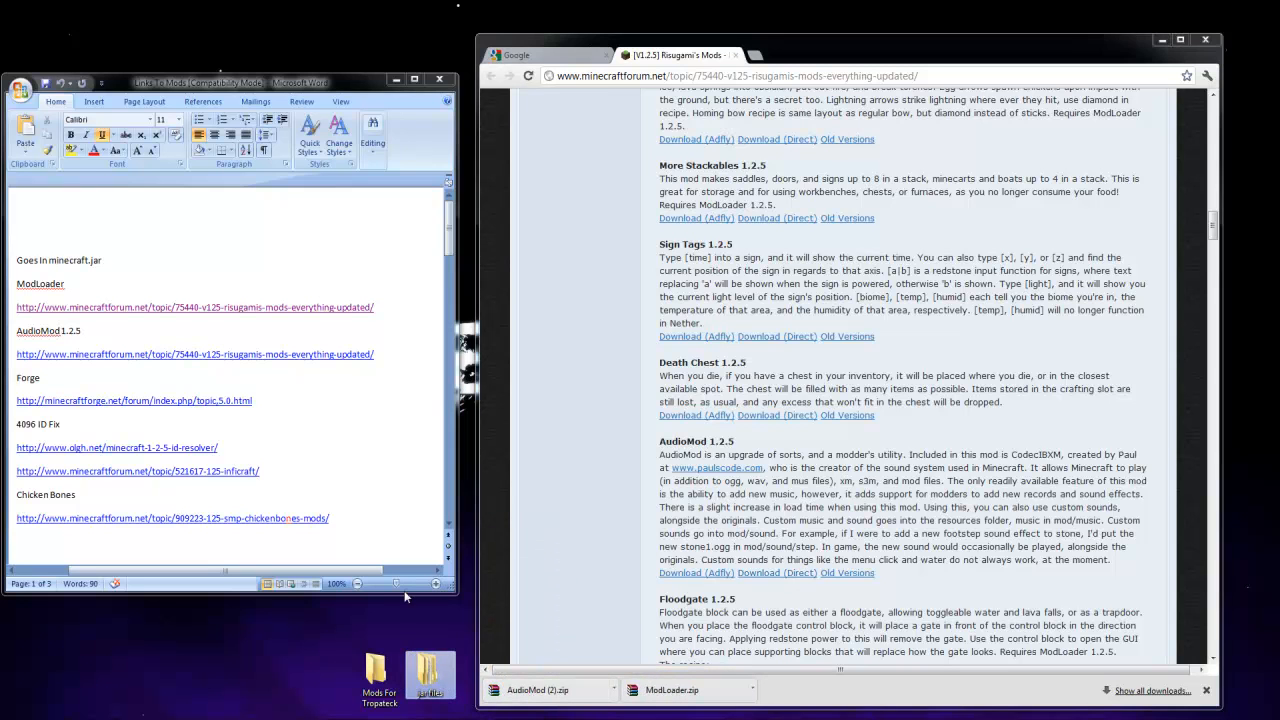
Download the recommended Forge client directly from the page linked under Forge and copy its zip into the jar files folder
left_click(370, 440)
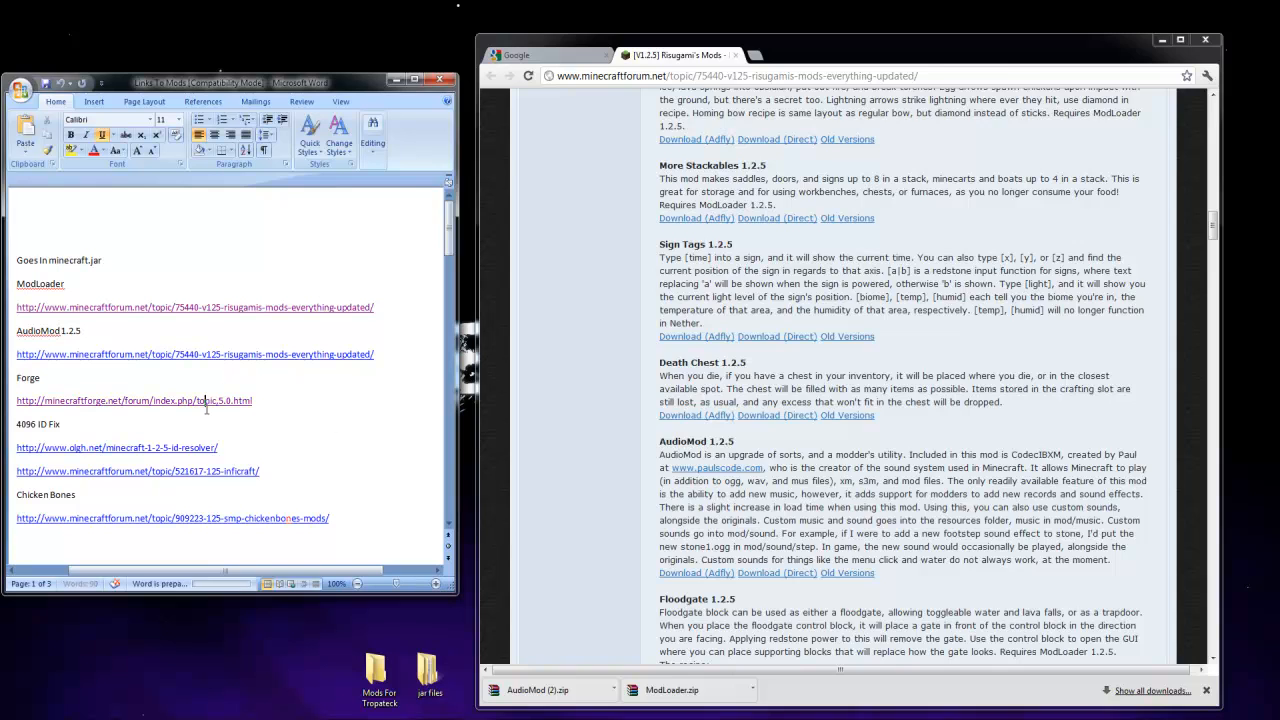
left_click(202, 402, "ctrl")
scroll(645, 414, "down", 2)
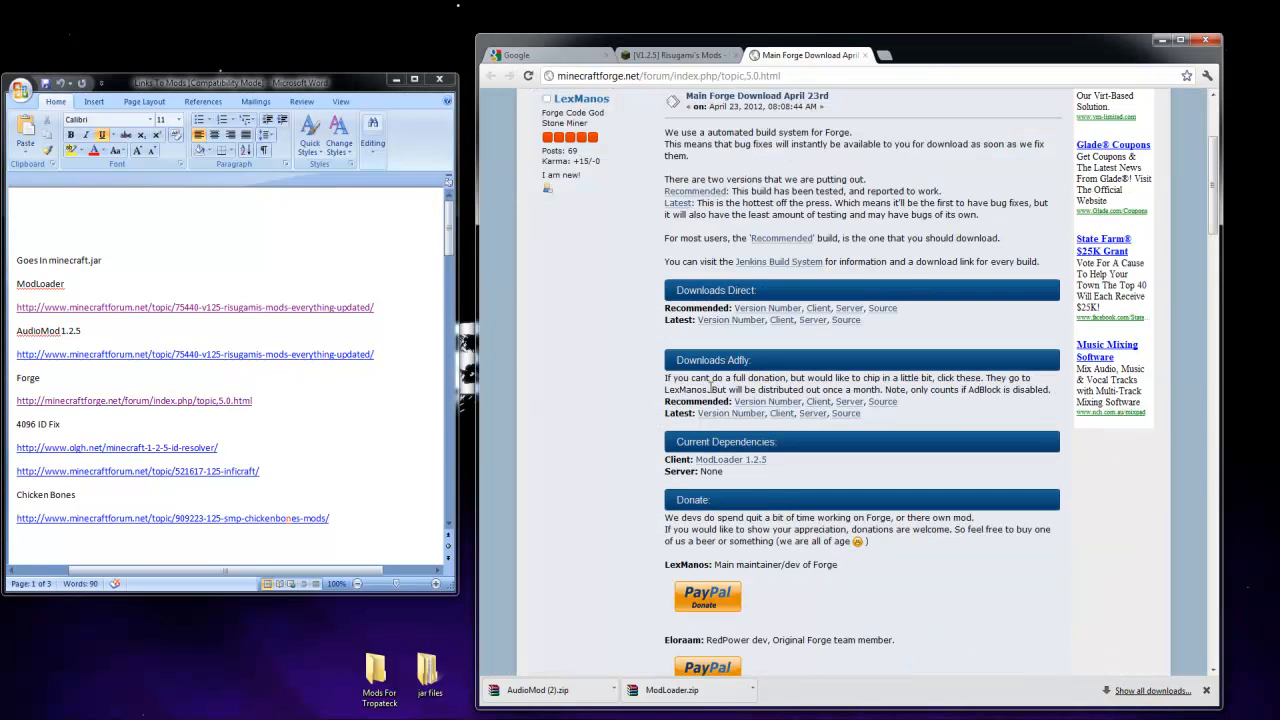
left_click(816, 310)
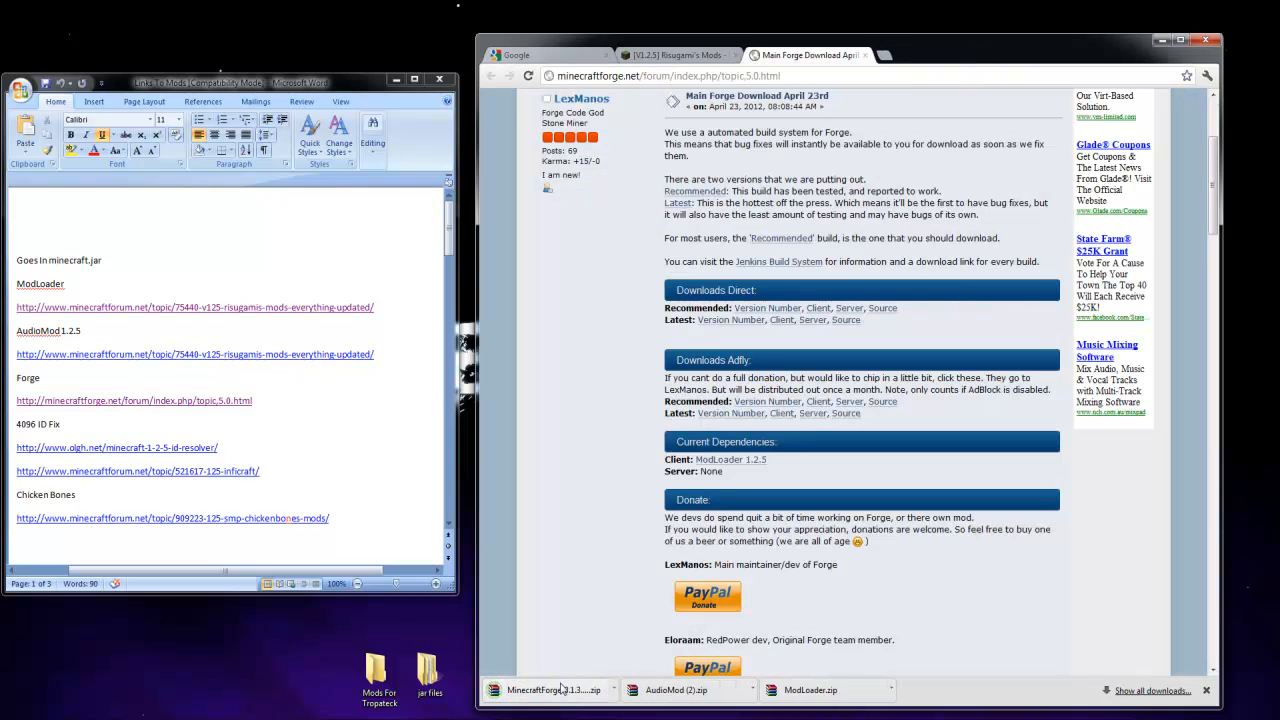
left_click_drag(546, 697, 430, 672)
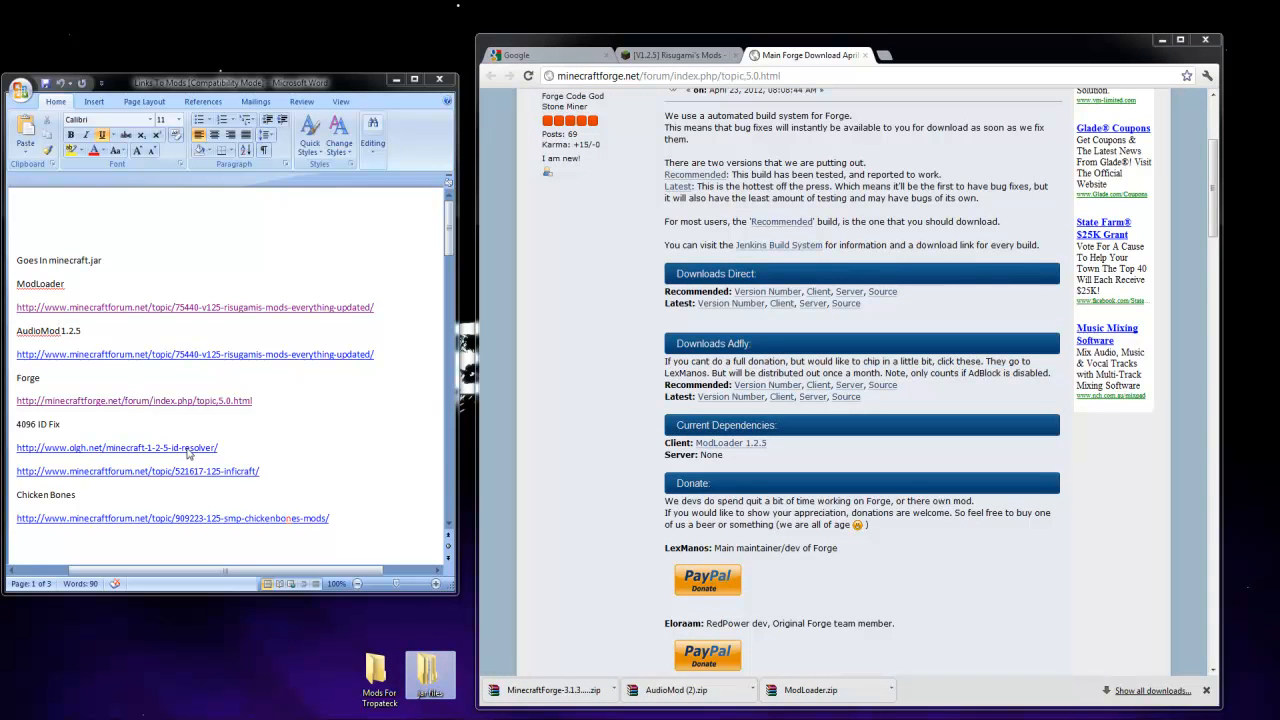
Open the ID Resolver page linked under 4096 ID Fix and locate its required mods and download links
left_click(188, 453)
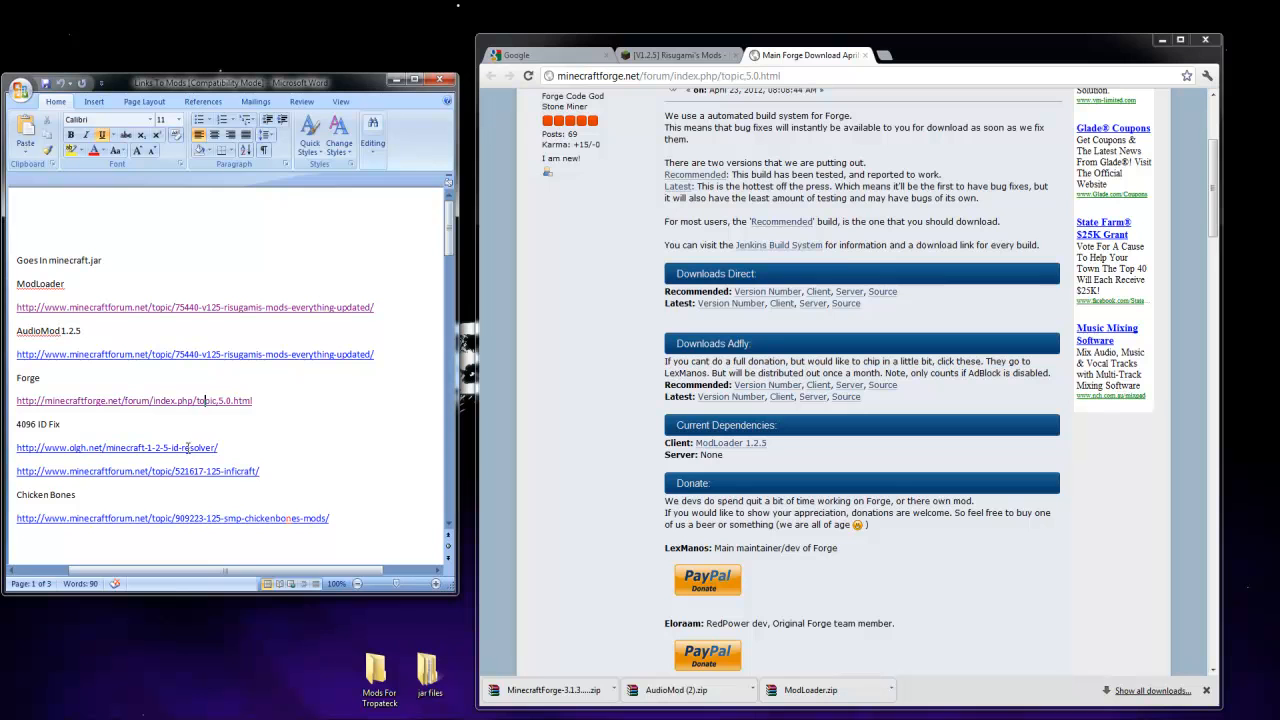
left_click(121, 452, "ctrl")
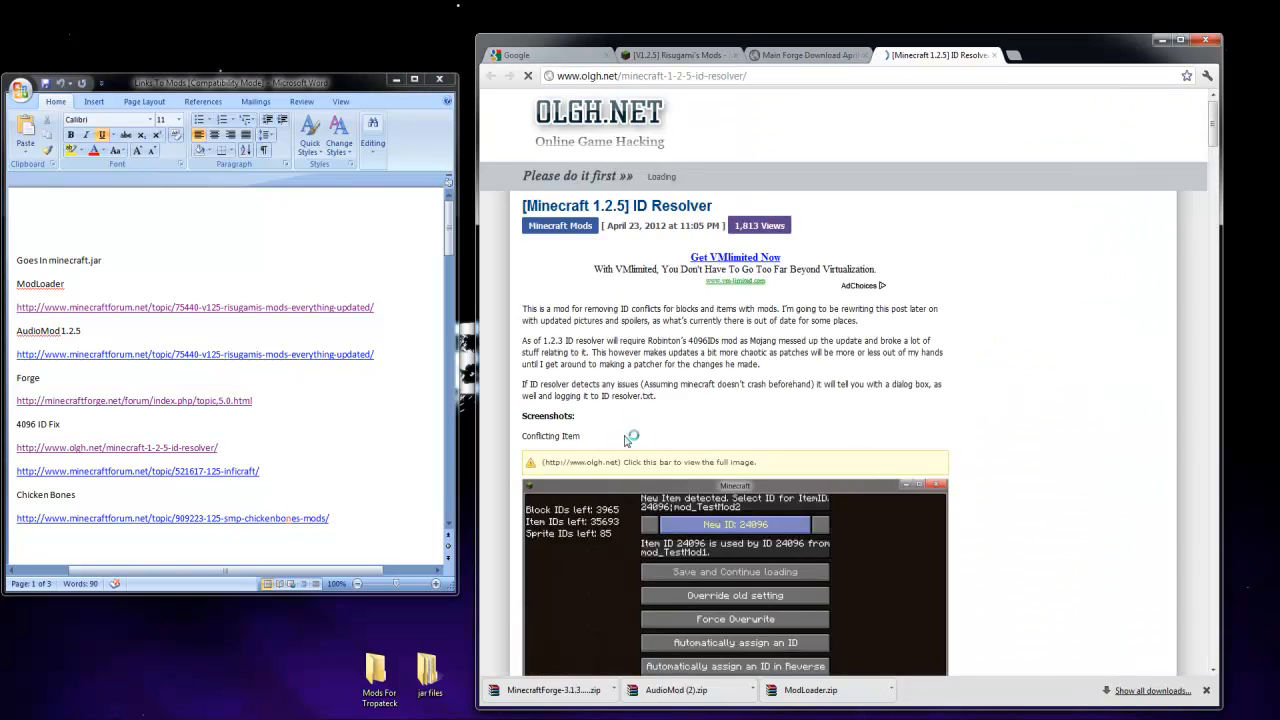
scroll(626, 440, "down", 15)
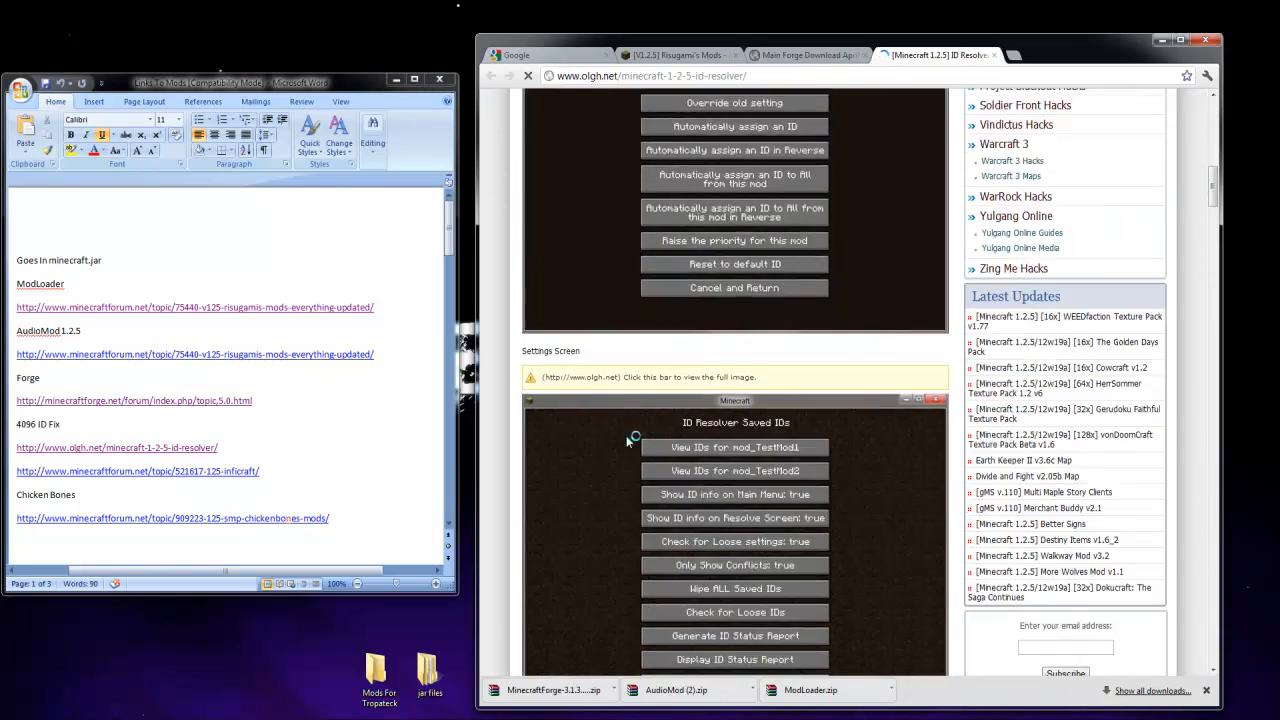
scroll(616, 416, "down", 20)
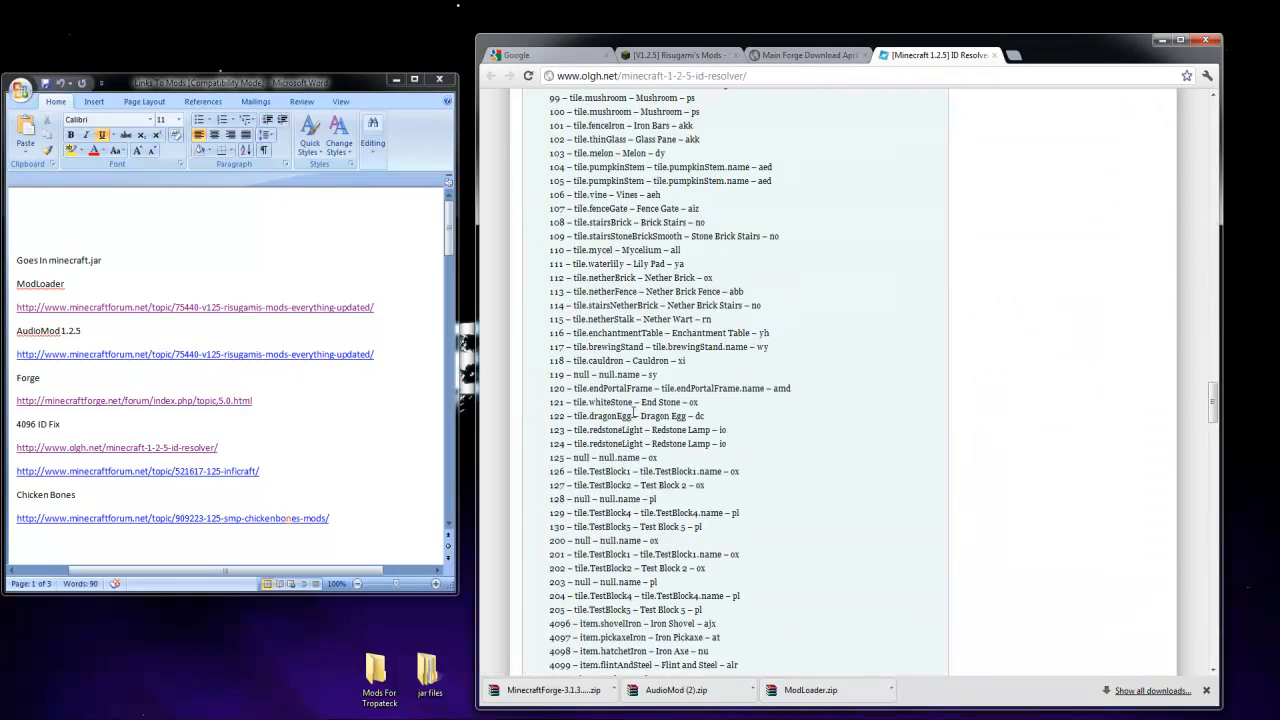
scroll(634, 413, "down", 15)
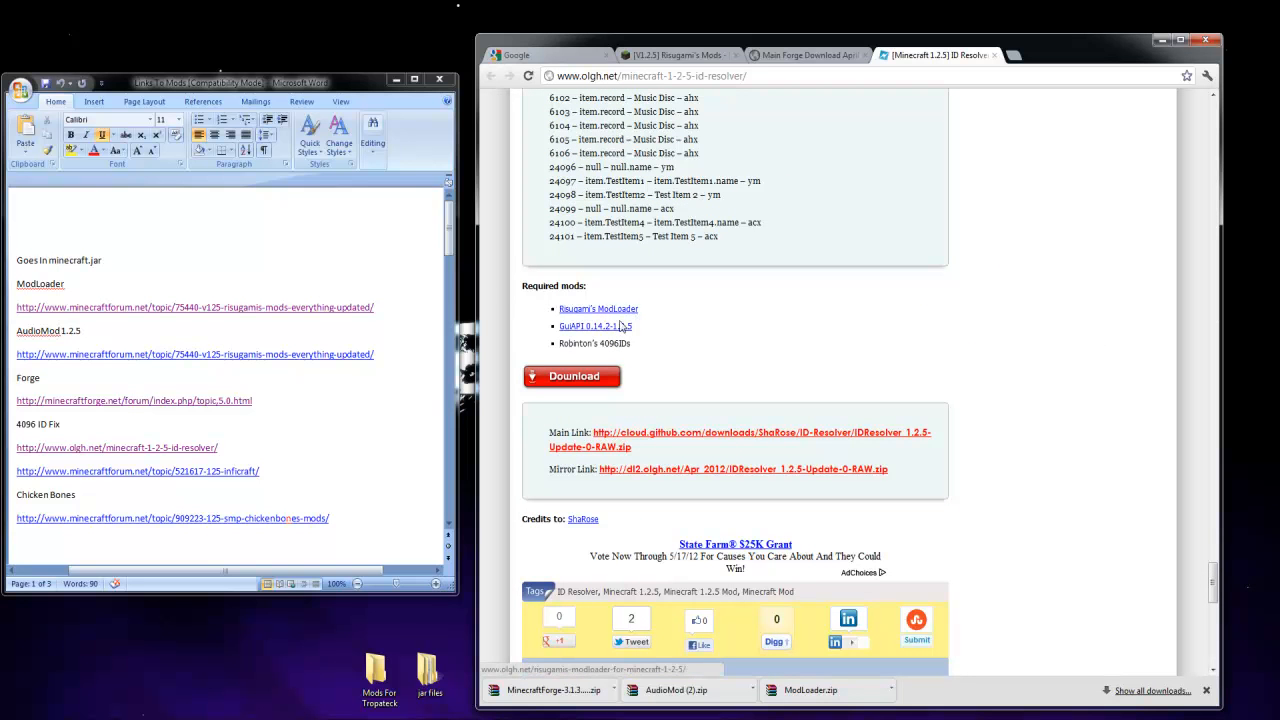
Download GuiAPI-0.14.2-1.2.5.zip from the required mods' GuiAPI page into the jar files folder and close that page
left_click(589, 331)
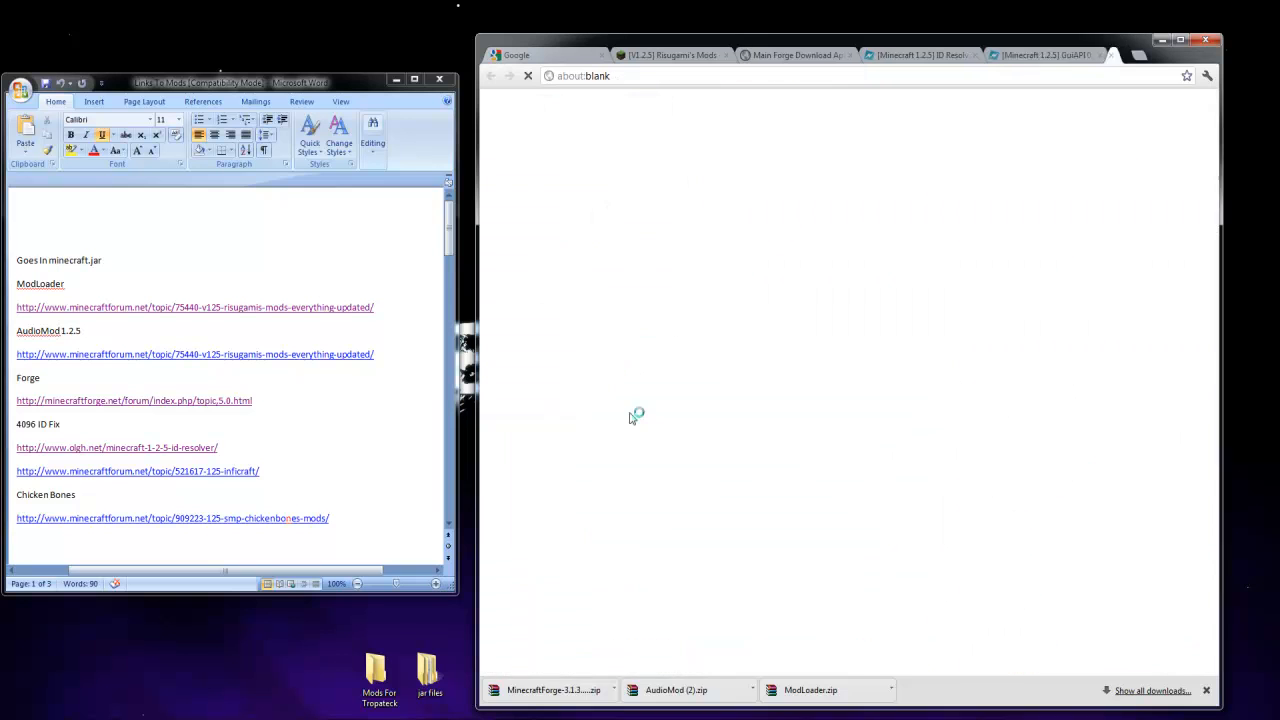
left_click_drag(541, 691, 432, 678)
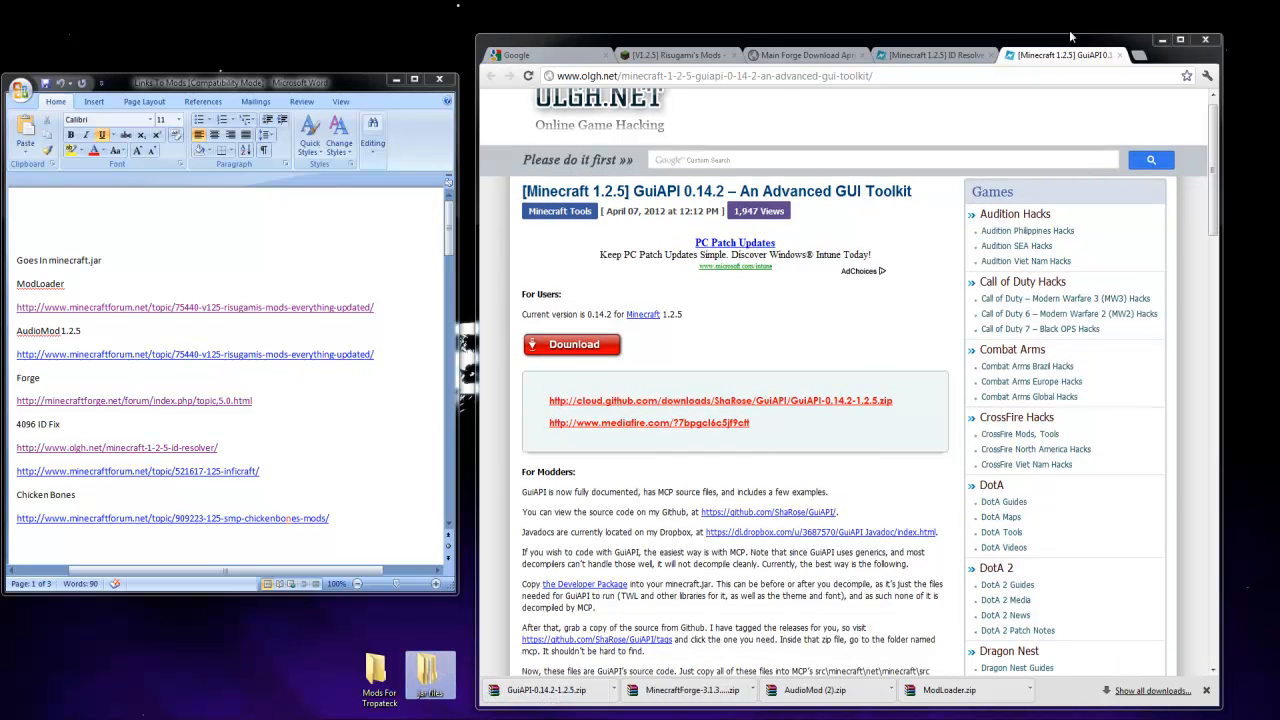
left_click(1118, 63)
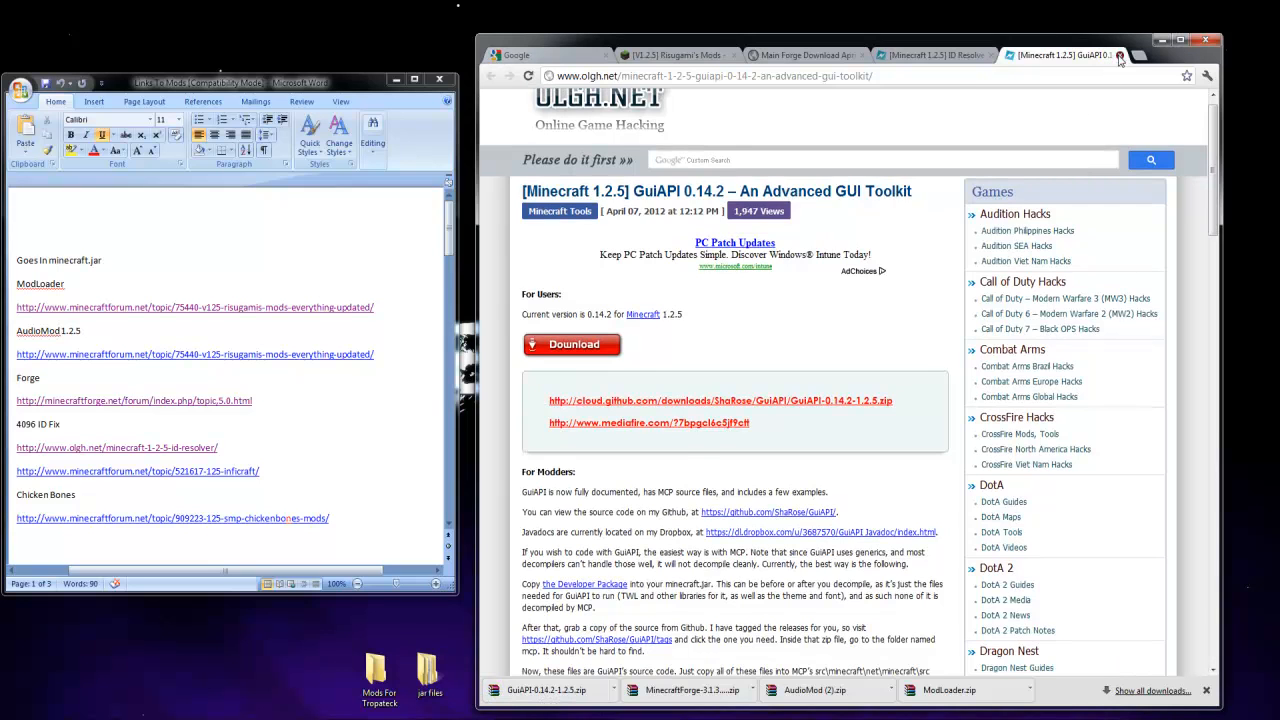
left_click(1120, 56)
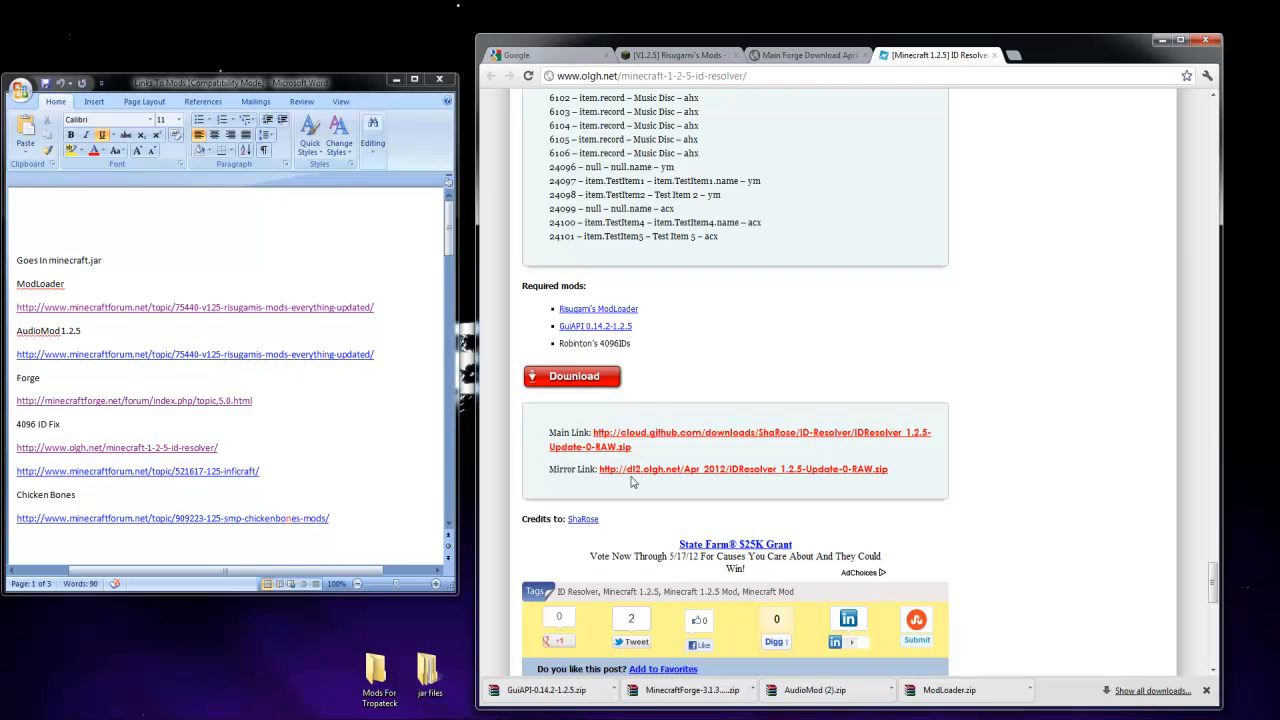
Download the ID Resolver 1.2.5 zip from its main link and copy it into the jar files folder
left_click(632, 438)
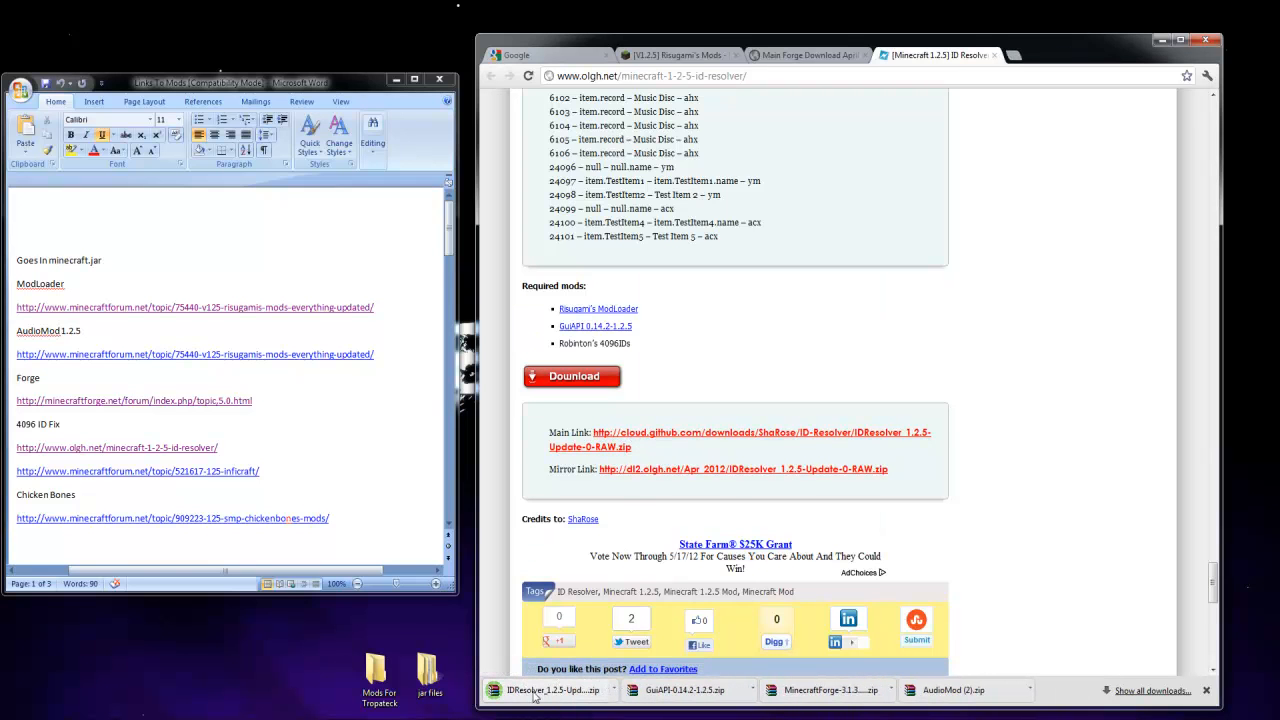
left_click_drag(538, 697, 428, 674)
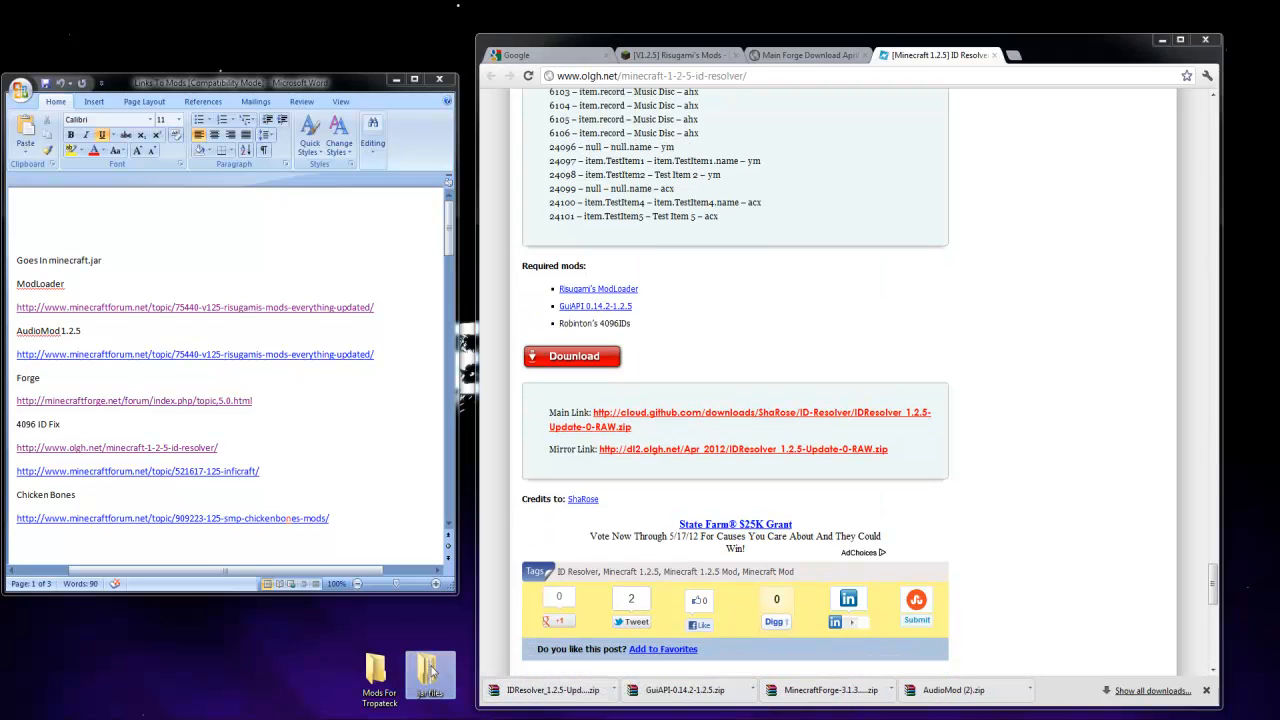
Download the 4096 Fix zip from the InfiCraft page linked under 4096 ID Fix, copy it into the jar files folder, and close the ID Resolver page
left_click(168, 477)
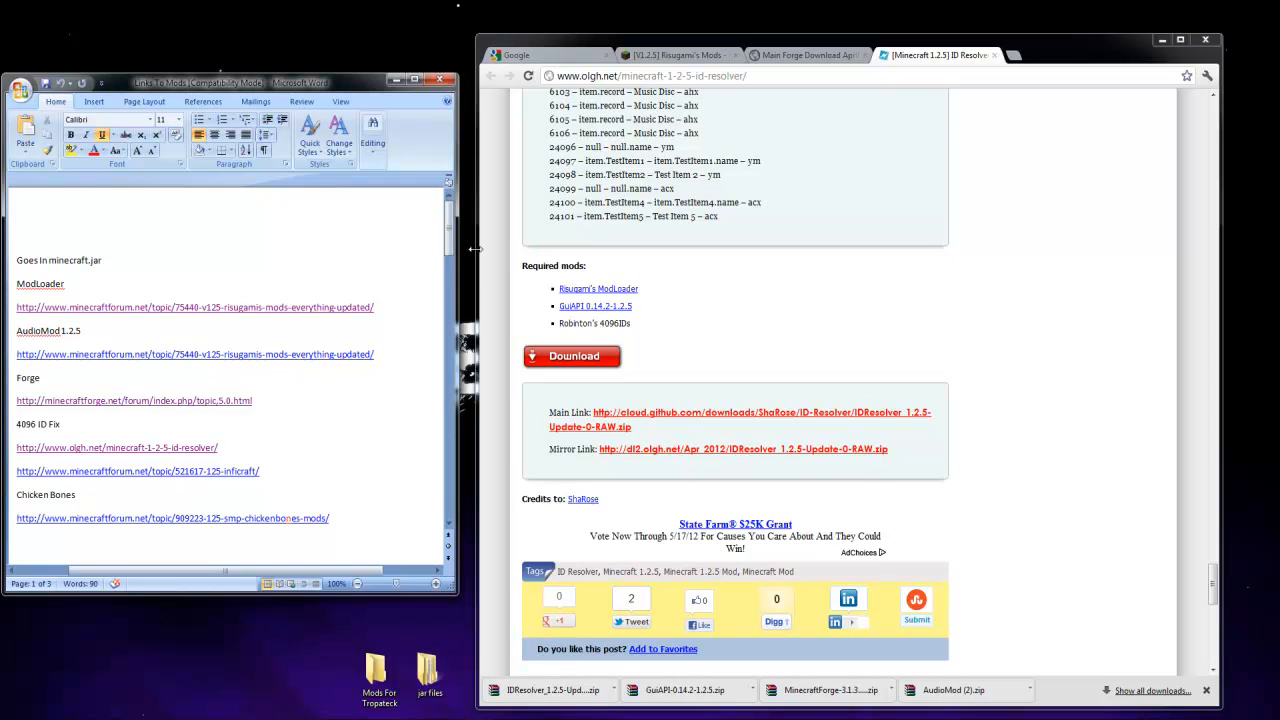
left_click(168, 477, "ctrl")
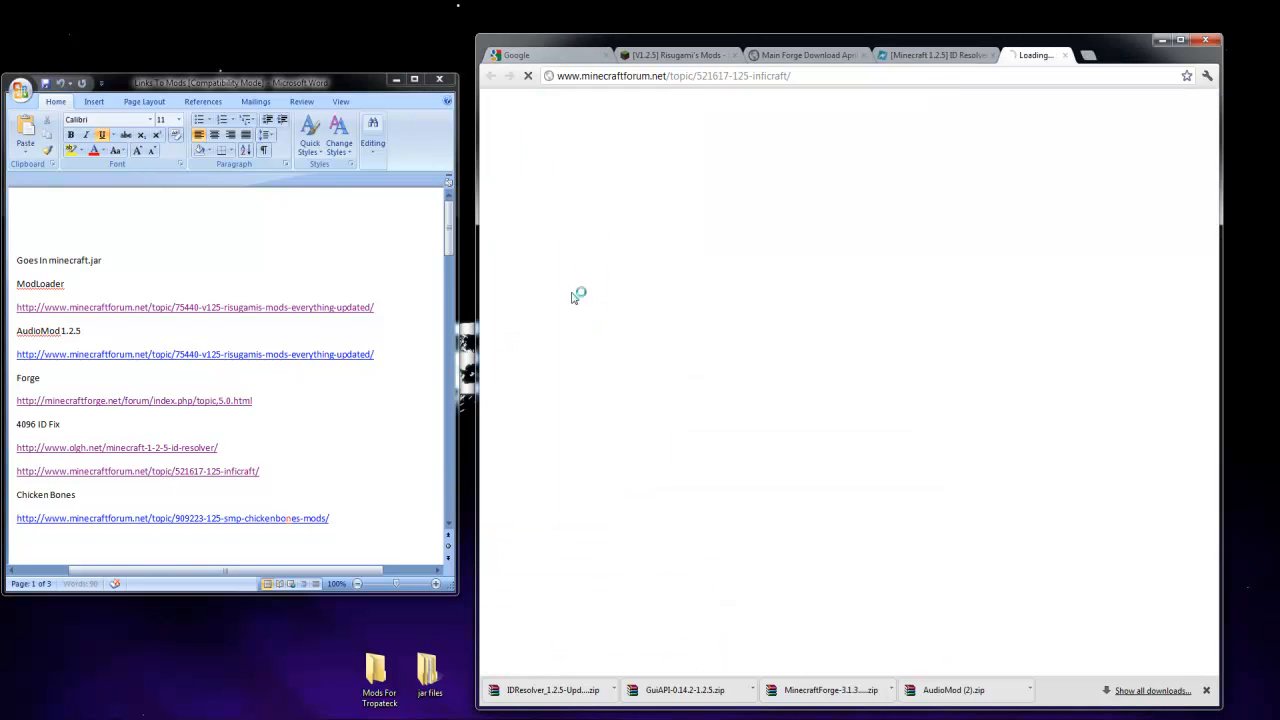
left_click(970, 55)
left_click(990, 55)
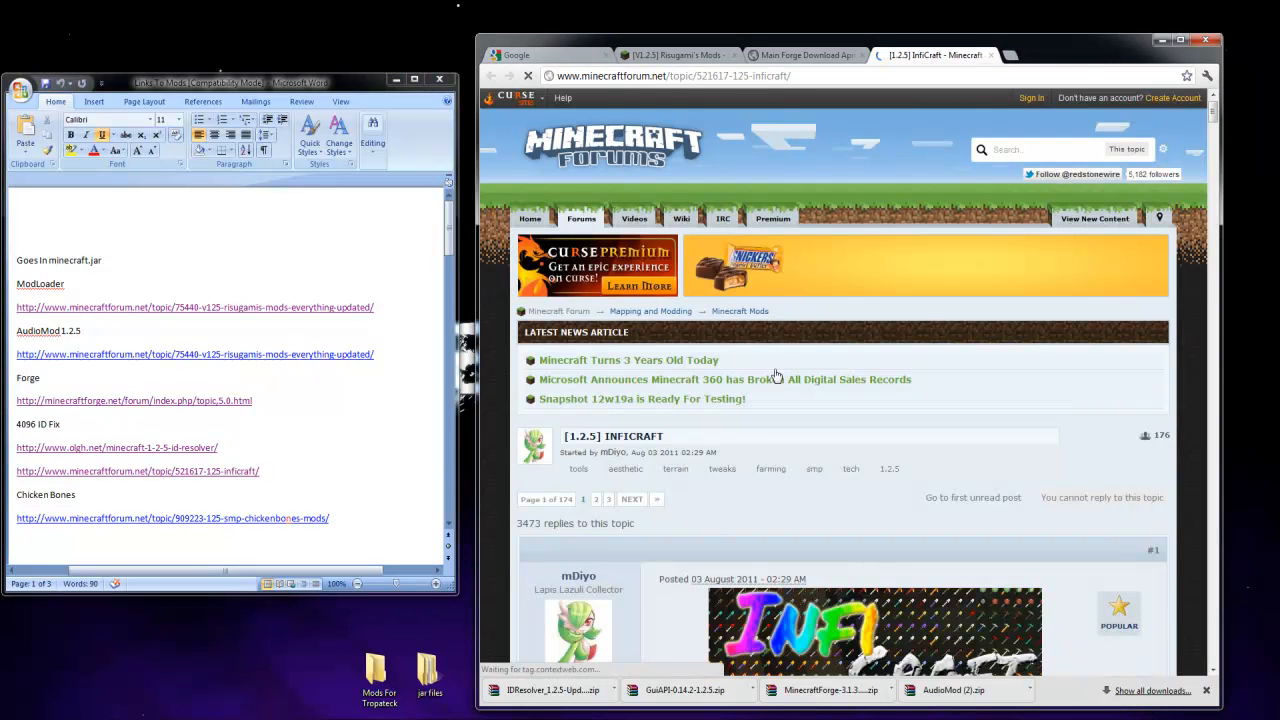
scroll(700, 368, "down", 5)
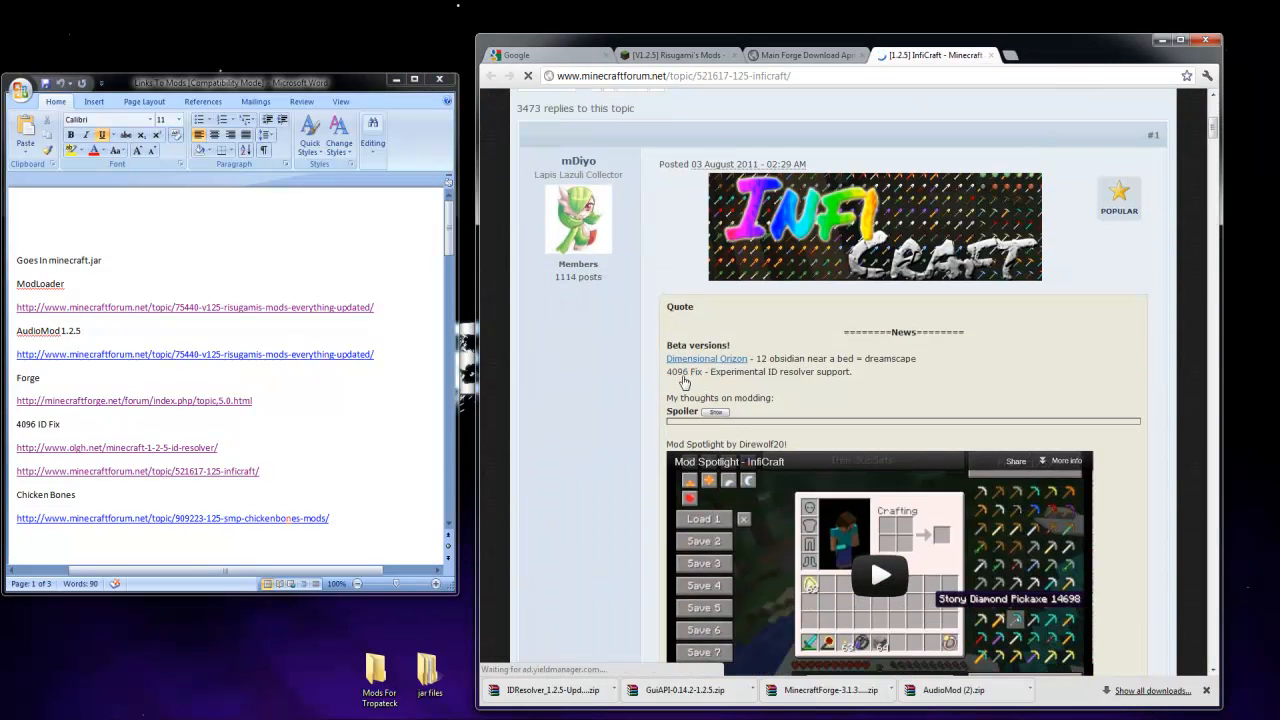
left_click(767, 436)
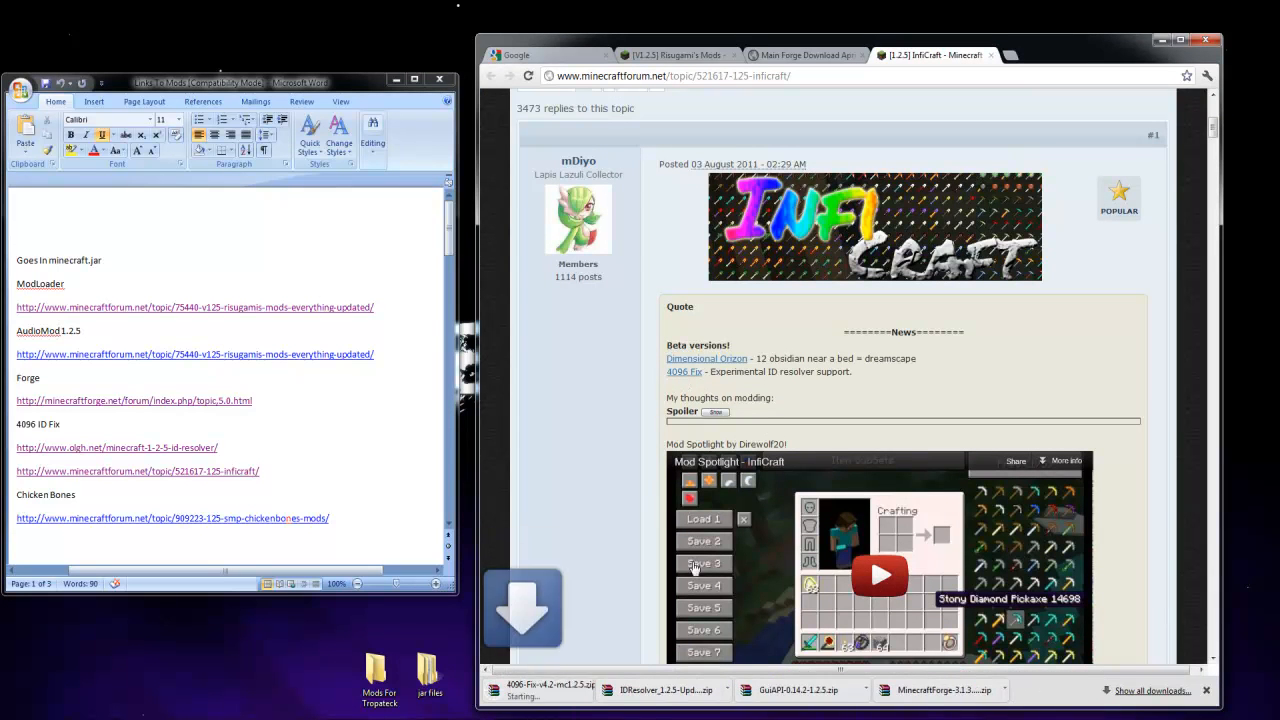
left_click_drag(553, 697, 430, 666)
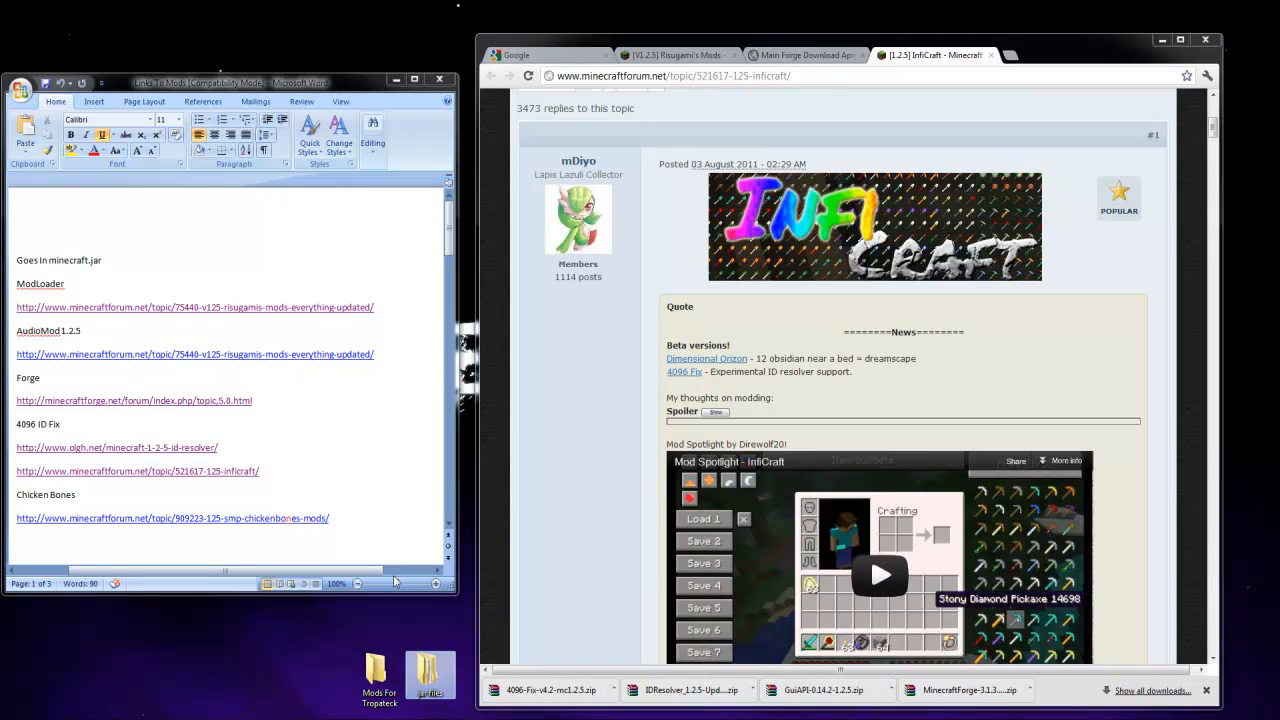
Open the forum page linked under Chicken Bones and close the InfiCraft page
left_click(368, 543)
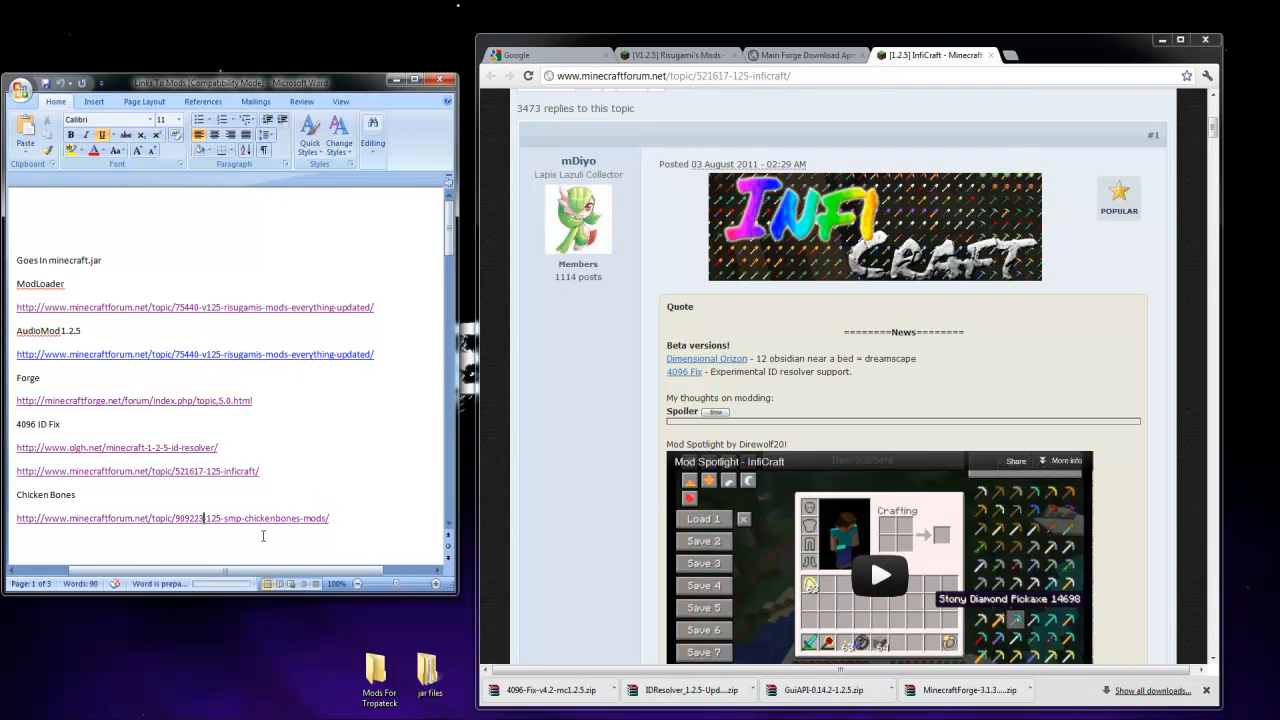
left_click(220, 519, "ctrl")
left_click(965, 56)
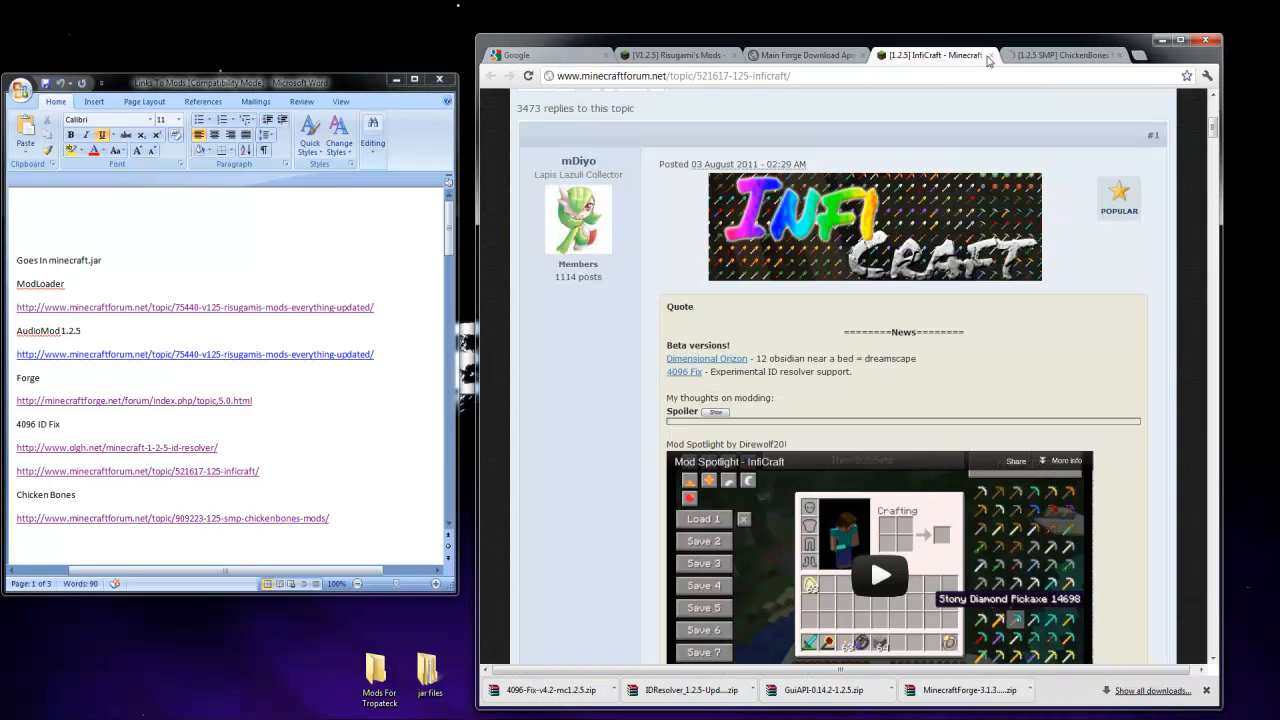
left_click(991, 56)
Download the latest CodeChickenCore 0.5.2 client for 1.2.5 from the ChickenBones page and copy its zip into the jar files folder
scroll(768, 469, "down", 10)
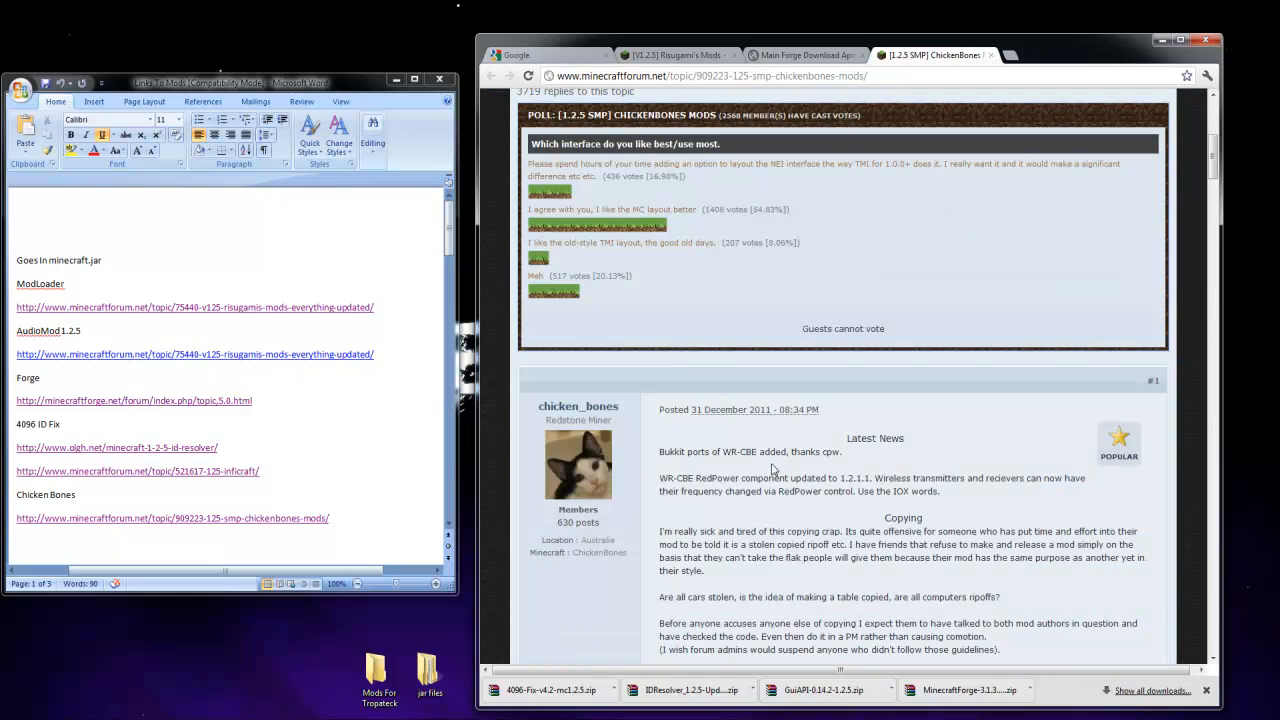
scroll(768, 469, "down", 5)
scroll(775, 400, "up", 5)
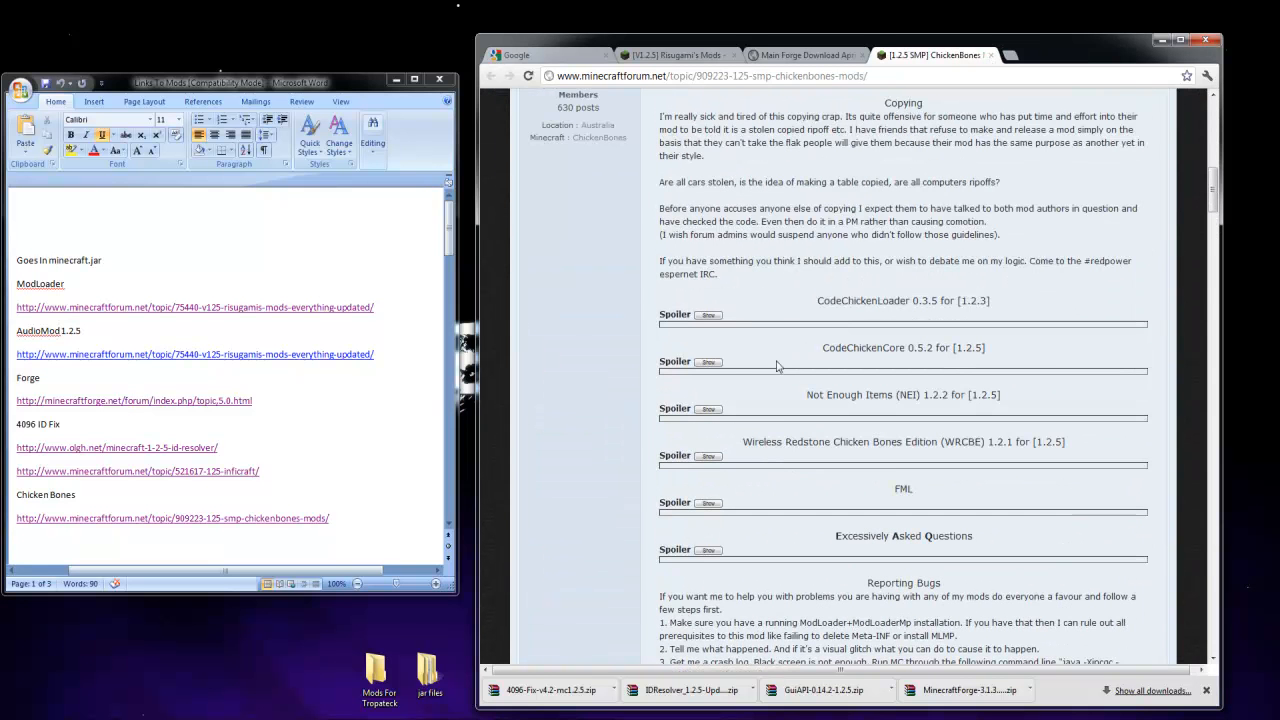
left_click(708, 362)
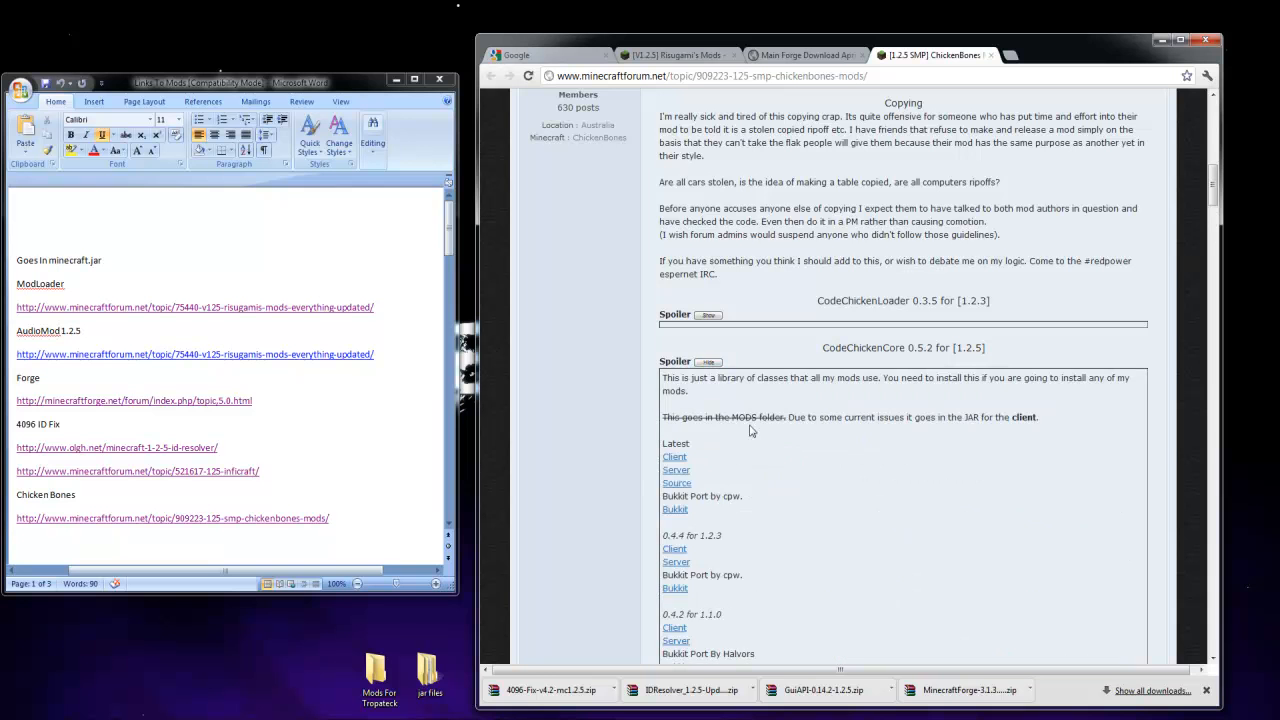
left_click(675, 457)
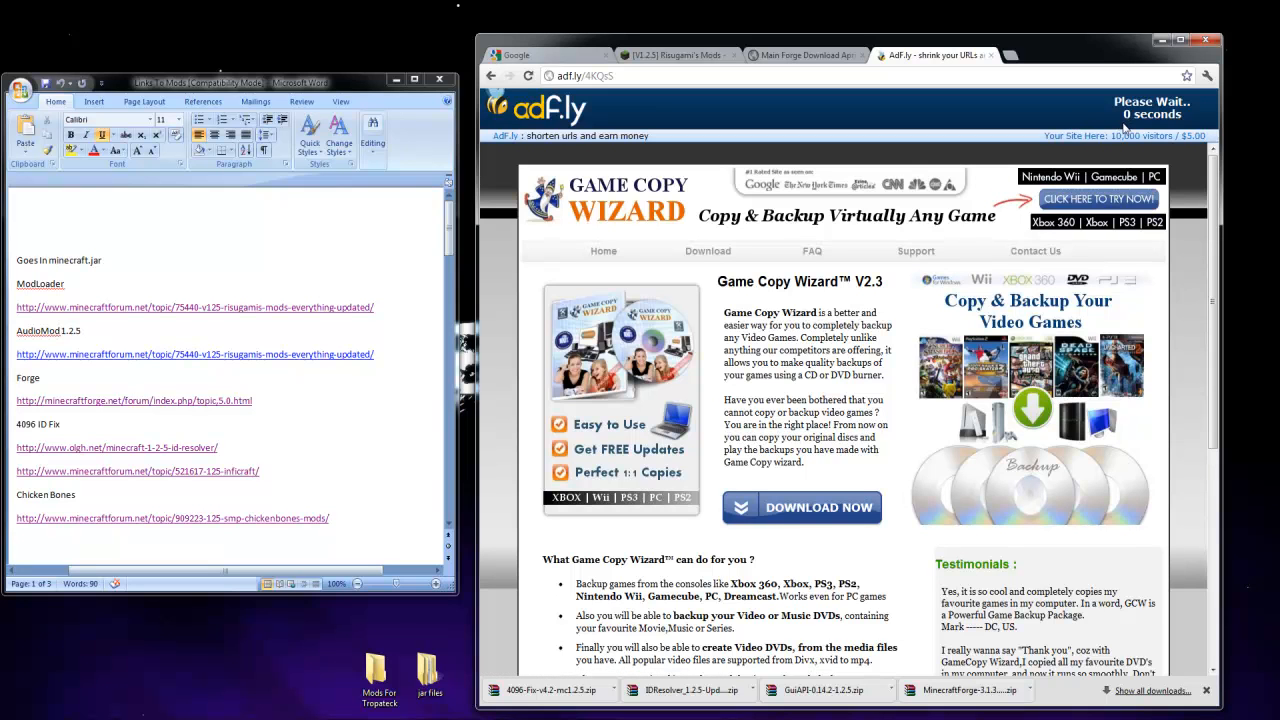
left_click(1134, 118)
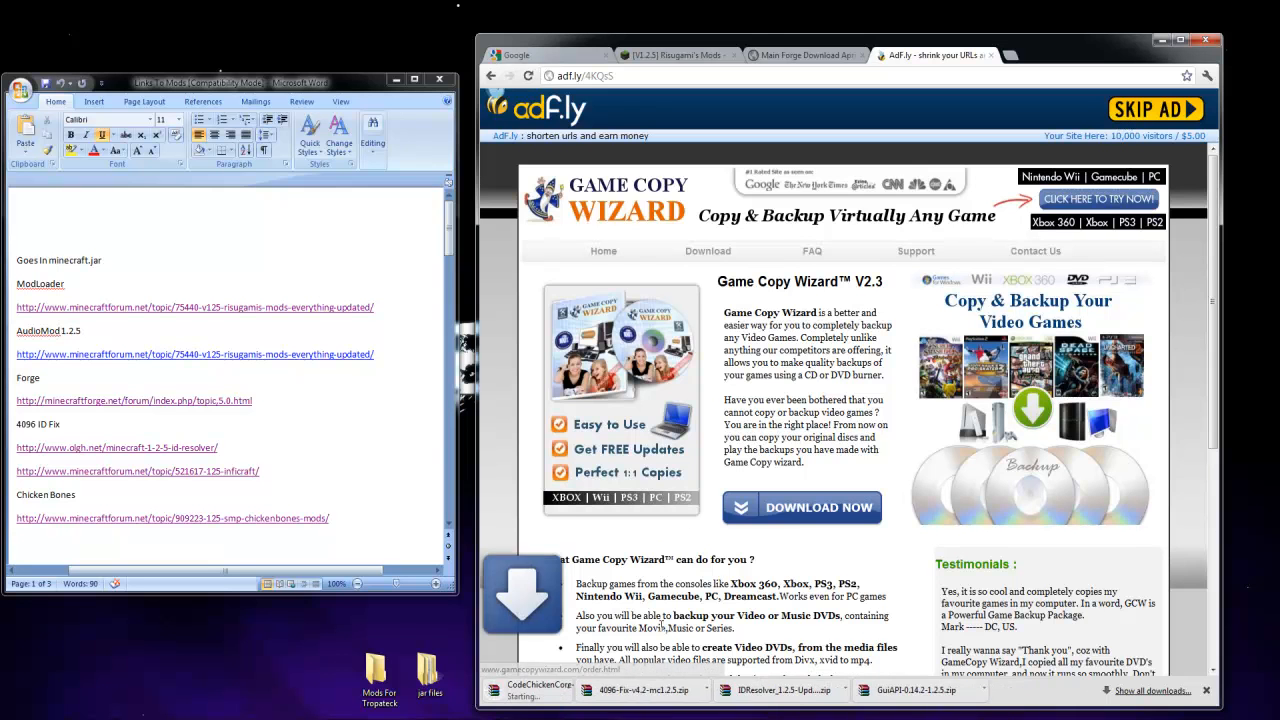
left_click_drag(563, 698, 428, 672)
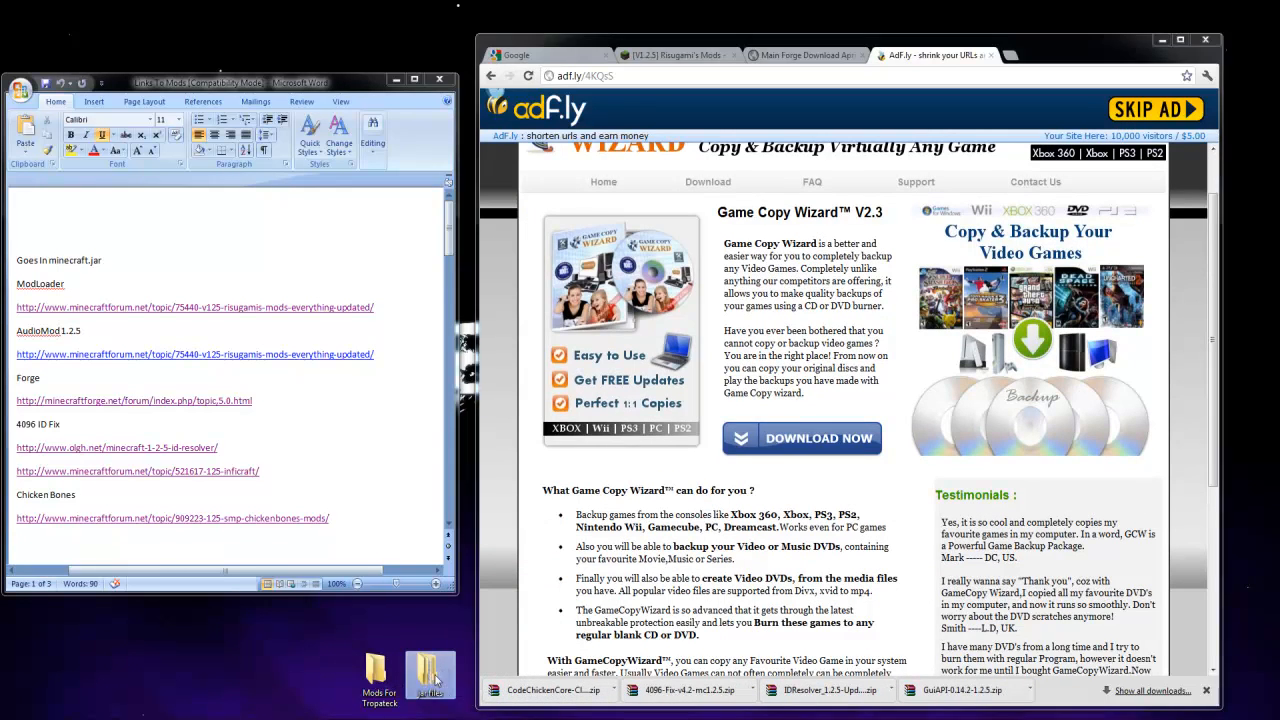
Download the Not Enough Items 1.2.2 client from the ChickenBones page's install instructions and copy its zip into the jar files folder
left_click(489, 78)
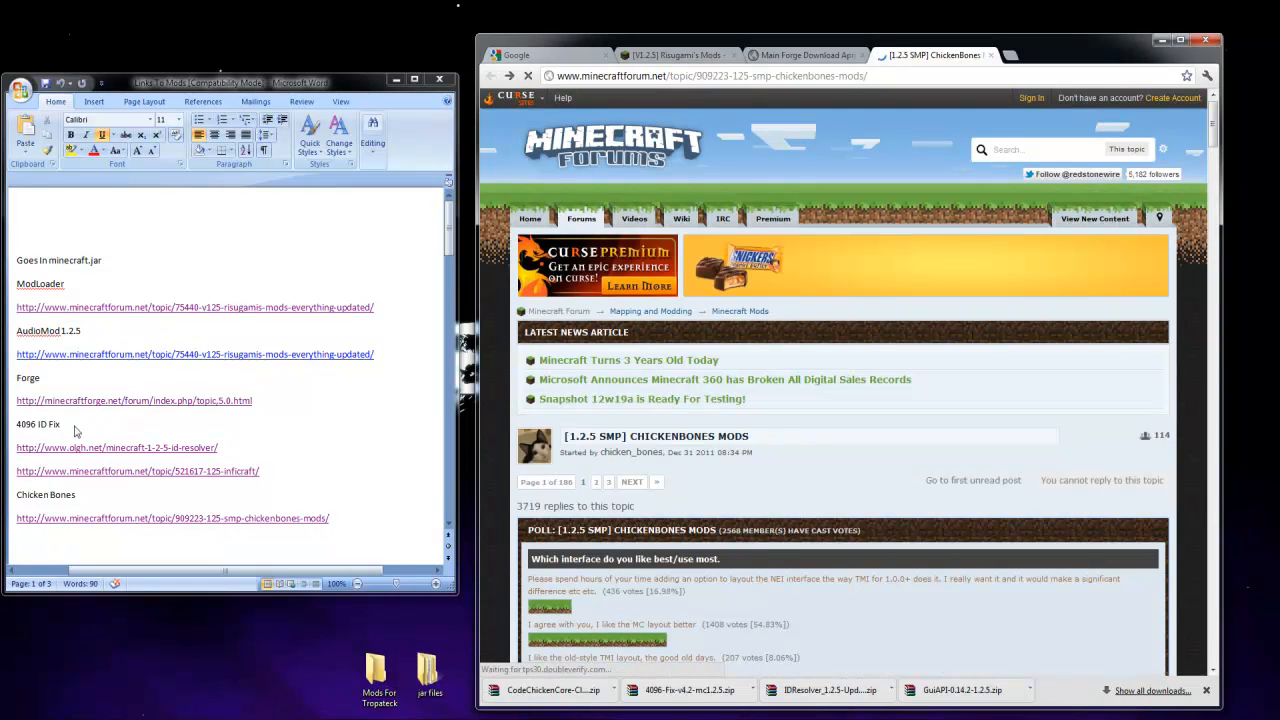
scroll(558, 522, "down", 5)
scroll(558, 522, "down", 4)
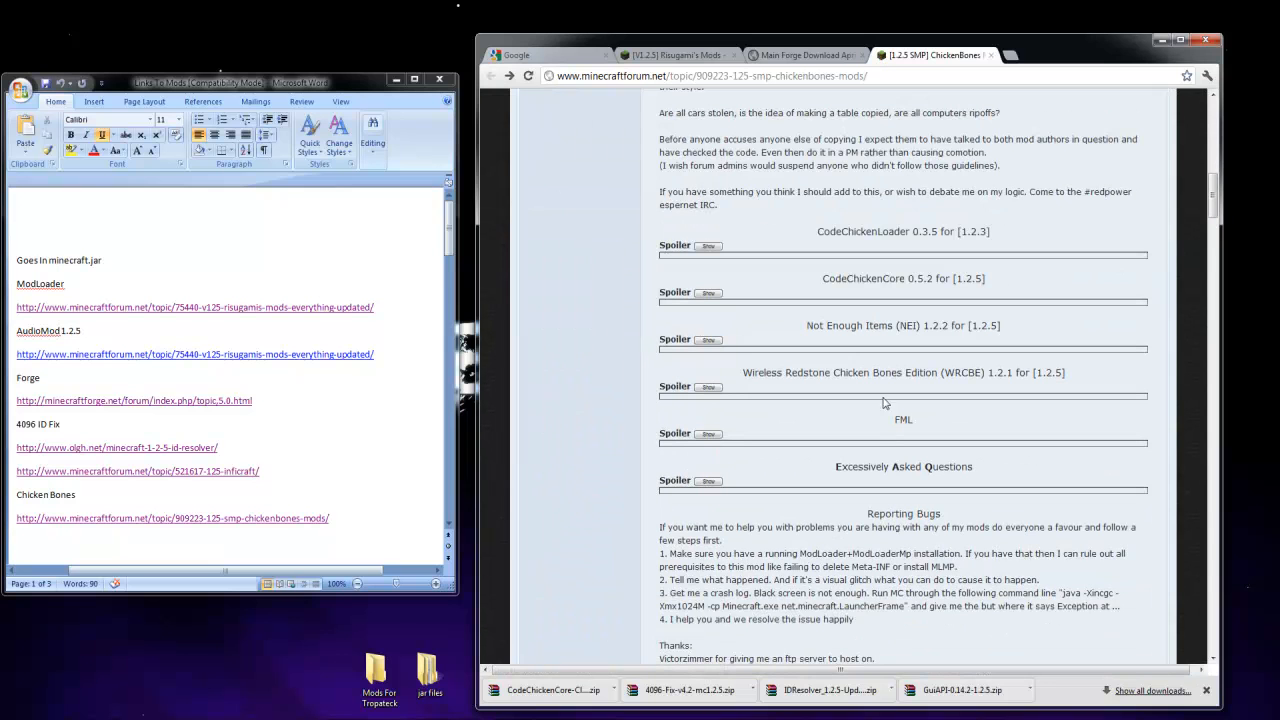
left_click(707, 340)
scroll(751, 499, "down", 2)
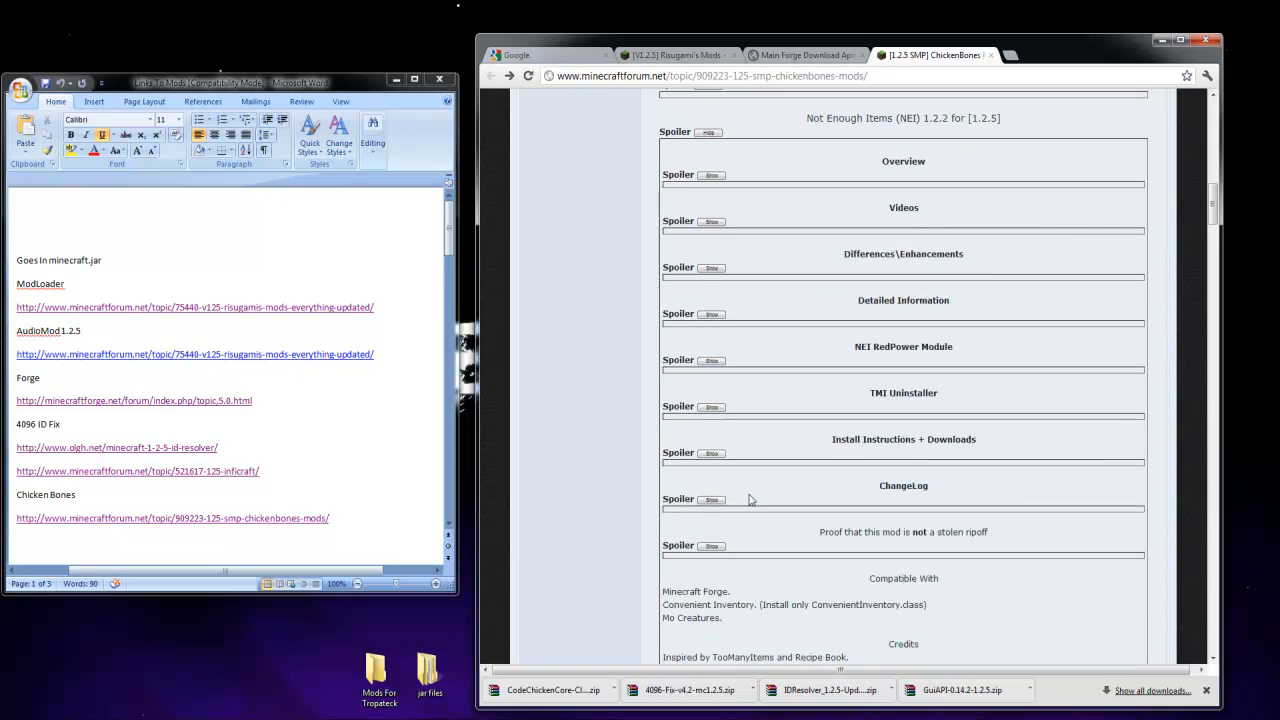
left_click(711, 453)
scroll(787, 553, "down", 2)
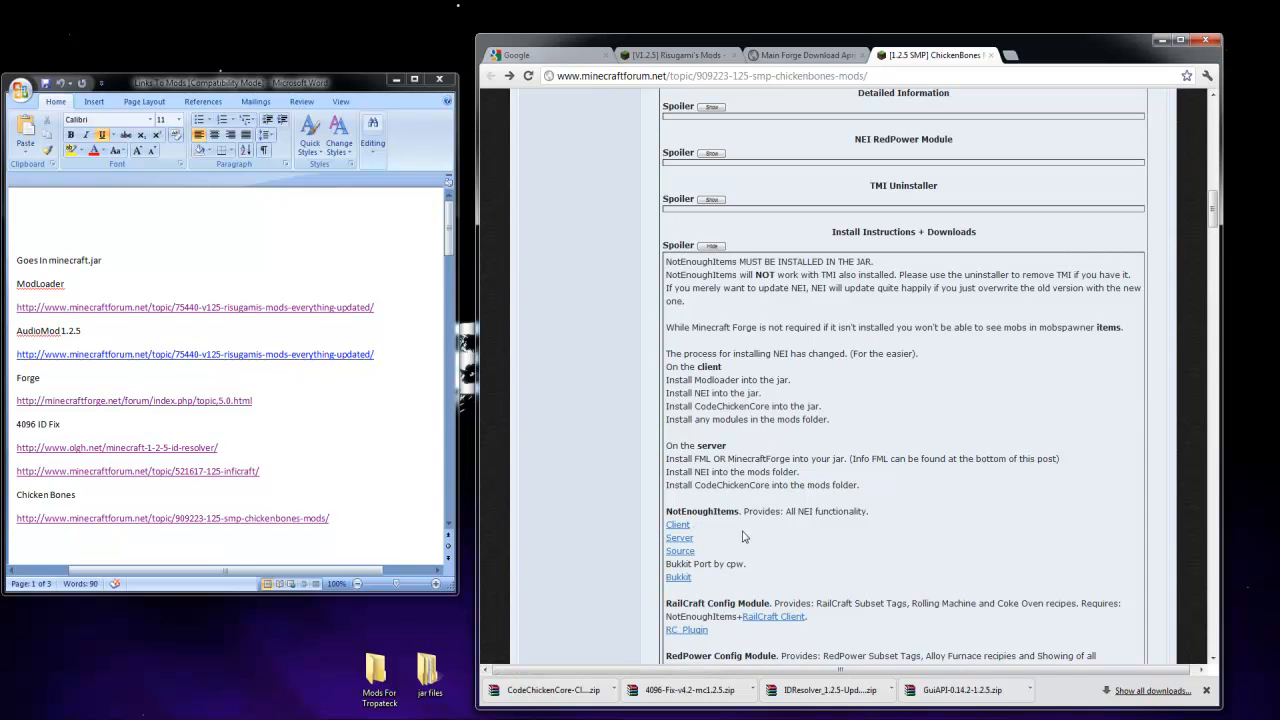
middle_click(676, 525)
left_click(1064, 55)
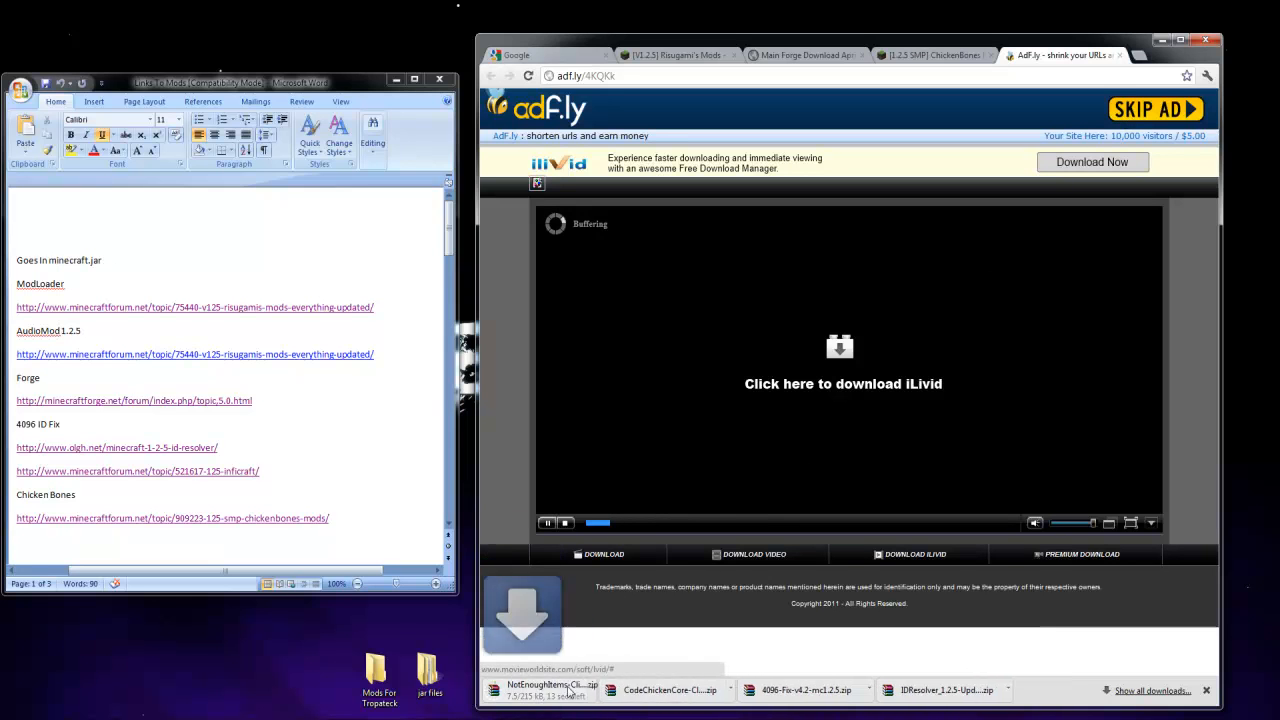
left_click(425, 672)
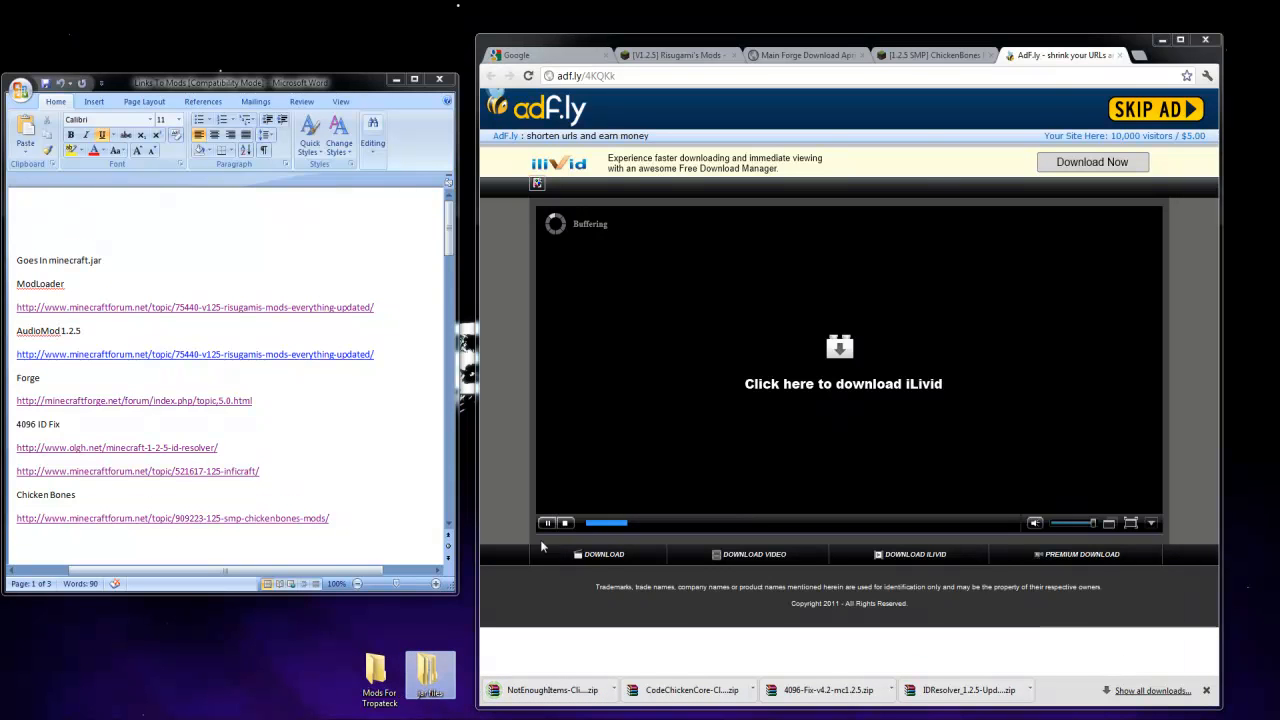
Close the adf.ly and ChickenBones pages and minimize the browser and the Links To Mods document
left_click(1117, 55)
left_click(991, 55)
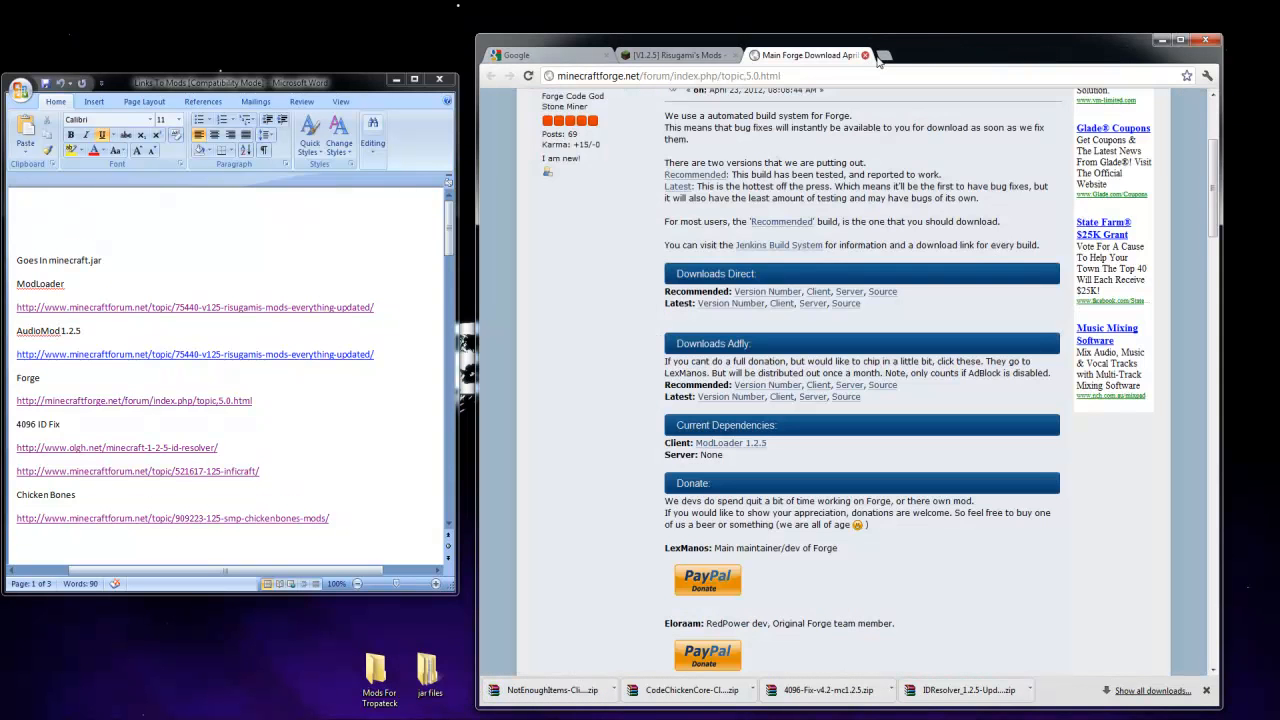
left_click(1160, 41)
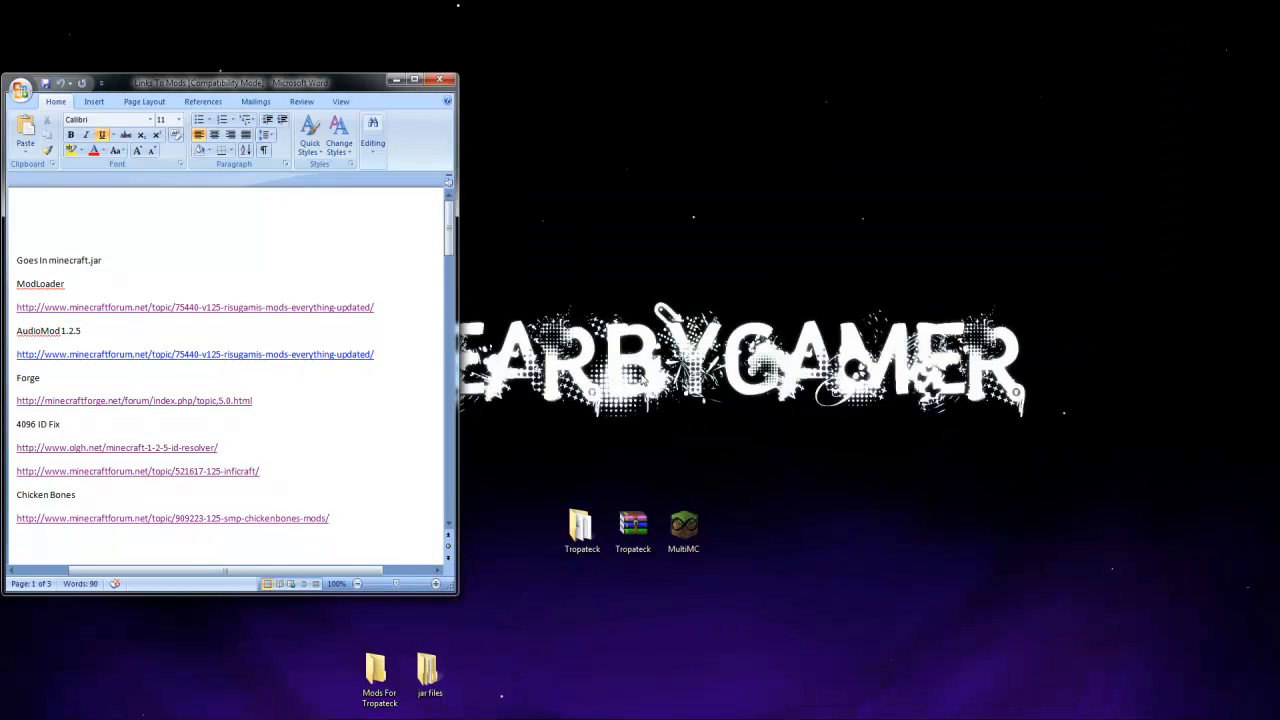
left_click(486, 88)
left_click(400, 82)
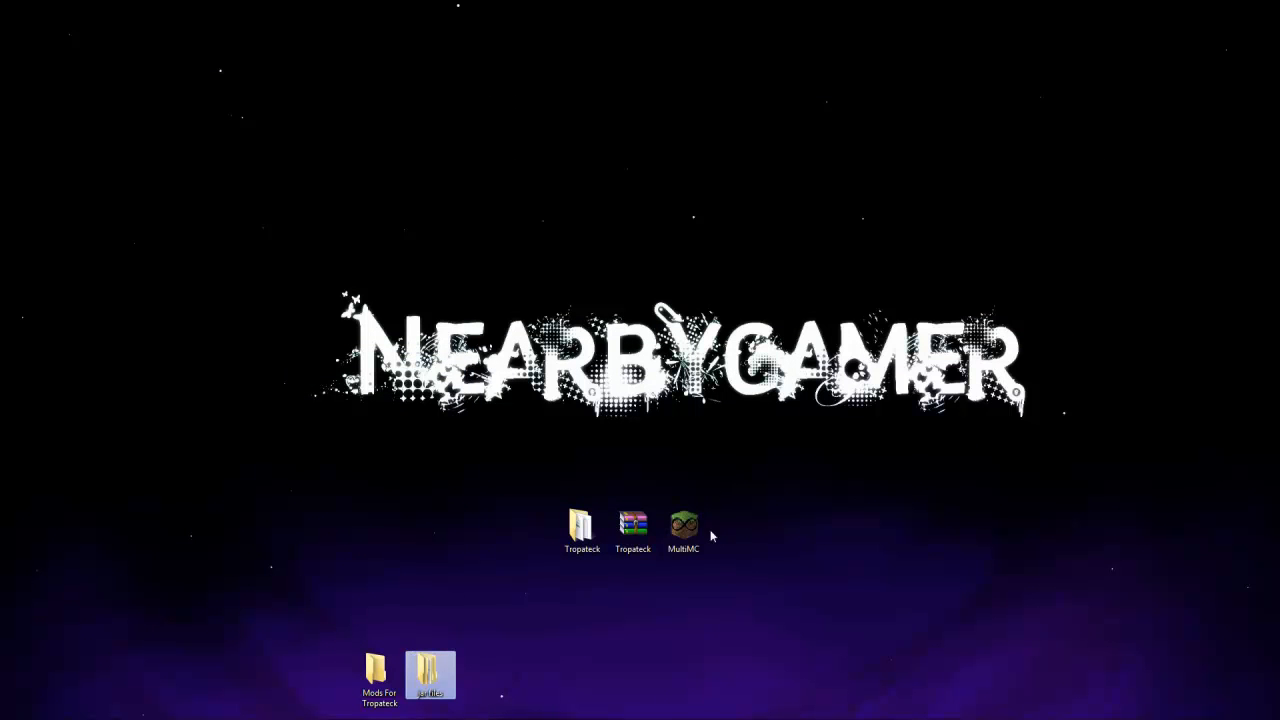
Launch MultiMC and create a new instance named TropaTeck
double_click(684, 528)
left_click(692, 382)
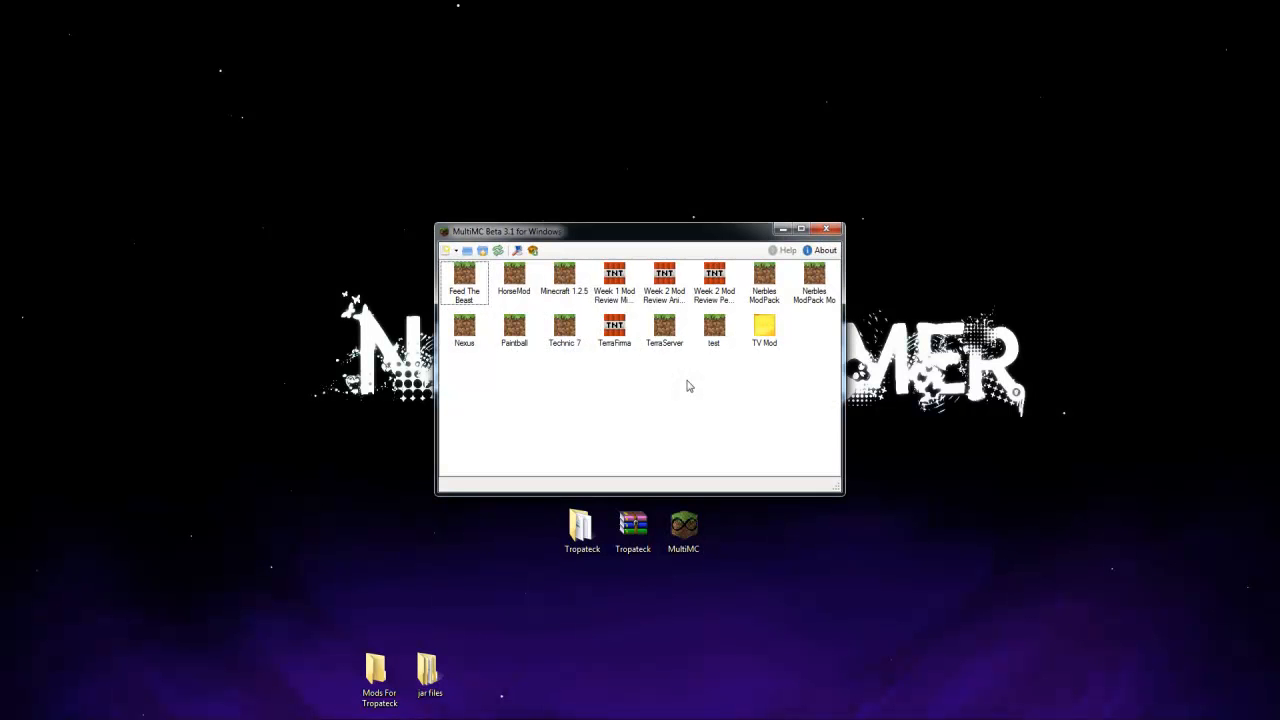
left_click(447, 250)
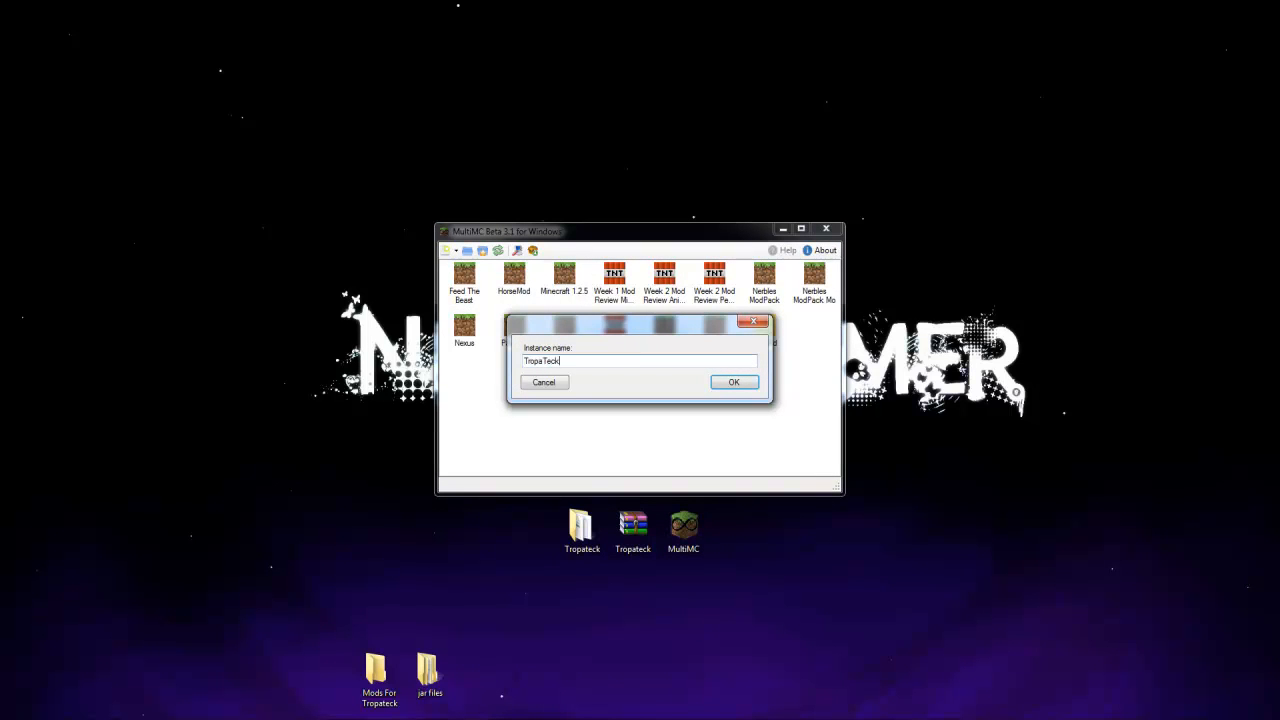
type("TropaTeck")
left_click(733, 382)
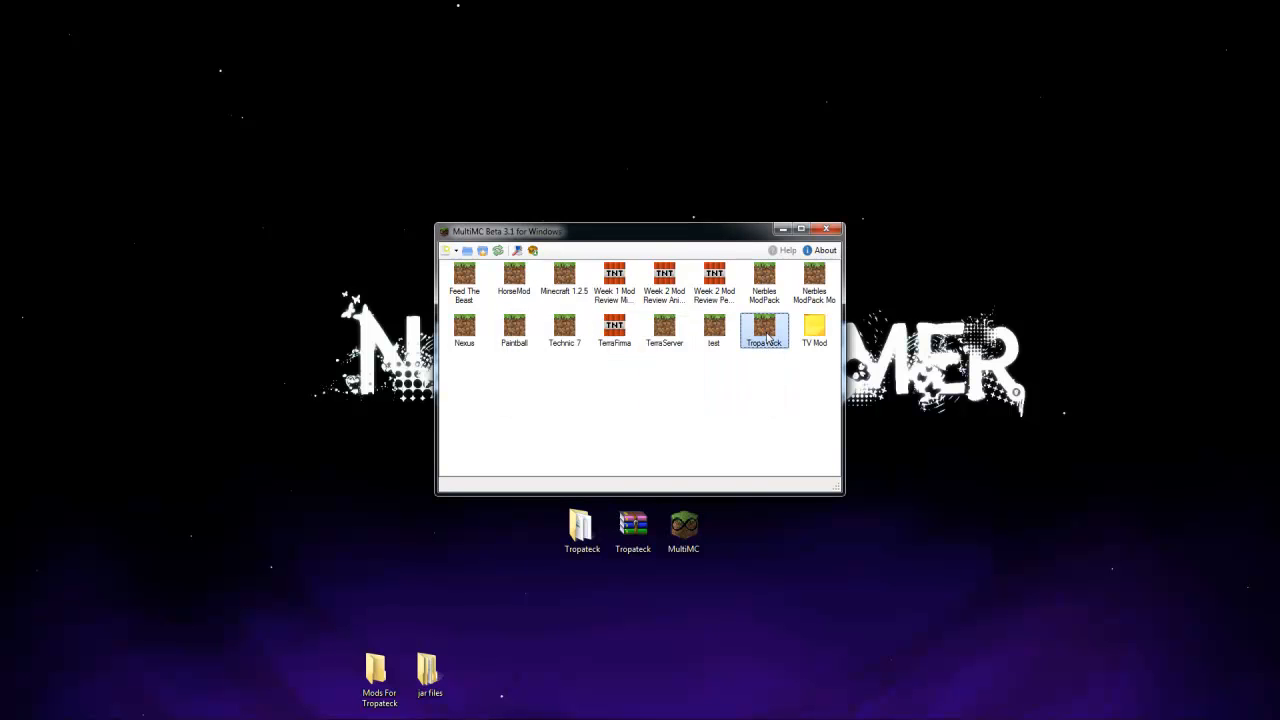
Run the TropaTeck instance once and return to MultiMC's instance list
double_click(767, 337)
left_click(722, 392)
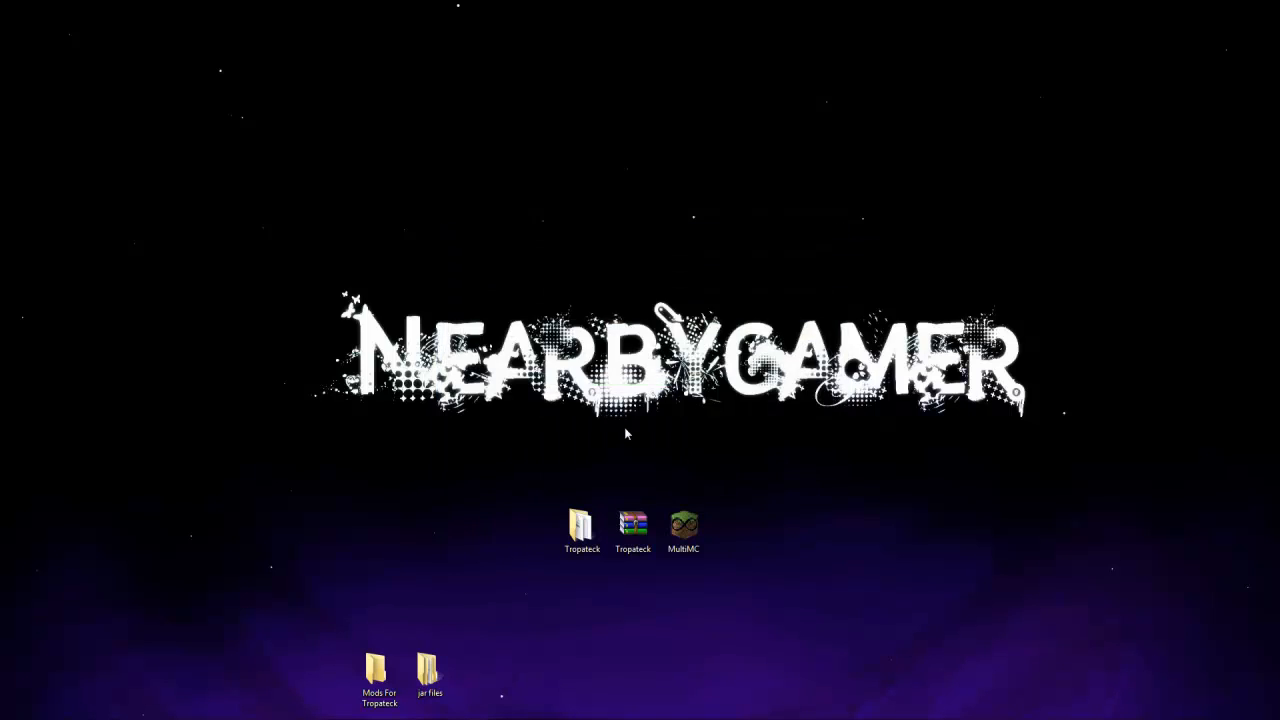
left_click(686, 548)
left_click(910, 188)
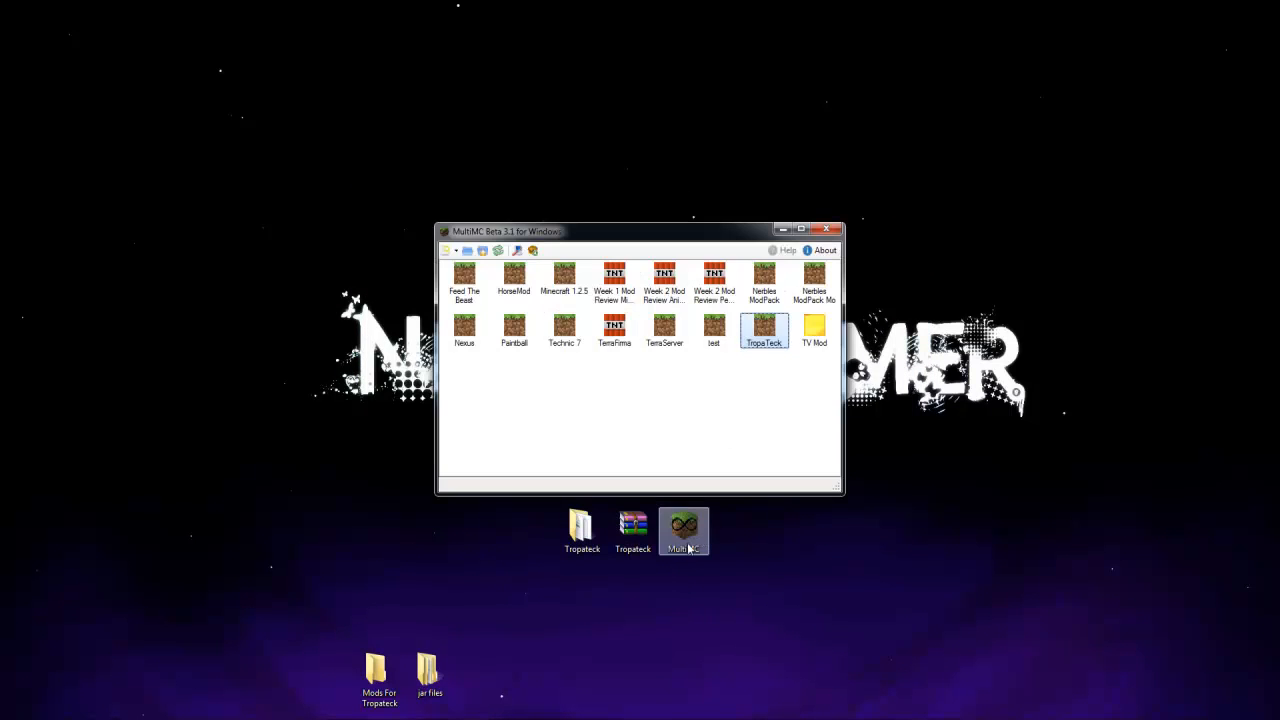
View the TropaTeck instance's folder and browse to the minecraft jar in .minecraft's bin folder
right_click(770, 330)
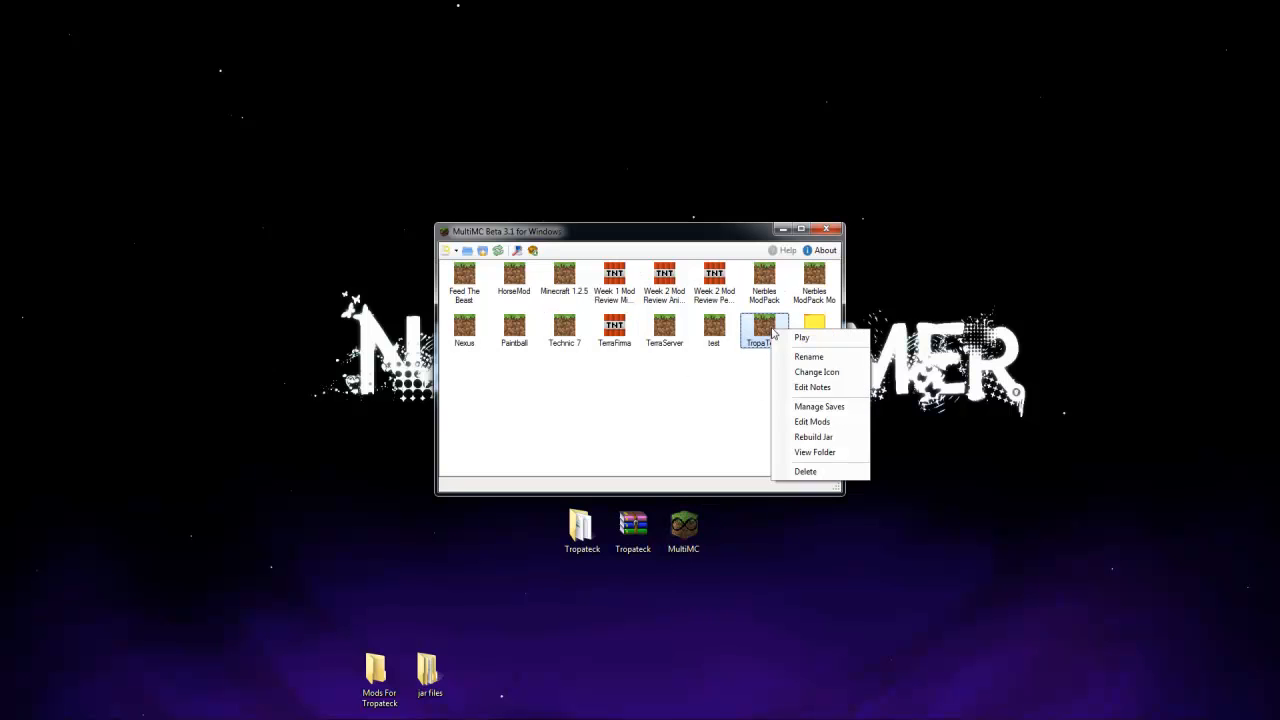
left_click(806, 459)
left_click_drag(389, 209, 743, 201)
double_click(630, 290)
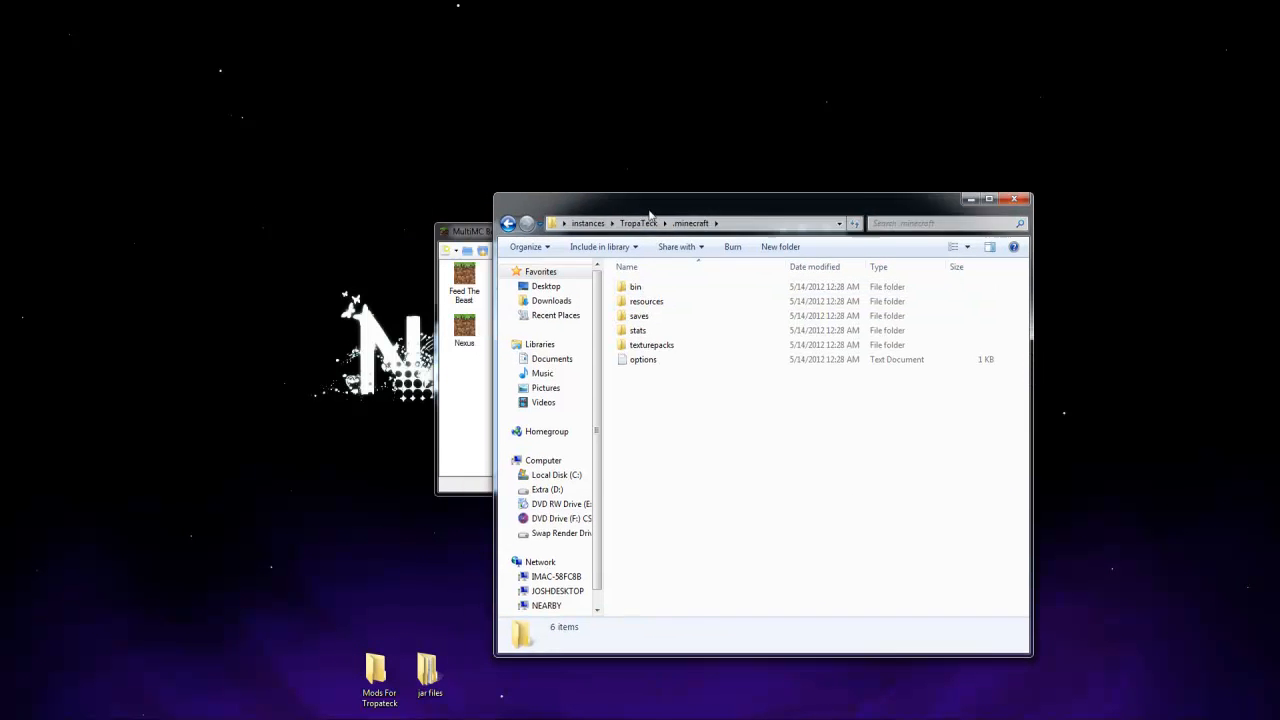
left_click(609, 196)
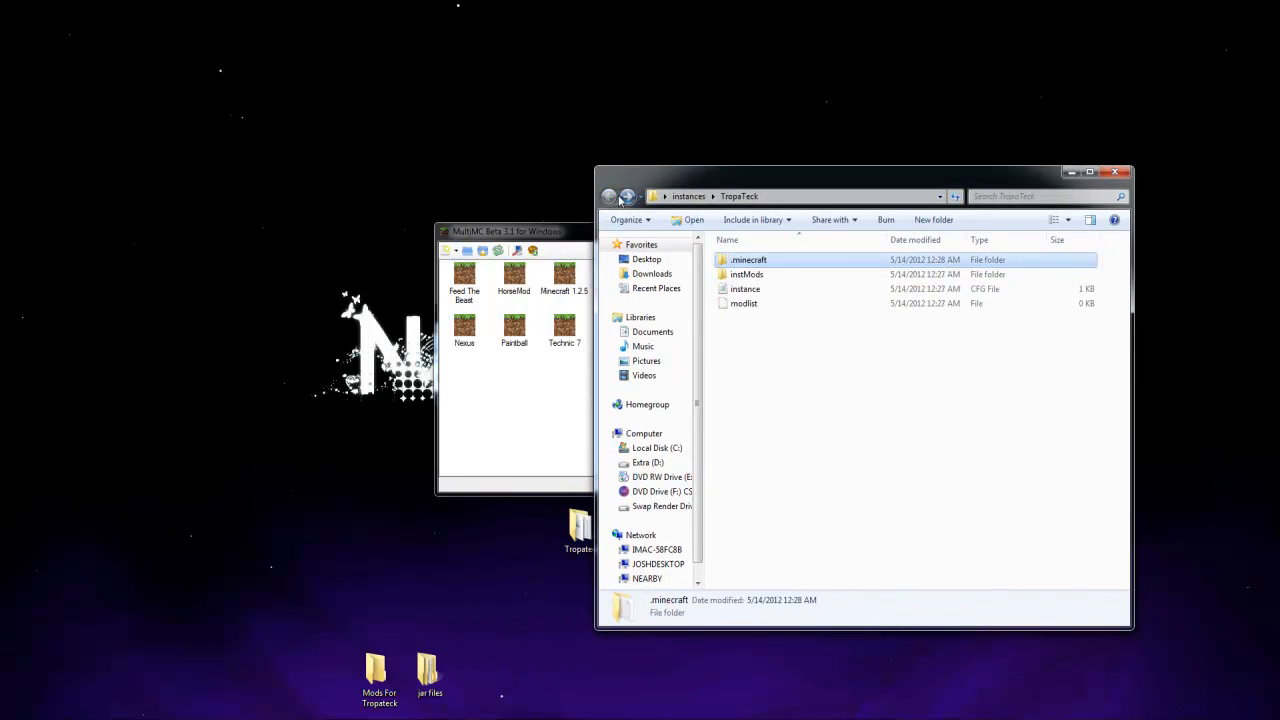
double_click(748, 262)
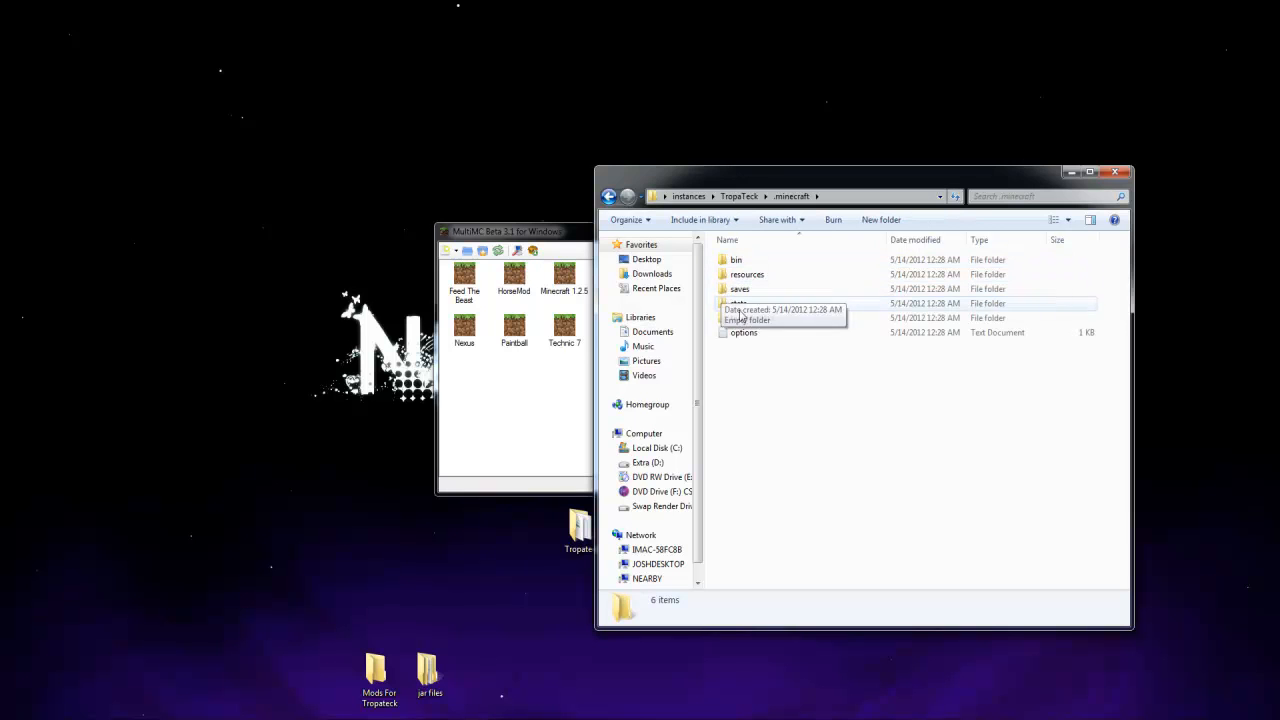
double_click(736, 260)
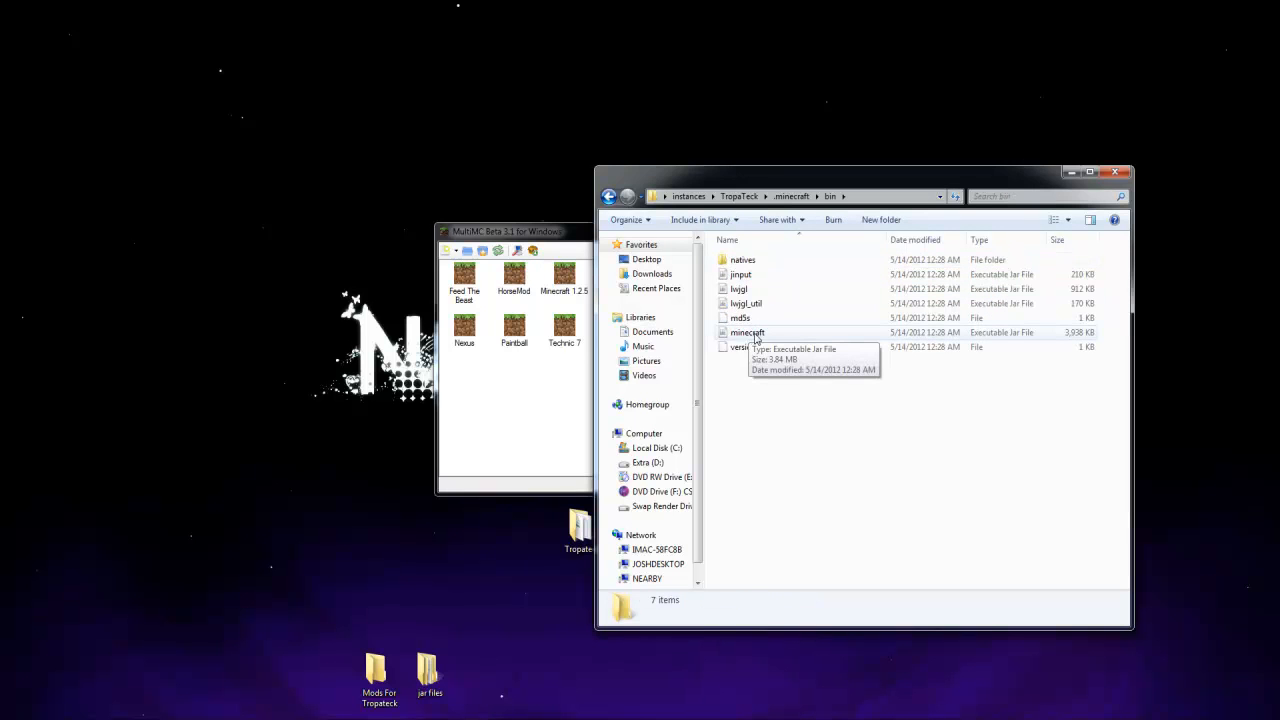
Rearrange the windows side by side and examine the TropaTeck instance's mod lists for minecraft.jar and minecraft/mods
left_click_drag(594, 195, 680, 200)
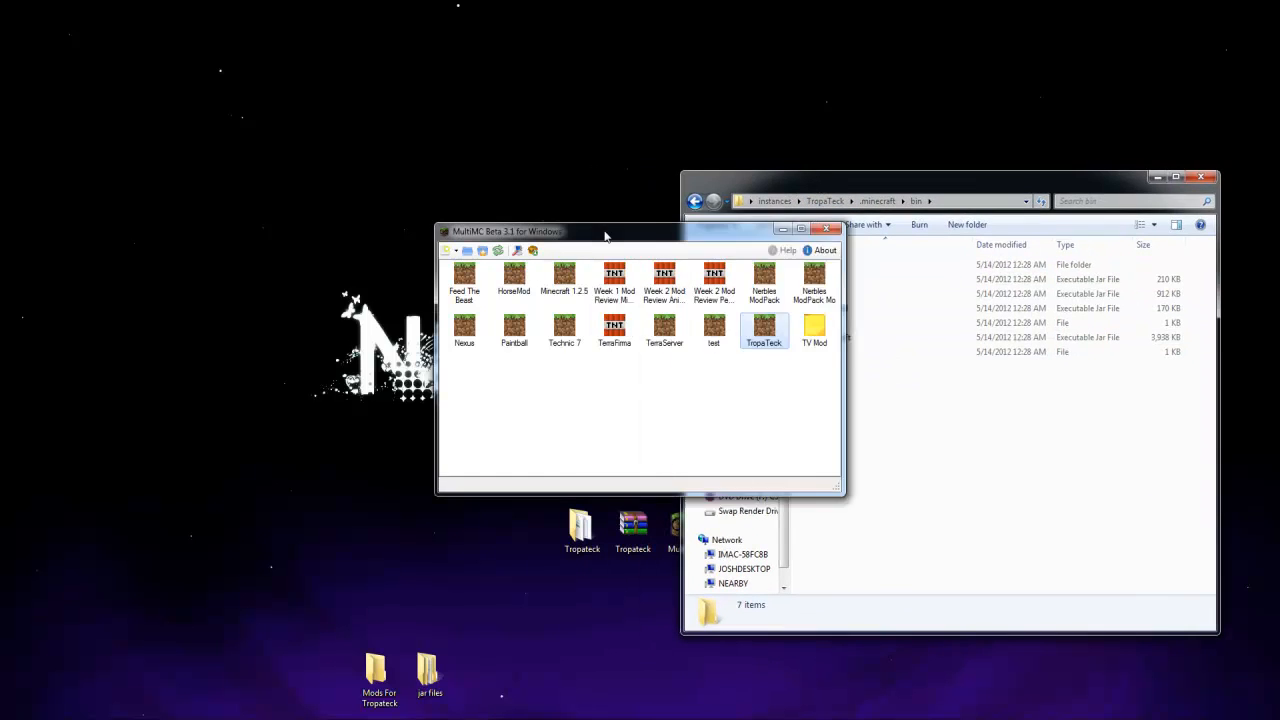
left_click_drag(605, 236, 325, 149)
right_click(480, 247)
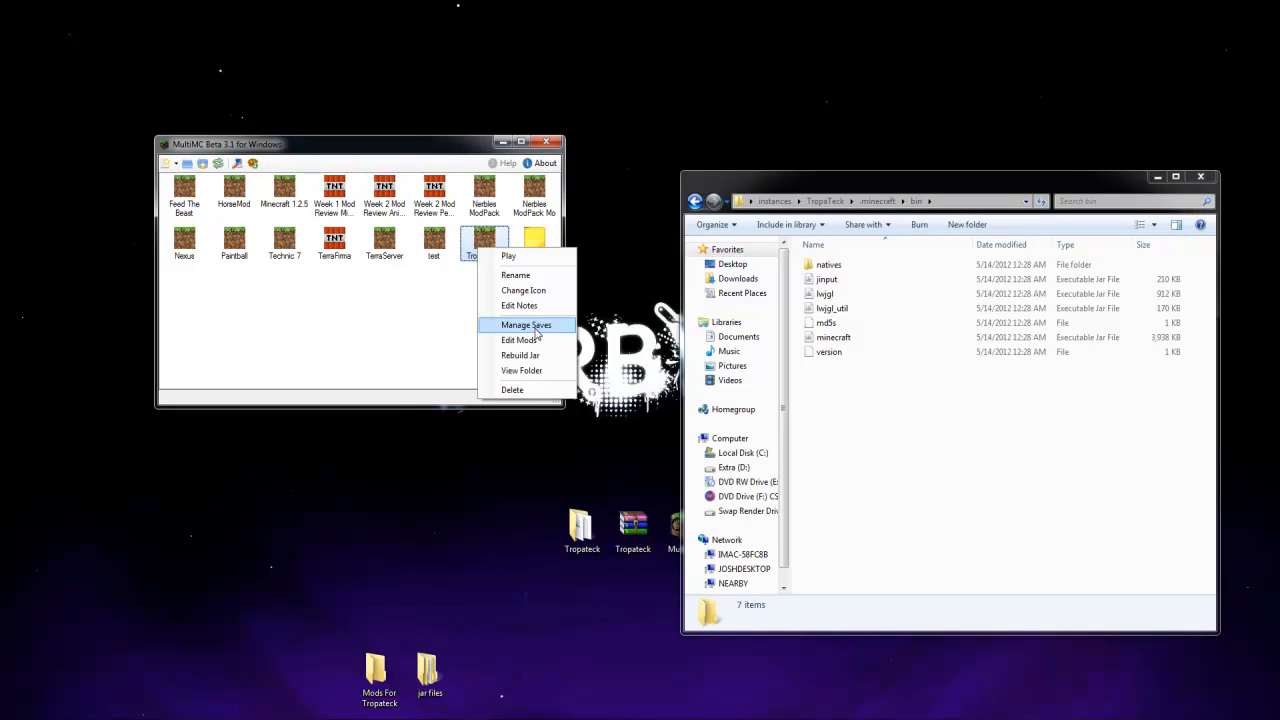
left_click(522, 340)
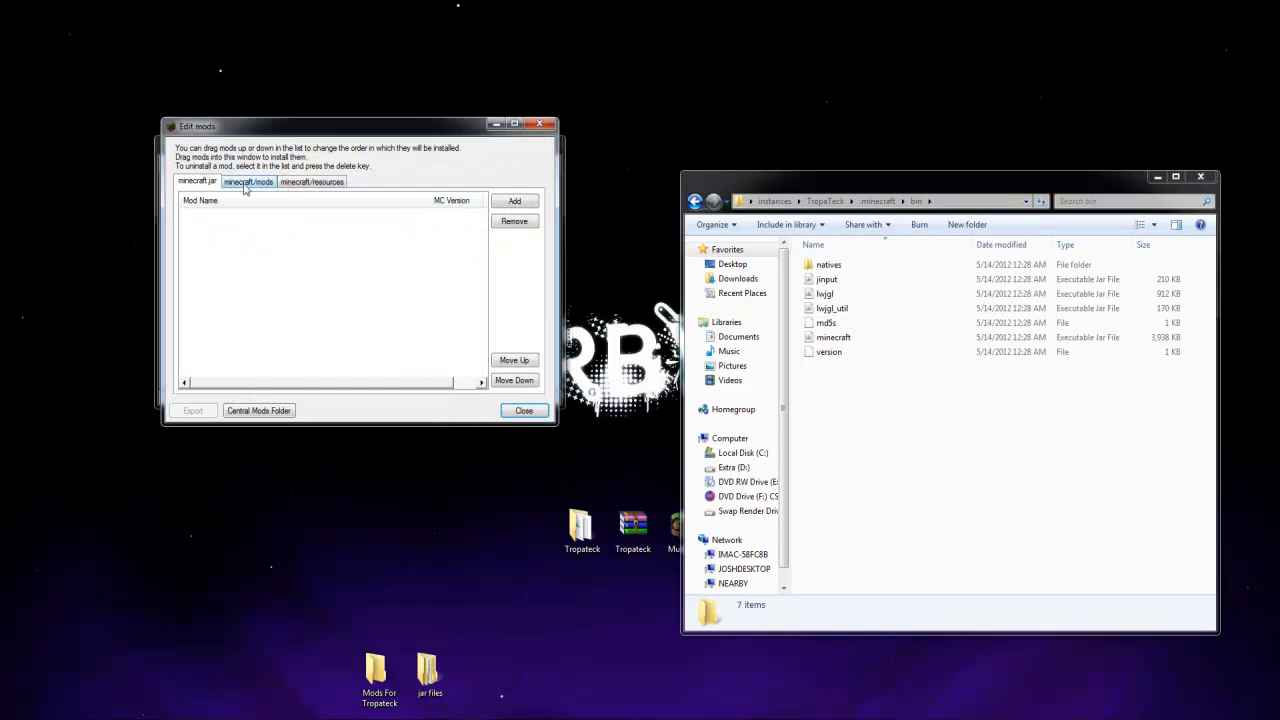
left_click(247, 182)
left_click(205, 183)
left_click(540, 415)
Open TropaTeck's minecraft jar with WinRAR archiver and delete the META-INF folder from it
right_click(845, 338)
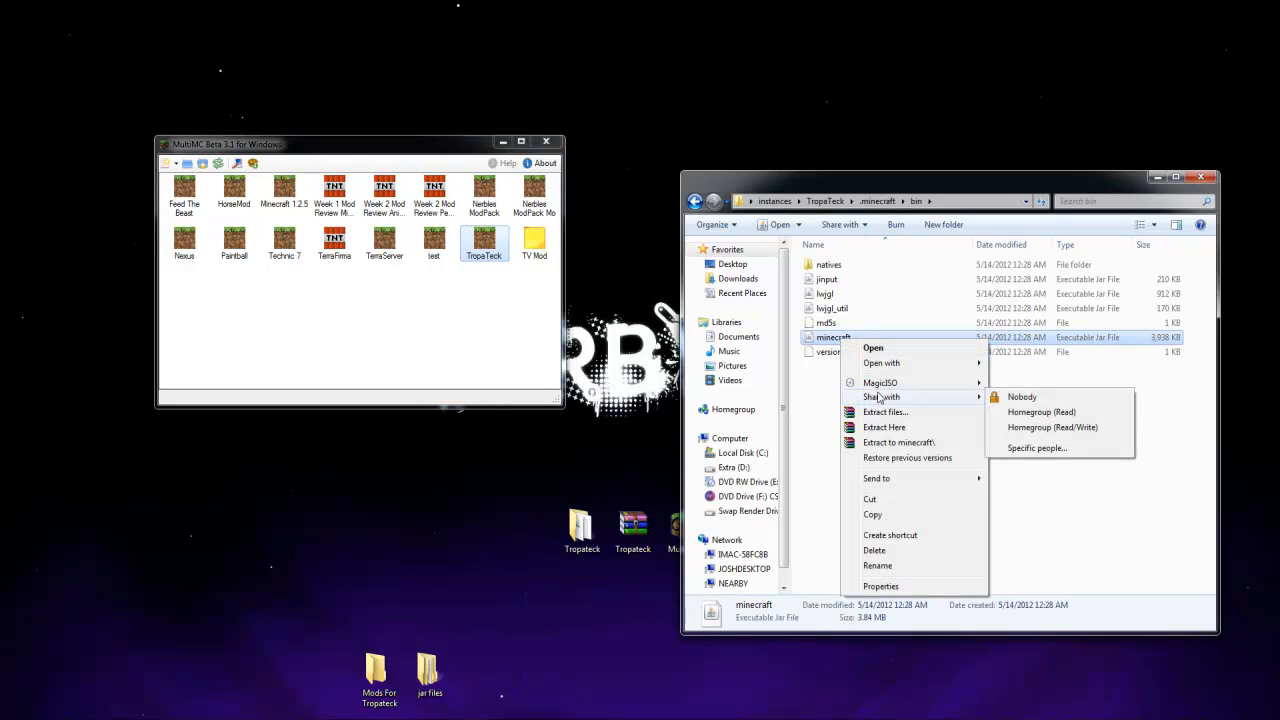
mouse_move(895, 363)
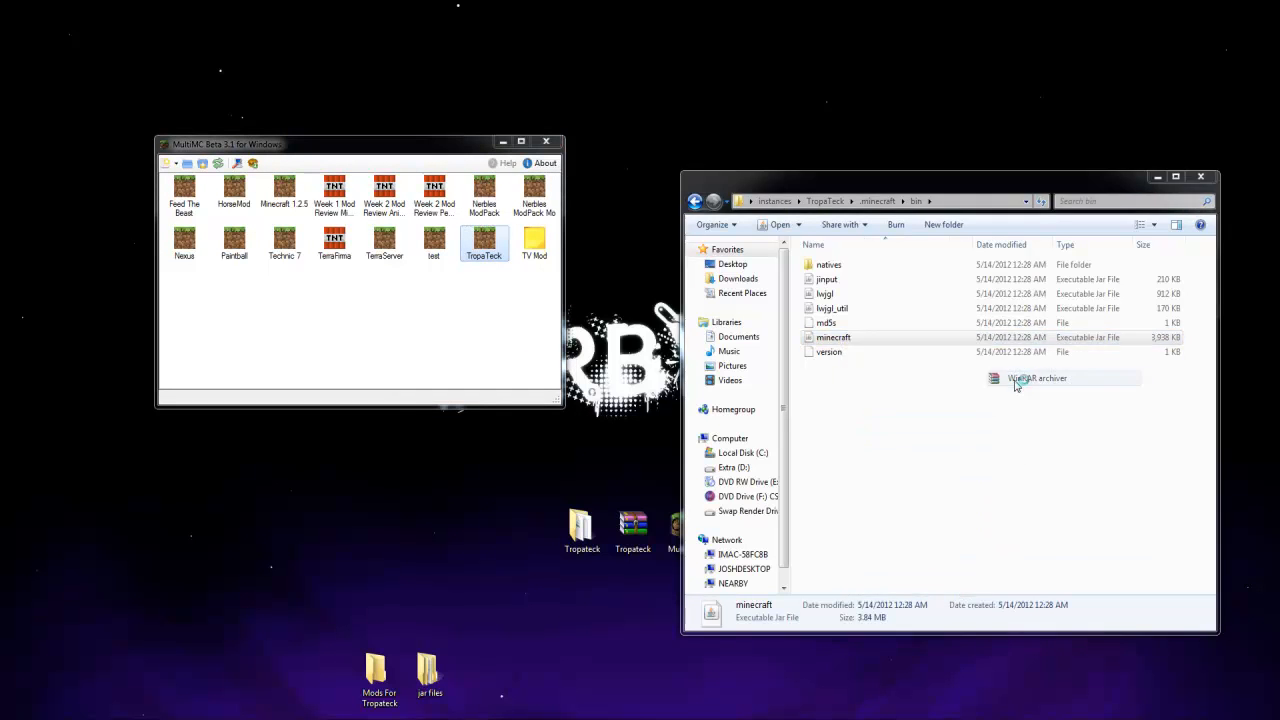
left_click(1030, 378)
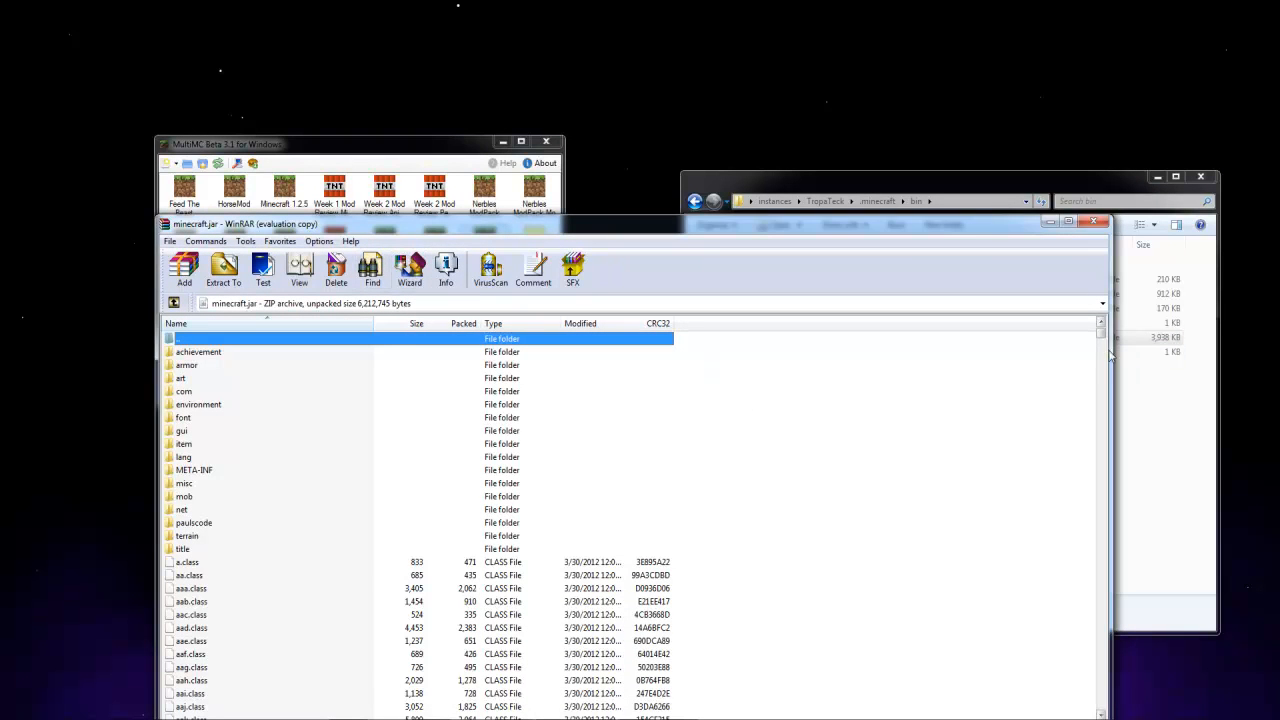
left_click_drag(418, 231, 976, 118)
left_click(765, 358)
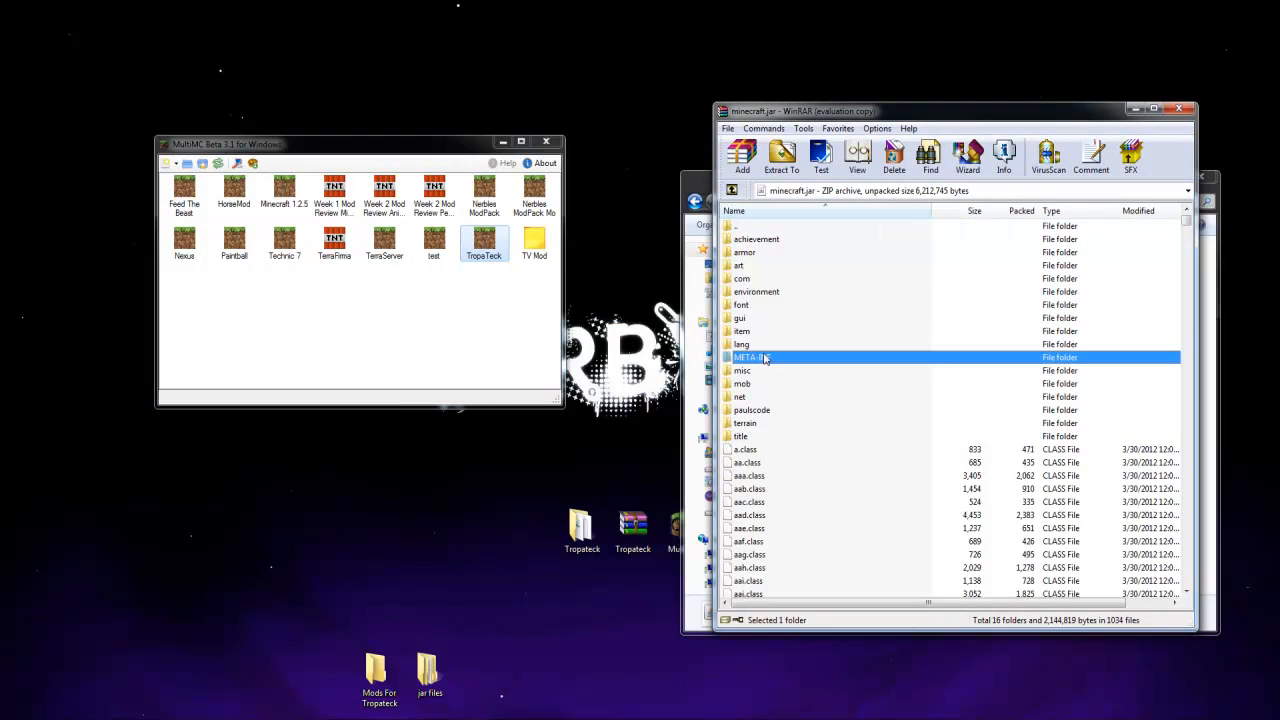
key("Delete")
key("Return")
Open the desktop's jar files folder and add all class files from the ModLoader archive to minecraft.jar
double_click(428, 672)
left_click_drag(960, 230, 322, 127)
left_click_drag(212, 180, 252, 460)
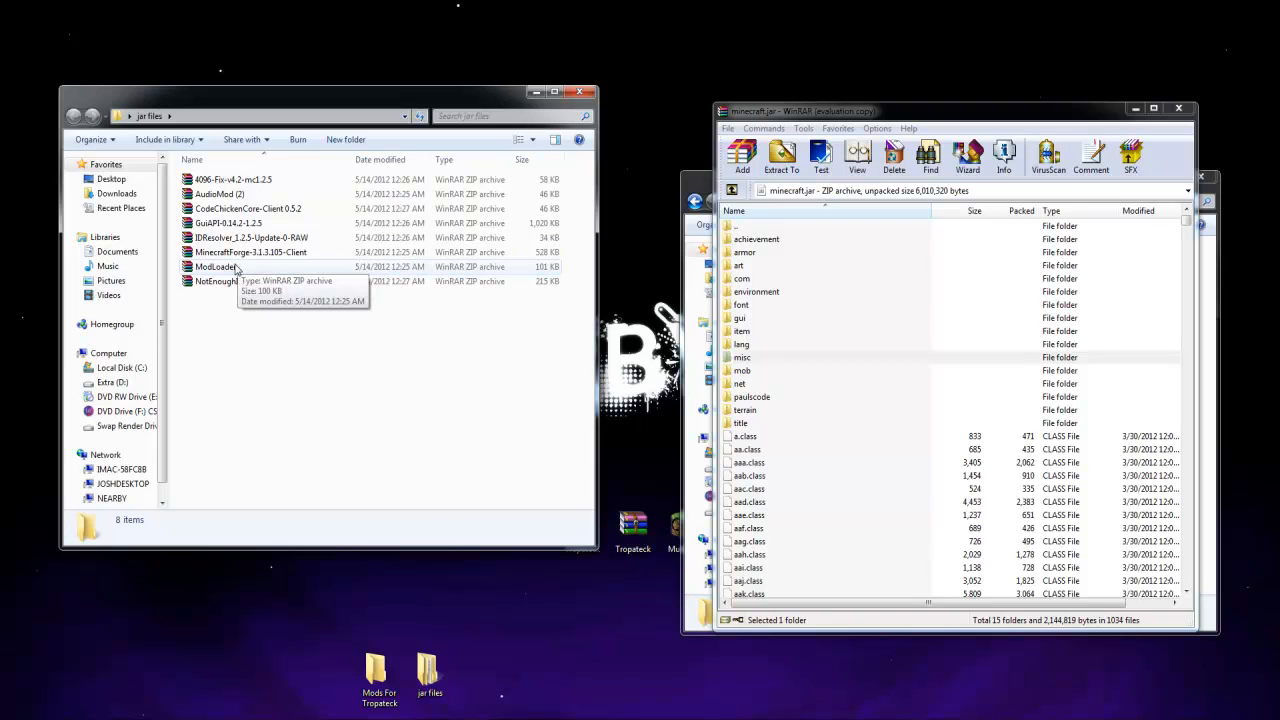
double_click(234, 267)
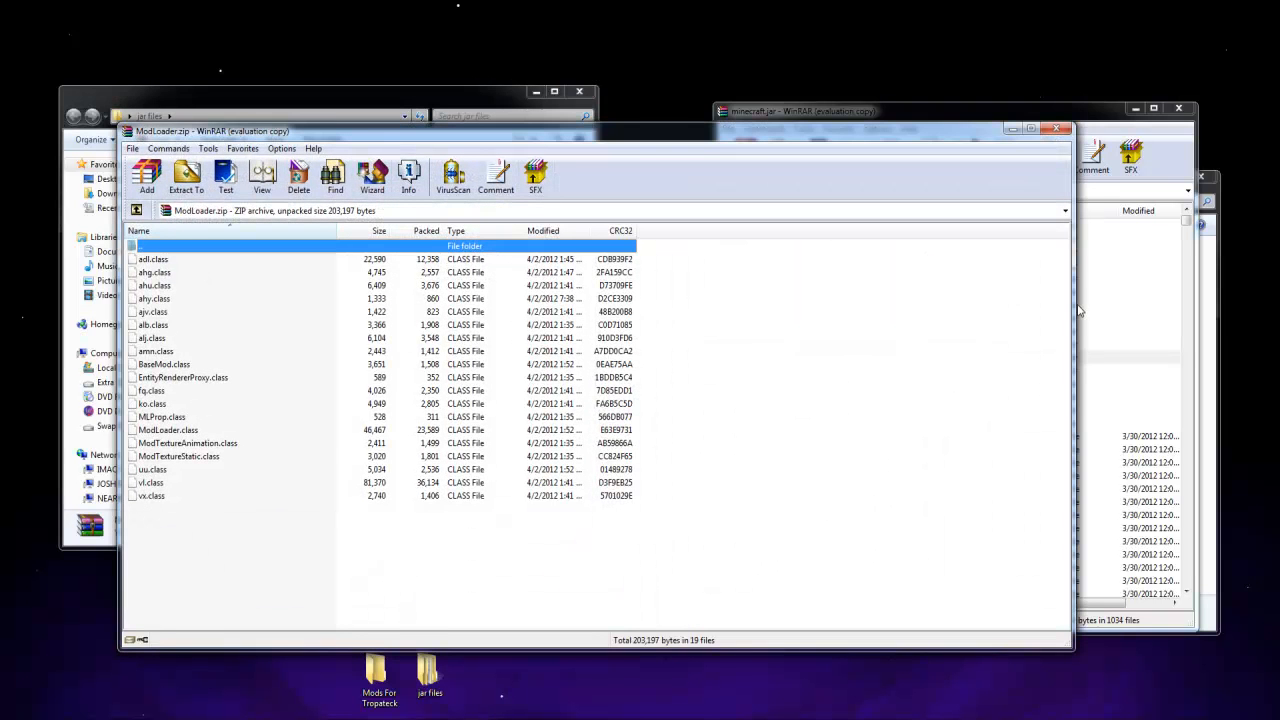
left_click_drag(1073, 303, 501, 303)
left_click_drag(171, 563, 829, 536)
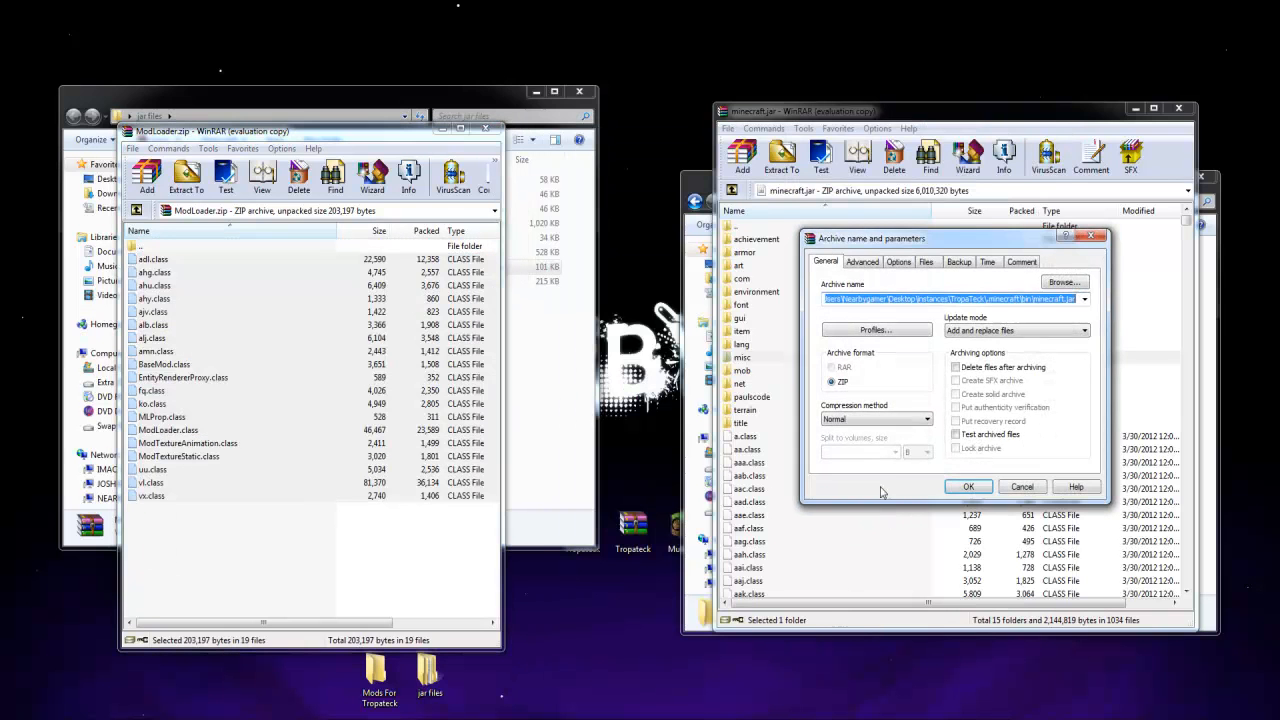
left_click(968, 487)
left_click(486, 130)
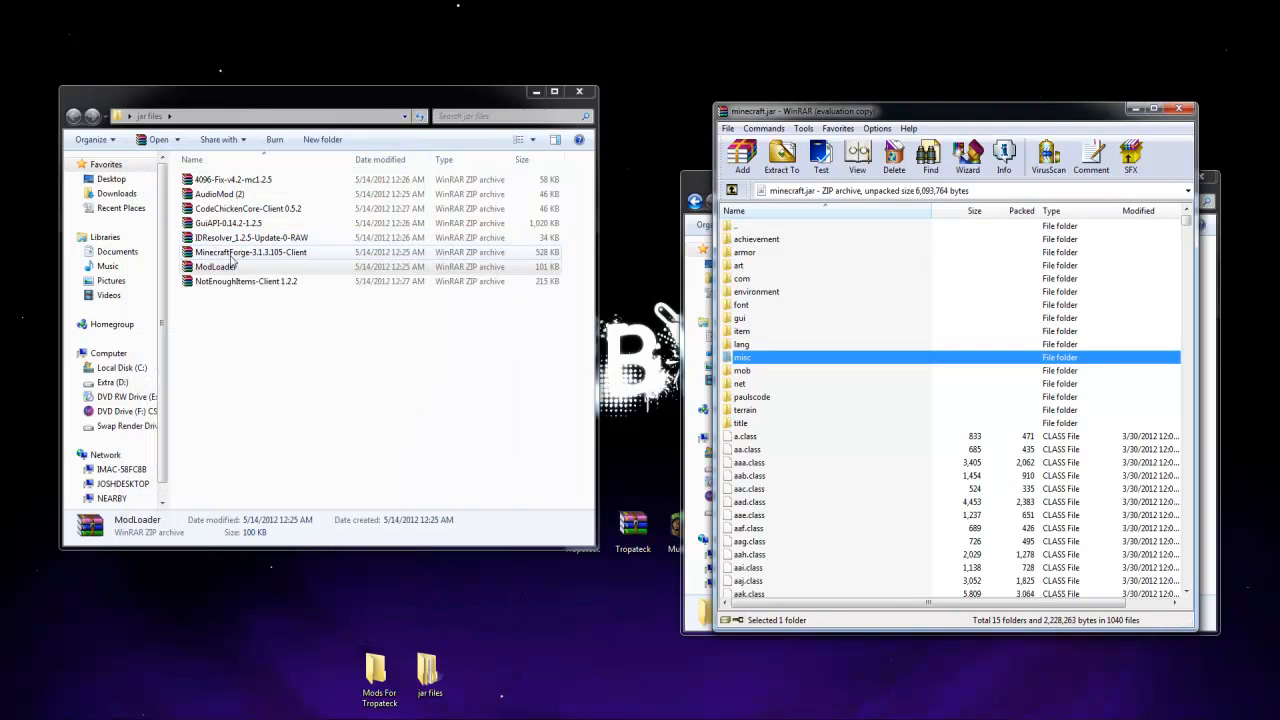
Add the ibxm and paulscode folders and sd.class from the AudioMod (2) archive to minecraft.jar
double_click(219, 193)
left_click_drag(223, 314, 829, 445)
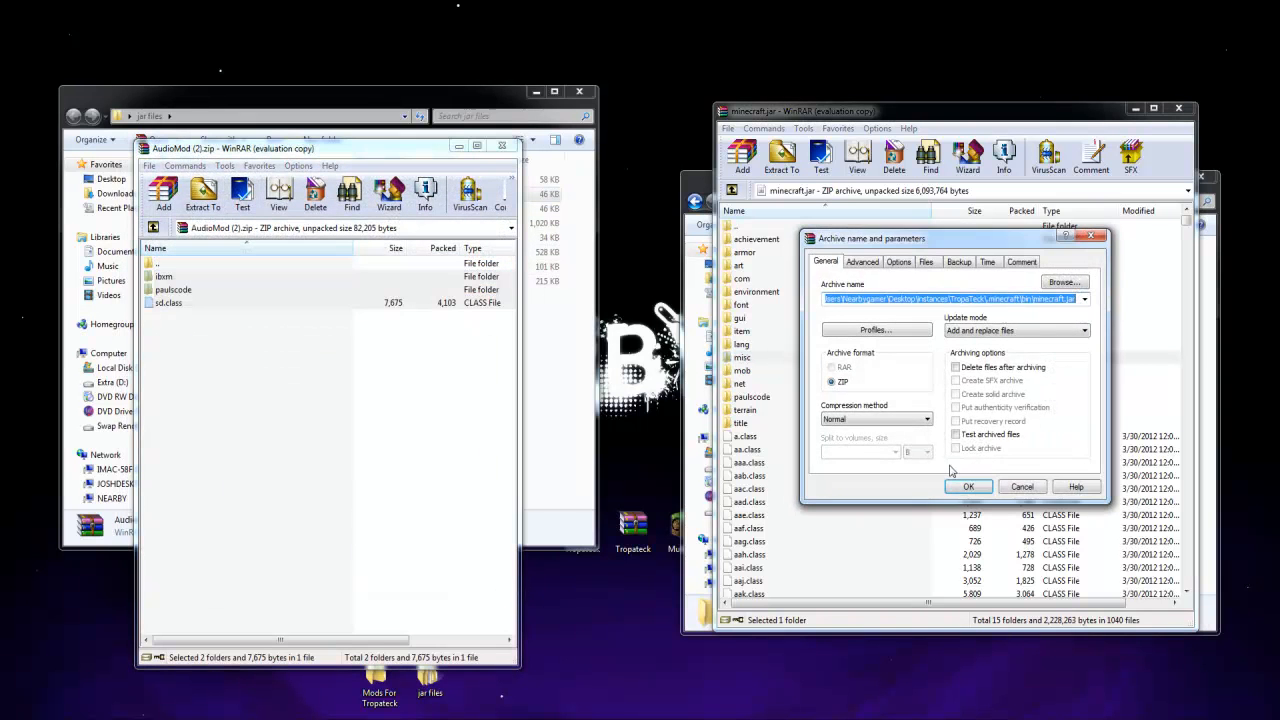
left_click(968, 487)
left_click(502, 145)
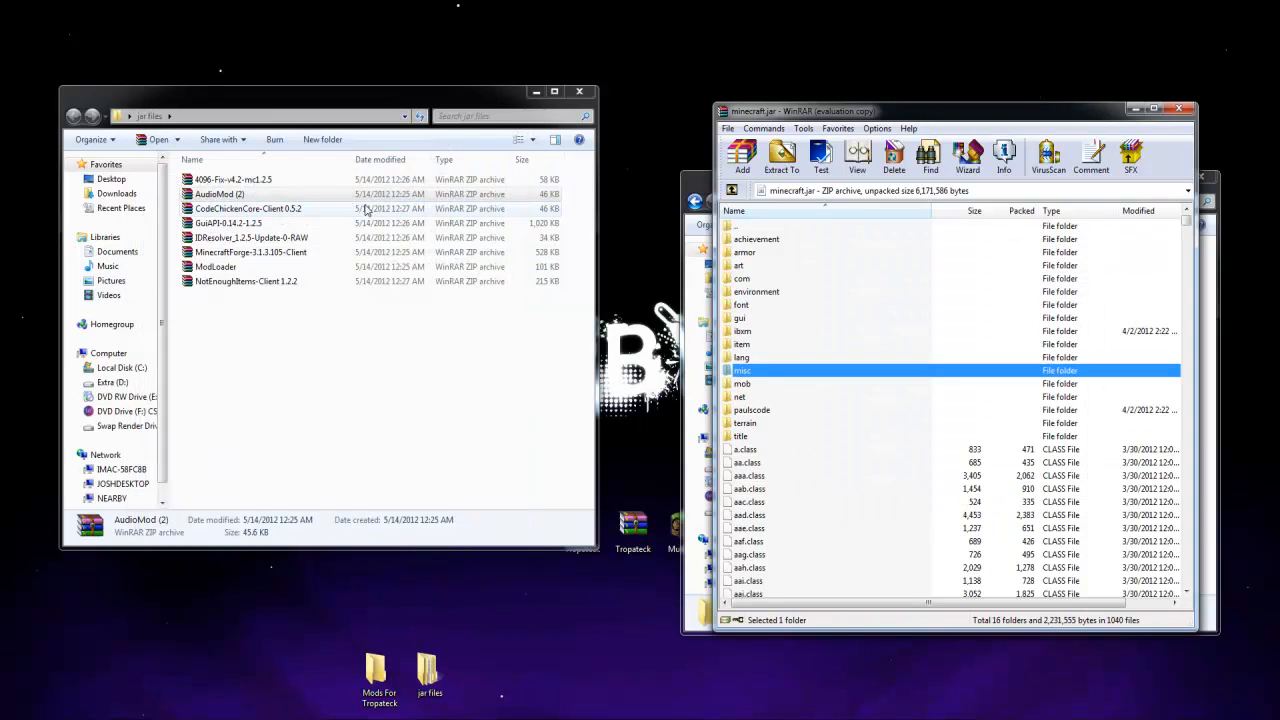
Add the entire contents of the MinecraftForge-3.1.3.105-Client archive to minecraft.jar and close the Forge archive
double_click(255, 261)
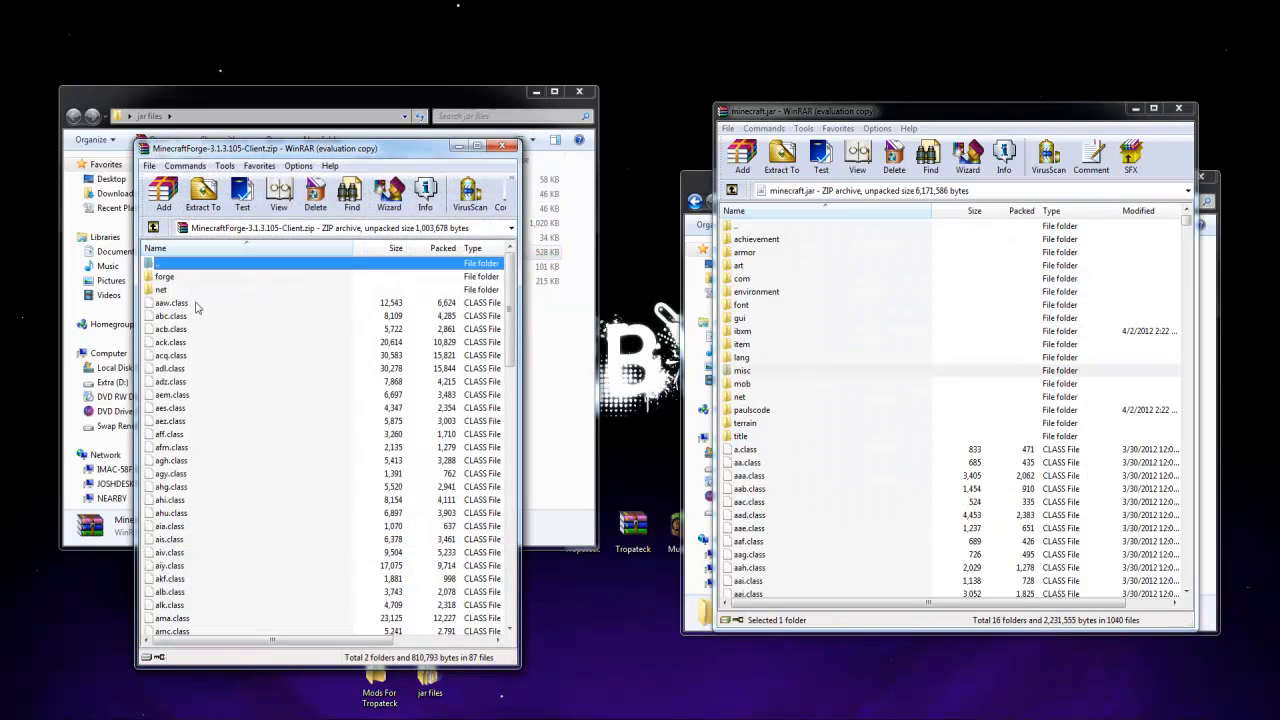
left_click(175, 279)
left_click(502, 300)
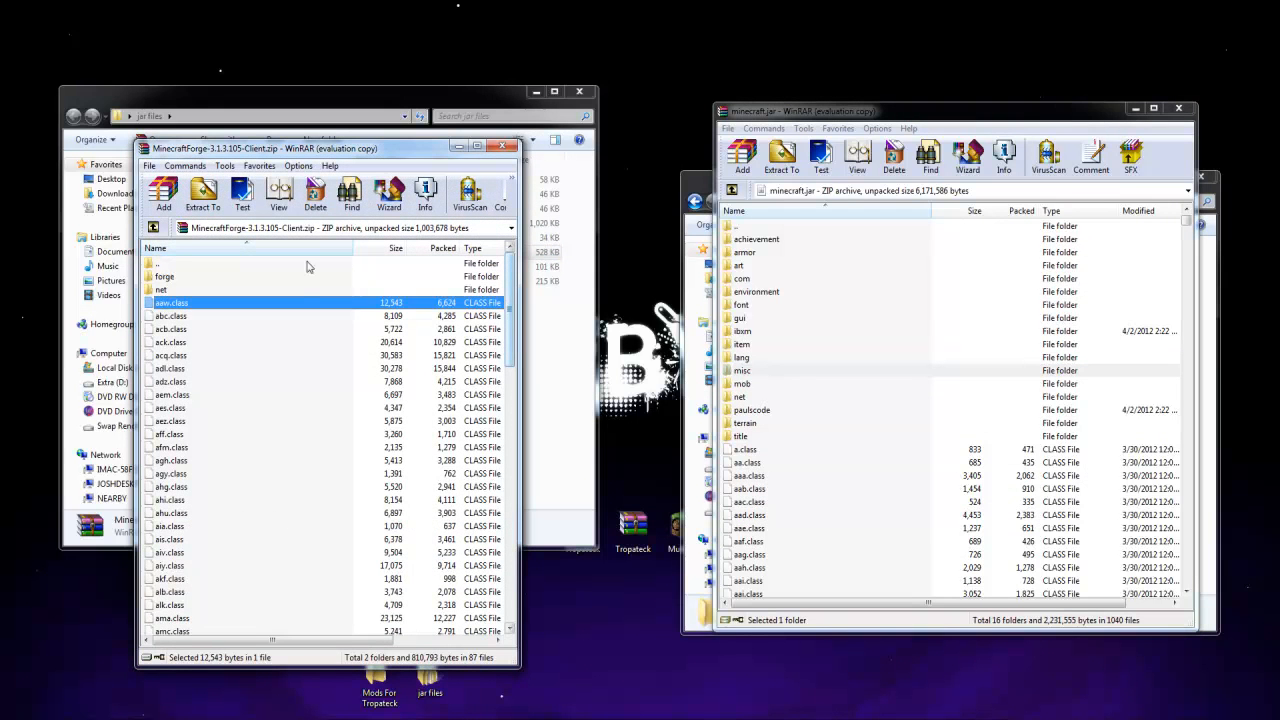
left_click(306, 264)
left_click(308, 276)
left_click_drag(511, 315, 511, 567)
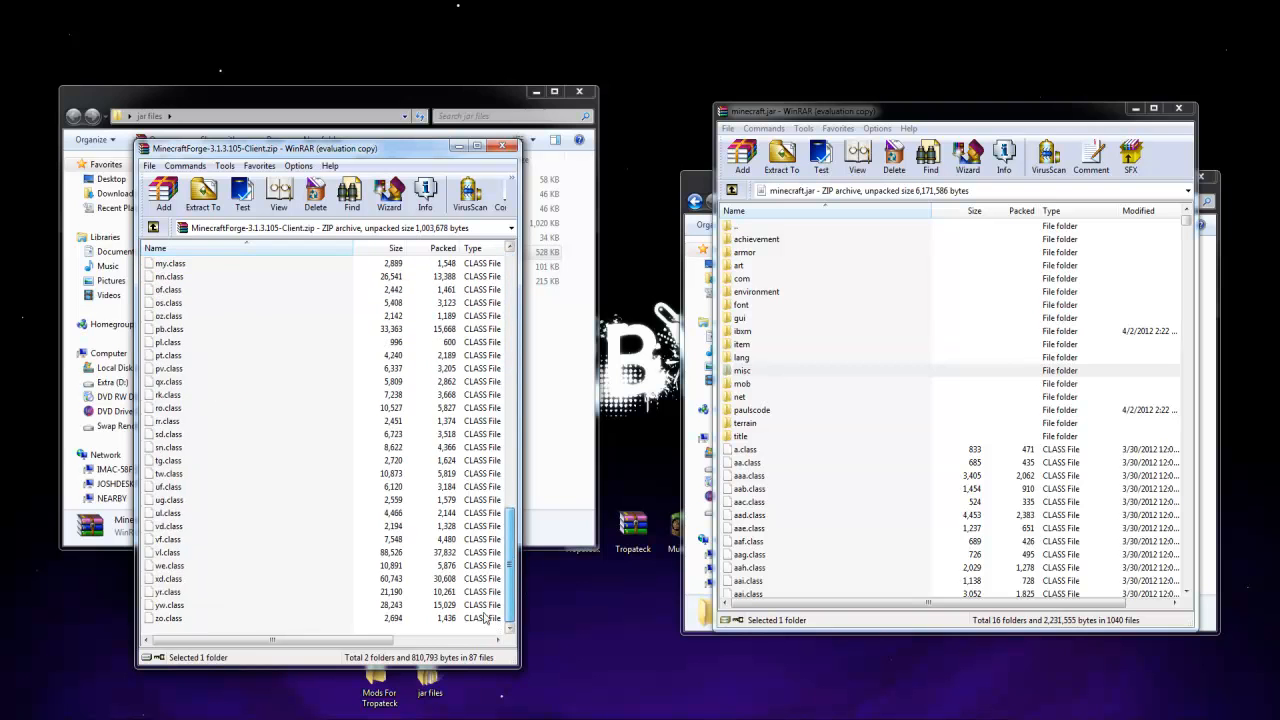
left_click(195, 619, "shift")
left_click_drag(188, 558, 902, 541)
left_click(966, 486)
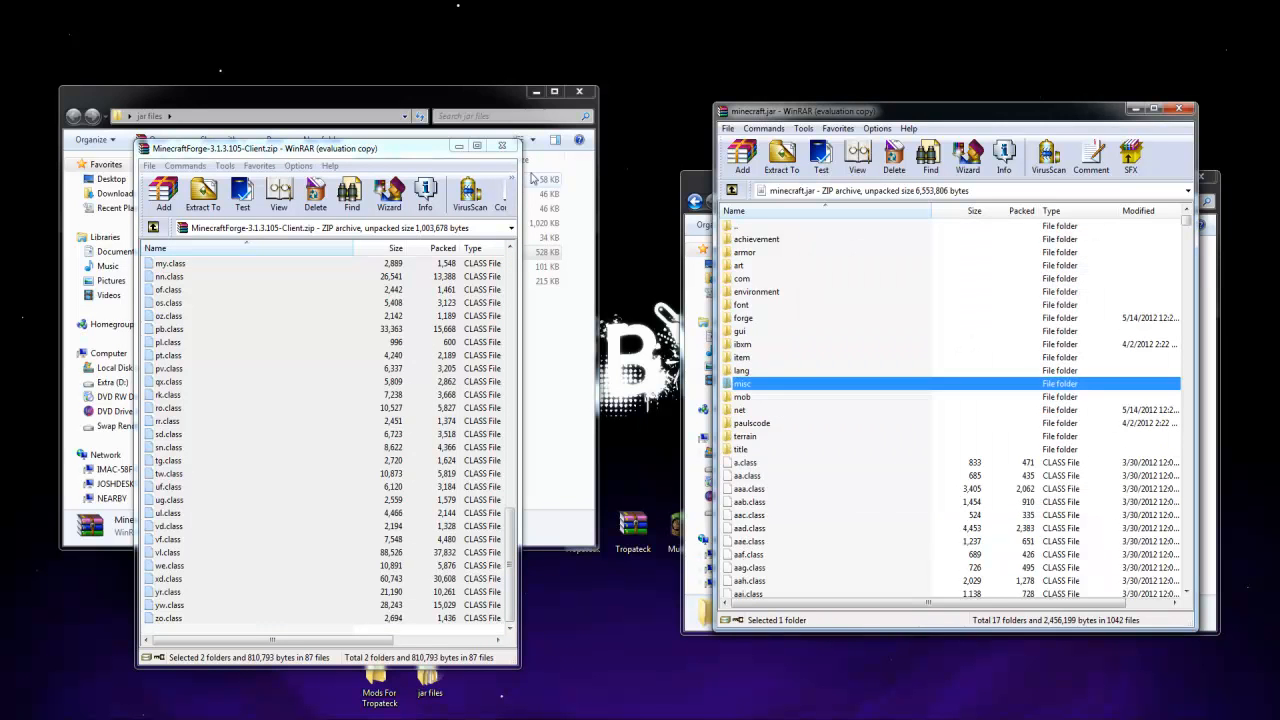
left_click(502, 145)
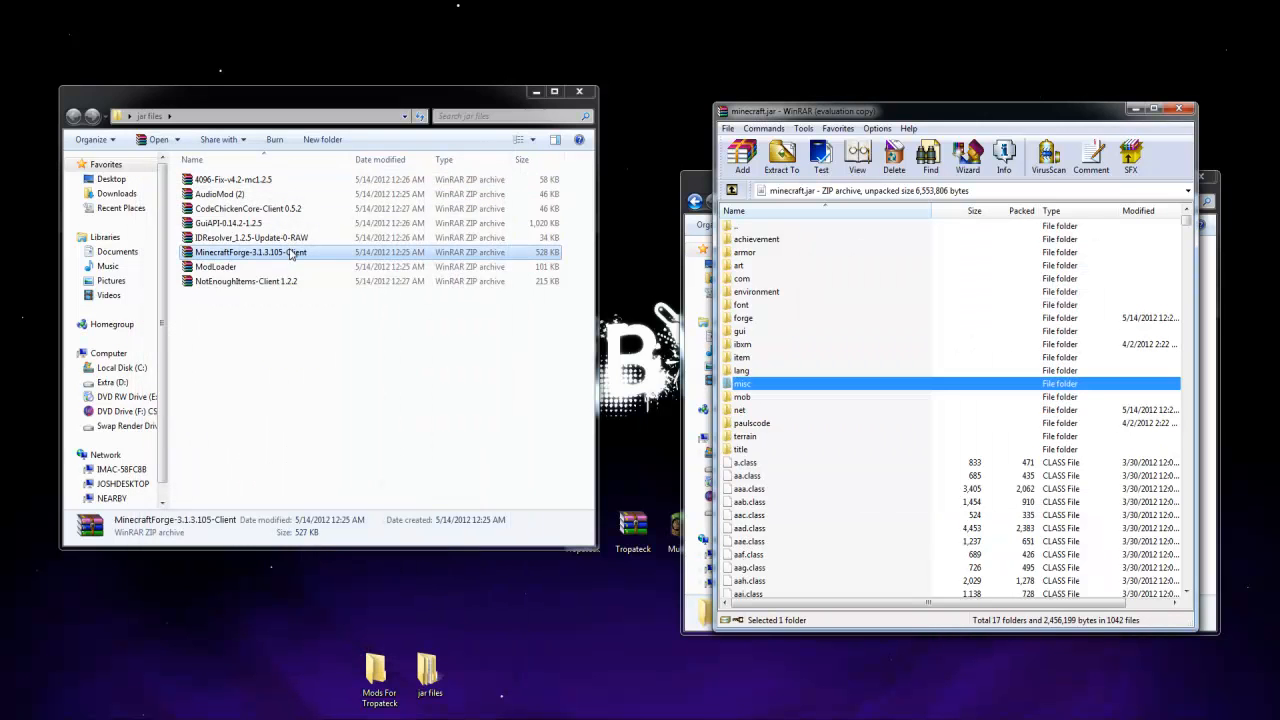
Add the codechicken folder and all class files from the CodeChickenCore-Client 0.5.2 archive to minecraft.jar
left_click(268, 332)
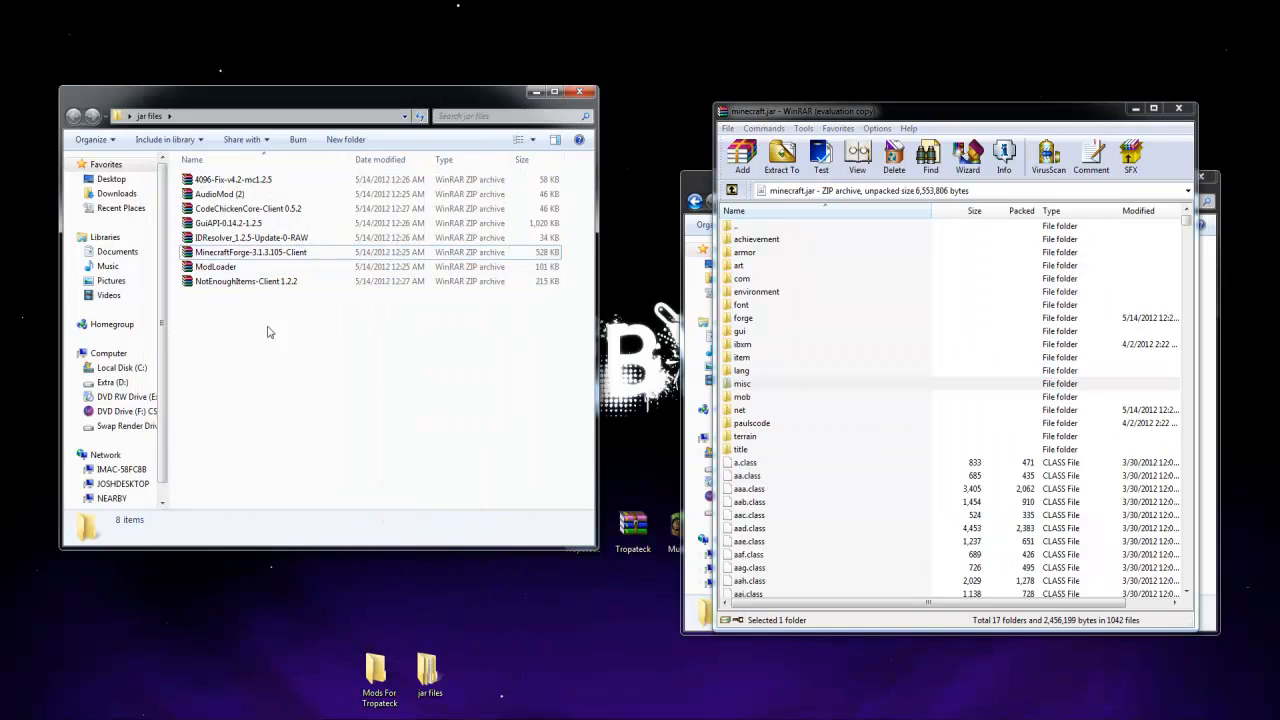
double_click(266, 209)
left_click_drag(230, 364, 805, 503)
left_click(968, 486)
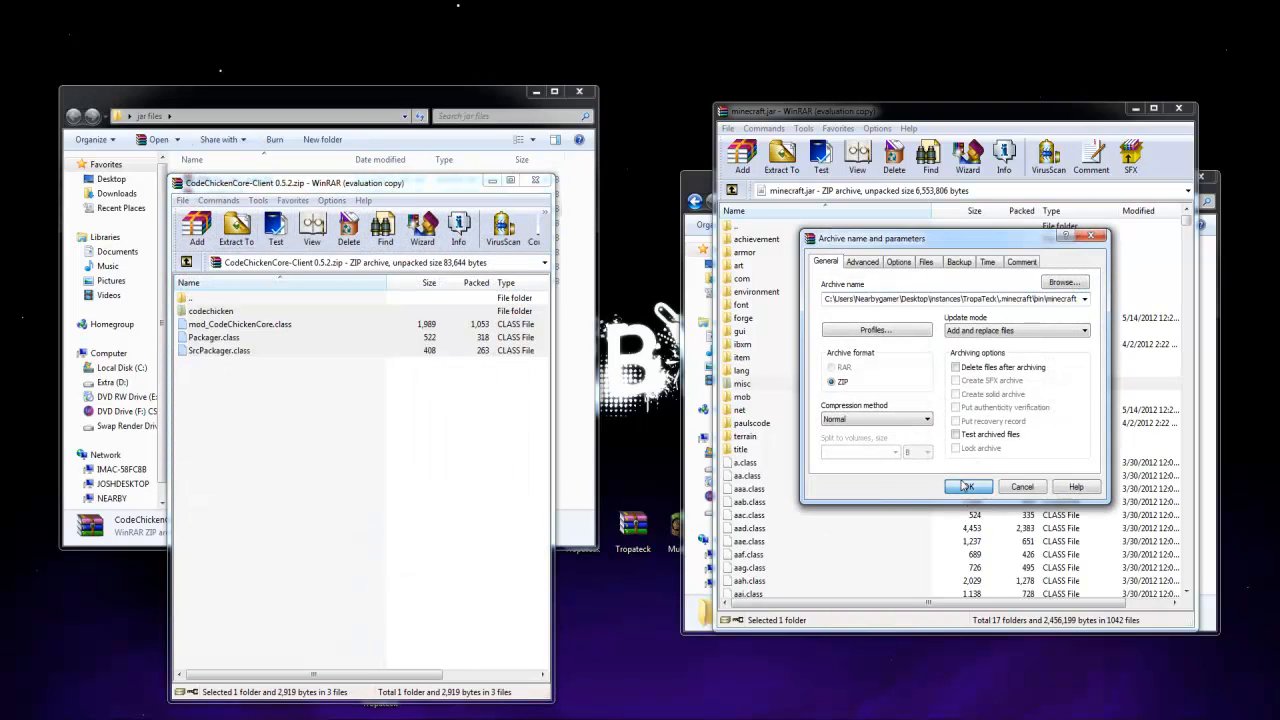
left_click(535, 181)
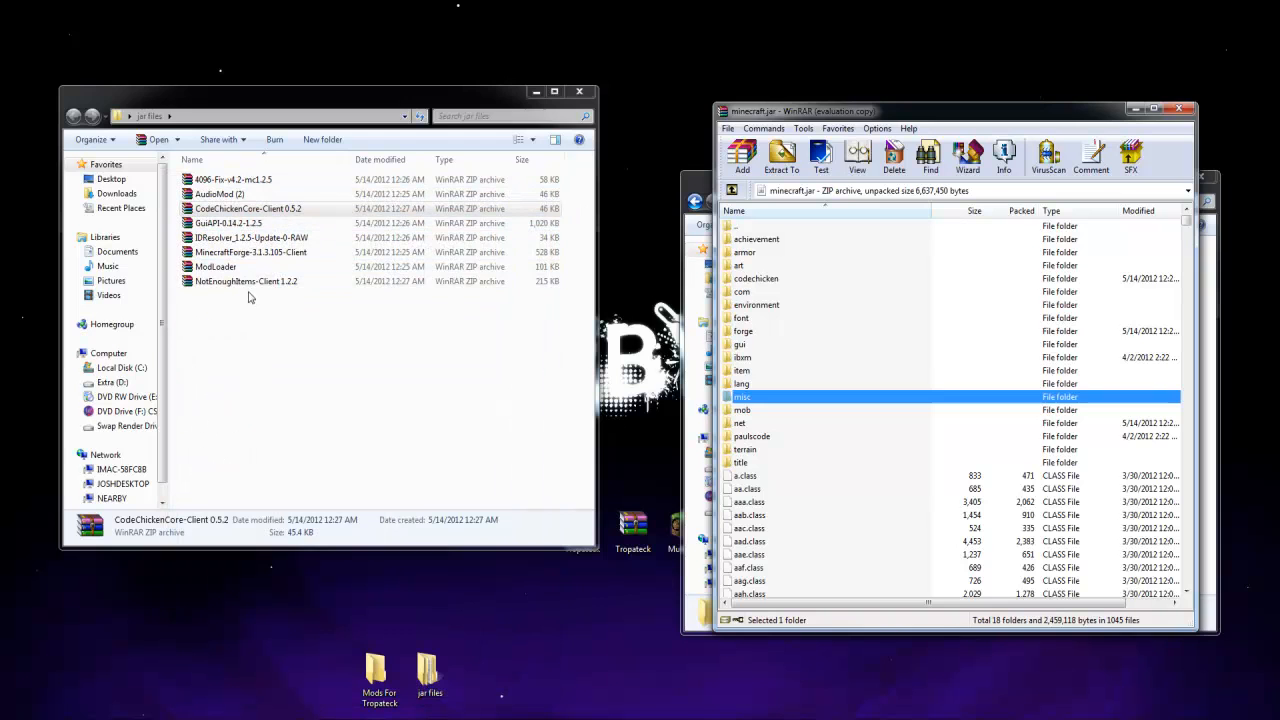
left_click(255, 252)
left_click(265, 283)
left_click(245, 254)
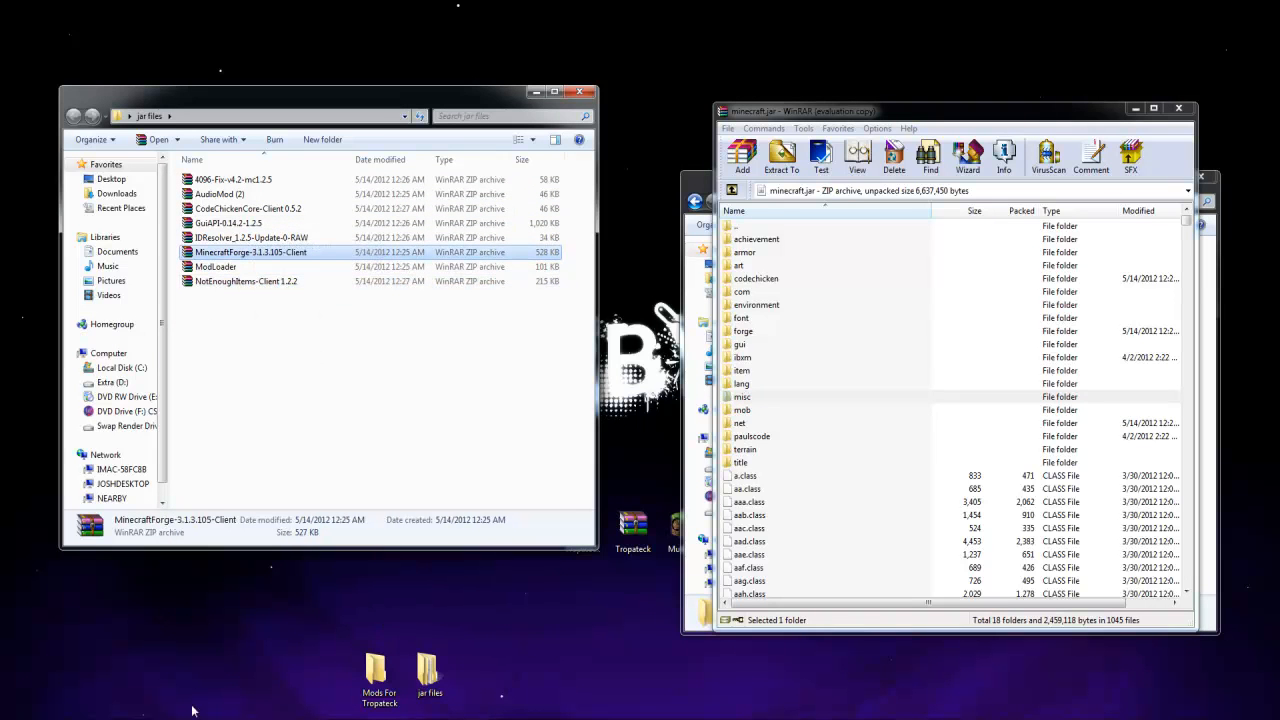
left_click(247, 718)
left_click_drag(565, 692, 345, 410)
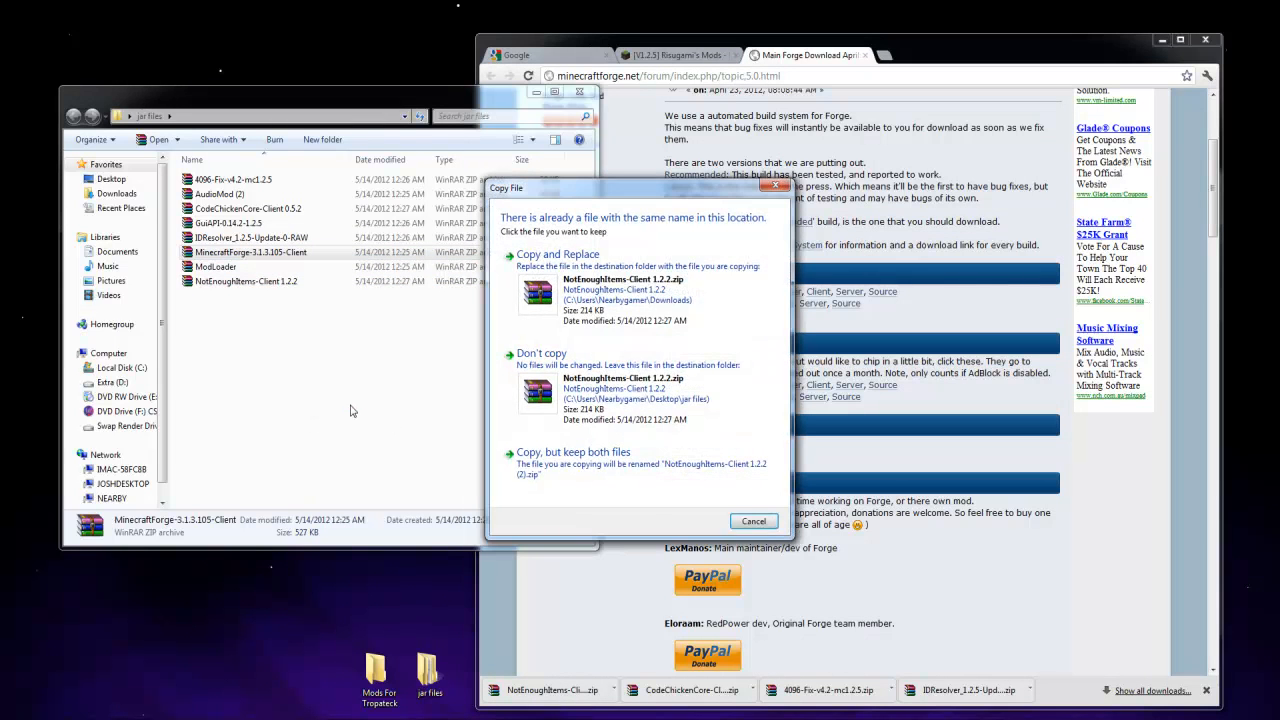
left_click(762, 522)
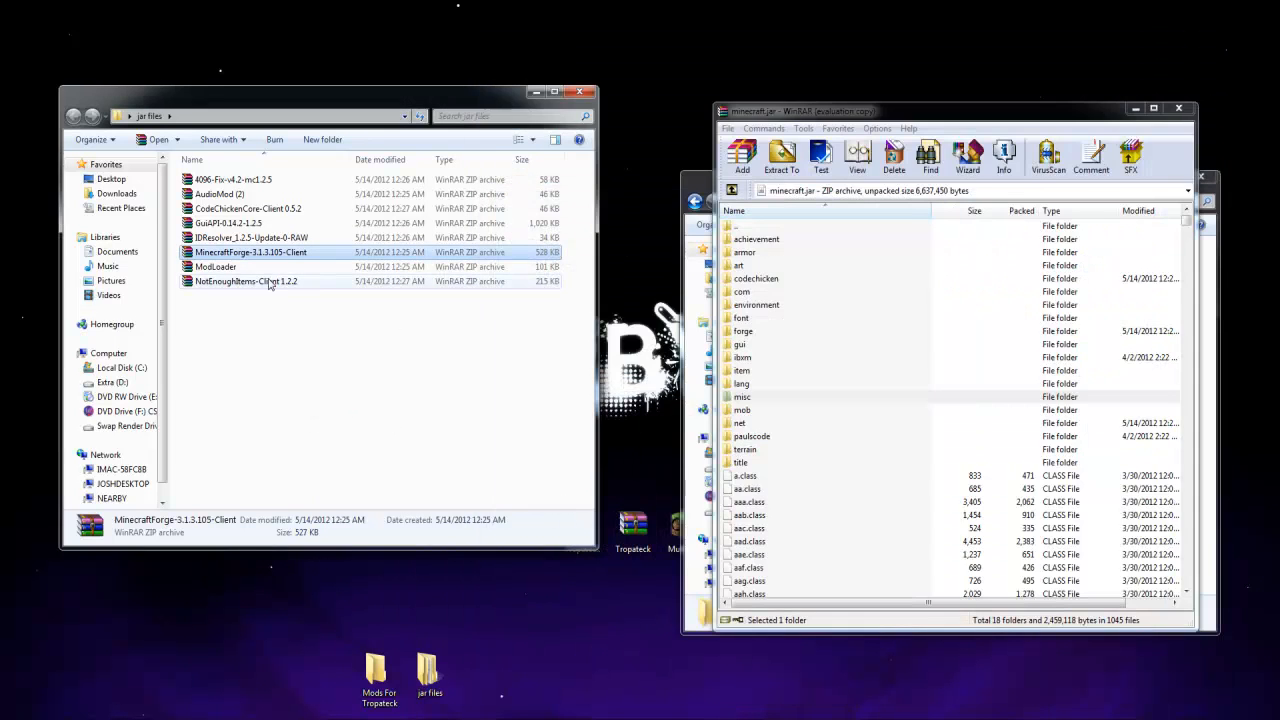
Add the codechicken folder and all class files from the NotEnoughItems-Client 1.2.2 archive to minecraft.jar
double_click(270, 282)
left_click_drag(138, 238, 940, 515)
left_click(962, 487)
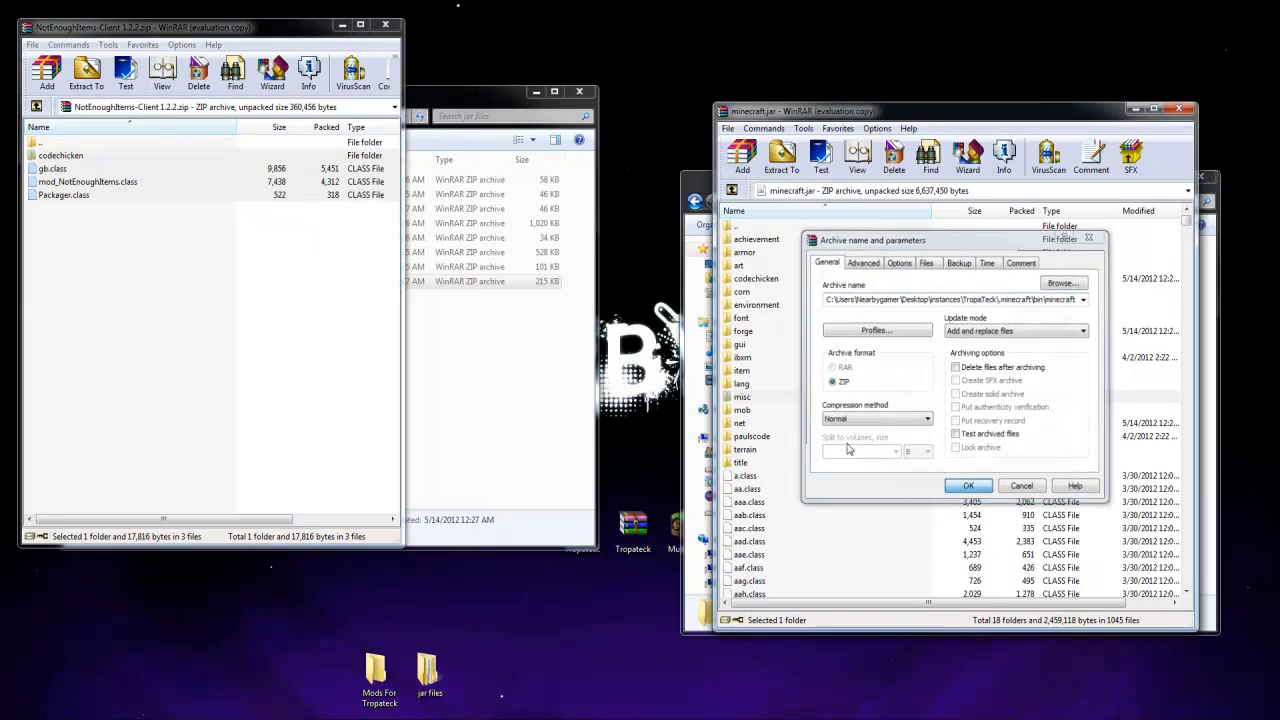
left_click(386, 27)
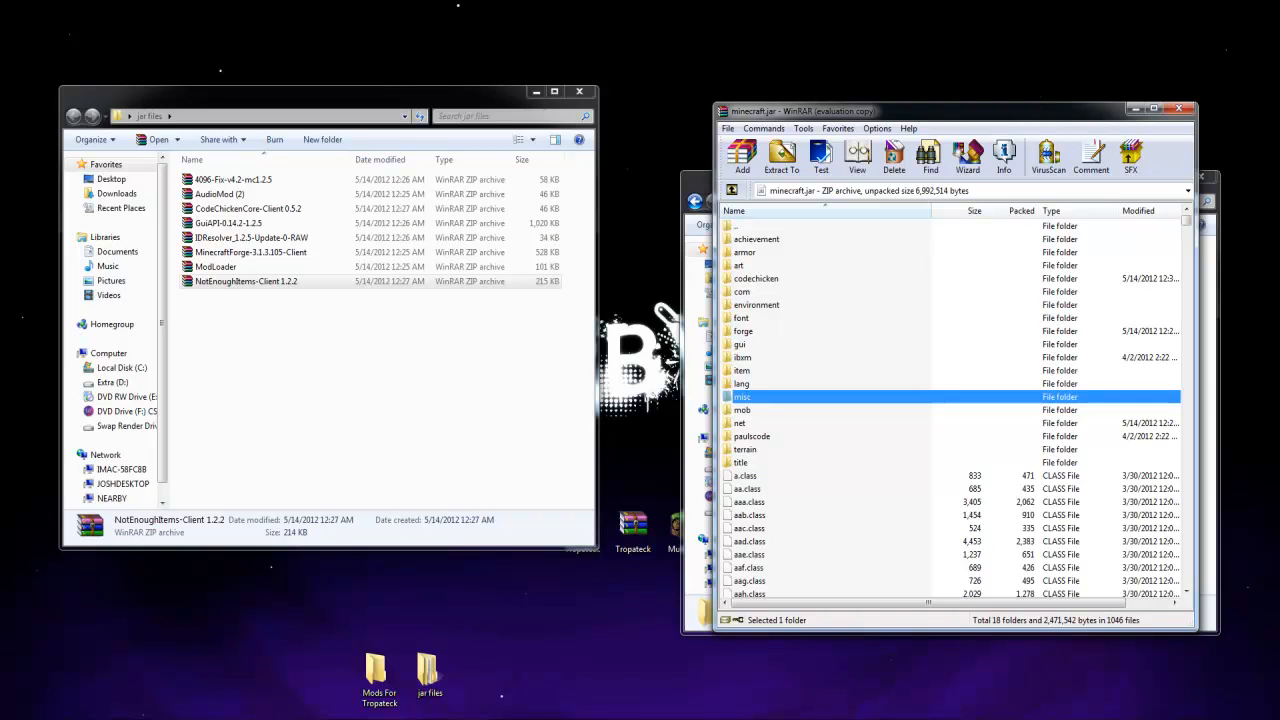
mouse_move(596, 718)
left_click(394, 460)
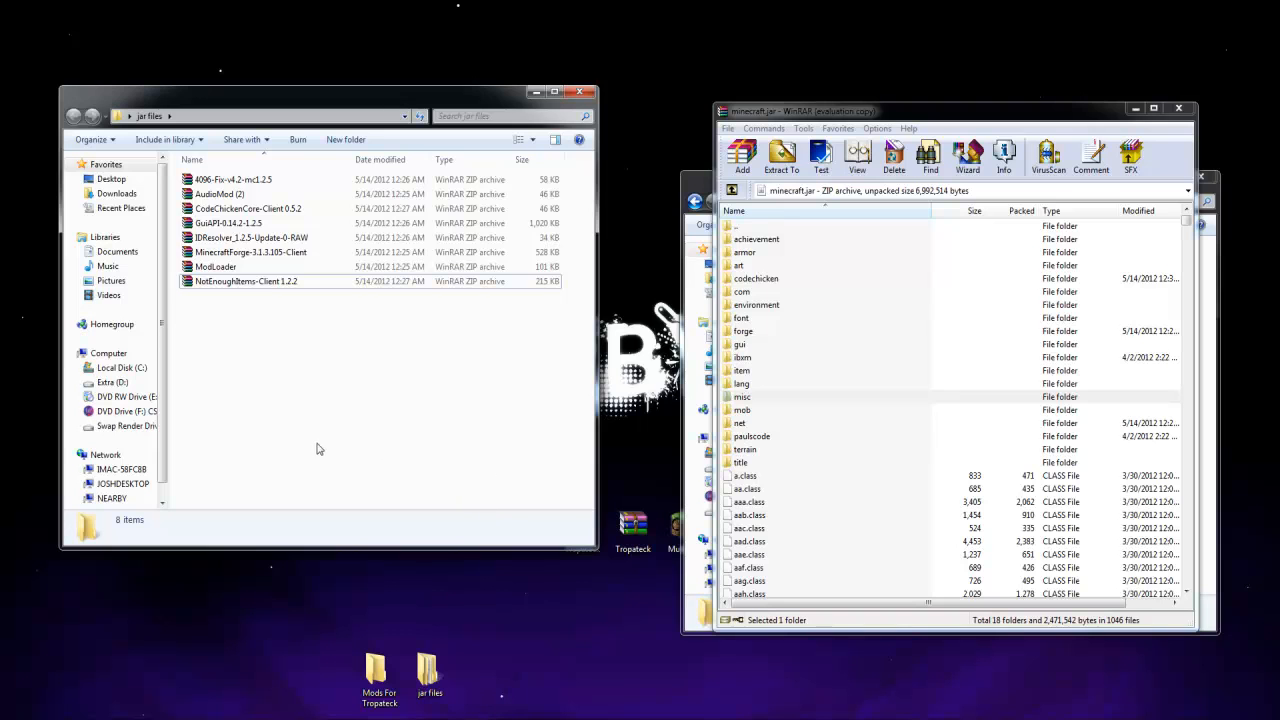
Add all folders and files from the GuiAPI-0.14.2-1.2.5 archive to minecraft.jar and close the GuiAPI archive
left_click(254, 225)
left_click(248, 241)
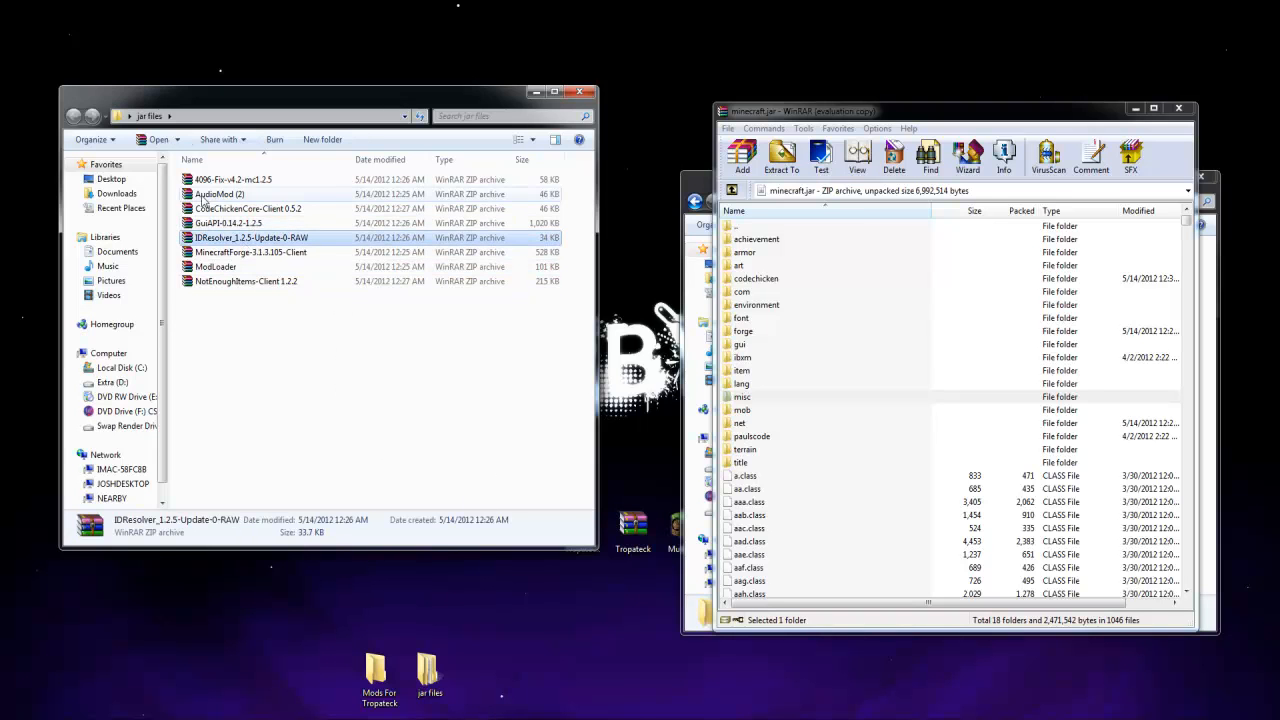
double_click(228, 223)
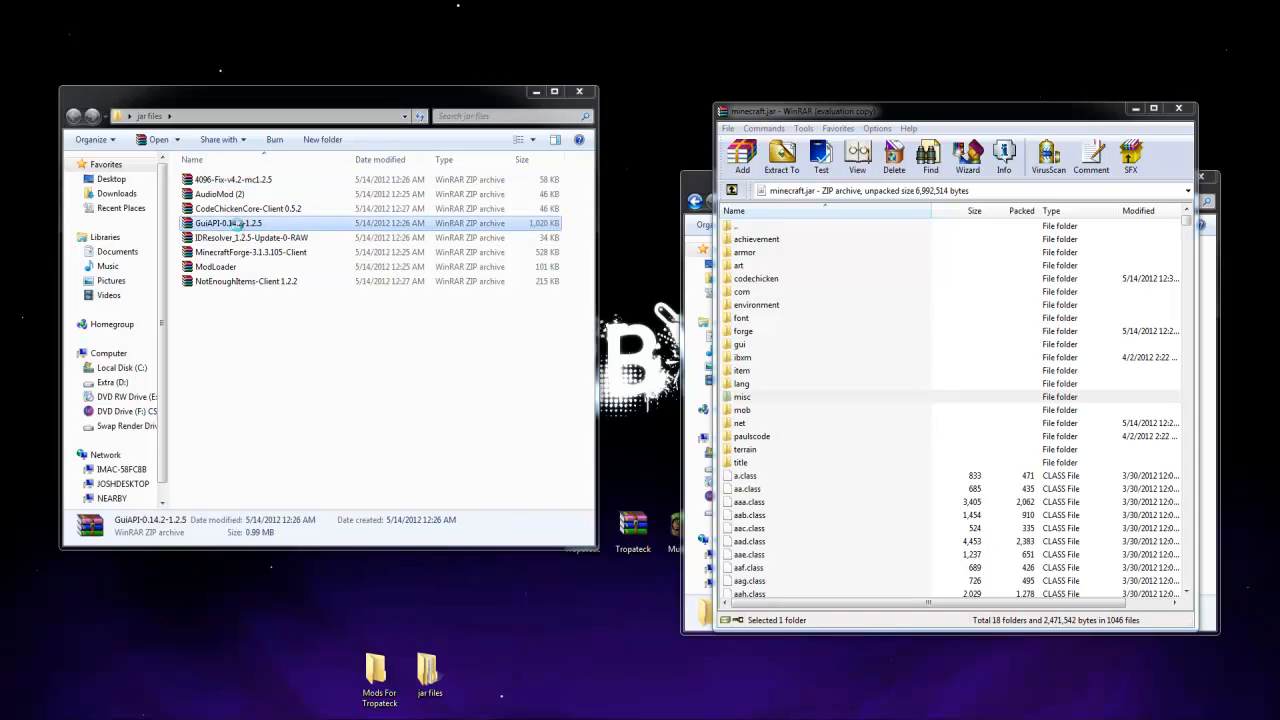
left_click(145, 156)
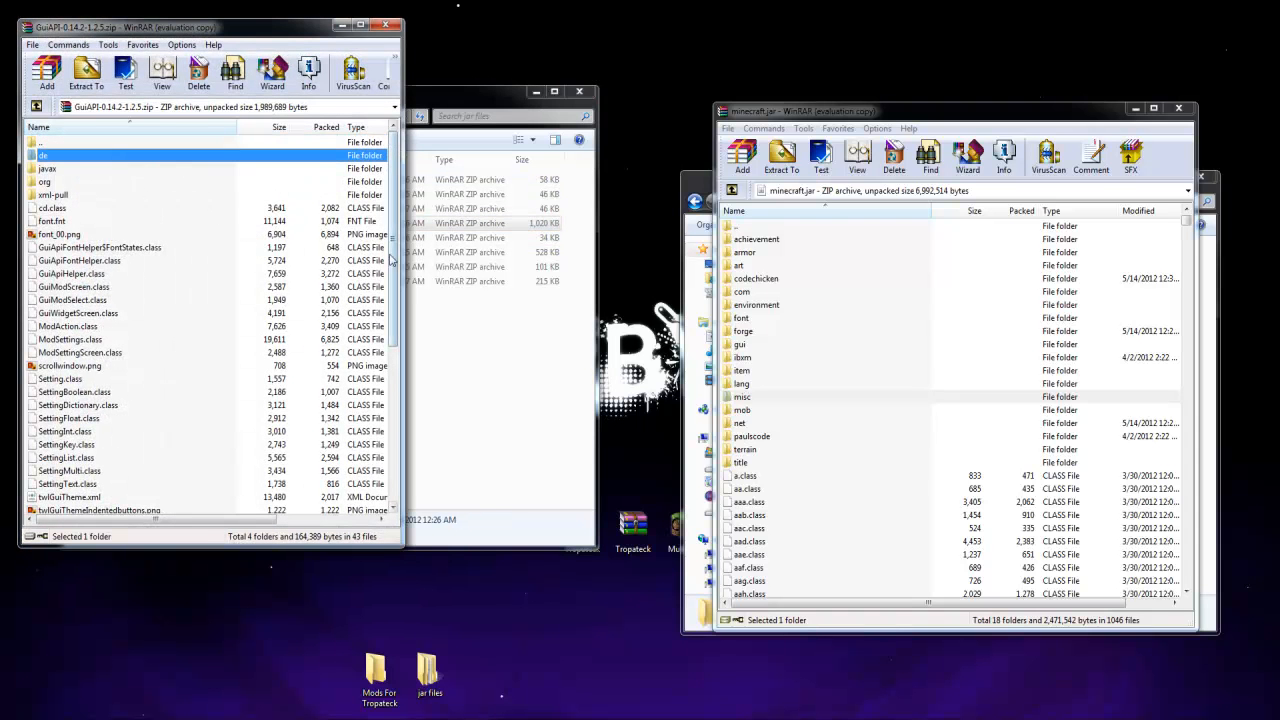
left_click_drag(392, 256, 392, 412)
key("ctrl+a")
left_click_drag(87, 446, 952, 572)
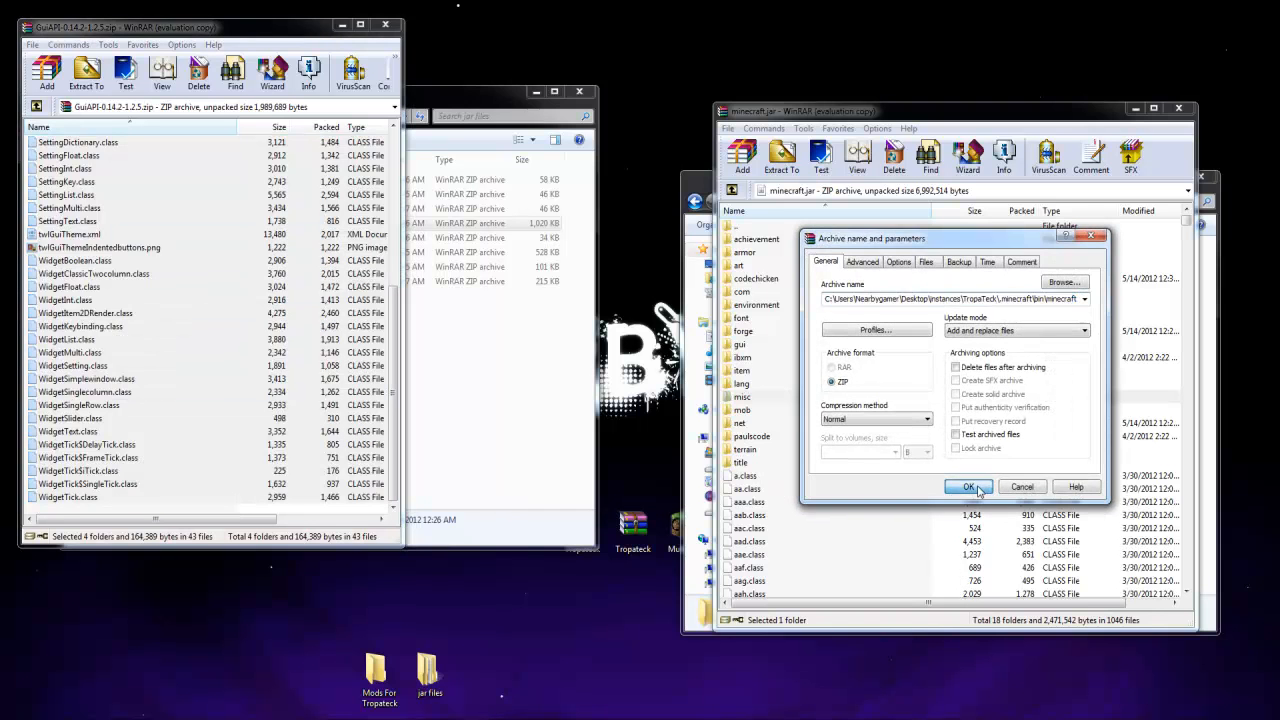
left_click(968, 487)
left_click(385, 24)
Add IDResolver.class and mod_IDResolver.class from the IDResolver_1.2.5-Update-0-RAW archive to minecraft.jar
double_click(255, 238)
left_click(145, 204)
left_click_drag(125, 196, 779, 570)
key("Return")
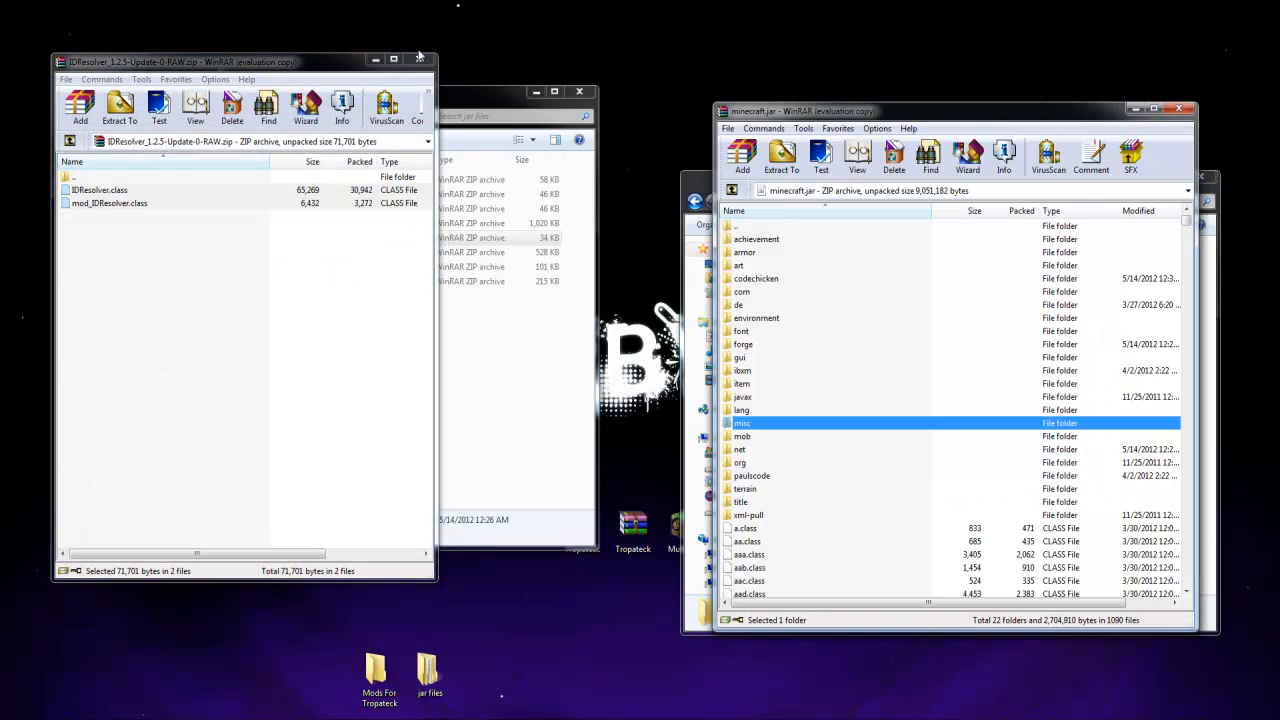
left_click(418, 60)
Add the forge folder and all files from the 4096-Fix-v4.2-mc1.2.5 archive to minecraft.jar and close the 4096-Fix archive
left_click(236, 180)
double_click(238, 183)
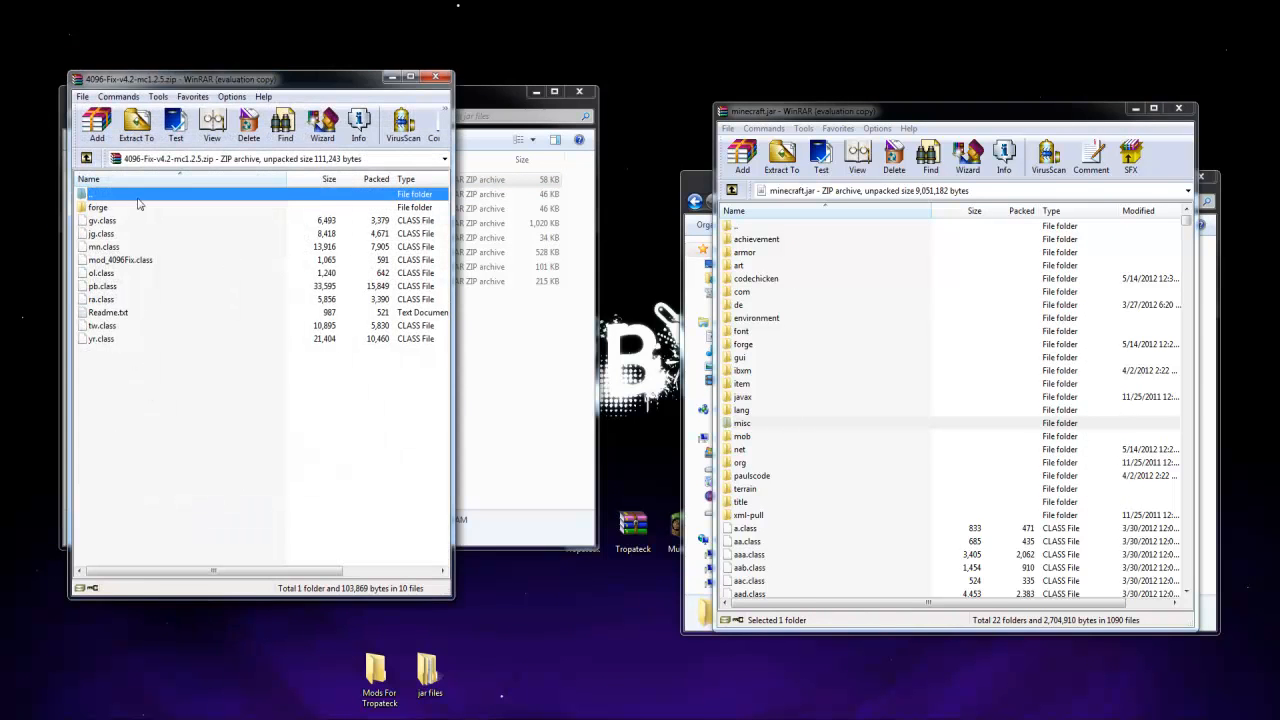
left_click(117, 208)
left_click(118, 339, "shift")
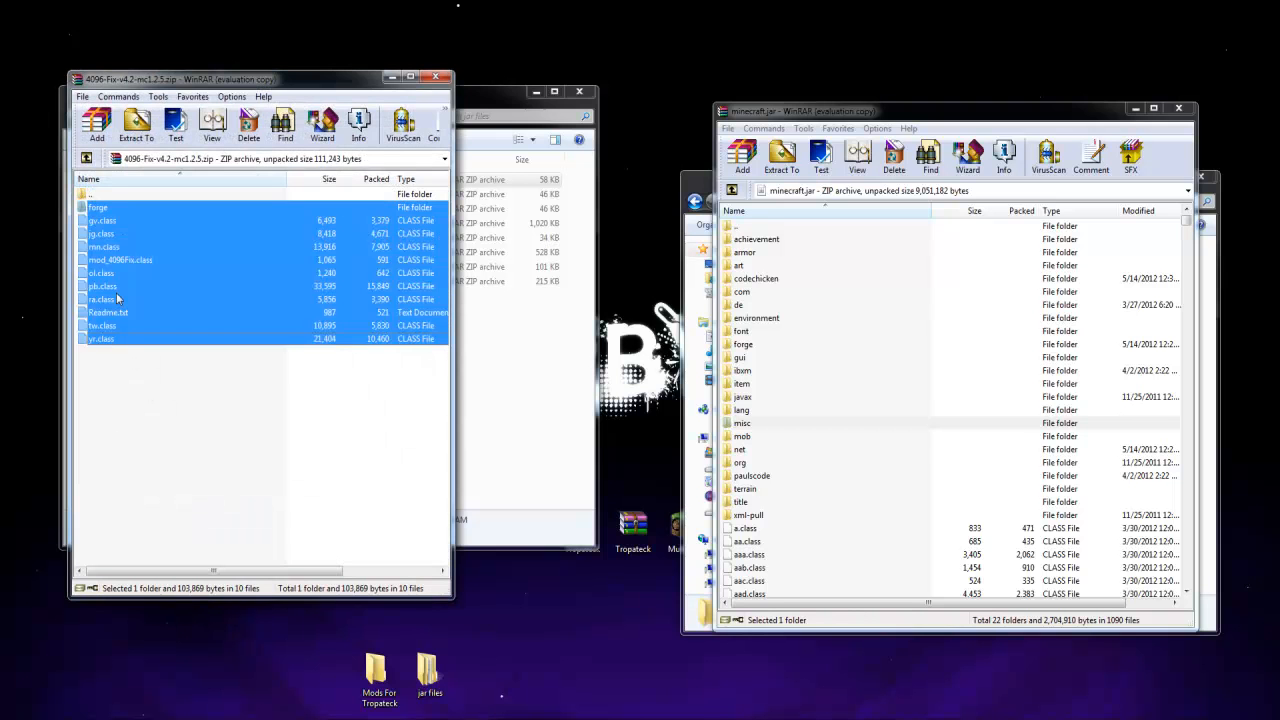
left_click_drag(173, 265, 850, 550)
left_click(968, 486)
left_click(435, 77)
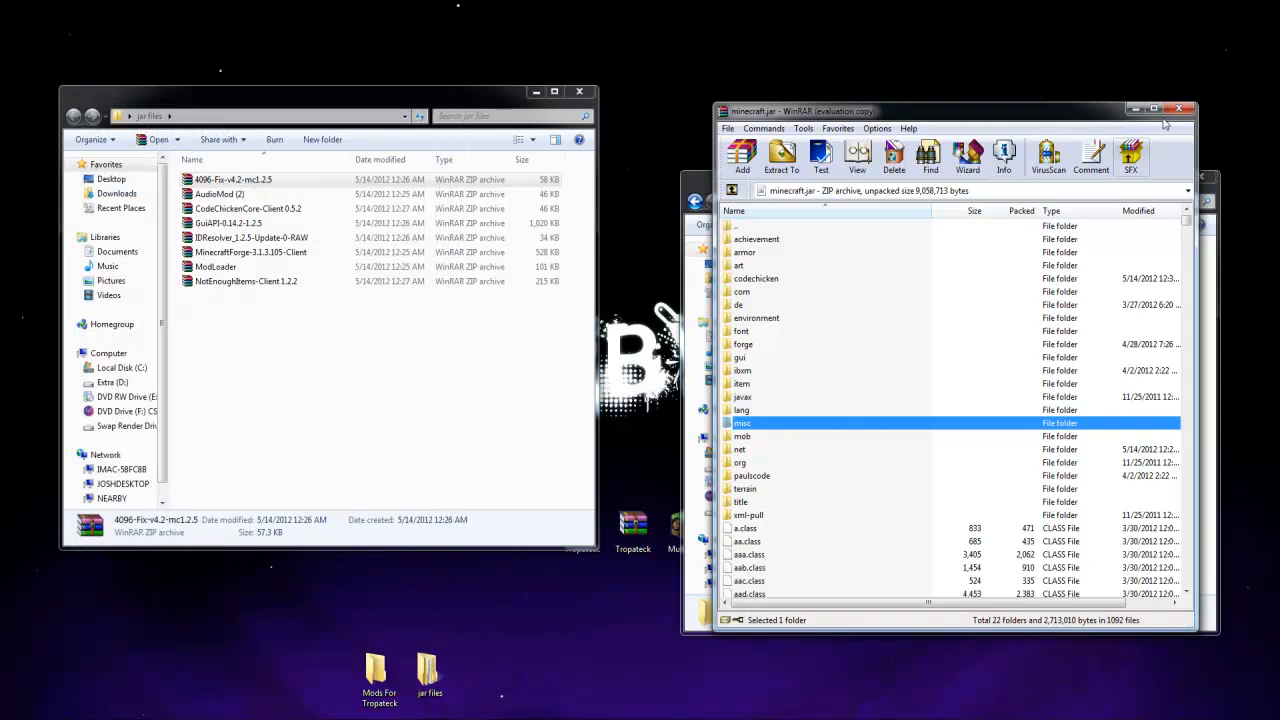
Close minecraft.jar, test-launch the TropaTeck instance from MultiMC, and quit Minecraft once its main menu has loaded
left_click(1174, 111)
left_click(674, 718)
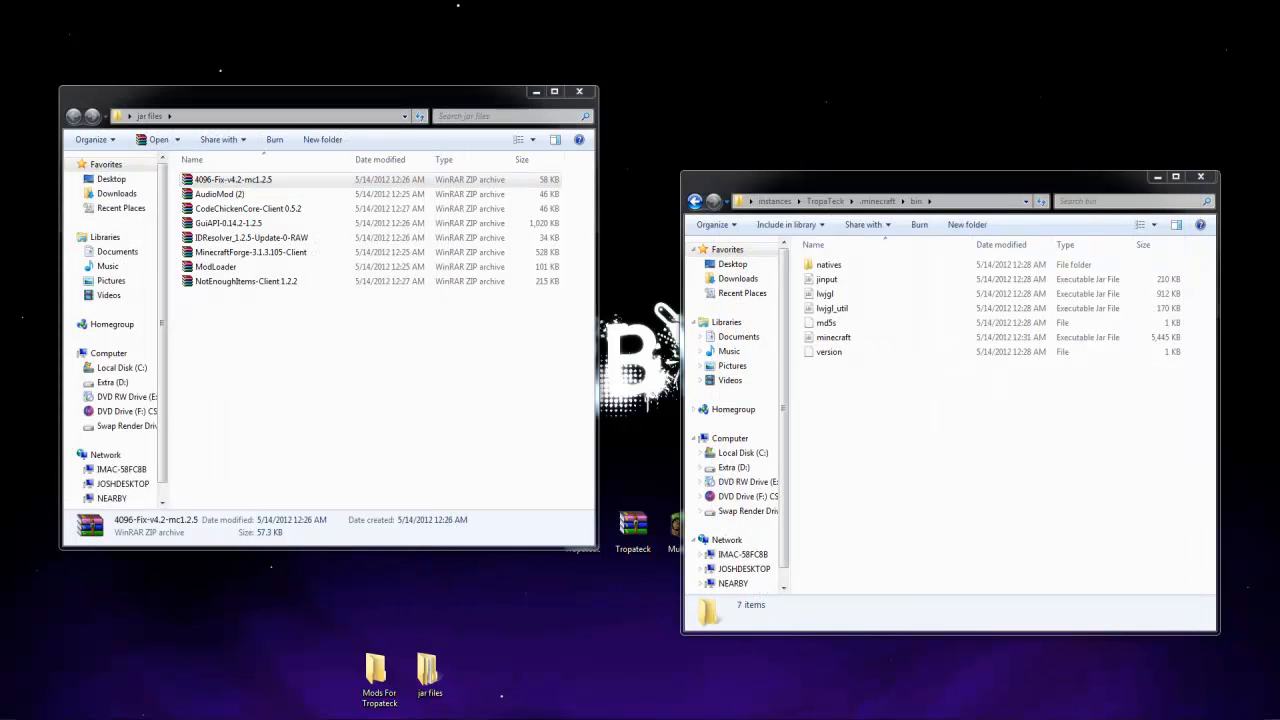
double_click(490, 252)
left_click(453, 300)
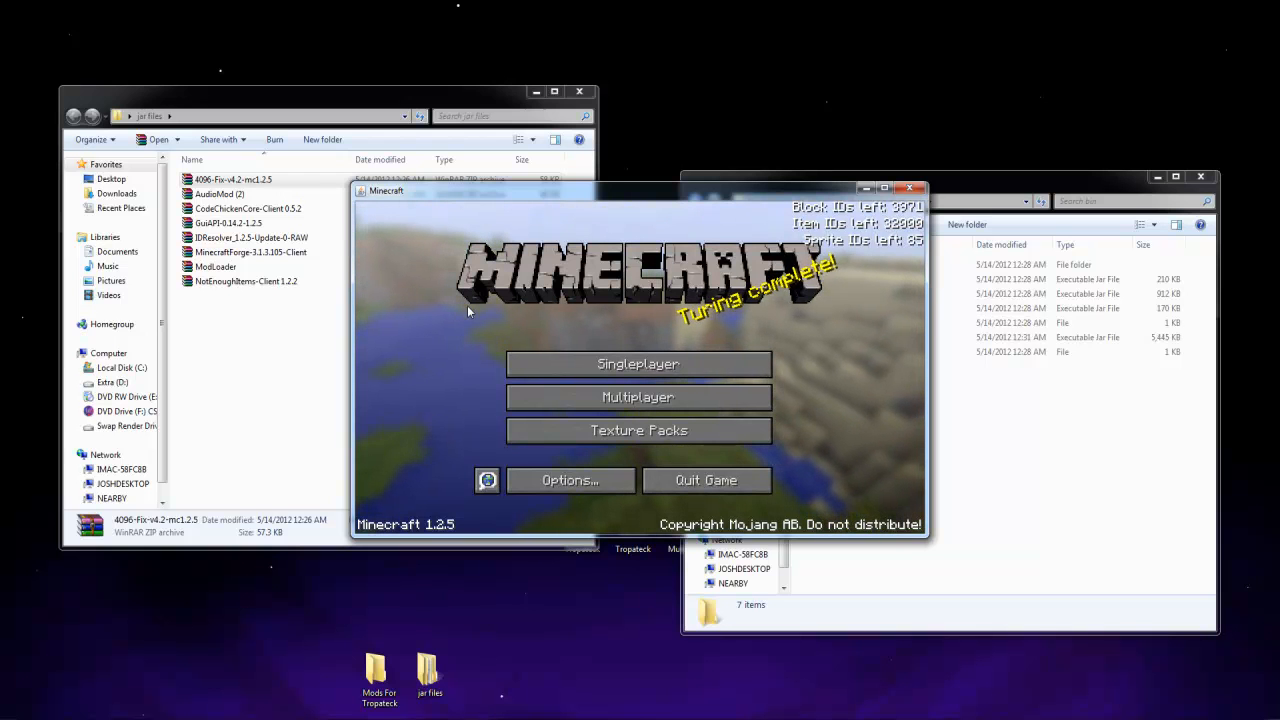
left_click(905, 189)
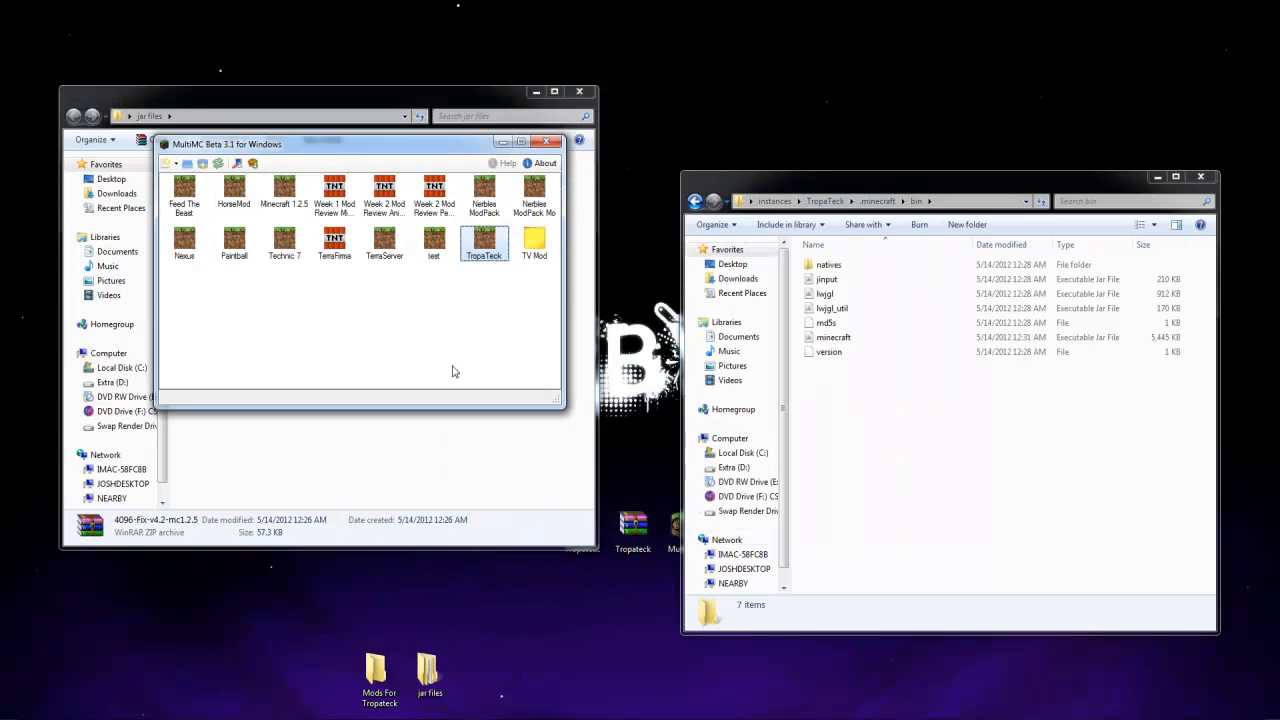
left_click(503, 145)
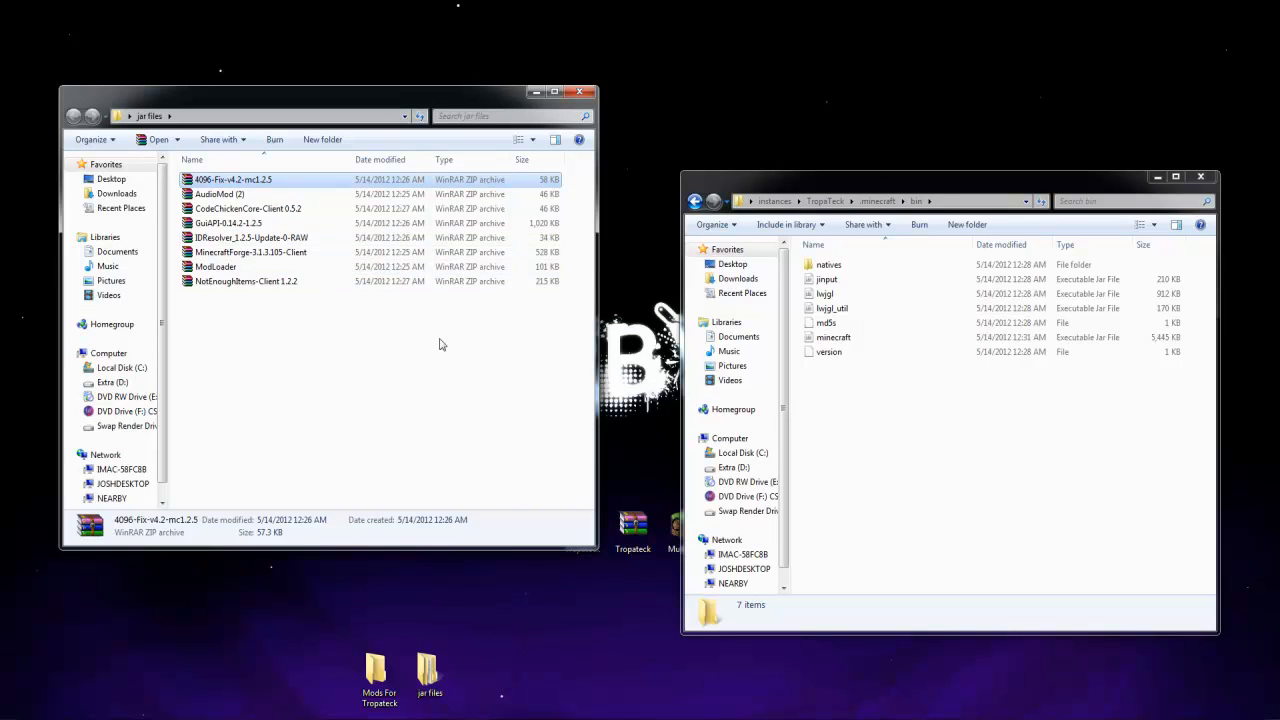
Close the jar files folder and open the Mods For Tropateck folder from the desktop
left_click(423, 390)
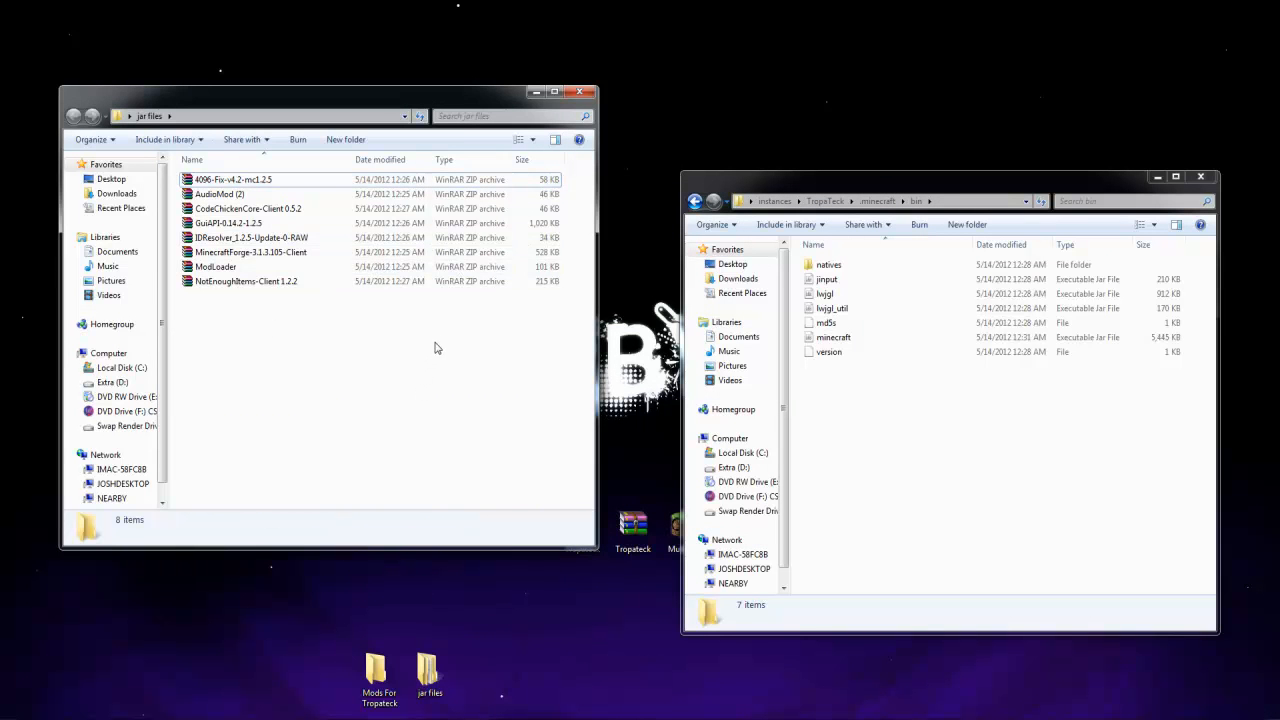
left_click(579, 91)
double_click(377, 674)
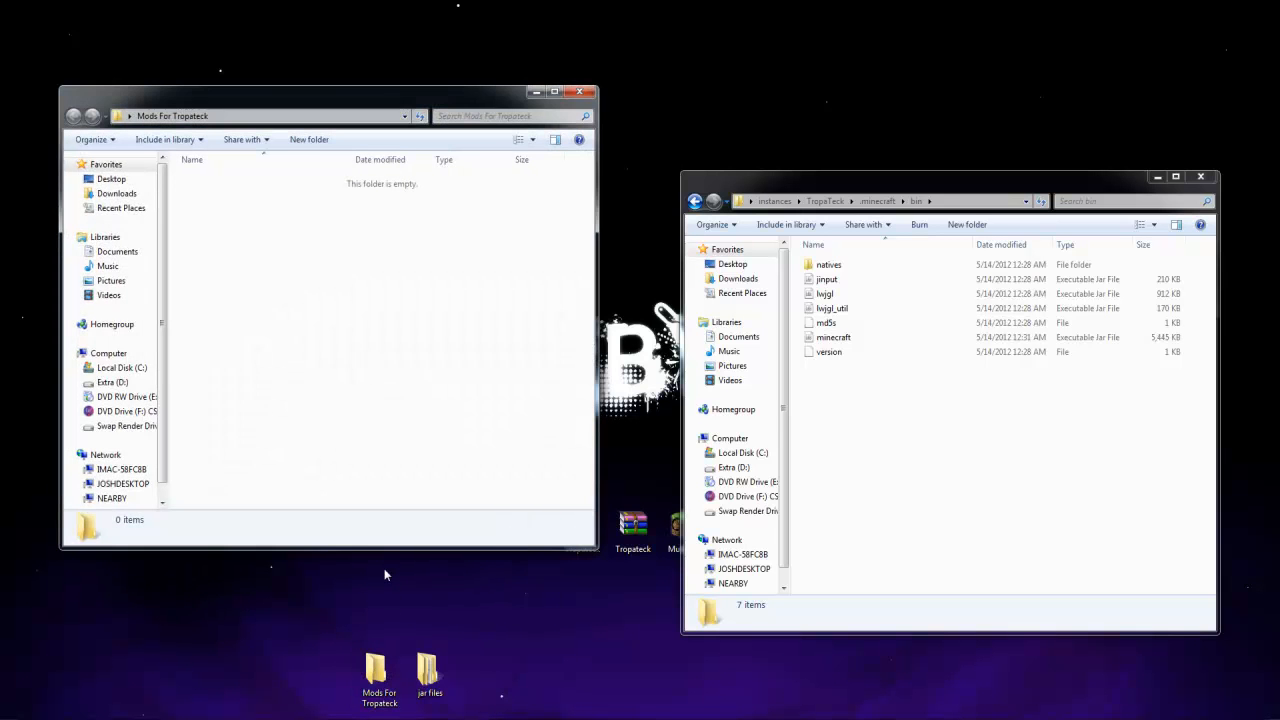
left_click_drag(304, 102, 247, 94)
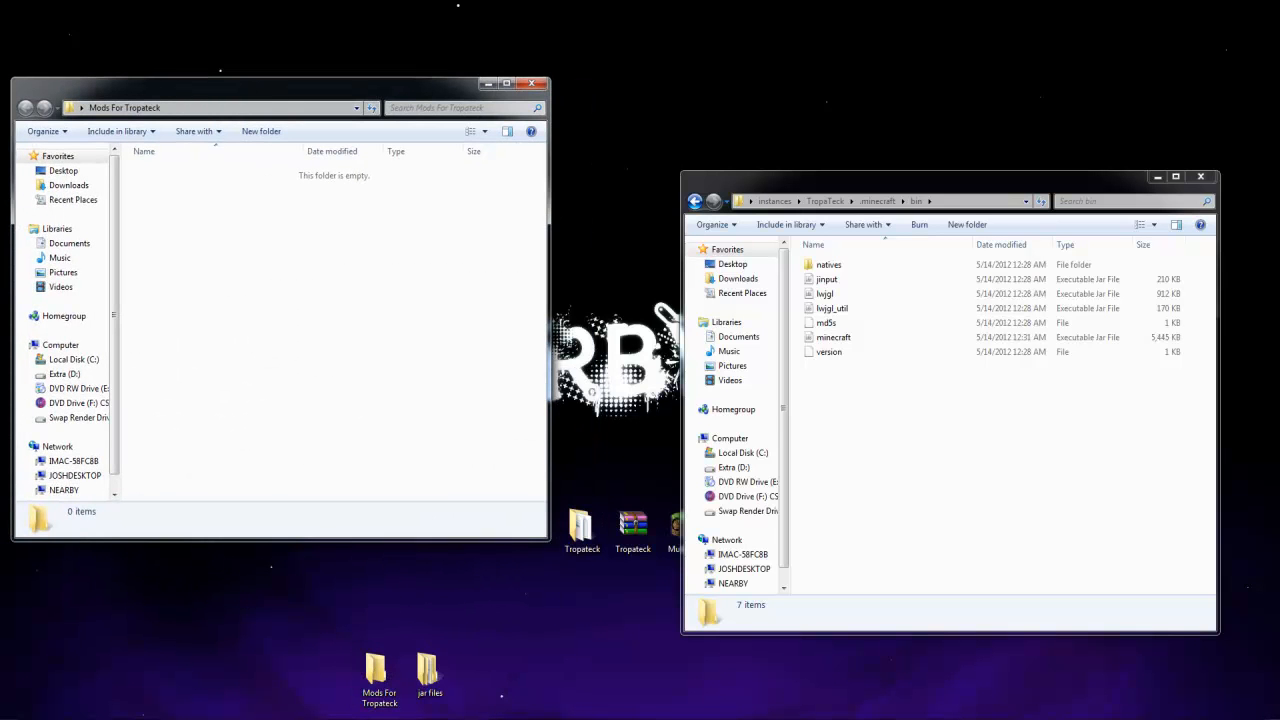
Switch to the Links To Mods document in Word and open the Buildcraft link under Goes Into Mods Folder
left_click(530, 717)
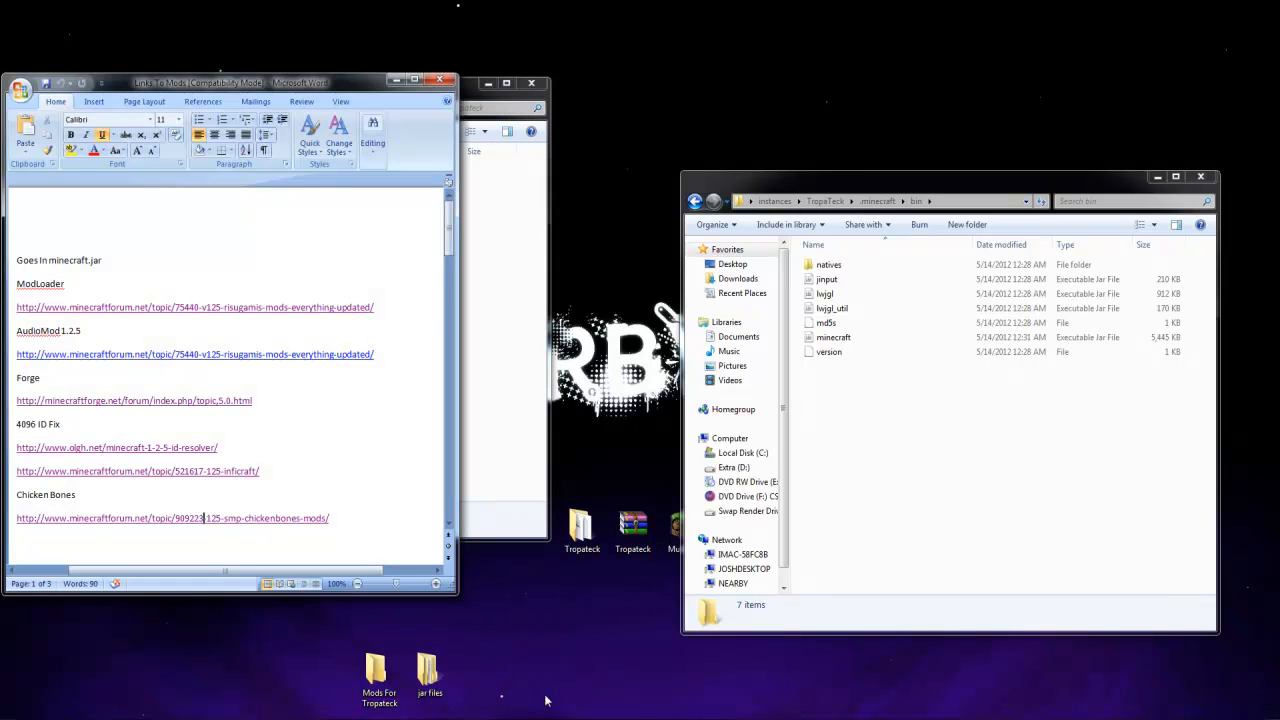
left_click_drag(123, 84, 156, 196)
scroll(341, 520, "down", 8)
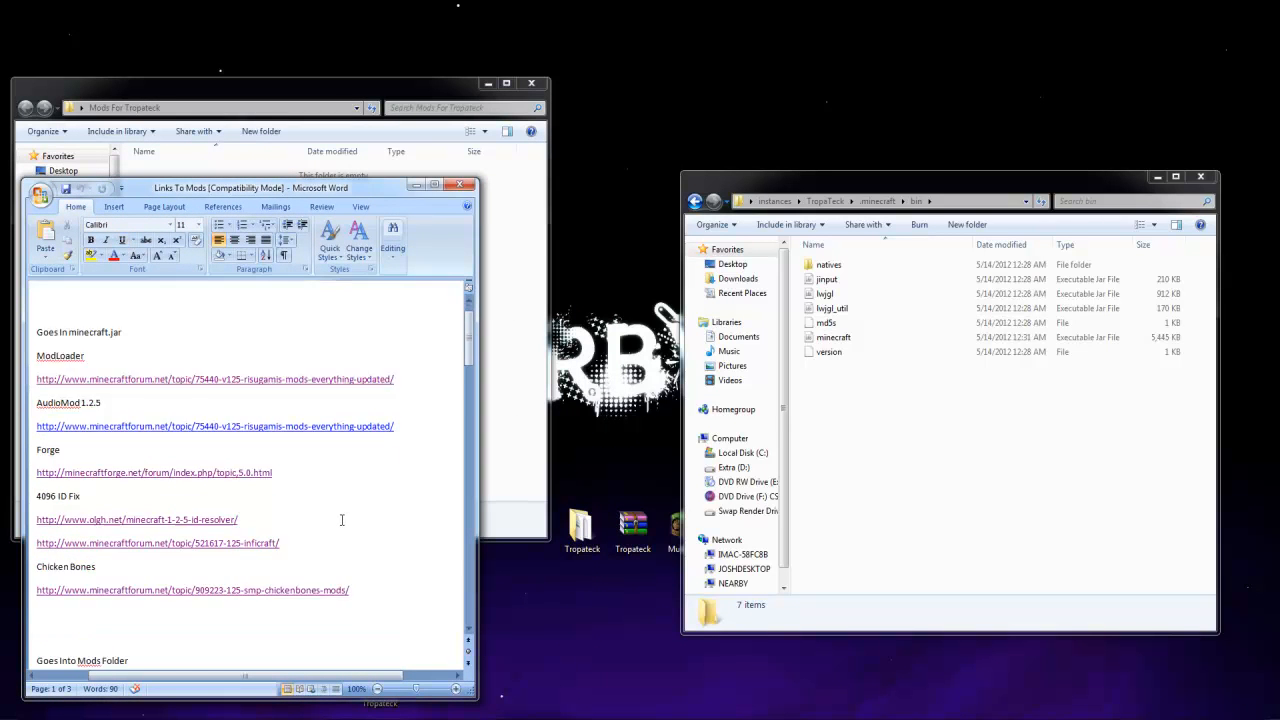
scroll(312, 483, "down", 10)
scroll(306, 481, "down", 8)
scroll(306, 490, "up", 9)
scroll(306, 497, "up", 12)
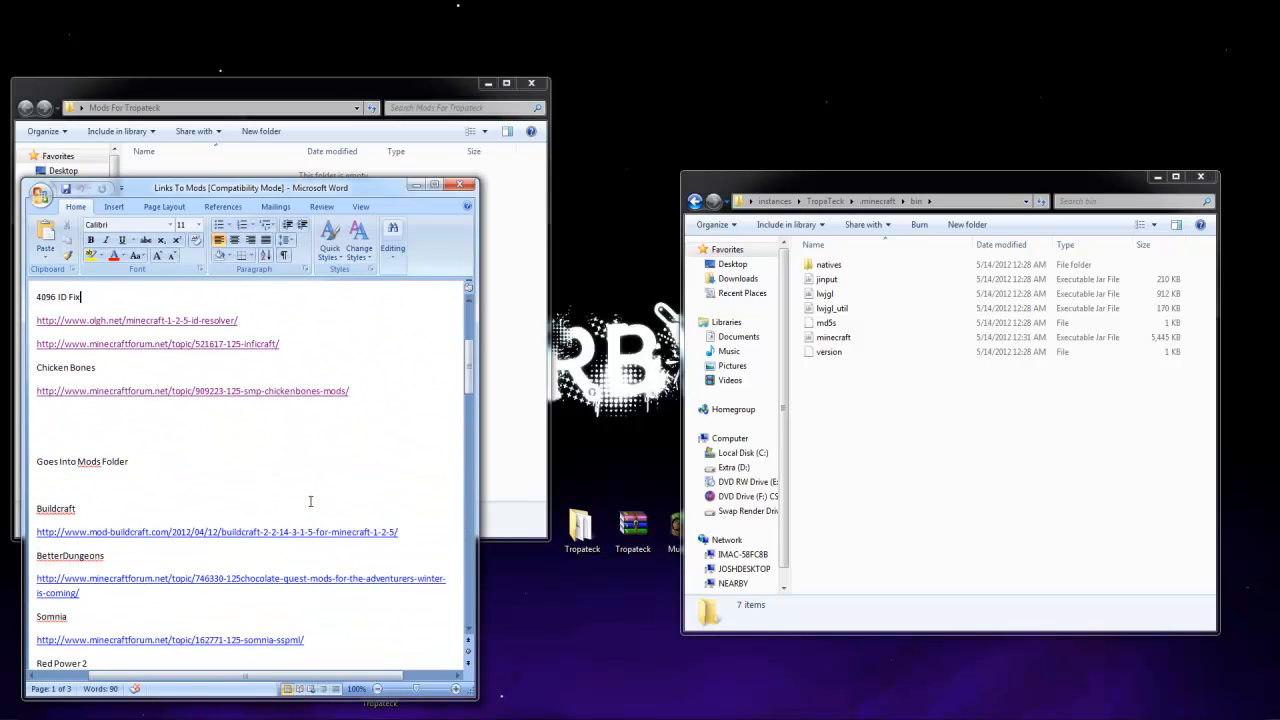
scroll(310, 502, "down", 3)
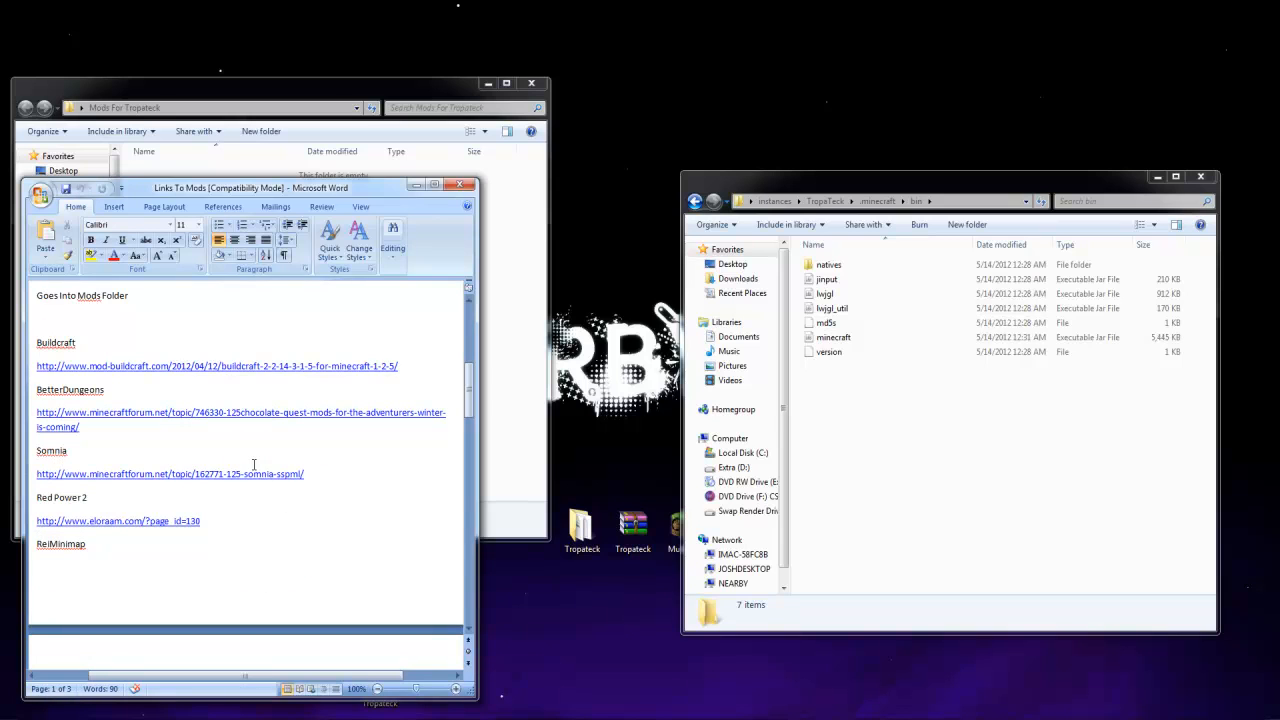
left_click(153, 366)
left_click(148, 376, "ctrl")
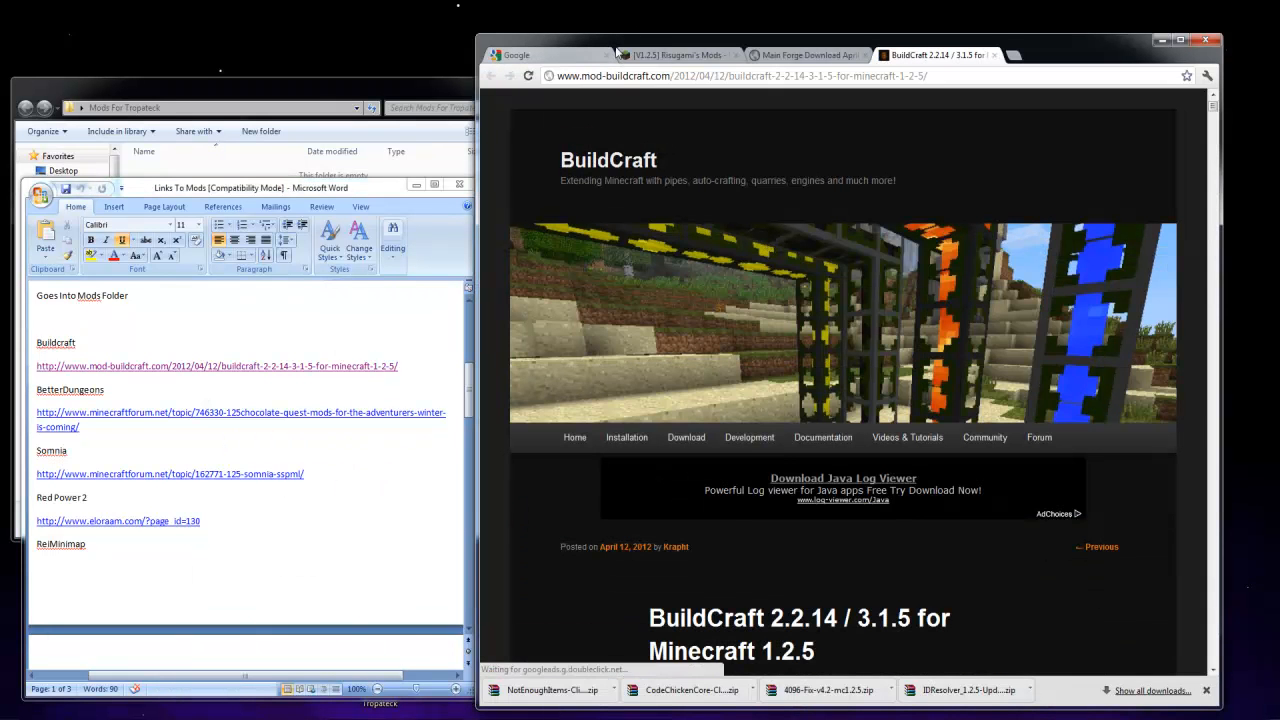
Download buildcraft-client-A-core-3.1.5.zip from the BuildCraft 3.1.5 (SSP) page and place it in the Mods For Tropateck folder
left_click_drag(617, 50, 688, 38)
scroll(727, 451, "down", 6)
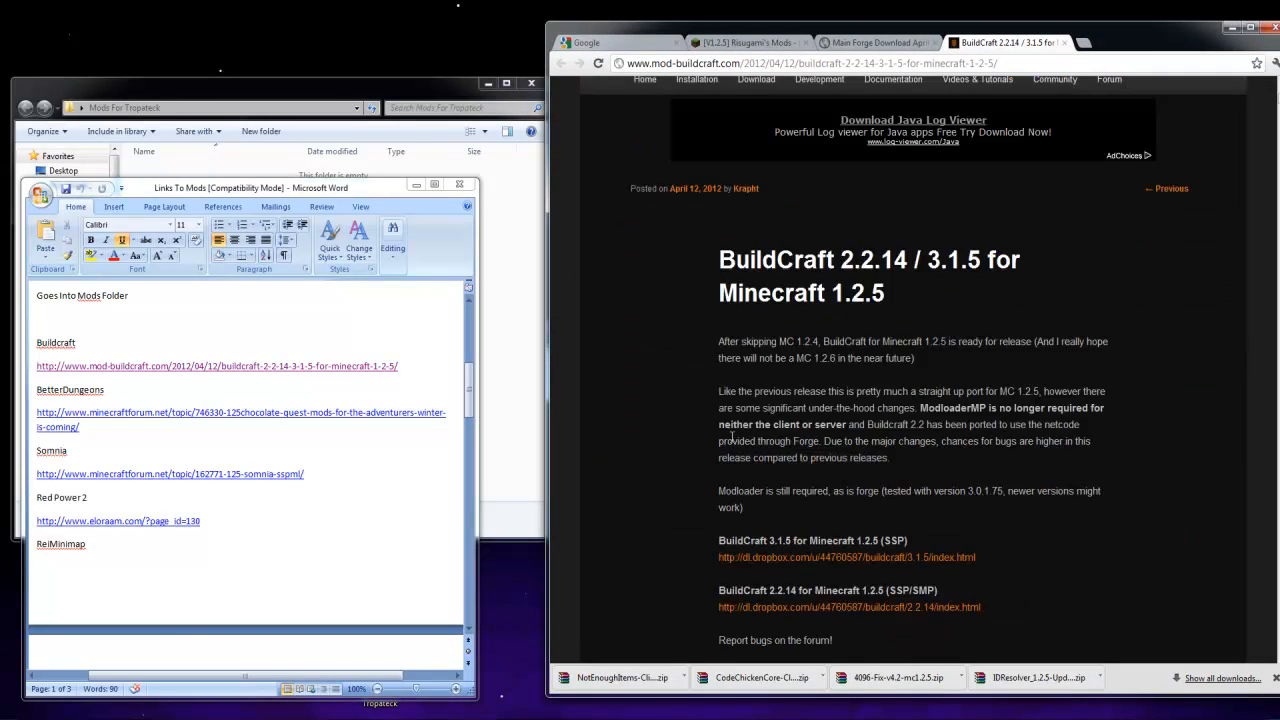
scroll(733, 448, "up", 3)
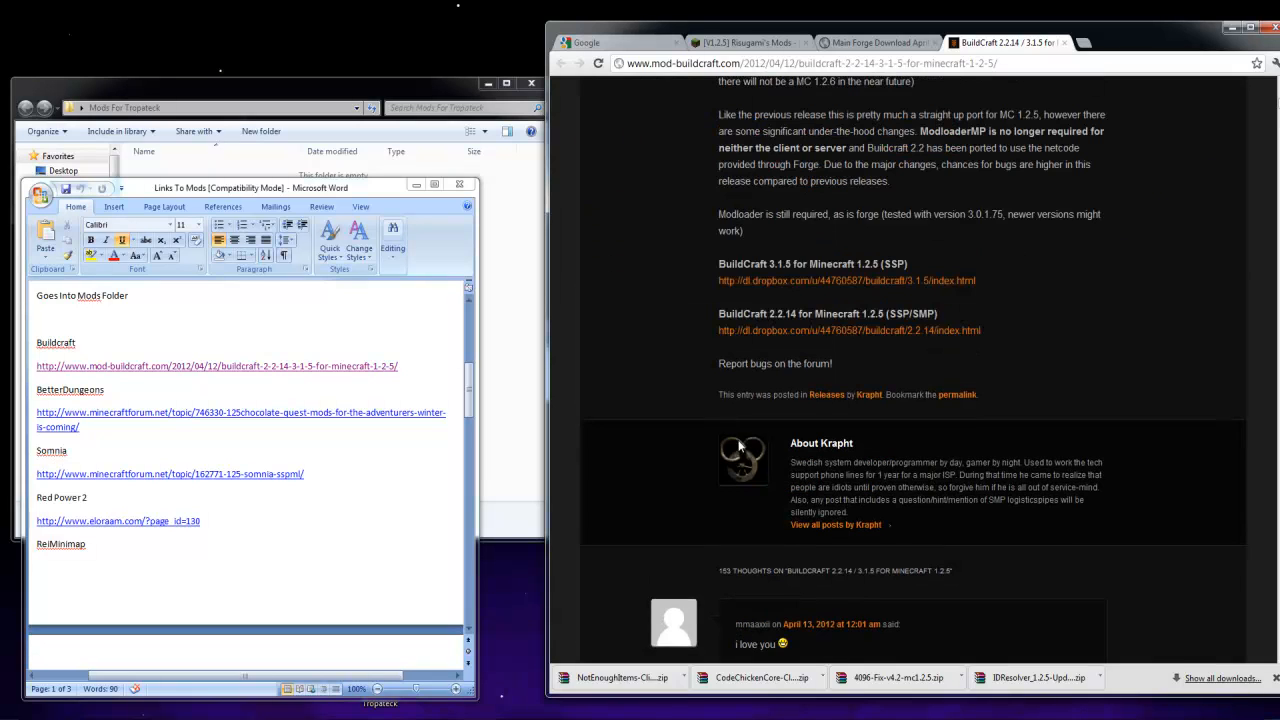
left_click(826, 288)
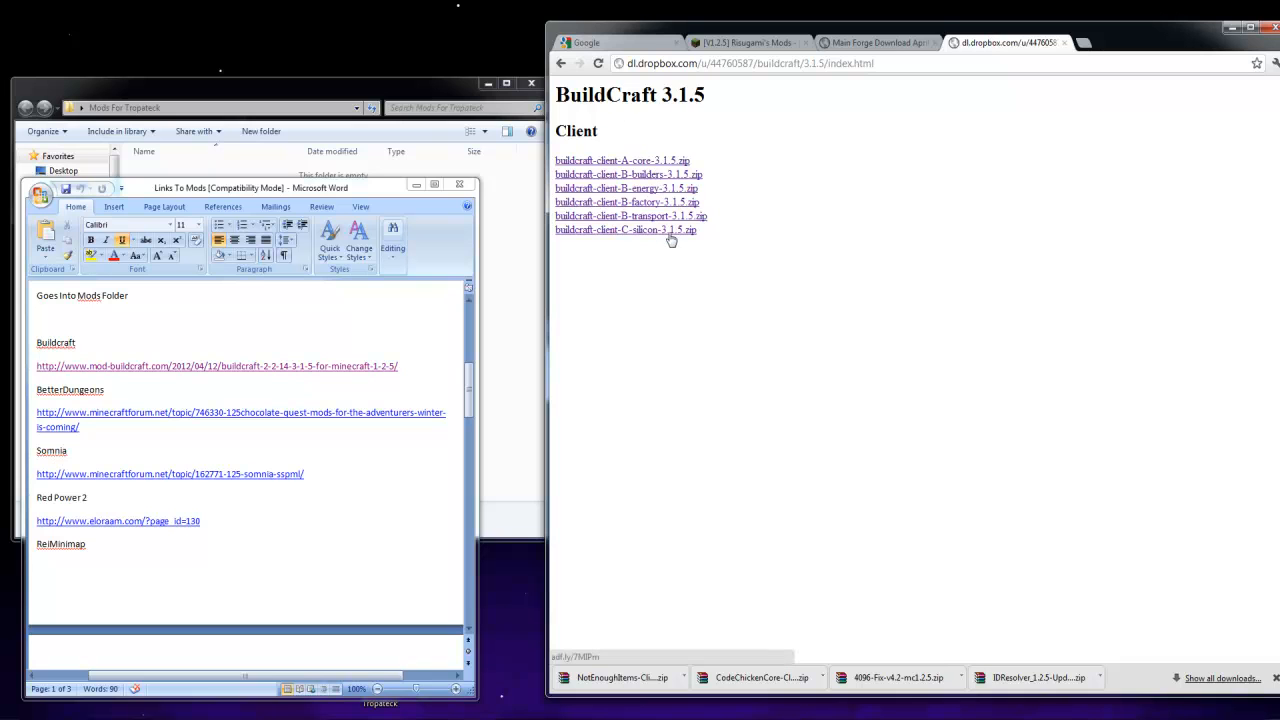
left_click(672, 163)
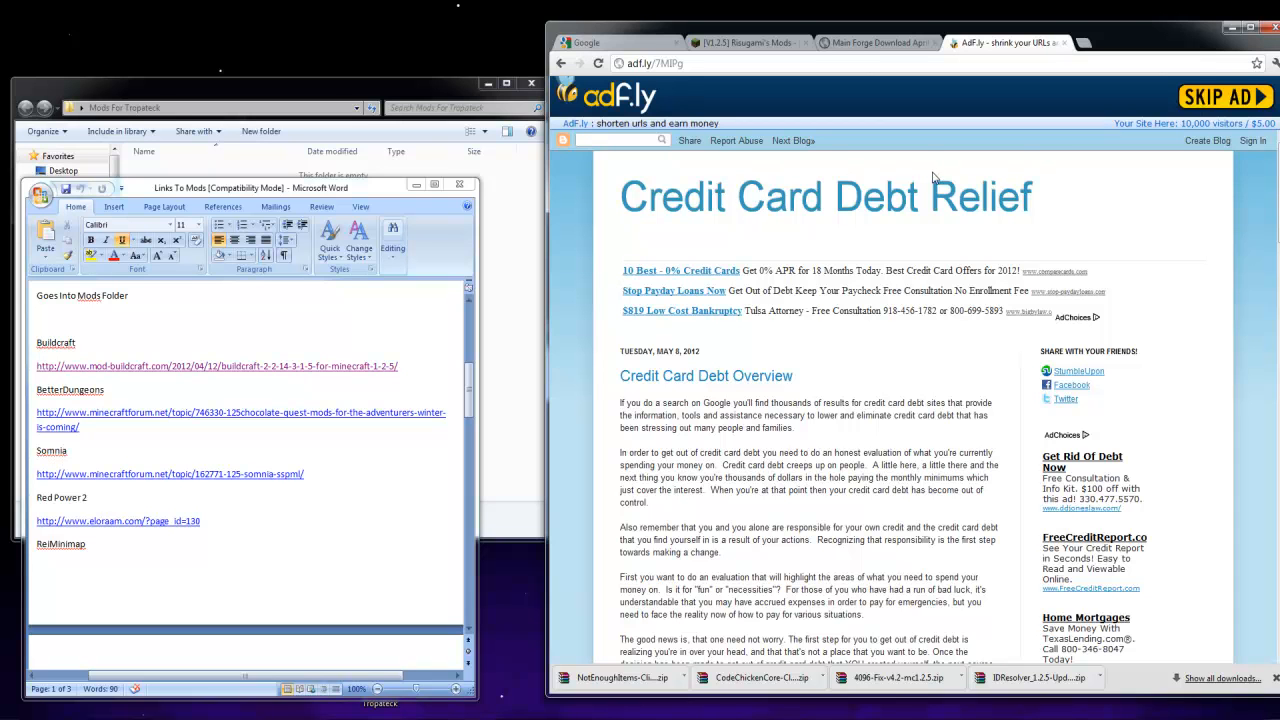
left_click(1180, 122)
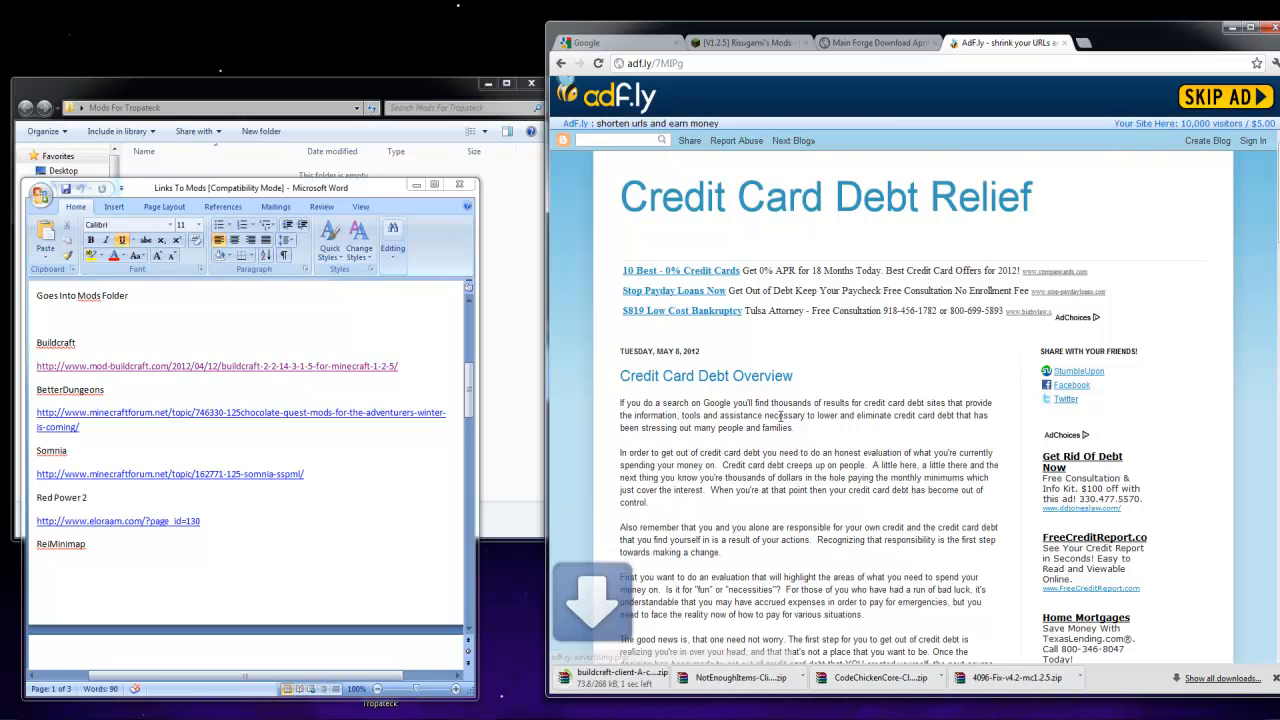
left_click_drag(652, 683, 512, 478)
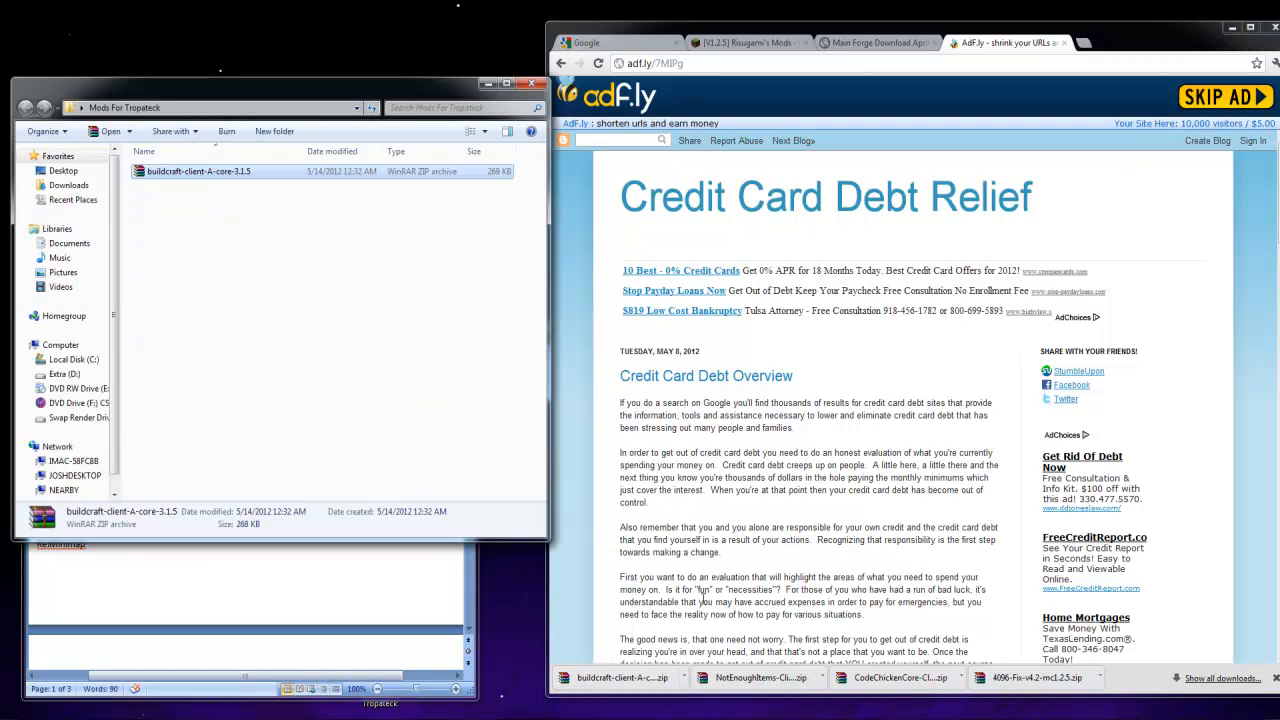
left_click(1274, 678)
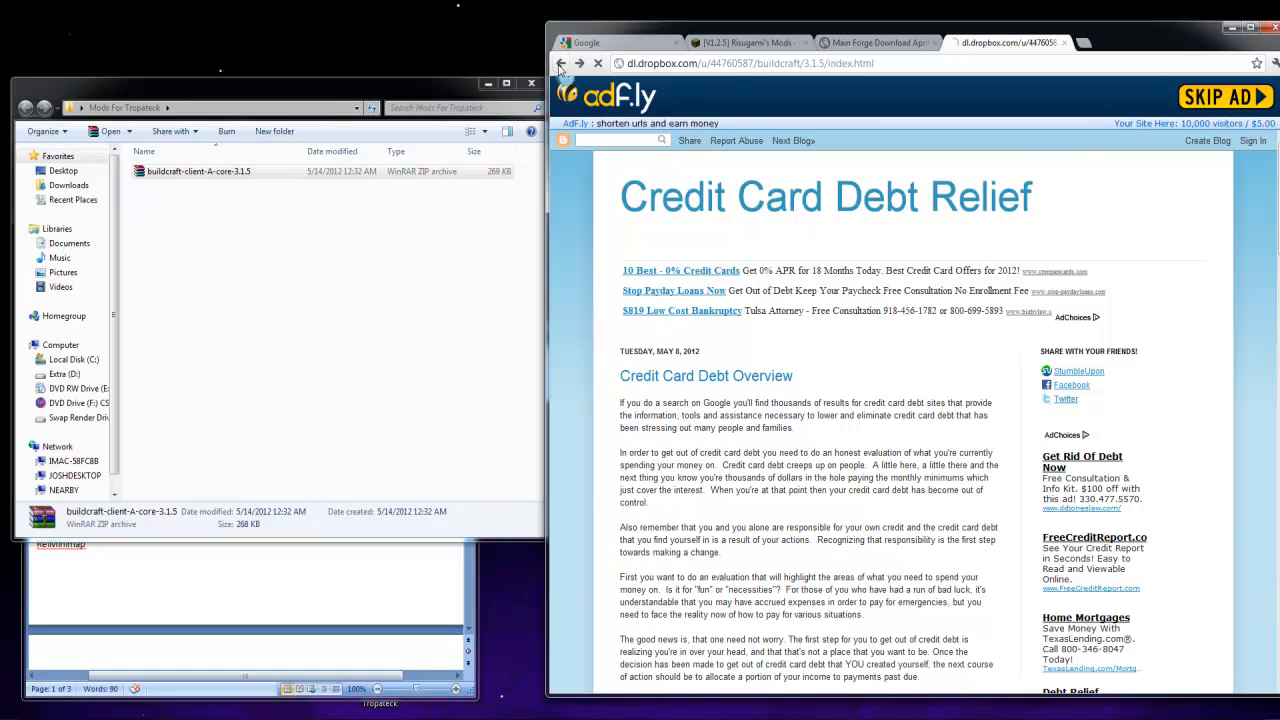
Return to the BuildCraft 3.1.5 file list and open the builders, energy, factory, transport and silicon downloads in separate tabs
left_click(560, 64)
middle_click(650, 188)
middle_click(651, 202)
middle_click(652, 216)
middle_click(653, 230)
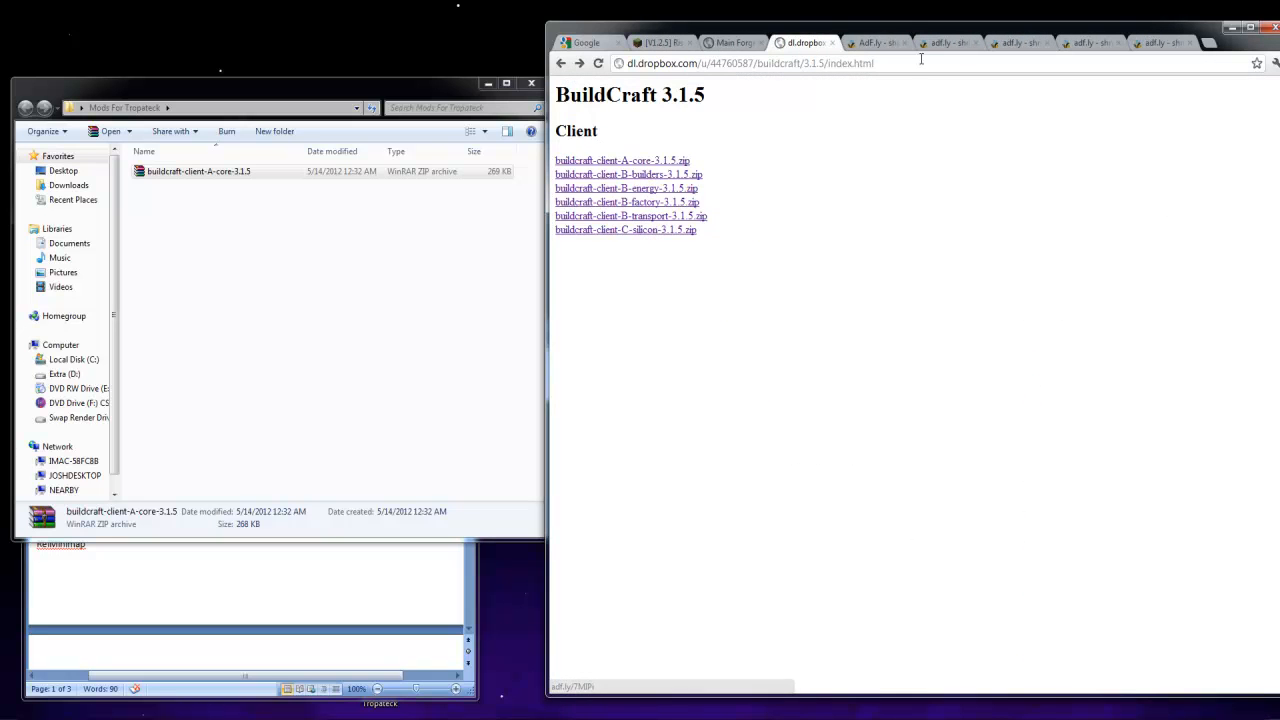
Download buildcraft-client-B-builders-3.1.5.zip and place it in the Mods For Tropateck folder
left_click(866, 43)
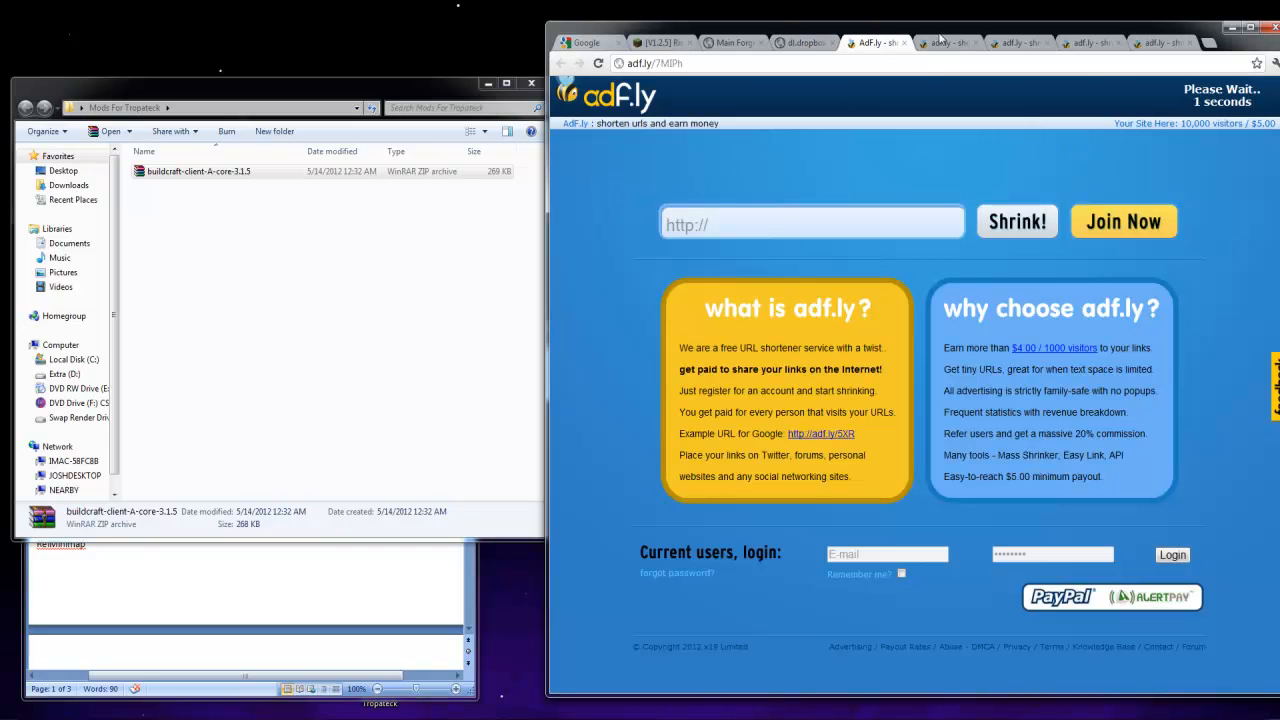
left_click(942, 41)
left_click(870, 43)
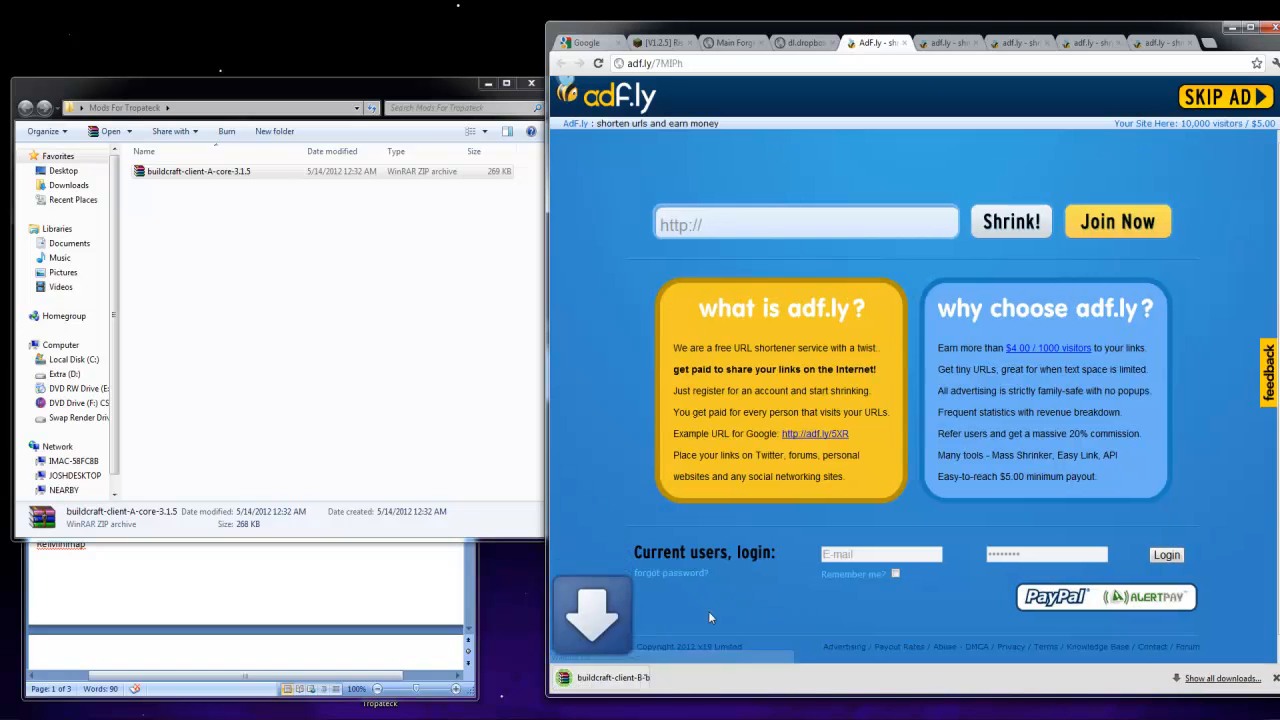
left_click_drag(611, 686, 305, 298)
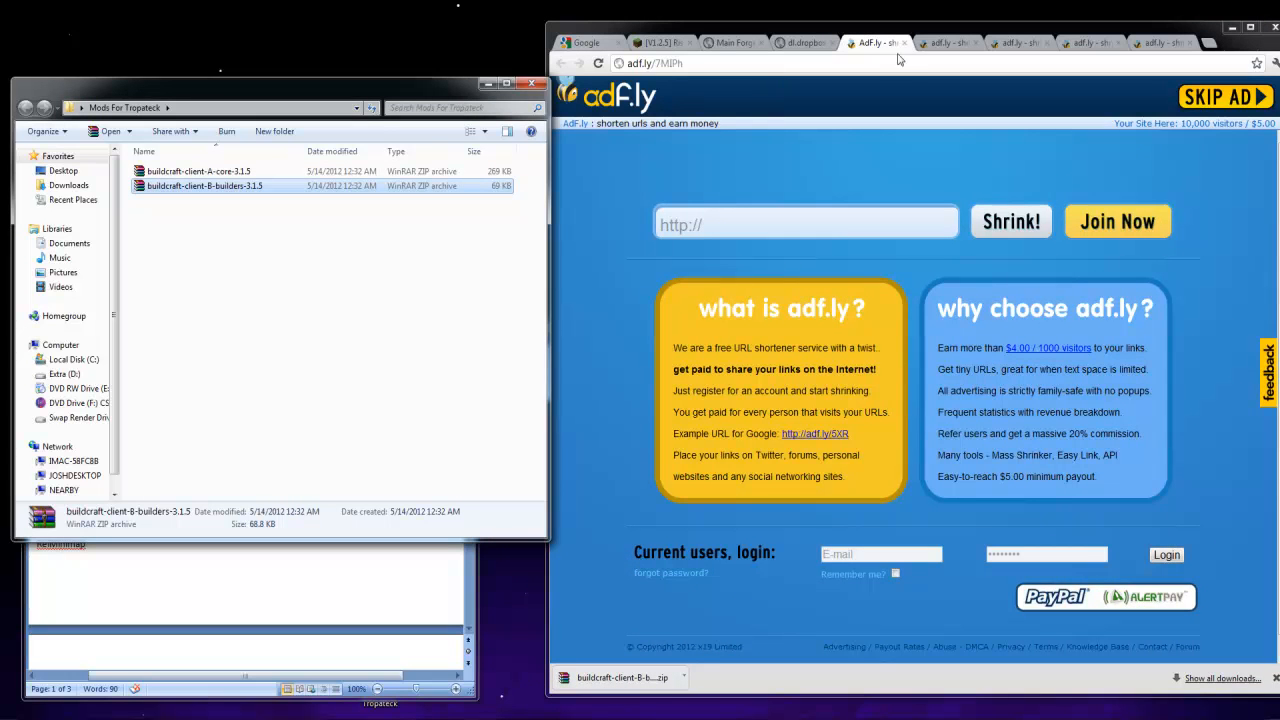
Try to continue through the adf.ly pages of the energy, factory, transport and silicon downloads at the same time
left_click(940, 43)
left_click(949, 216)
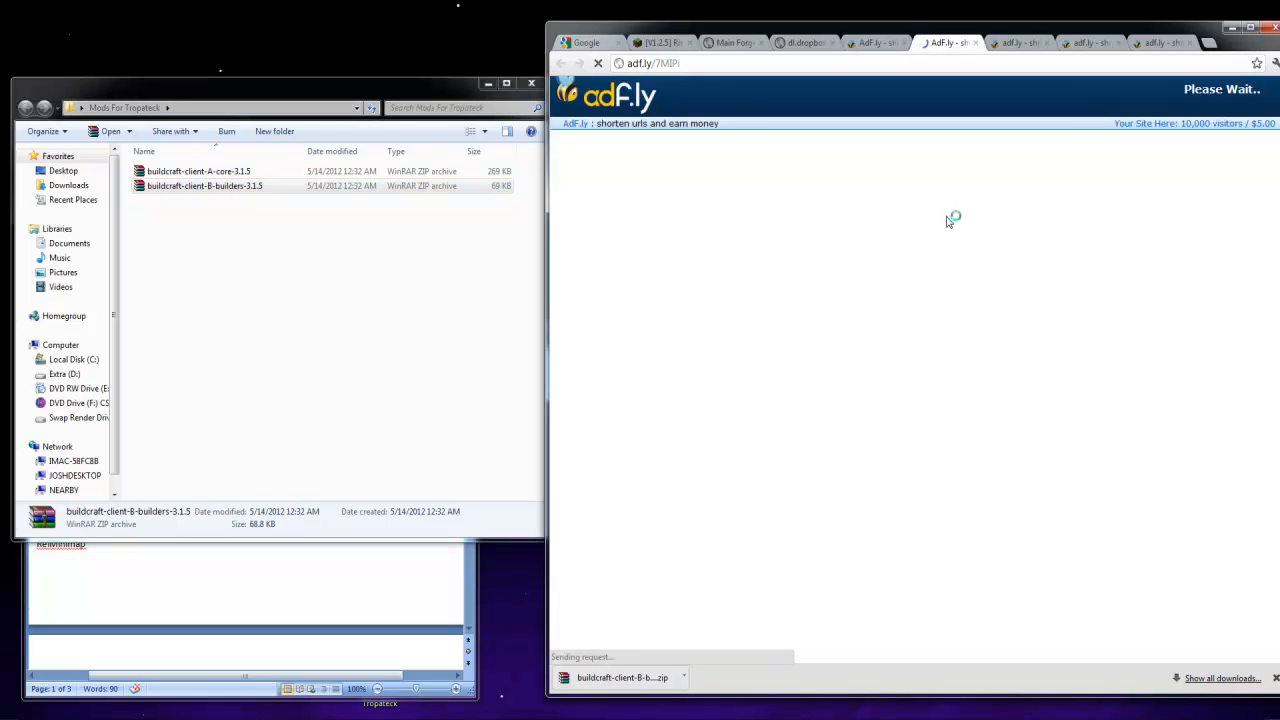
left_click(1024, 45)
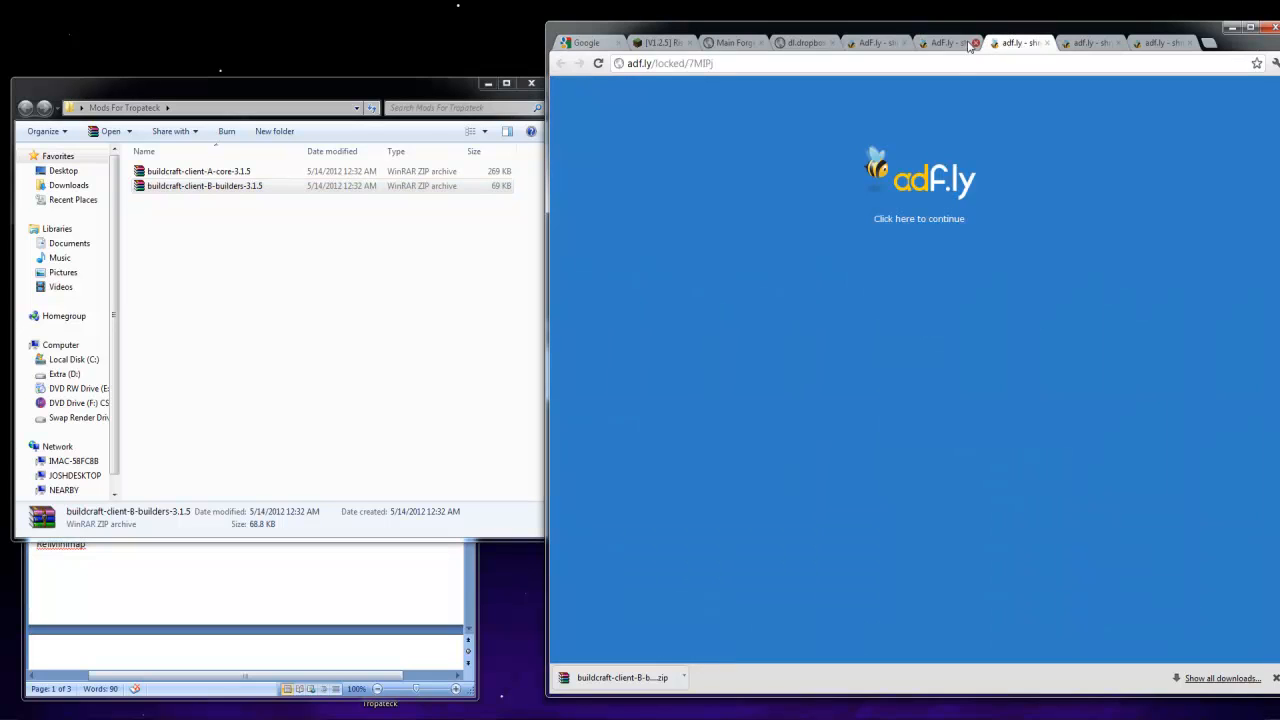
left_click(943, 219)
left_click(1099, 46)
left_click(940, 217)
left_click(1150, 45)
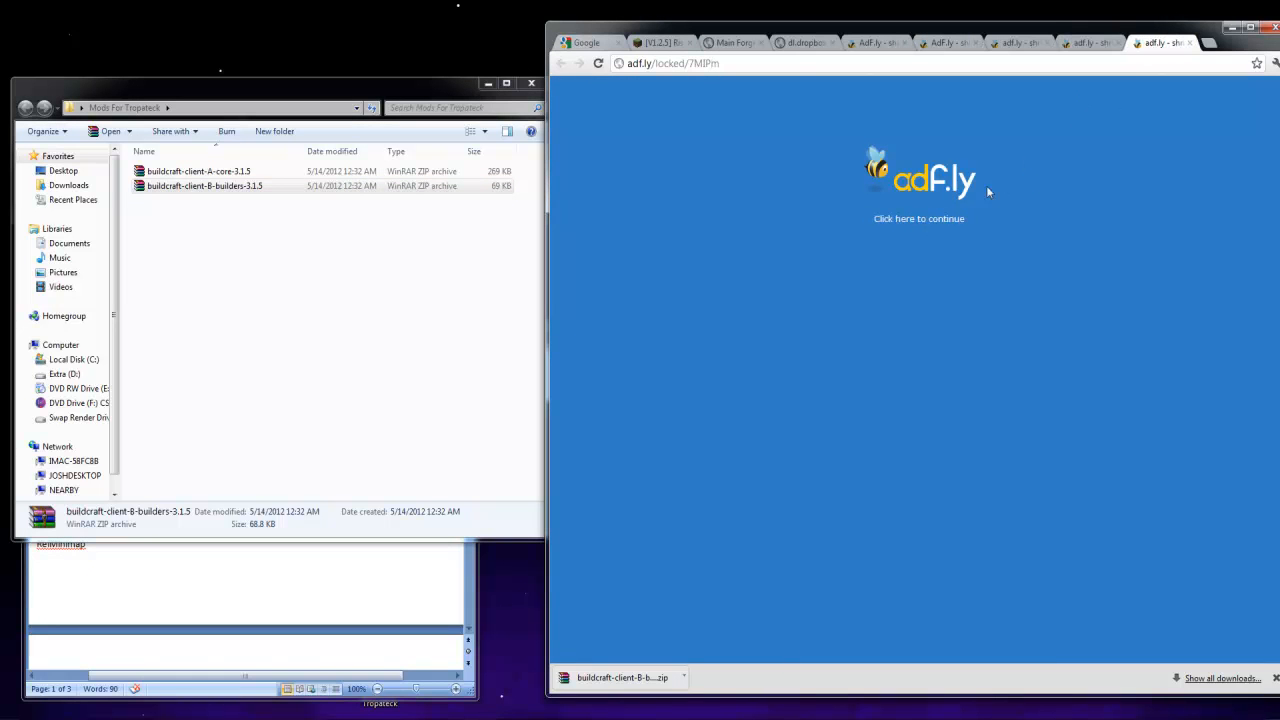
left_click(940, 218)
left_click(1090, 44)
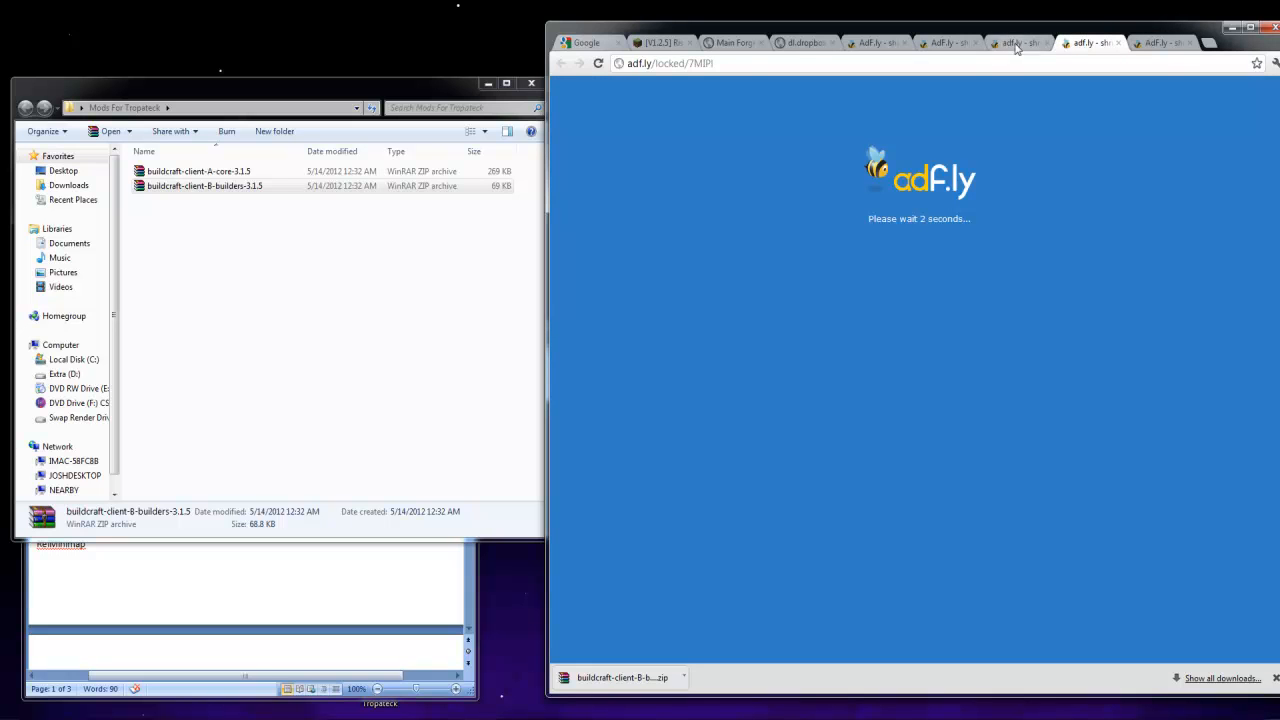
Download the BuildCraft builders archive a second time and place the copy in the Mods For Tropateck folder
left_click(880, 43)
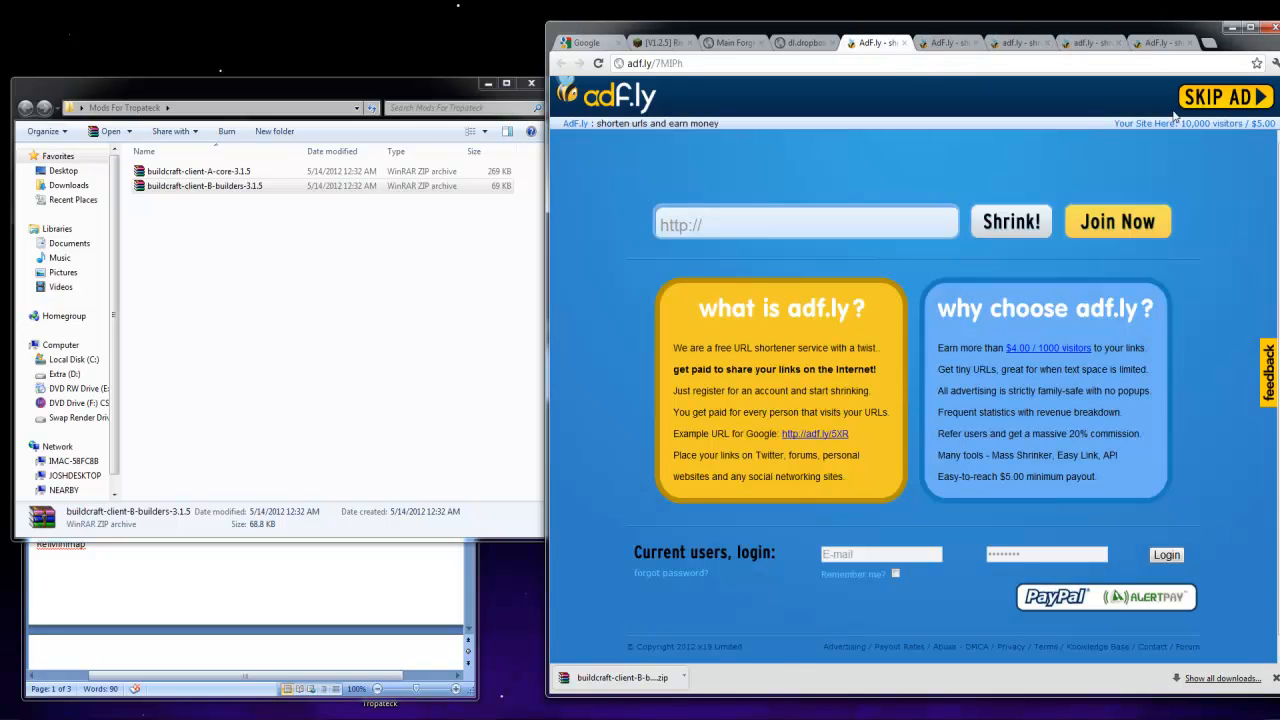
left_click(1208, 97)
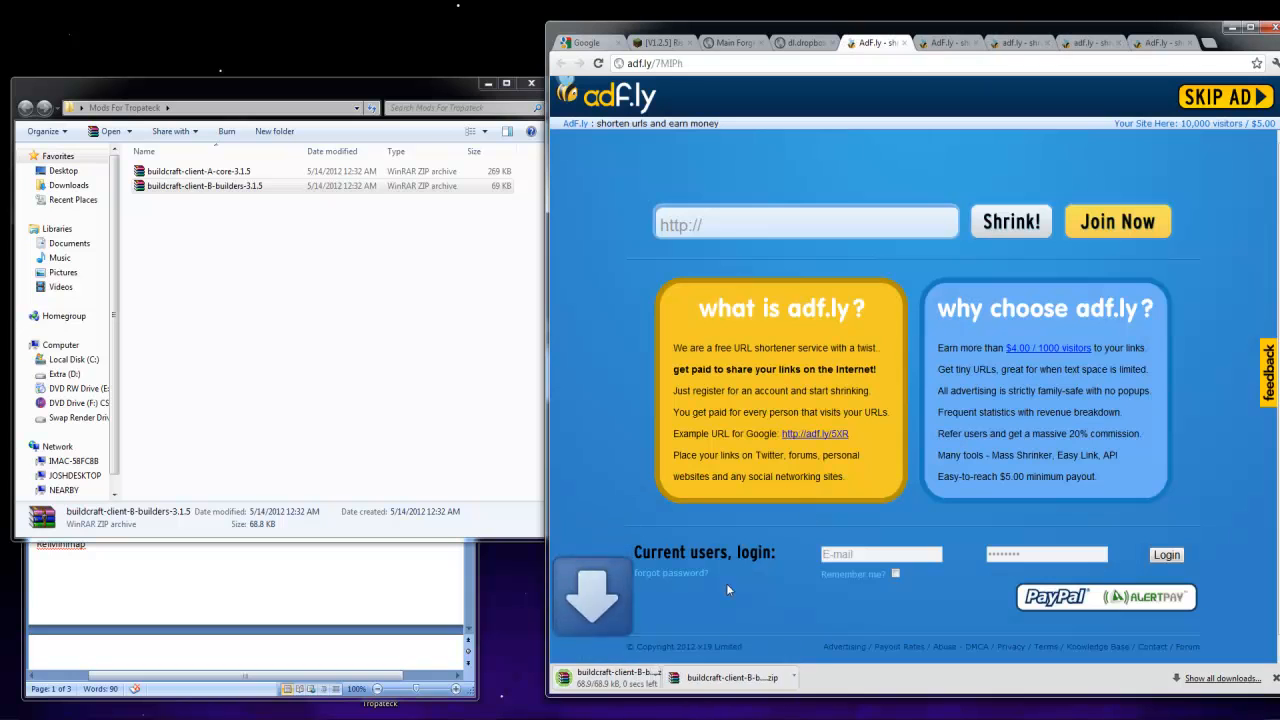
left_click_drag(755, 677, 460, 290)
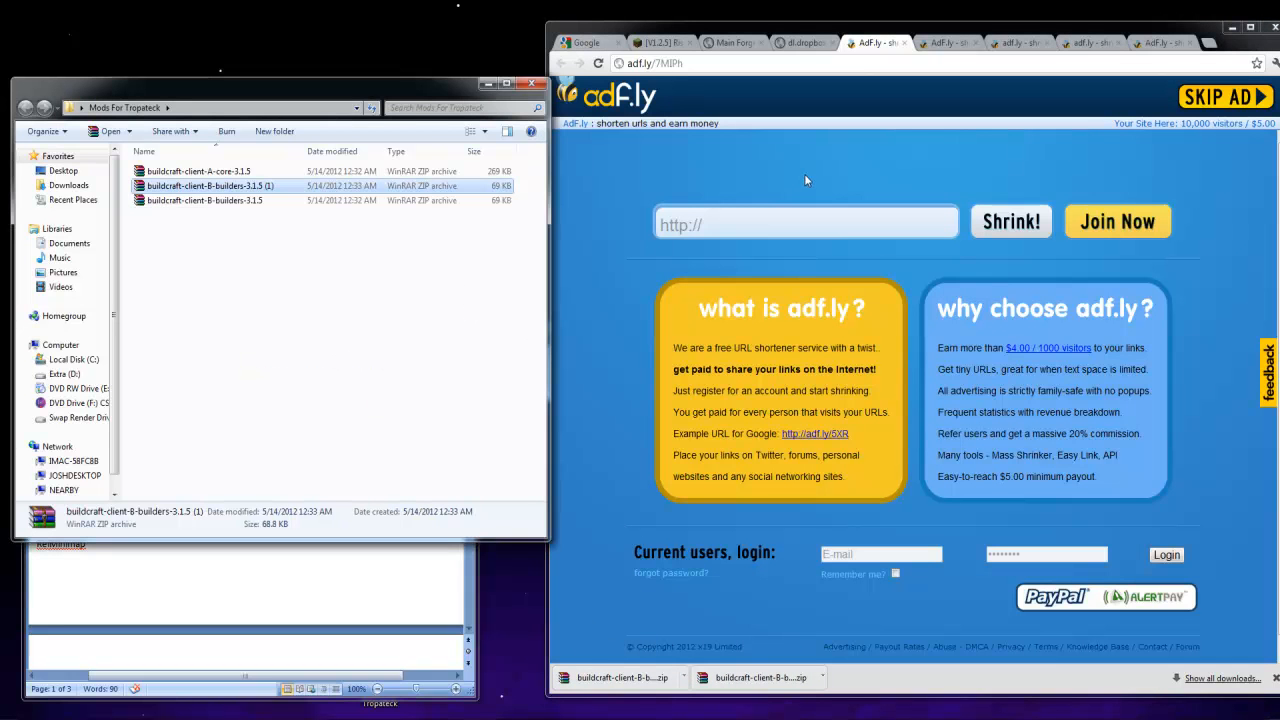
left_click(238, 186)
key("BackSpace")
key("Escape")
Close all five adf.ly tabs to get back to the BuildCraft 3.1.5 file list
left_click(1193, 44)
left_click(1184, 44)
left_click(1185, 44)
left_click(1186, 44)
left_click(1183, 44)
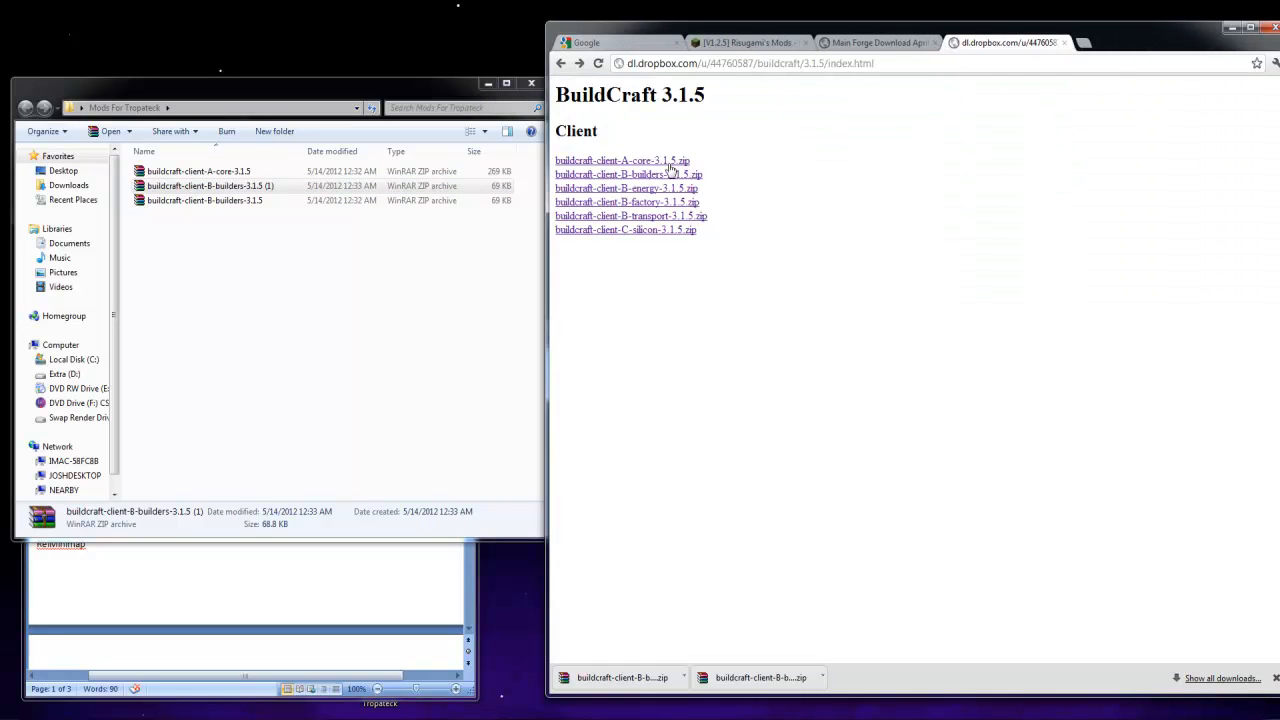
Delete the duplicate archive buildcraft-client-B-builders-3.1.5 (1) from the Mods For Tropateck folder
left_click(240, 186)
key("Delete")
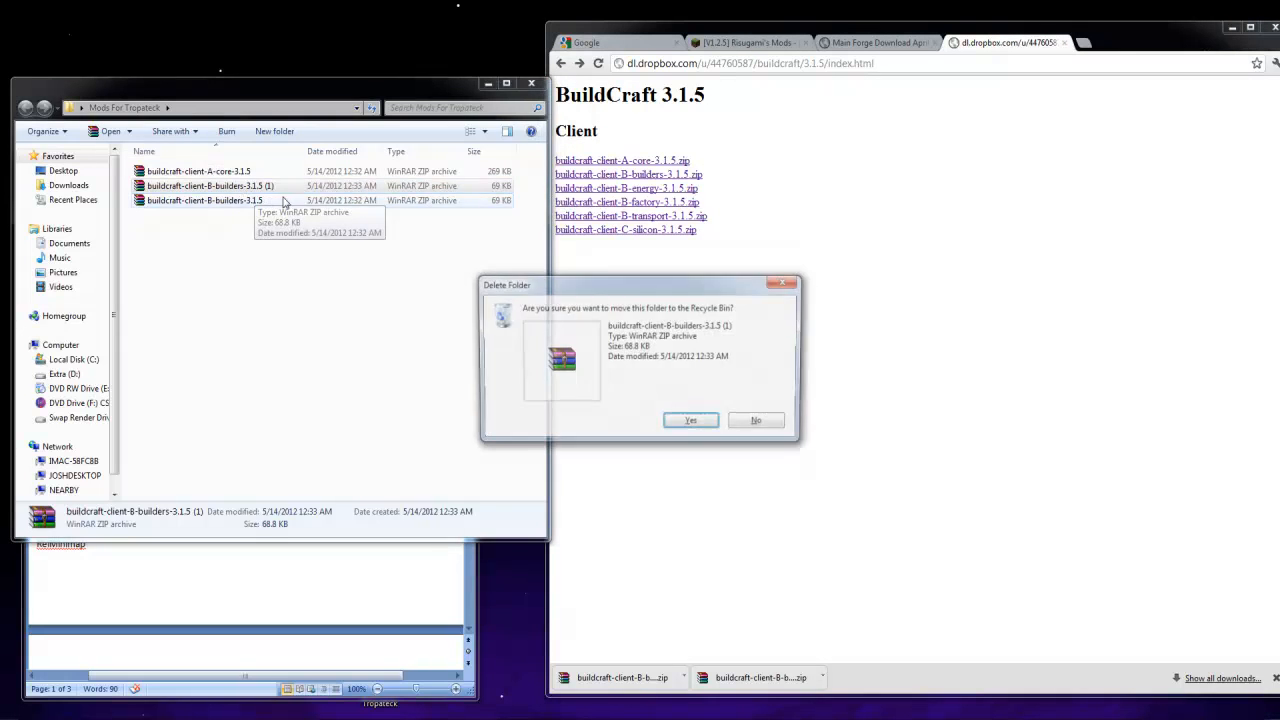
key("Return")
Download buildcraft-client-B-energy-3.1.5.zip into the Mods For Tropateck folder and return to the BuildCraft 3.1.5 file list
left_click(655, 180)
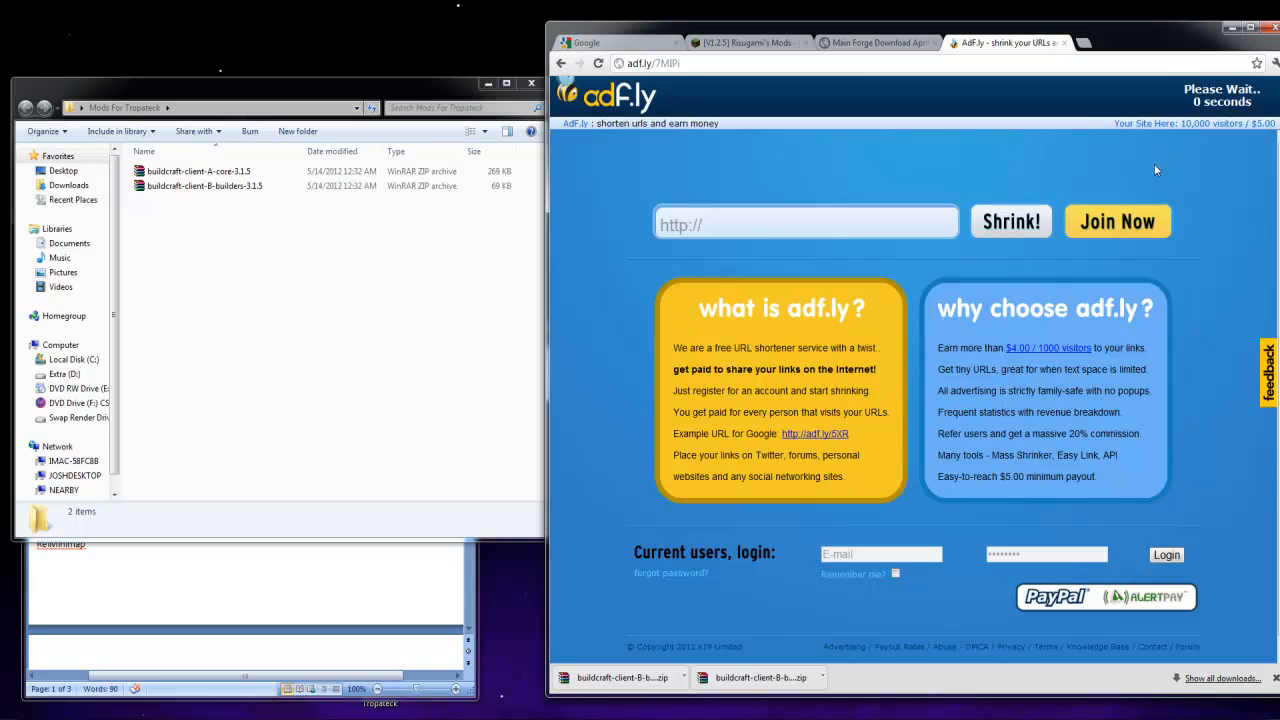
left_click_drag(612, 688, 361, 376)
left_click(562, 63)
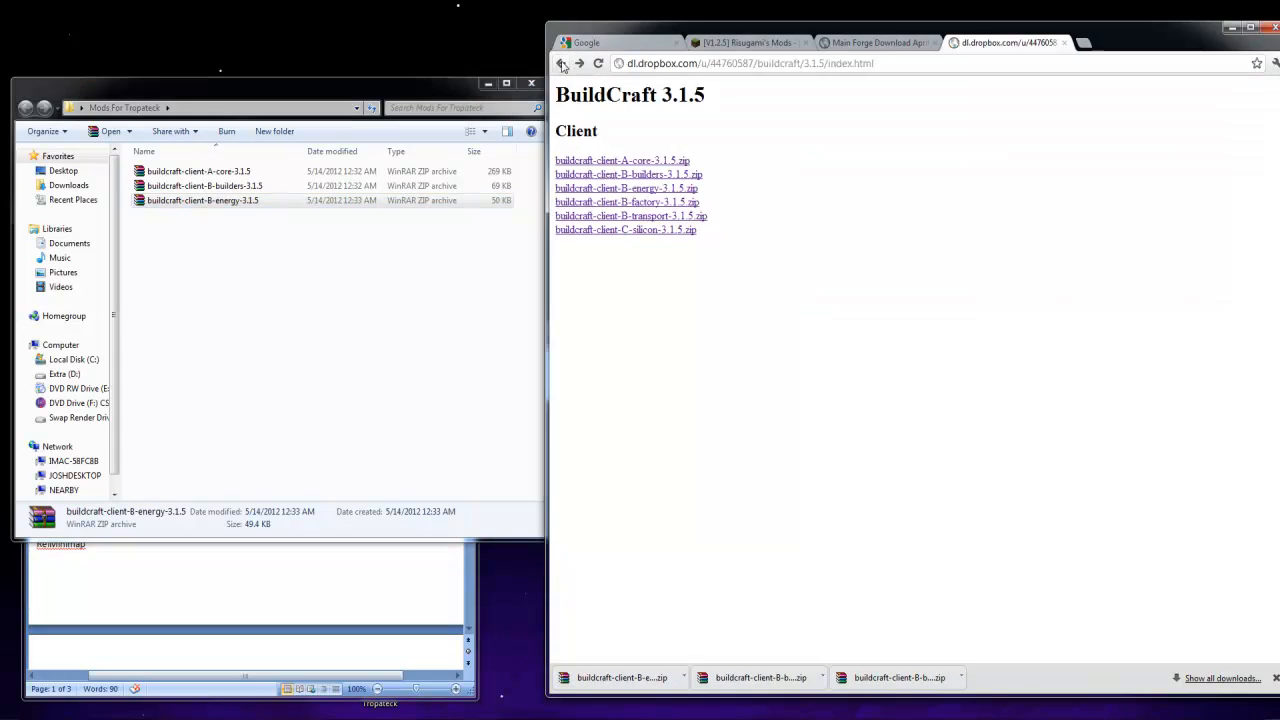
Download buildcraft-client-B-factory-3.1.5.zip into the Mods For Tropateck folder and return to the BuildCraft 3.1.5 file list
left_click(621, 206)
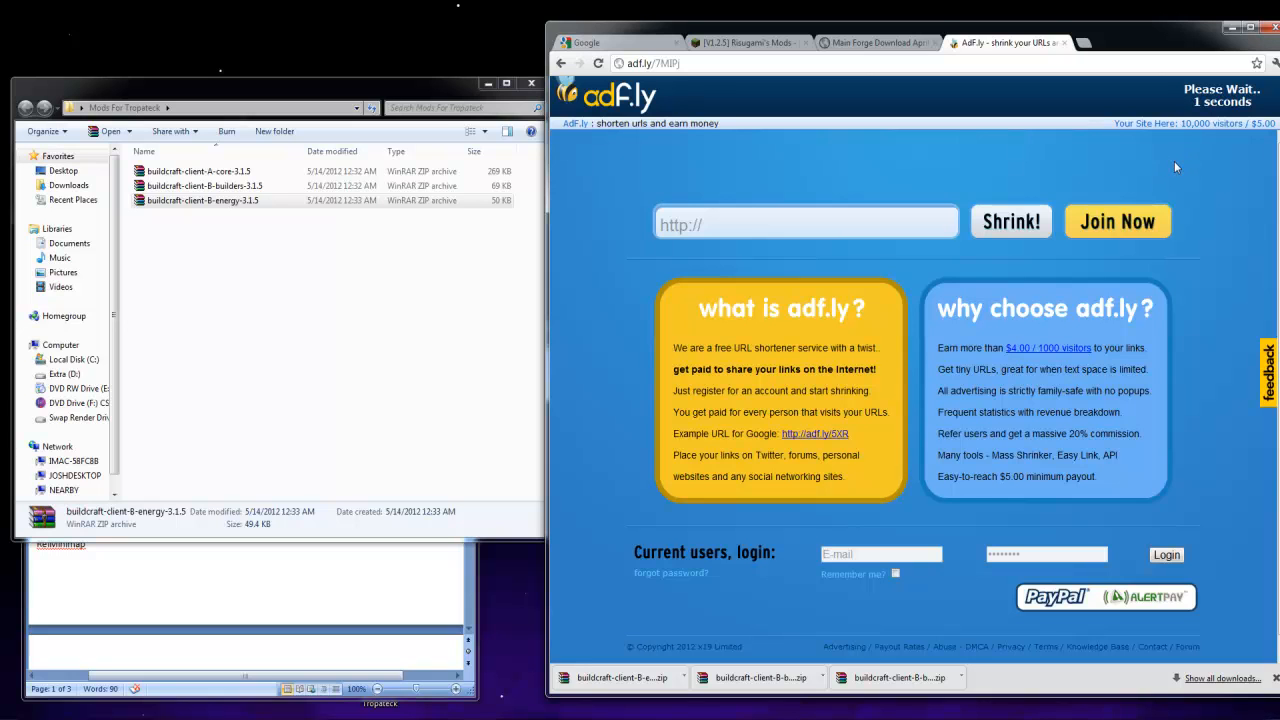
left_click(1210, 98)
left_click_drag(600, 677, 381, 400)
left_click(562, 63)
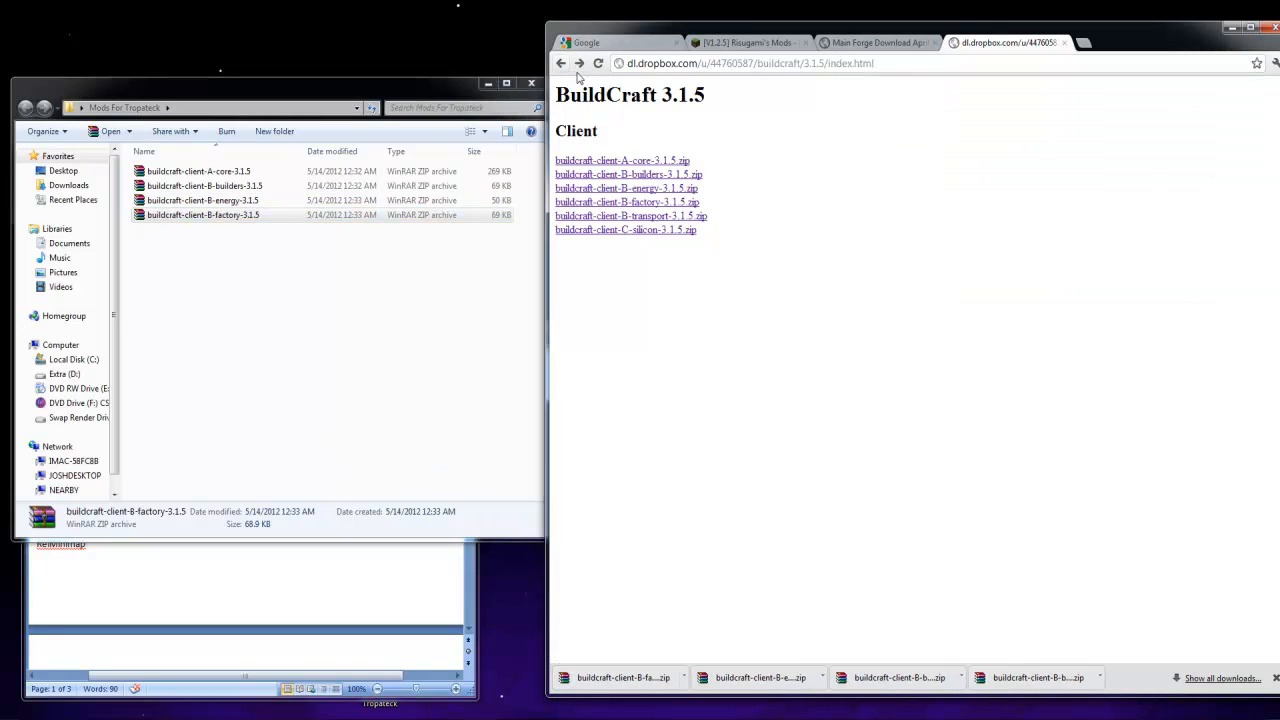
Download buildcraft-client-B-transport-3.1.5.zip through its adf.ly page and place it in the Mods For Tropateck folder
left_click(663, 217)
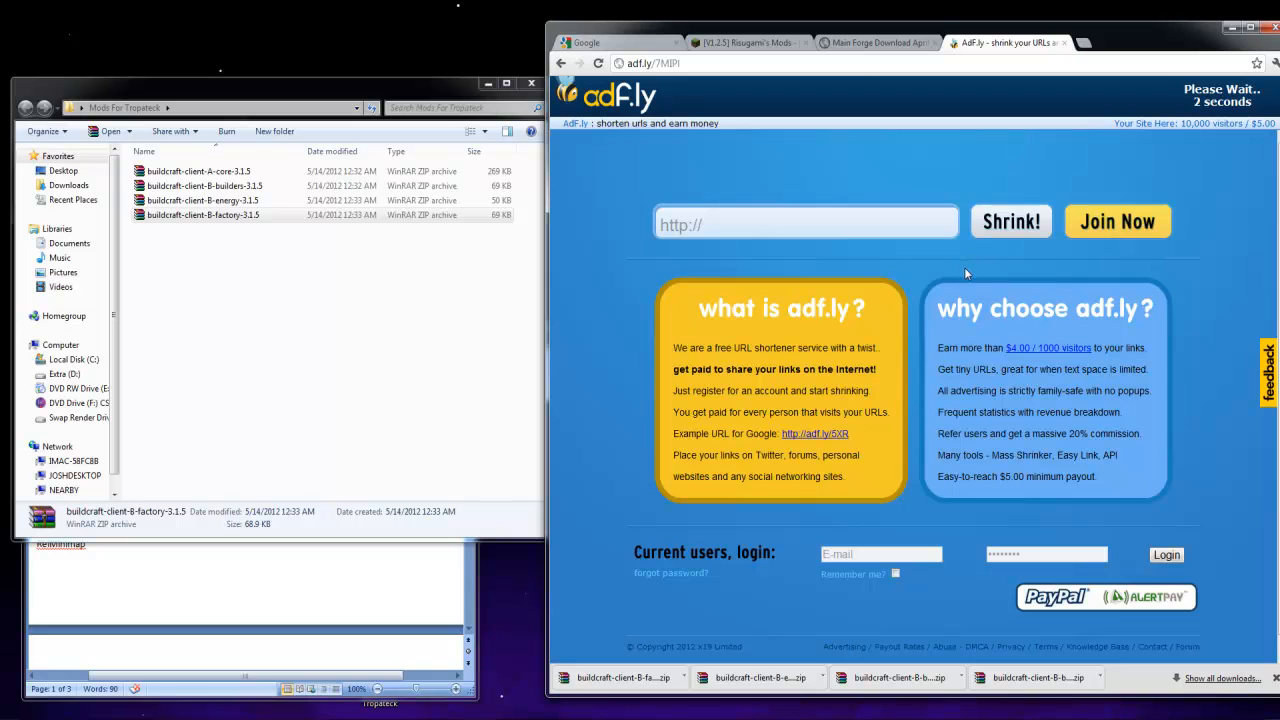
left_click(1201, 100)
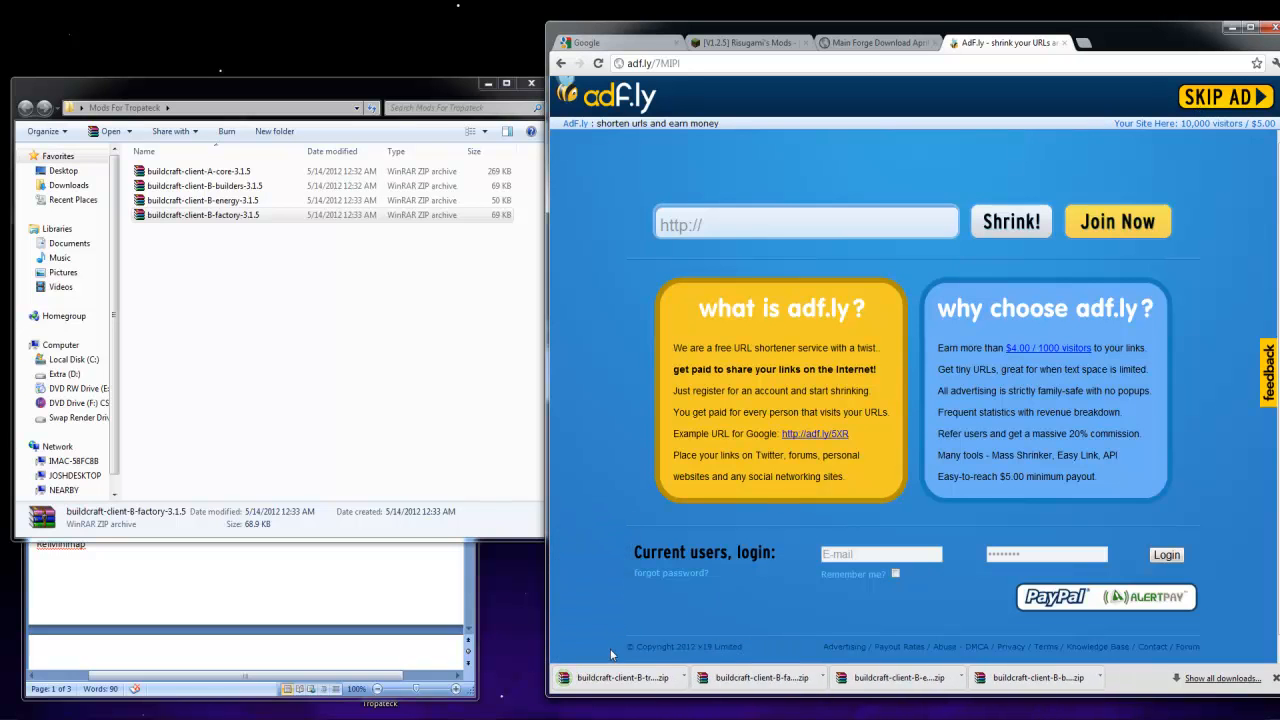
left_click_drag(628, 684, 423, 466)
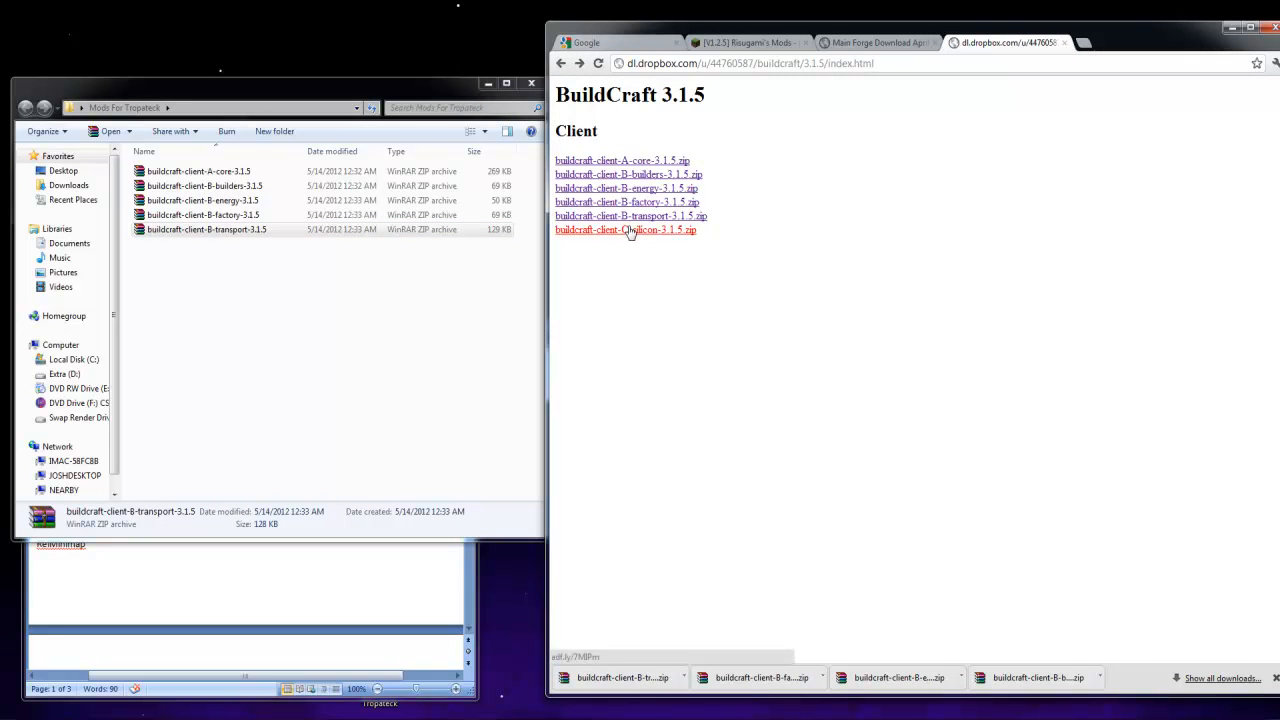
Download buildcraft-client-C-silicon-3.1.5.zip into the Mods For Tropateck folder and close the BuildCraft 3.1.5 page
left_click(630, 230)
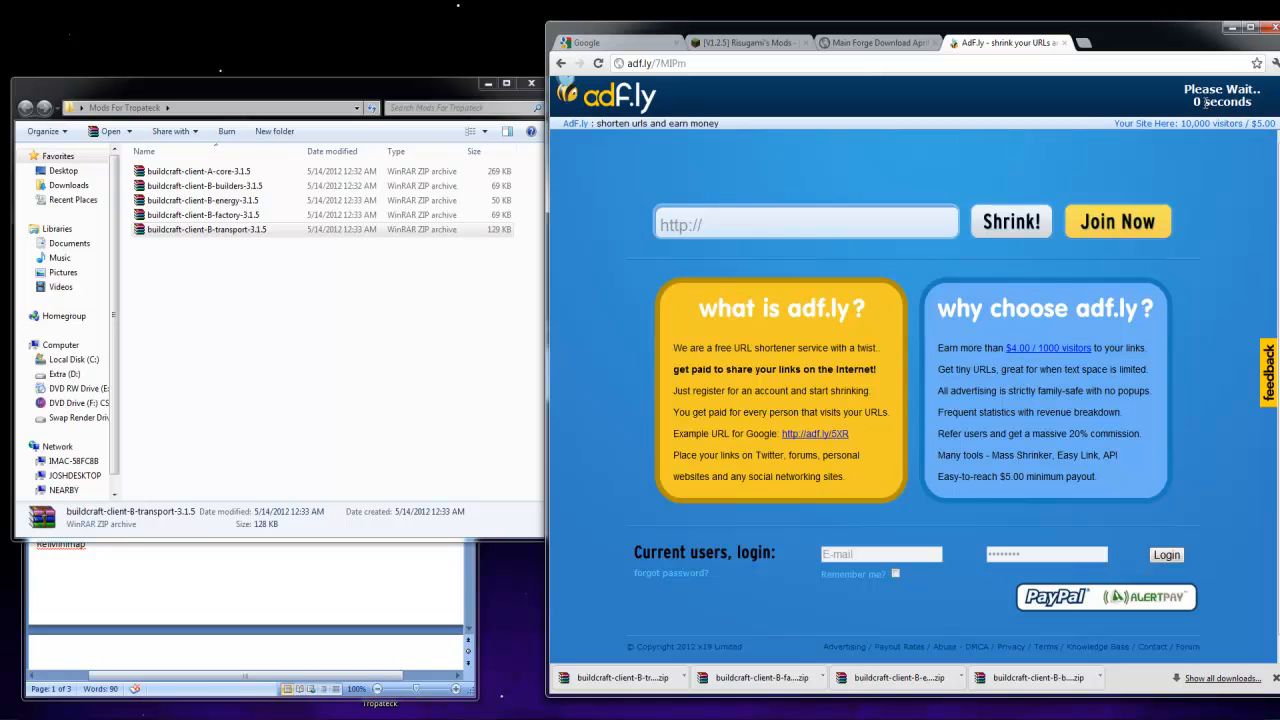
left_click_drag(622, 658, 347, 313)
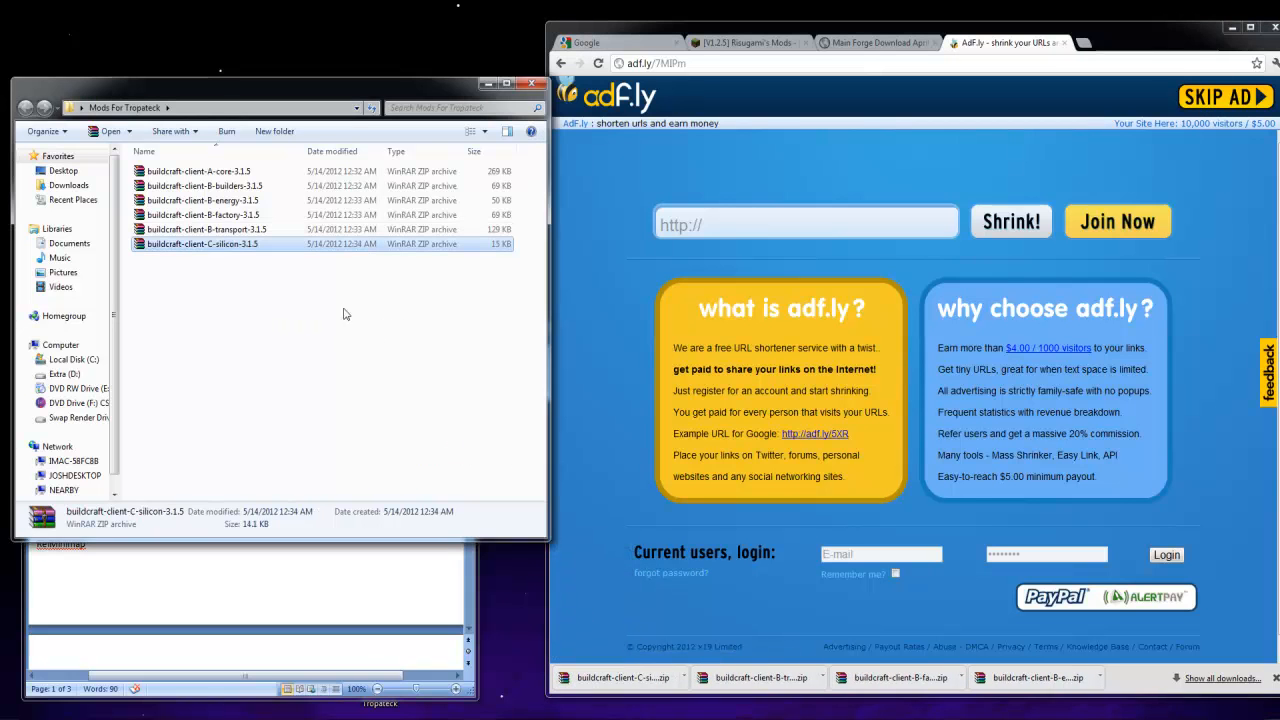
left_click(1275, 678)
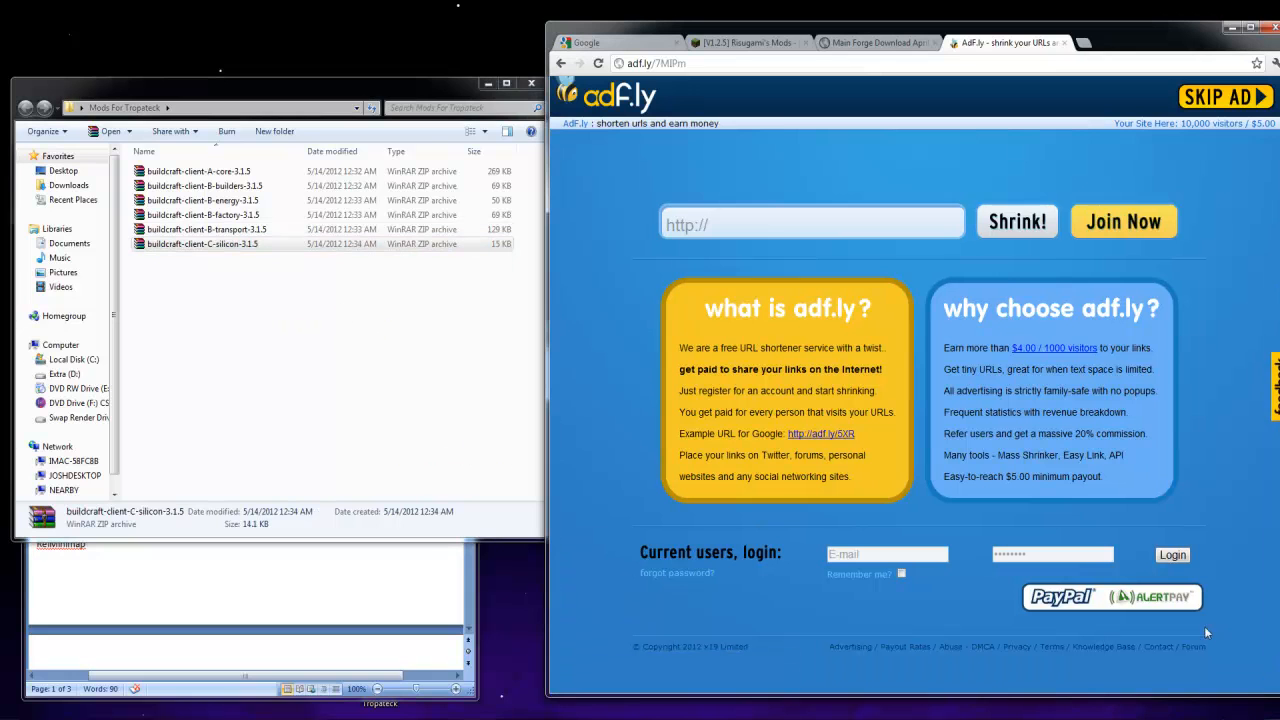
left_click(562, 63)
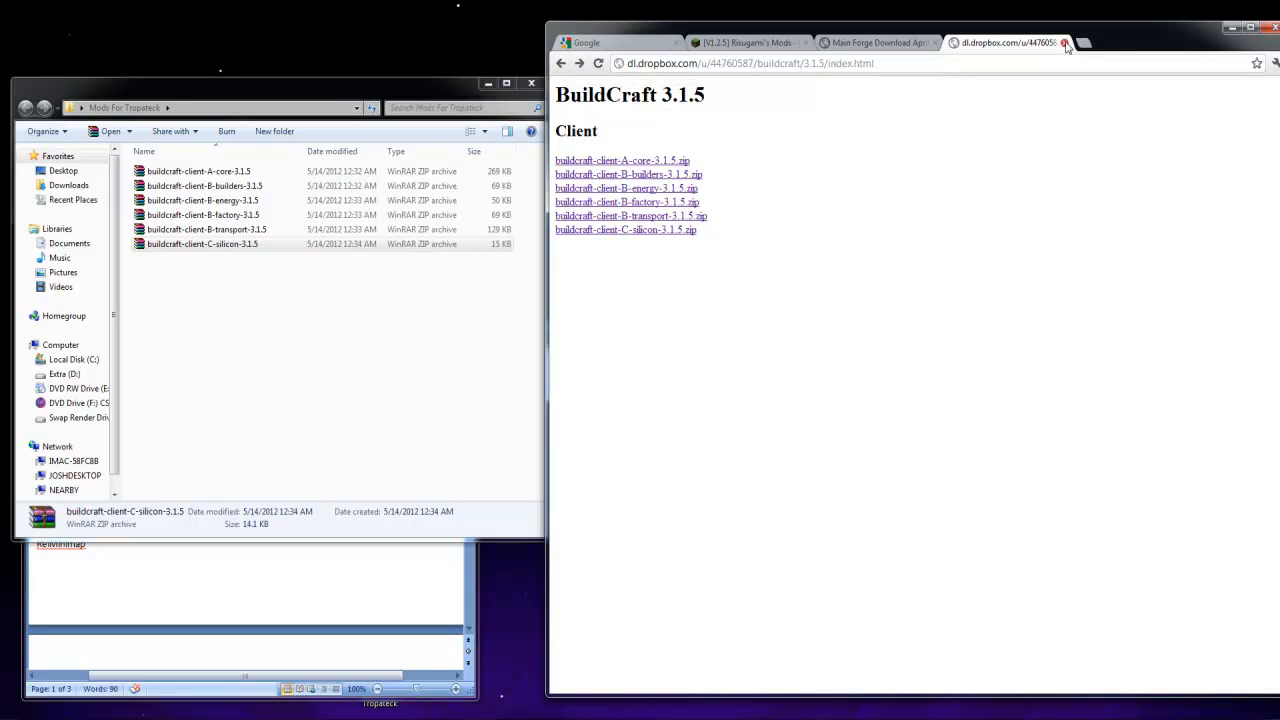
left_click(1065, 43)
Open the BetterDungeons forum topic from the Links To Mods document in Word
left_click(403, 601)
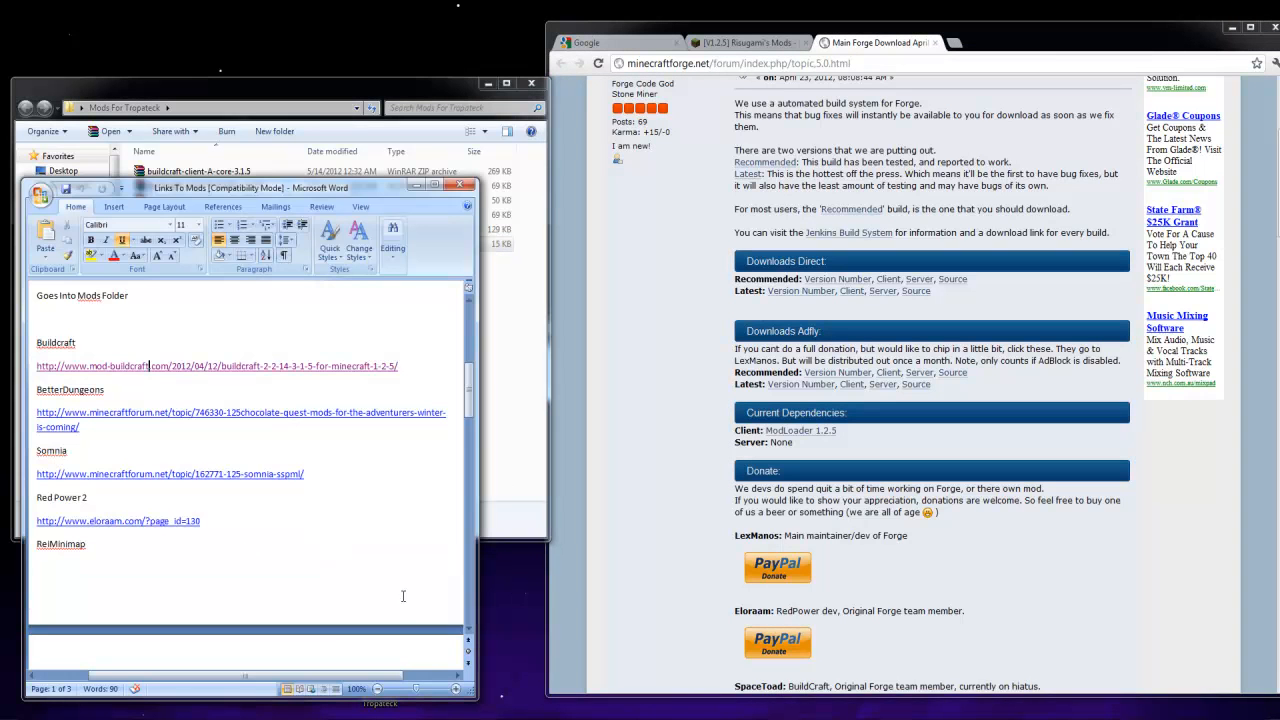
left_click(179, 420, "ctrl")
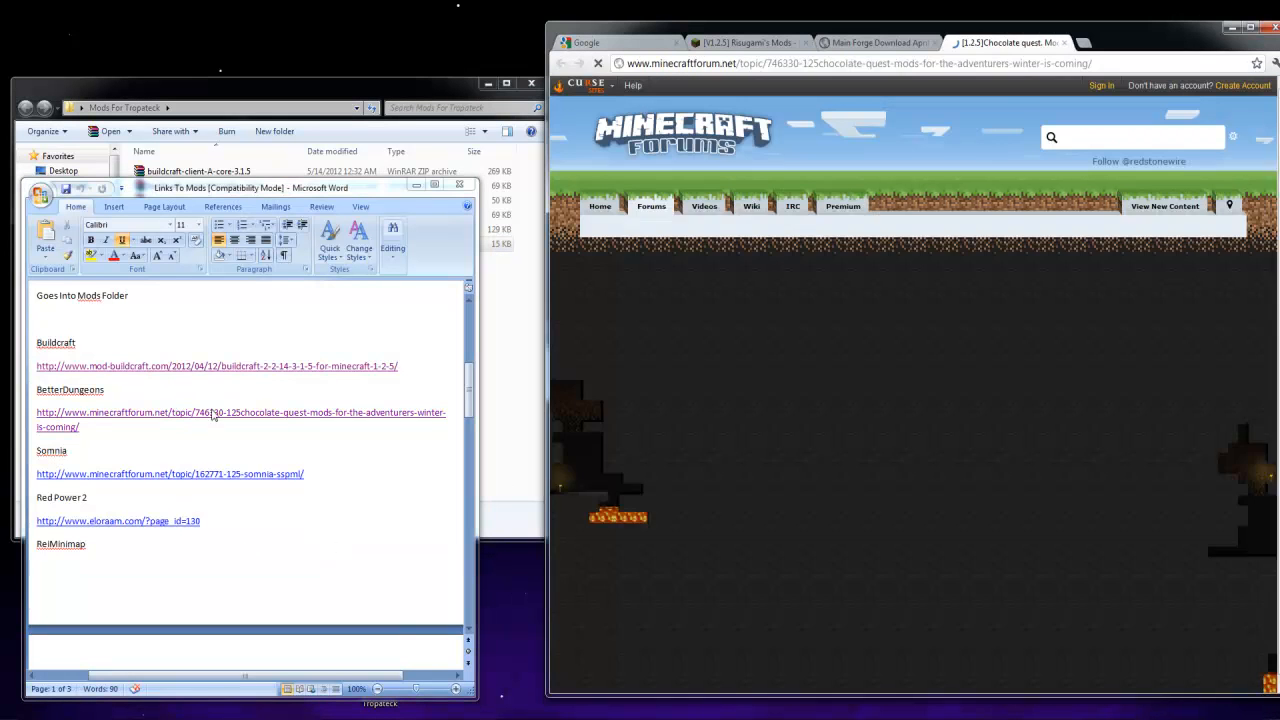
left_click(901, 624)
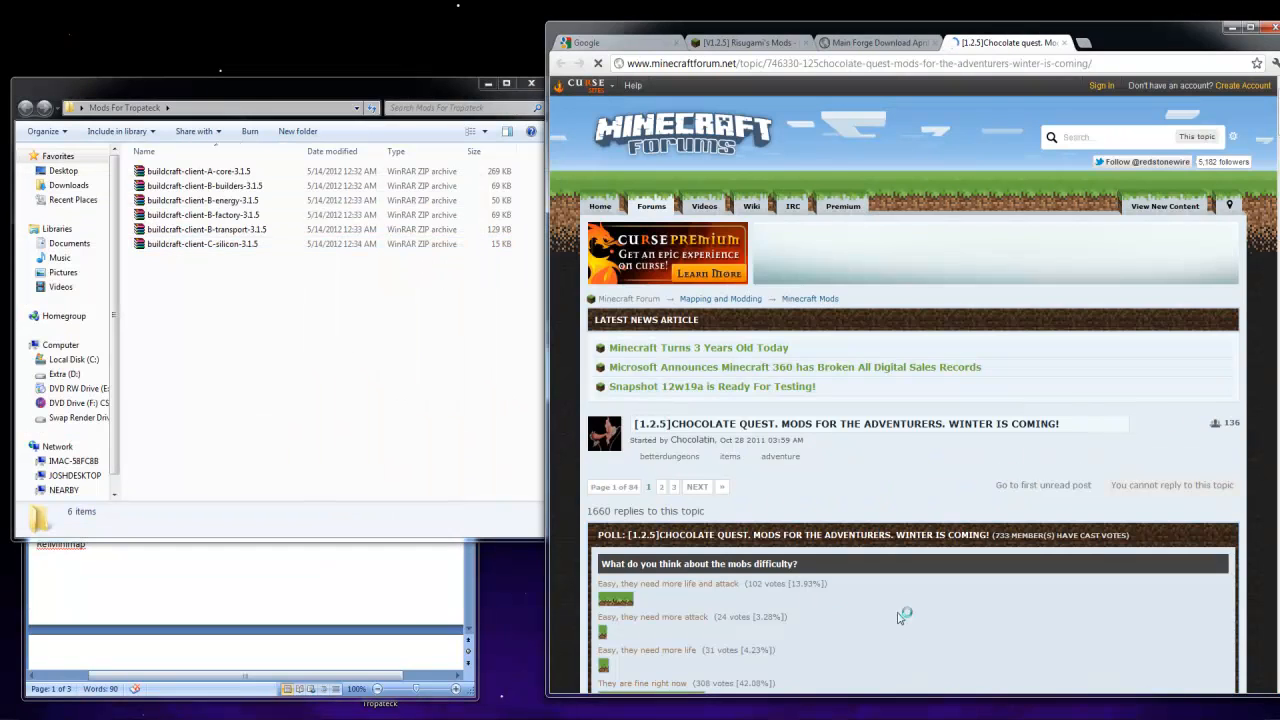
Download Better Dungeons version 0.932_1 from the topic's first post and place the archive in the Mods For Tropateck folder
scroll(743, 532, "down", 4)
scroll(743, 532, "down", 3)
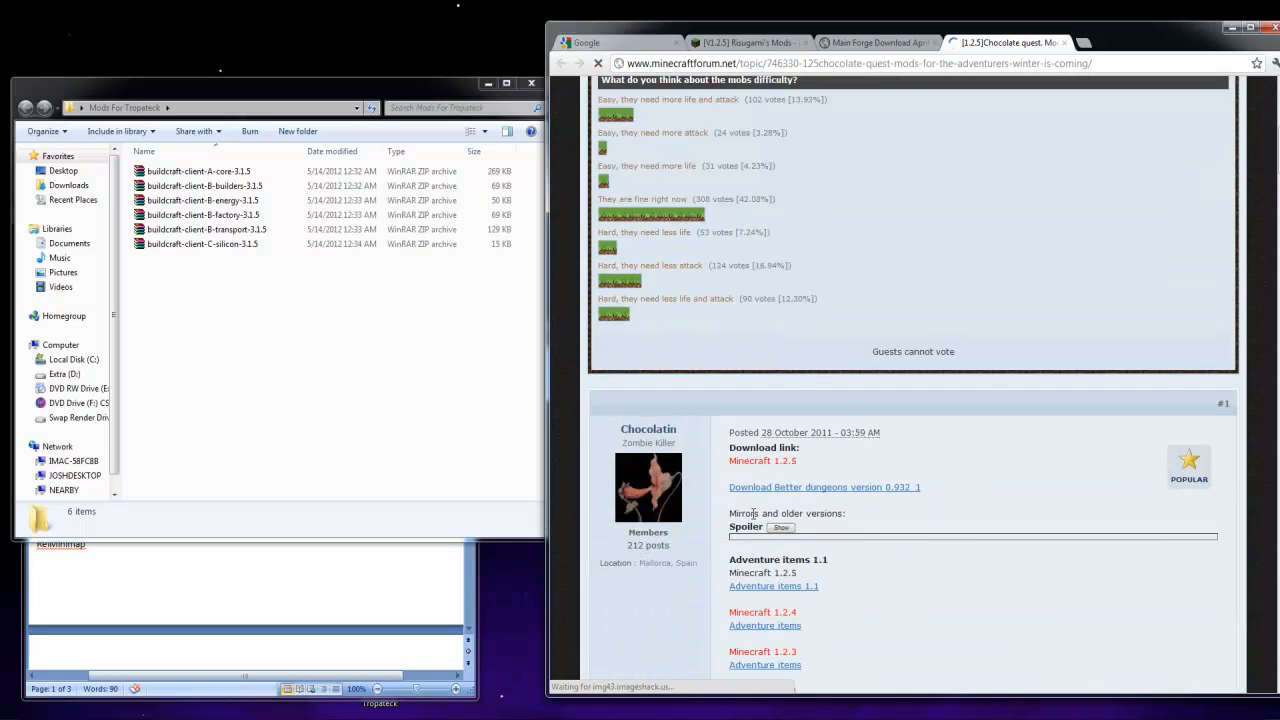
left_click(850, 419)
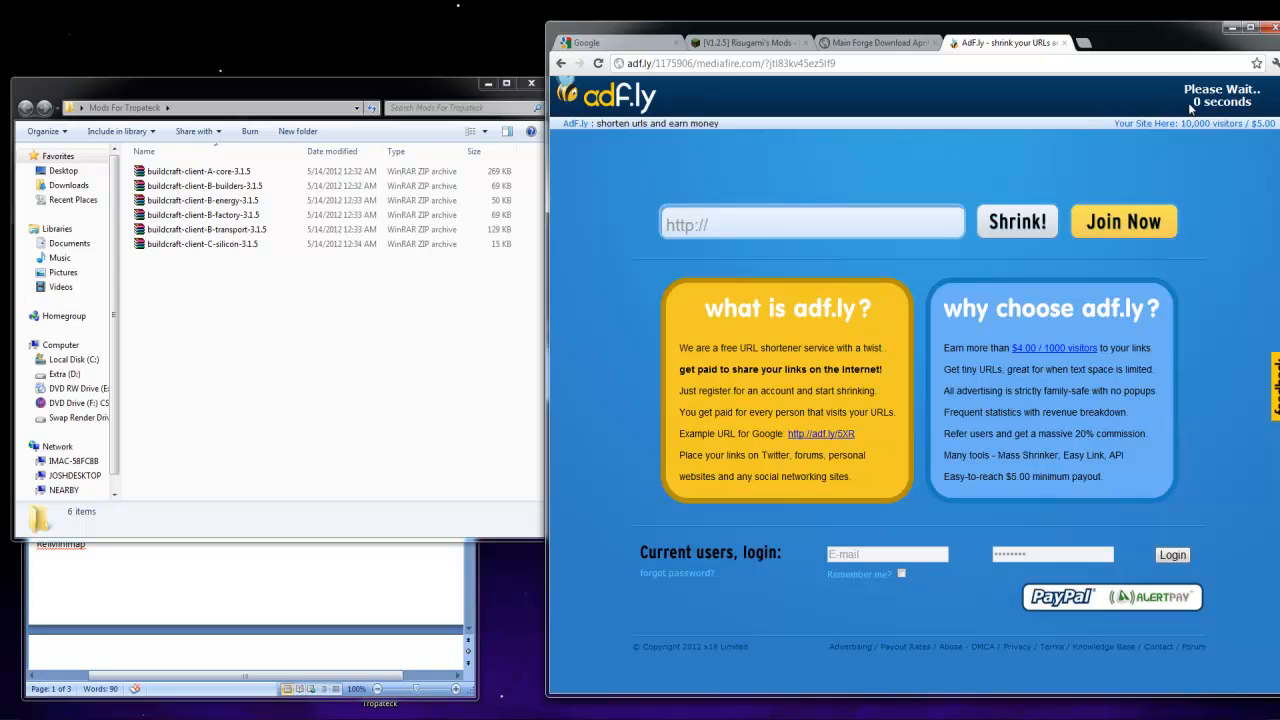
left_click(1222, 95)
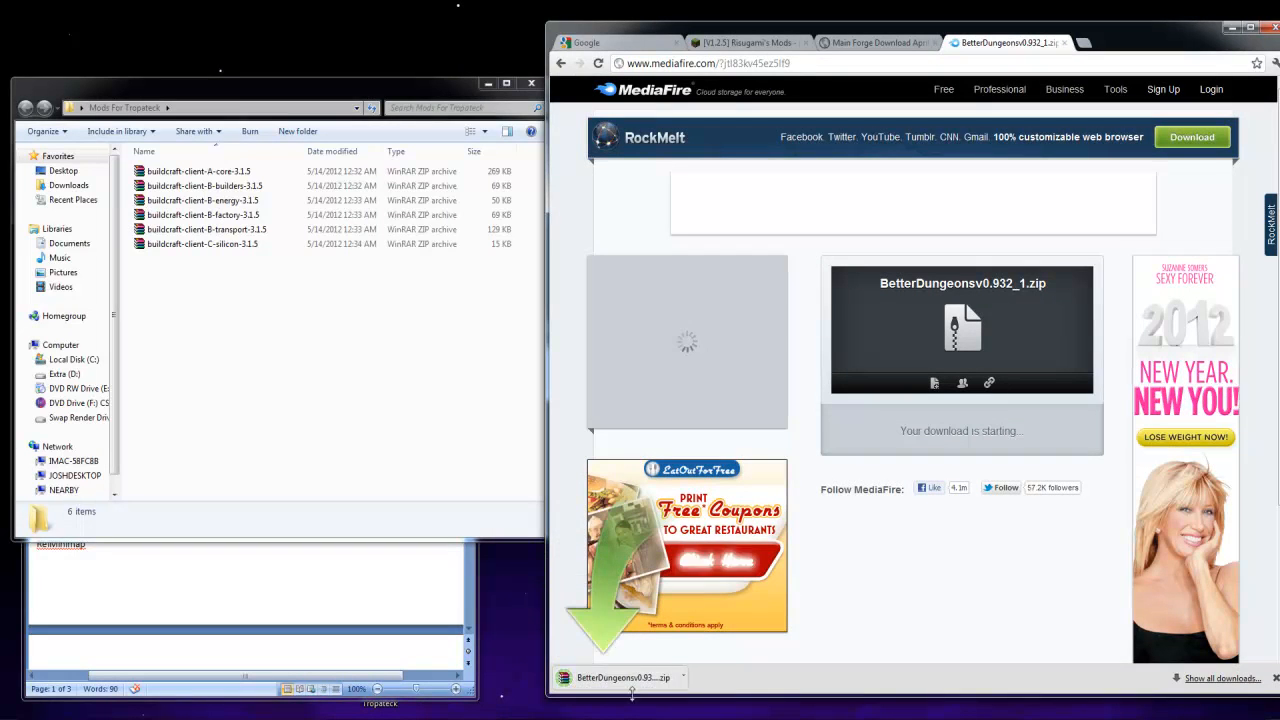
left_click_drag(630, 677, 375, 445)
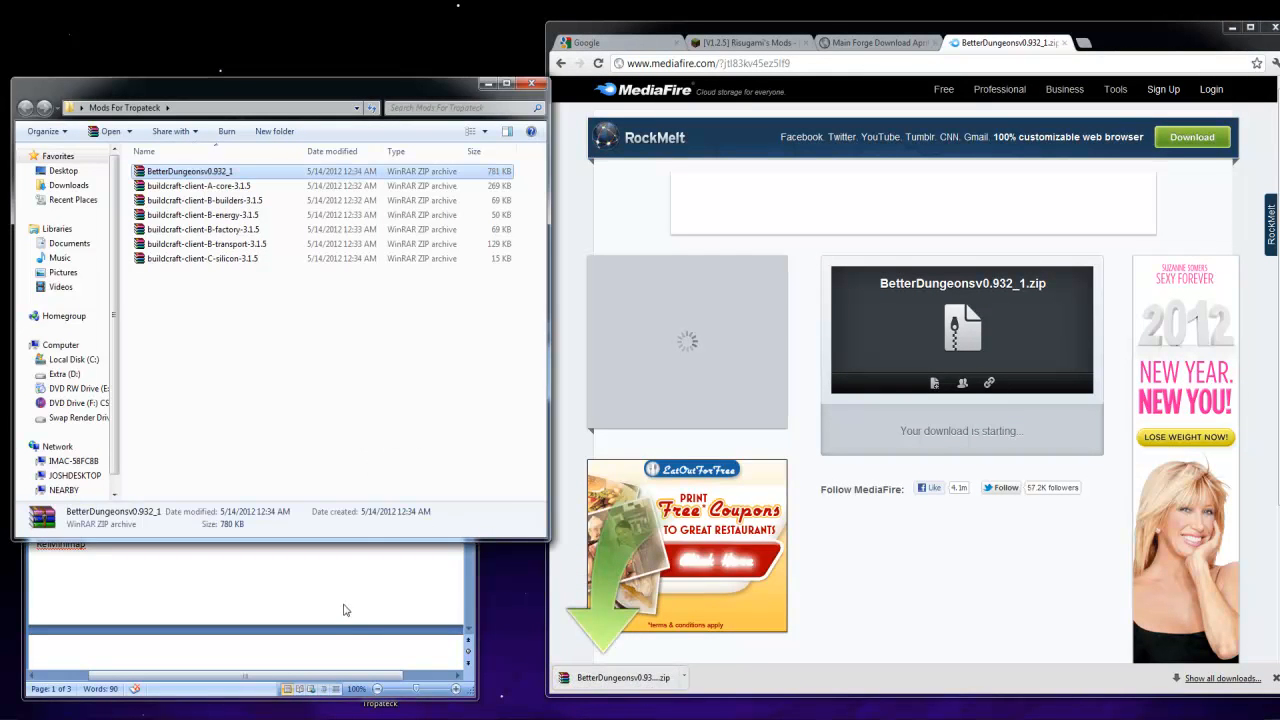
Open the Somnia forum topic from the Links To Mods document and close the Forge and Risugami's Mods pages
left_click(344, 613)
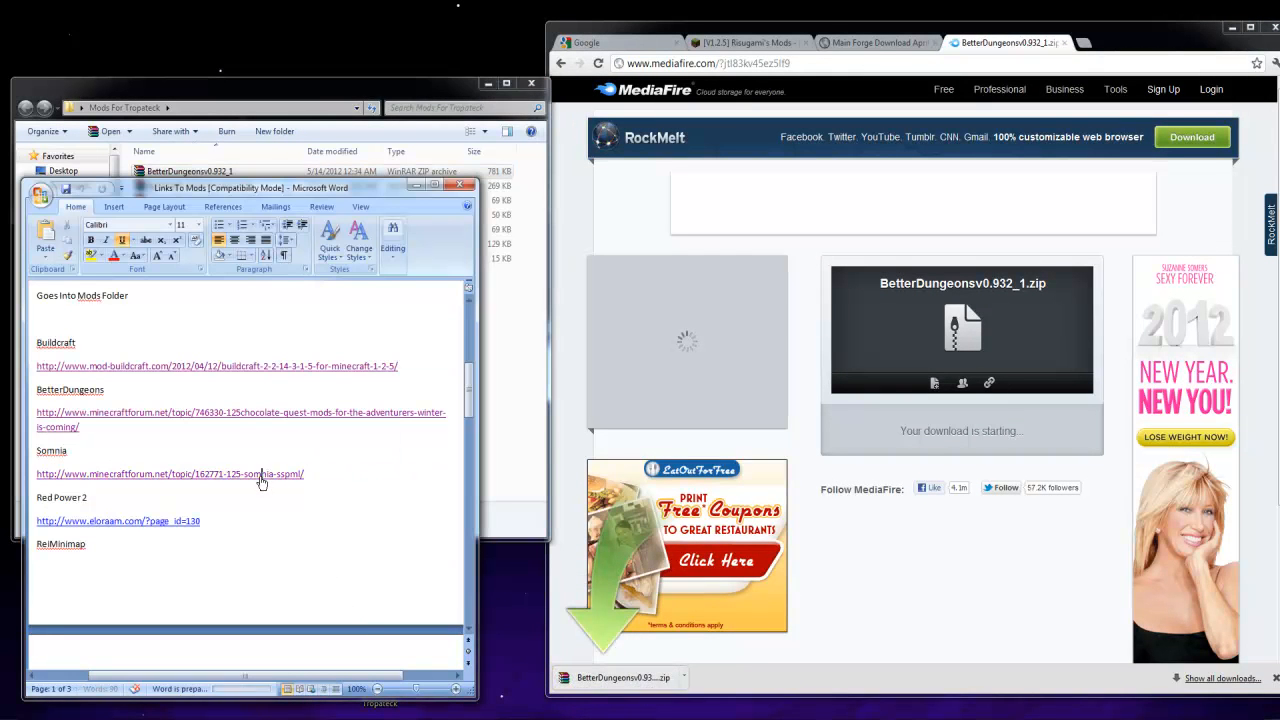
left_click(260, 476, "ctrl")
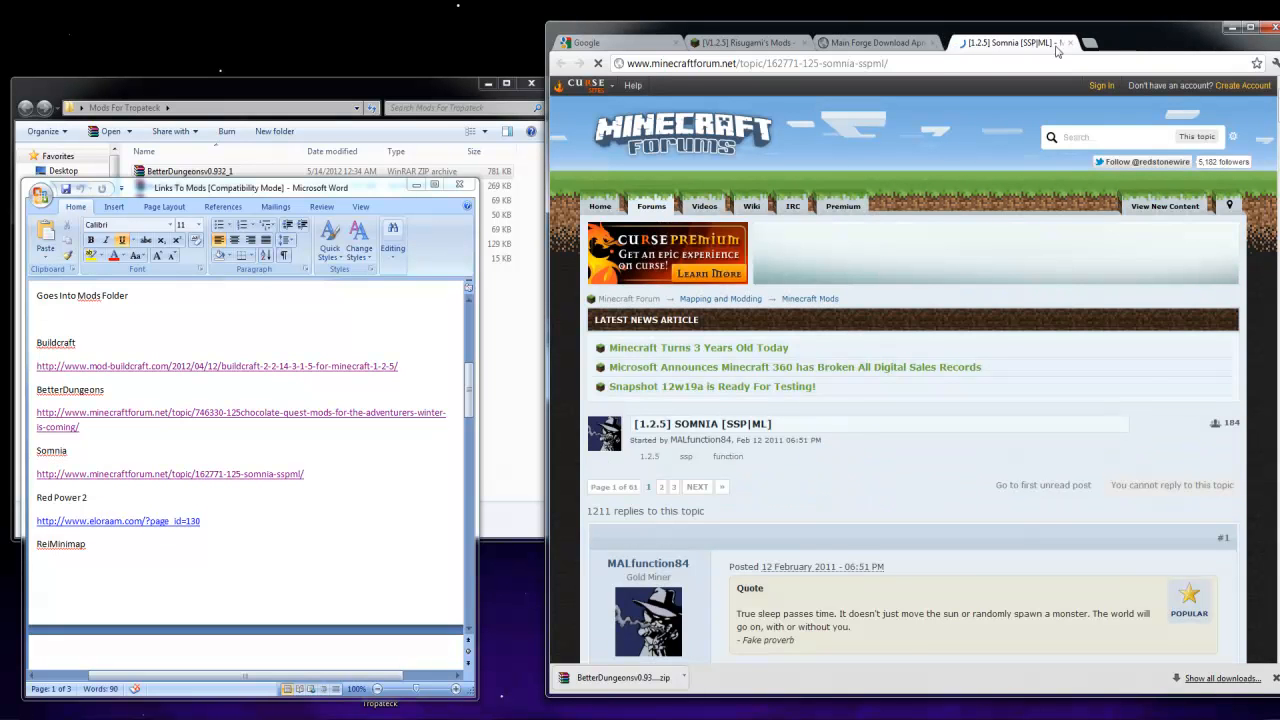
left_click(937, 43)
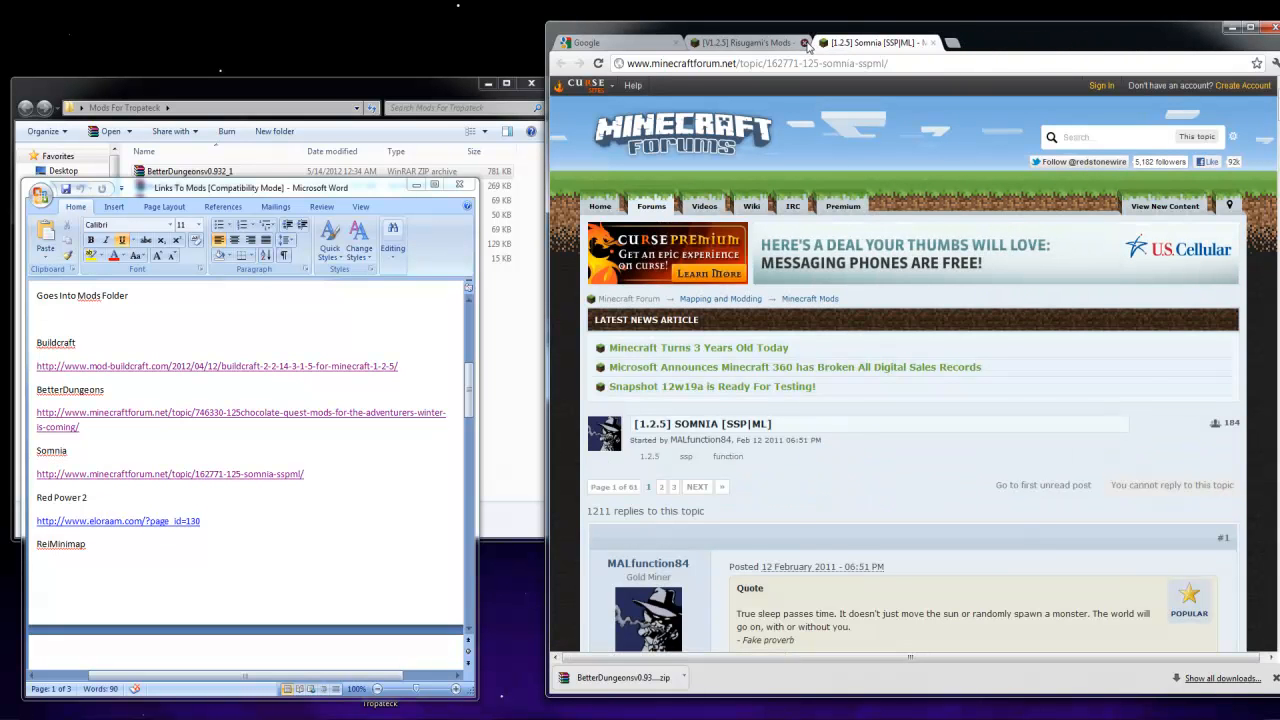
left_click(806, 43)
Download Somnia v24 for 1.2.5 through its adf.ly link and place the archive in the Mods For Tropateck folder
scroll(804, 497, "down", 3)
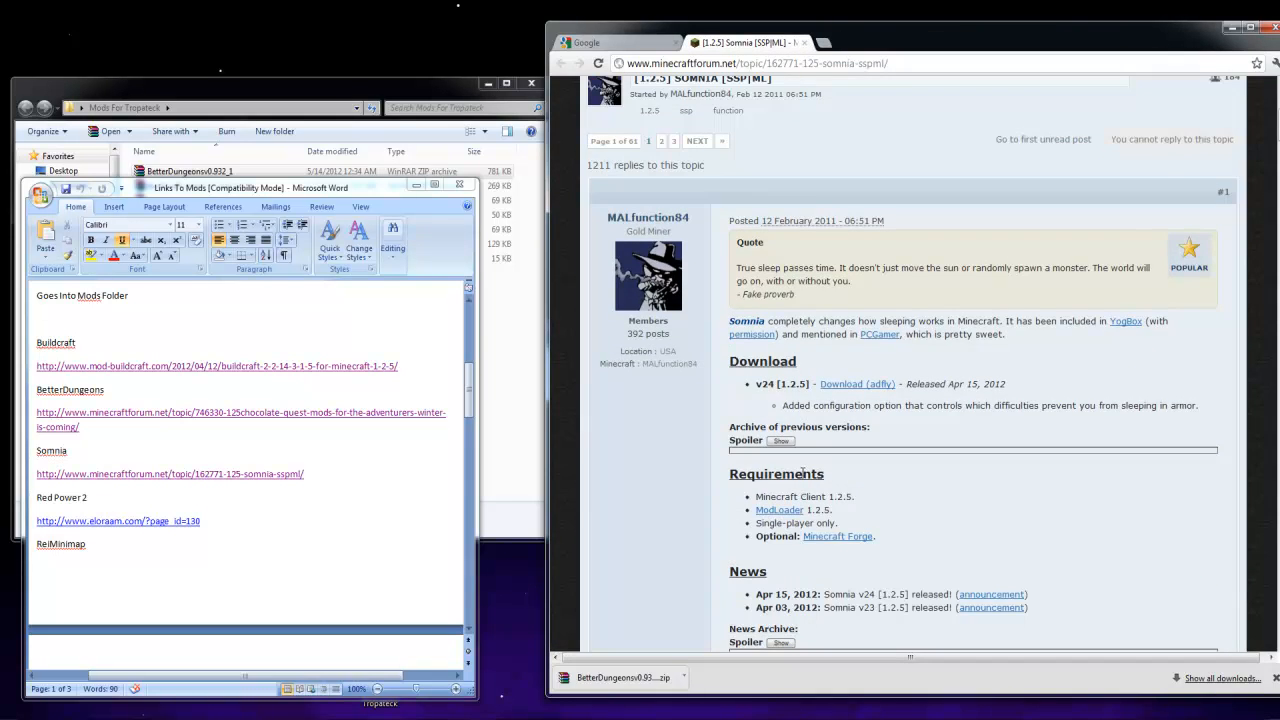
left_click(872, 386)
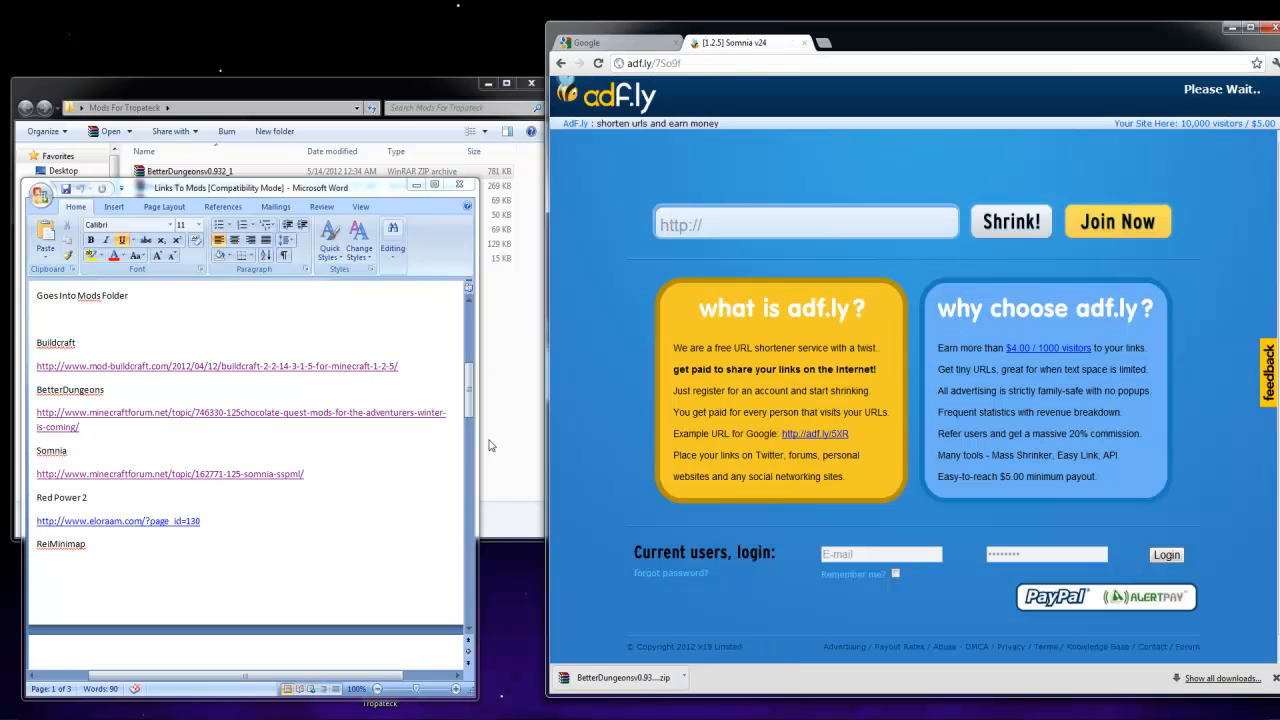
left_click(537, 352)
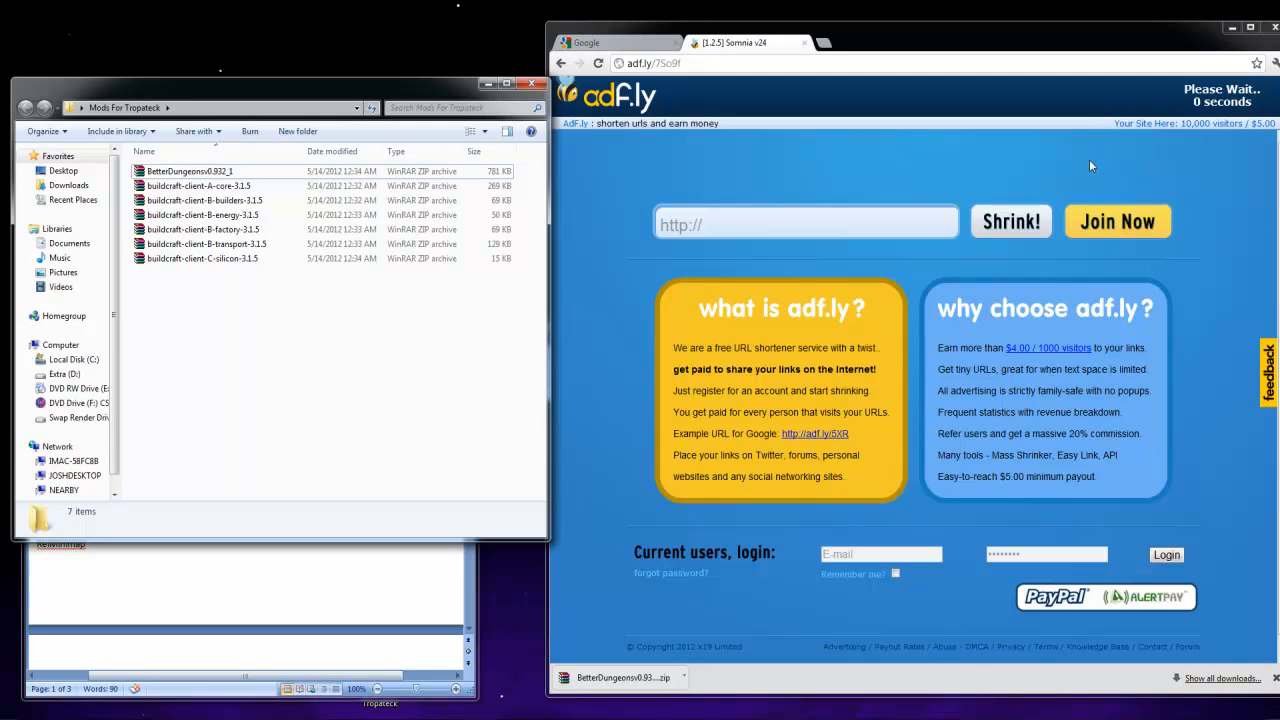
left_click(1205, 107)
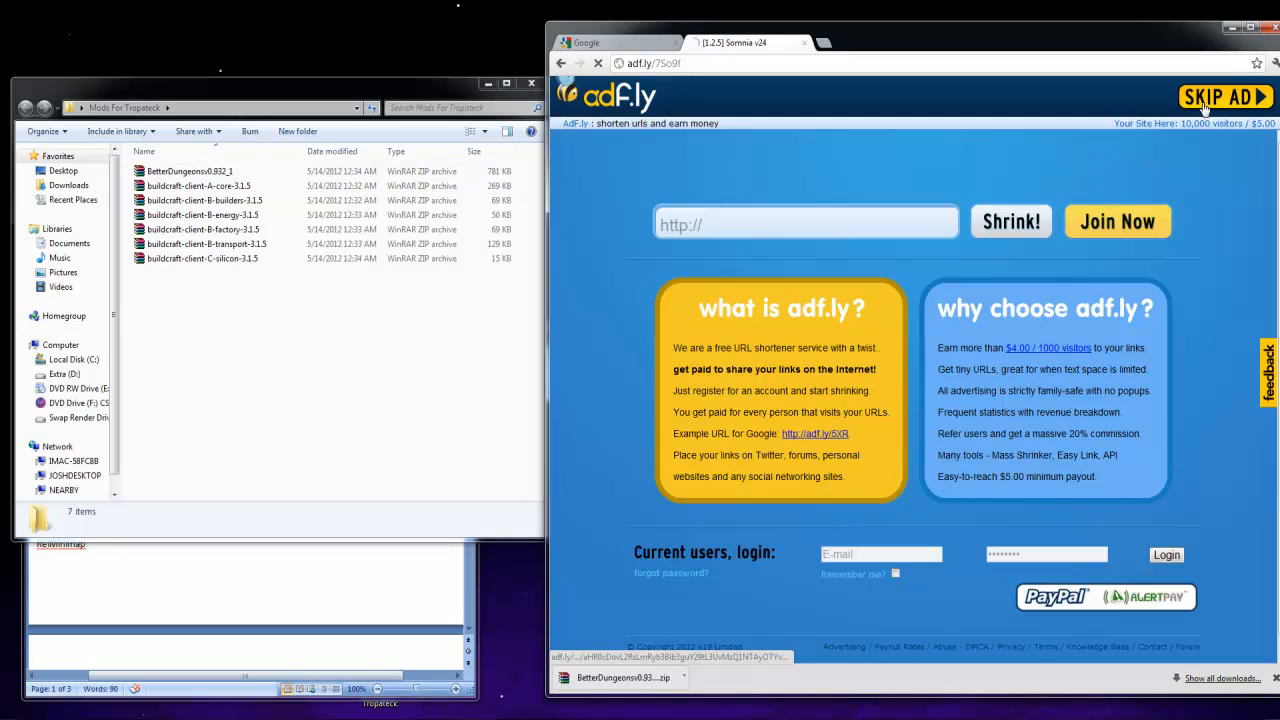
left_click_drag(650, 678, 405, 420)
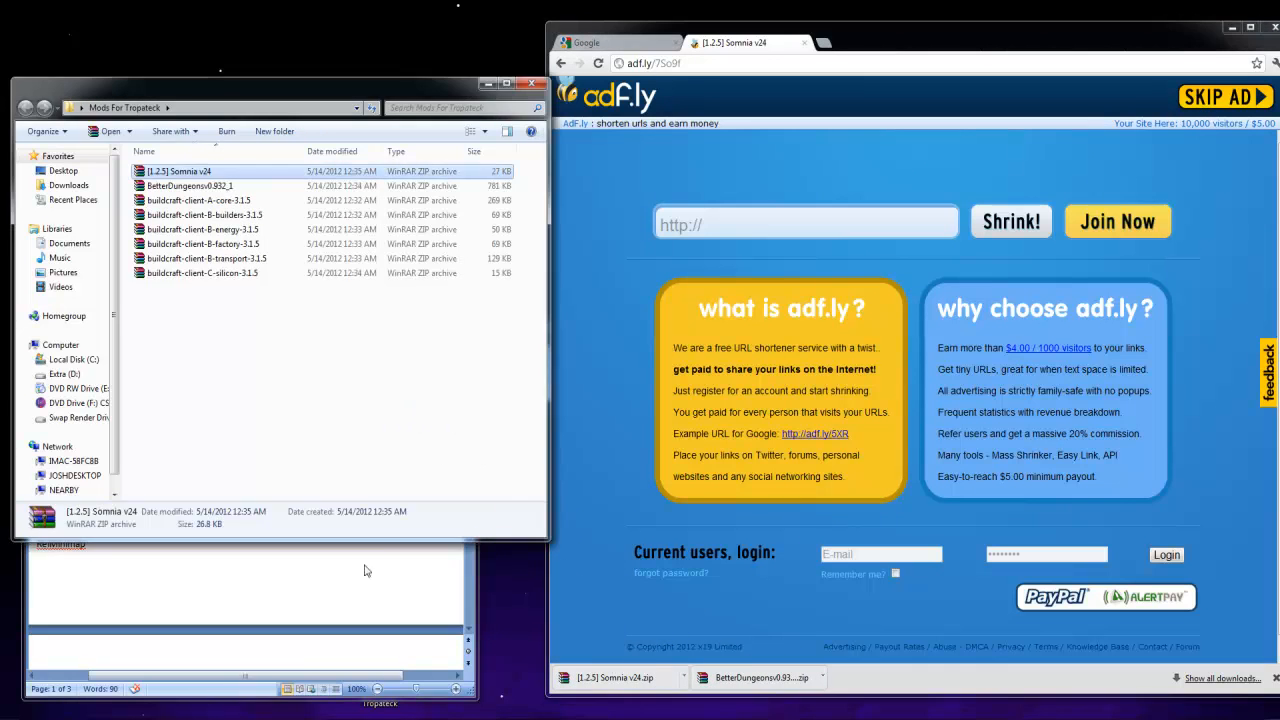
Open the Red Power 2 download page from the Links To Mods document and close the leftover Somnia adf.ly page
left_click(370, 556)
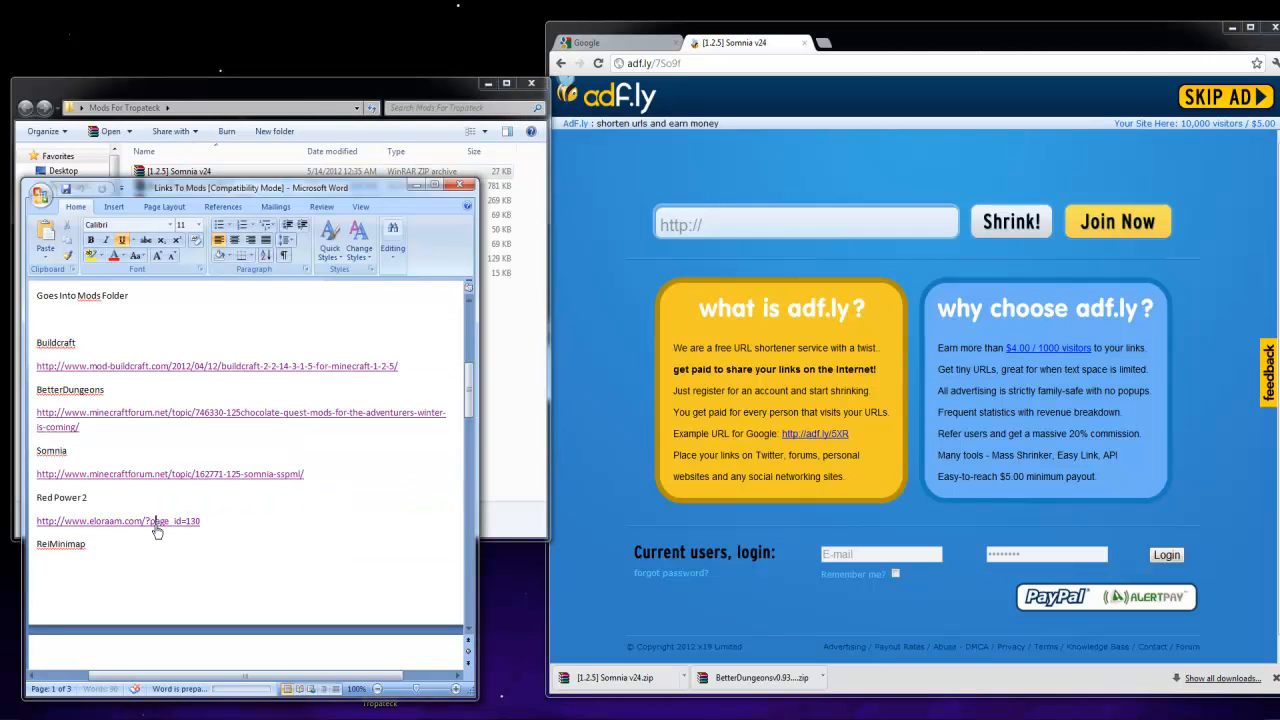
left_click(155, 523, "ctrl")
left_click(728, 47)
left_click(806, 43)
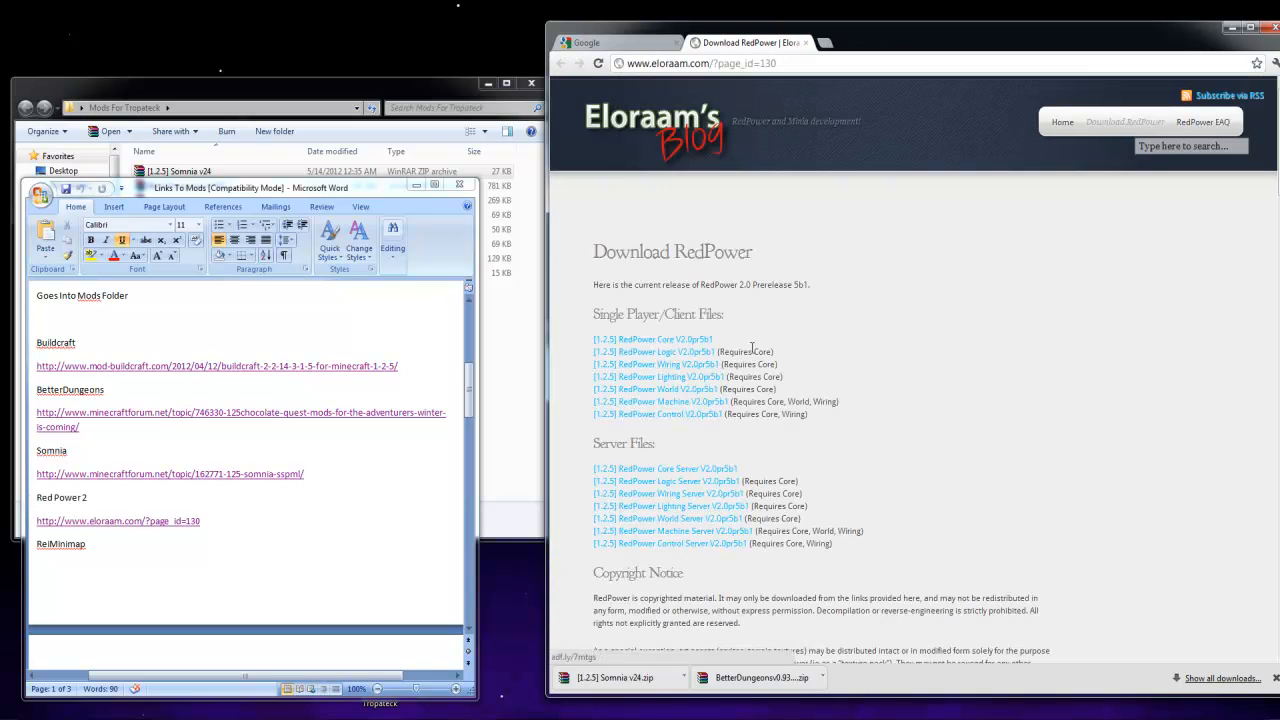
Download the RedPower Core V2.0pr5b1 client file into the Mods For Tropateck folder and return to the RedPower download list
left_click(689, 341)
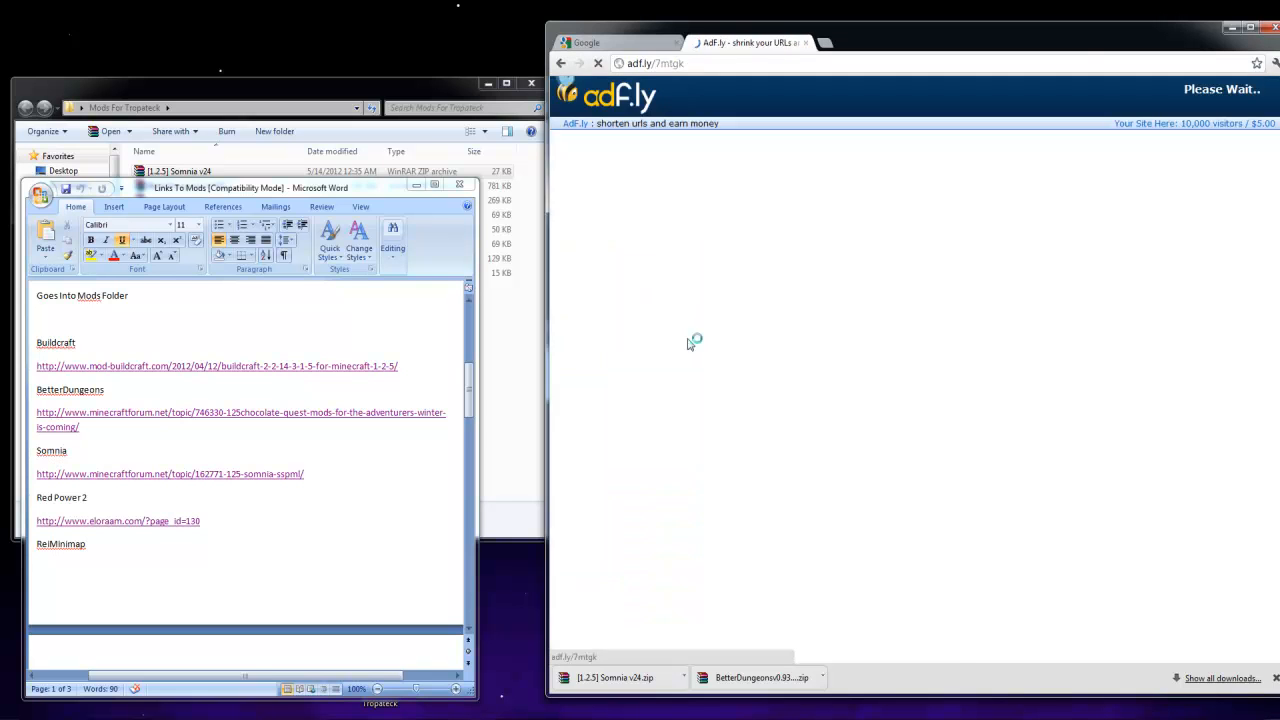
left_click(529, 330)
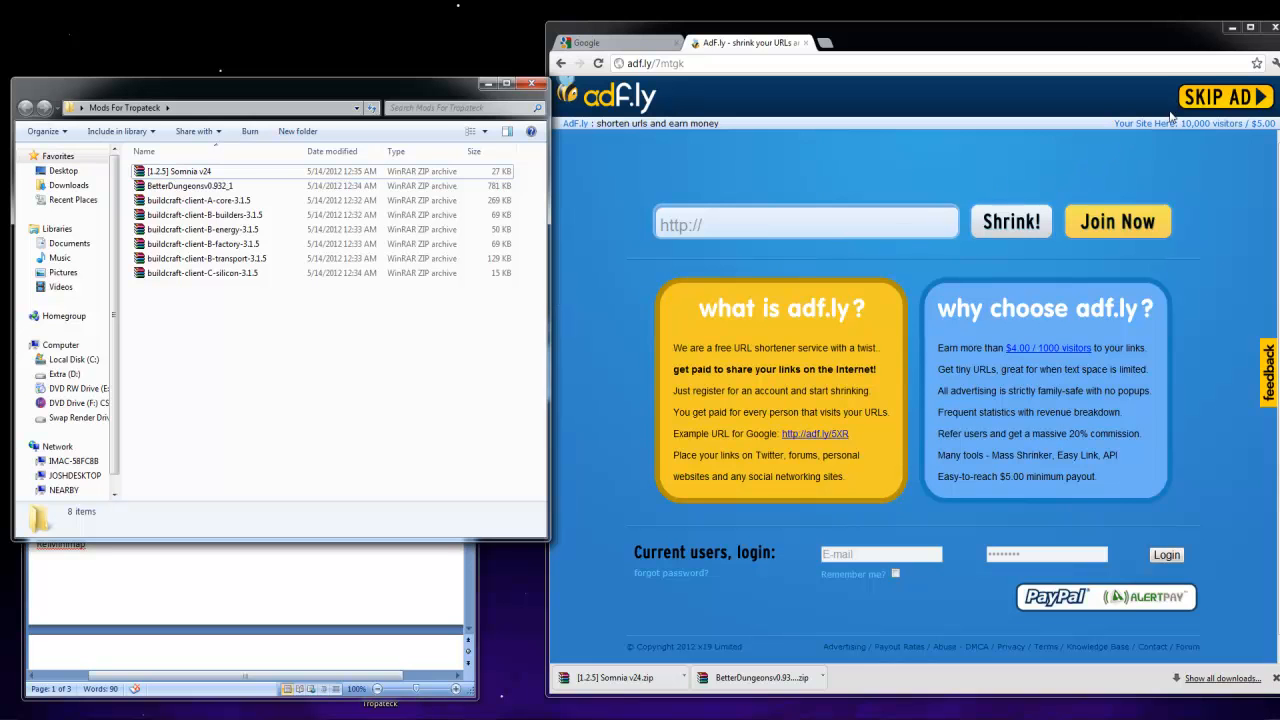
left_click(1222, 97)
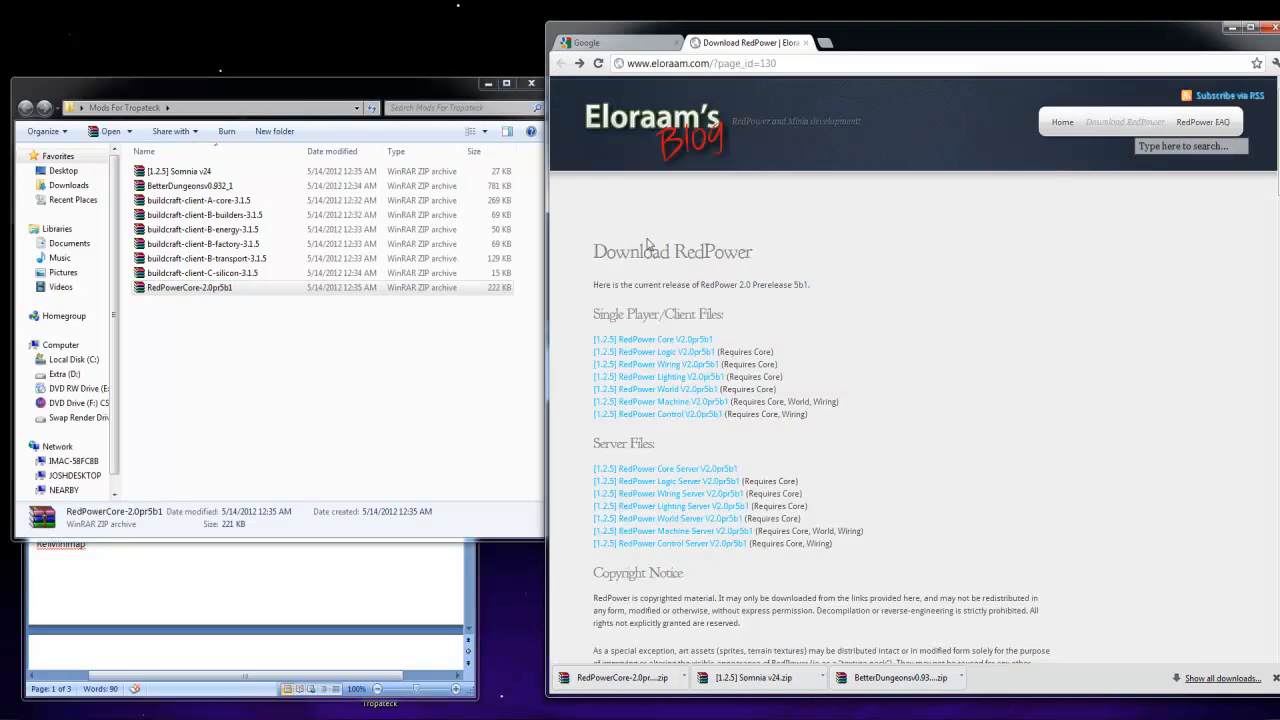
Download the RedPower Logic V2.0pr5b1 client file through its adf.ly page and place it in the Mods For Tropateck folder
left_click(658, 355)
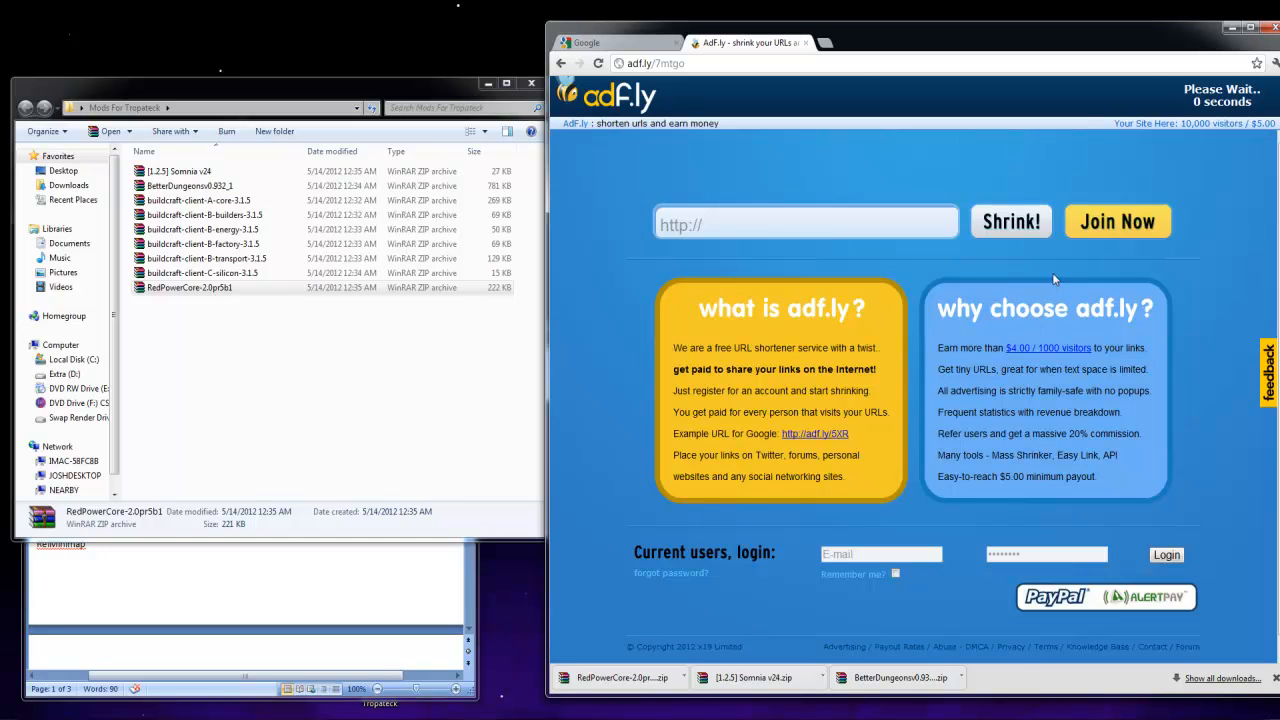
left_click(1216, 100)
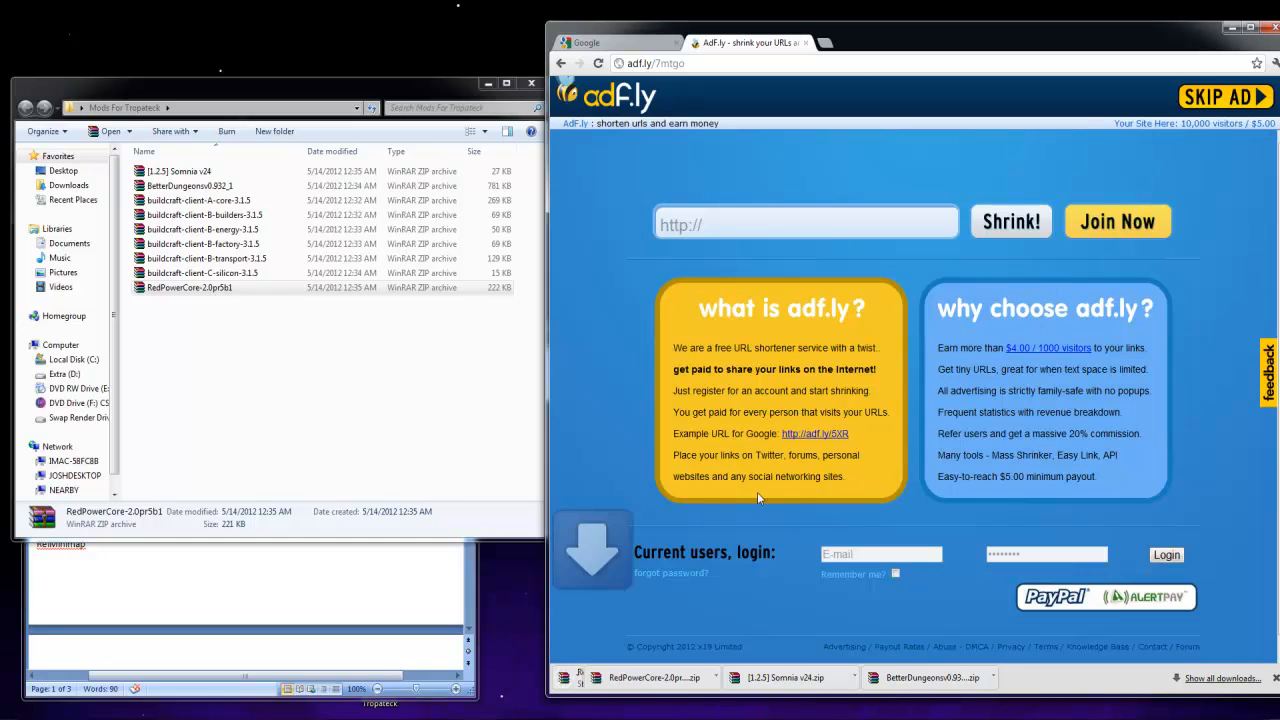
left_click_drag(620, 677, 371, 428)
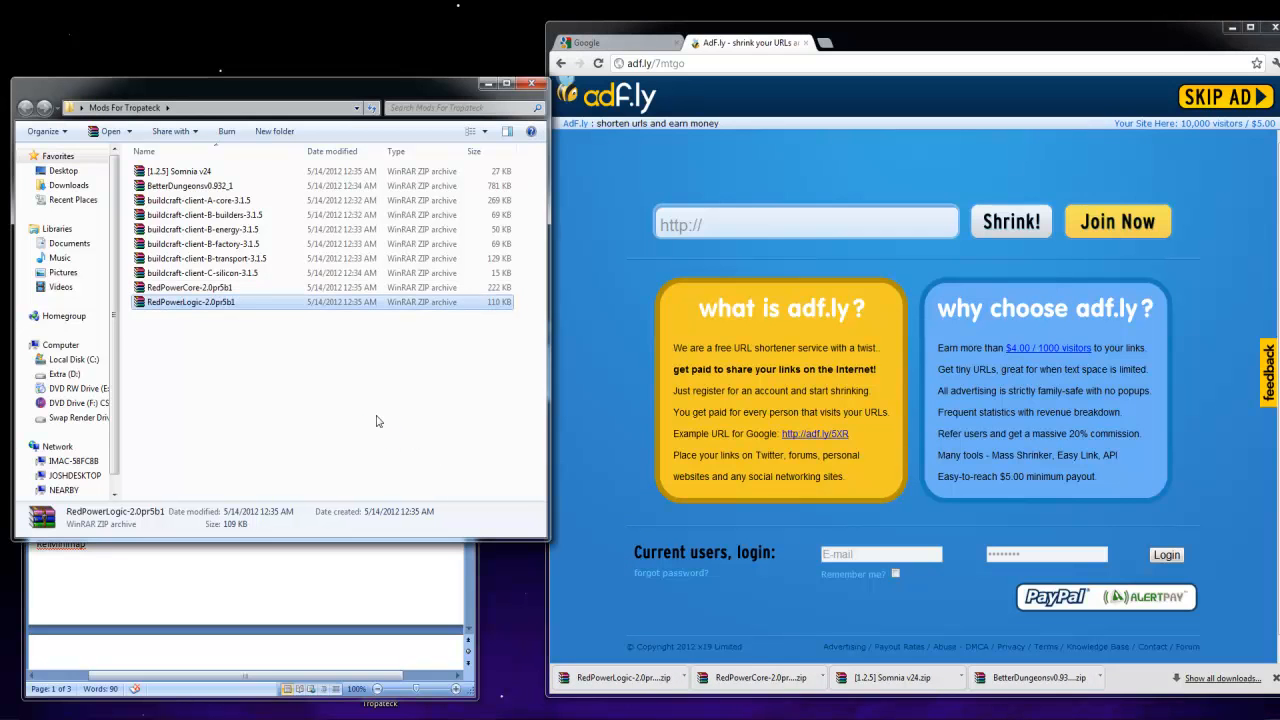
Download the RedPower Wiring V2.0pr5b1 client file from the RedPower list and place it in the Mods For Tropateck folder
left_click(561, 63)
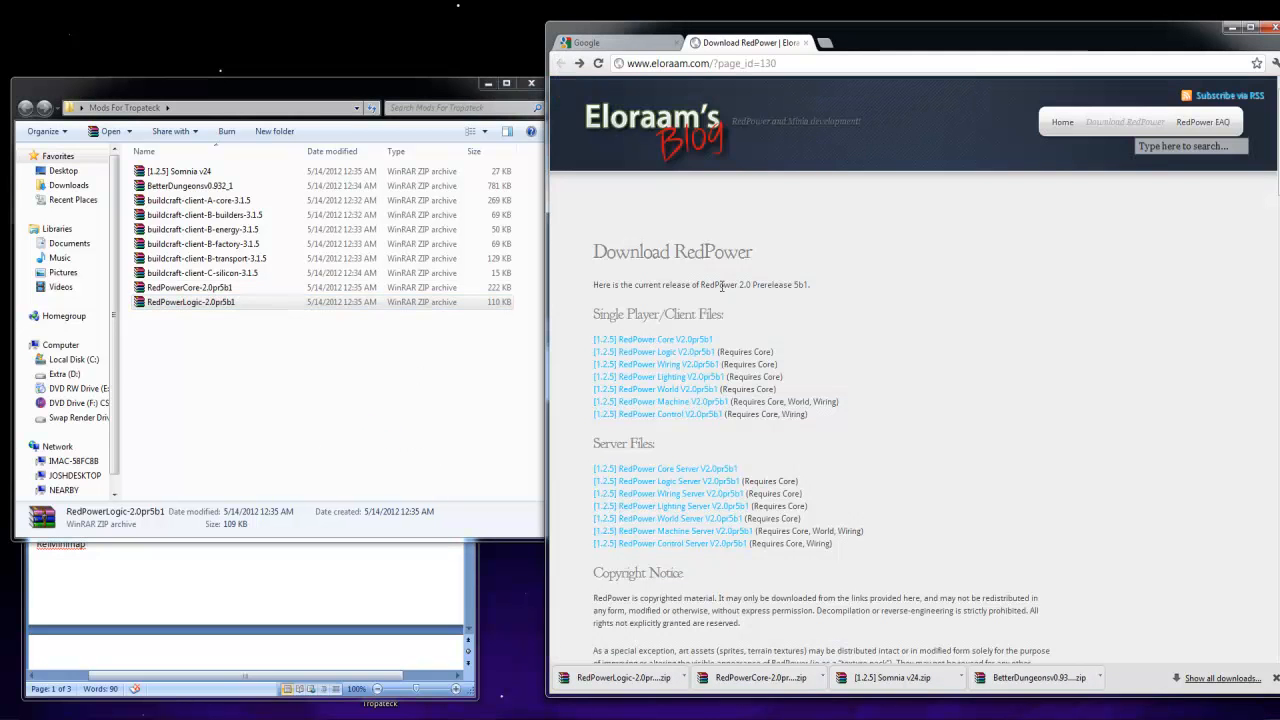
left_click(706, 367)
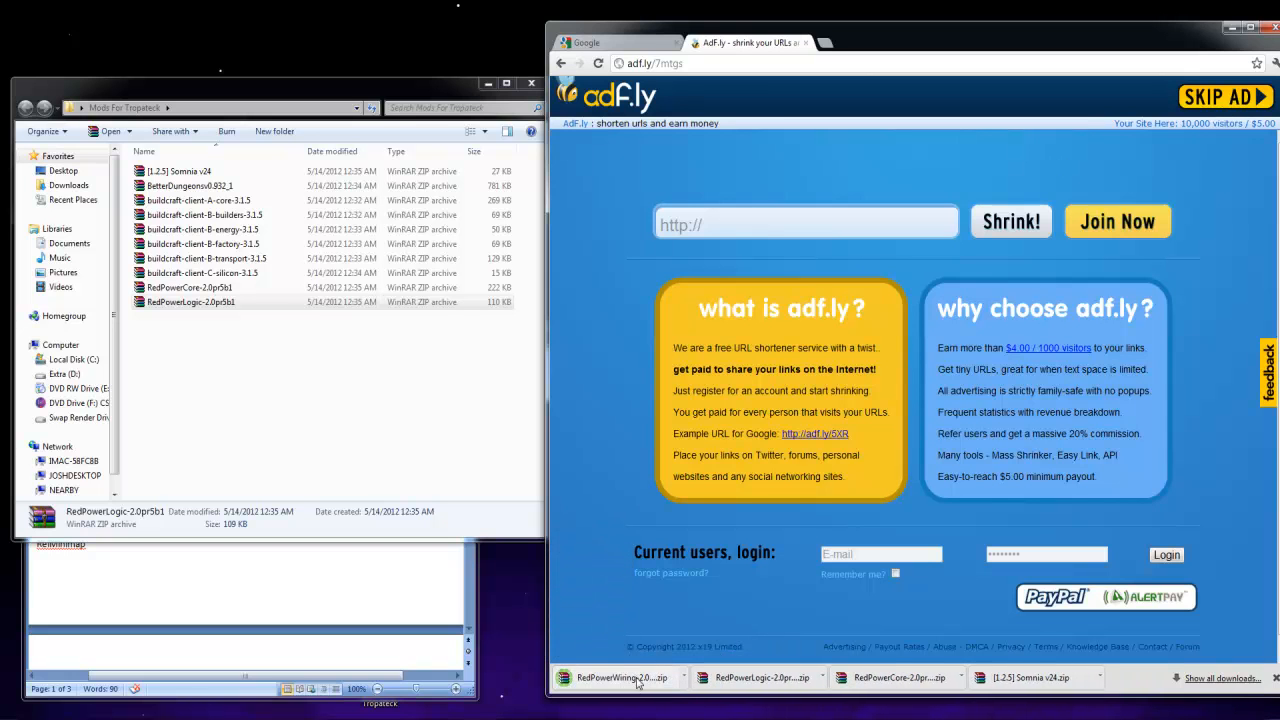
left_click_drag(637, 679, 375, 438)
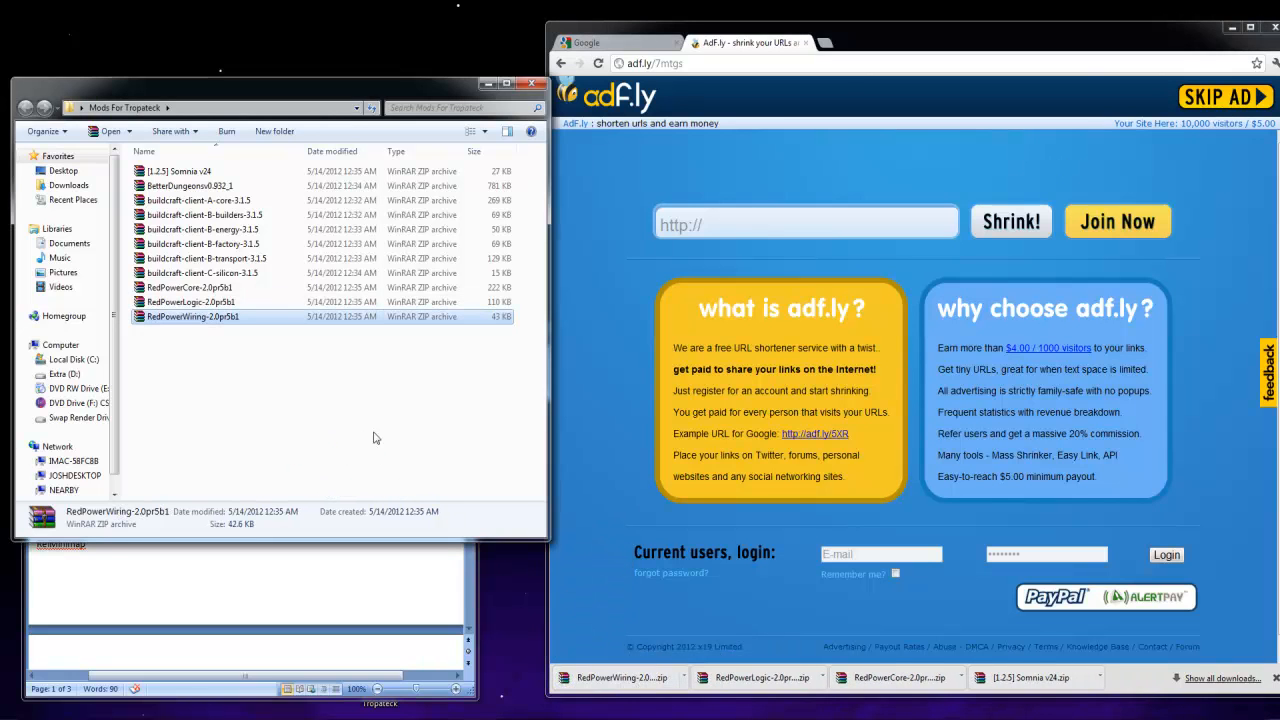
Download the RedPower Lighting V2.0pr5b1 client file through its adf.ly page and place it in the Mods For Tropateck folder
left_click(561, 64)
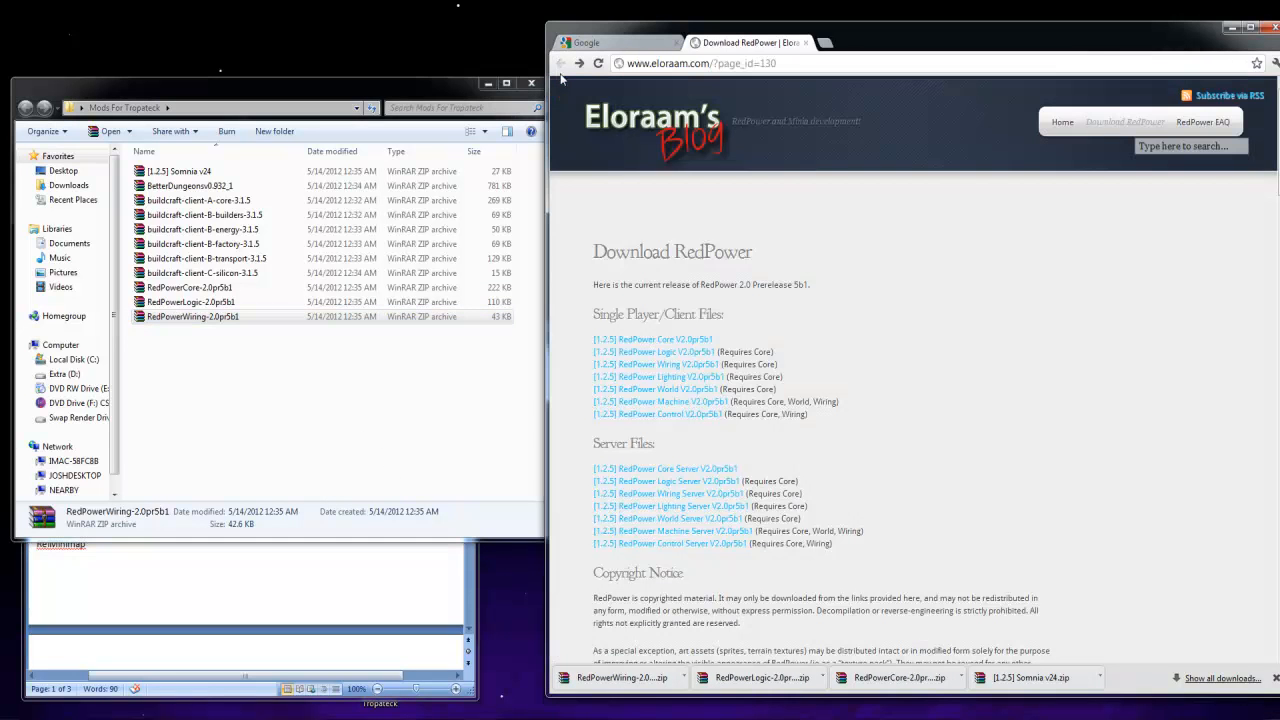
left_click(664, 386)
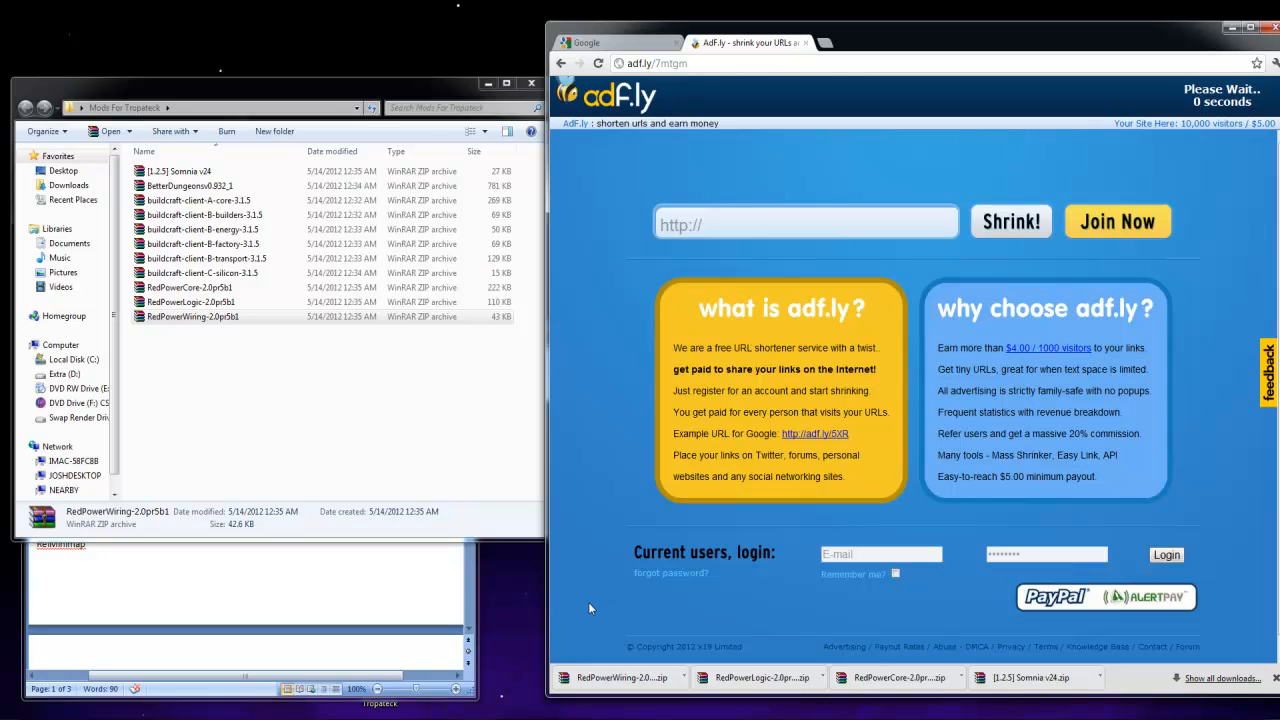
left_click(1243, 104)
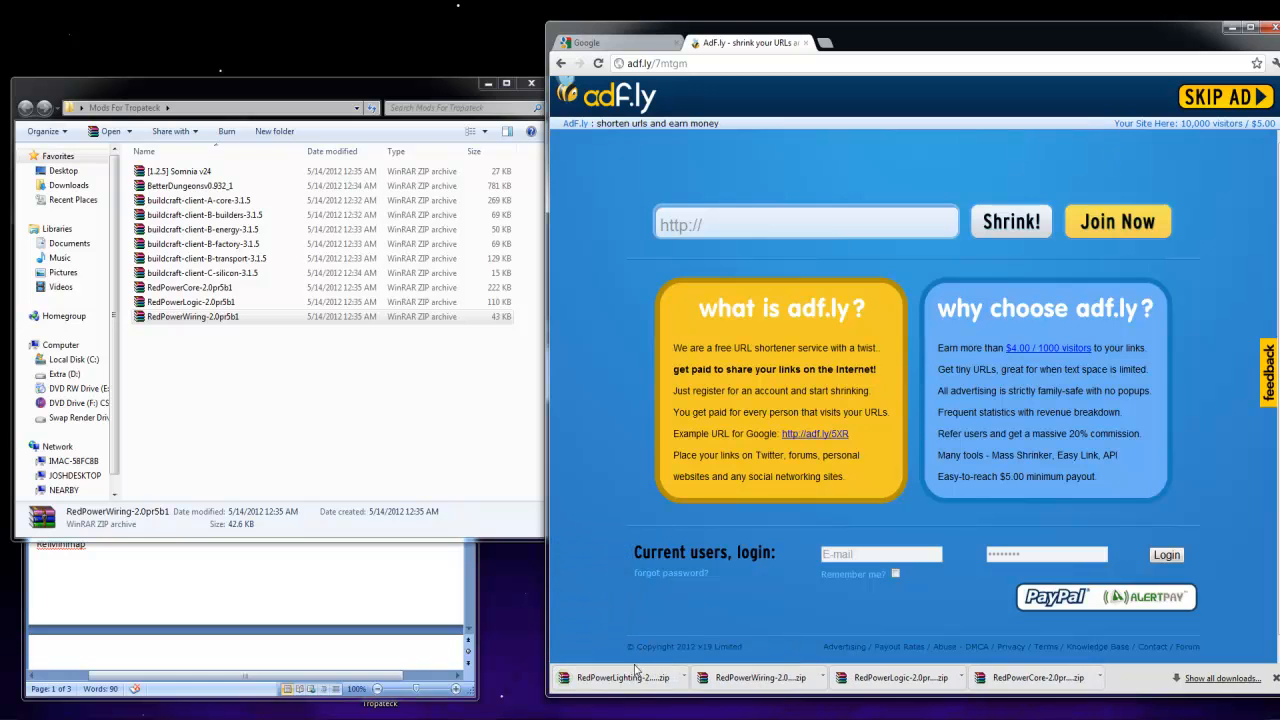
left_click_drag(626, 688, 443, 404)
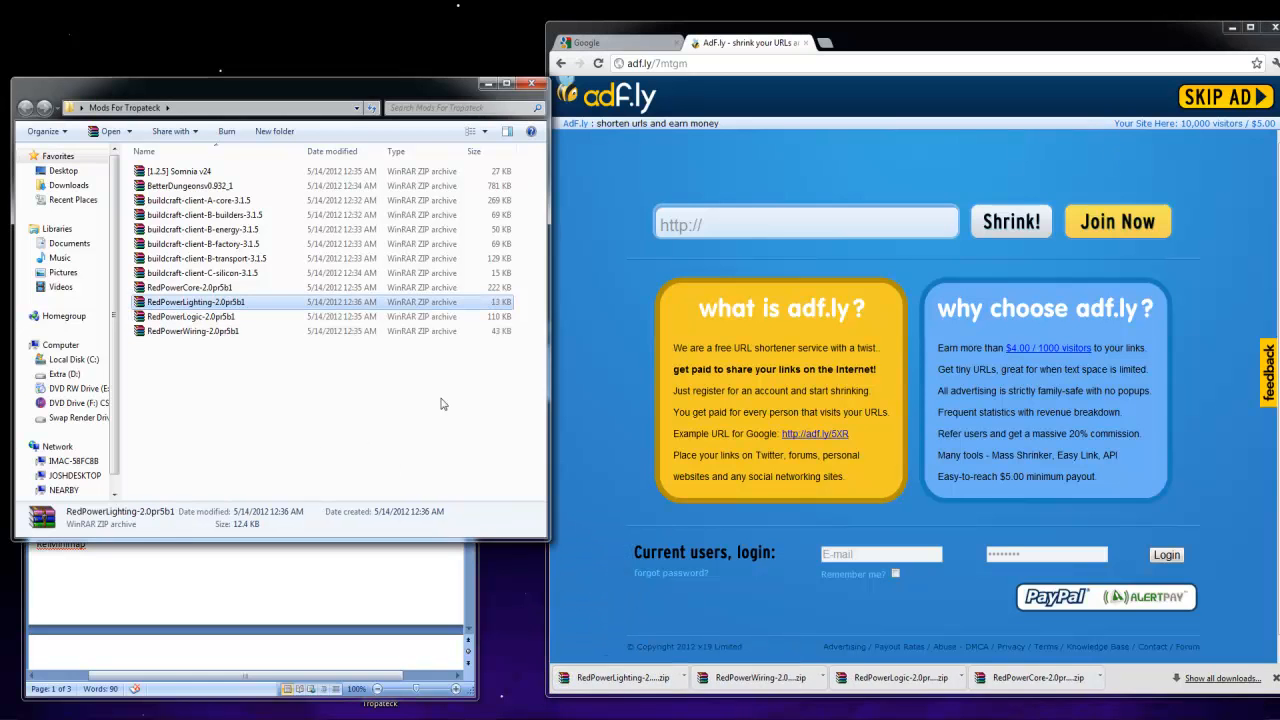
Download the RedPower World V2.0pr5b1 client file through its adf.ly page and place it in the Mods For Tropateck folder
left_click(563, 63)
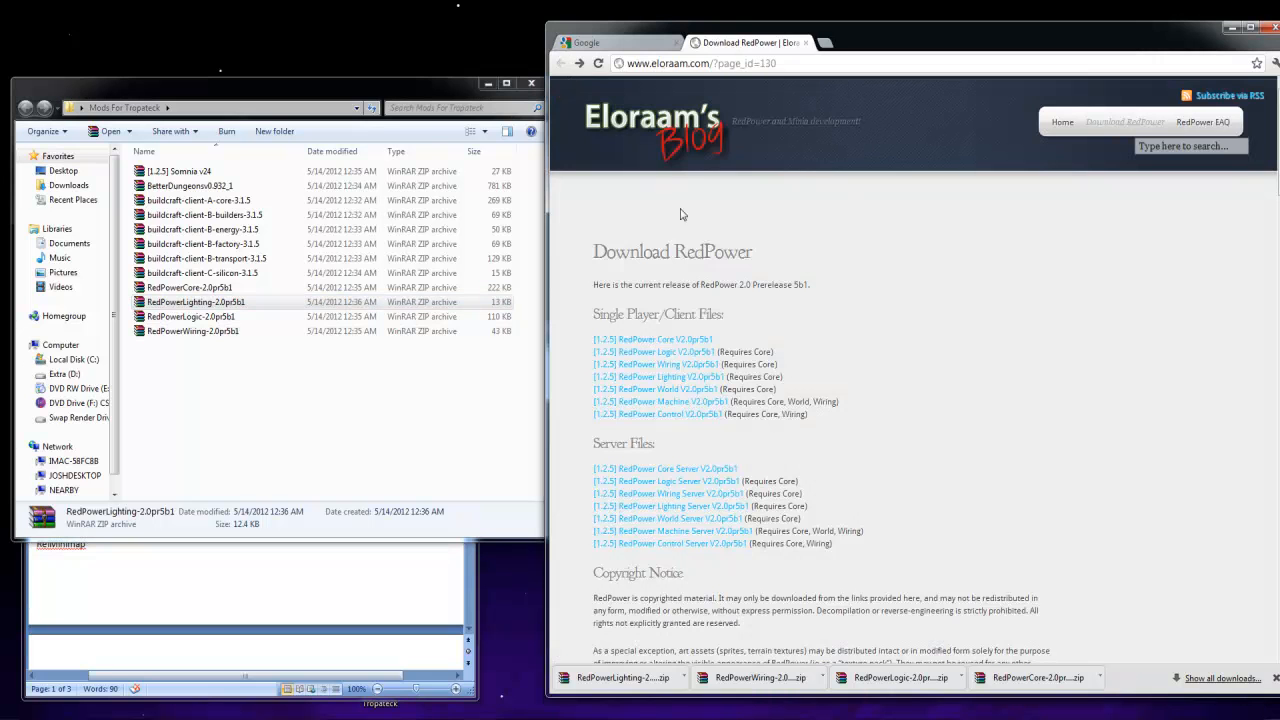
left_click(686, 390)
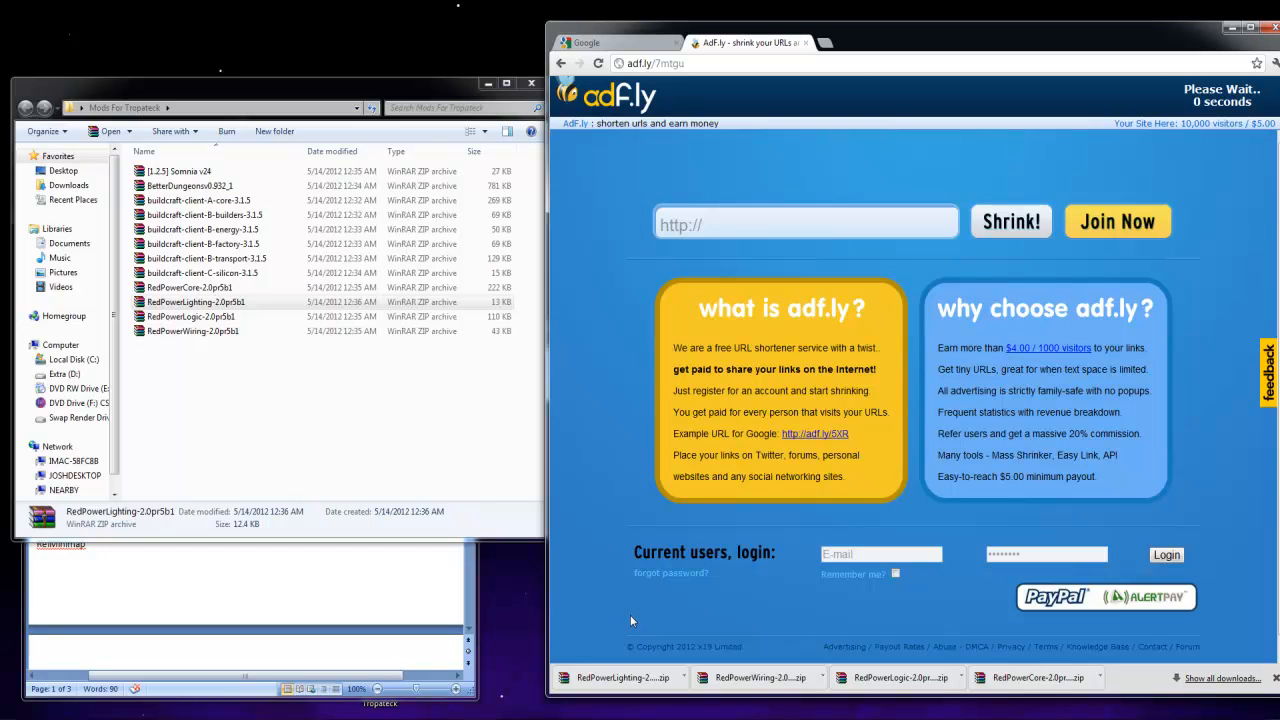
left_click(1214, 99)
left_click_drag(654, 680, 440, 385)
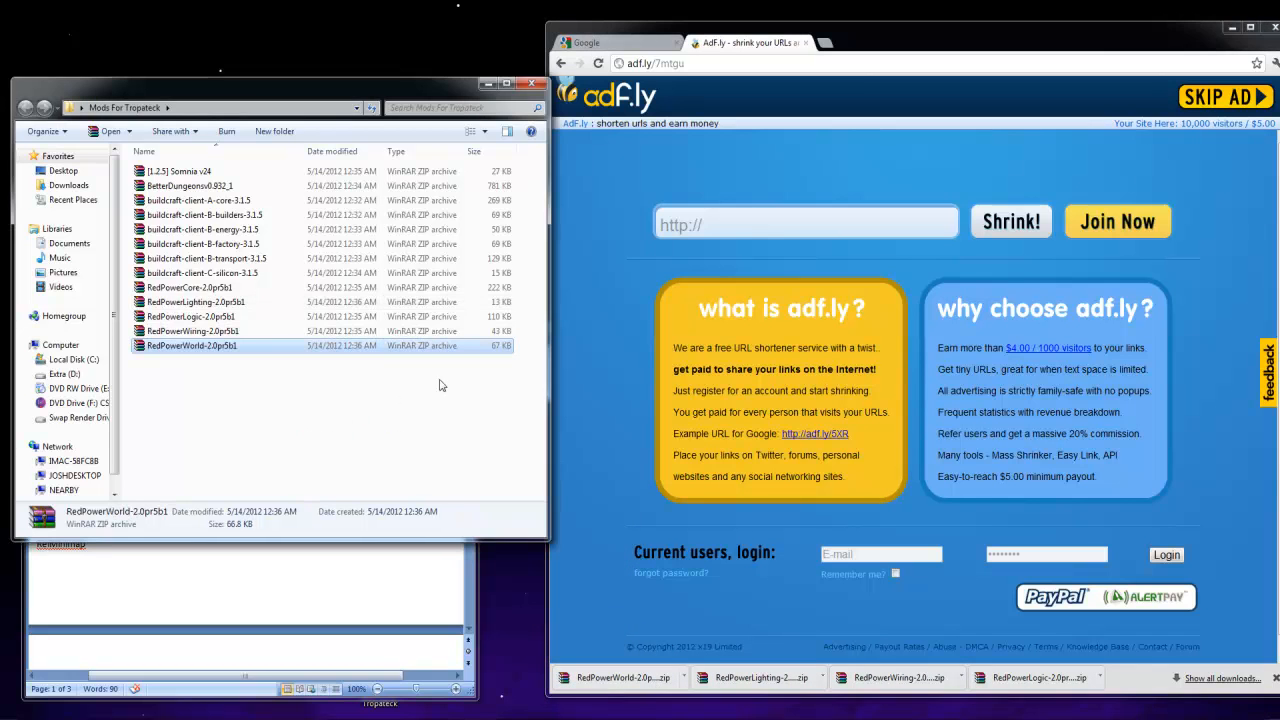
Download the RedPower Machine V2.0pr5b1 client file through its adf.ly page and place it in the Mods For Tropateck folder
left_click(561, 63)
left_click(670, 408)
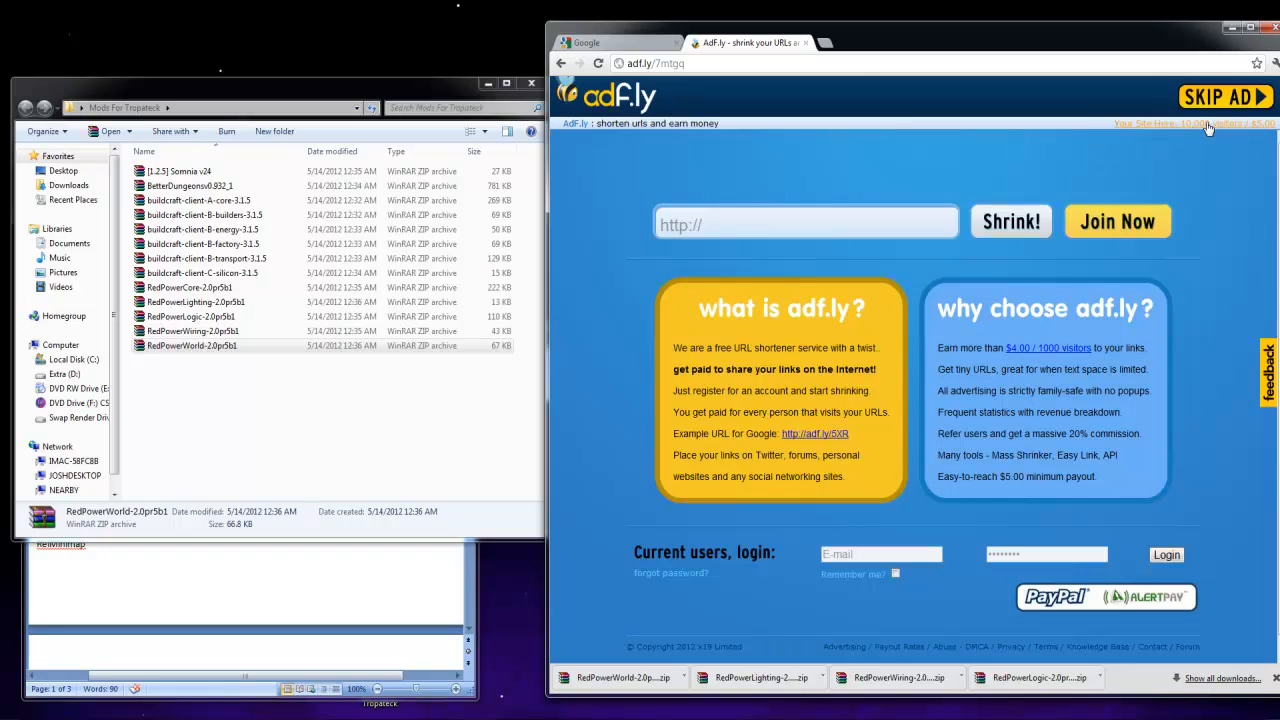
left_click(1202, 100)
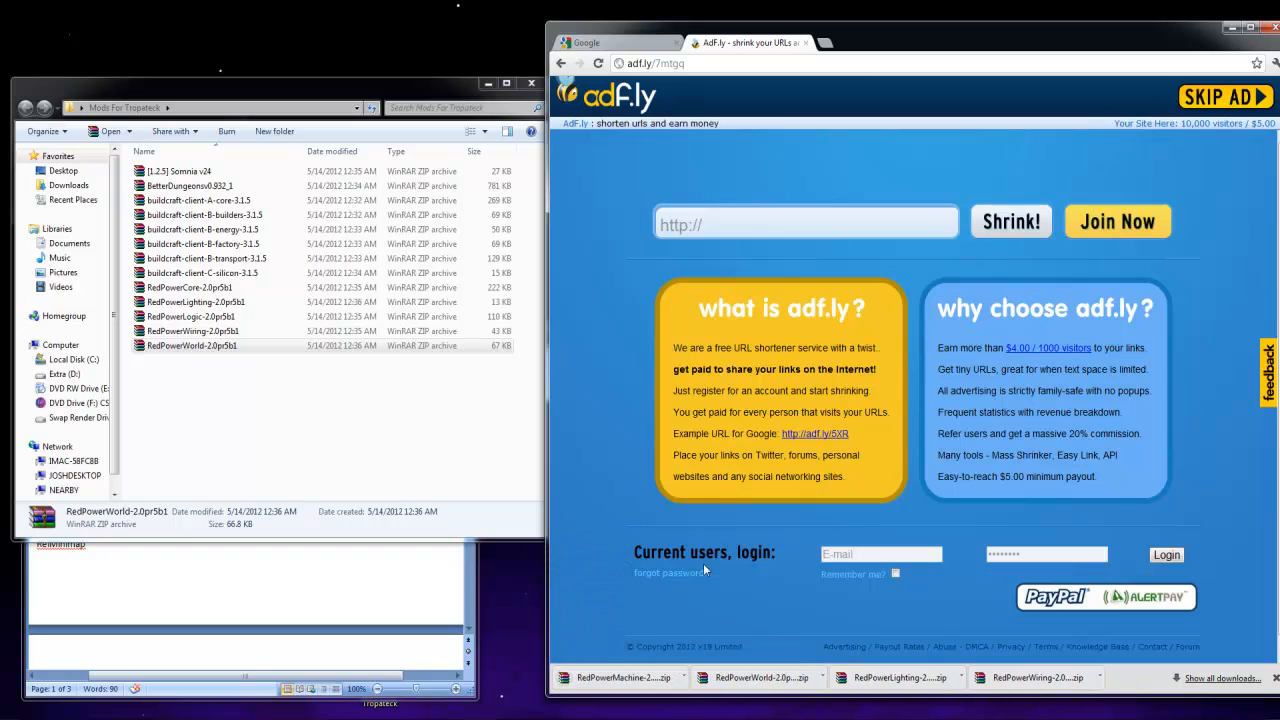
left_click_drag(645, 683, 337, 480)
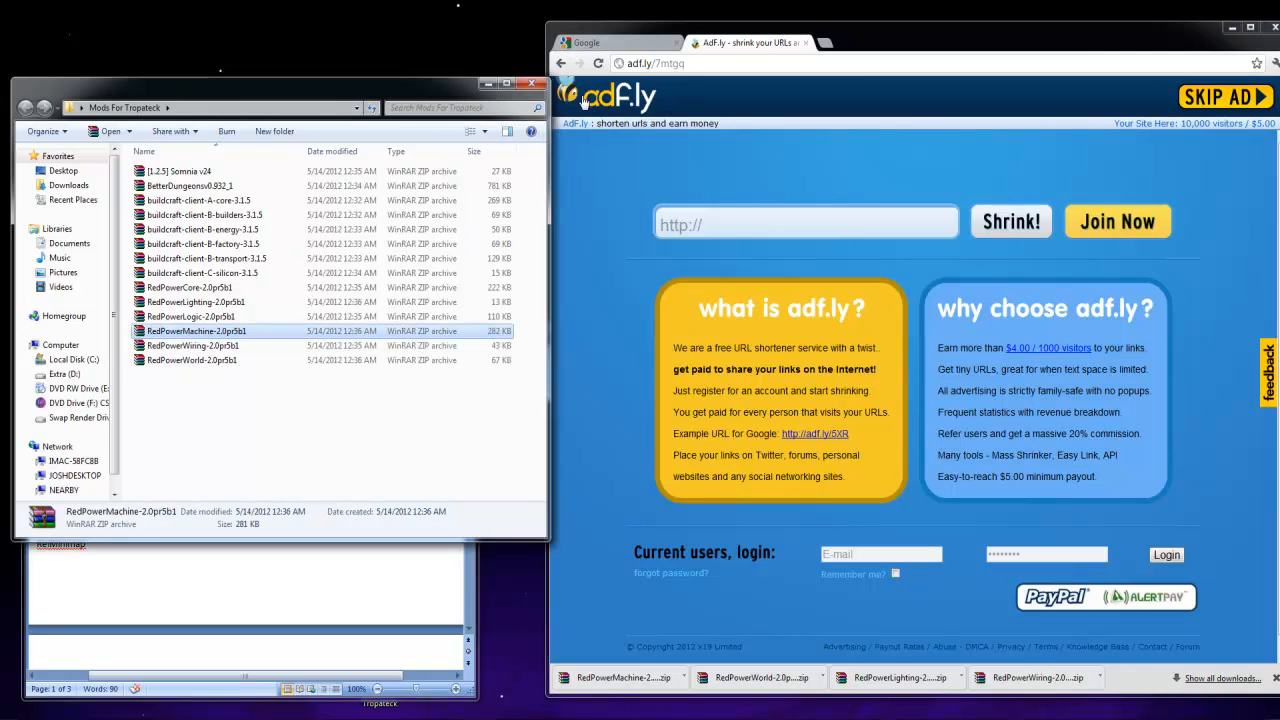
Download the RedPower Control V2.0pr5b1 client file into the Mods For Tropateck folder and return to the RedPower download list
left_click(560, 64)
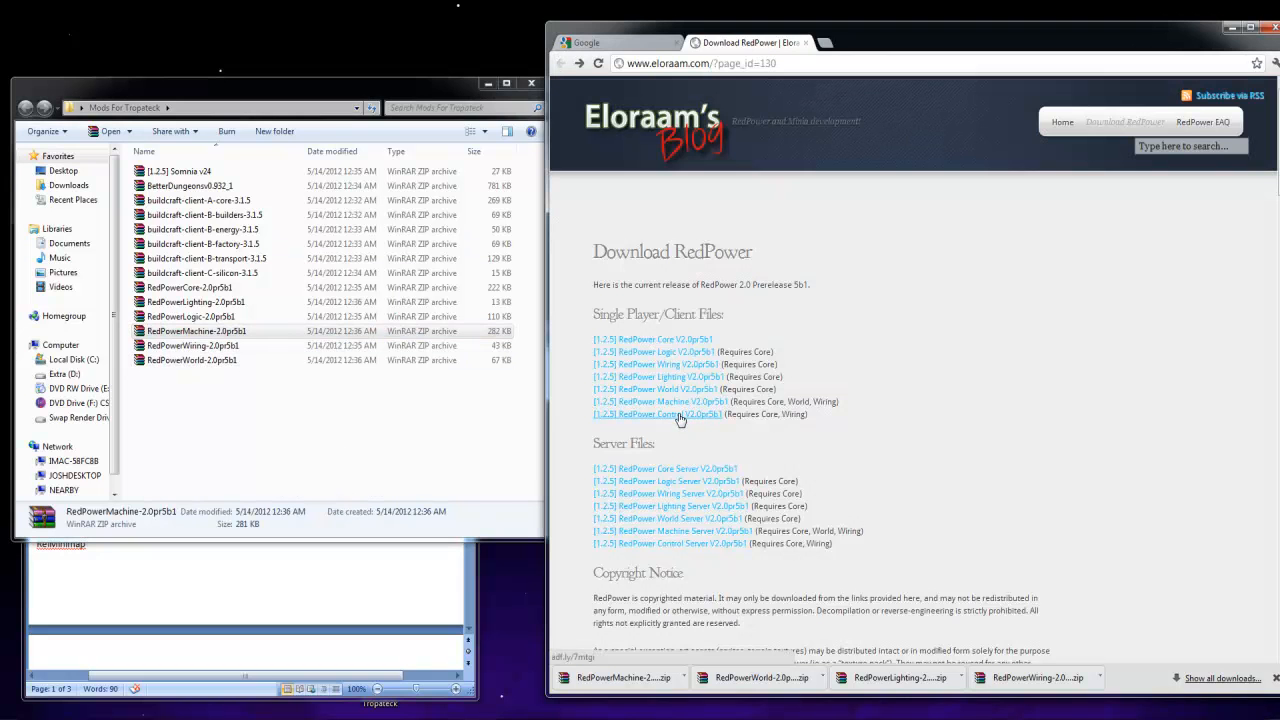
left_click(679, 415)
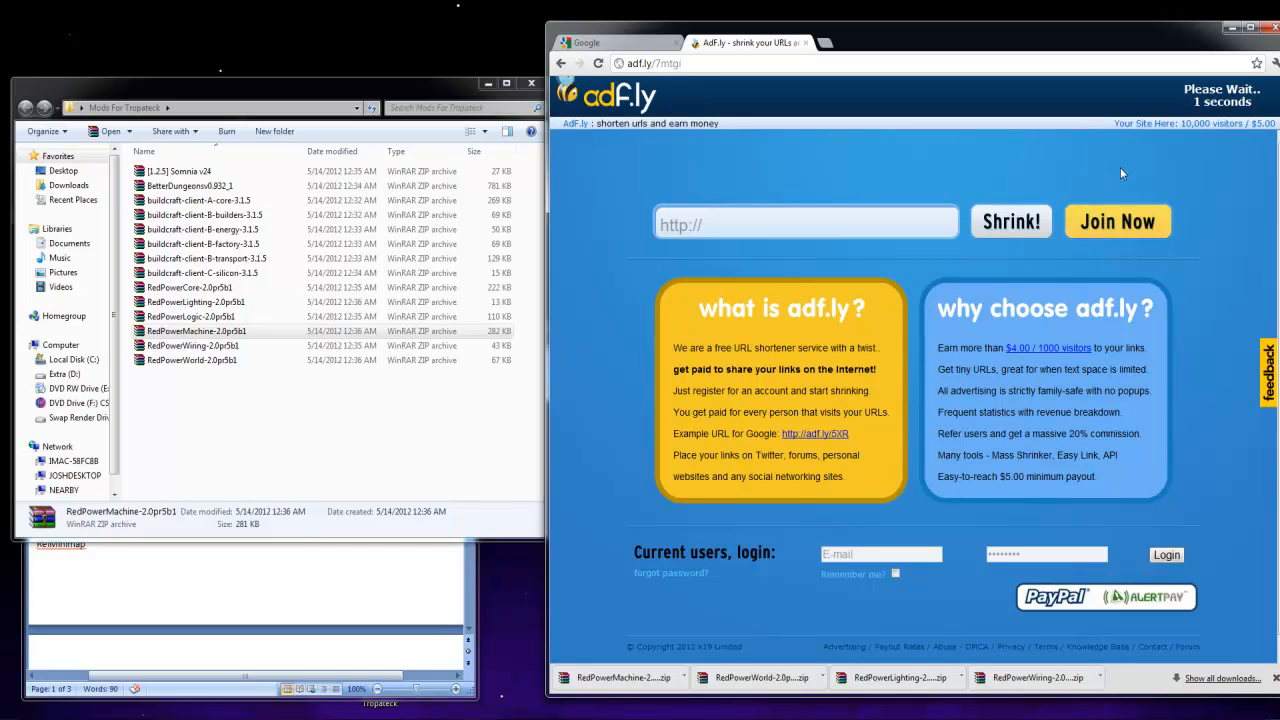
left_click(1188, 97)
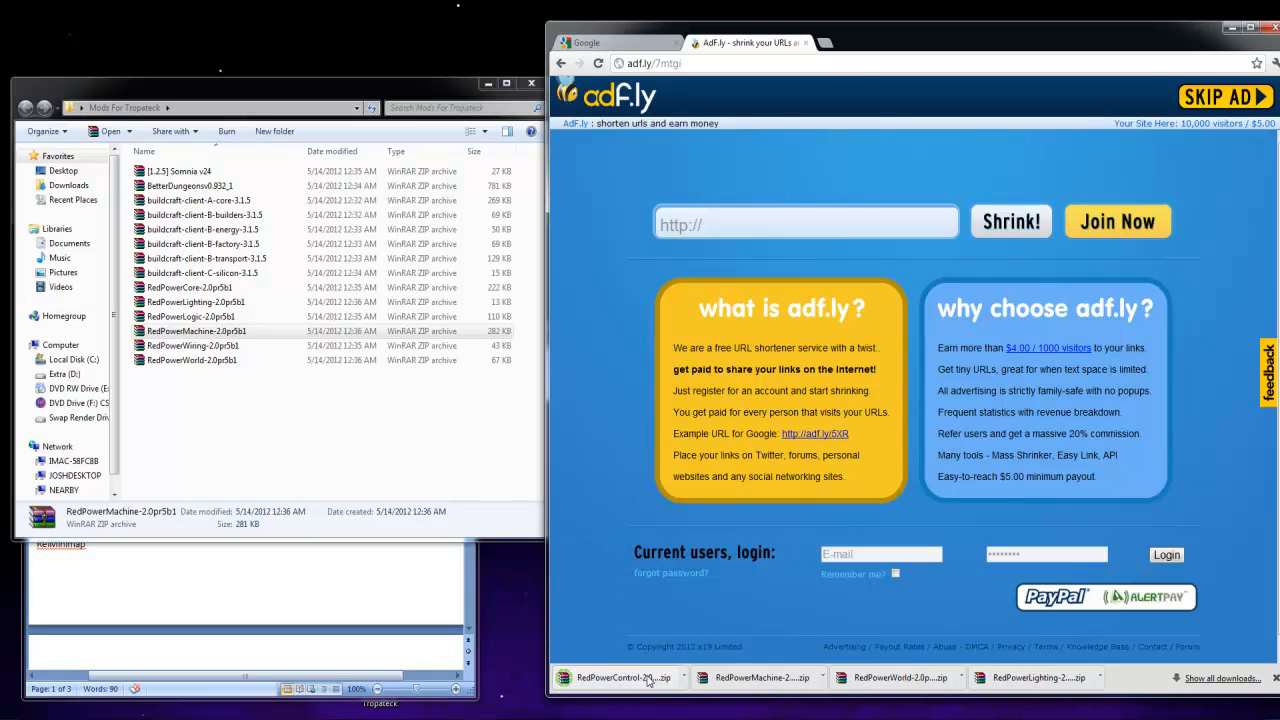
left_click_drag(638, 680, 409, 466)
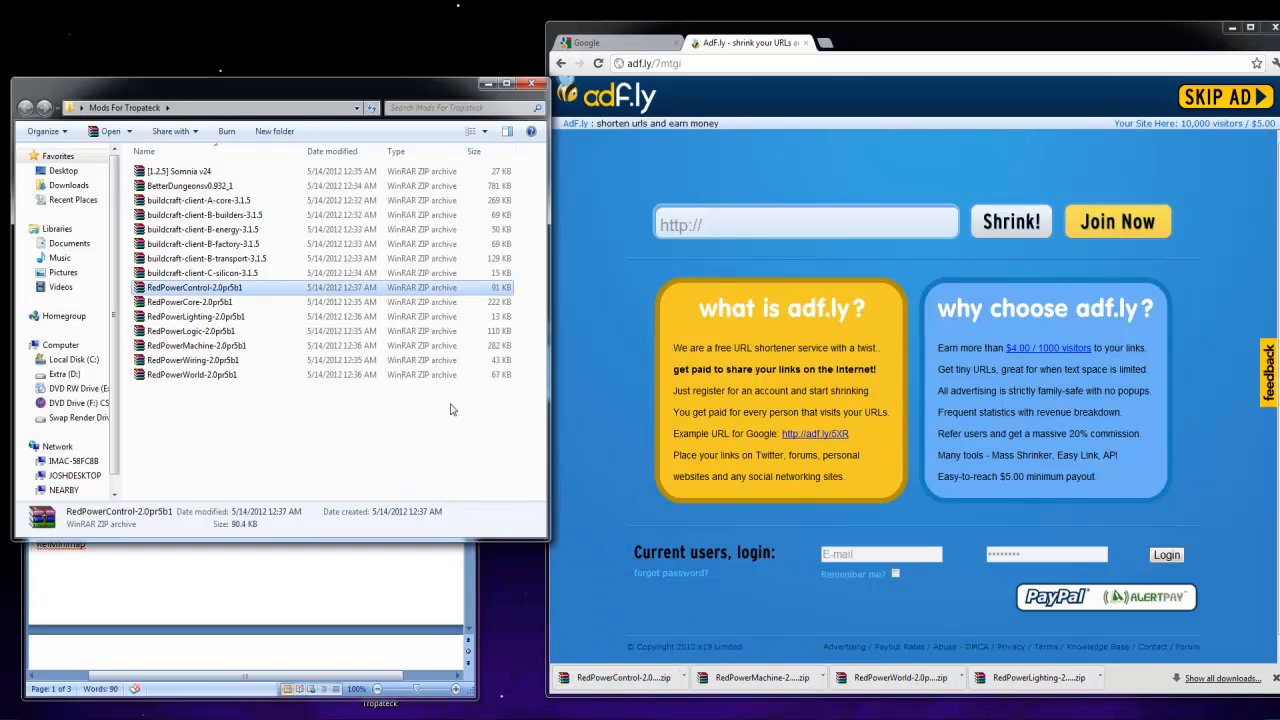
left_click(561, 64)
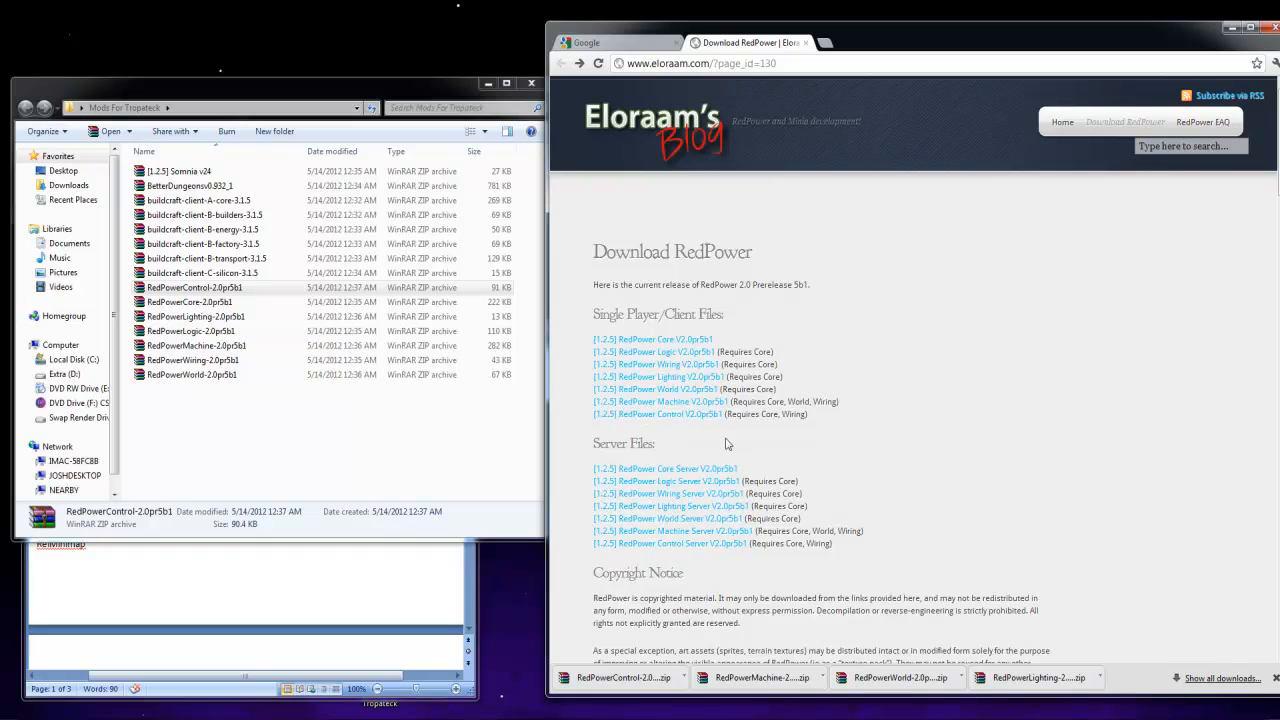
Open the ReiMinimap forum topic from its link in the Links To Mods document
left_click(328, 612)
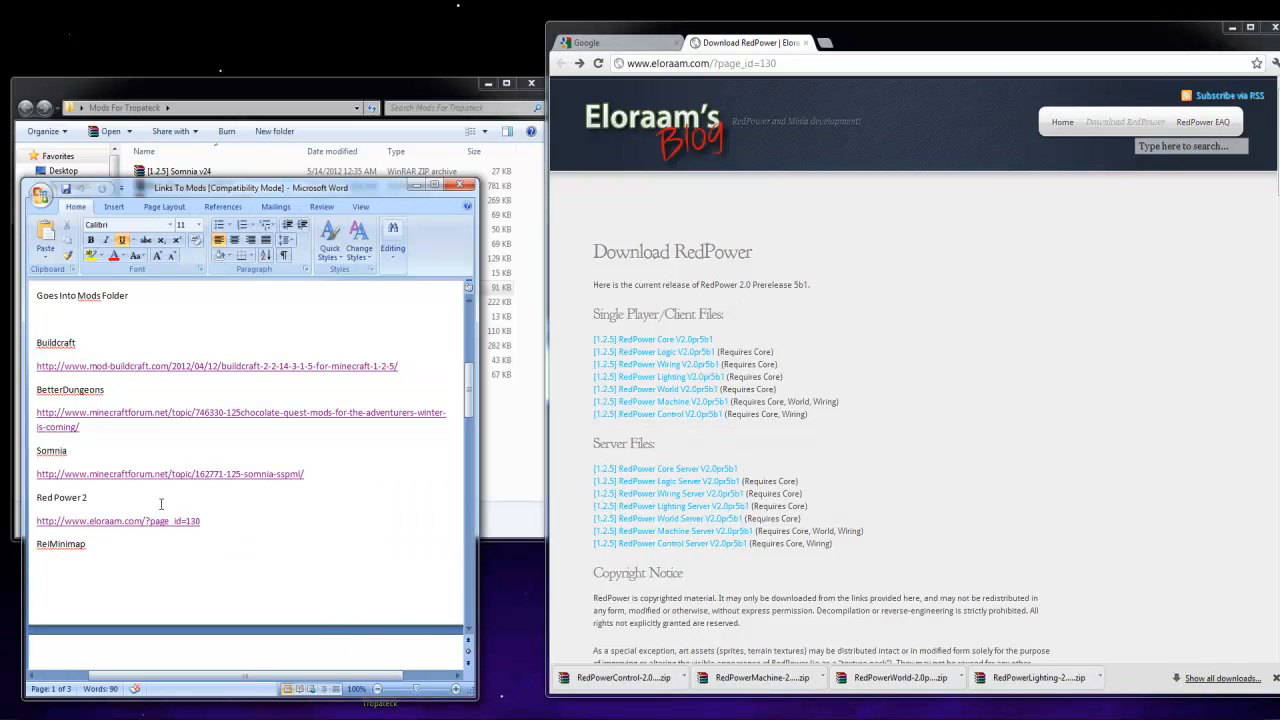
scroll(254, 587, "down", 4)
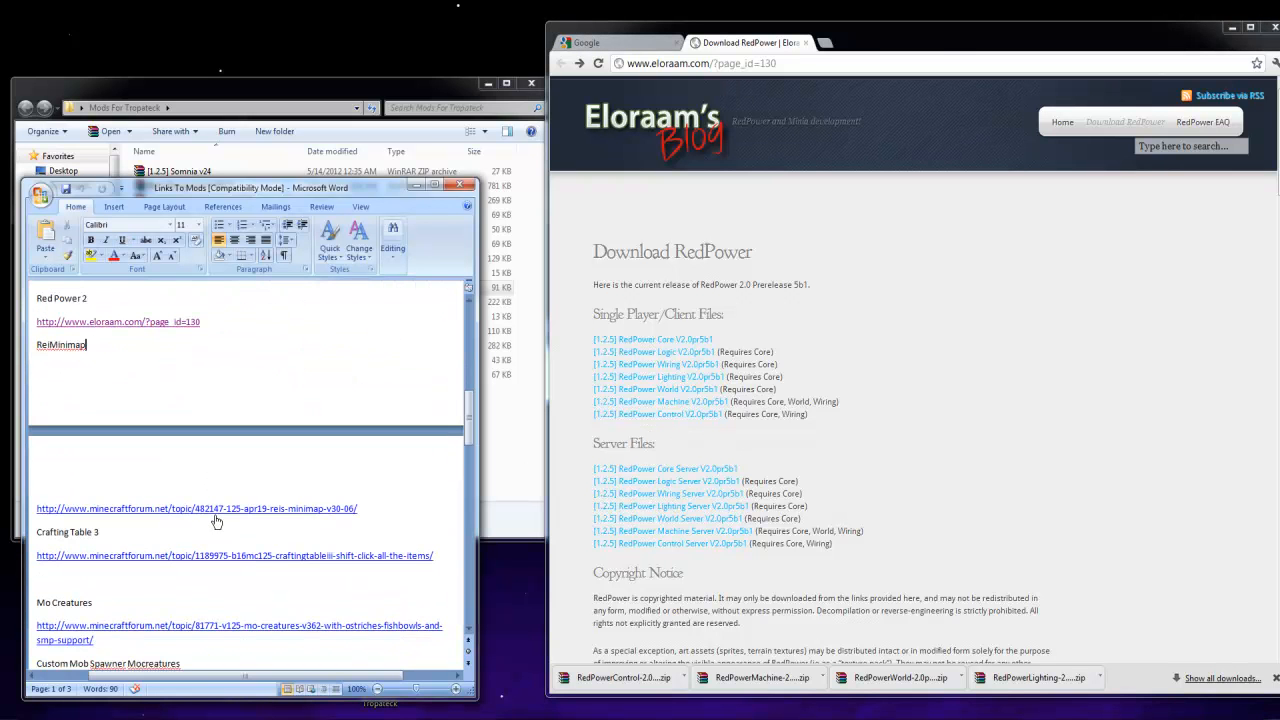
left_click(215, 514, "ctrl")
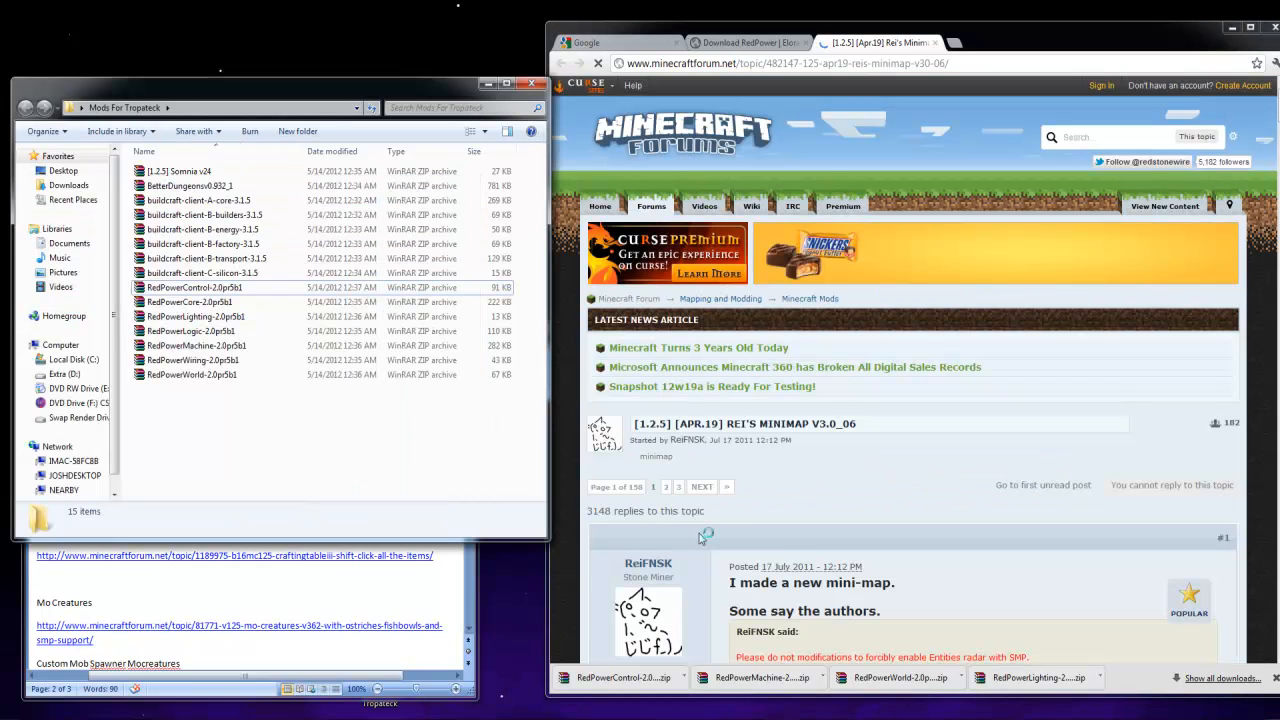
Download Rei's Minimap v3.0_06 for Minecraft 1.2.5 through its adf.ly link and place the archive in the Mods For Tropateck folder
scroll(697, 530, "down", 5)
scroll(808, 540, "down", 1)
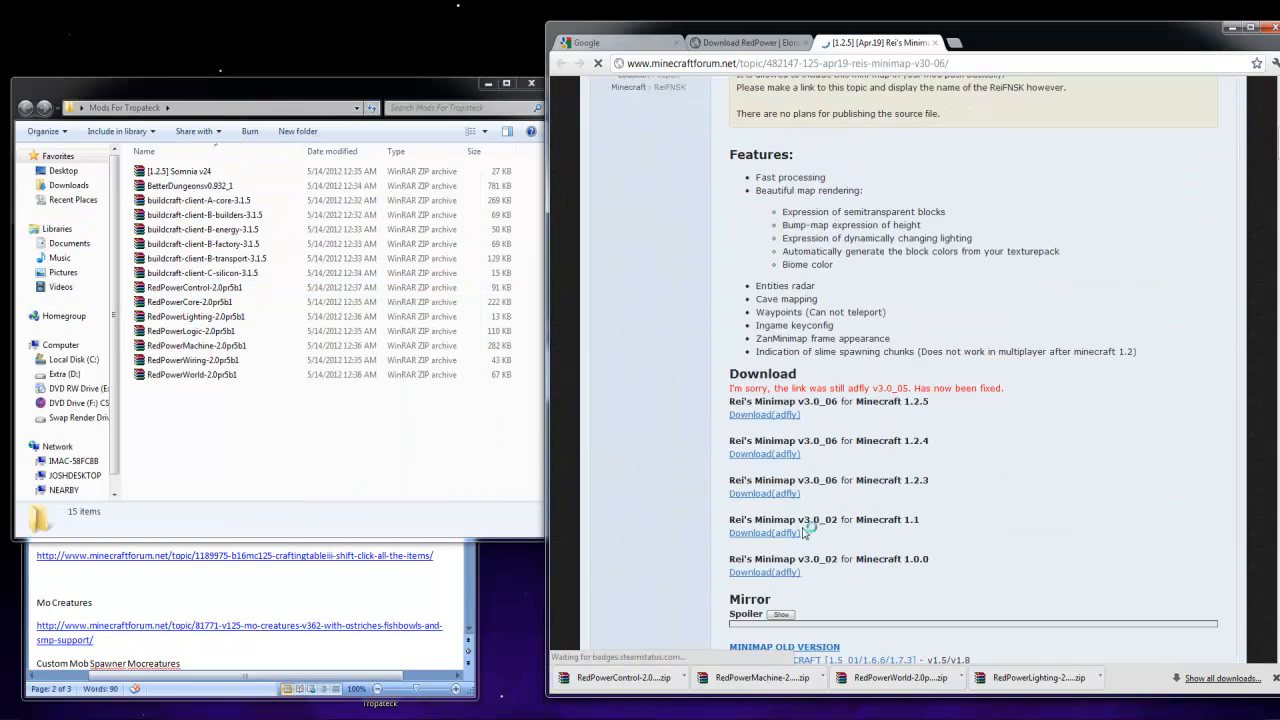
left_click(789, 416)
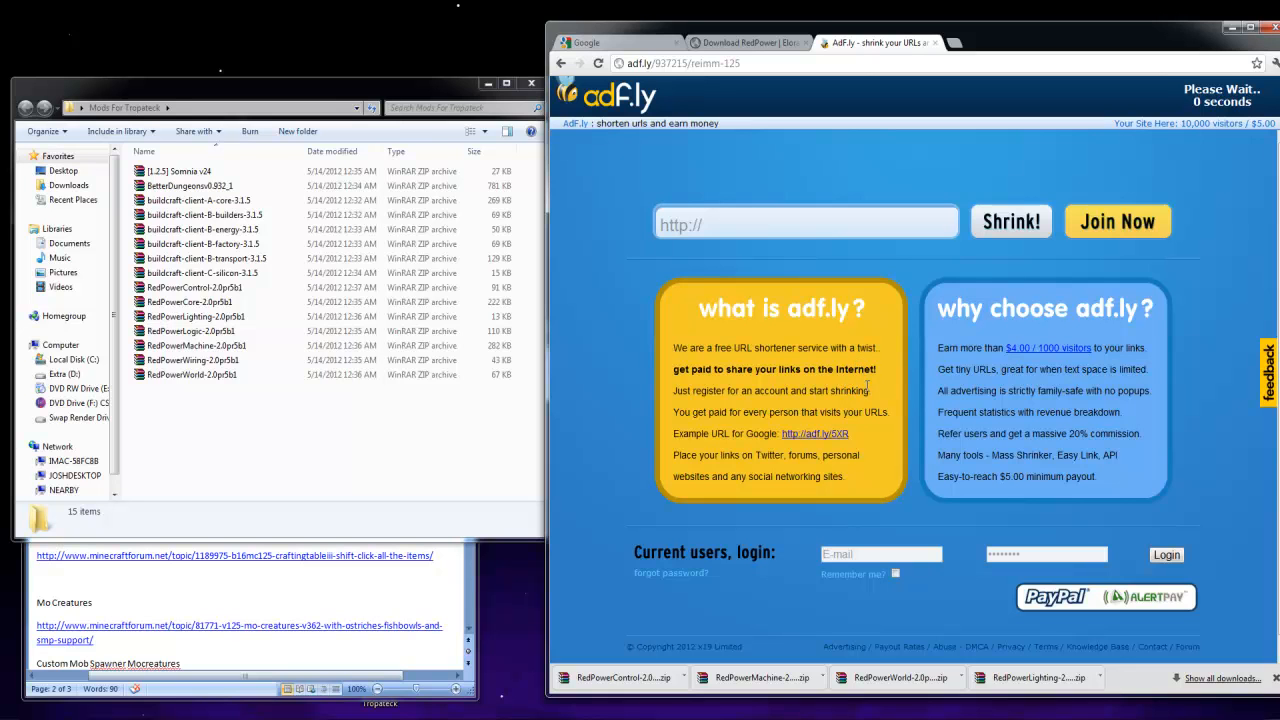
left_click(1233, 100)
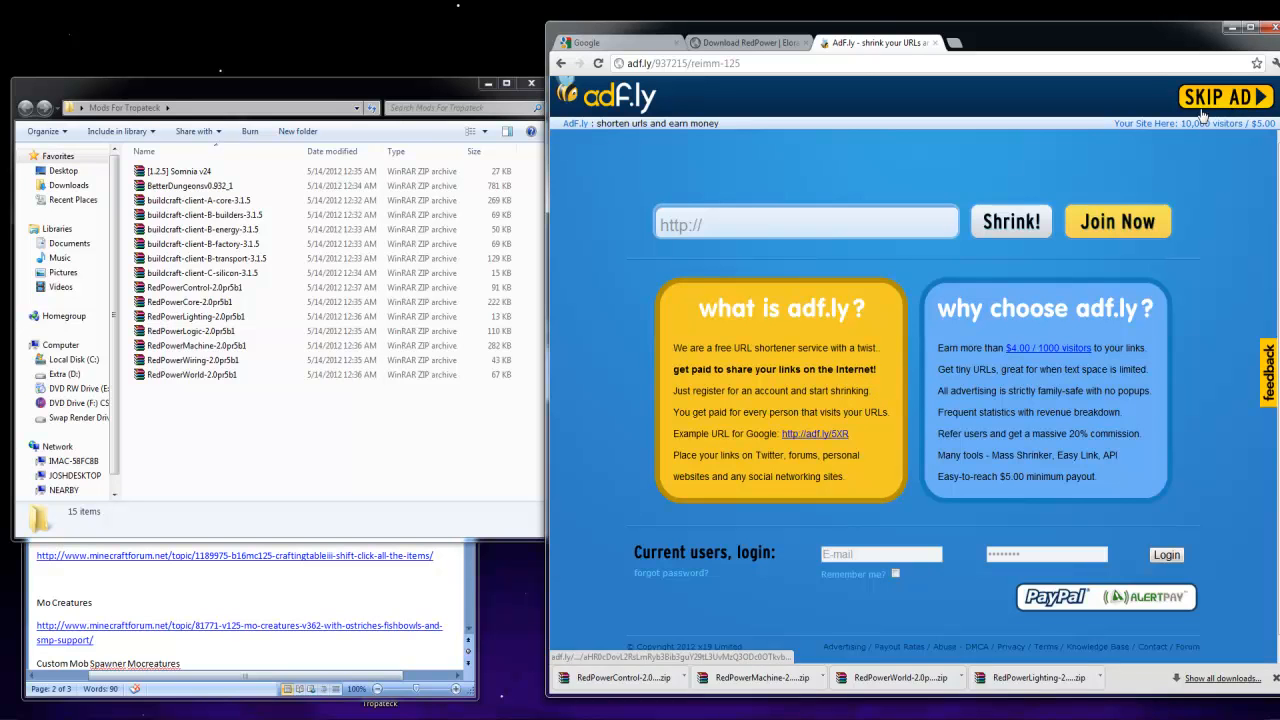
left_click_drag(627, 685, 372, 480)
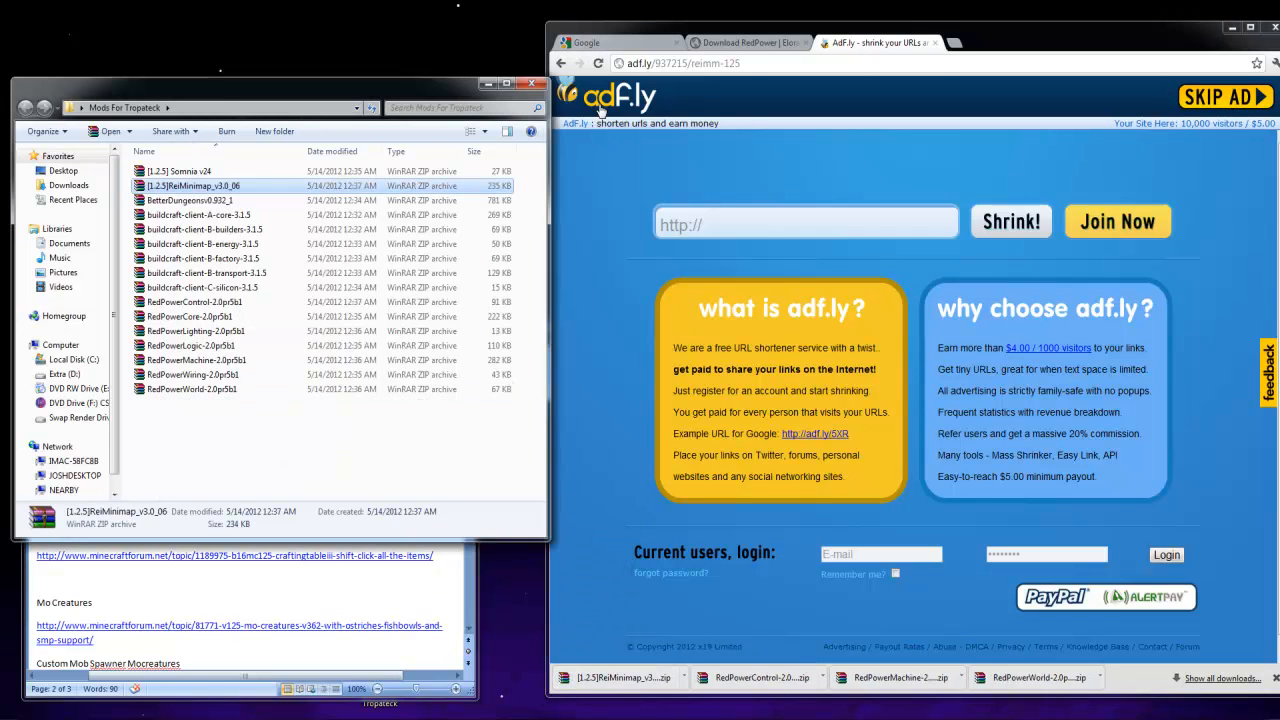
Close the Rei's Minimap page and open the Crafting Table 3 forum topic from the Links To Mods document
left_click(561, 63)
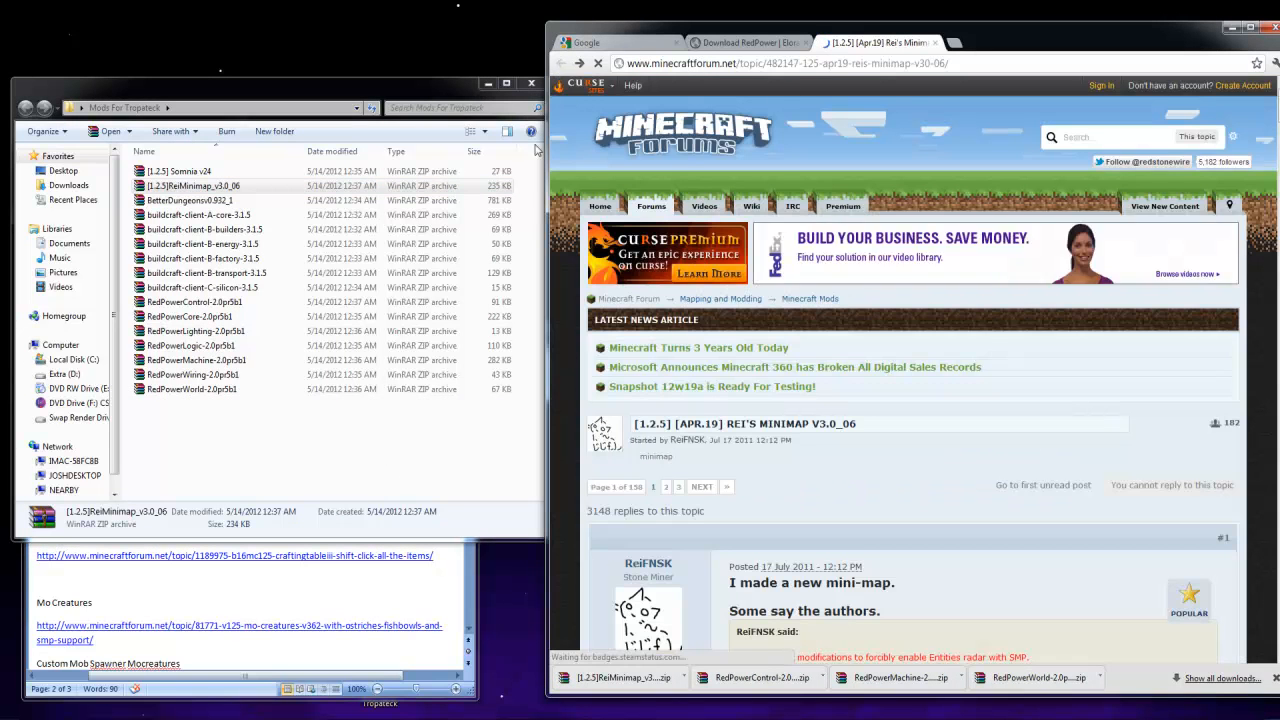
left_click(936, 43)
left_click(199, 608)
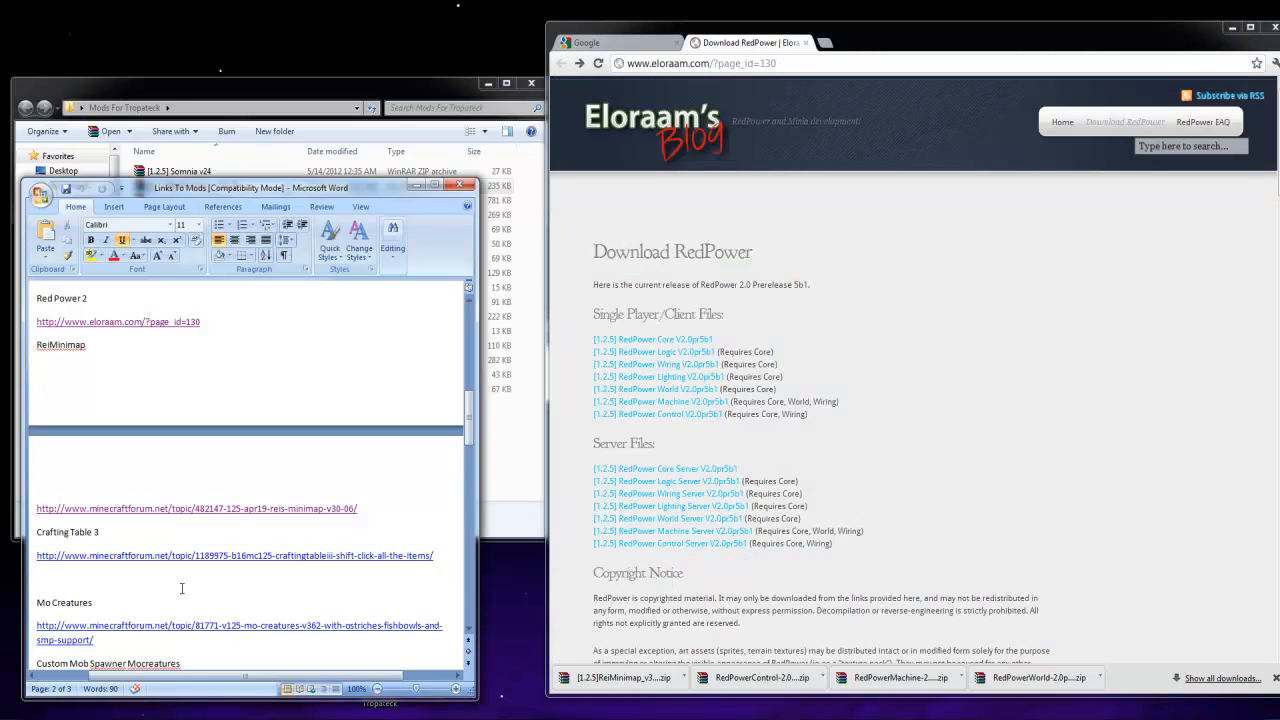
left_click(128, 556, "ctrl")
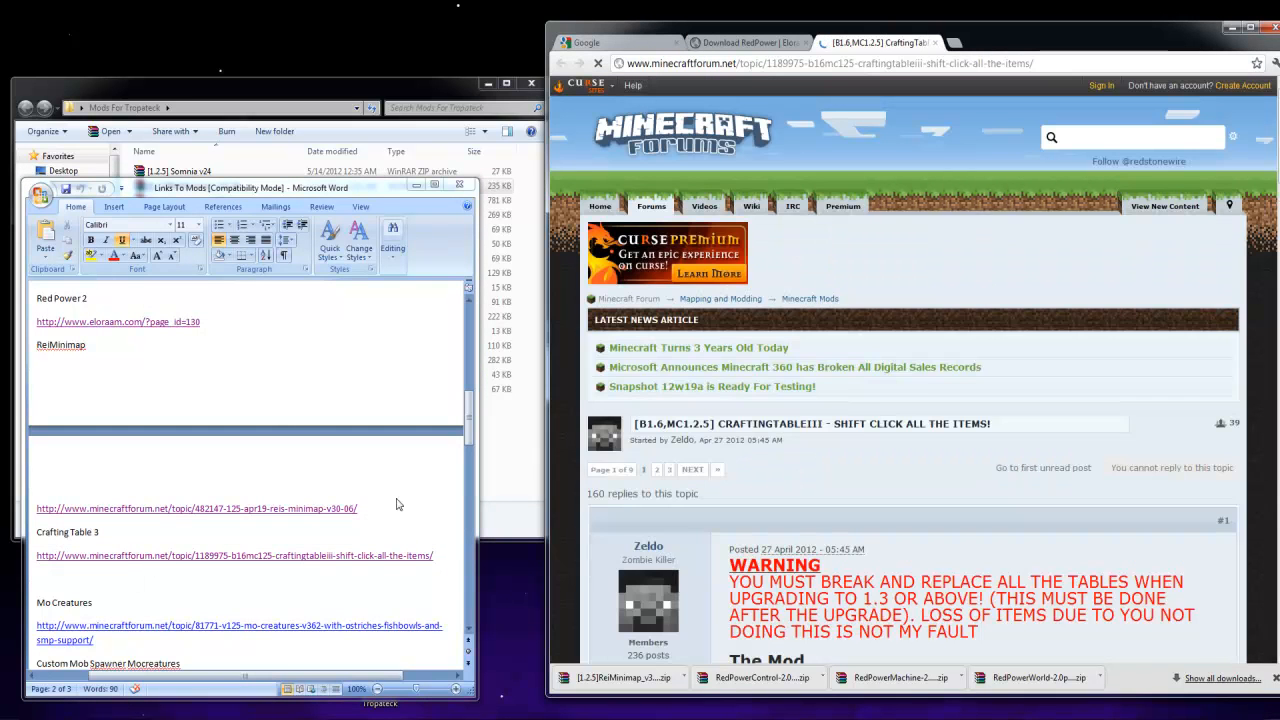
Download the CraftingTableIII version B1.6 client file and place it in the Mods For Tropateck folder
scroll(790, 530, "down", 12)
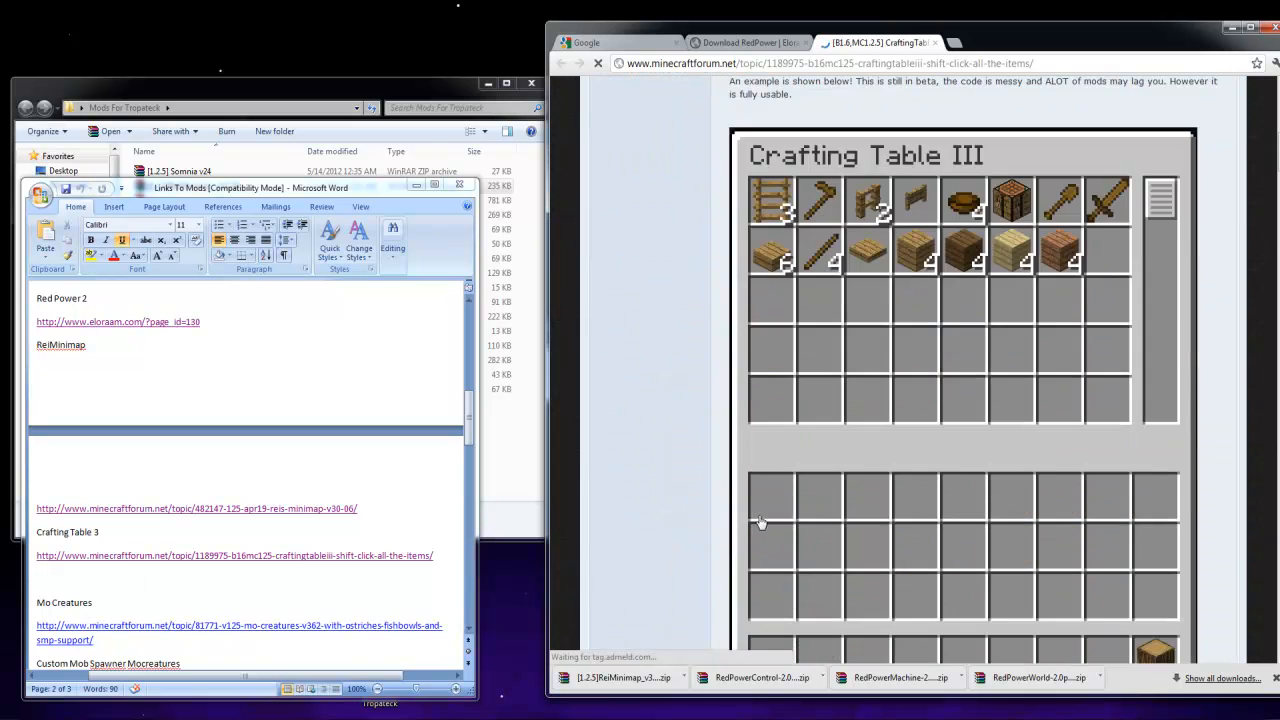
scroll(767, 511, "down", 2)
left_click(521, 442)
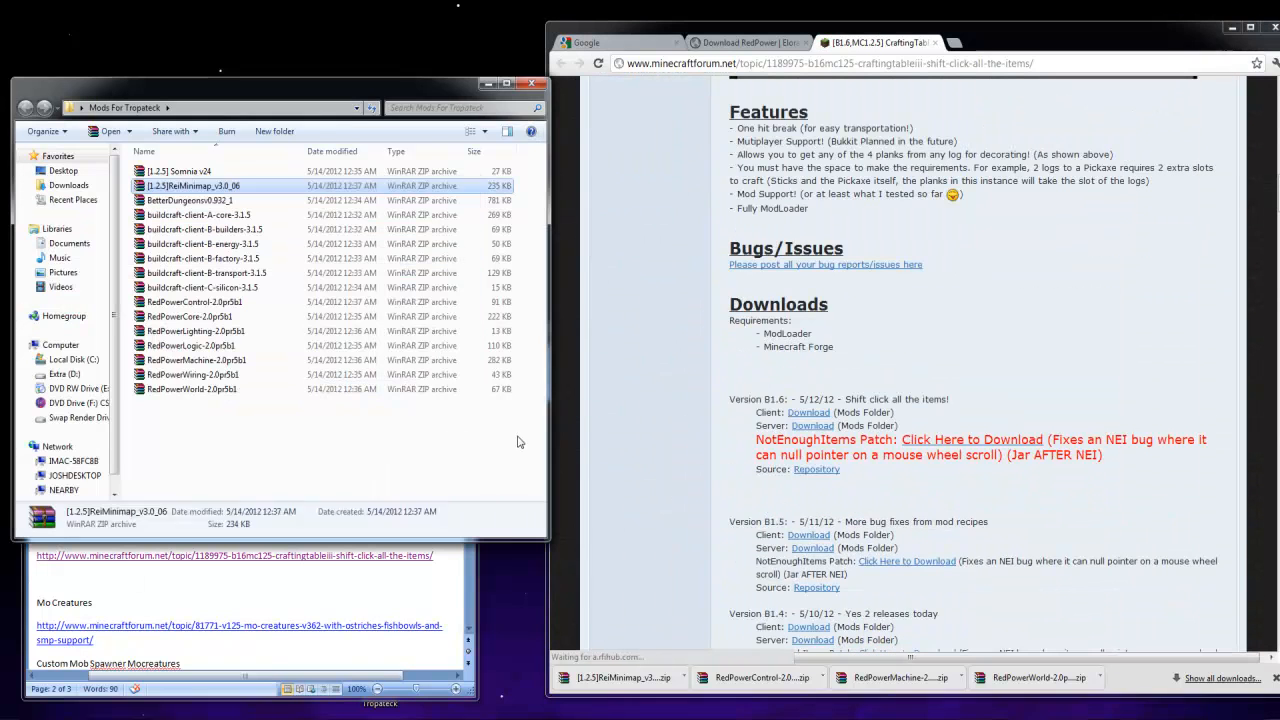
left_click(808, 412)
left_click_drag(640, 686, 351, 467)
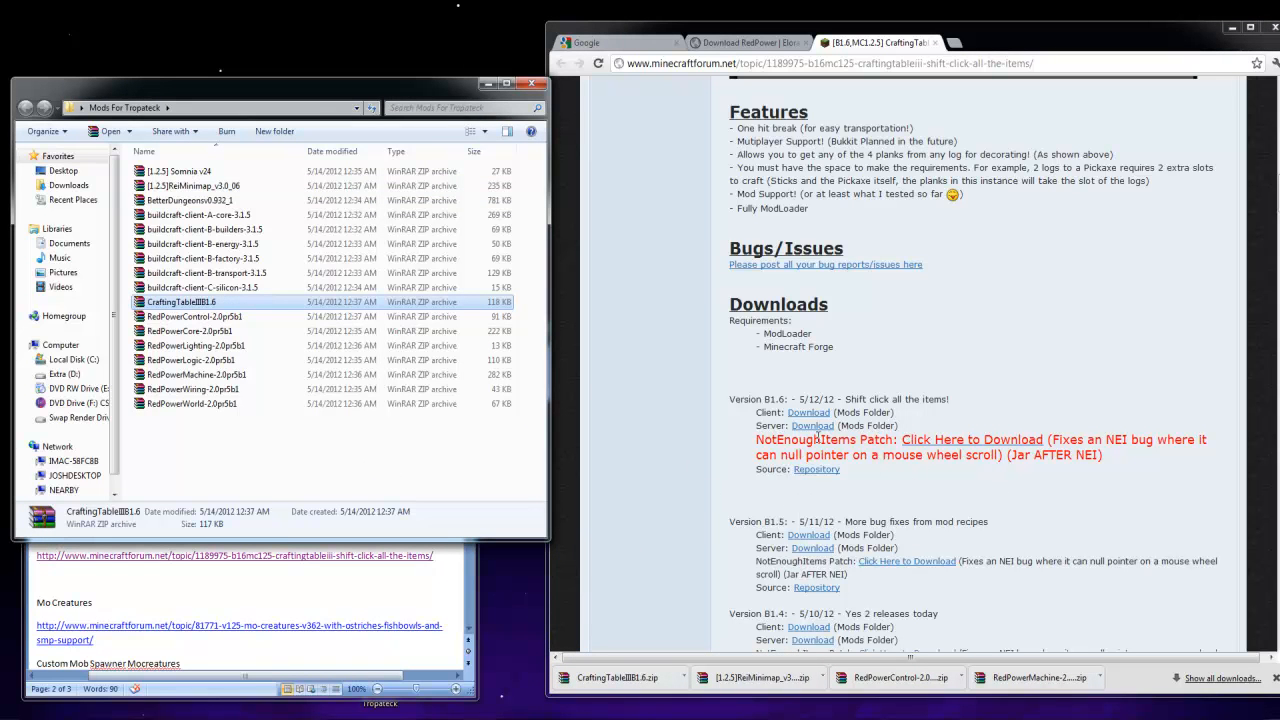
Download NEIPatch.zip from the version B1.6 NotEnoughItems Patch link and open the archive beside the browser
left_click(970, 450)
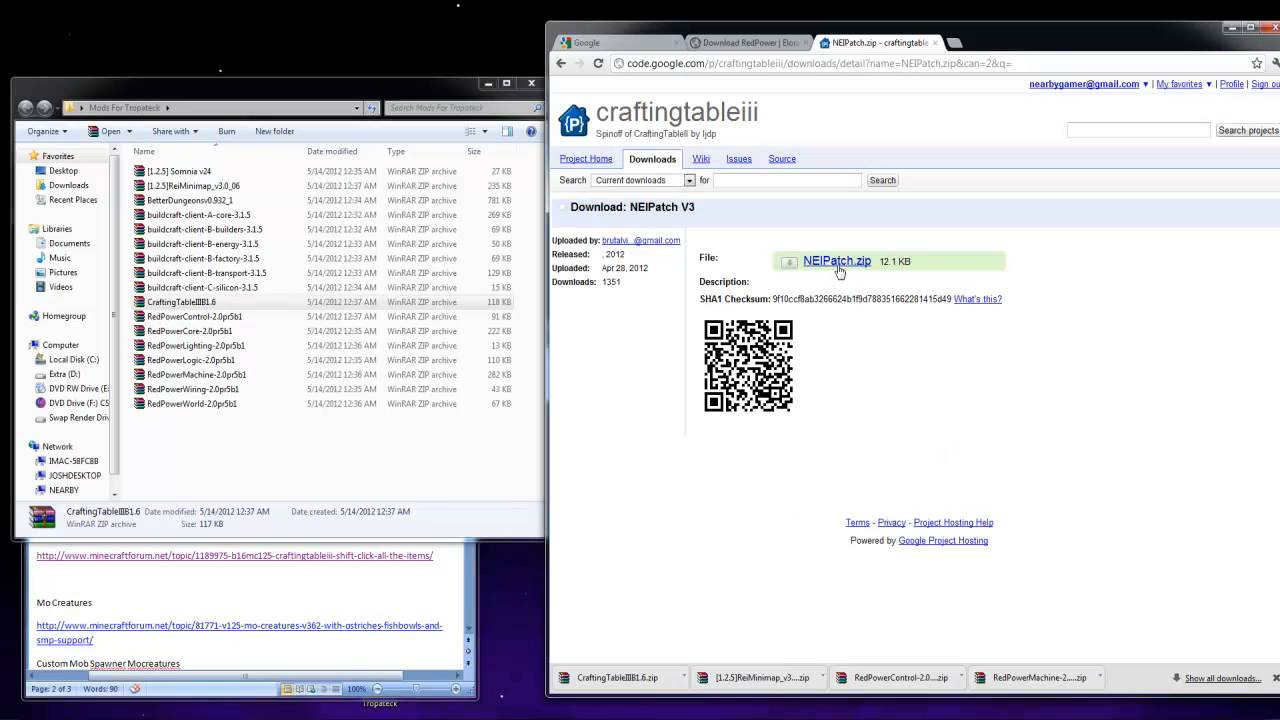
left_click(838, 262)
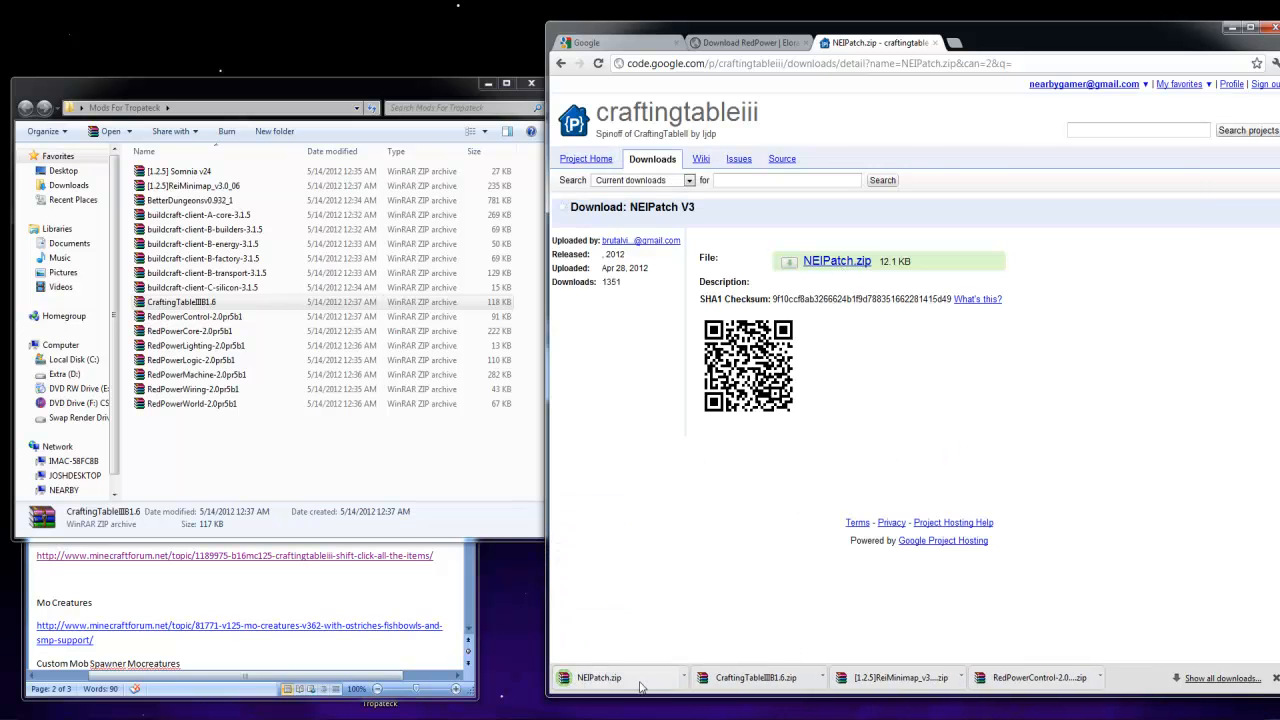
left_click(640, 686)
left_click_drag(826, 112, 153, 78)
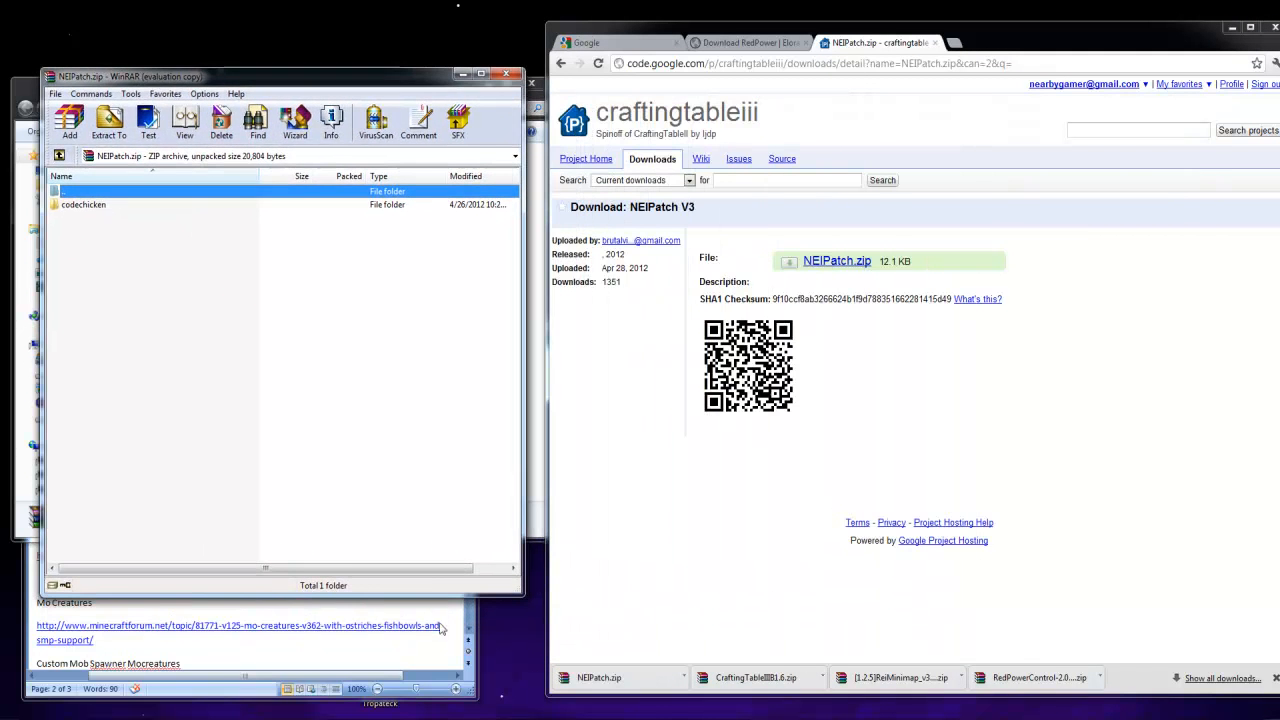
Open minecraft.jar from the TropaTeck instance's .minecraft bin folder as an archive in WinRAR
left_click(600, 719)
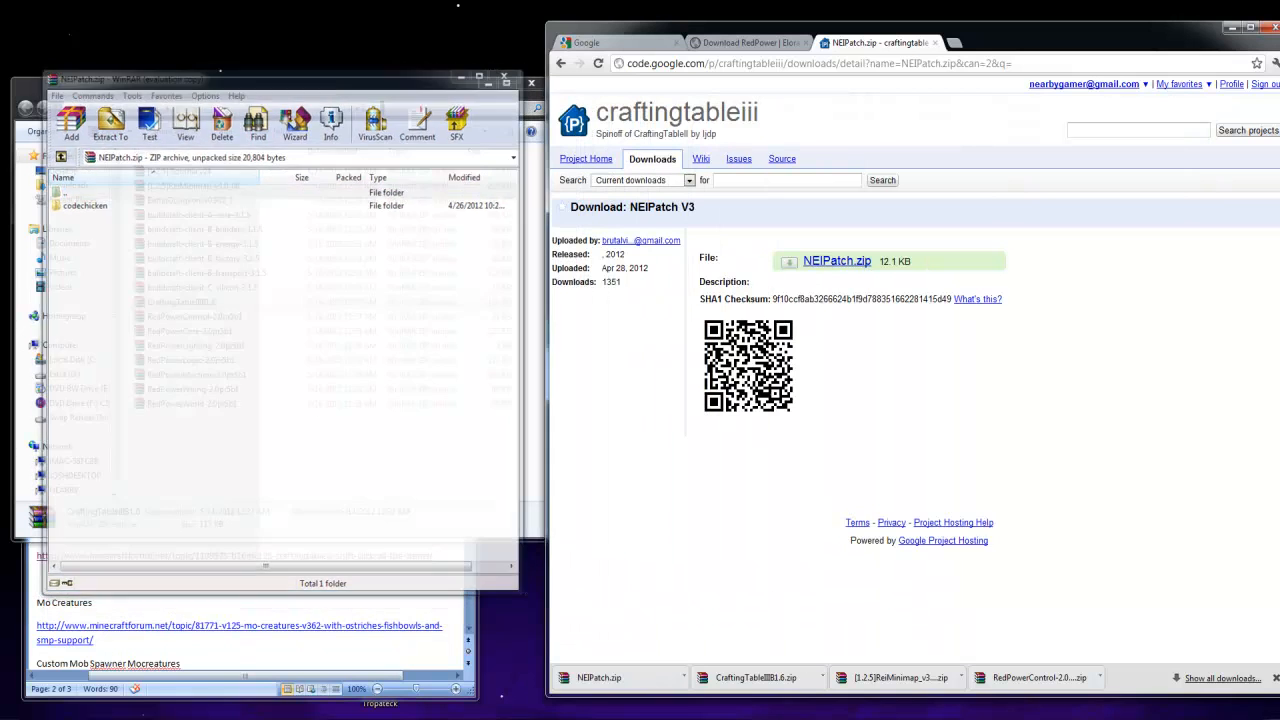
left_click(600, 719)
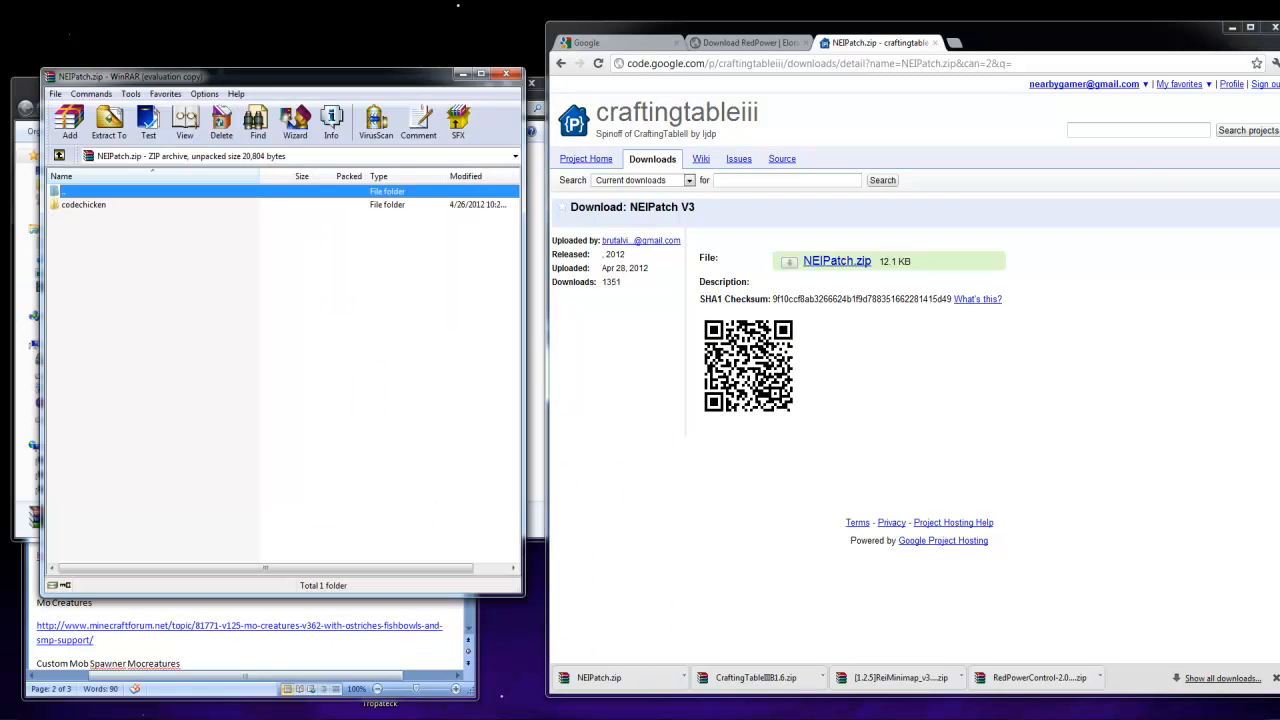
left_click(163, 719)
left_click(100, 666)
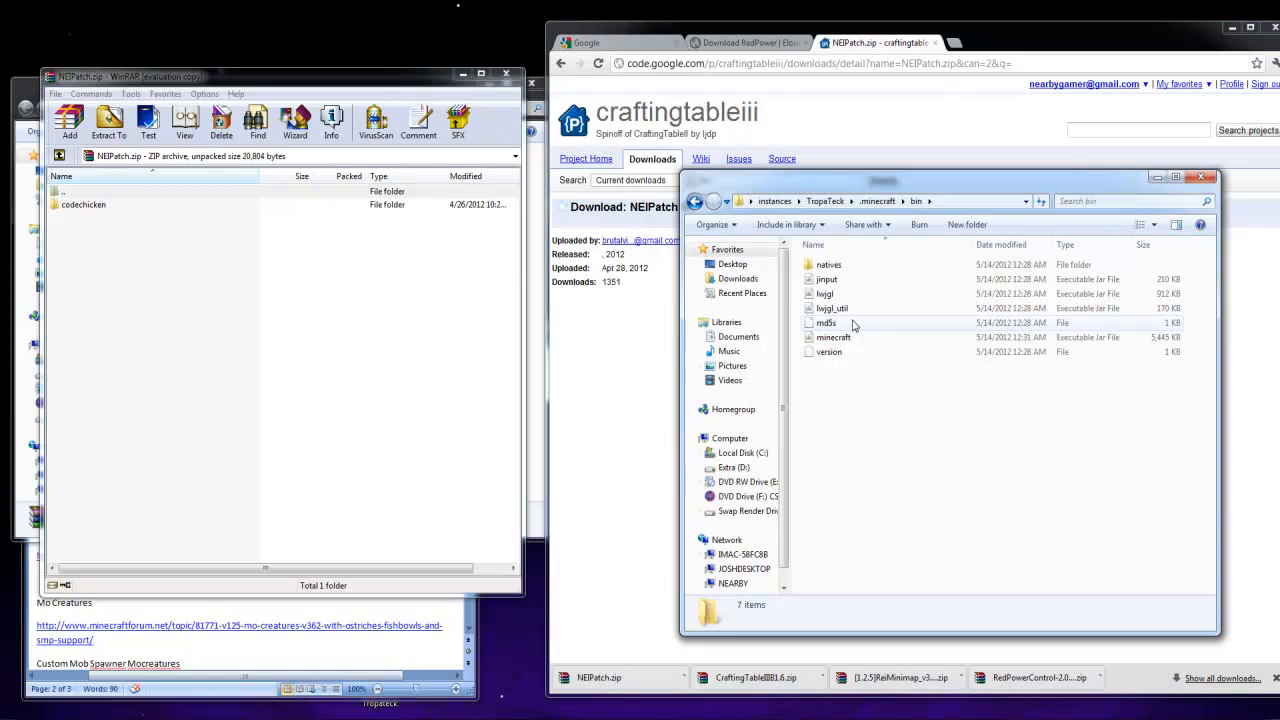
right_click(836, 335)
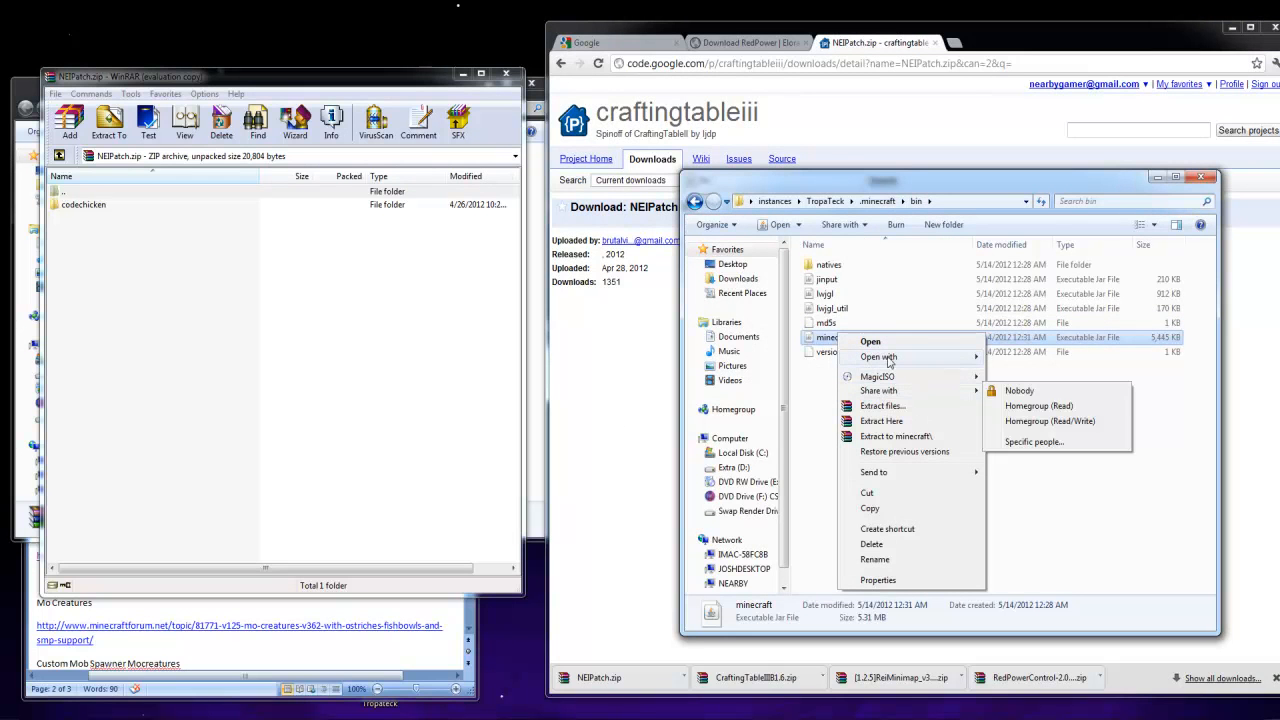
mouse_move(887, 362)
left_click(1010, 379)
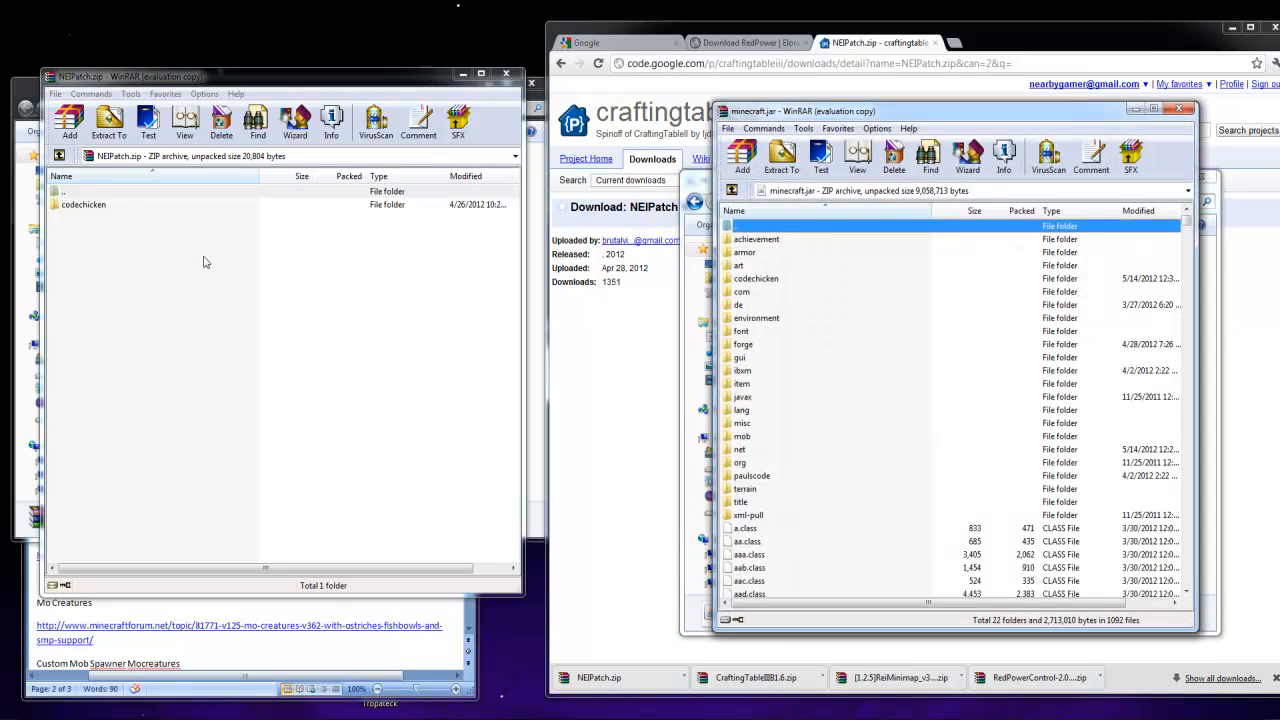
Add the codechicken folder from NEIPatch.zip to minecraft.jar, closing both archives and the bin folder
left_click_drag(74, 207, 900, 530)
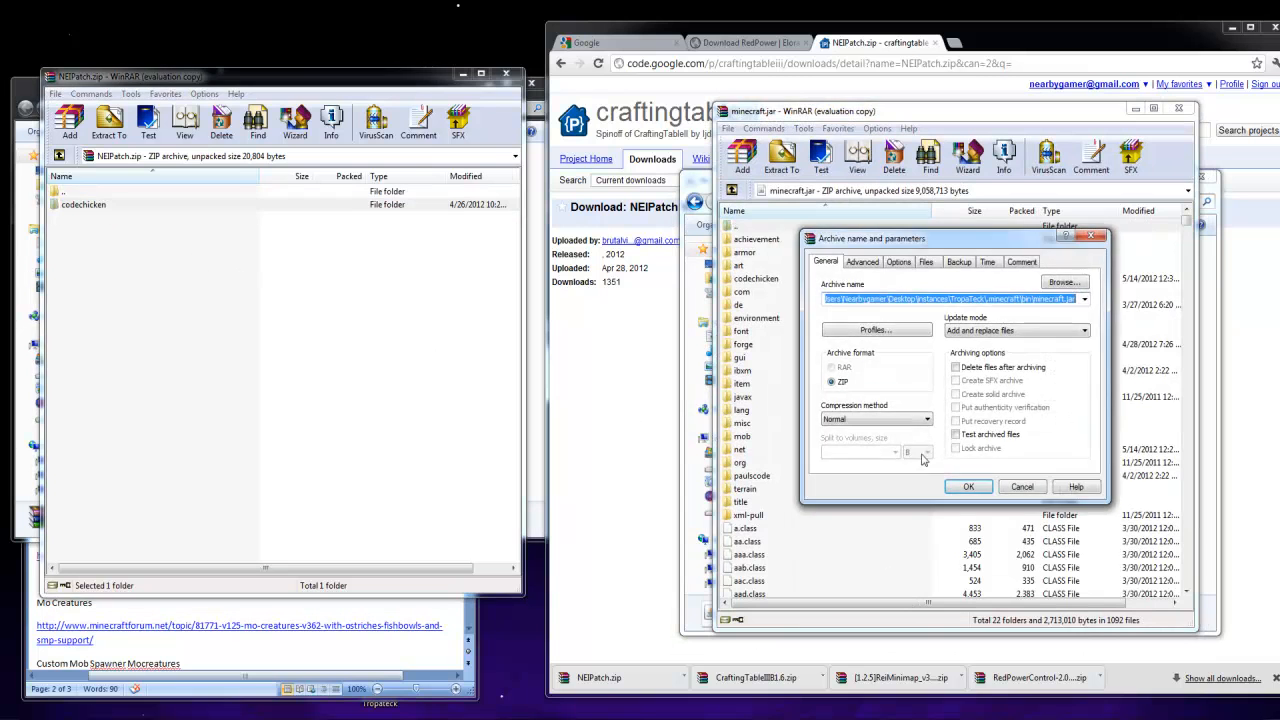
left_click(973, 487)
left_click(1179, 108)
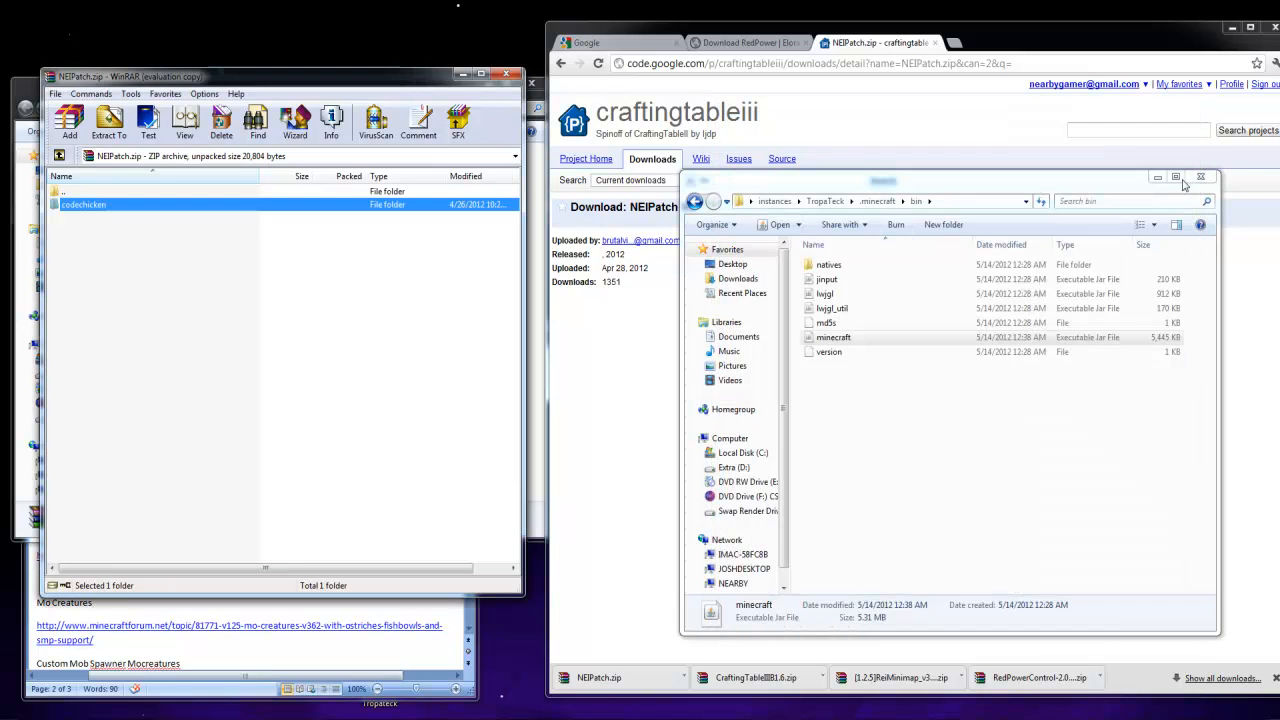
left_click(1199, 178)
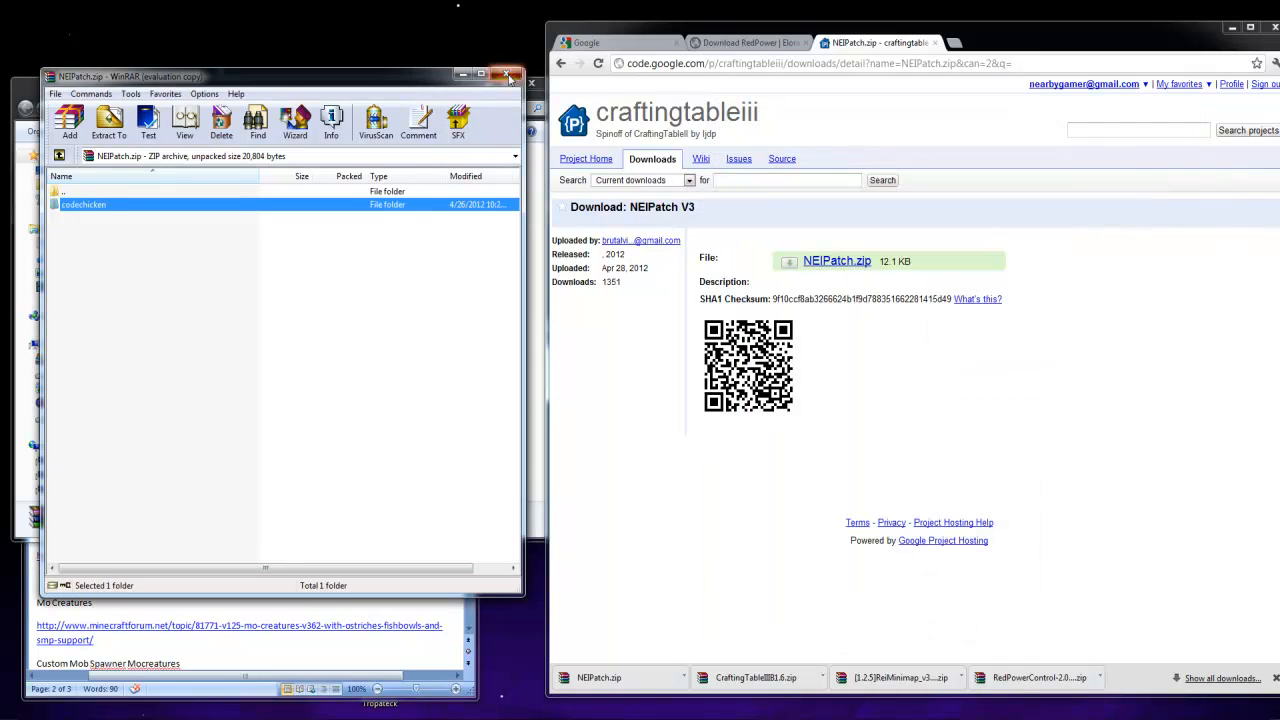
left_click(512, 75)
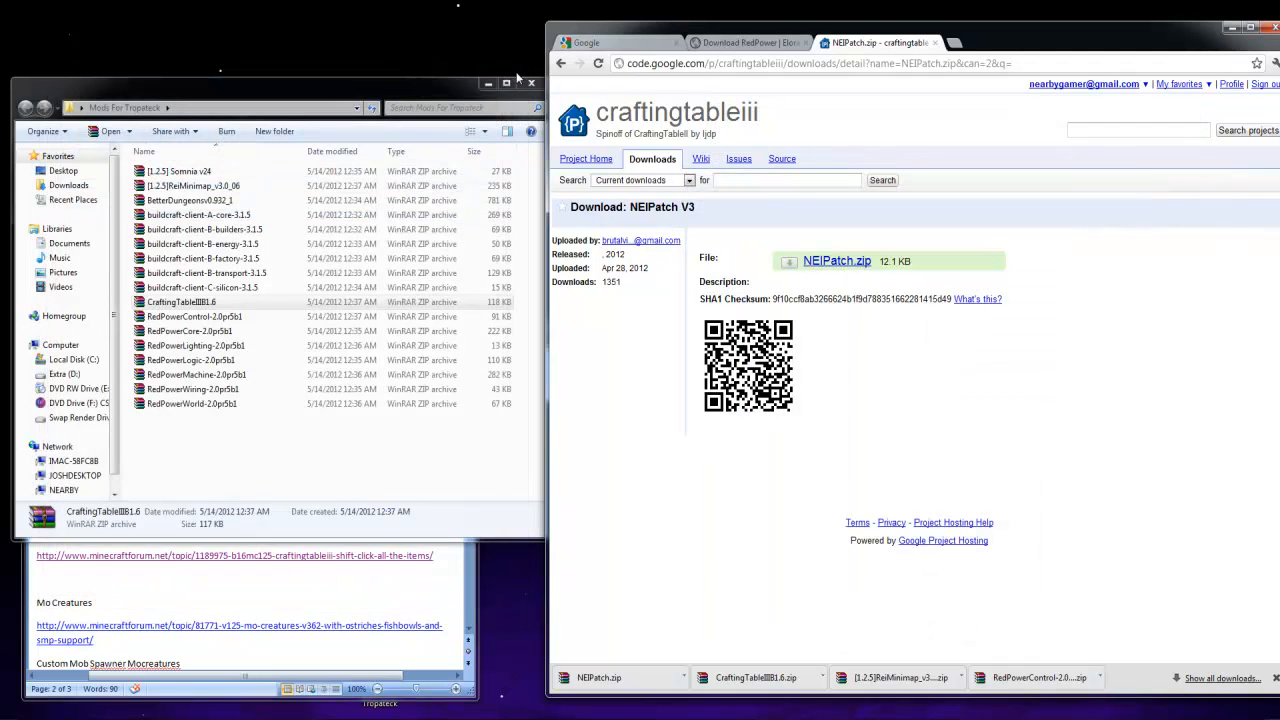
Close the NEIPatch and RedPower pages and open the Mo Creatures forum topic from the Links To Mods document
left_click(935, 43)
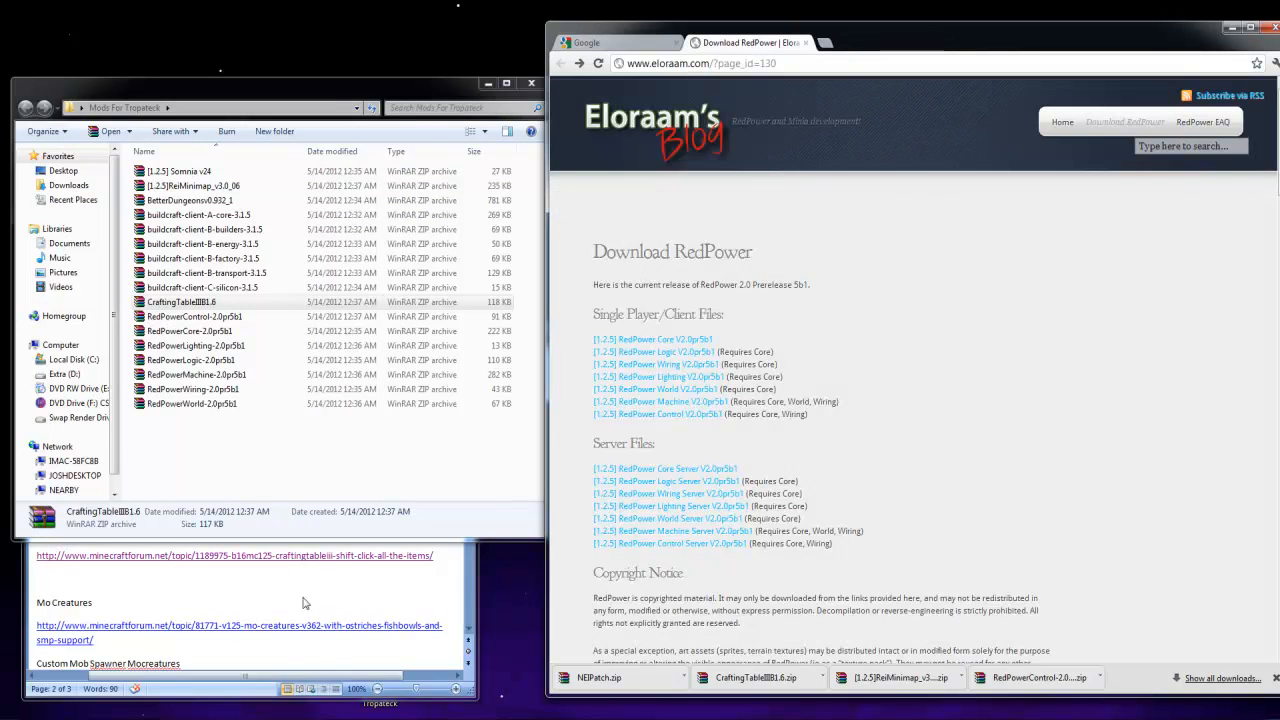
left_click(125, 555)
left_click(806, 43)
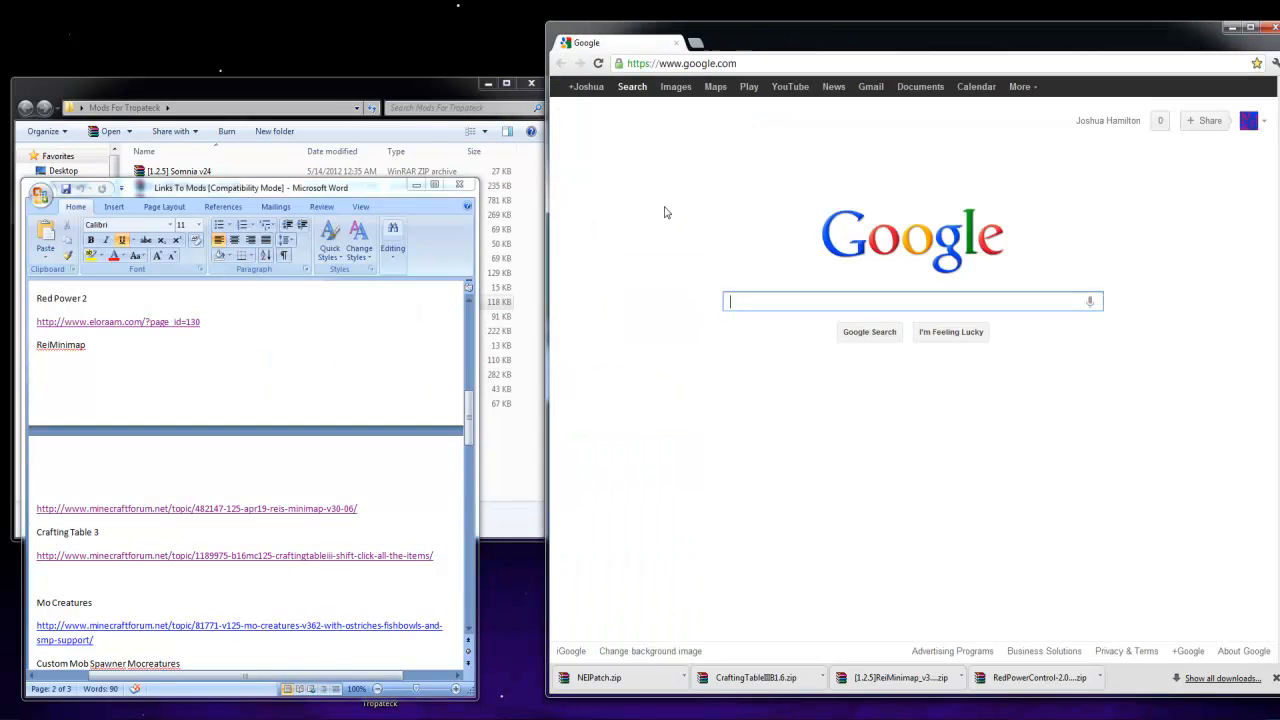
left_click(240, 615)
scroll(250, 600, "down", 2)
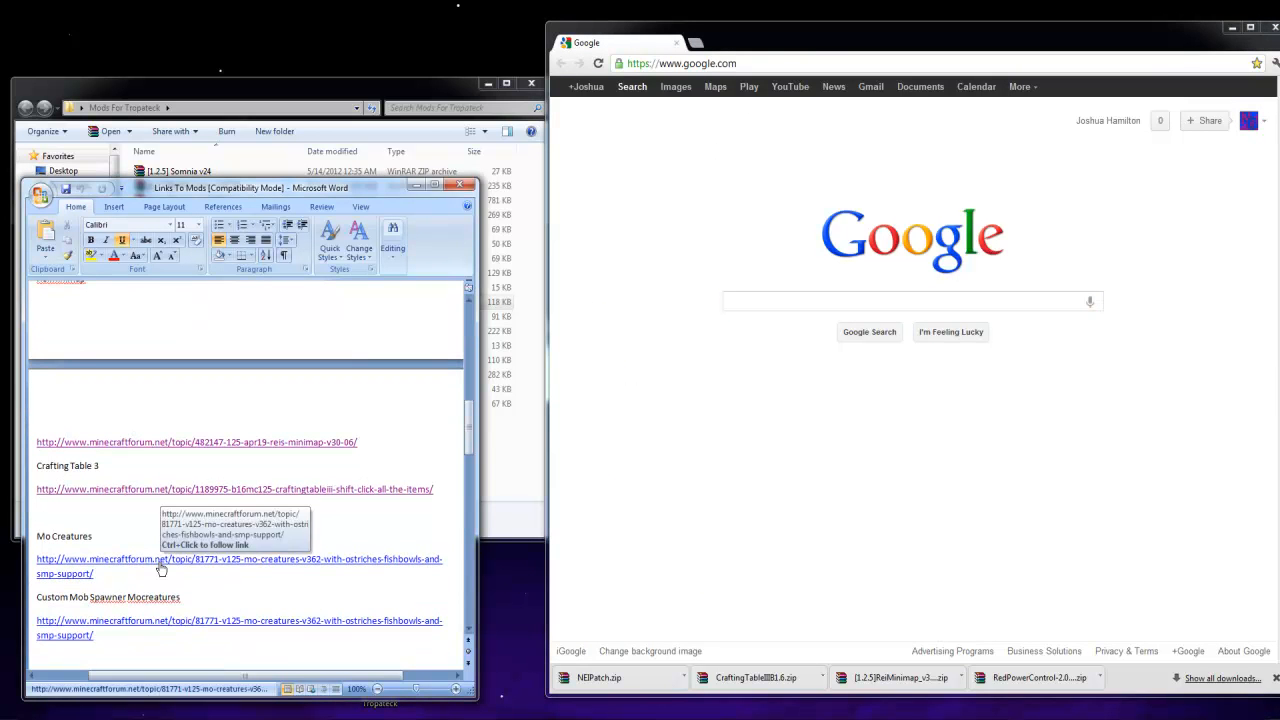
left_click(161, 566, "ctrl")
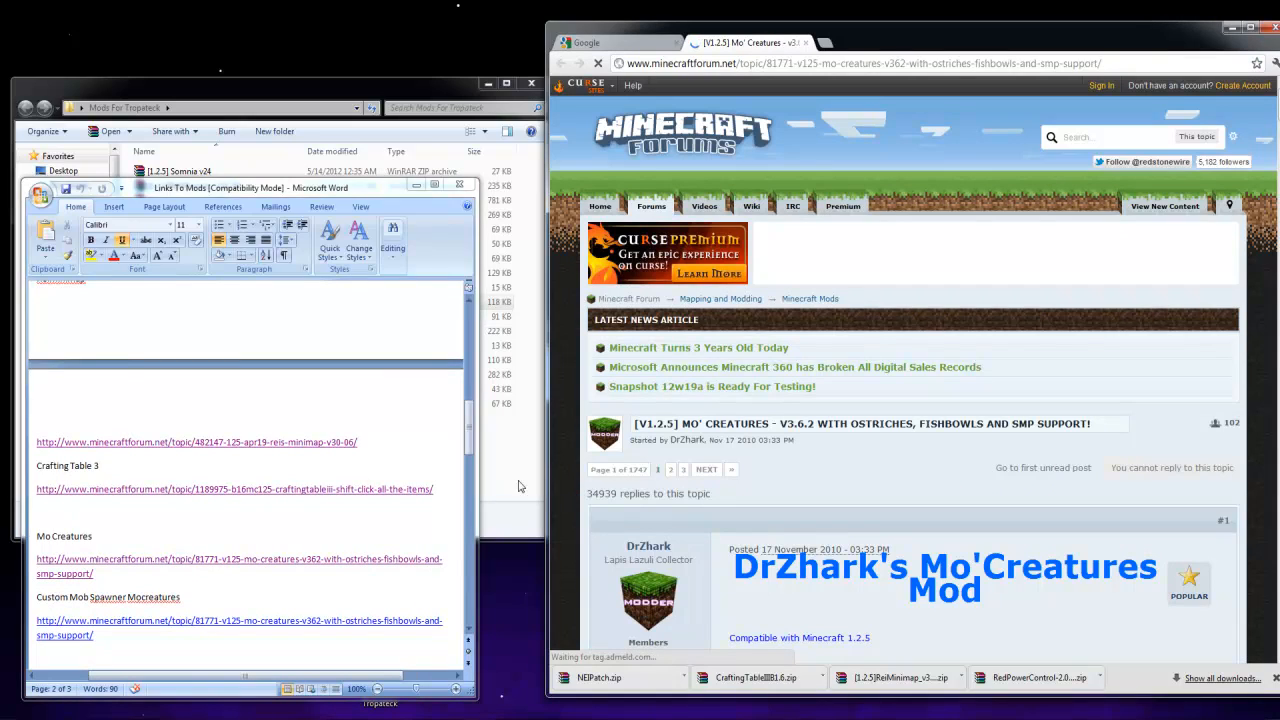
Download CustomMobSpawner 1.4.3 through its adf.ly link and place the archive in the Mods For Tropateck folder
left_click(506, 491)
scroll(835, 610, "down", 7)
scroll(840, 500, "up", 4)
scroll(842, 420, "down", 10)
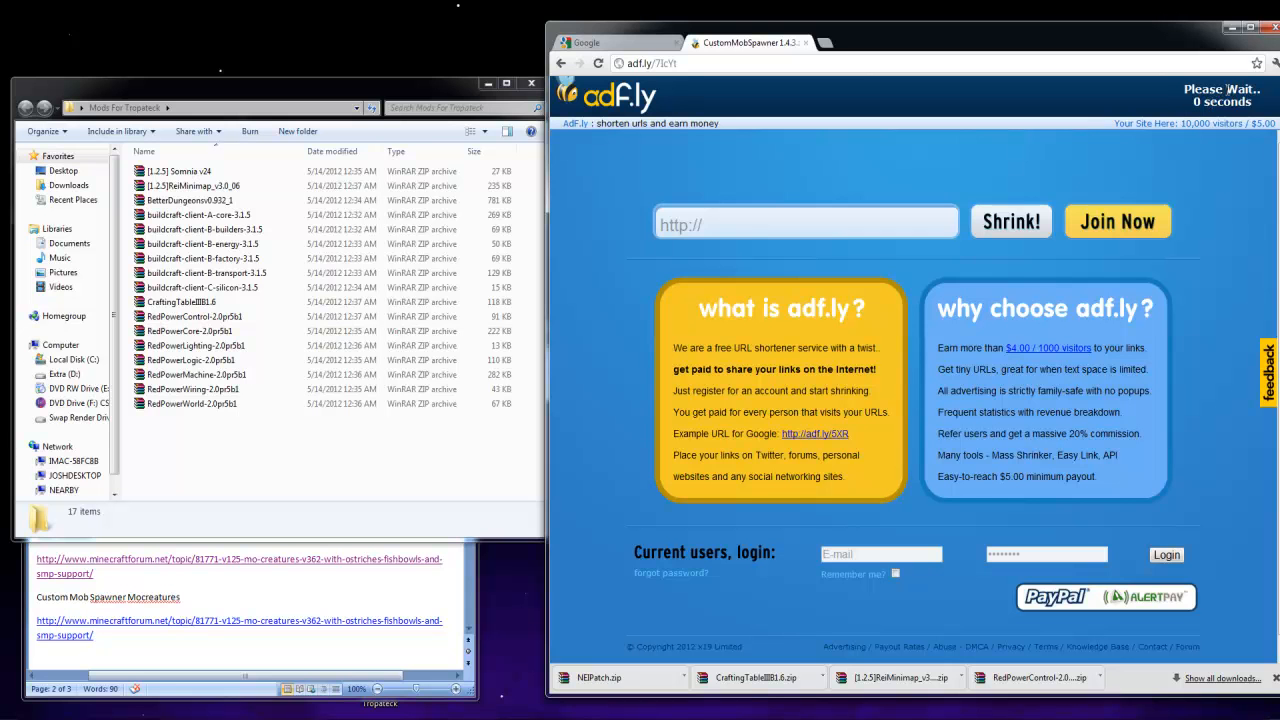
left_click(1225, 92)
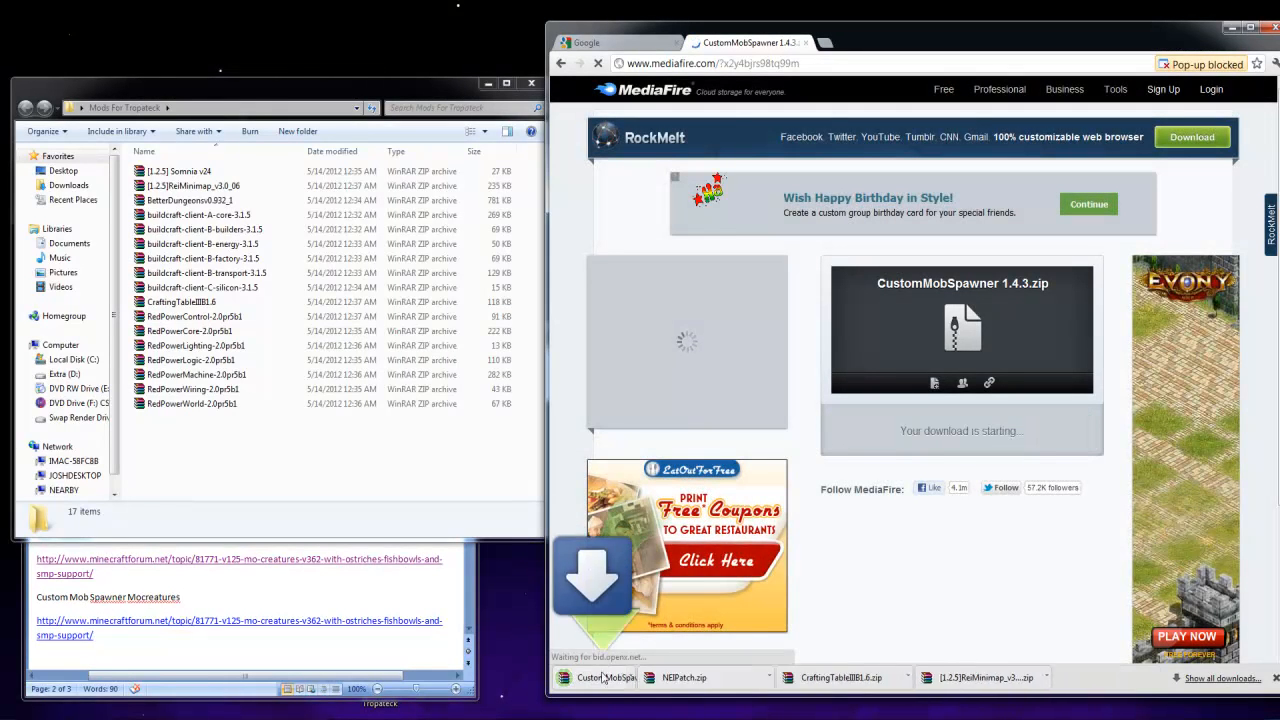
left_click_drag(608, 678, 285, 490)
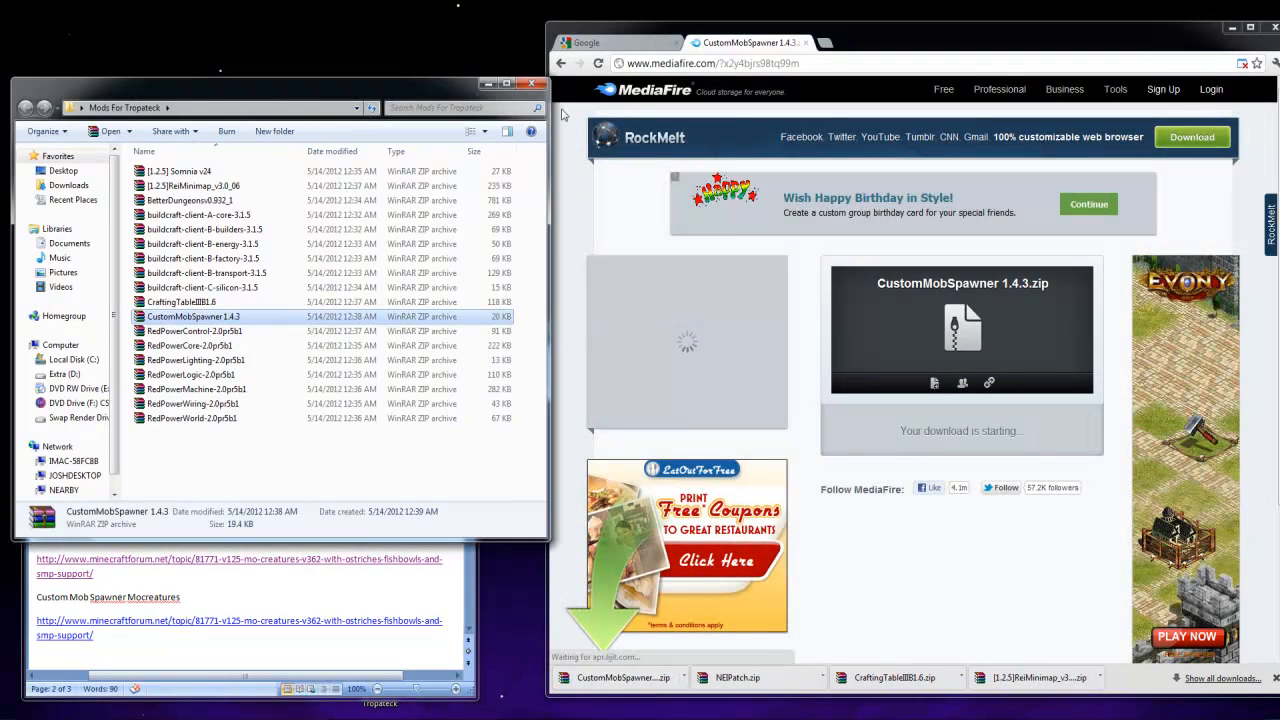
Return to the Mo'Creatures topic, download Mo'Creatures Mod v3.6.2 and place the archive in the Mods For Tropateck folder
left_click(561, 63)
left_click(561, 63)
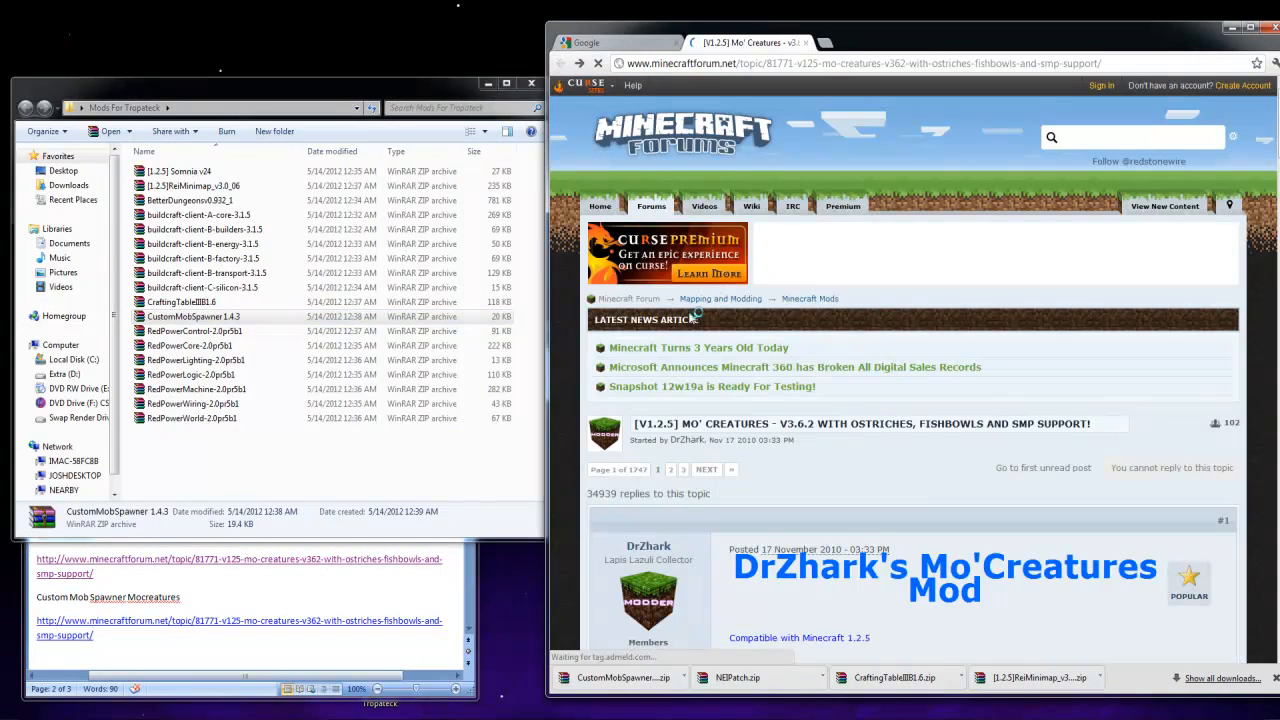
scroll(736, 521, "down", 20)
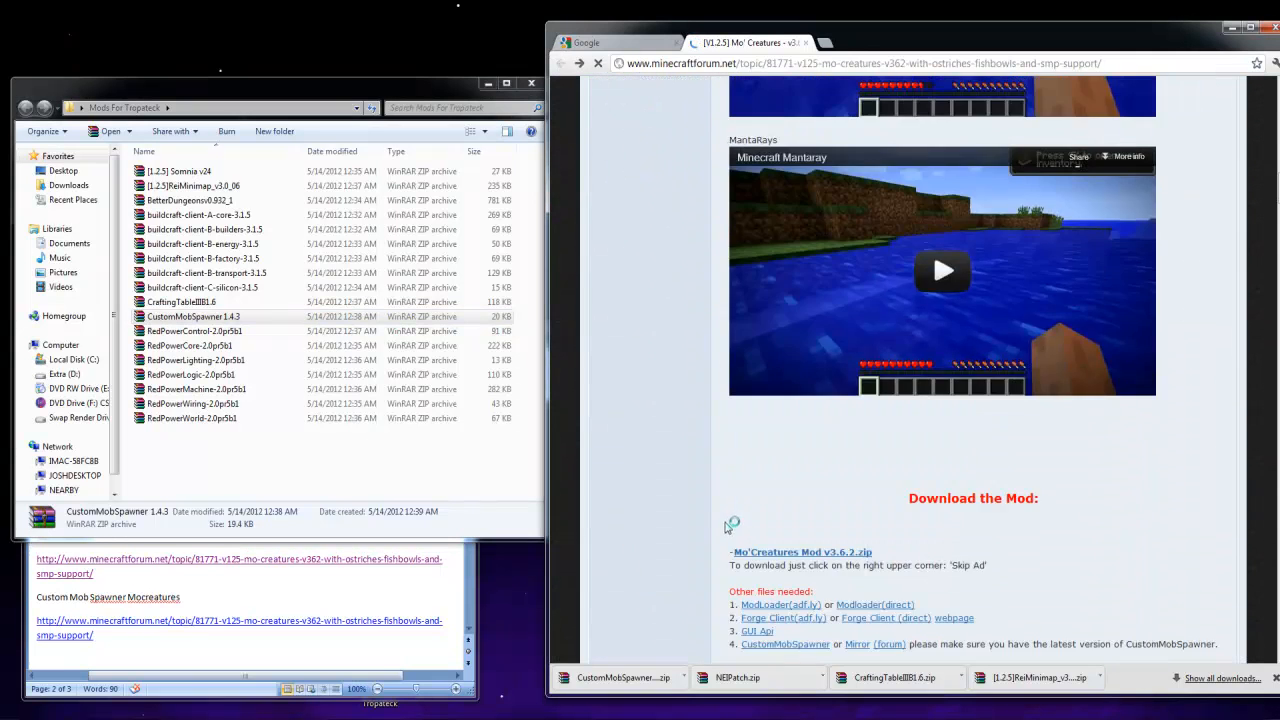
scroll(731, 525, "down", 5)
scroll(760, 418, "up", 3)
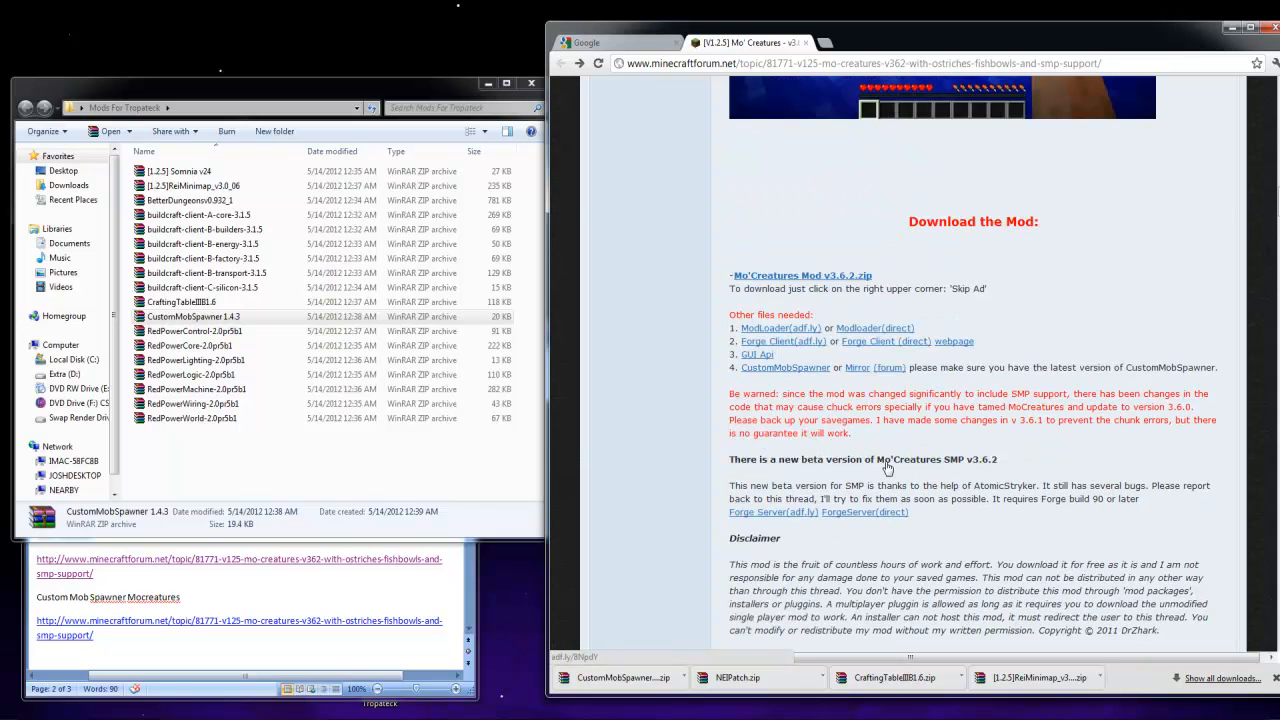
left_click(828, 276)
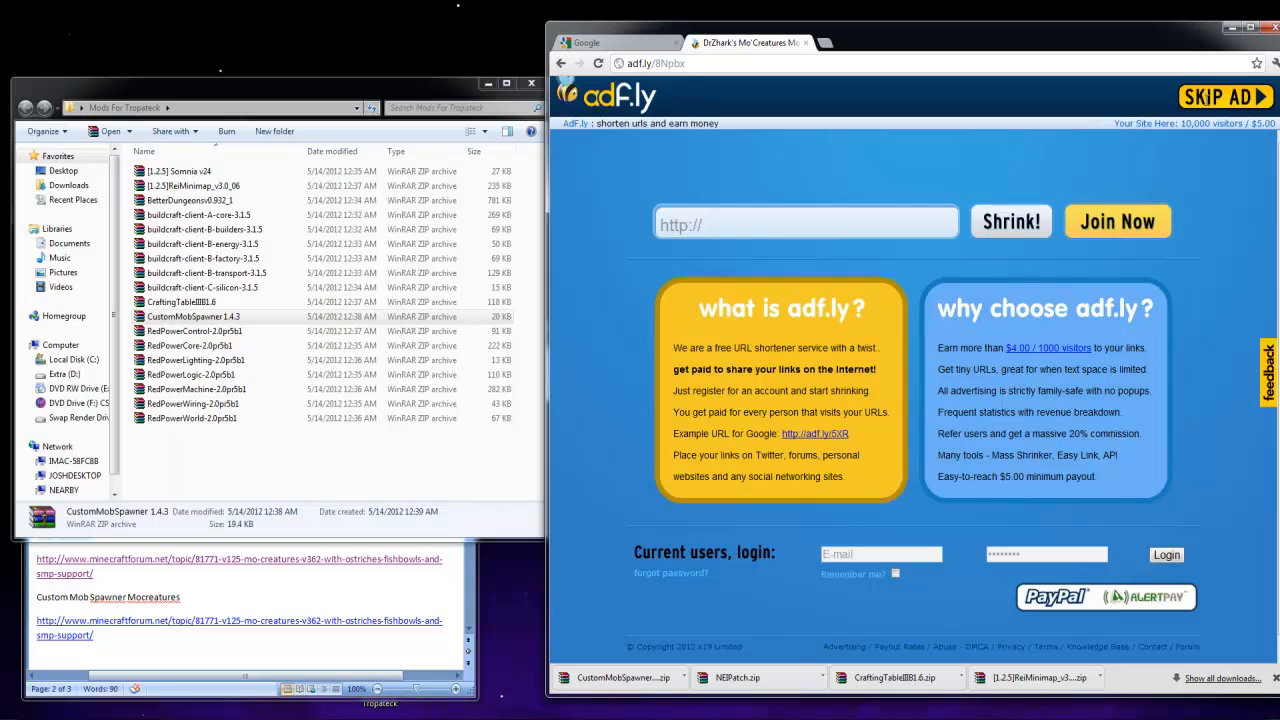
left_click(1208, 100)
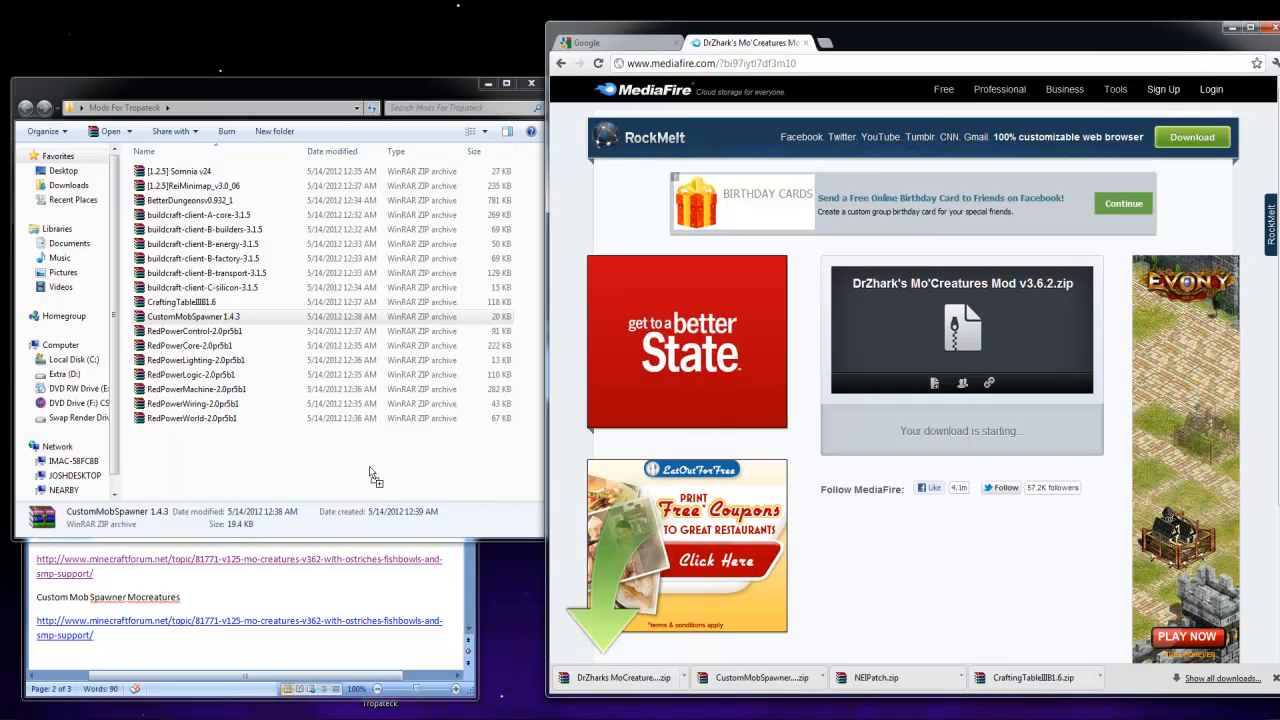
left_click_drag(613, 677, 337, 451)
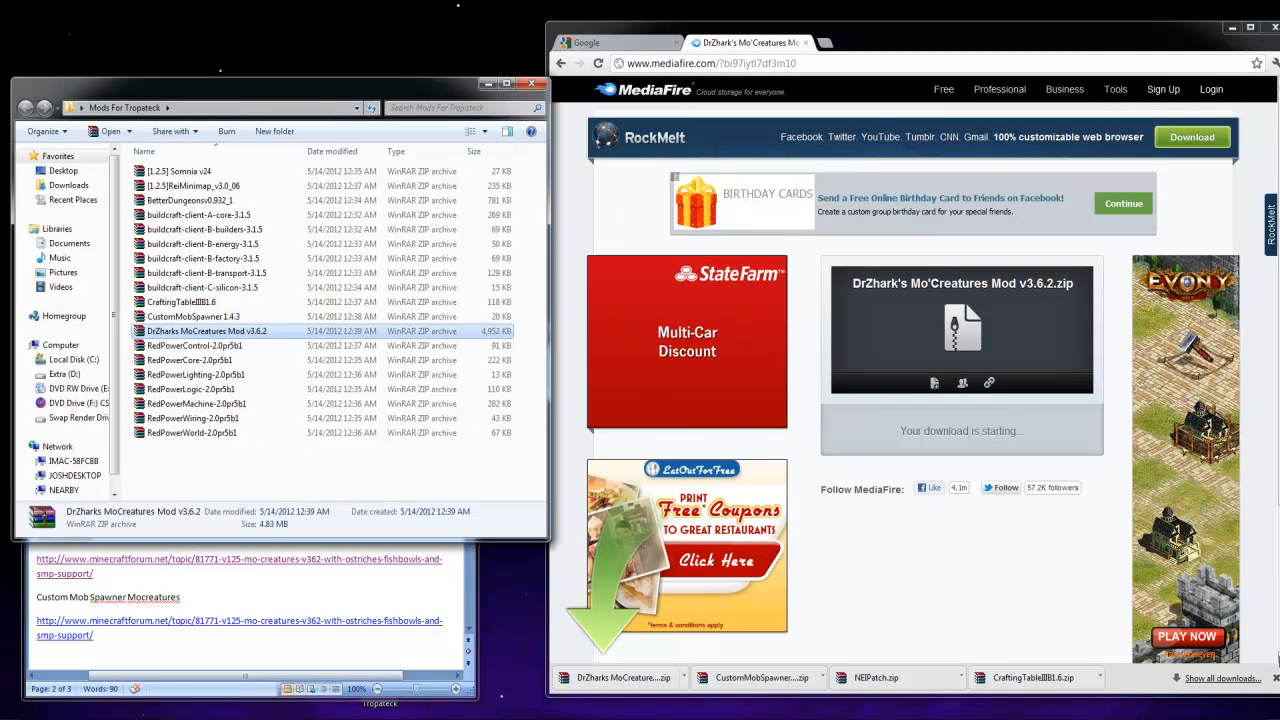
Close the Mo'Creatures download page and open the EE2 forum topic from the Links To Mods document
left_click(1276, 678)
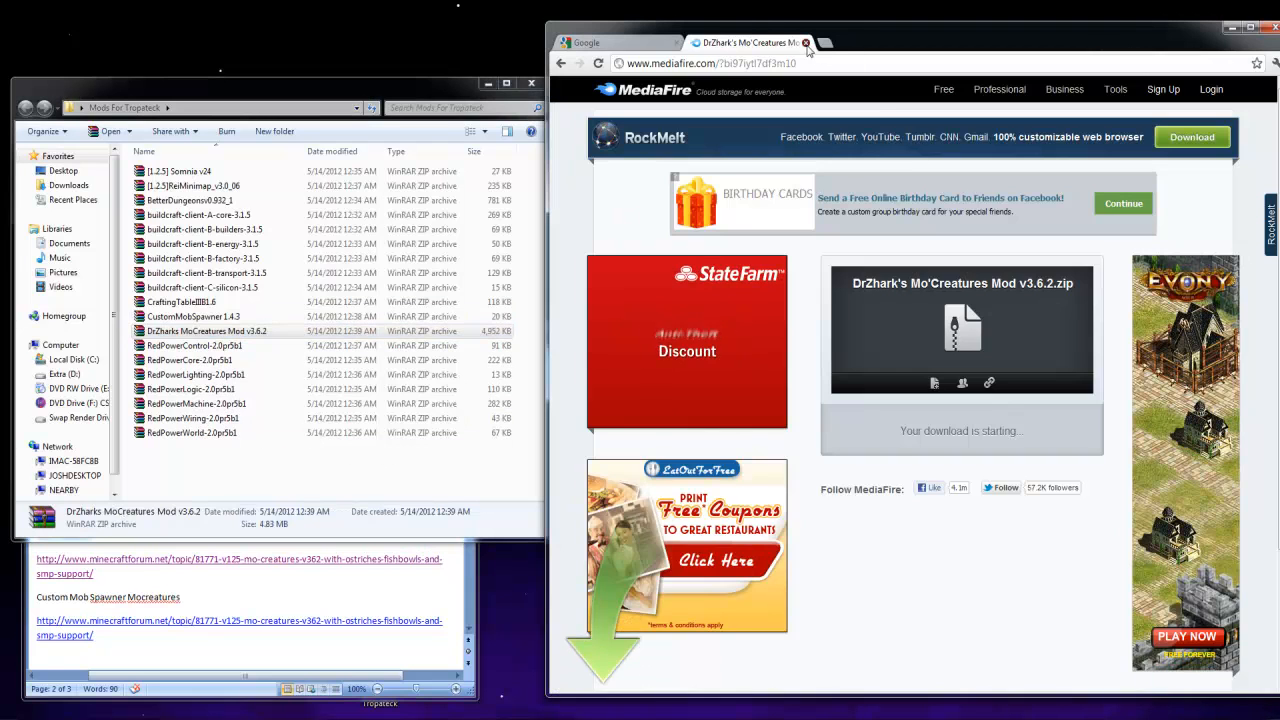
left_click(807, 44)
left_click(220, 604)
scroll(215, 571, "down", 1)
scroll(215, 571, "down", 1)
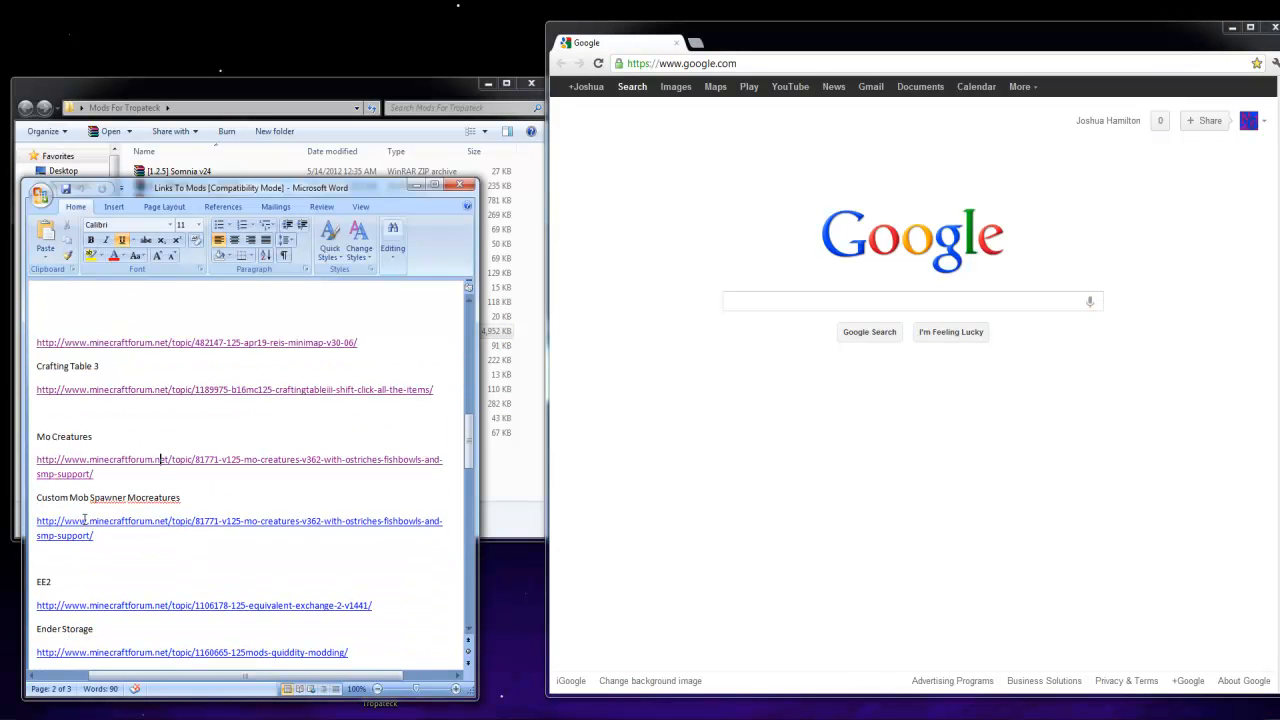
left_click_drag(130, 545, 40, 436)
left_click(148, 555)
scroll(135, 538, "down", 1)
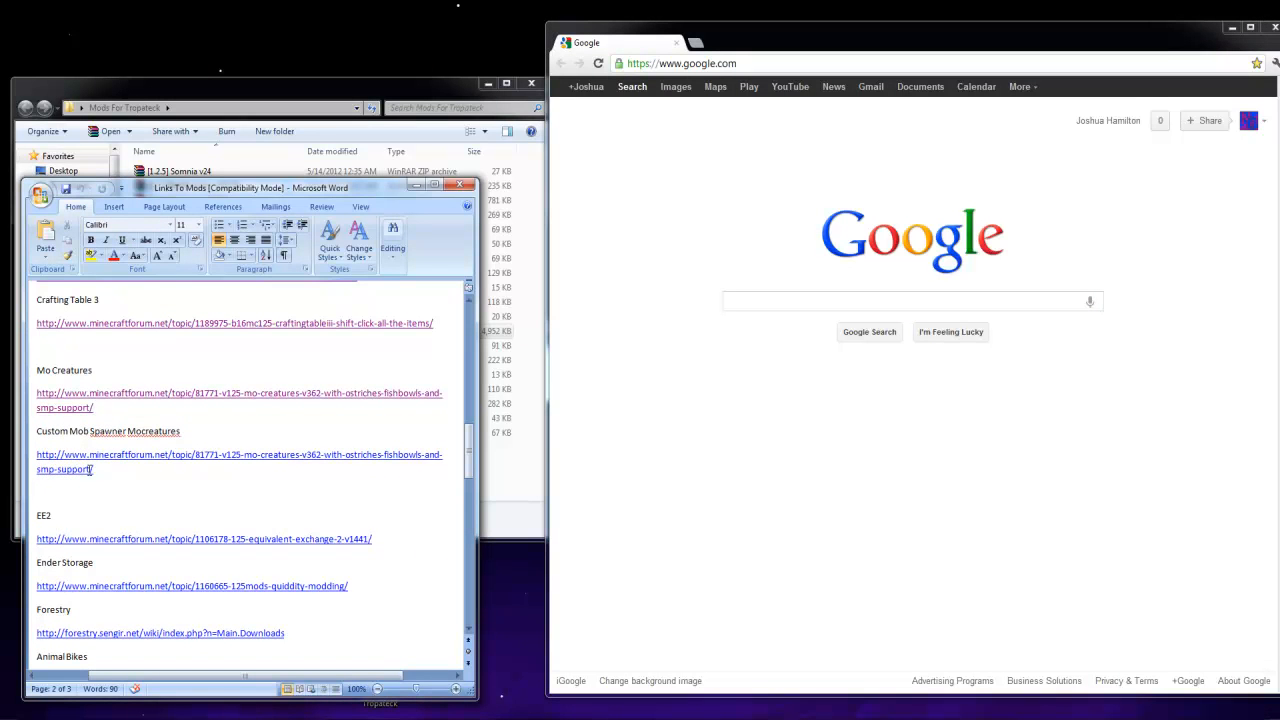
left_click_drag(134, 474, 50, 403)
left_click(157, 502)
scroll(155, 504, "down", 1)
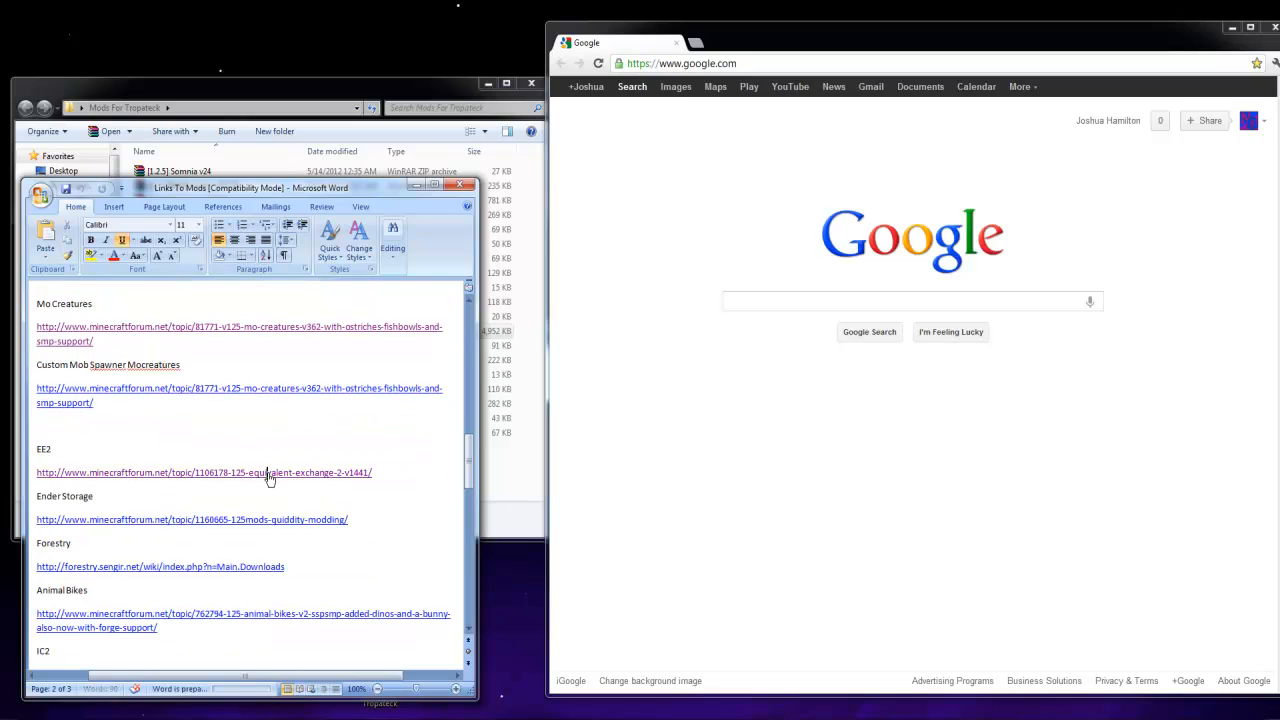
left_click(268, 478, "ctrl")
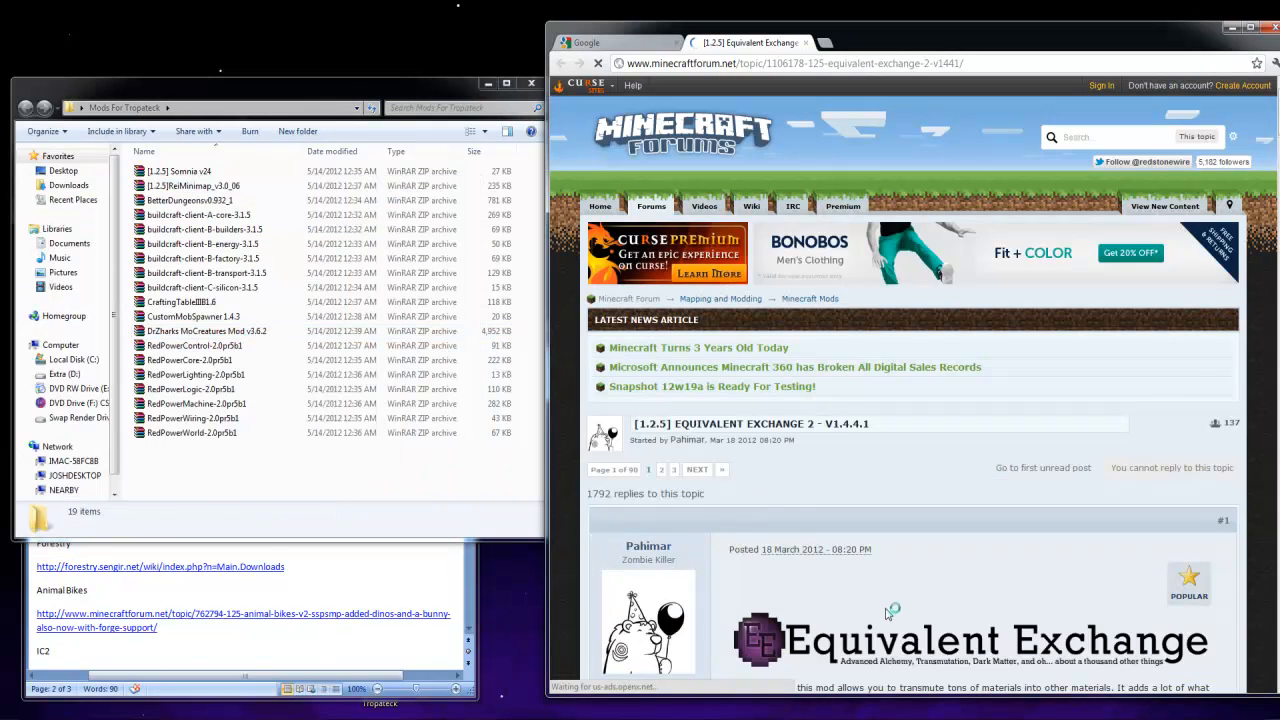
Find the Downloads section of the Equivalent Exchange 2 topic and reveal the download links for Minecraft 1.2.5
scroll(888, 614, "down", 5)
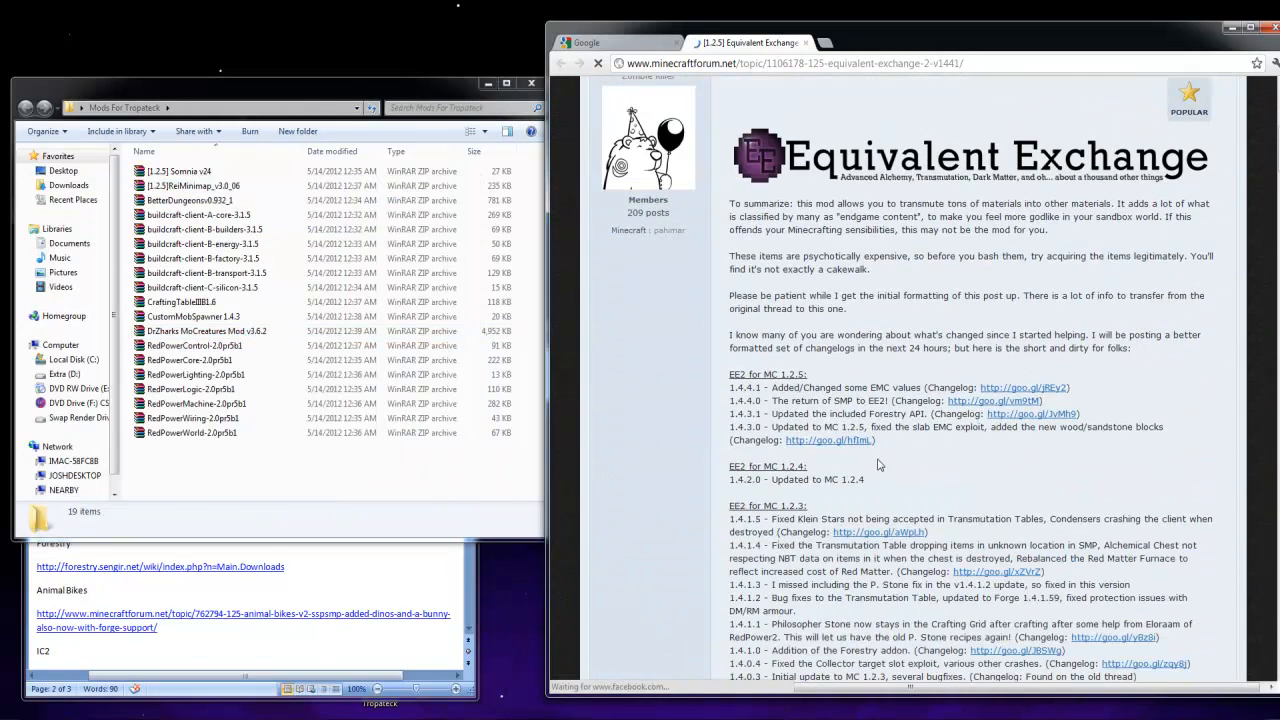
scroll(866, 459, "down", 8)
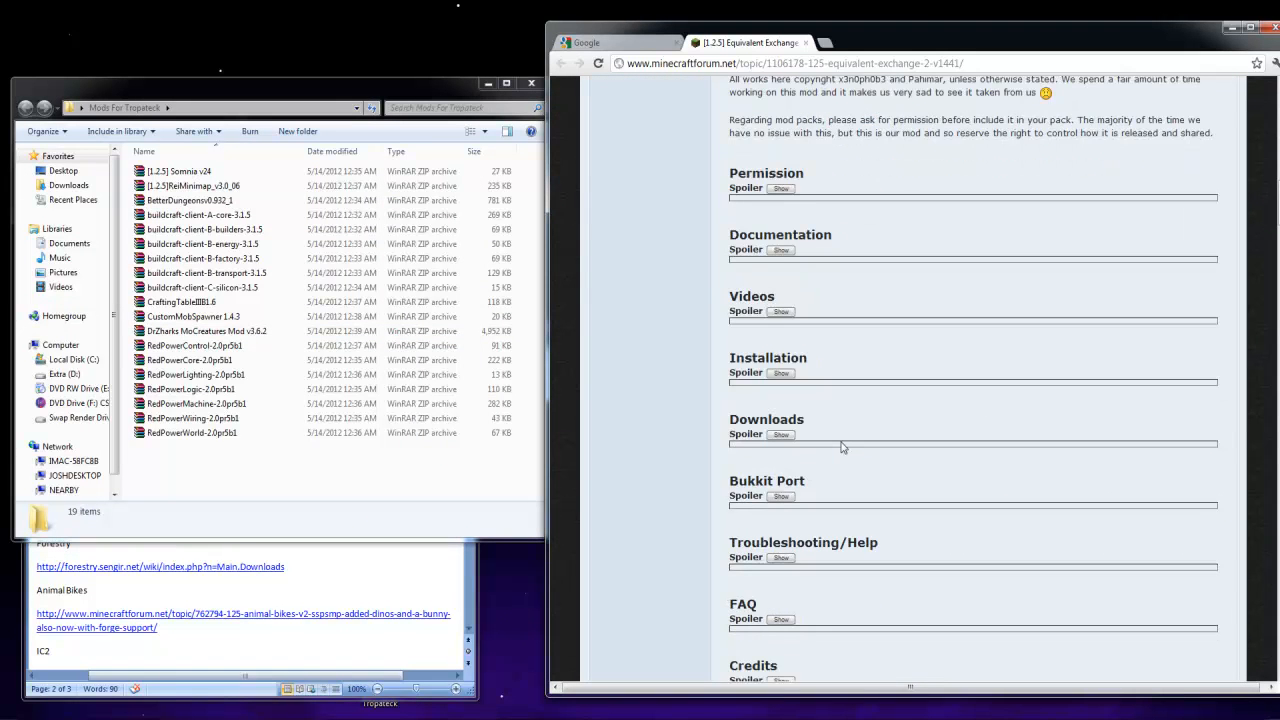
scroll(786, 540, "down", 4)
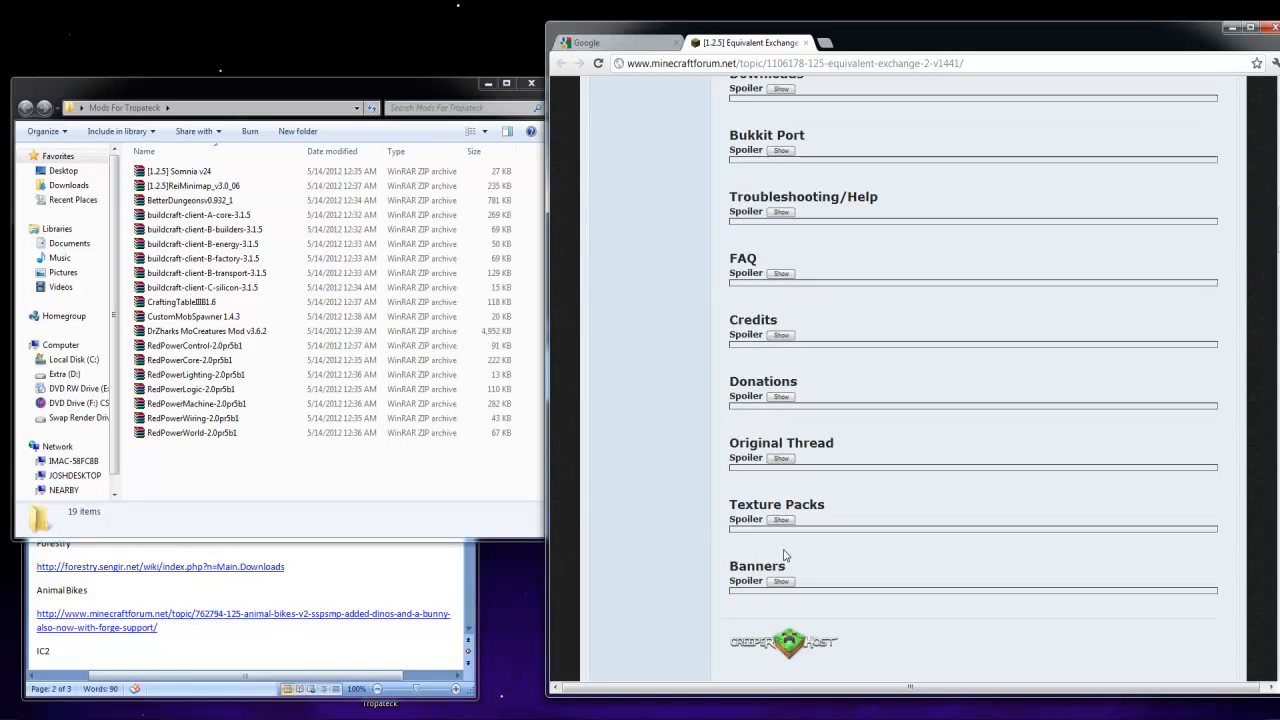
scroll(786, 548, "up", 2)
scroll(797, 506, "up", 2)
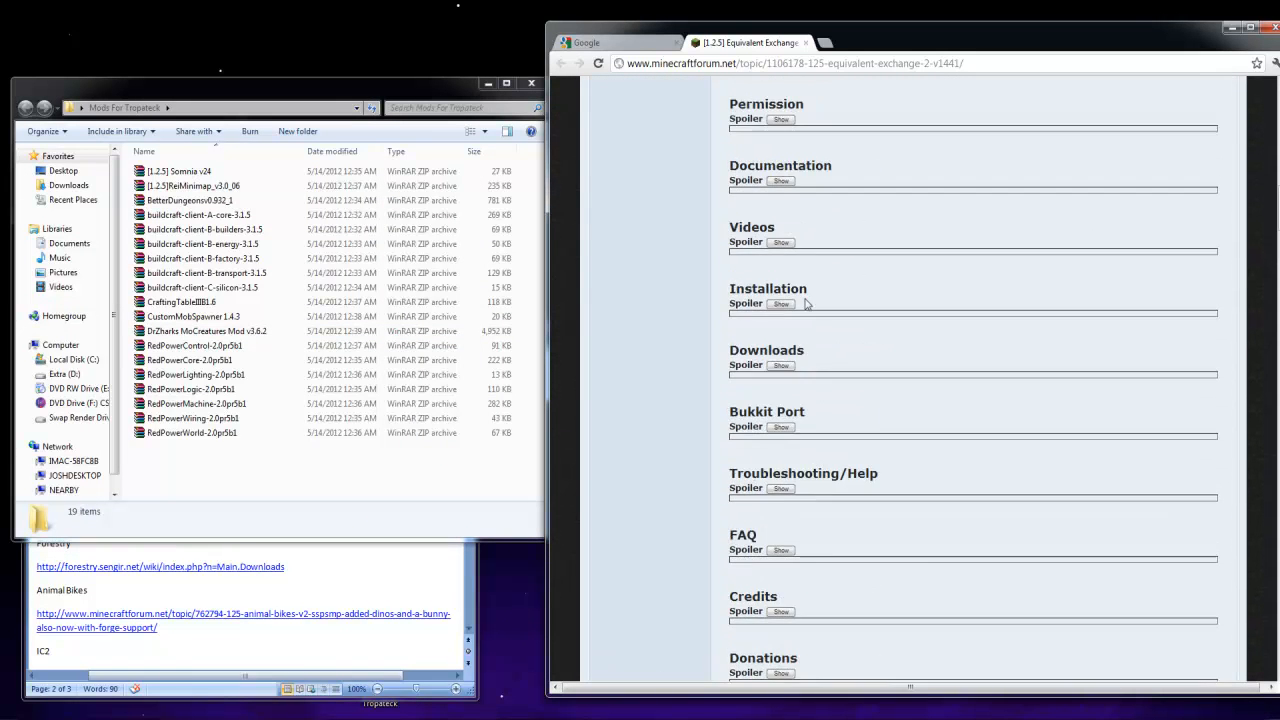
left_click(788, 367)
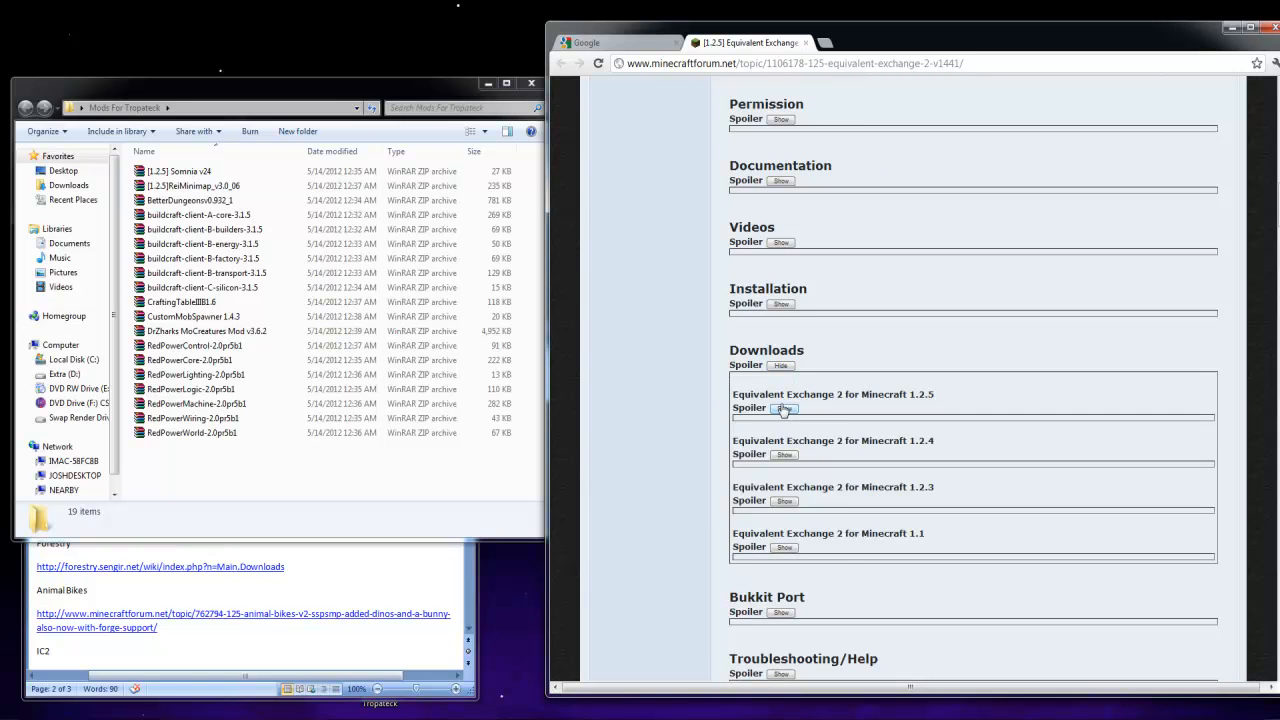
left_click(785, 409)
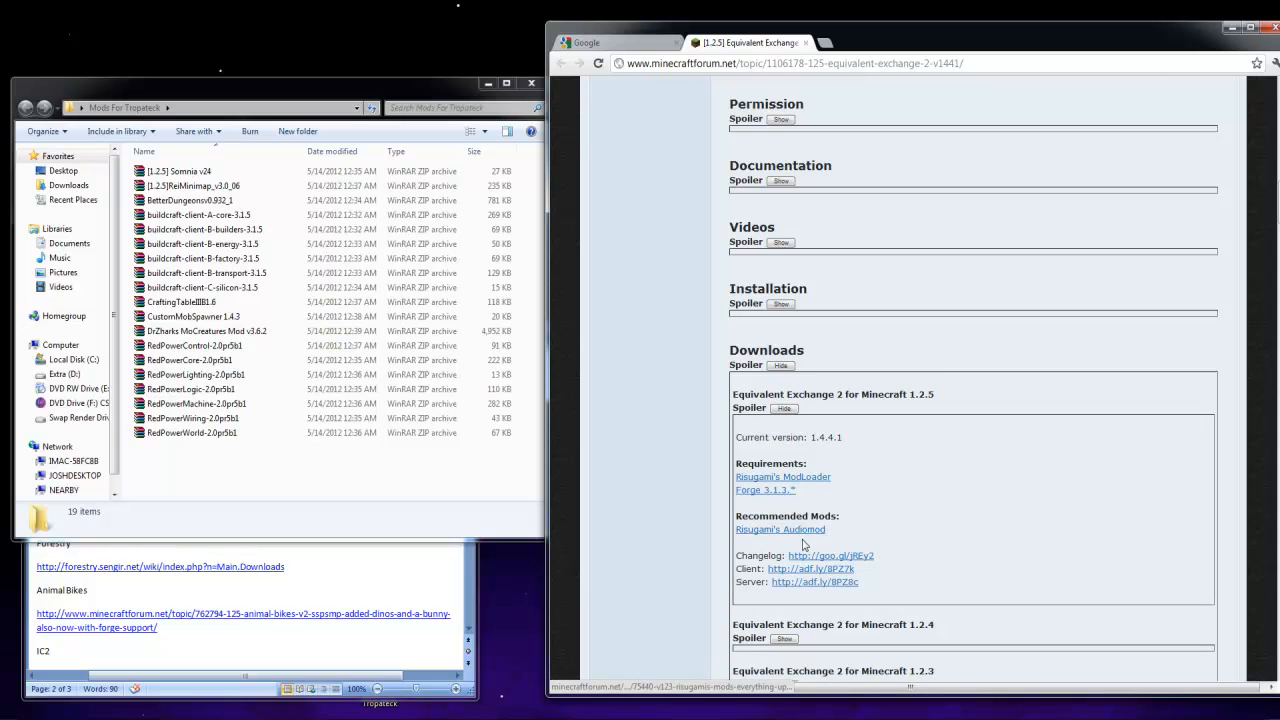
Download the Equivalent Exchange 2 client 1.4.4.1 through its adf.ly link and place the archive in the Mods For Tropateck folder
left_click(846, 582)
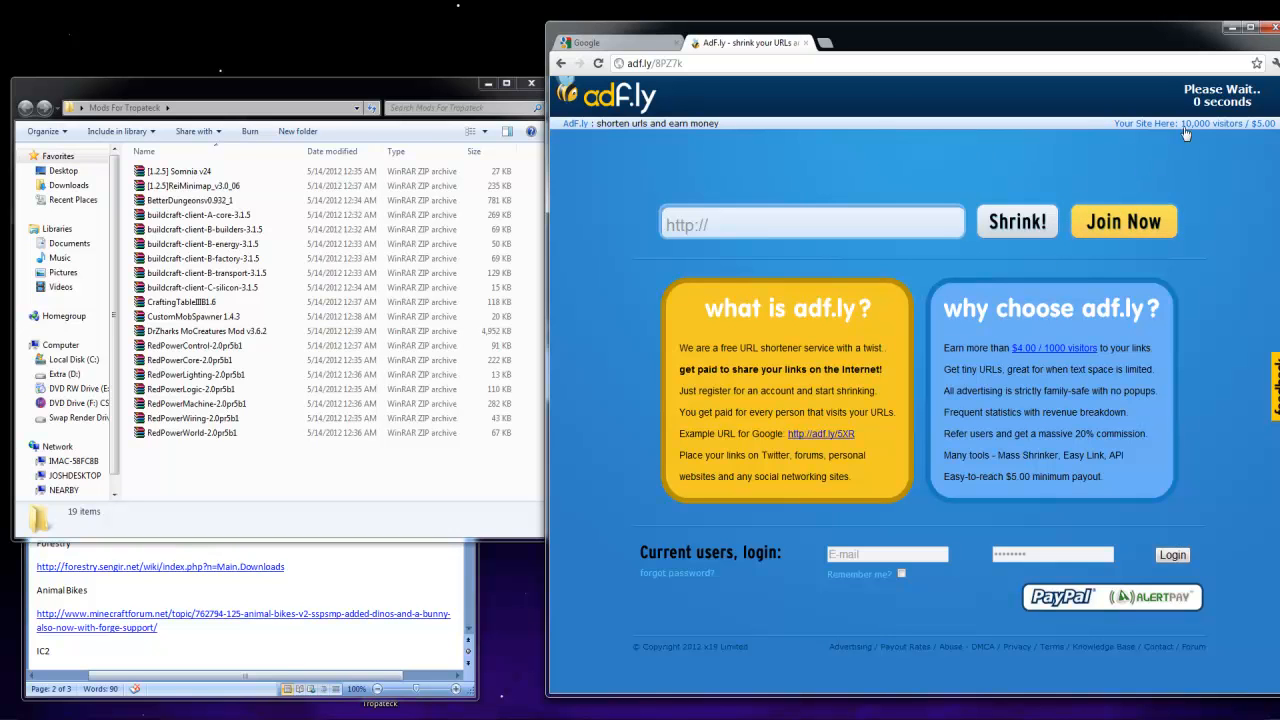
left_click(1207, 103)
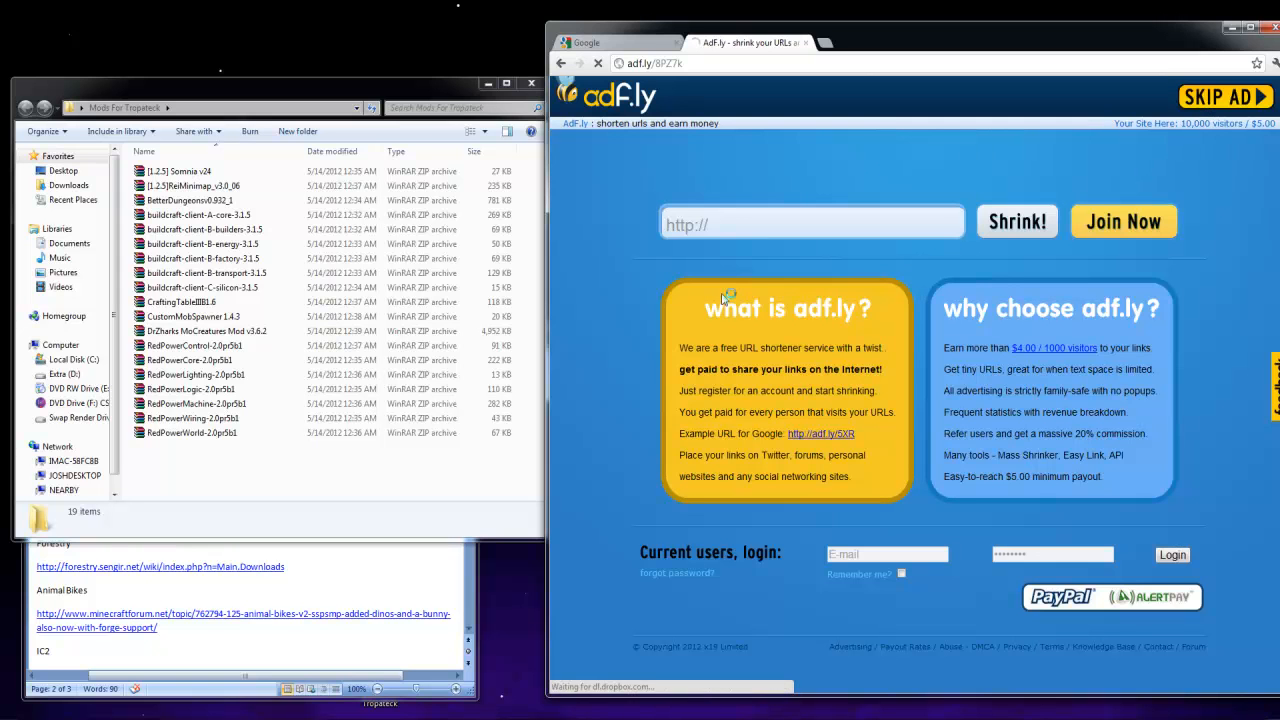
left_click_drag(605, 677, 329, 486)
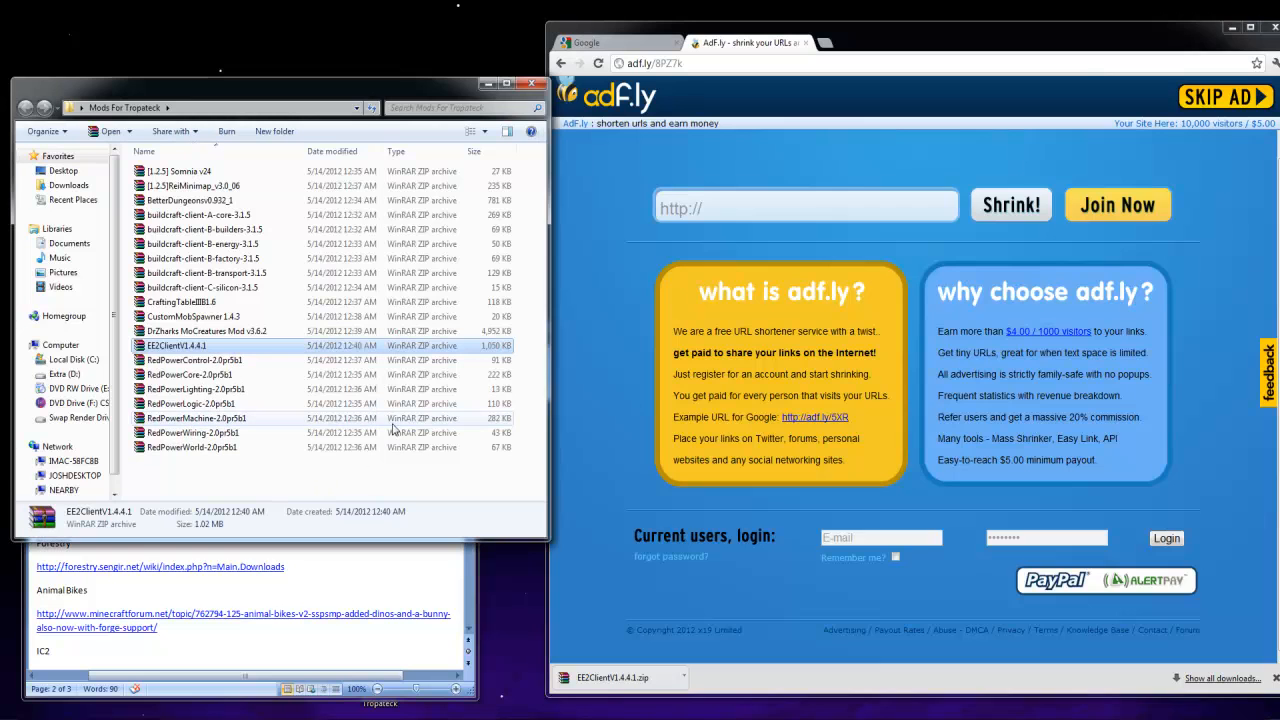
Go back from the adf.ly page and open the Ender Storage forum topic from the Links To Mods document
left_click(560, 64)
left_click(240, 560)
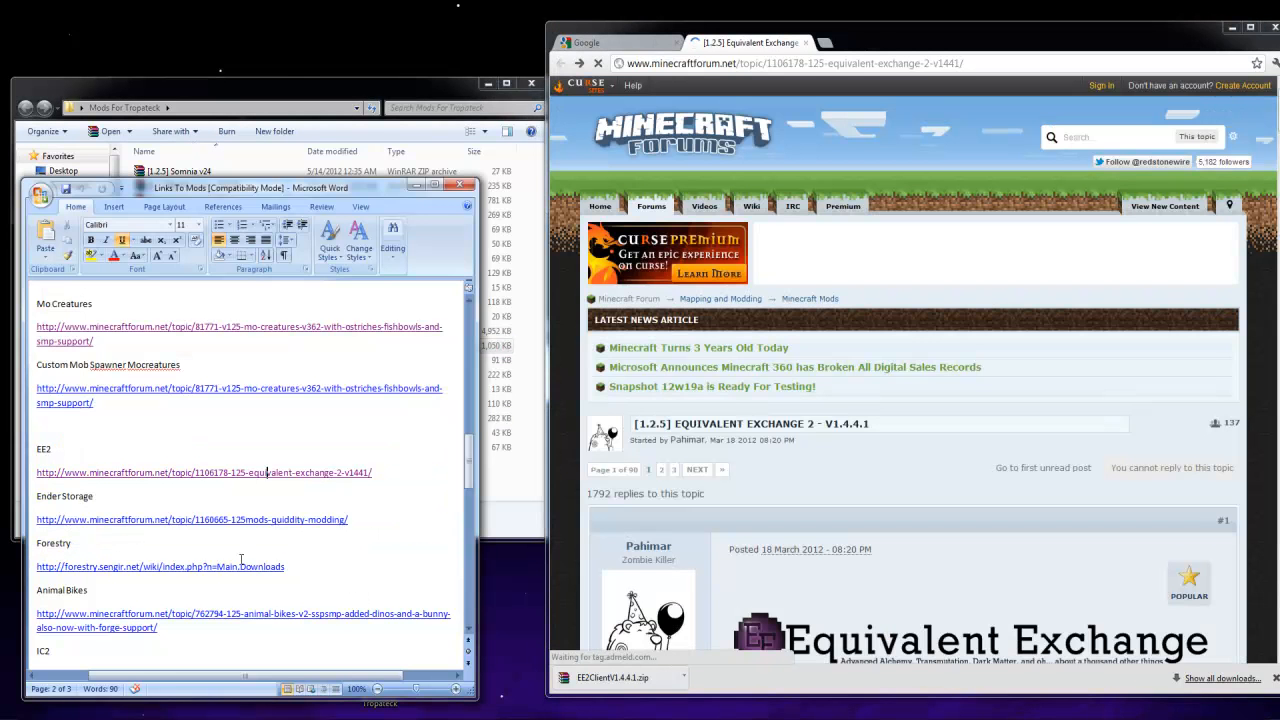
left_click(155, 522, "ctrl")
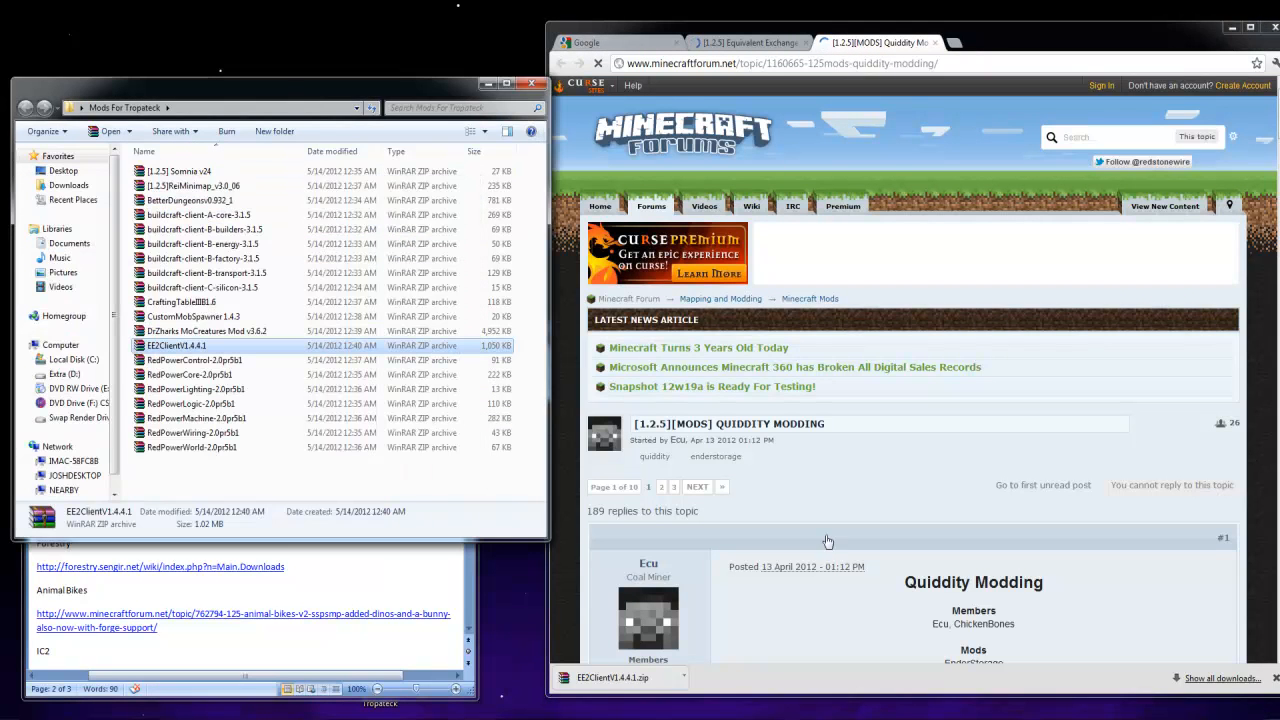
Download the EnderStorage v1.1.1 client into the Mods For Tropateck folder and return to the Links To Mods document
scroll(840, 618, "down", 6)
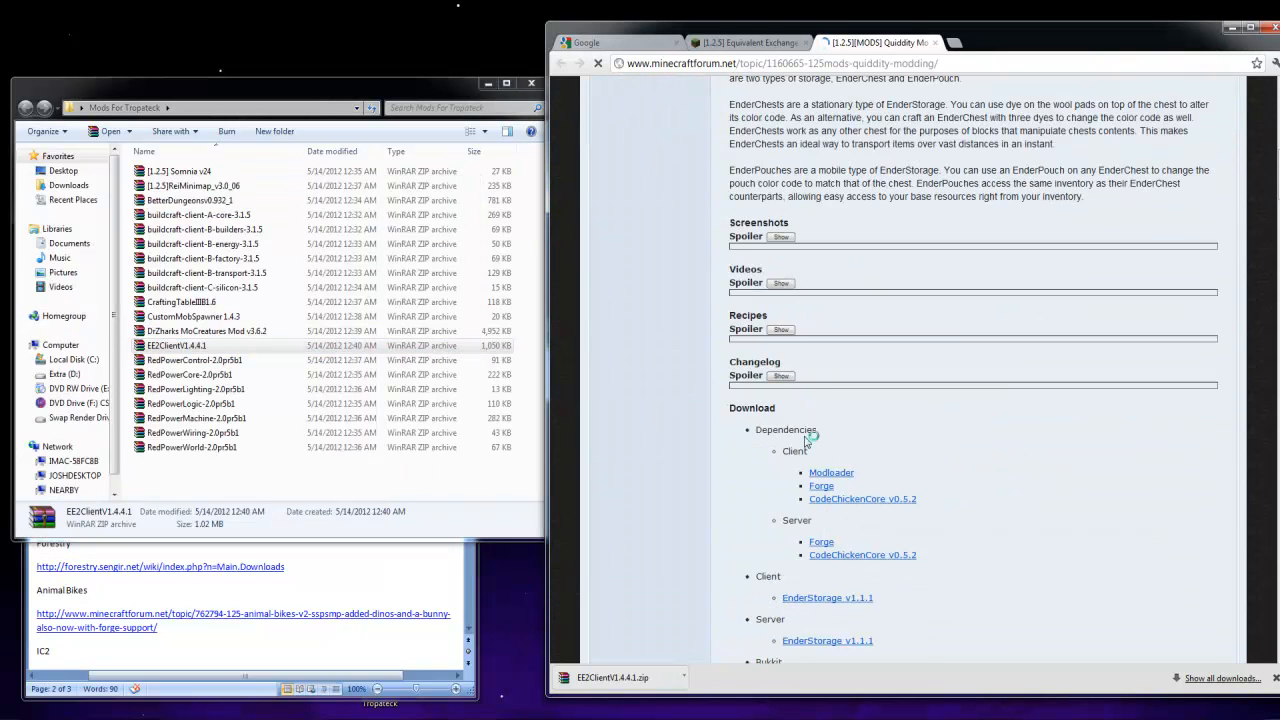
scroll(835, 540, "down", 1)
left_click(828, 529)
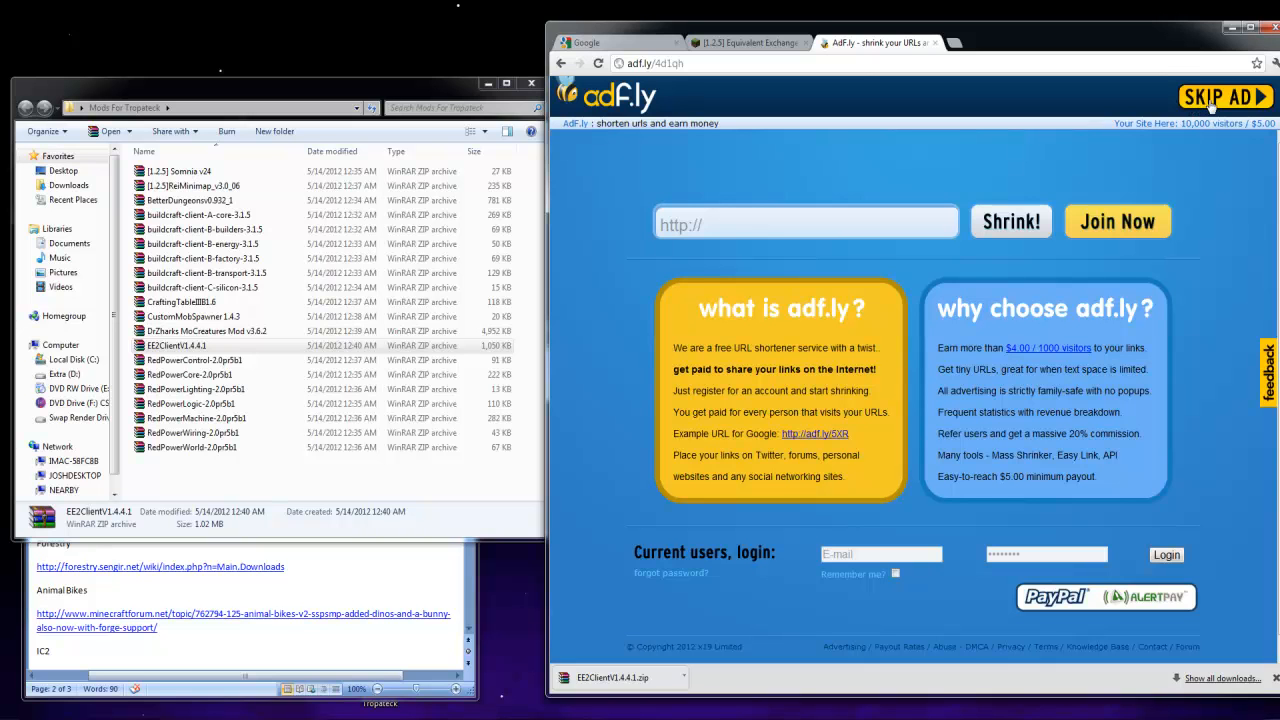
left_click(1211, 104)
left_click_drag(593, 681, 275, 485)
left_click(340, 604)
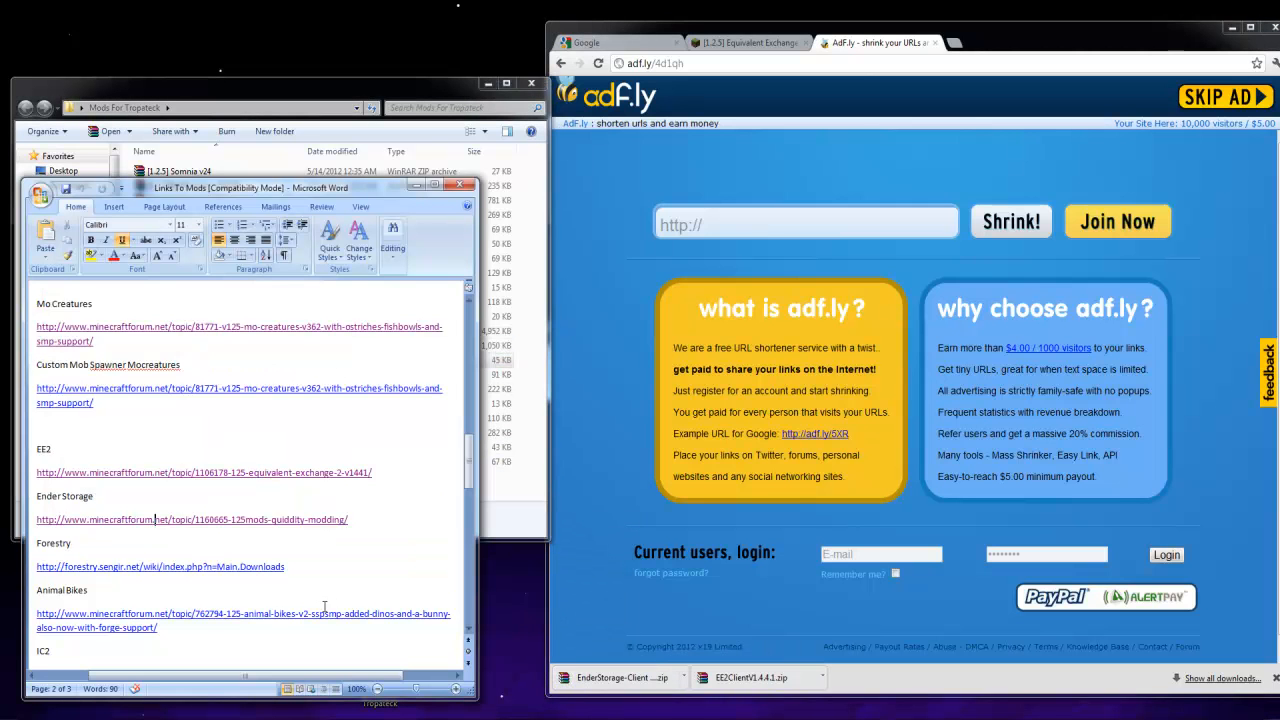
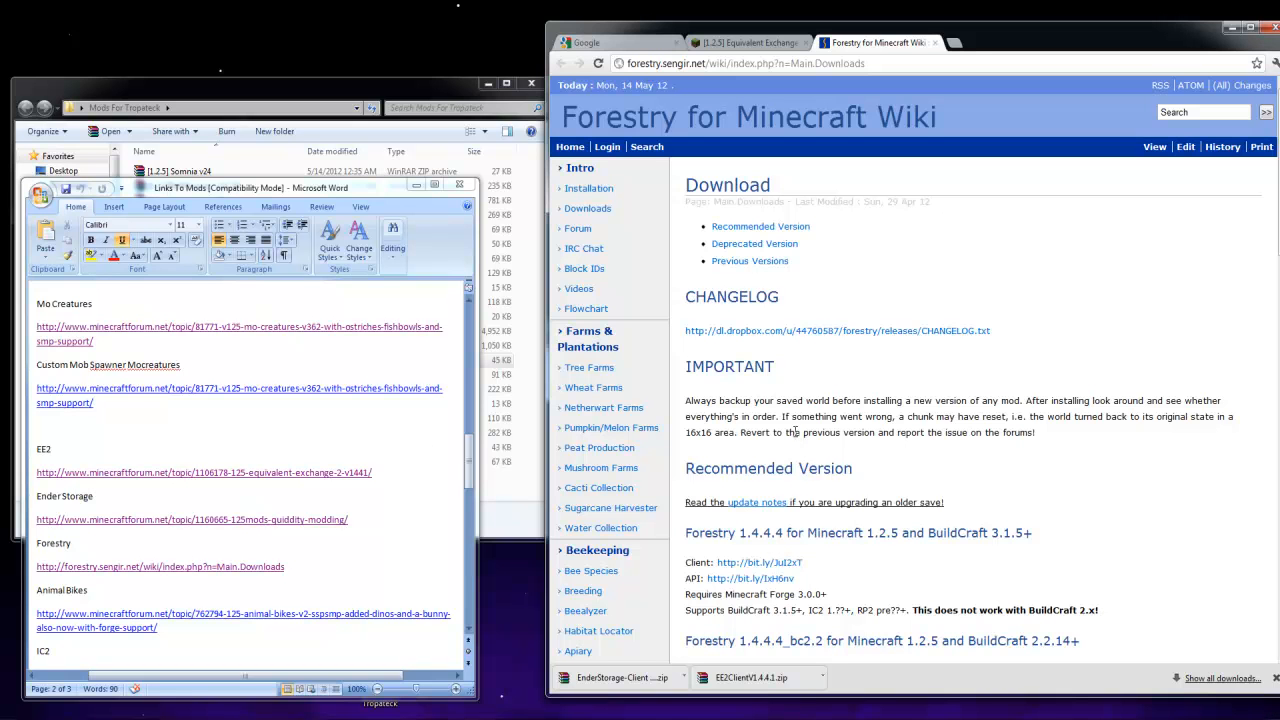
Download the Forestry 1.4.4.4 client for Minecraft 1.2.5 and BuildCraft 3.1.5+ and place the jar in the Mods For Tropateck folder
scroll(777, 398, "down", 3)
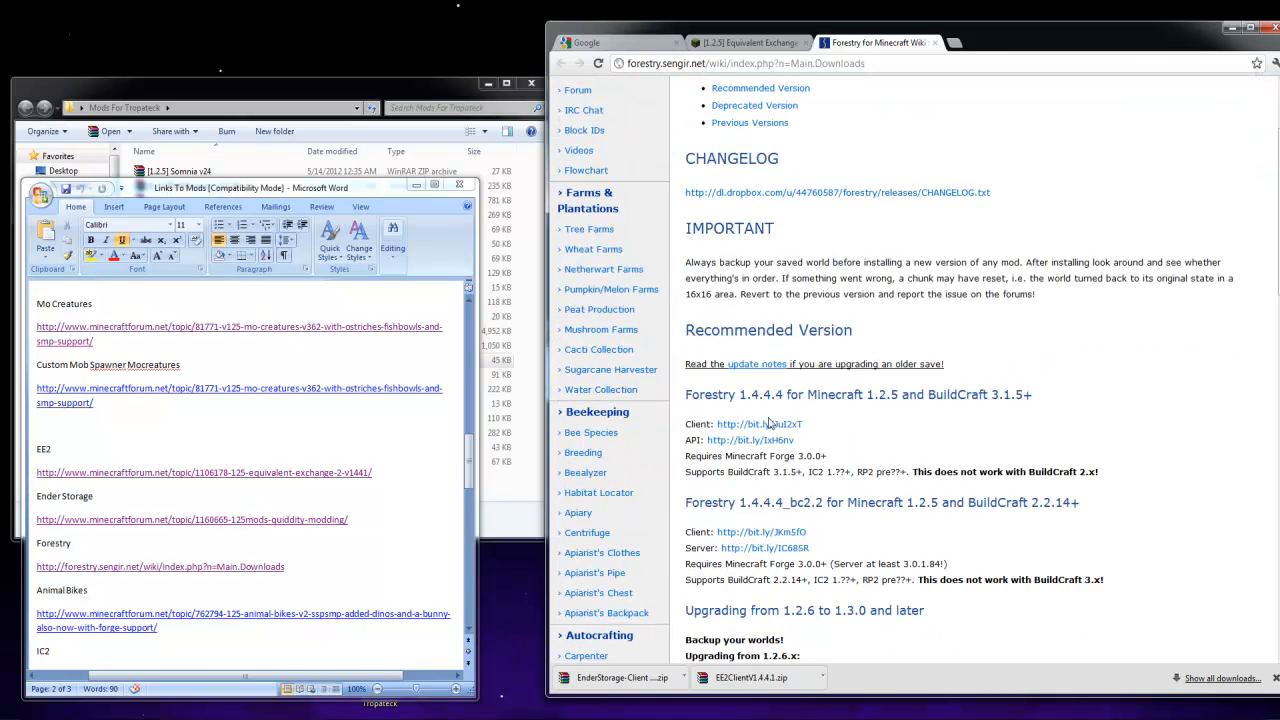
left_click(761, 427)
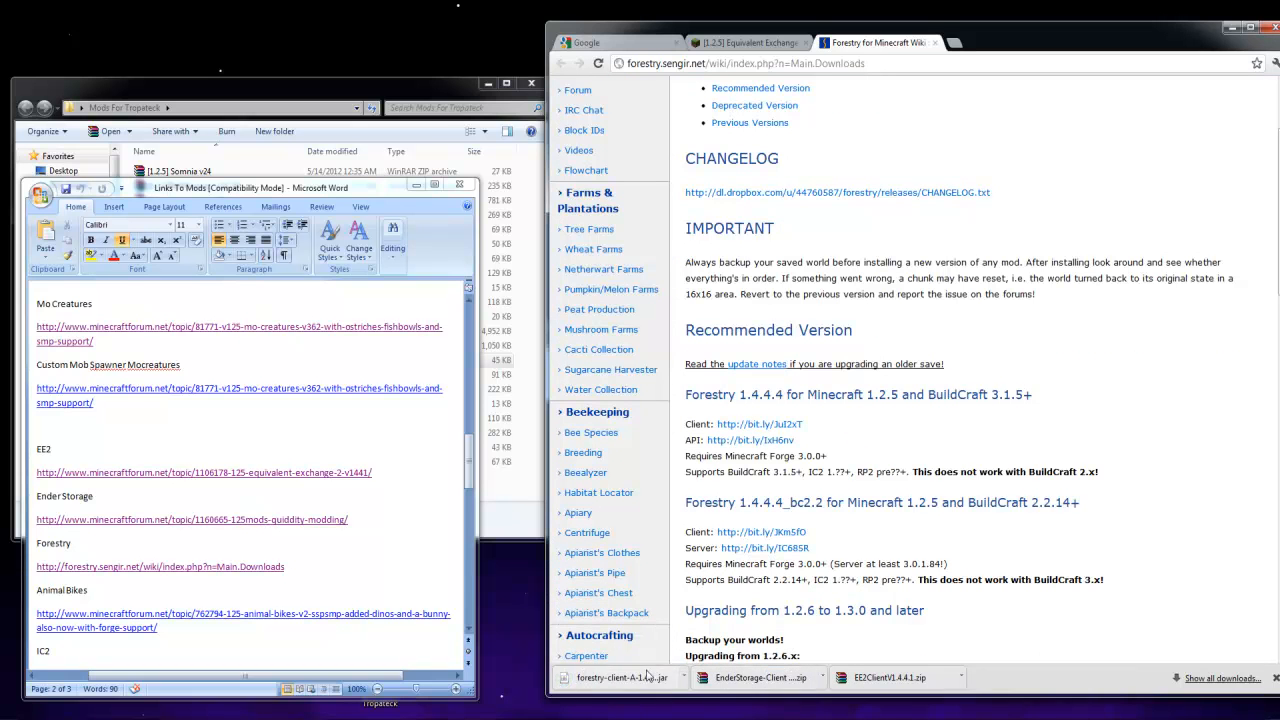
left_click(513, 540)
left_click_drag(605, 677, 392, 522)
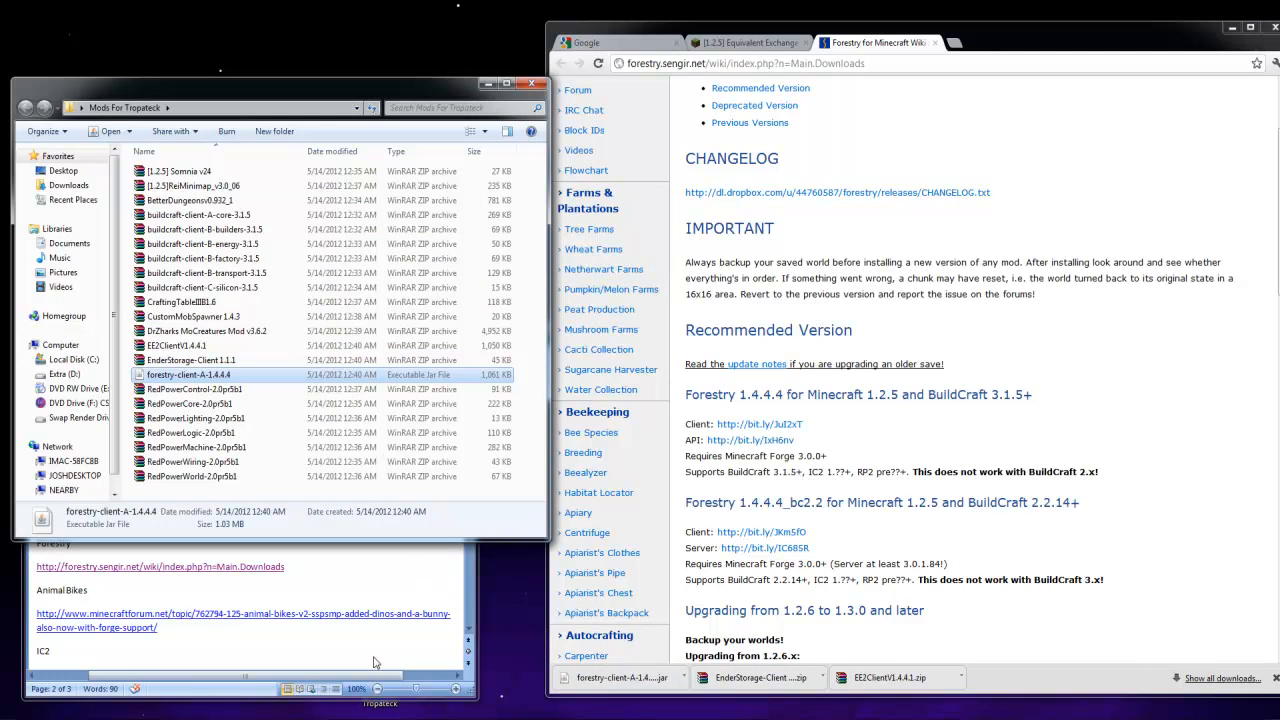
Close the Forestry wiki page and open the Animal Bikes forum topic from the Links To Mods document
left_click(736, 43)
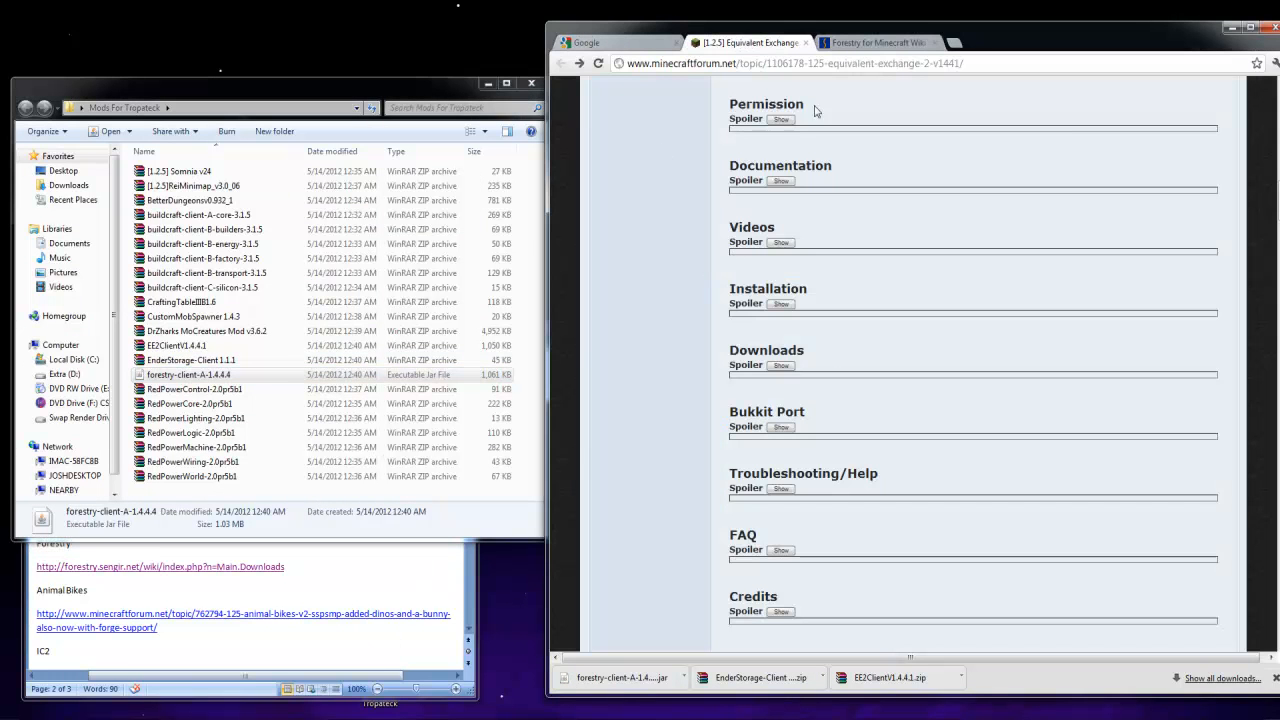
left_click(930, 42)
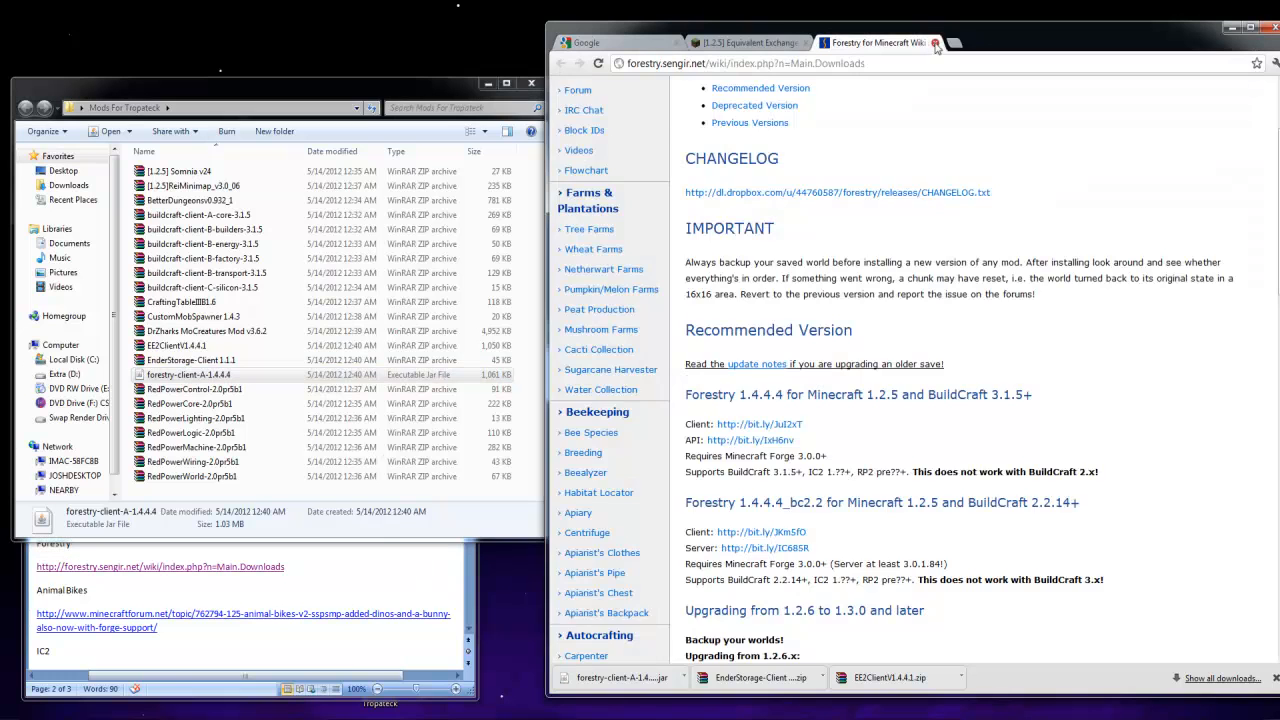
left_click(934, 43)
left_click(323, 677)
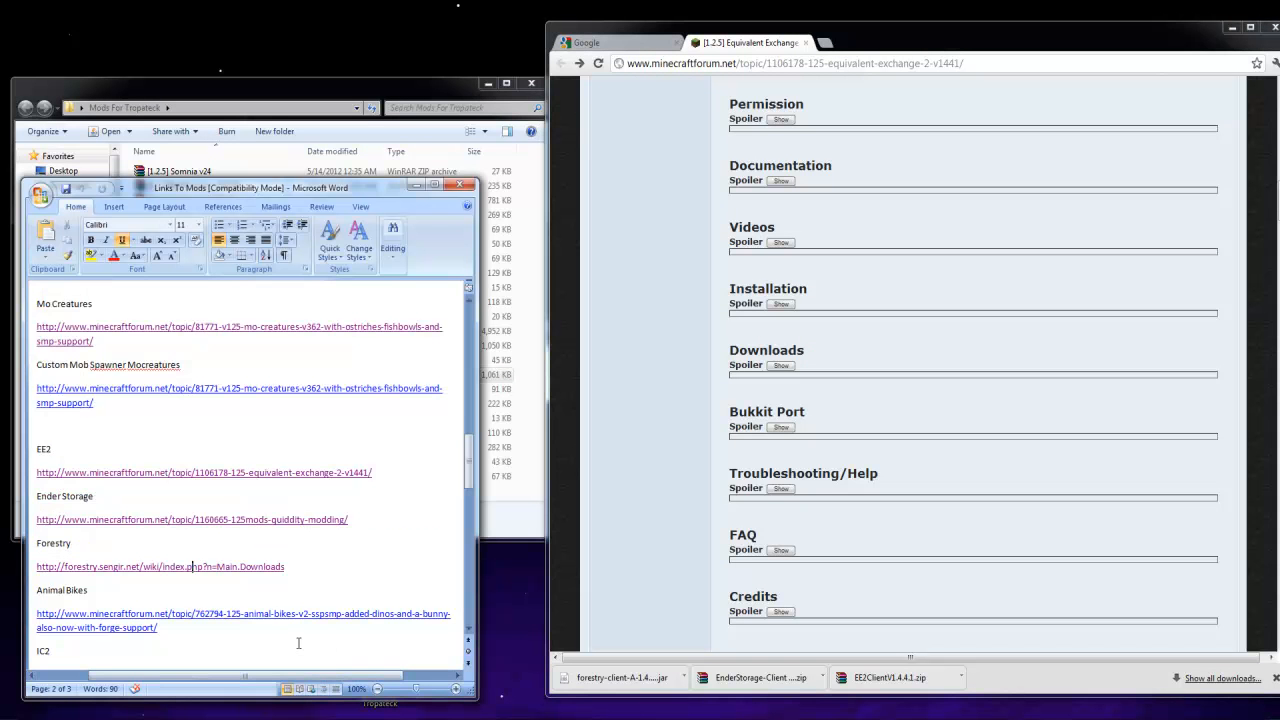
scroll(297, 640, "down", 2)
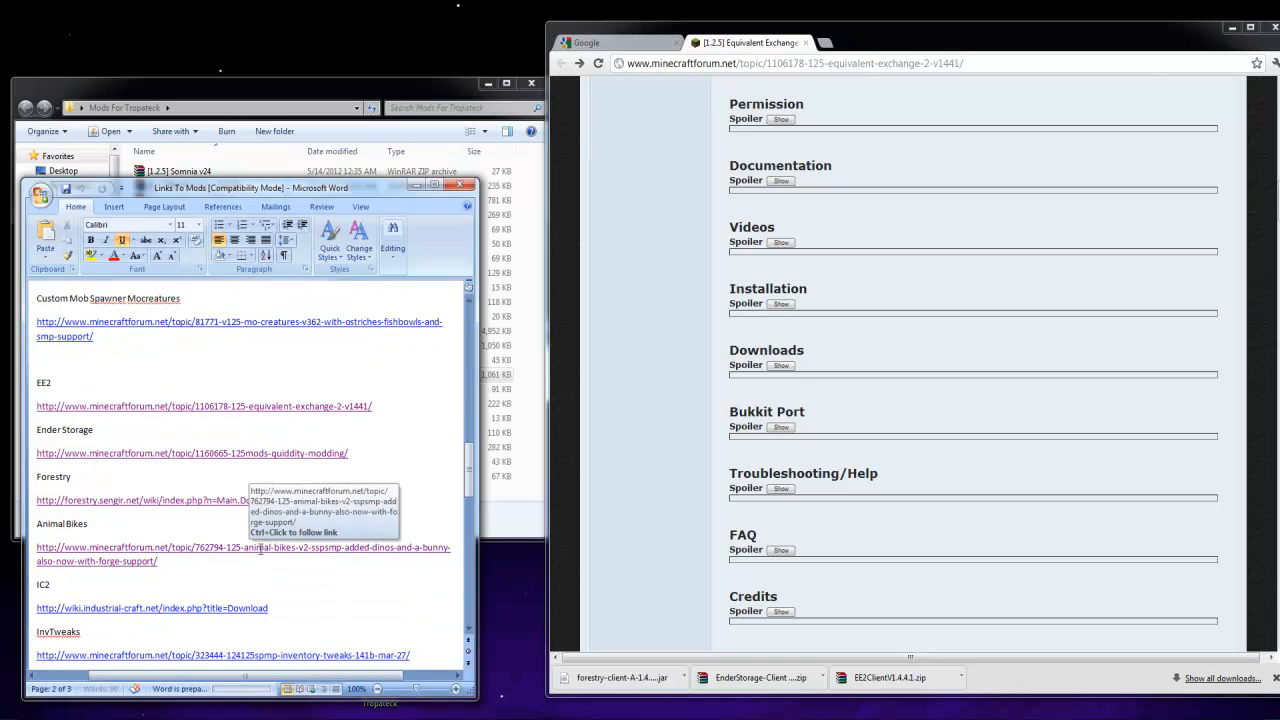
left_click(249, 550, "ctrl")
scroll(817, 600, "down", 7)
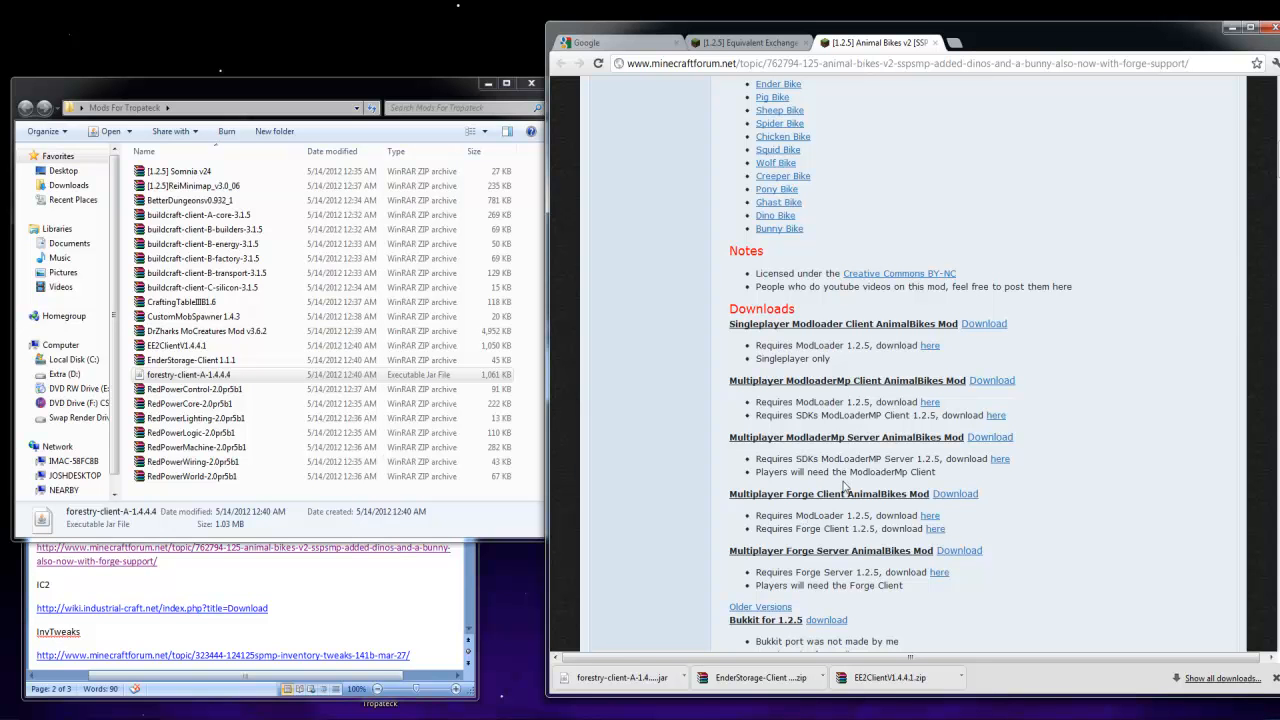
scroll(818, 543, "down", 4)
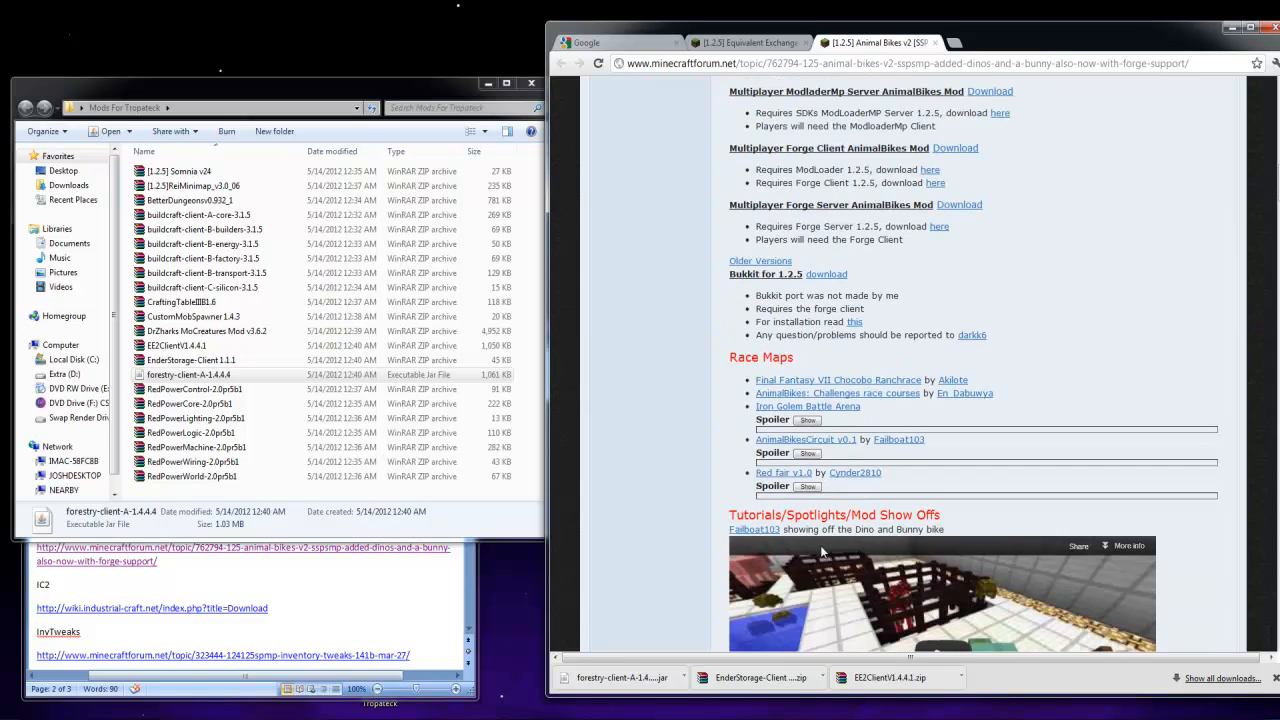
scroll(820, 540, "up", 3)
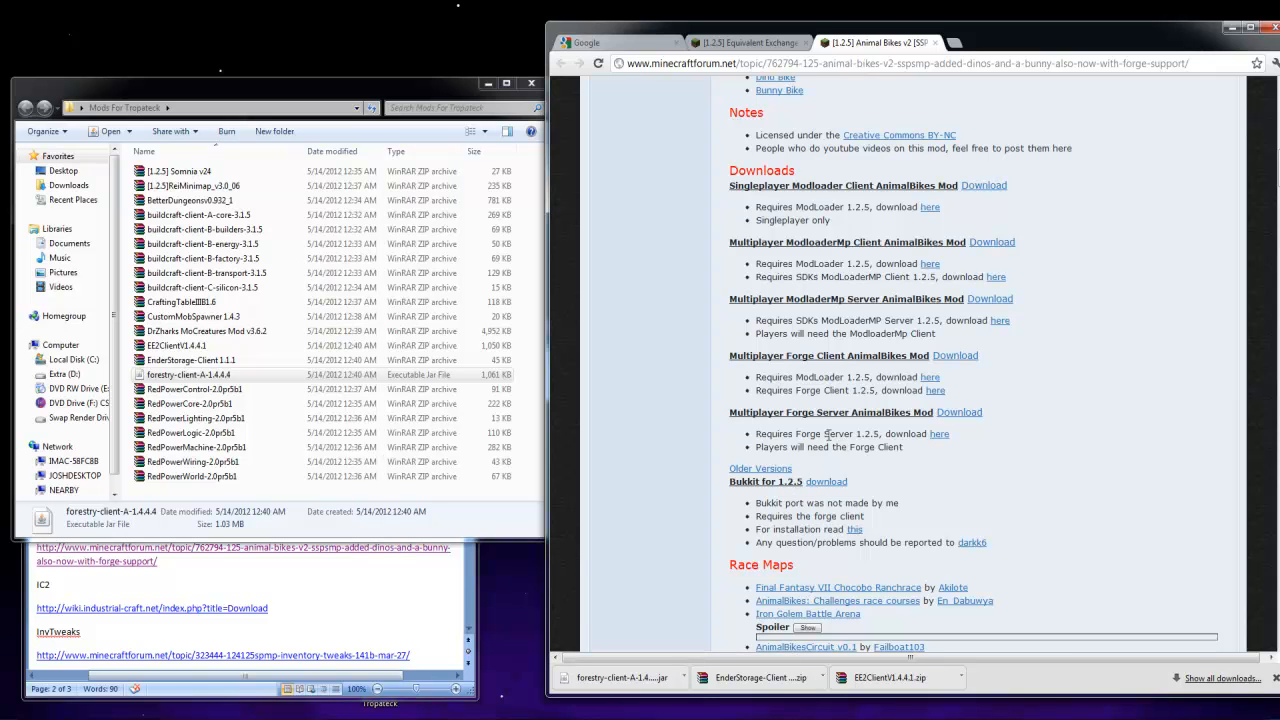
scroll(817, 382, "up", 1)
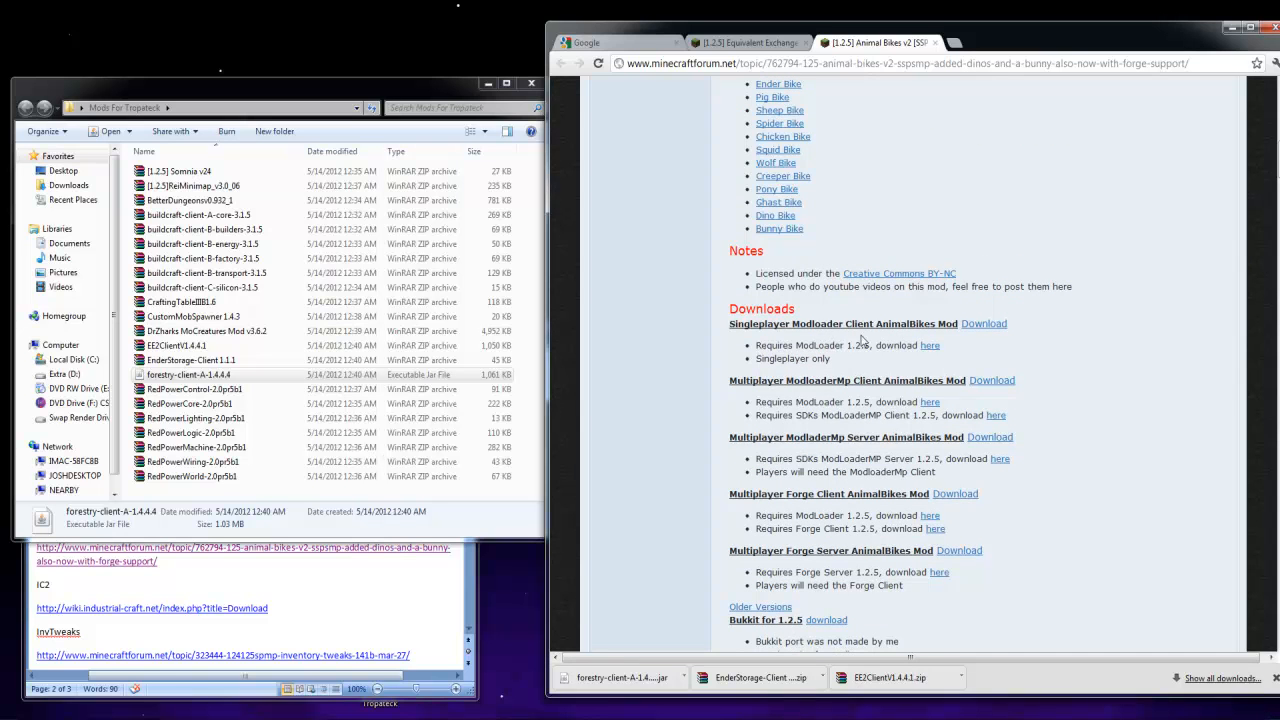
left_click(932, 346)
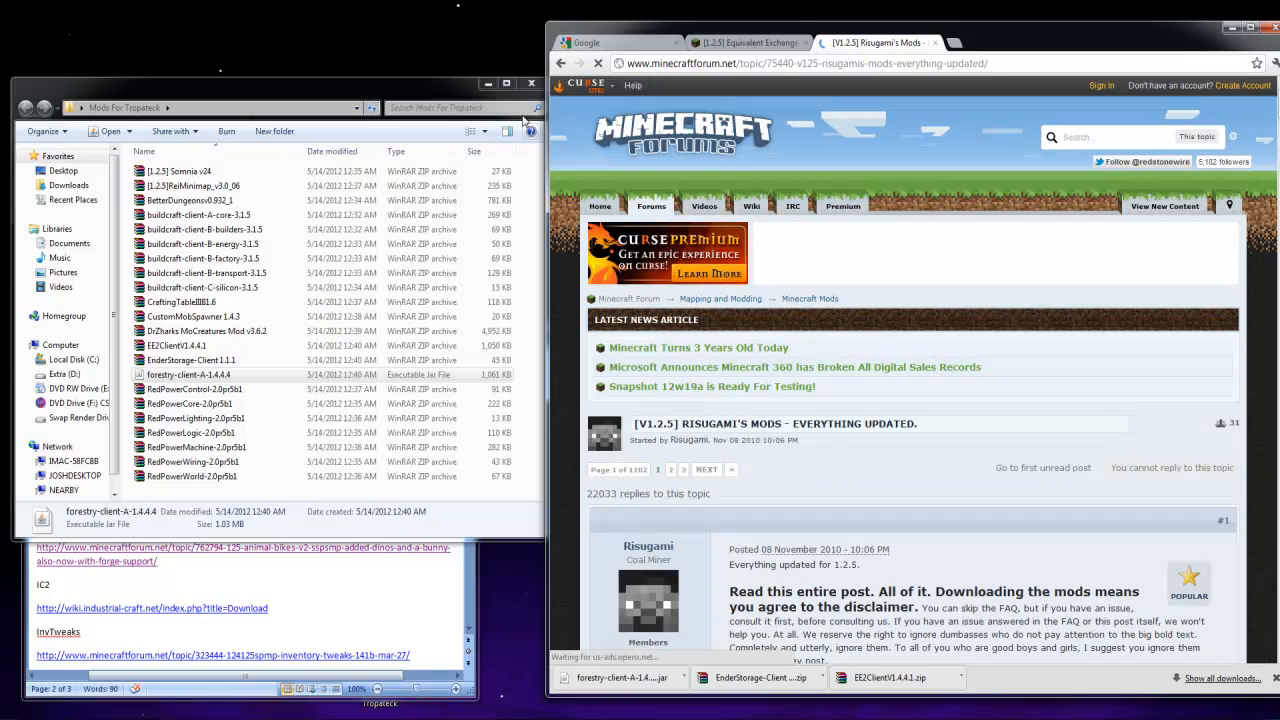
left_click(560, 64)
Download the singleplayer ModLoader client of Animal Bikes through adf.ly and MediaFire and place the archive in the Mods For Tropateck folder
scroll(904, 560, "down", 10)
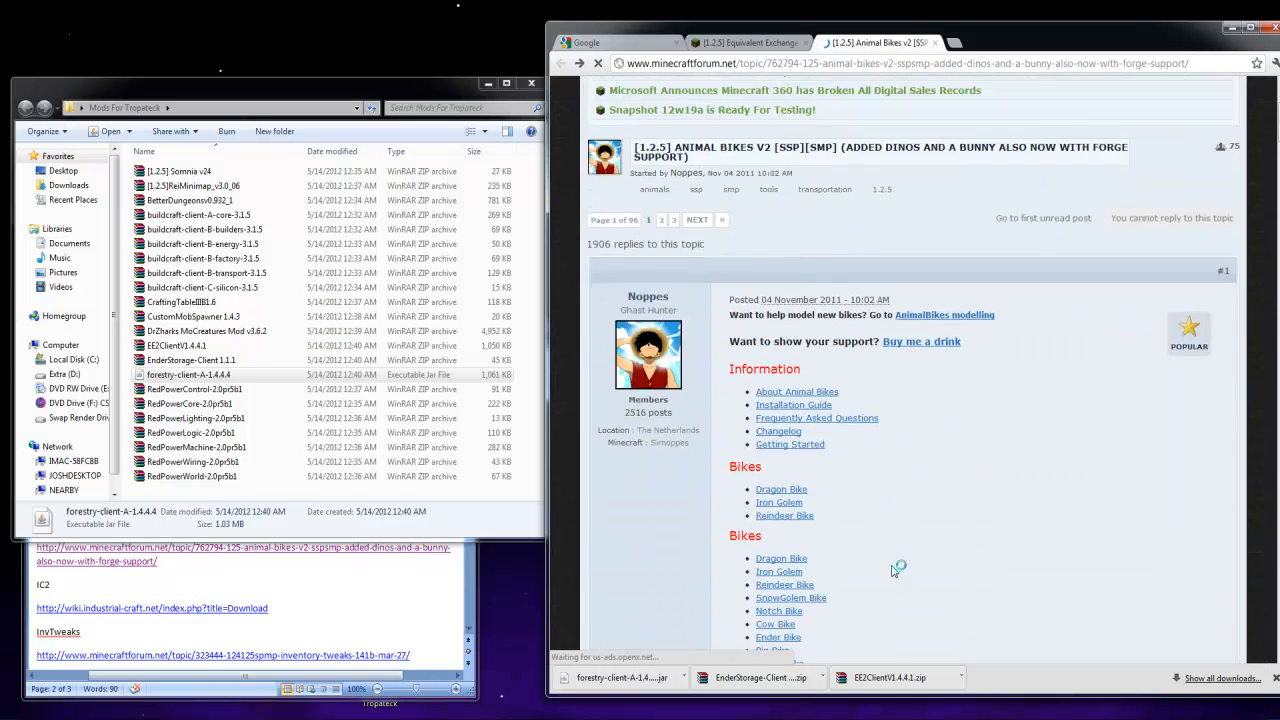
scroll(893, 548, "down", 3)
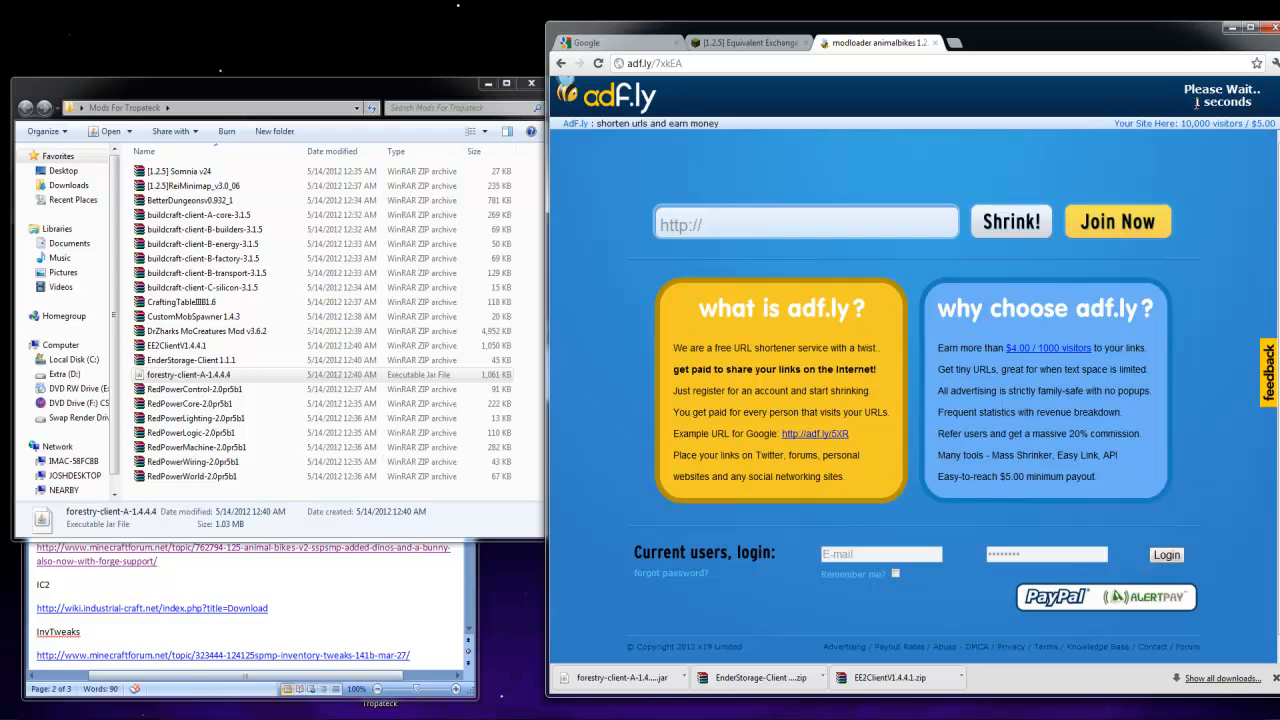
left_click(1207, 102)
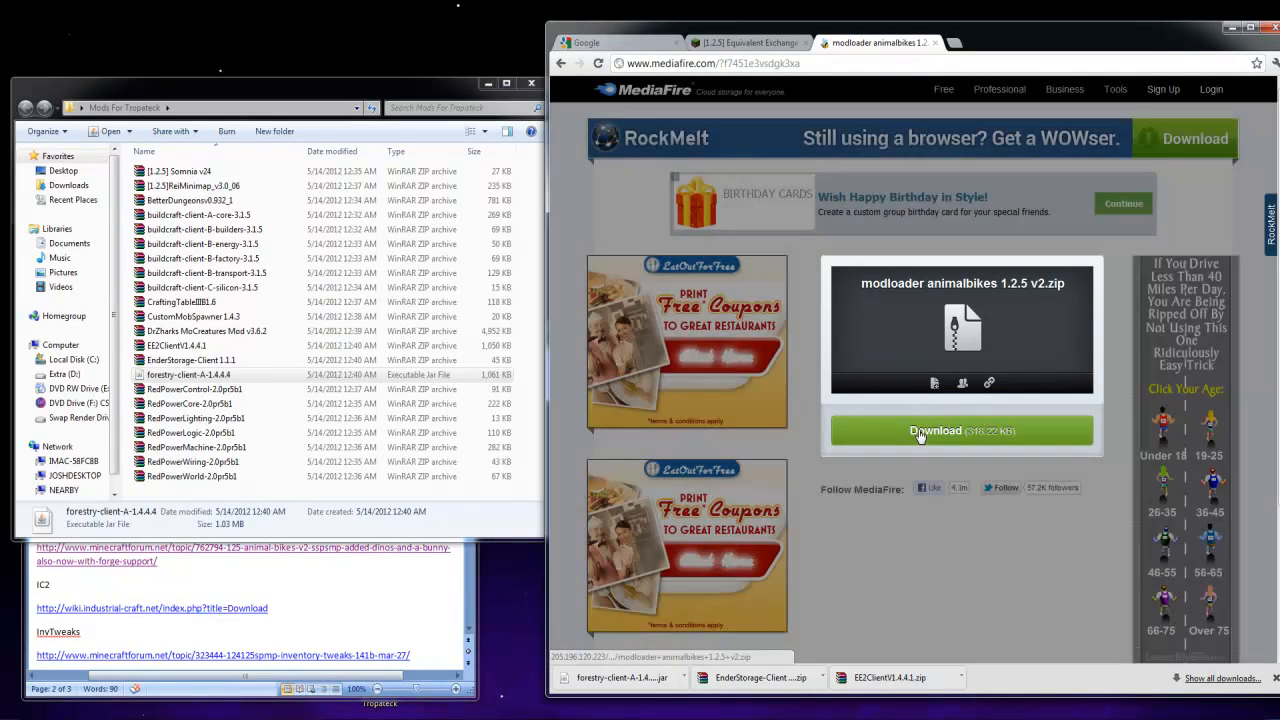
left_click(917, 427)
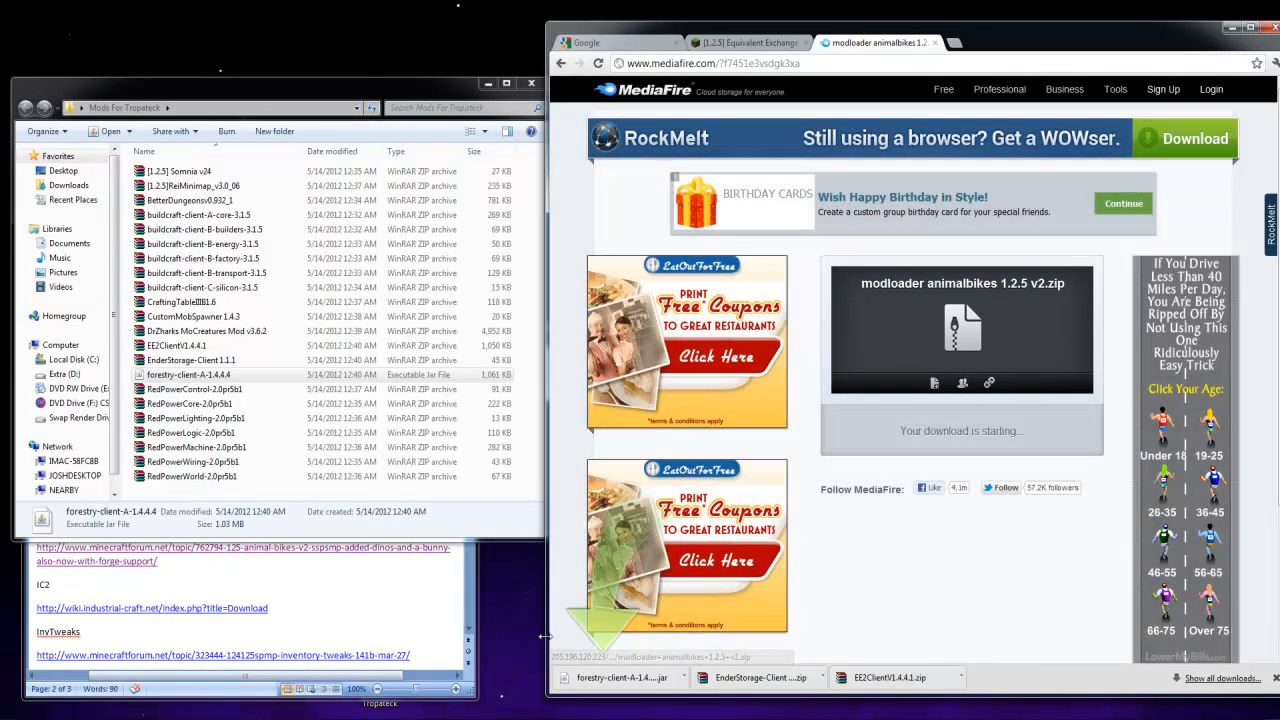
left_click_drag(608, 681, 395, 488)
Open the IC2 download page from the Links To Mods document and find the download links for Minecraft 1.2.5
left_click(229, 613)
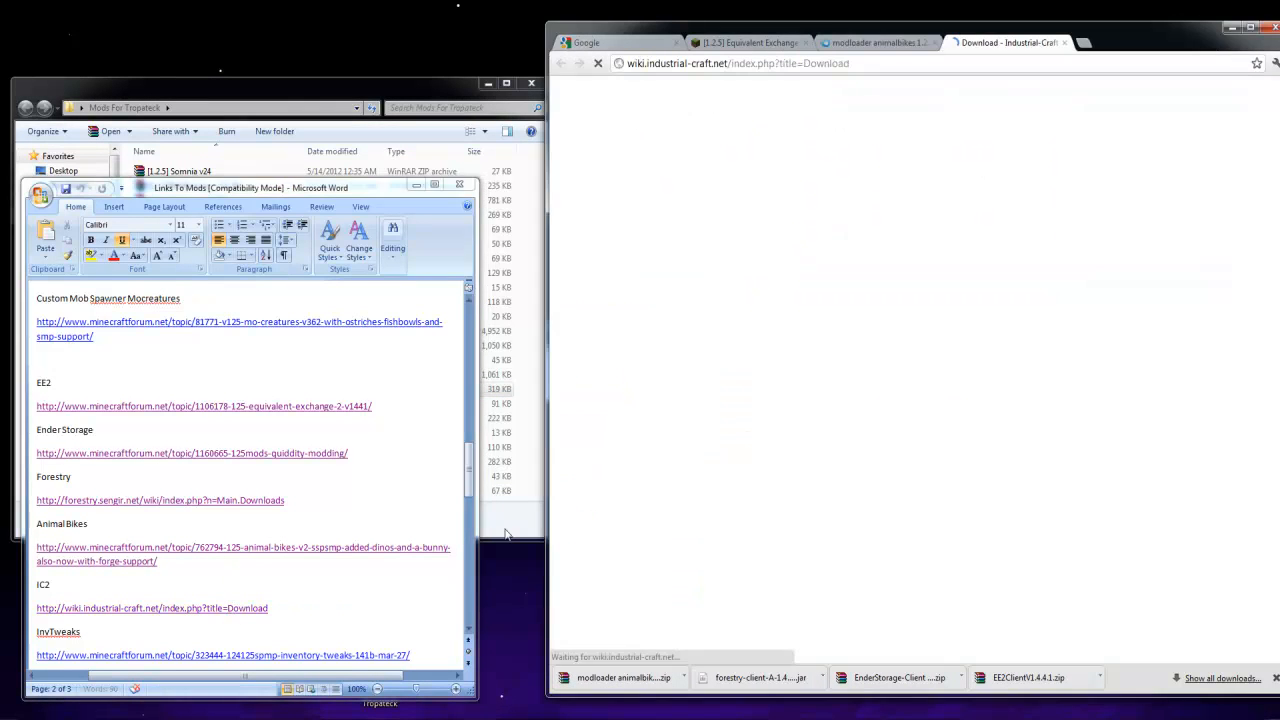
left_click(522, 518)
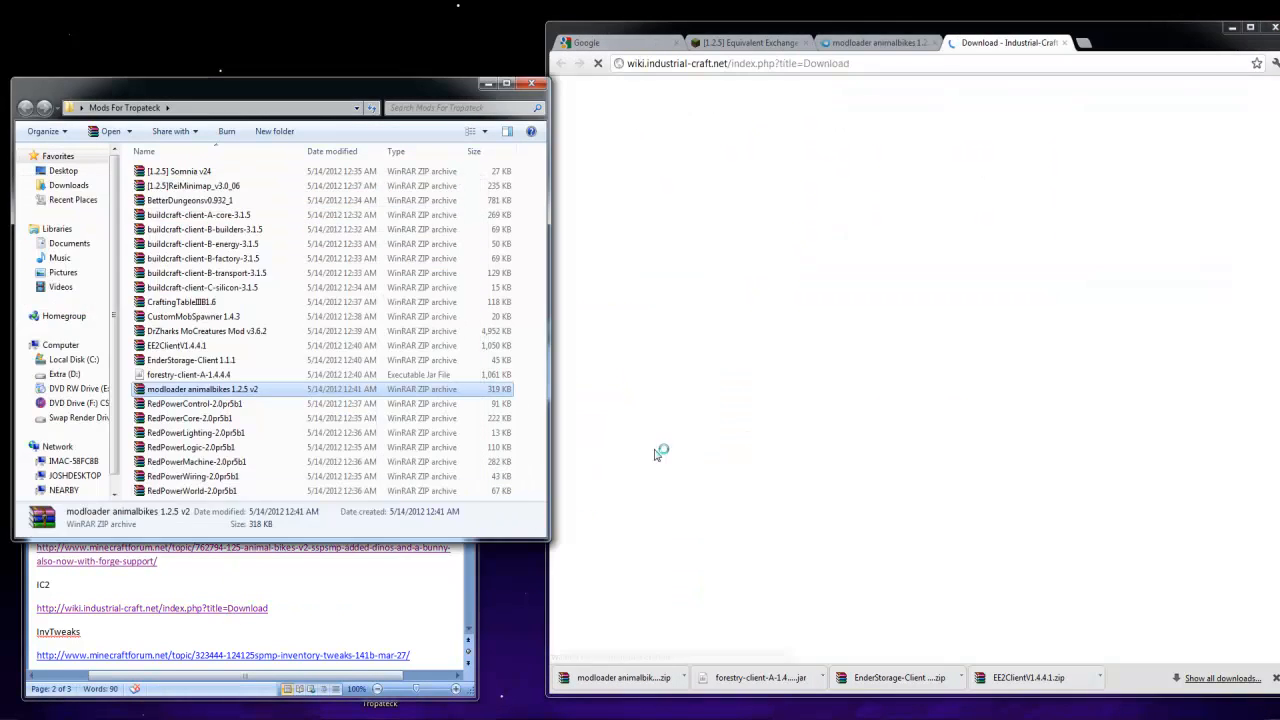
left_click(812, 293)
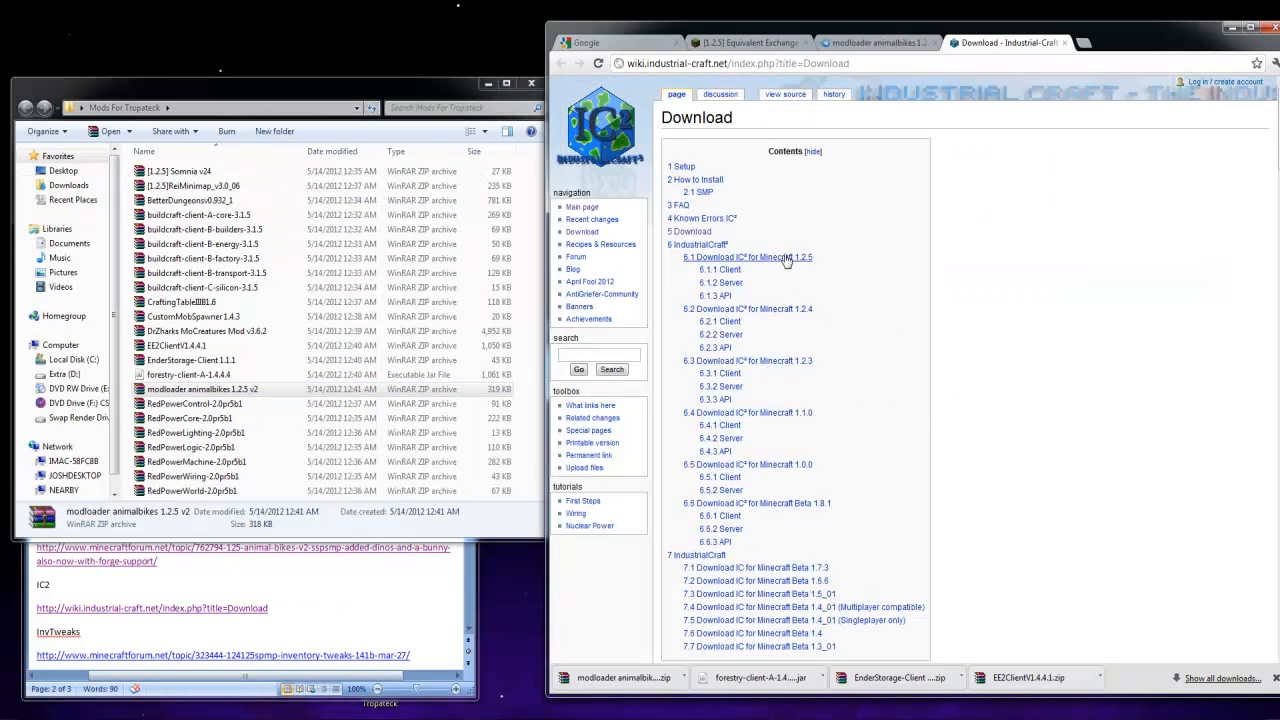
scroll(729, 243, "down", 15)
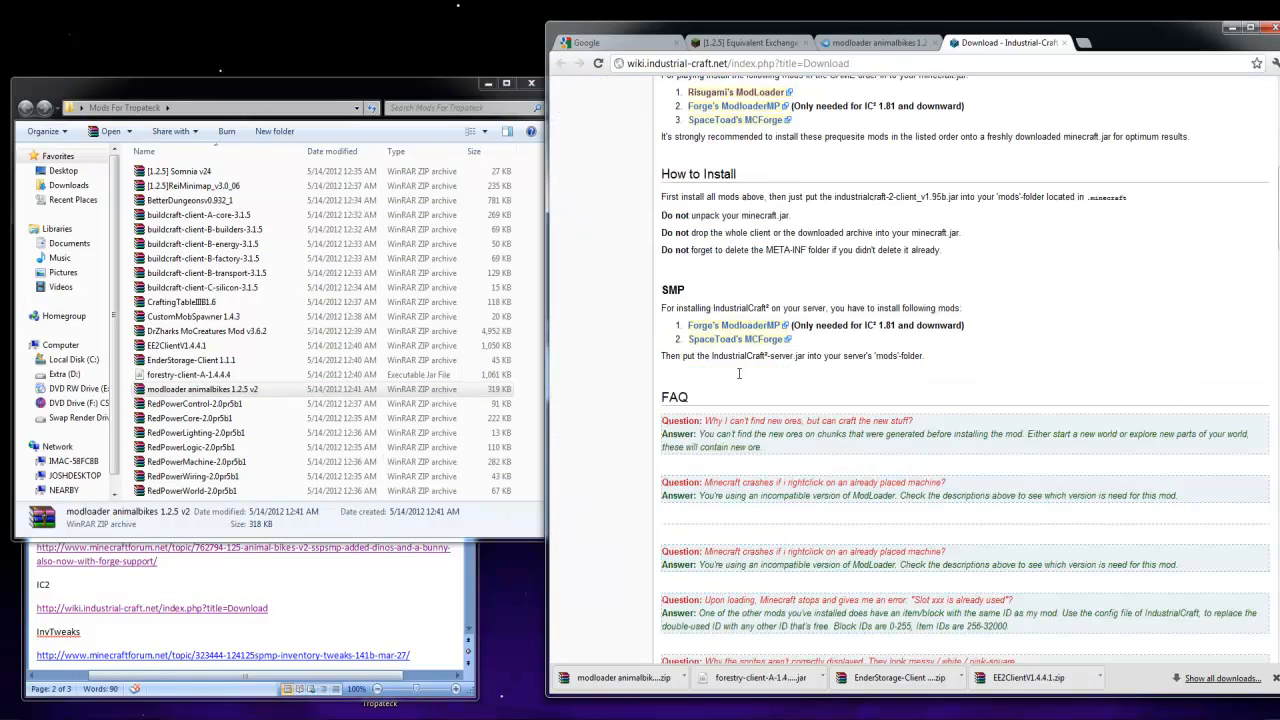
scroll(741, 374, "down", 5)
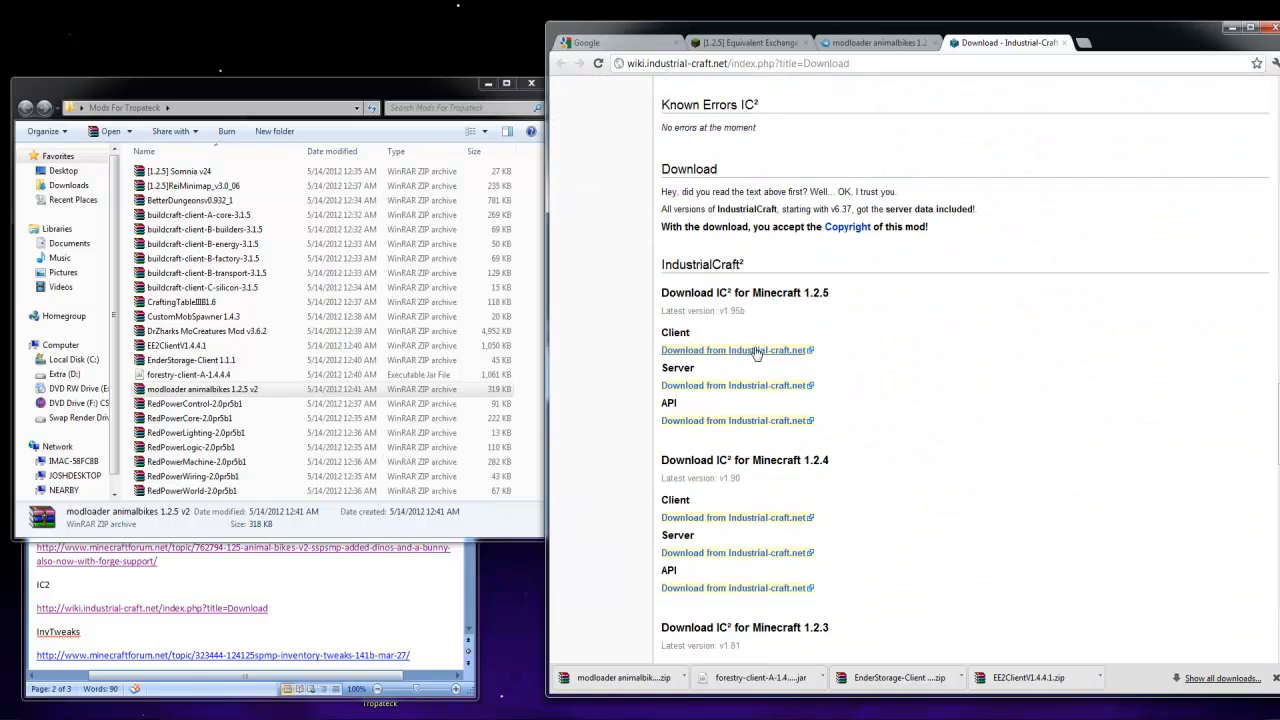
Download the IC2 client v1.95b, keep the flagged jar file, and place it in the Mods For Tropateck folder
left_click(747, 351)
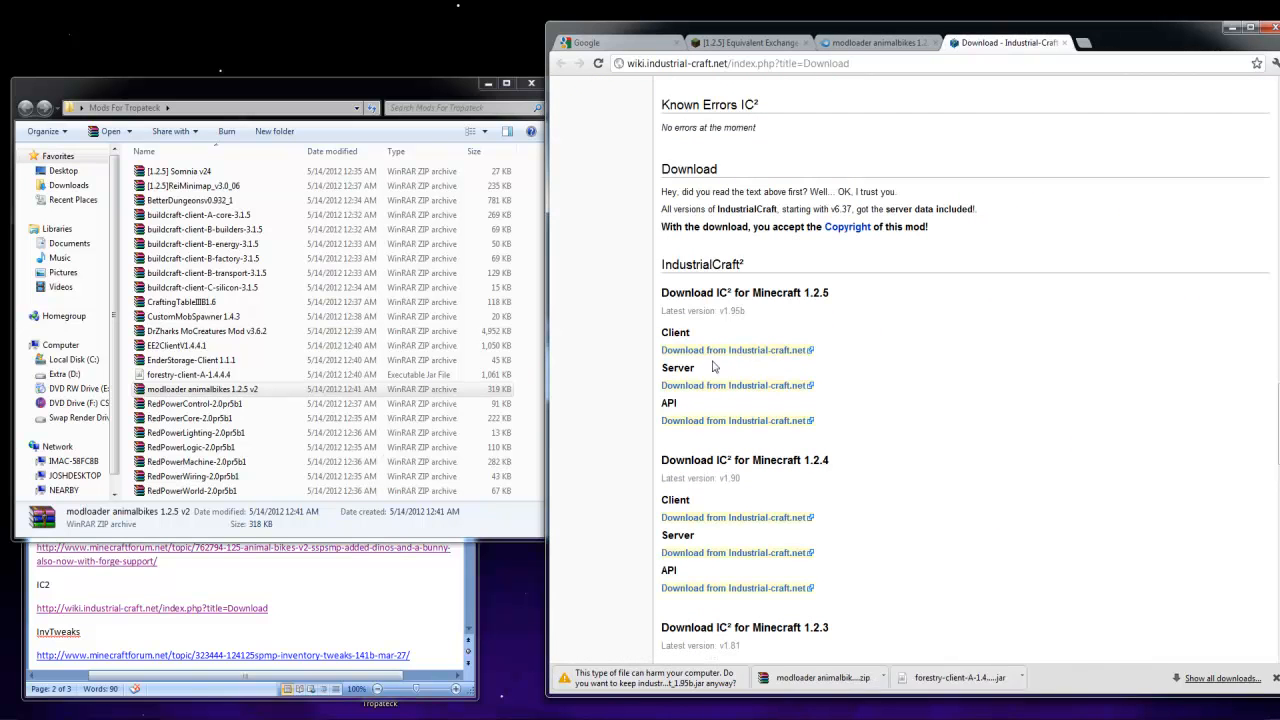
left_click(772, 677)
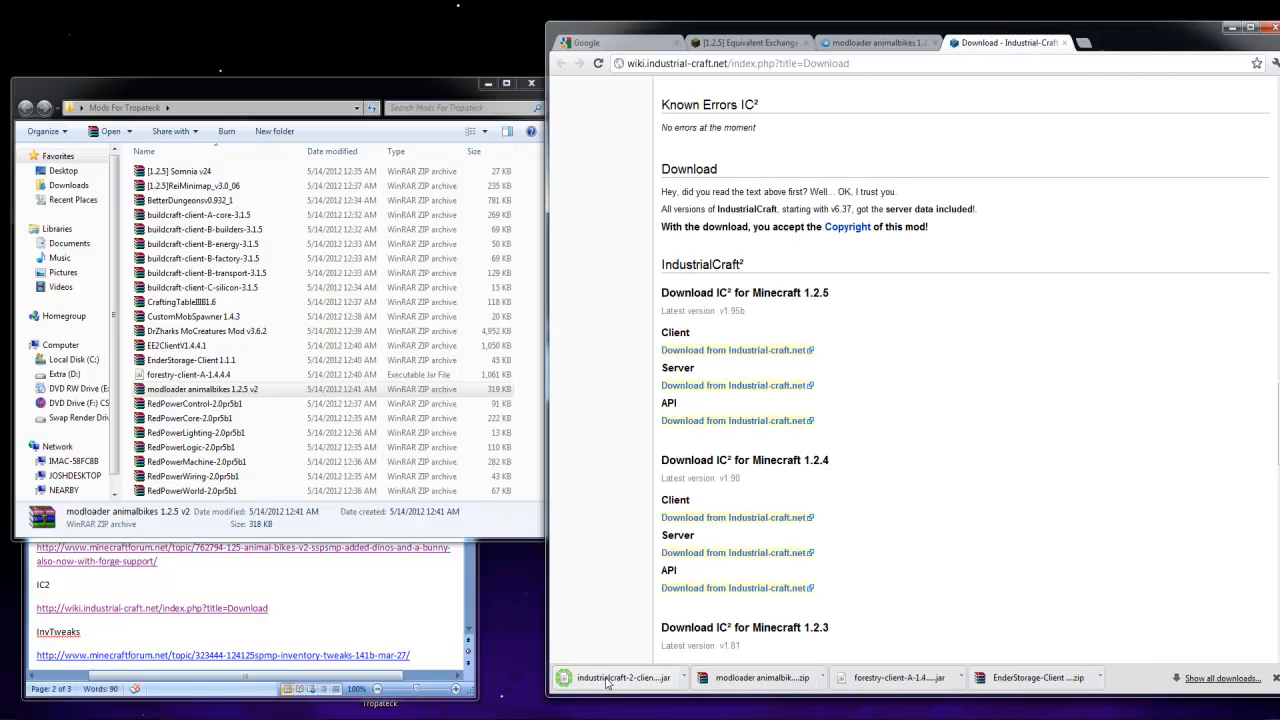
left_click_drag(604, 669, 486, 485)
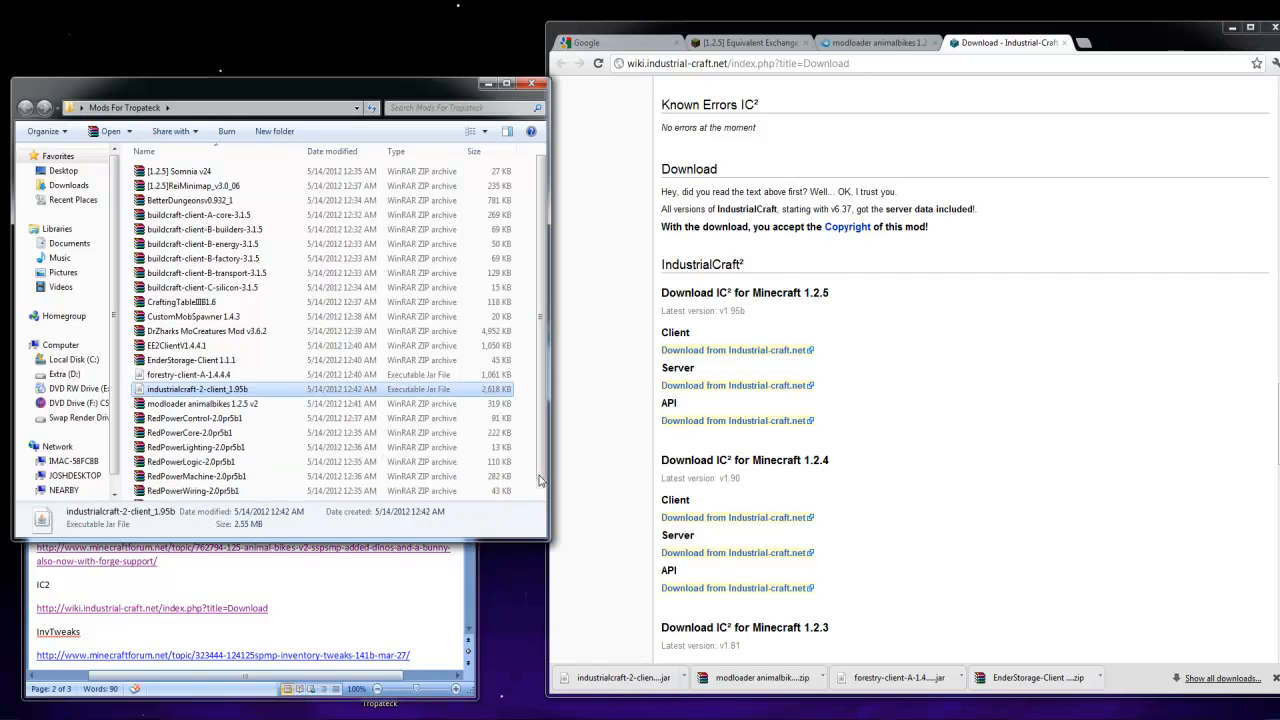
Open the InvTweaks forum topic from the Links To Mods document, close the IC2 page, and find the topic's Download section
left_click(378, 608)
scroll(329, 606, "down", 1)
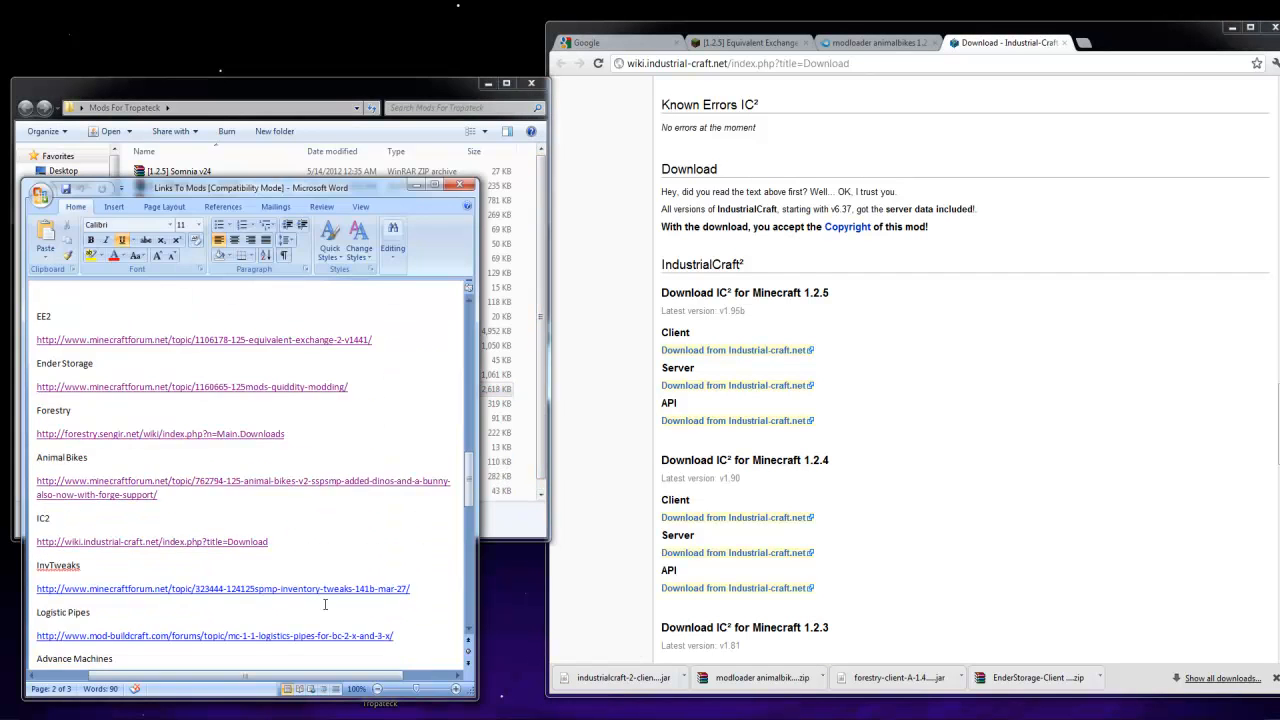
left_click(286, 591, "ctrl")
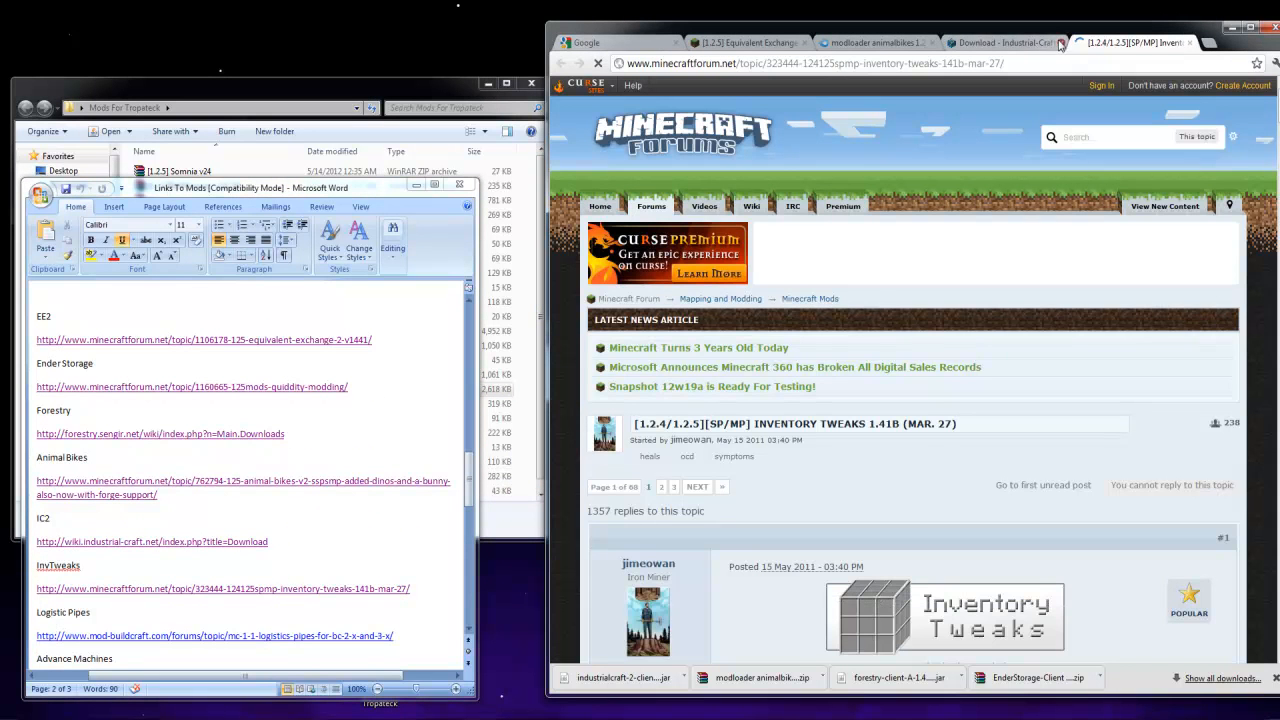
scroll(835, 455, "down", 15)
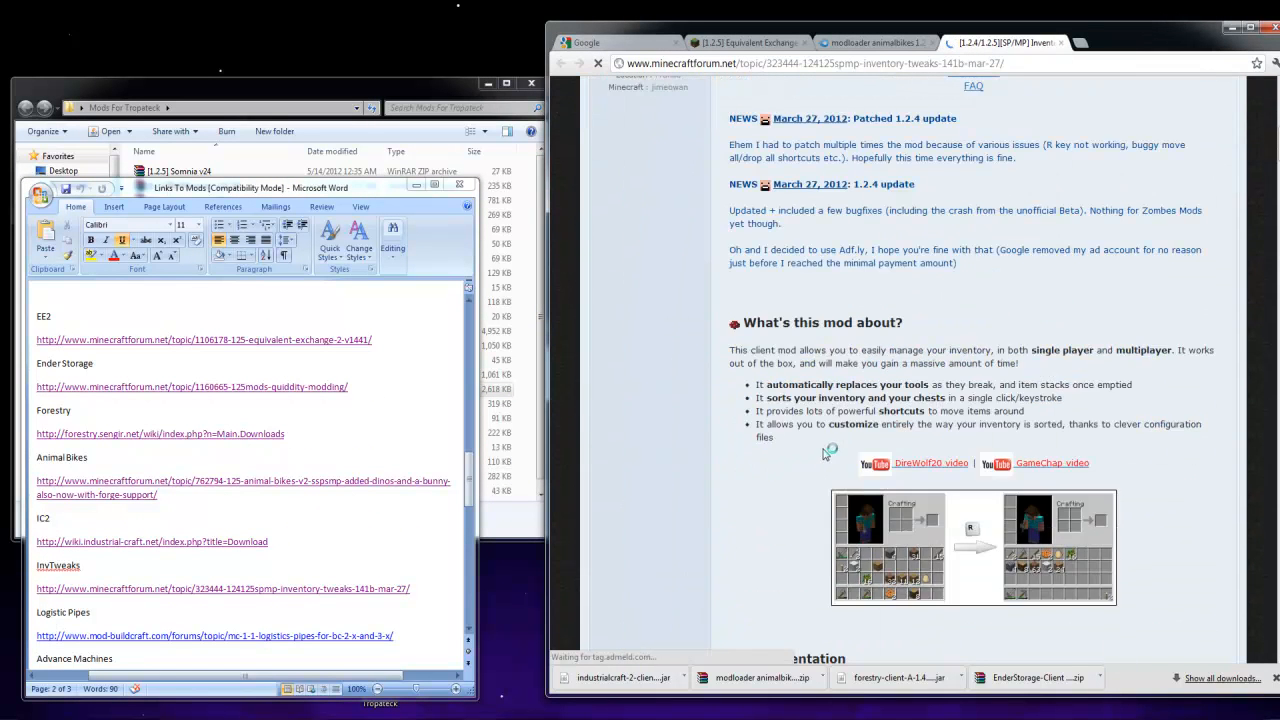
scroll(820, 430, "down", 2)
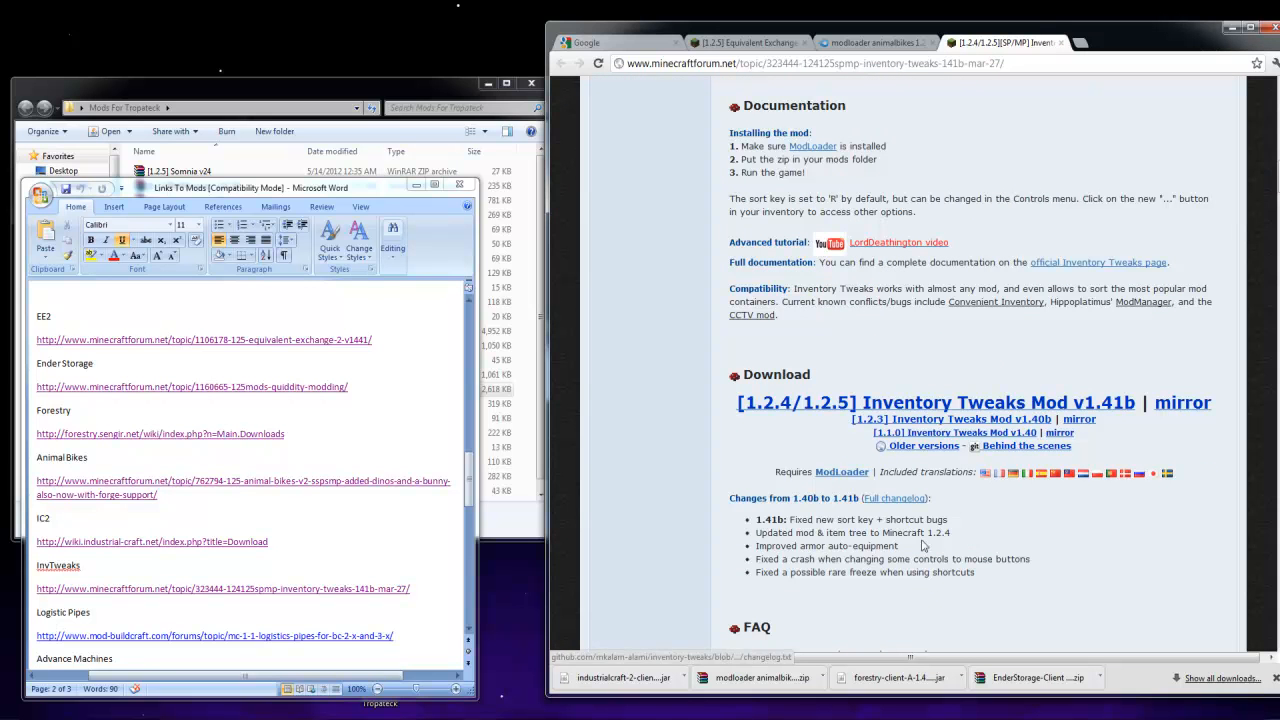
Download Inventory Tweaks Mod v1.41b for 1.2.4/1.2.5 through its adf.ly link and place the archive in the Mods For Tropateck folder
left_click(1068, 402)
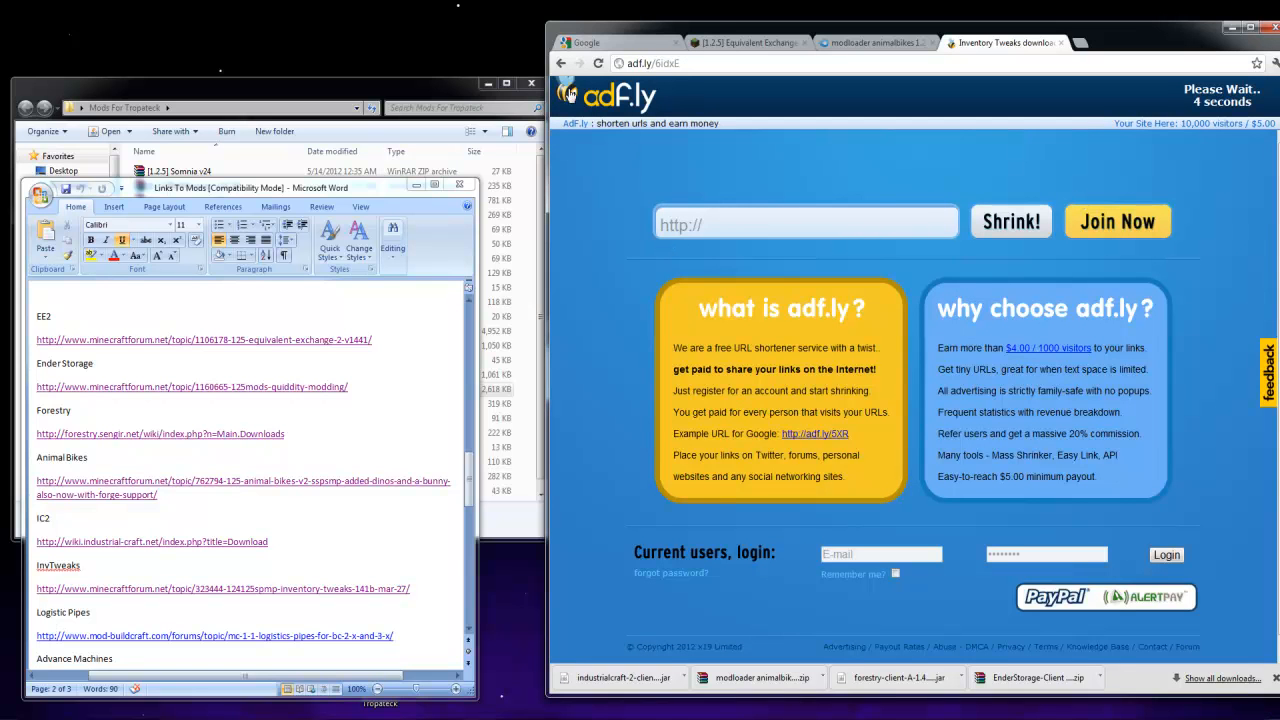
left_click(463, 92)
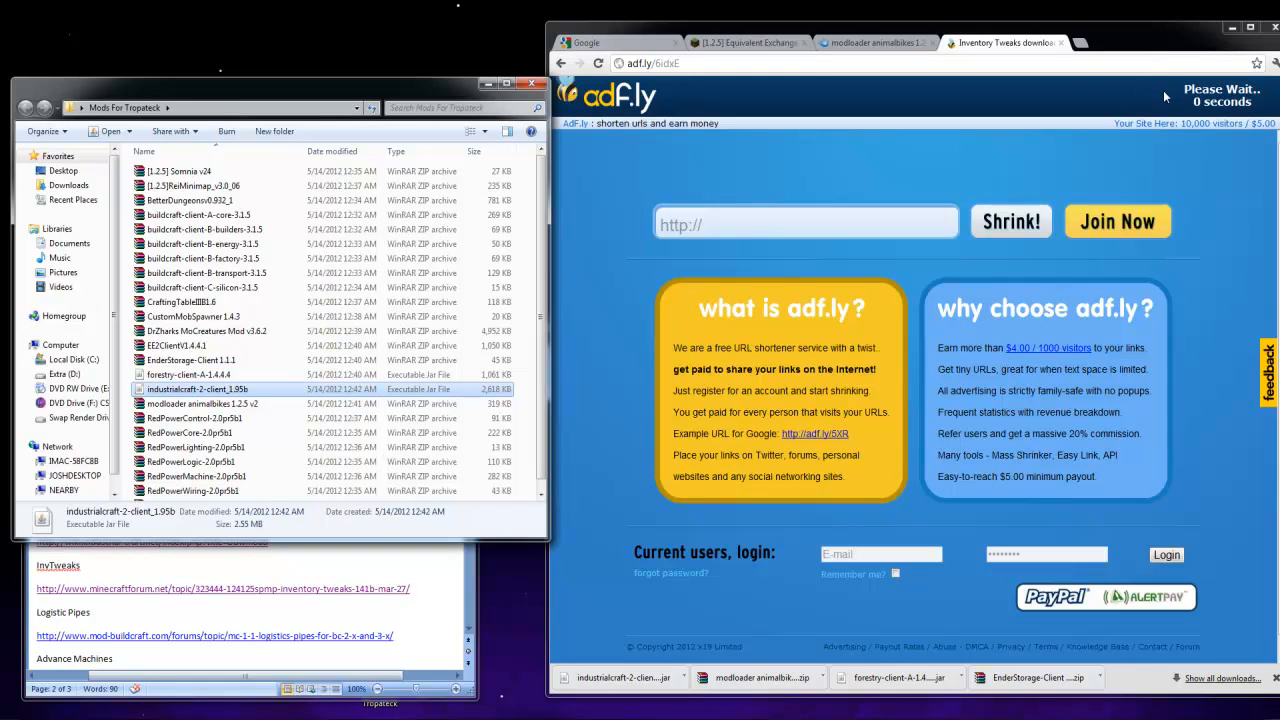
left_click(1206, 99)
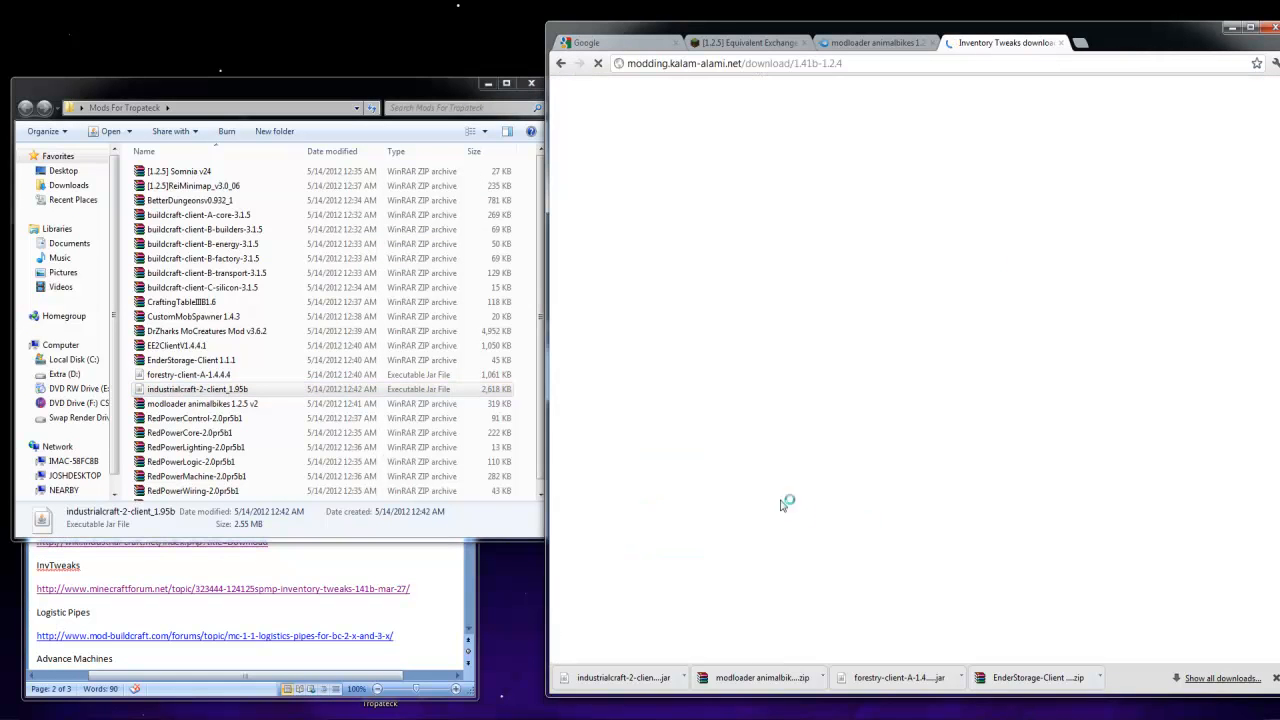
left_click_drag(617, 683, 528, 492)
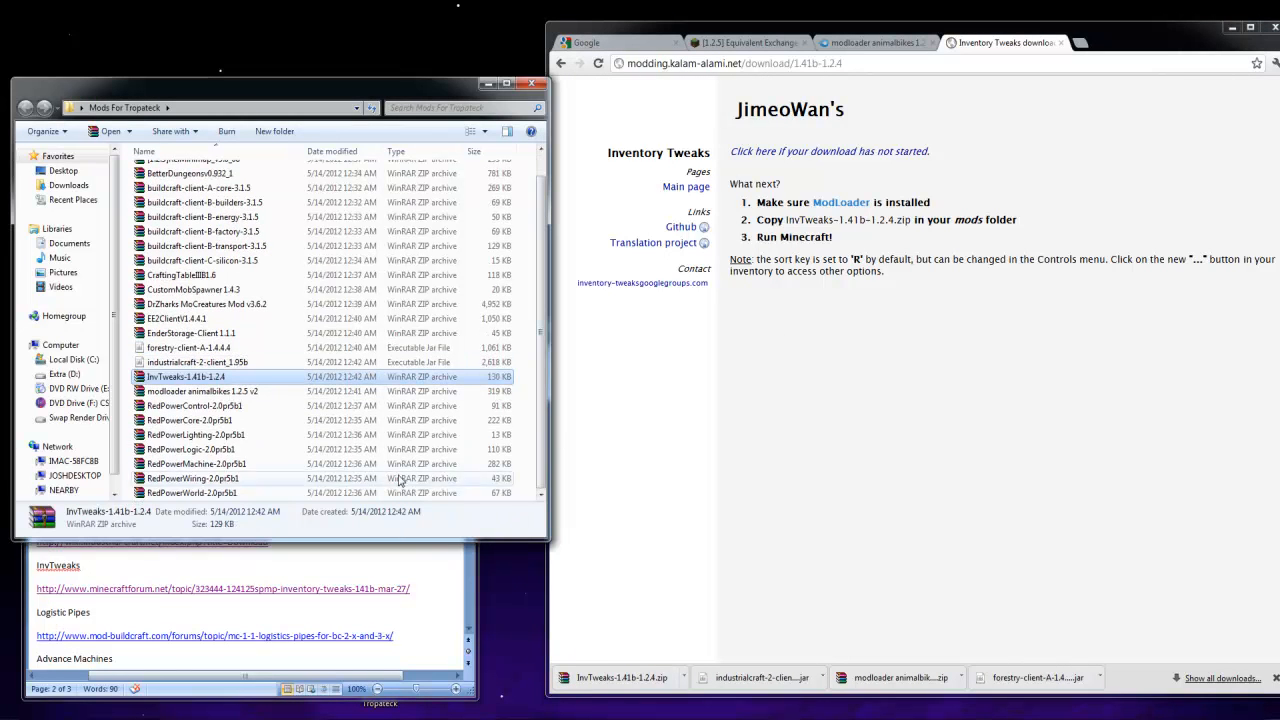
Open the Logistic Pipes forum topic from the Links To Mods document and close the Inventory Tweaks download page
left_click(320, 654)
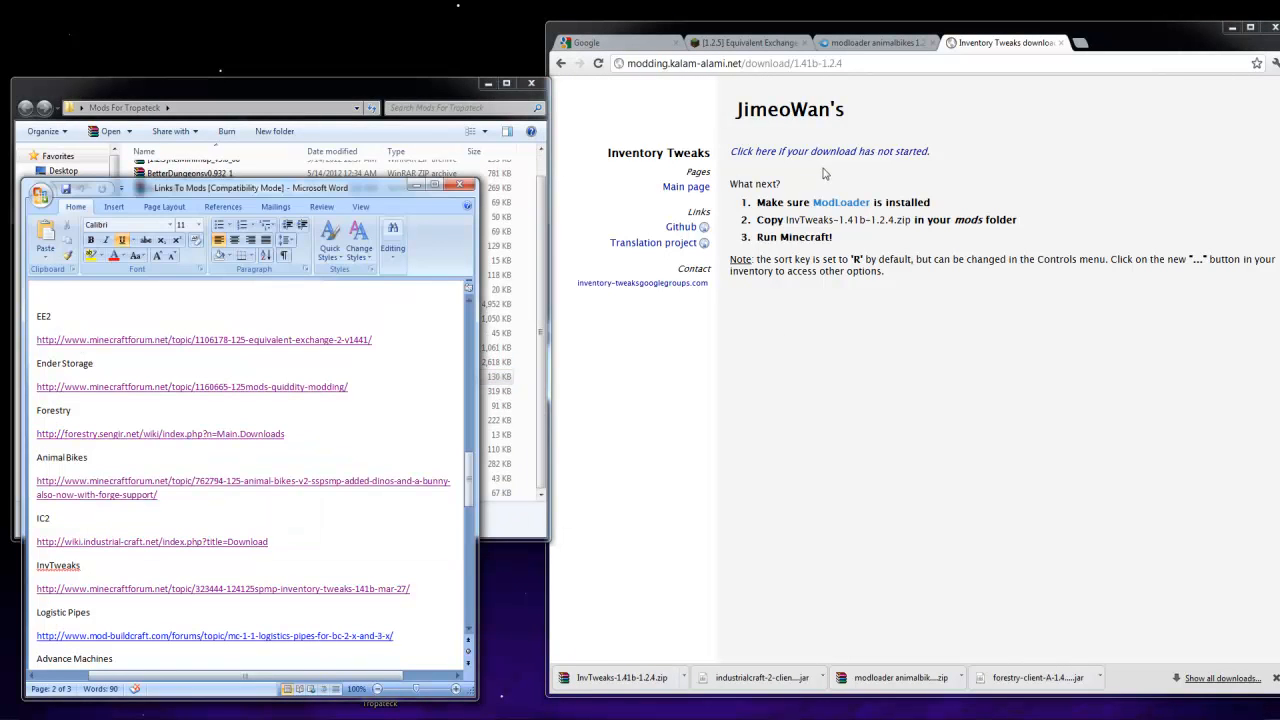
left_click(370, 638, "ctrl")
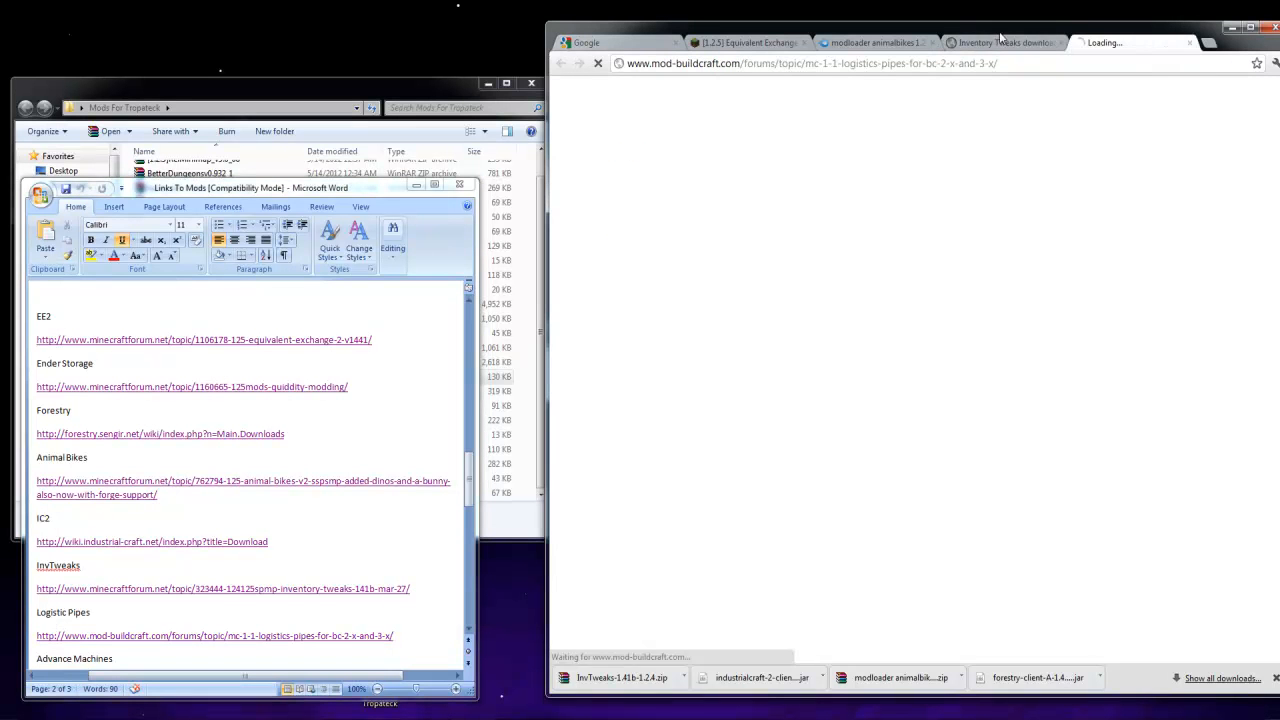
left_click(1000, 42)
left_click(1061, 43)
scroll(670, 494, "down", 3)
scroll(680, 498, "down", 3)
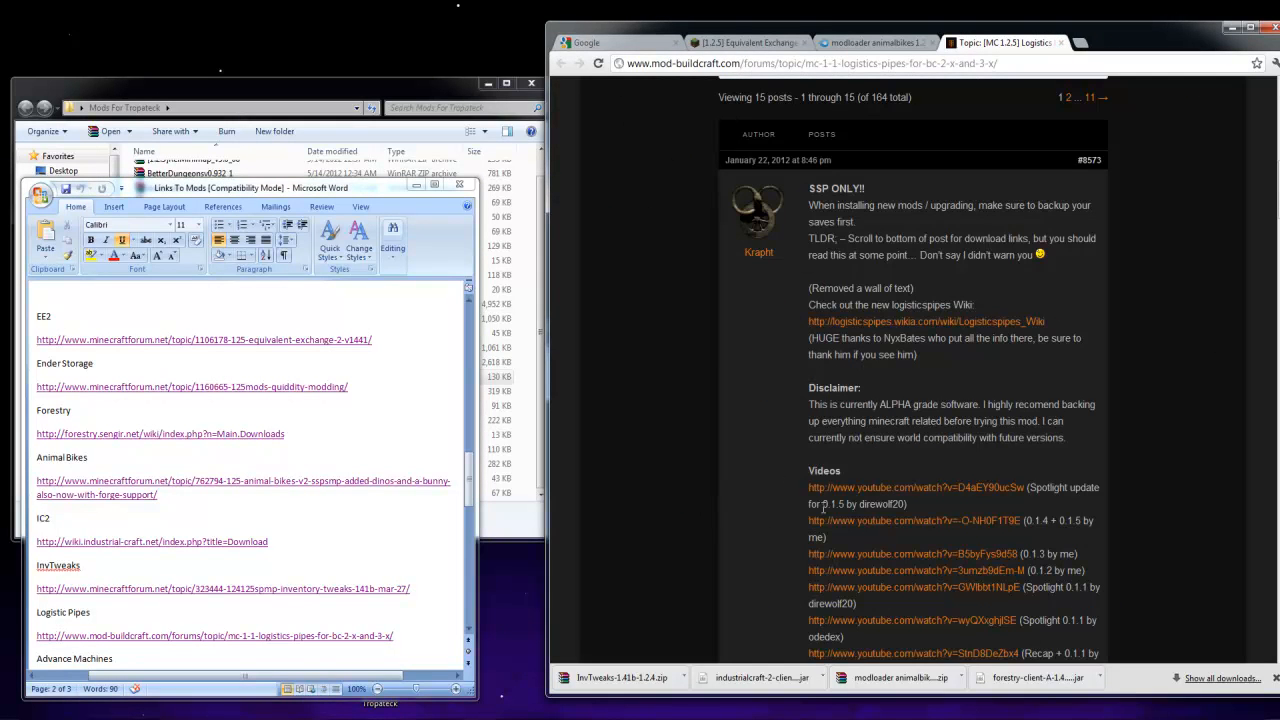
Download Logistic Pipes 0.2.5B for BC 3.x from the forum topic and place the archive in the Mods For Tropateck folder
scroll(804, 480, "down", 2)
scroll(851, 444, "down", 3)
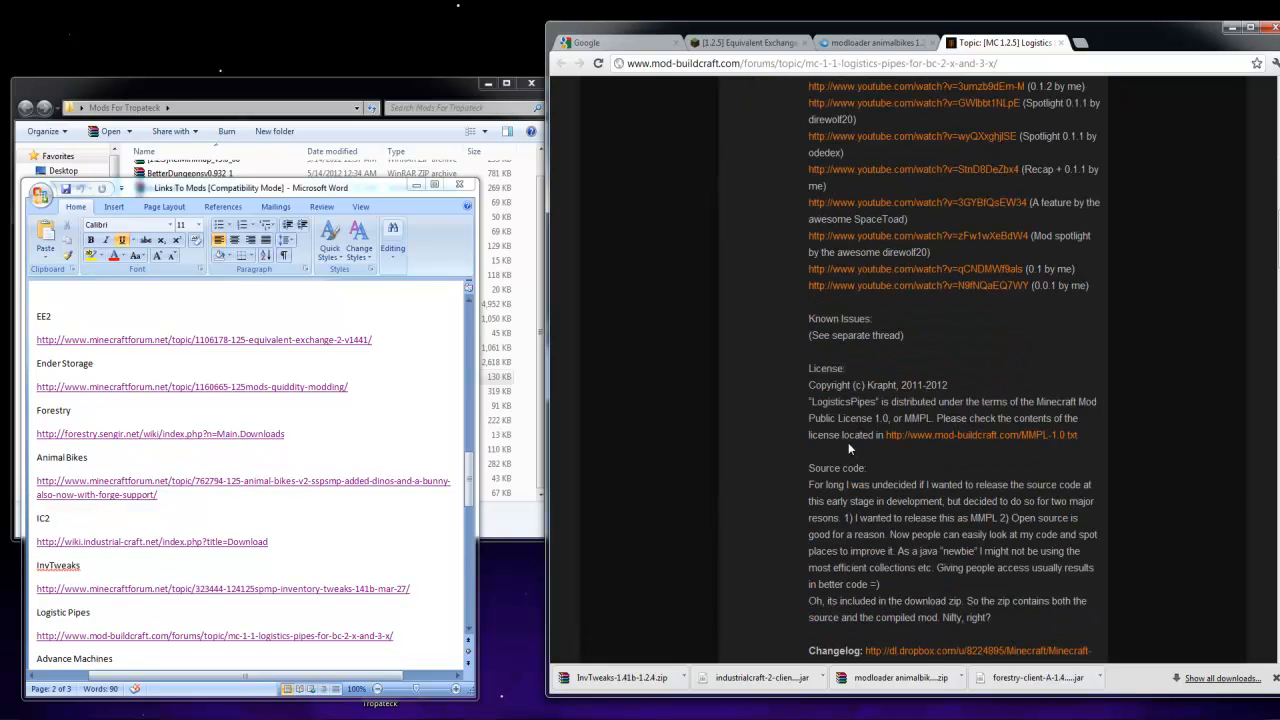
scroll(851, 444, "down", 2)
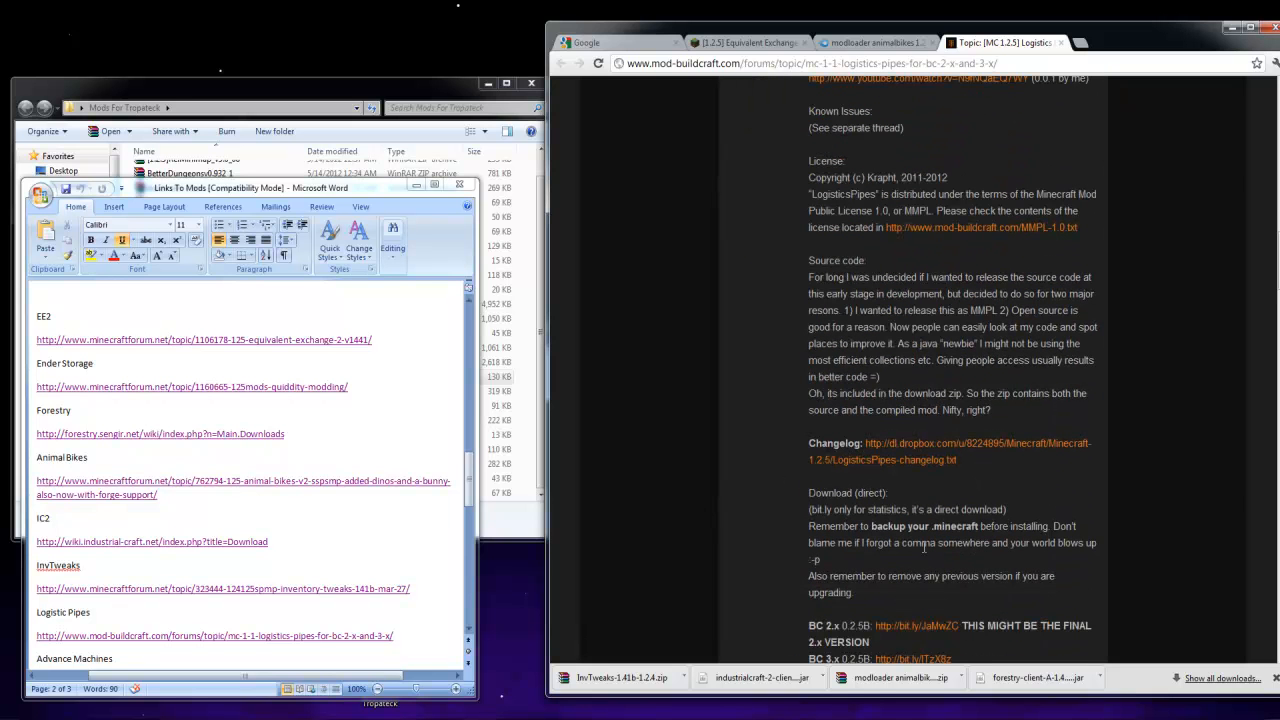
scroll(862, 521, "down", 1)
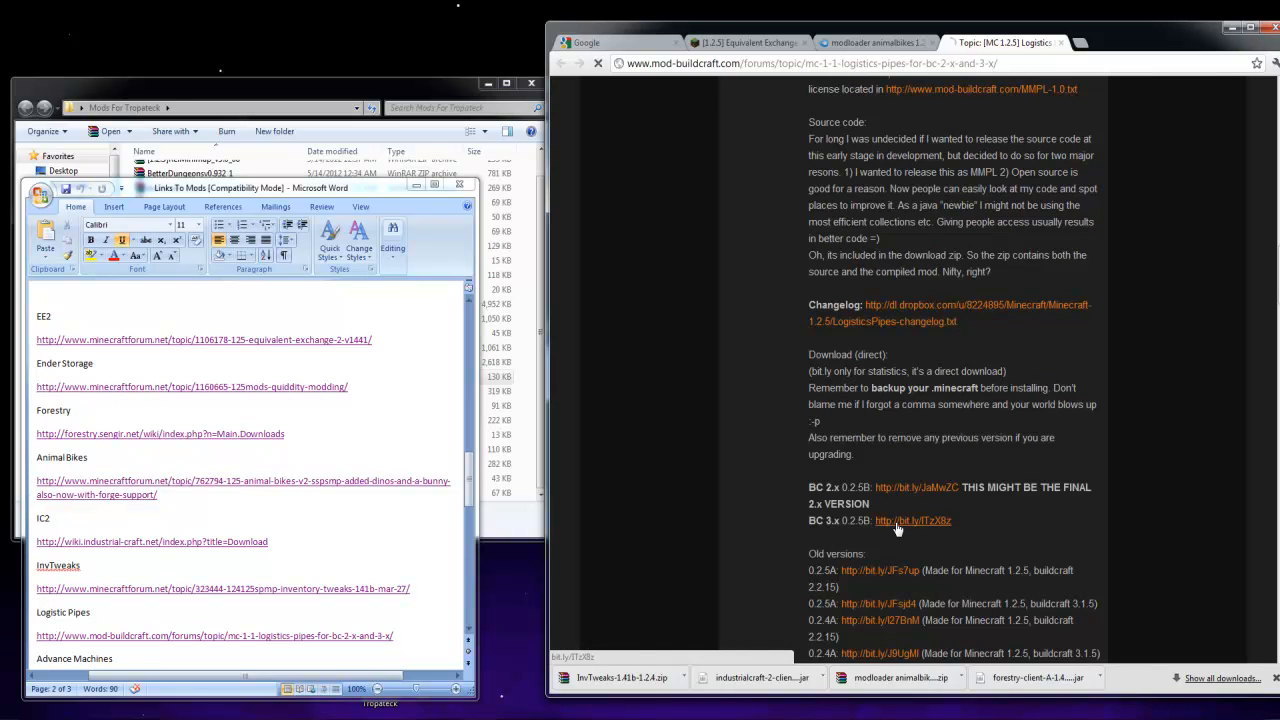
left_click_drag(618, 680, 527, 471)
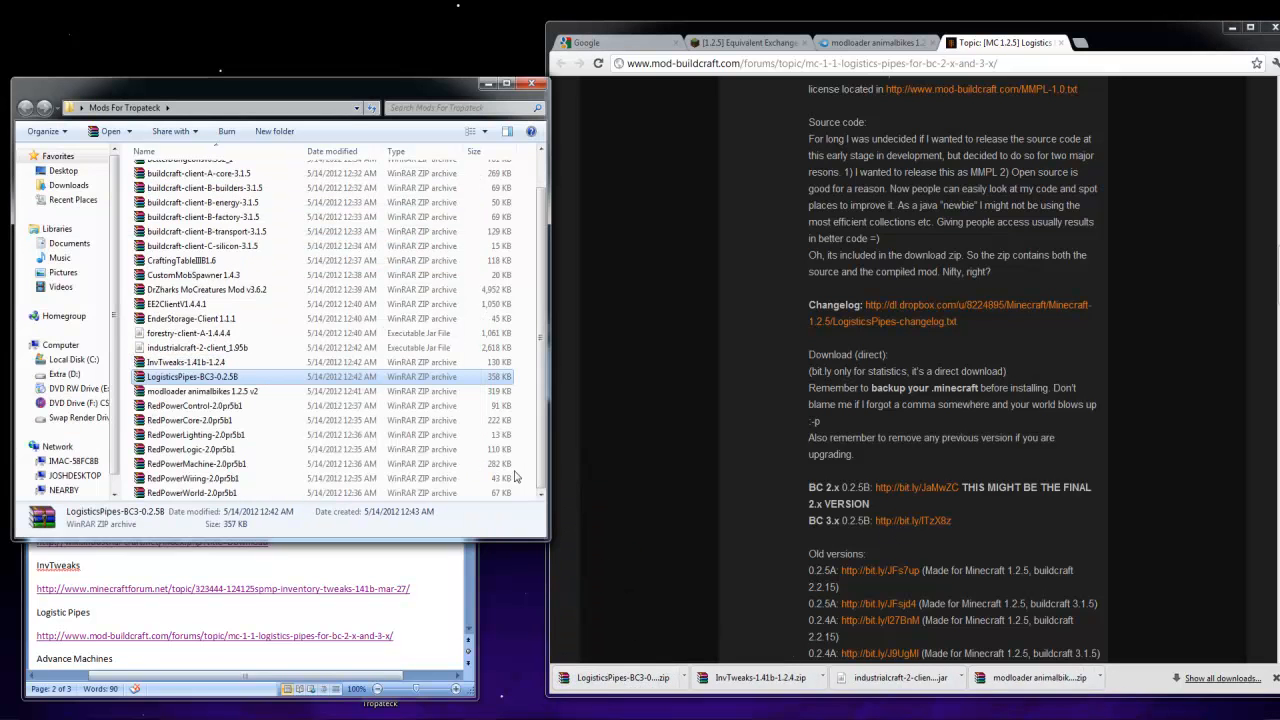
Open the Advance Machines forum thread from the Links To Mods document and close the Logistic Pipes page
left_click(369, 635)
scroll(224, 503, "down", 7)
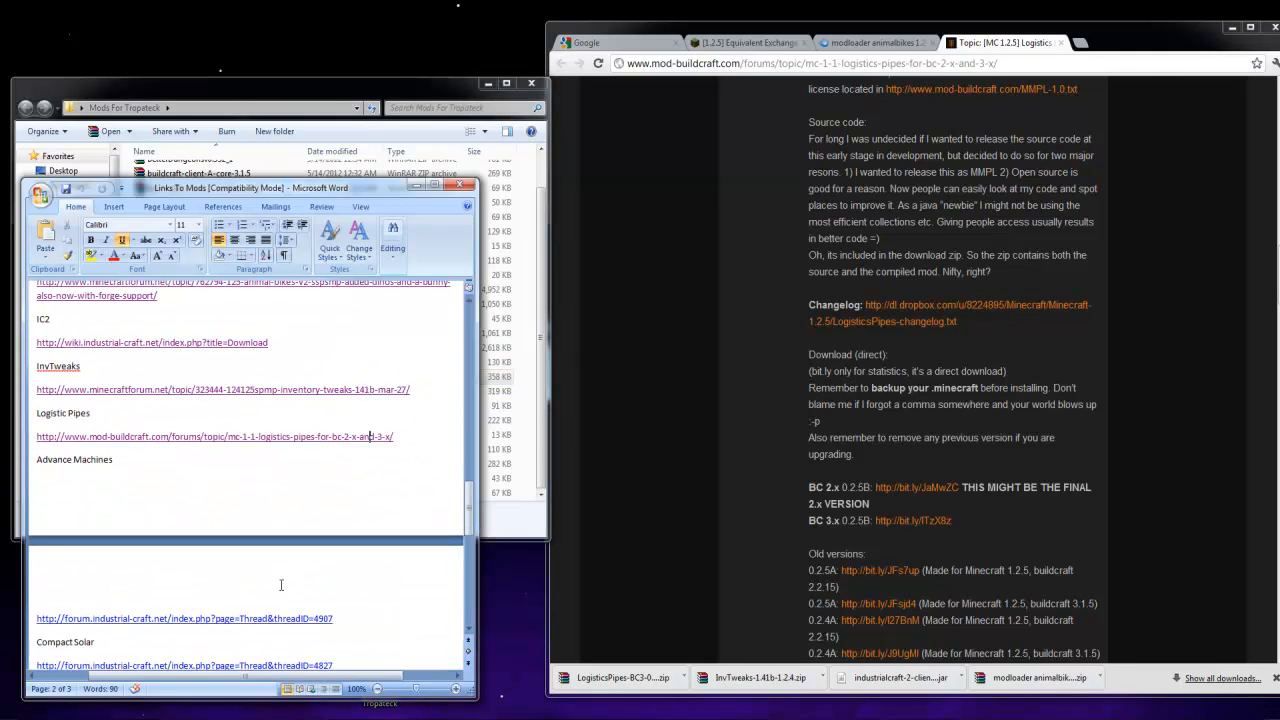
left_click(206, 485, "ctrl")
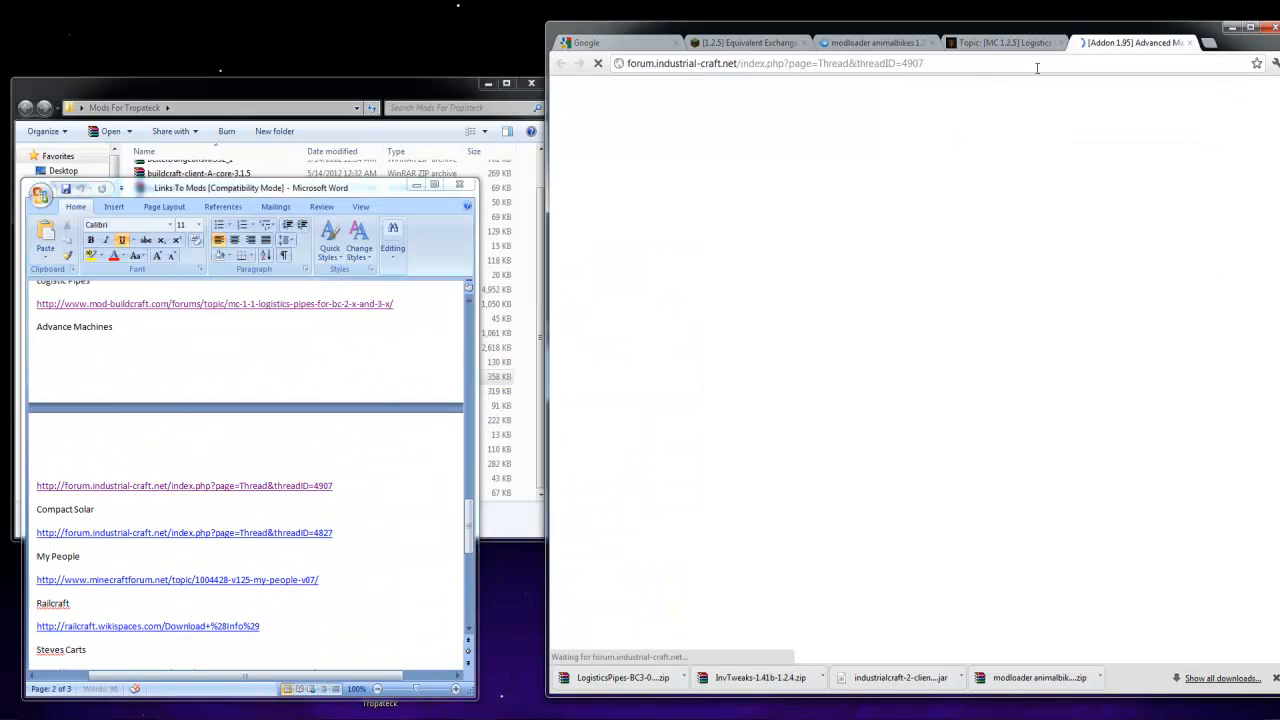
left_click(1061, 43)
Download Advanced Machines v4.0 through the thread's SugarSync link and place the archive in the Mods For Tropateck folder
scroll(764, 488, "down", 4)
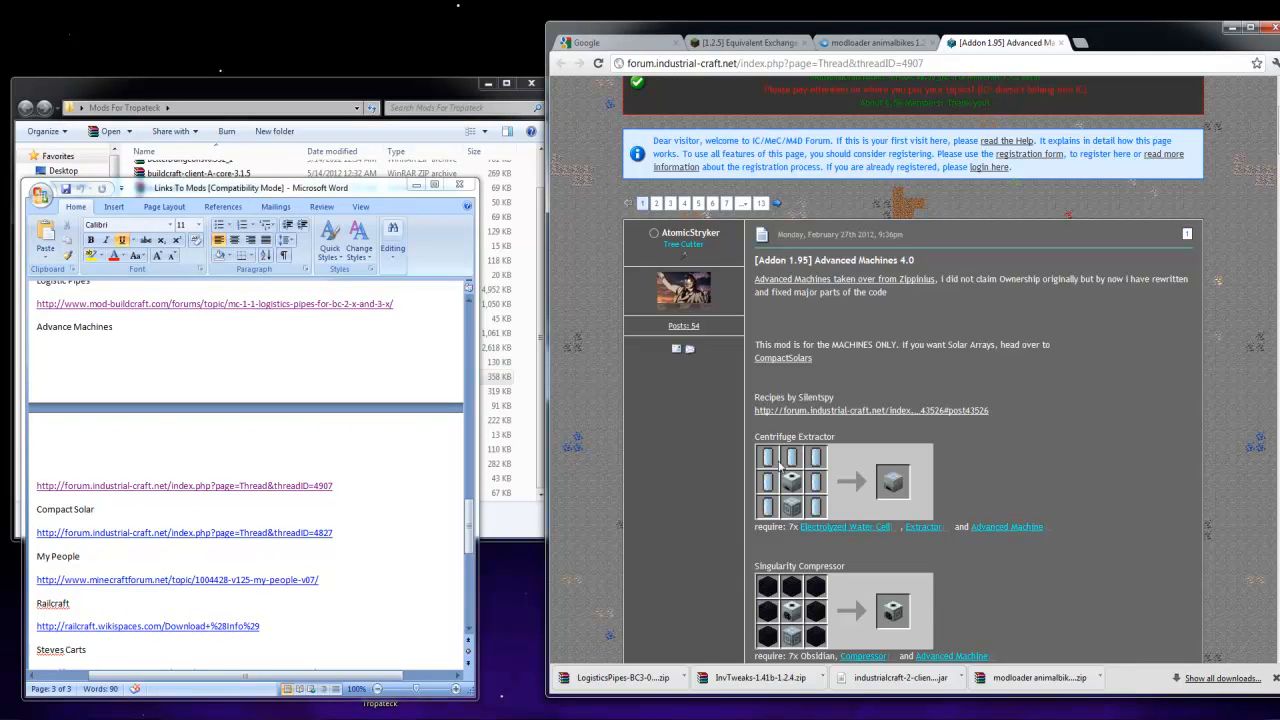
scroll(716, 469, "down", 3)
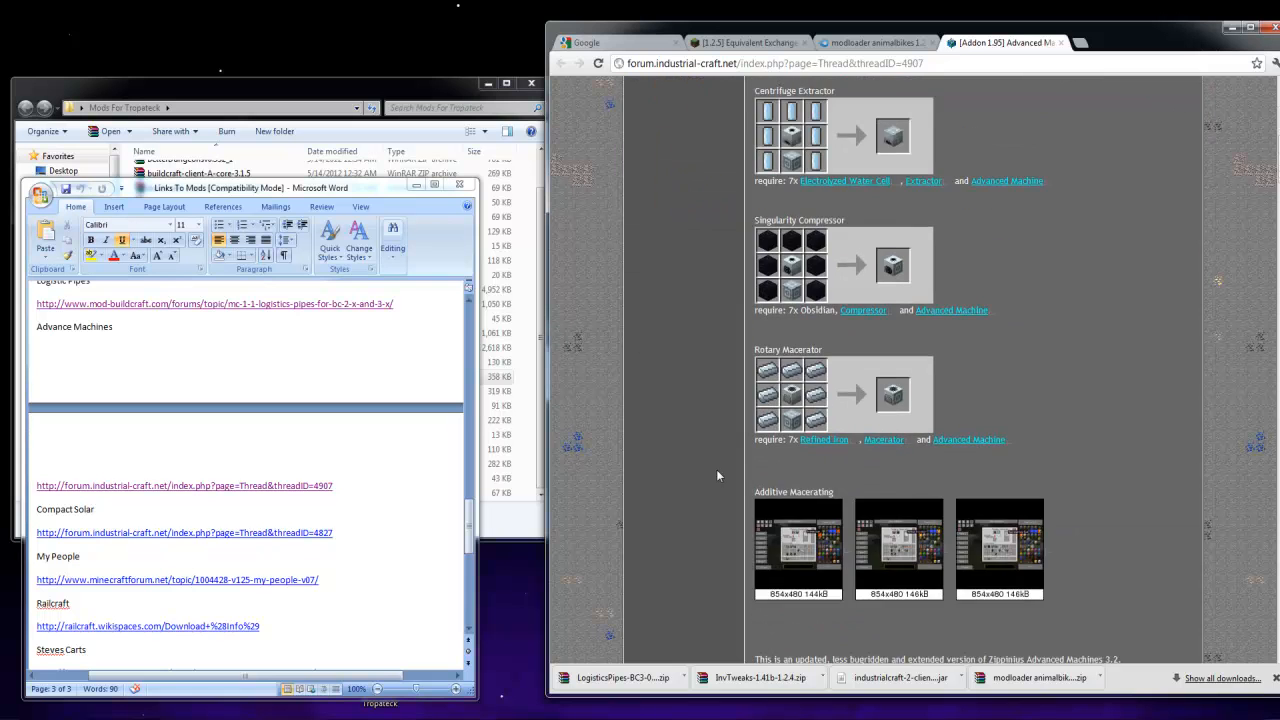
scroll(717, 467, "down", 4)
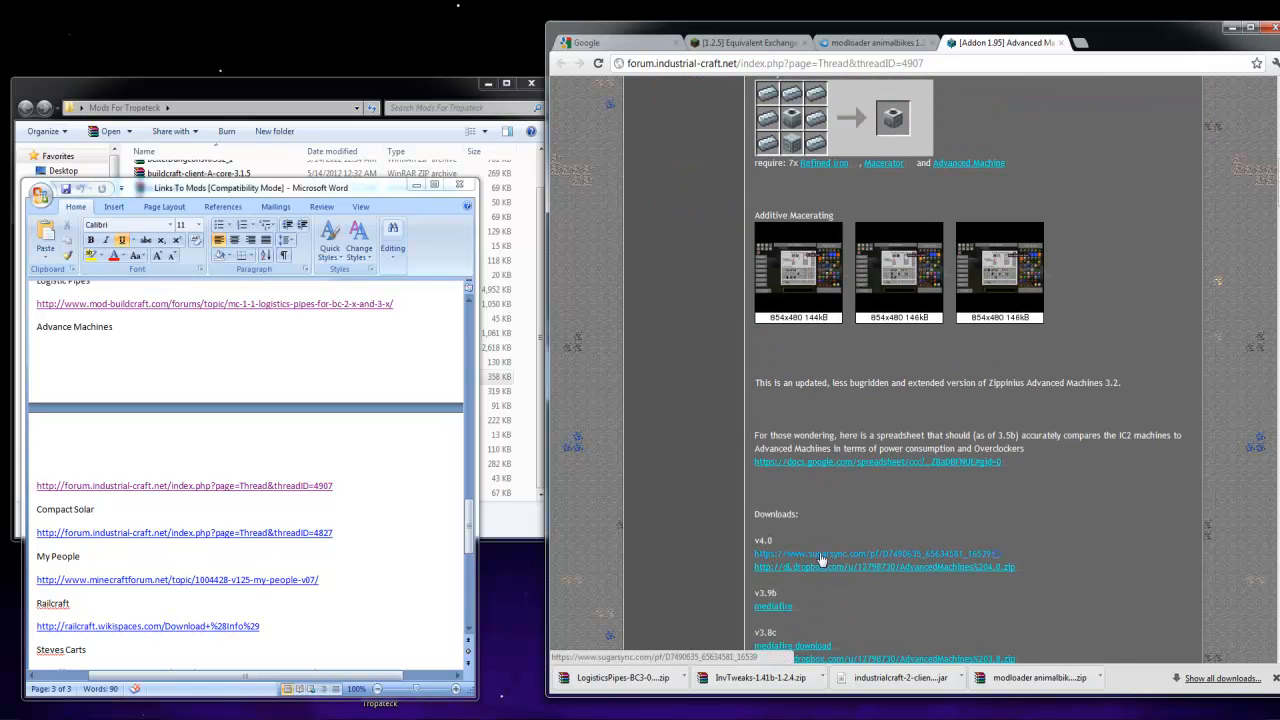
left_click(842, 558)
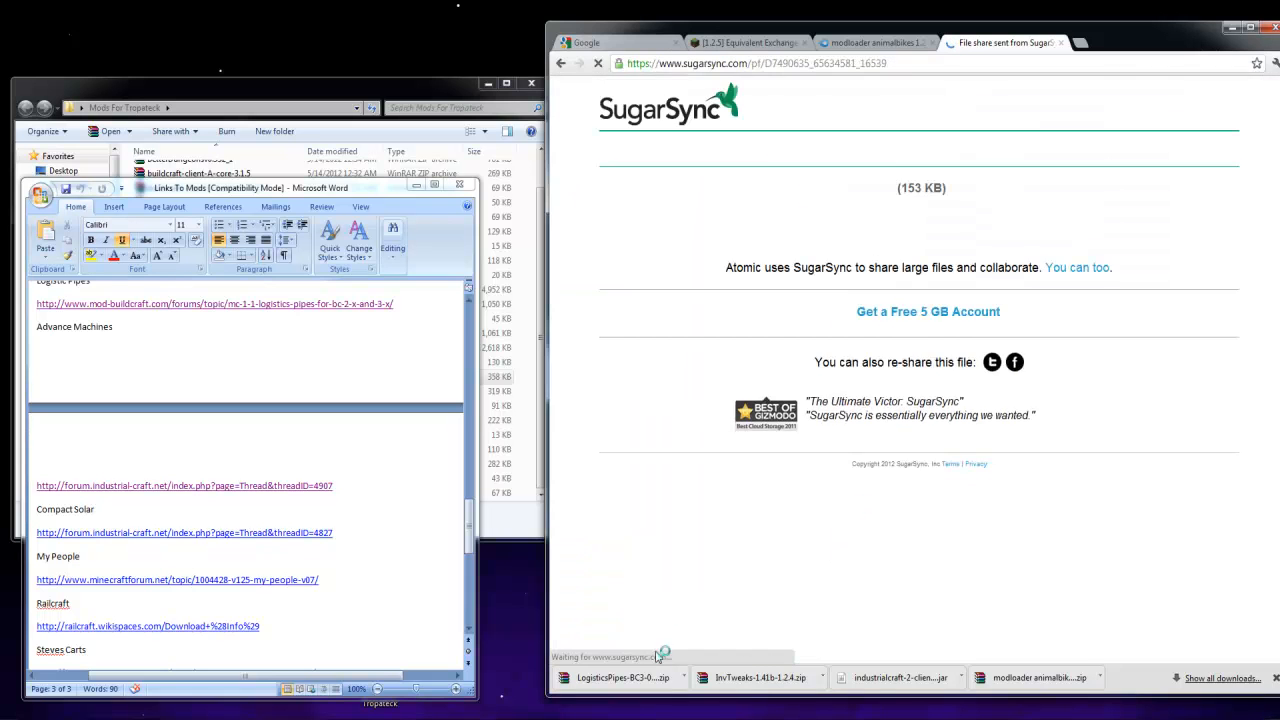
left_click(928, 198)
left_click_drag(622, 677, 535, 440)
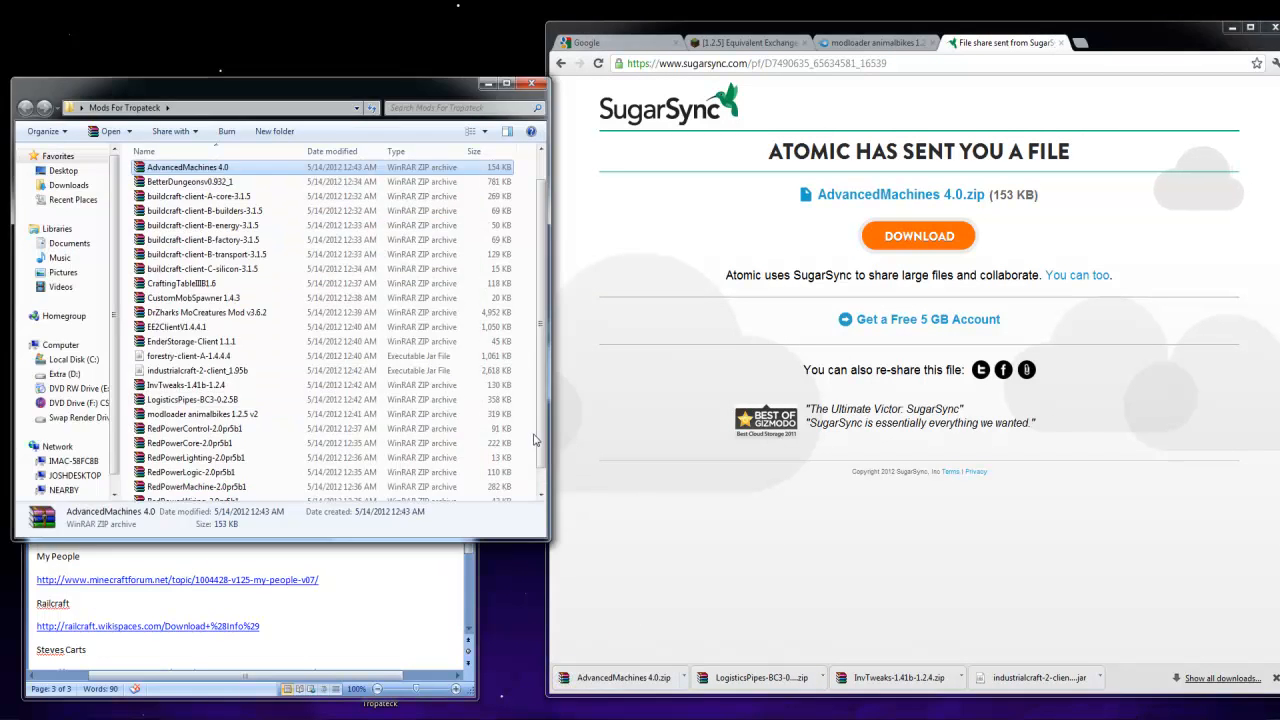
Return to the Advanced Machines thread and open the CompactSolars thread linked in its first post
left_click(561, 63)
scroll(648, 555, "up", 6)
scroll(683, 549, "up", 2)
scroll(840, 508, "down", 1)
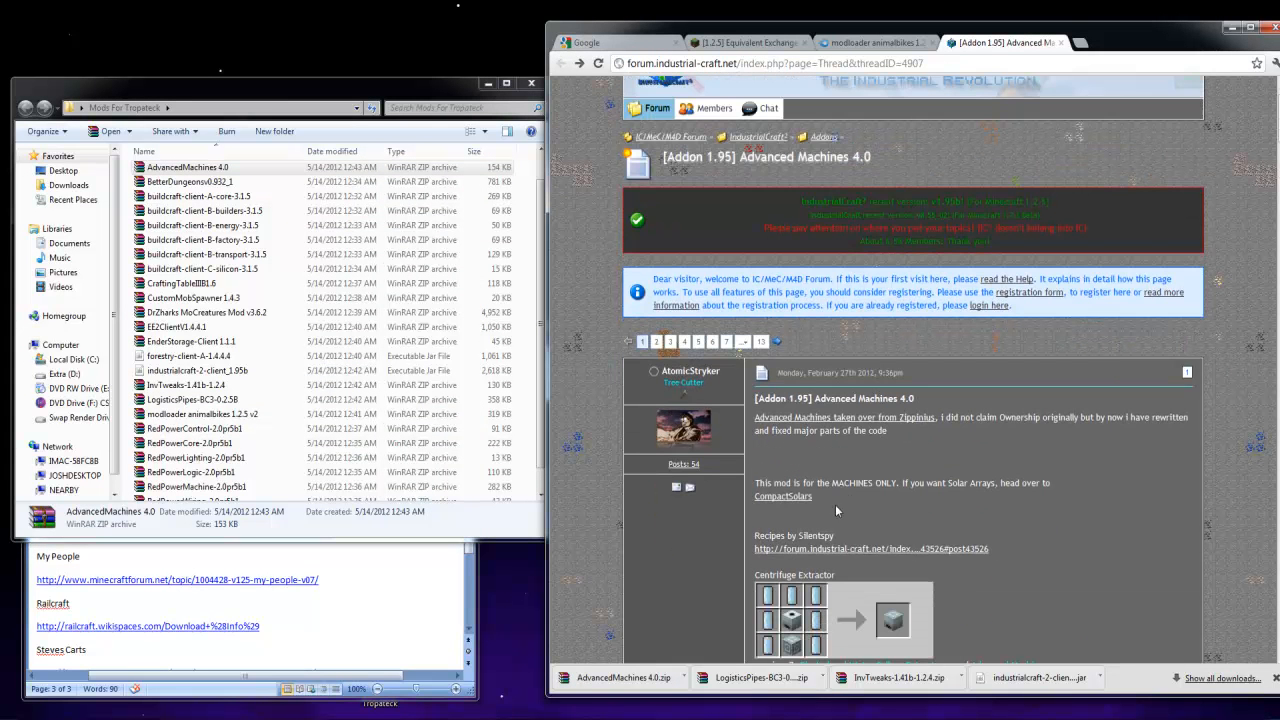
left_click(798, 503)
Download the CompactSolars client for Minecraft 1.2.5 and IC2 1.95 from MediaFire and place it in the Mods For Tropateck folder
scroll(856, 460, "down", 5)
scroll(850, 461, "down", 10)
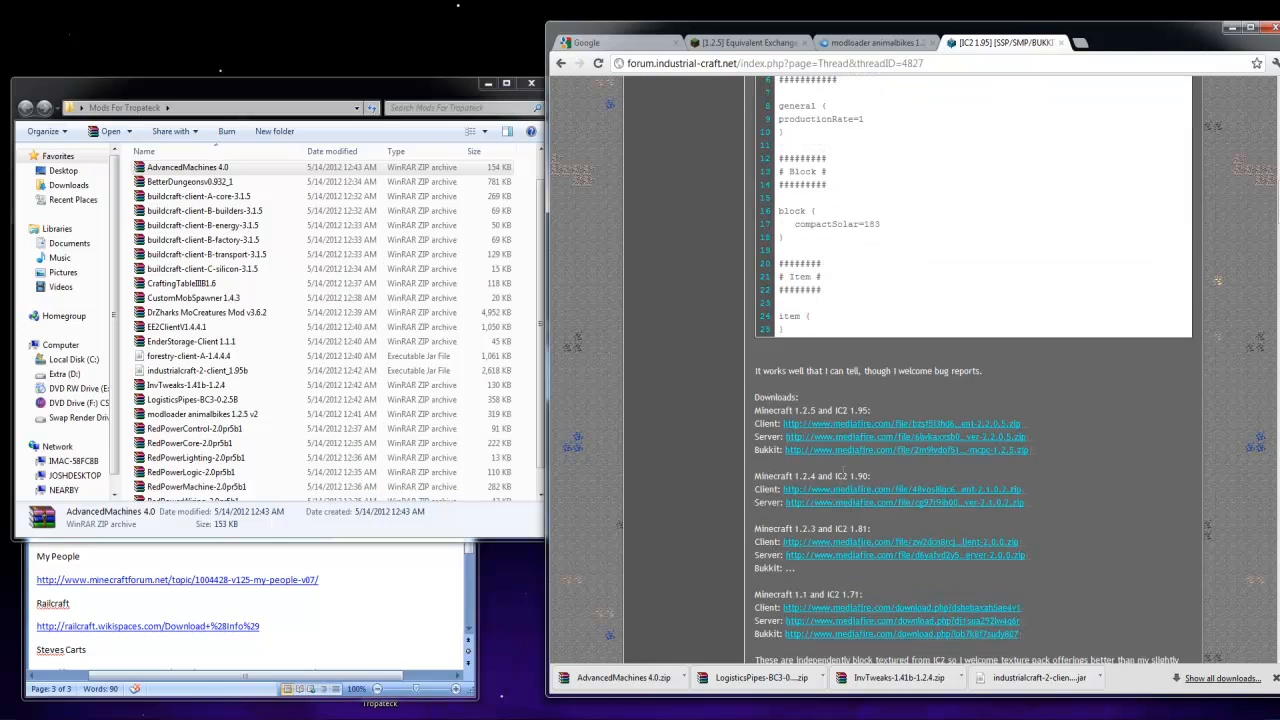
left_click(862, 430)
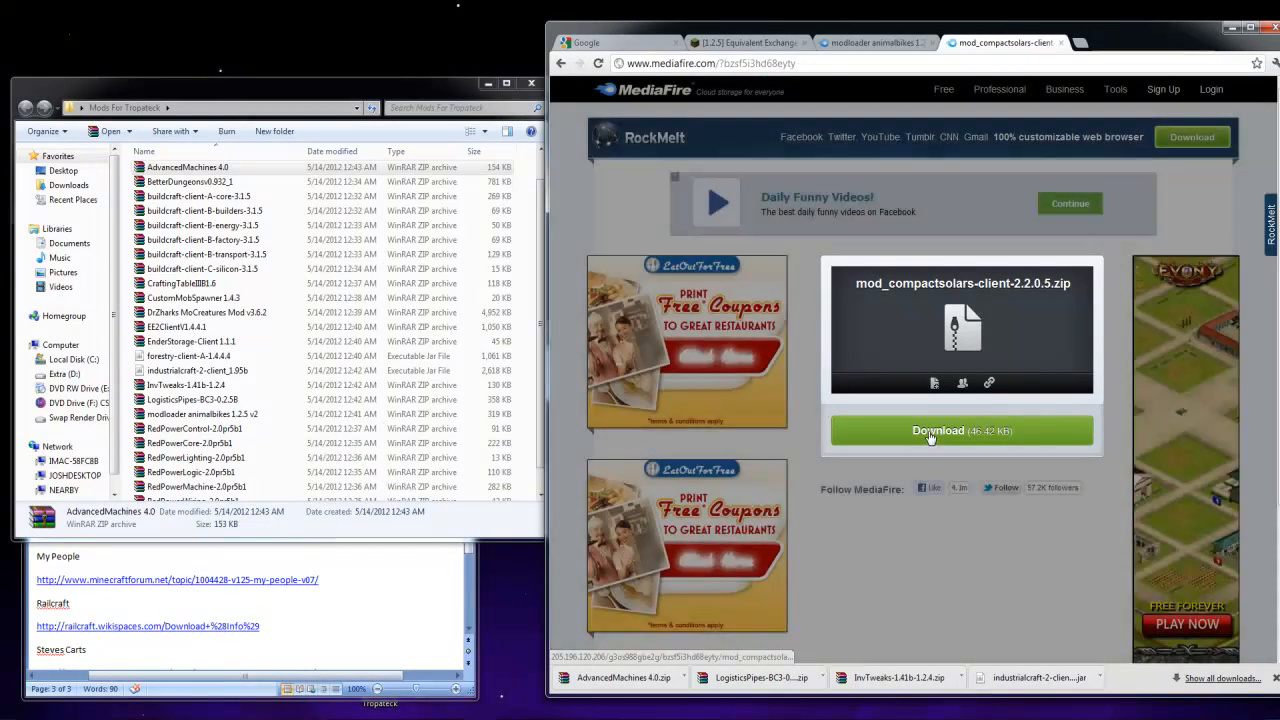
left_click(929, 433)
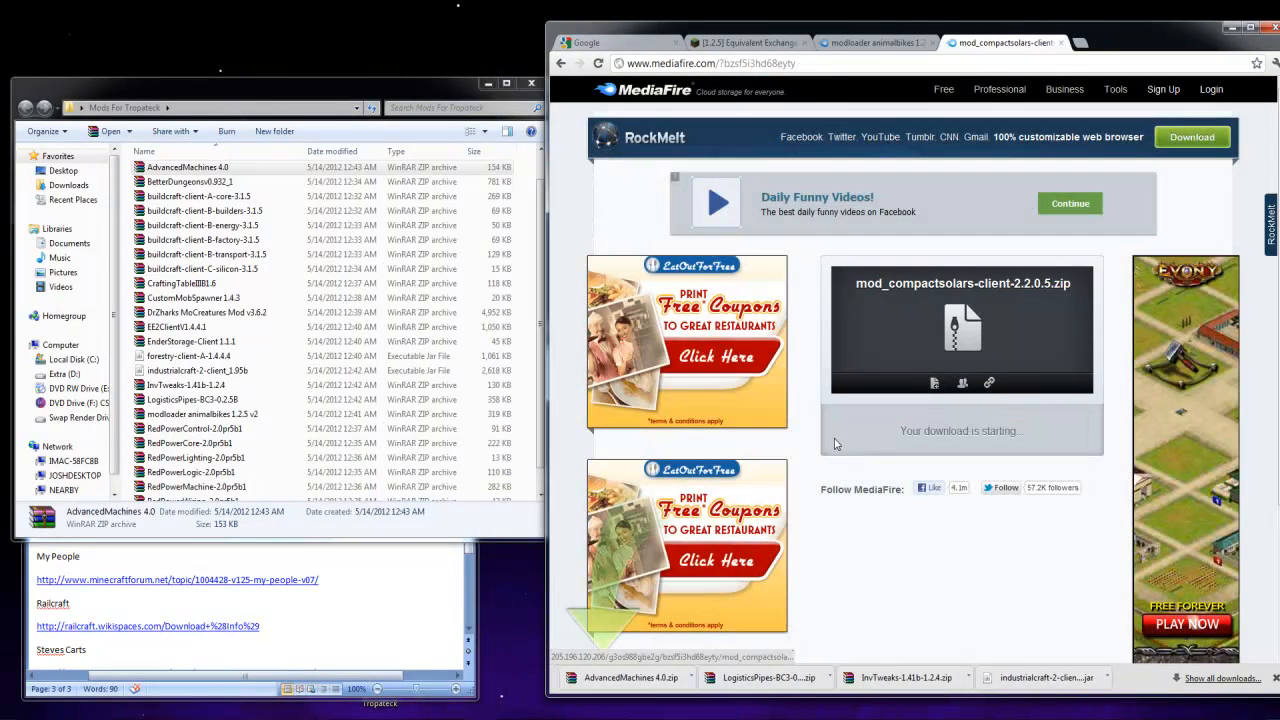
left_click_drag(615, 677, 527, 452)
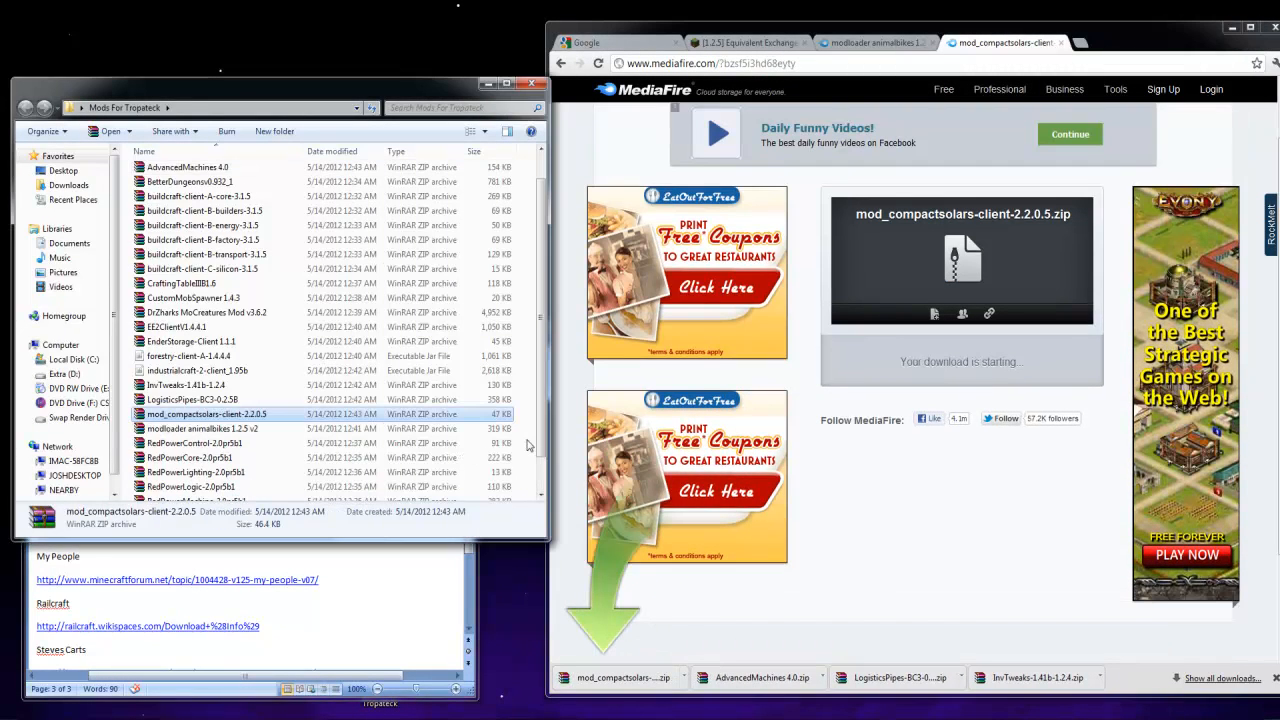
Open the My People forum topic from the Links To Mods document
left_click(422, 619)
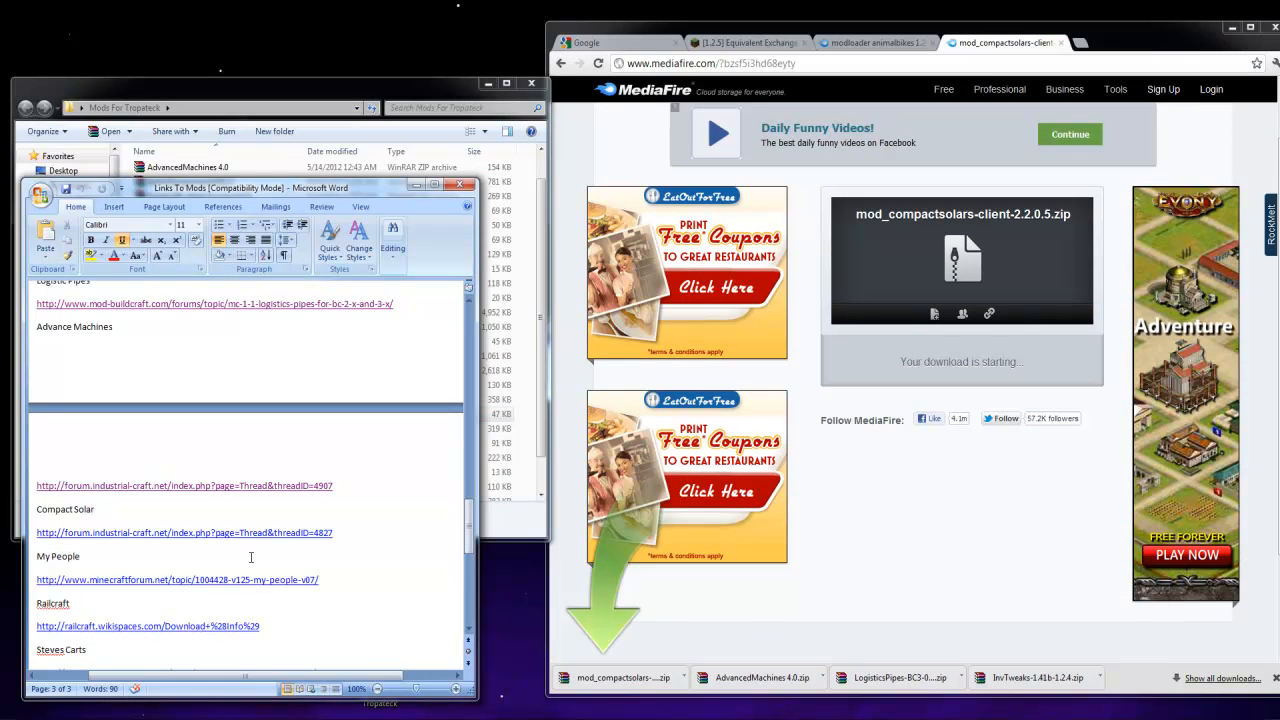
scroll(256, 560, "down", 1)
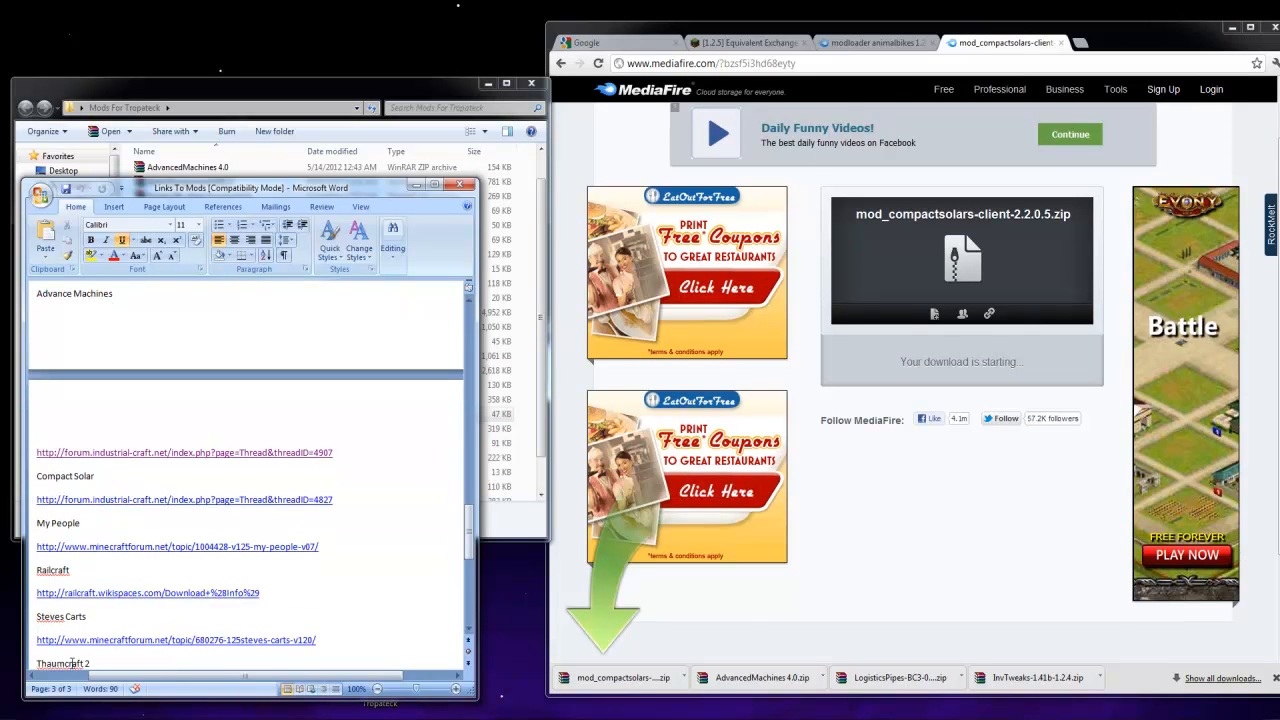
left_click(127, 549, "ctrl")
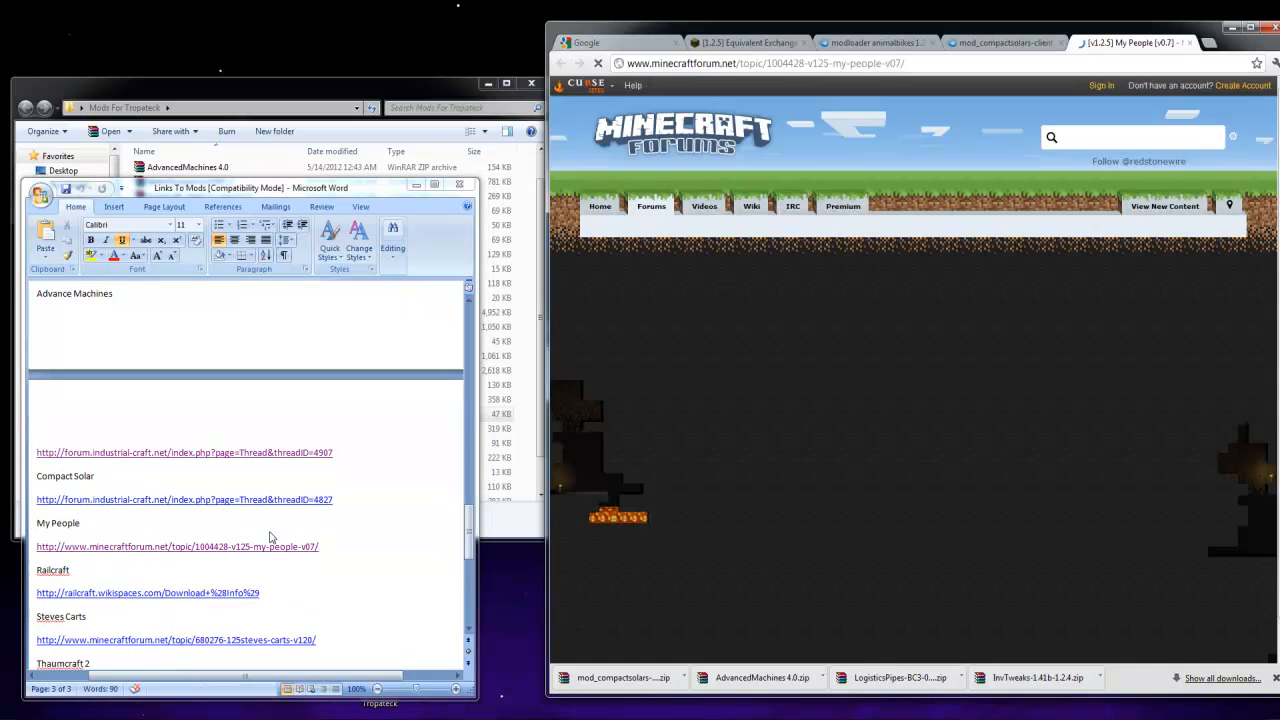
Download My People v0.8 for Minecraft 1.2.5 through its adf.ly link and place the archive in the Mods For Tropateck folder
scroll(645, 459, "down", 7)
scroll(645, 459, "down", 4)
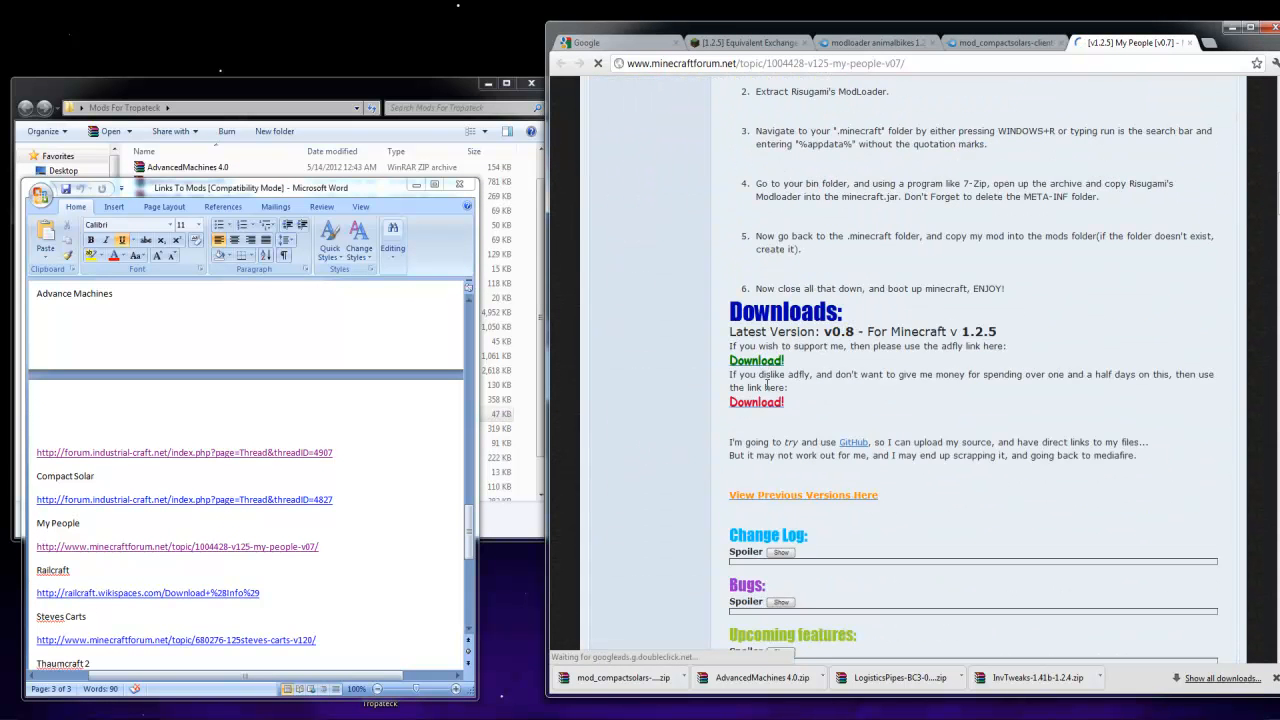
left_click(546, 505)
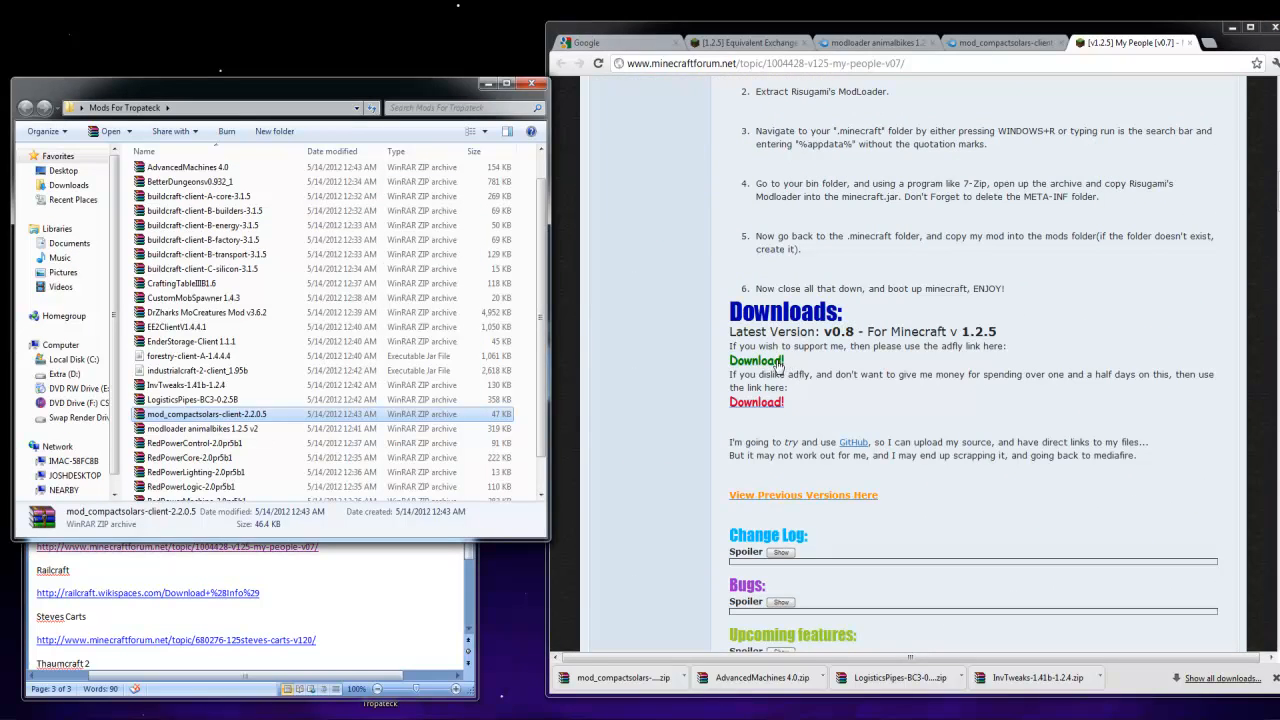
left_click(778, 364)
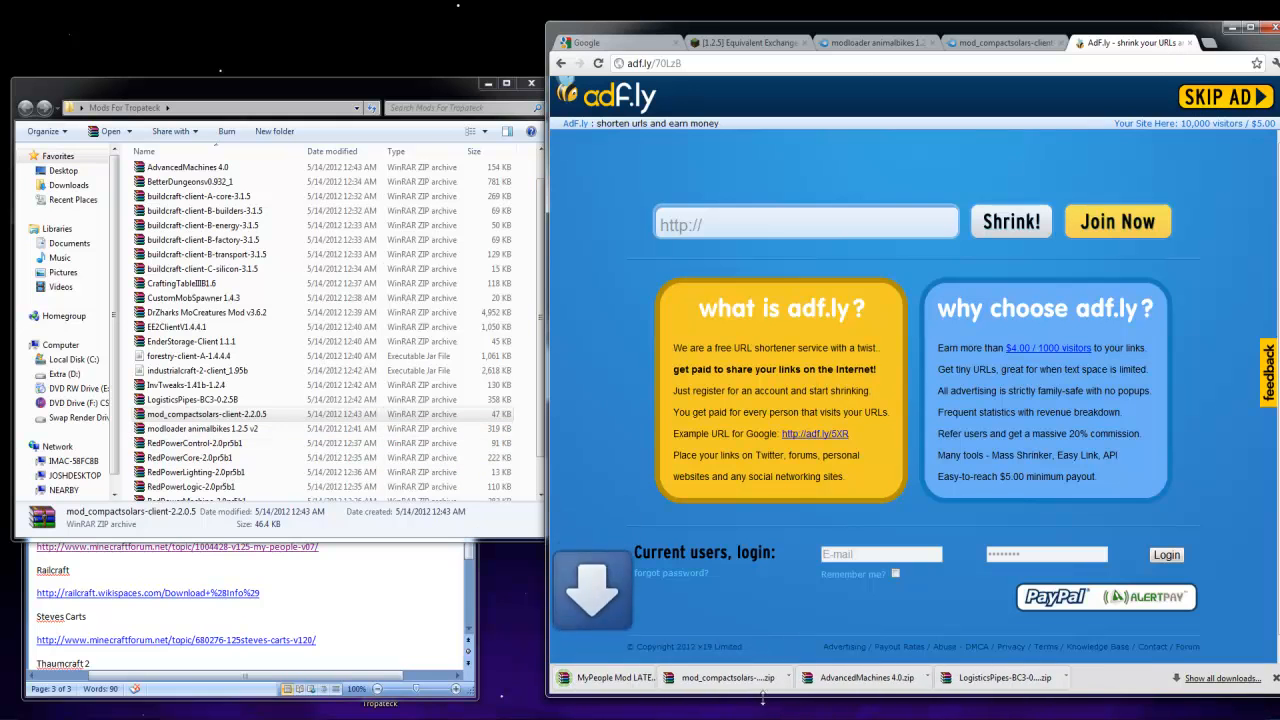
left_click_drag(659, 684, 531, 419)
Open the Railcraft wiki page from the Links To Mods document and find the version 5.2.1 download section
left_click(172, 600)
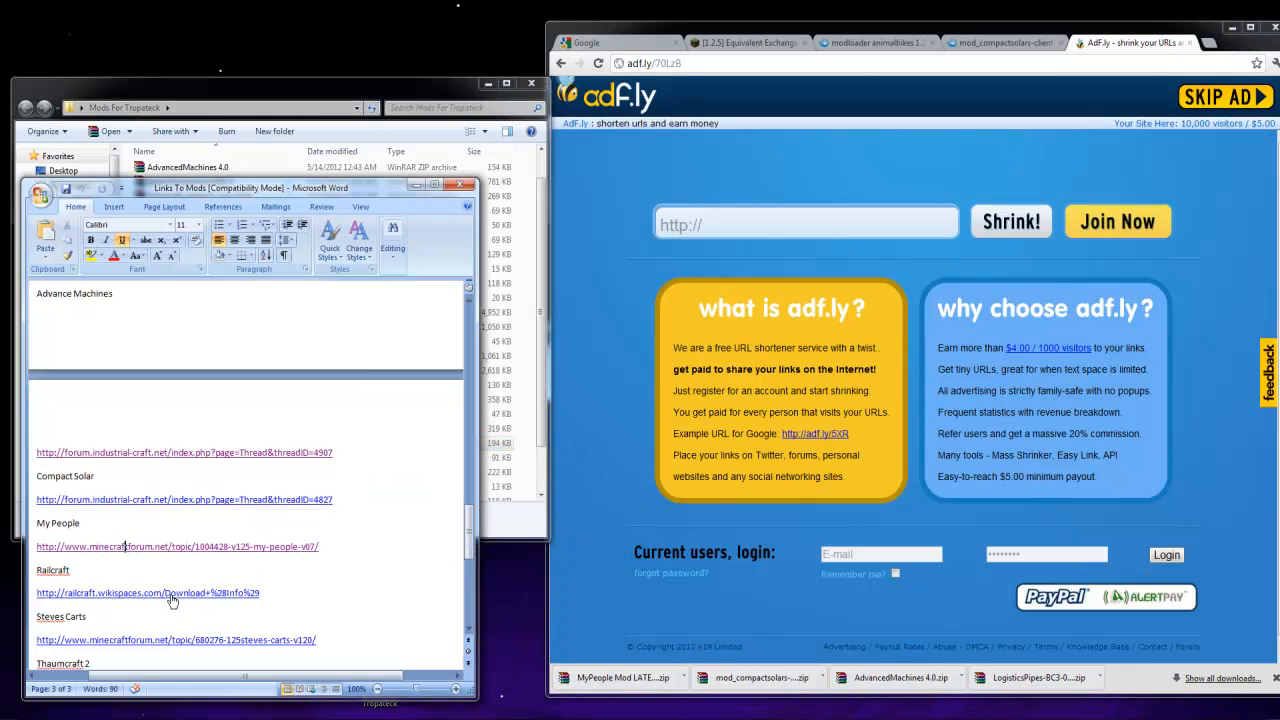
left_click(175, 594, "ctrl")
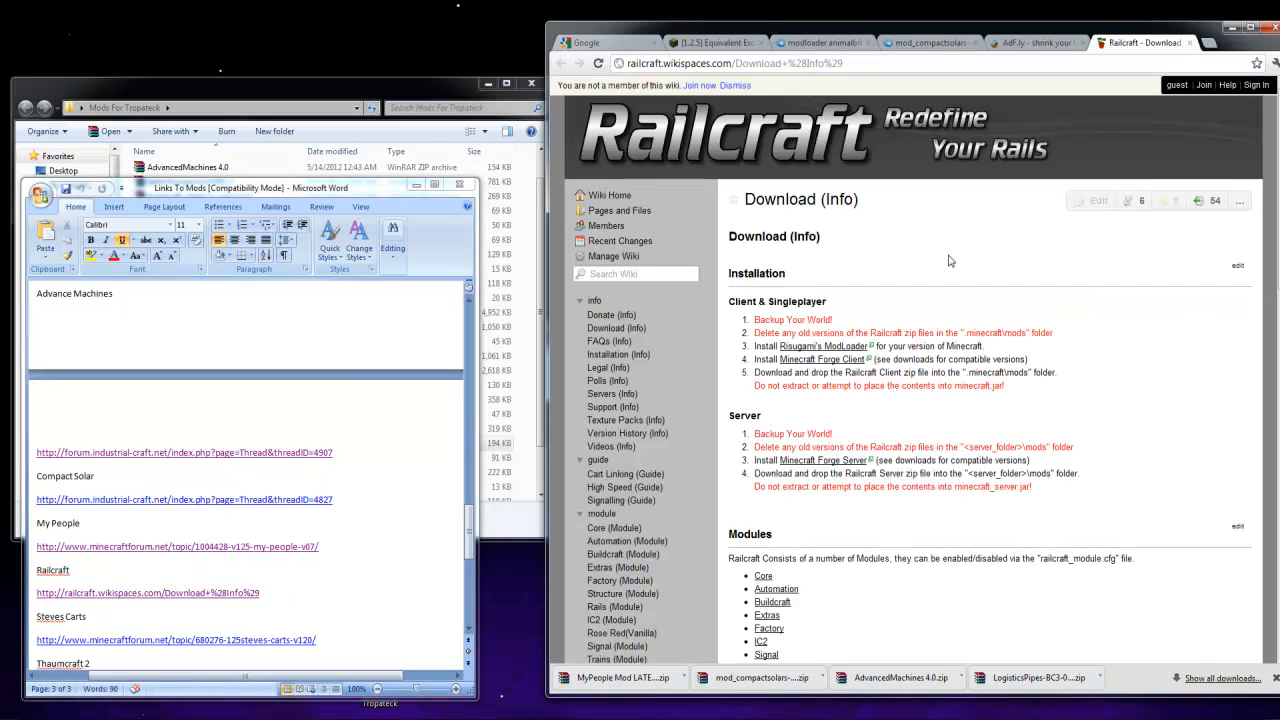
scroll(930, 516, "down", 3)
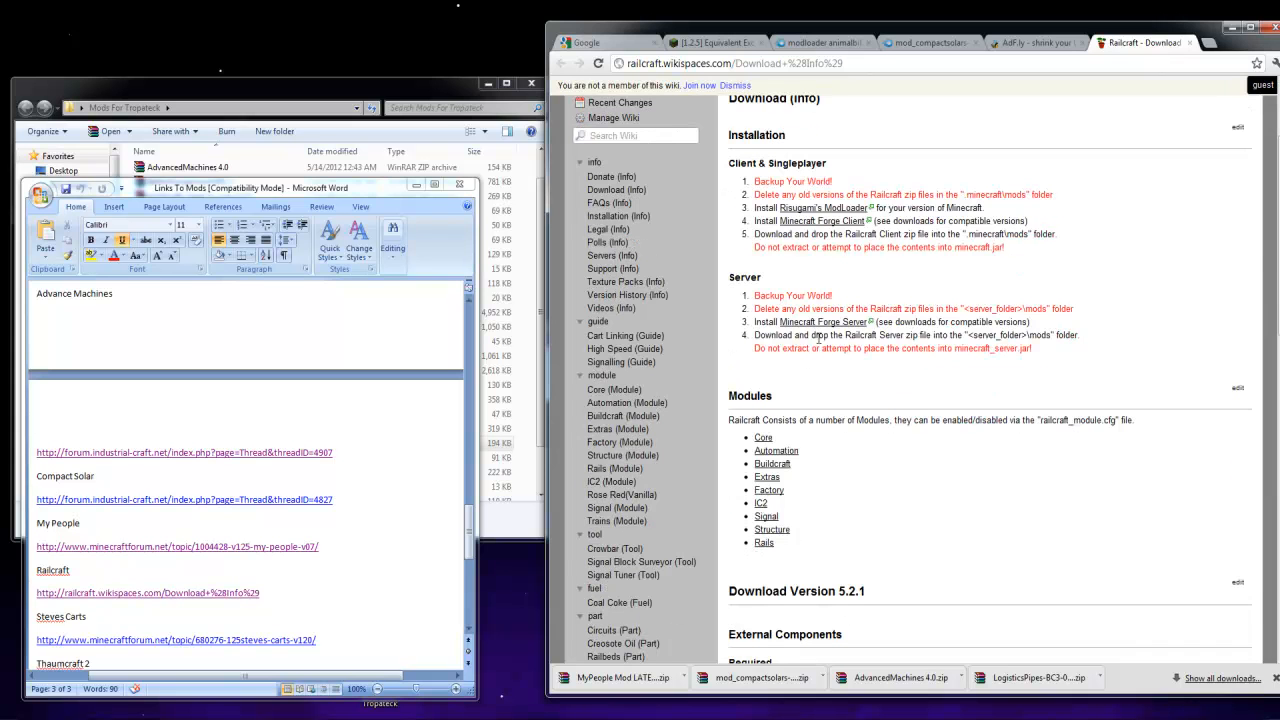
scroll(818, 334, "down", 7)
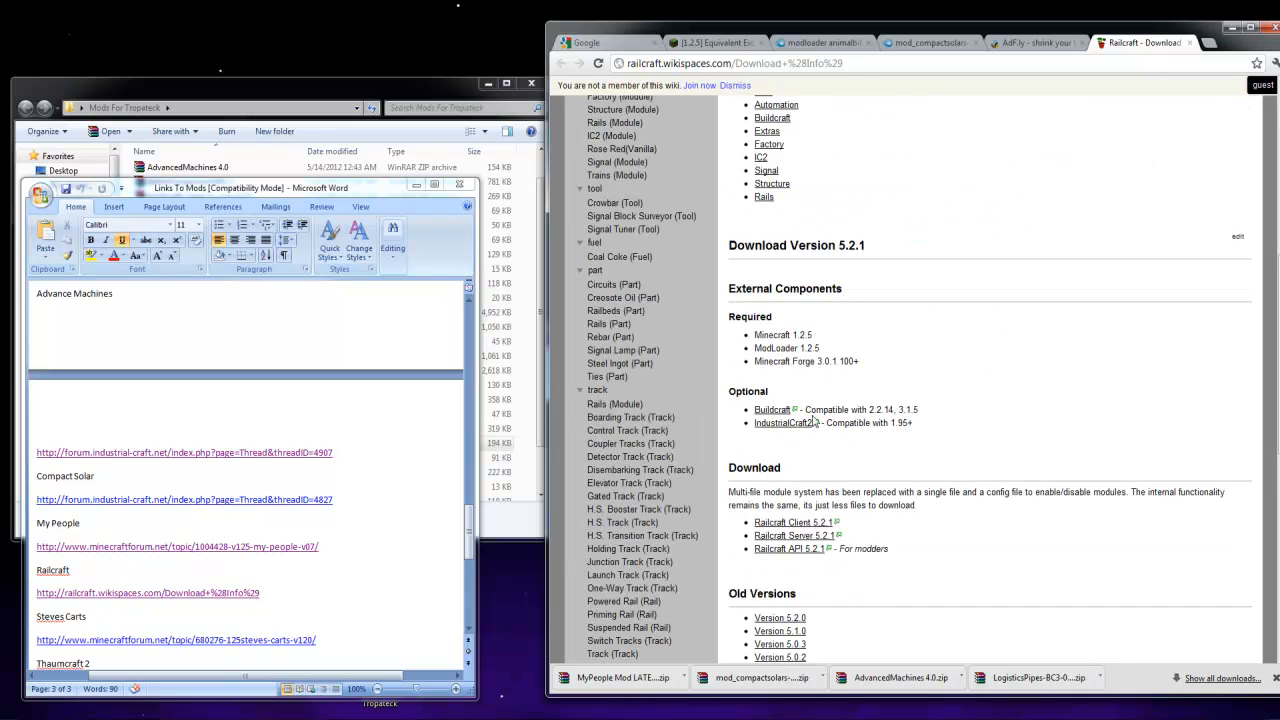
Download Railcraft Client 5.2.1 through its adf.ly link and place the archive in the Mods For Tropateck folder
left_click(821, 525)
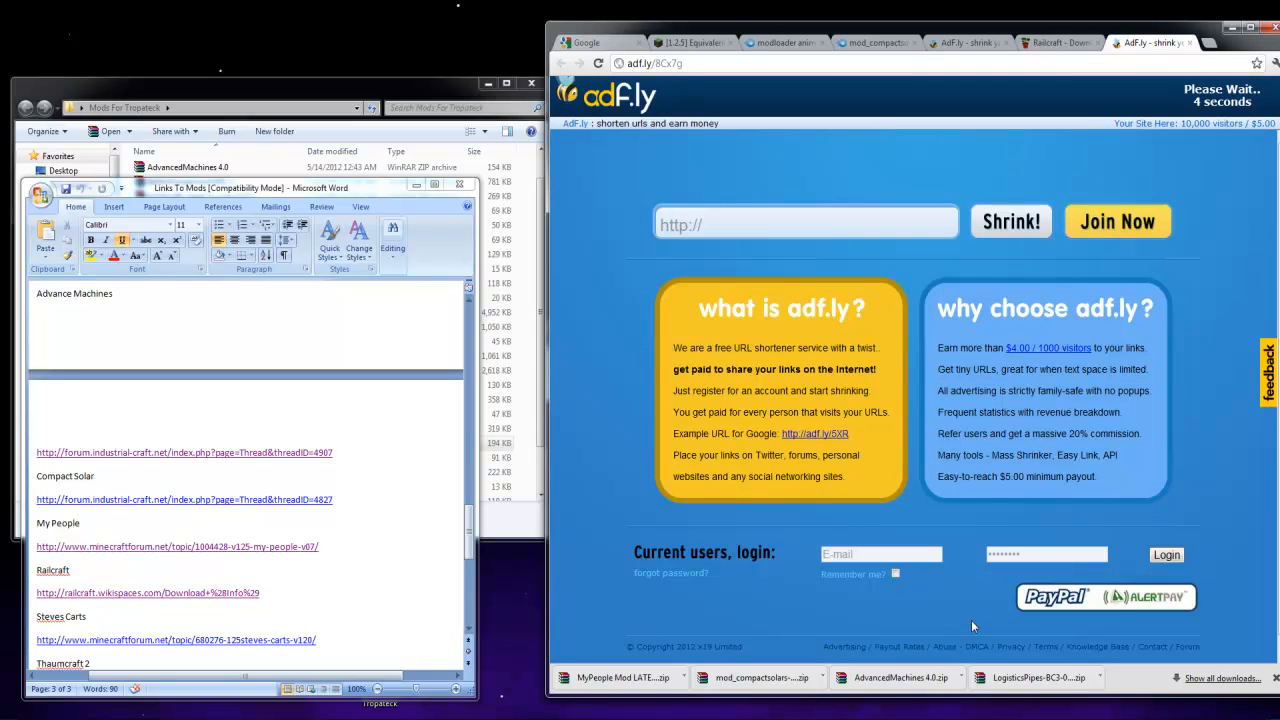
left_click(1275, 679)
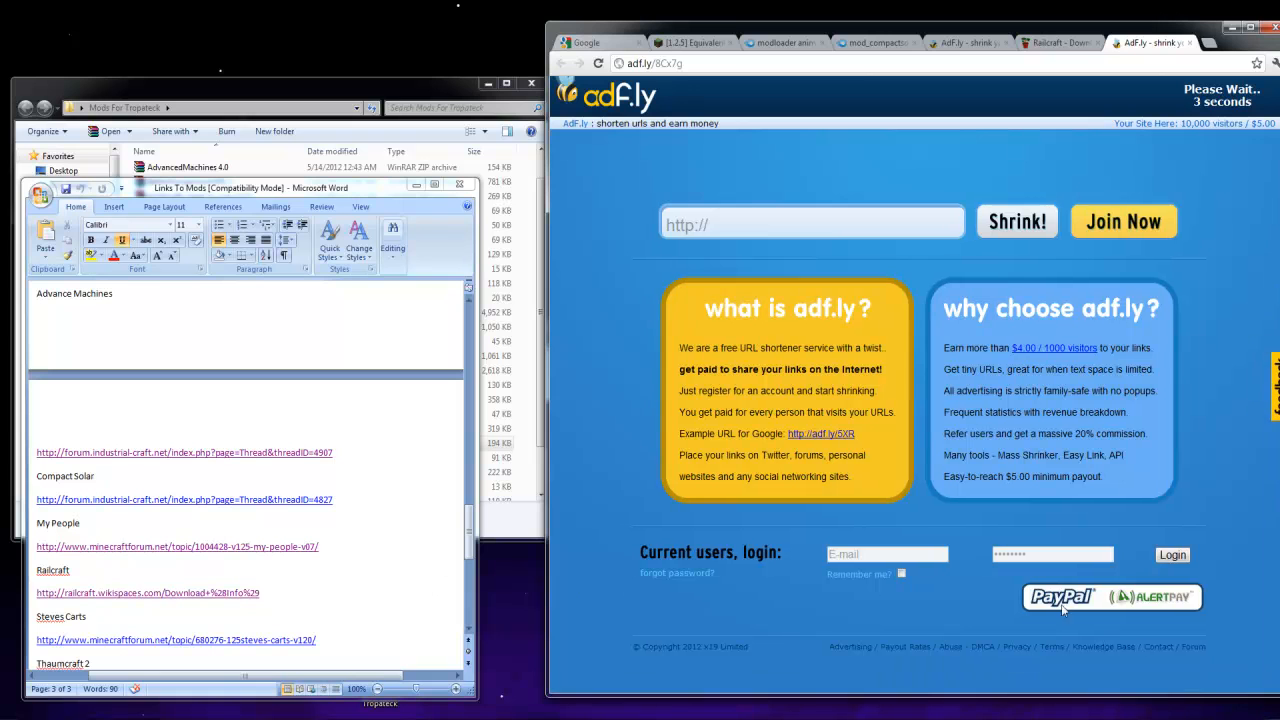
left_click(1197, 98)
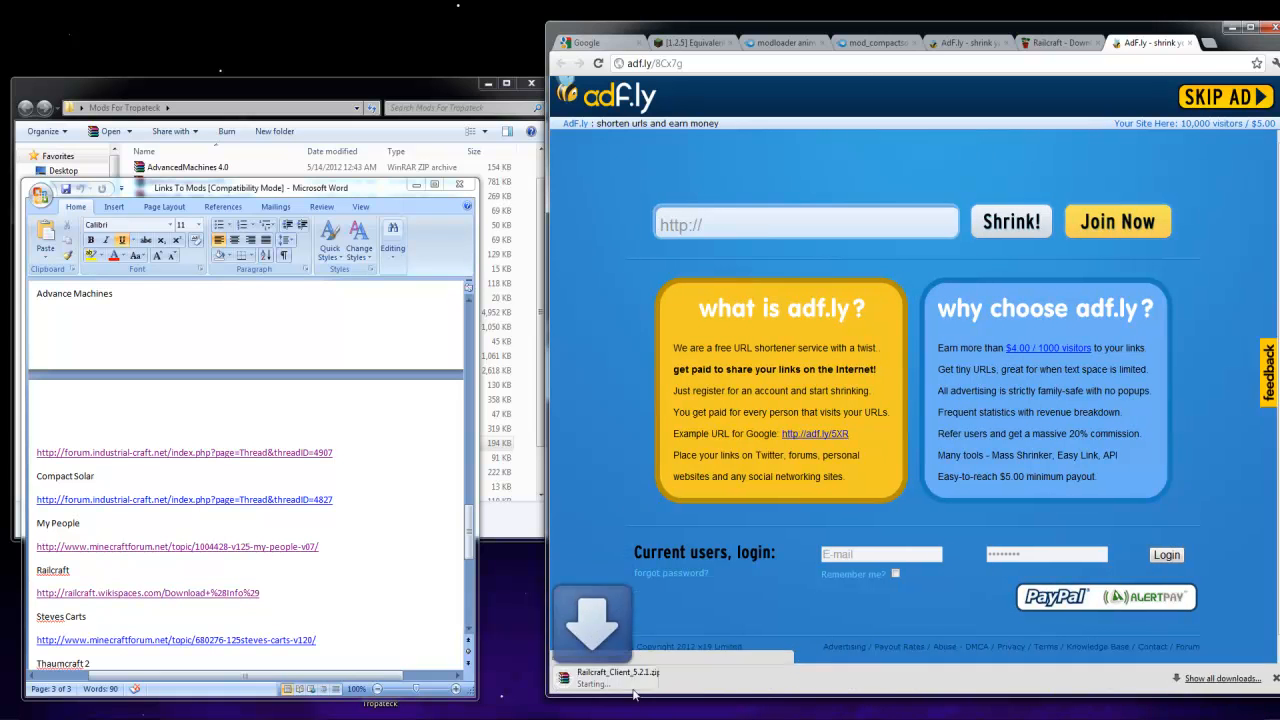
left_click_drag(600, 683, 500, 462)
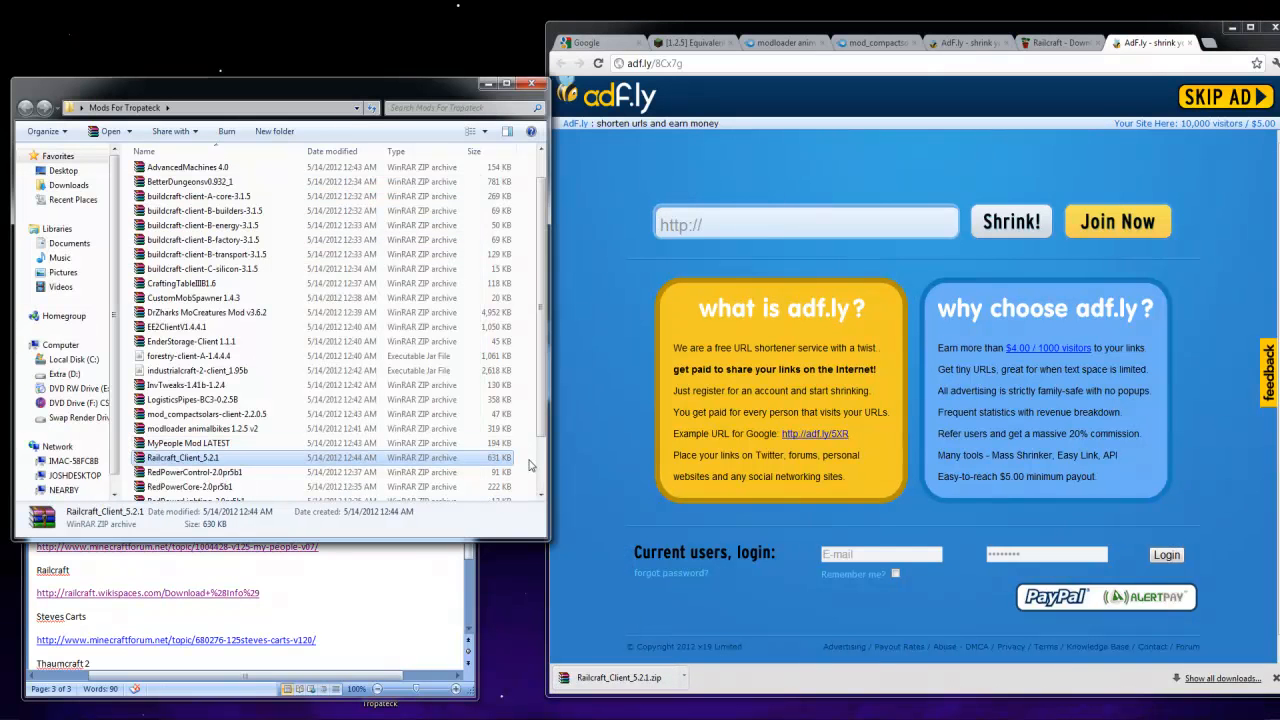
Open the Steve's Carts topic from the Links To Mods document and download version 1.2.0 through its adf.ly link
left_click(353, 610)
left_click(263, 640, "ctrl")
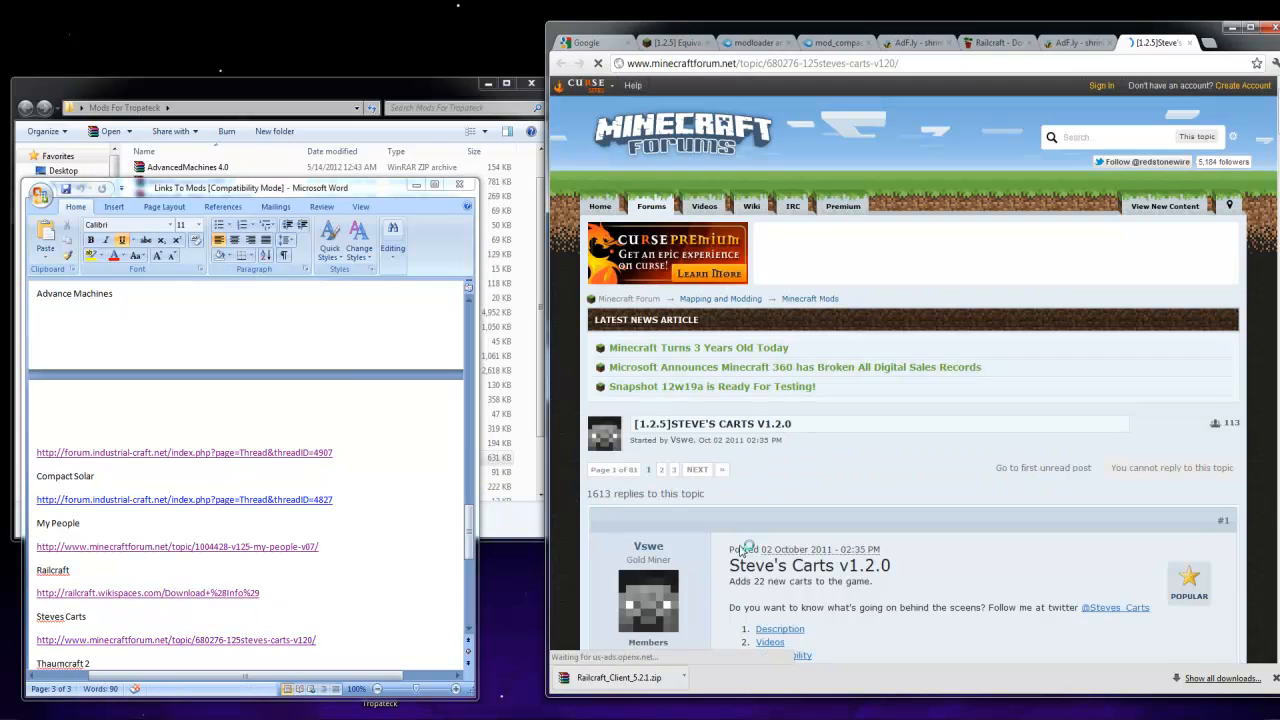
scroll(815, 560, "down", 5)
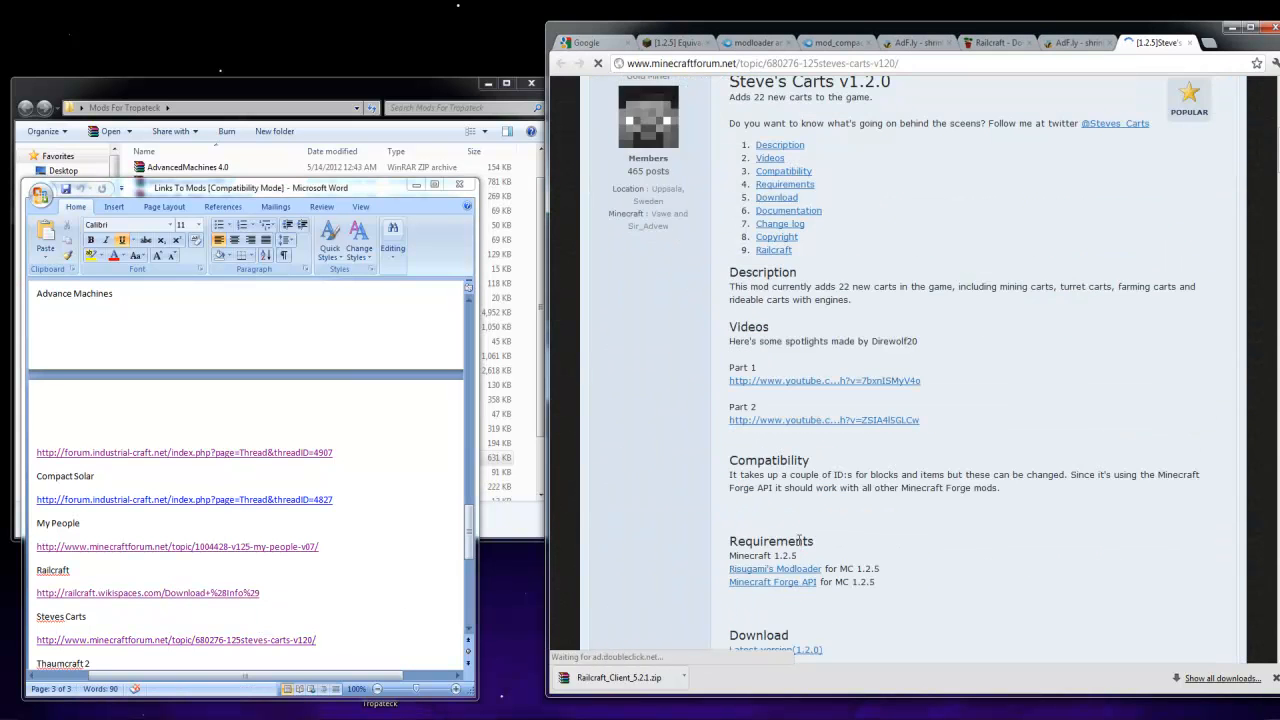
scroll(824, 420, "down", 1)
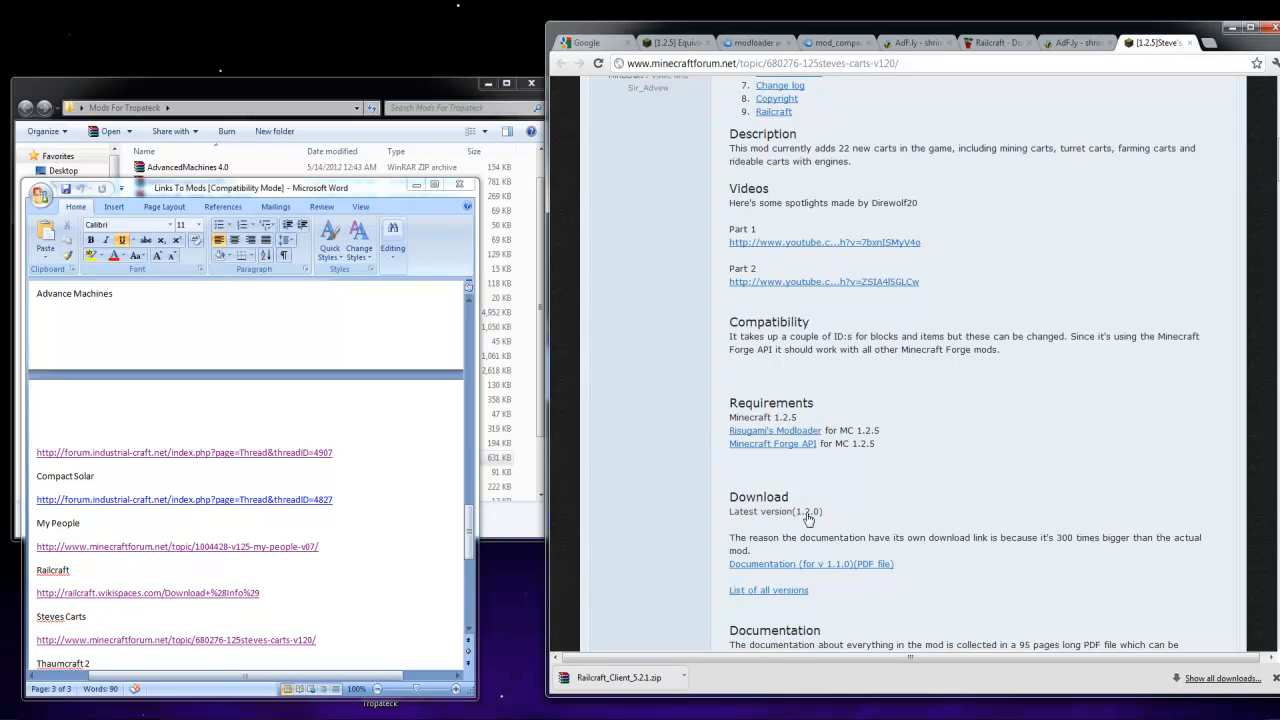
left_click(813, 512)
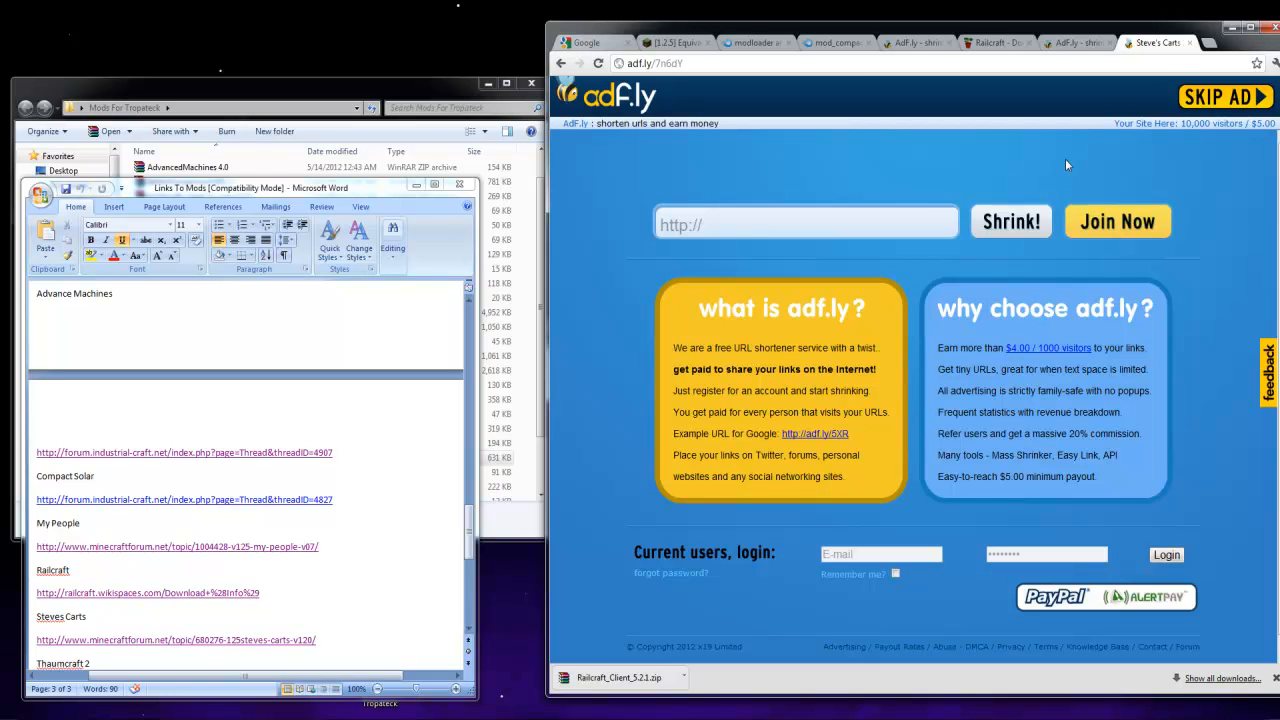
left_click(1226, 98)
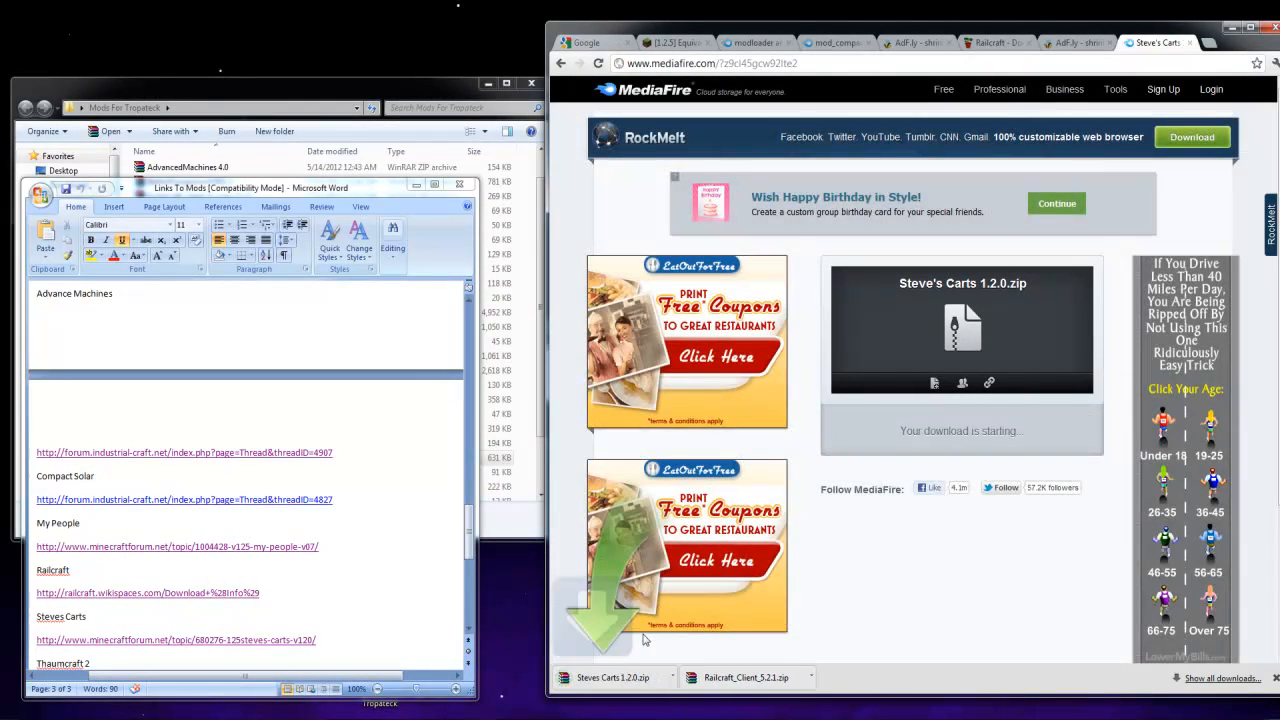
Place the Steve's Carts 1.2.0 archive in the Mods For Tropateck folder and open the adf.ly download link from the Thaumcraft 2 topic
left_click(521, 494)
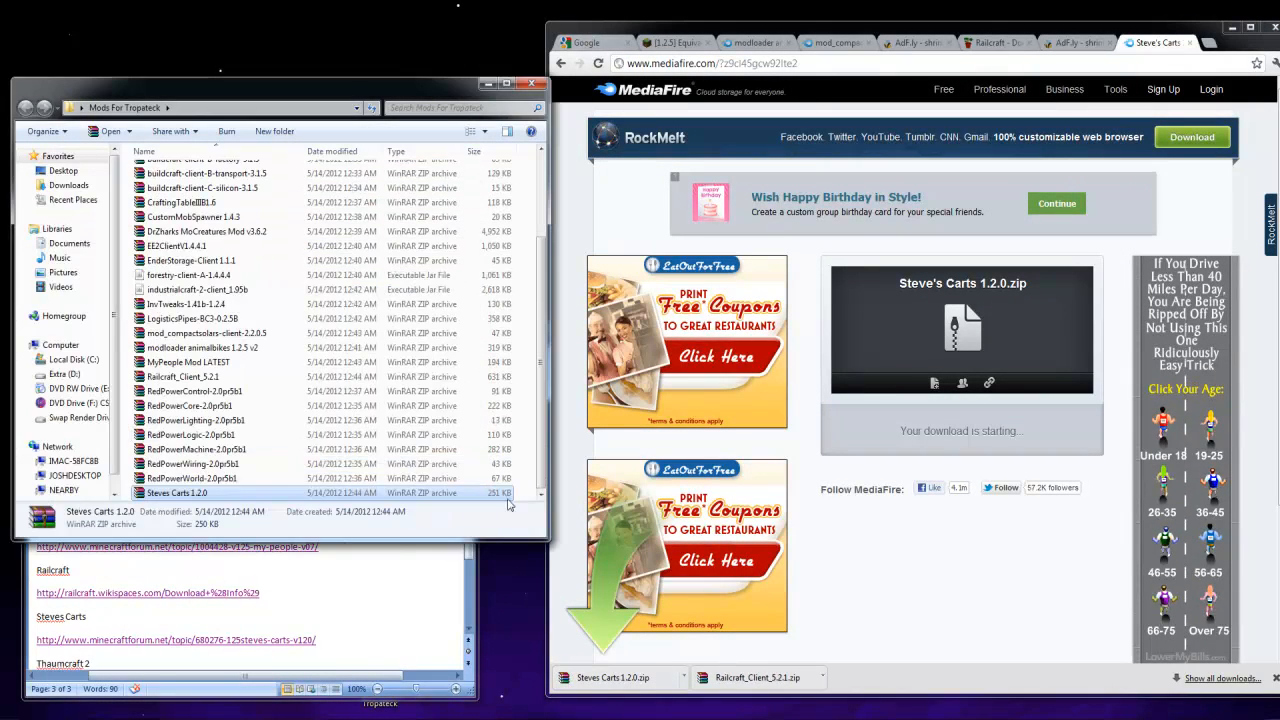
left_click(383, 629)
scroll(210, 592, "down", 5)
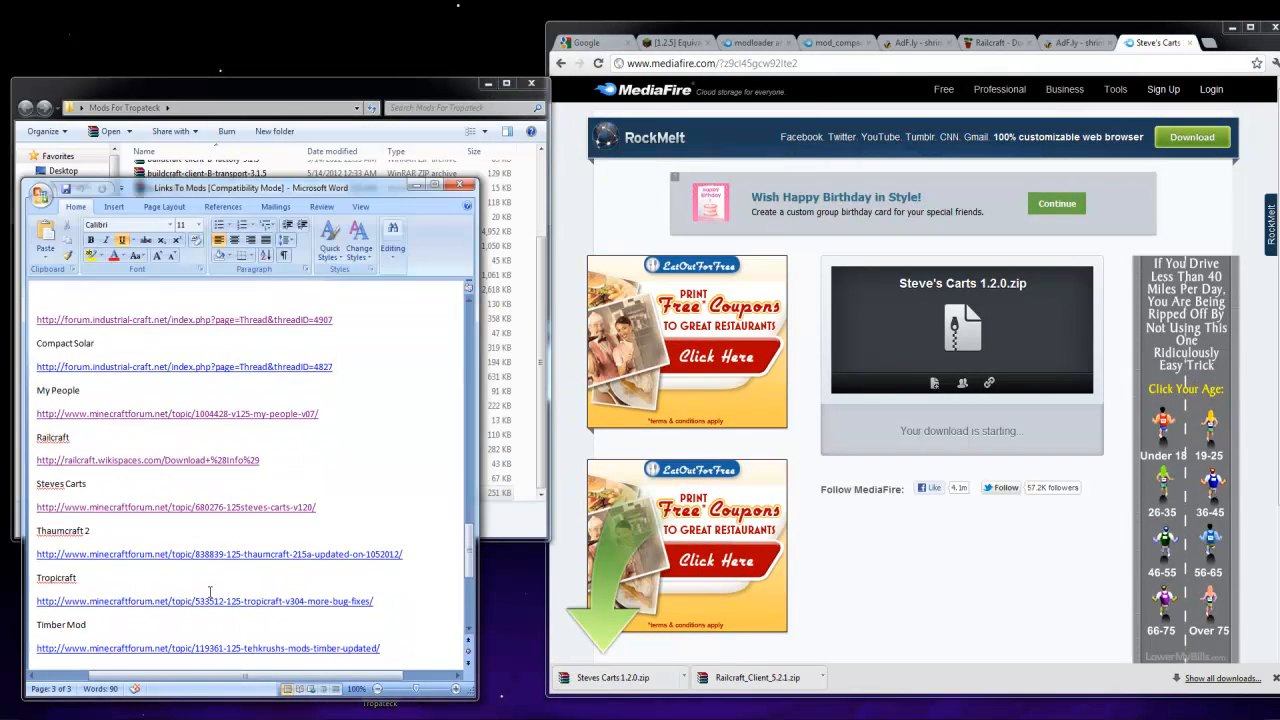
left_click(300, 554, "ctrl")
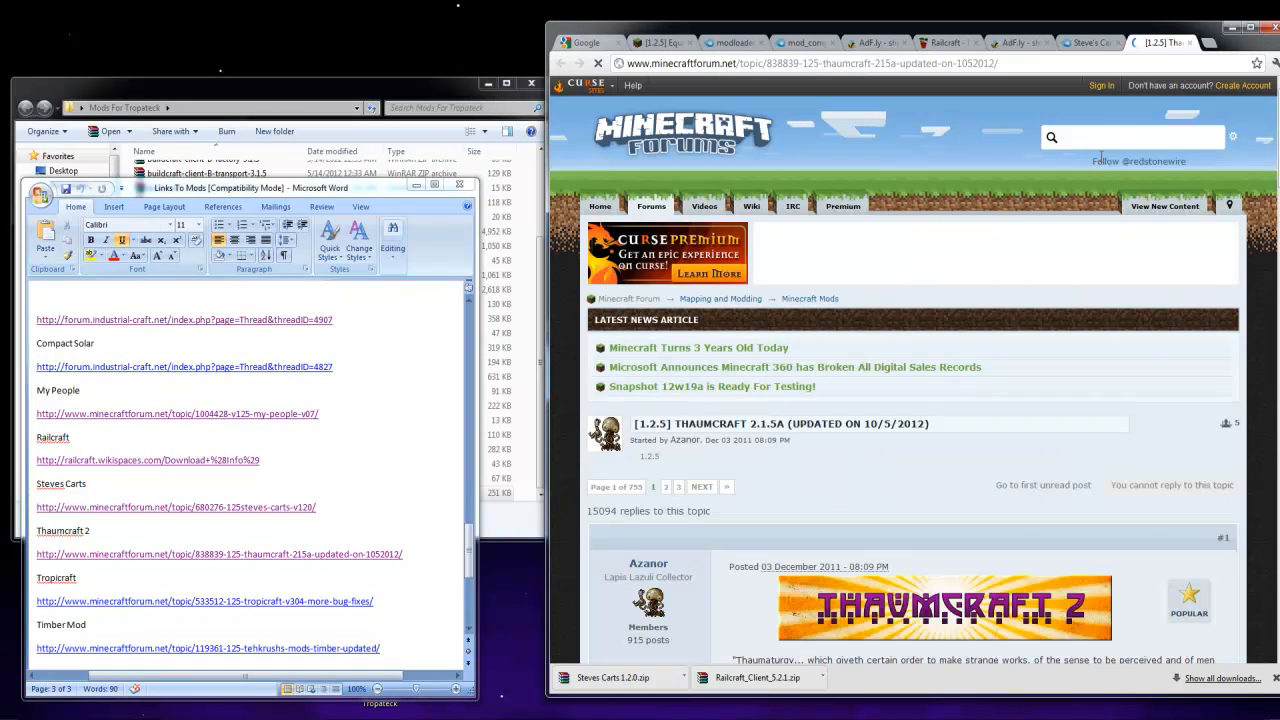
scroll(1128, 240, "down", 6)
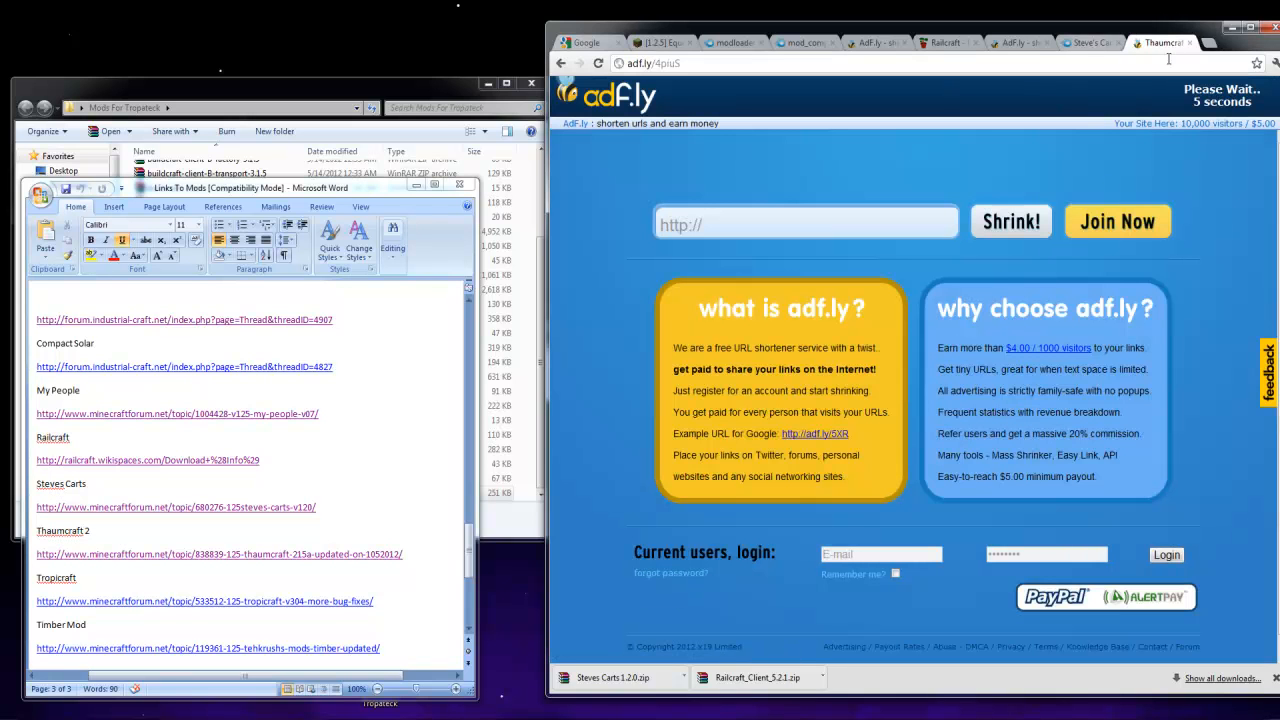
Close the leftover download tabs between the Equivalent Exchange topic and the Thaumcraft adf.ly page
left_click(1118, 44)
left_click(1048, 44)
left_click(976, 44)
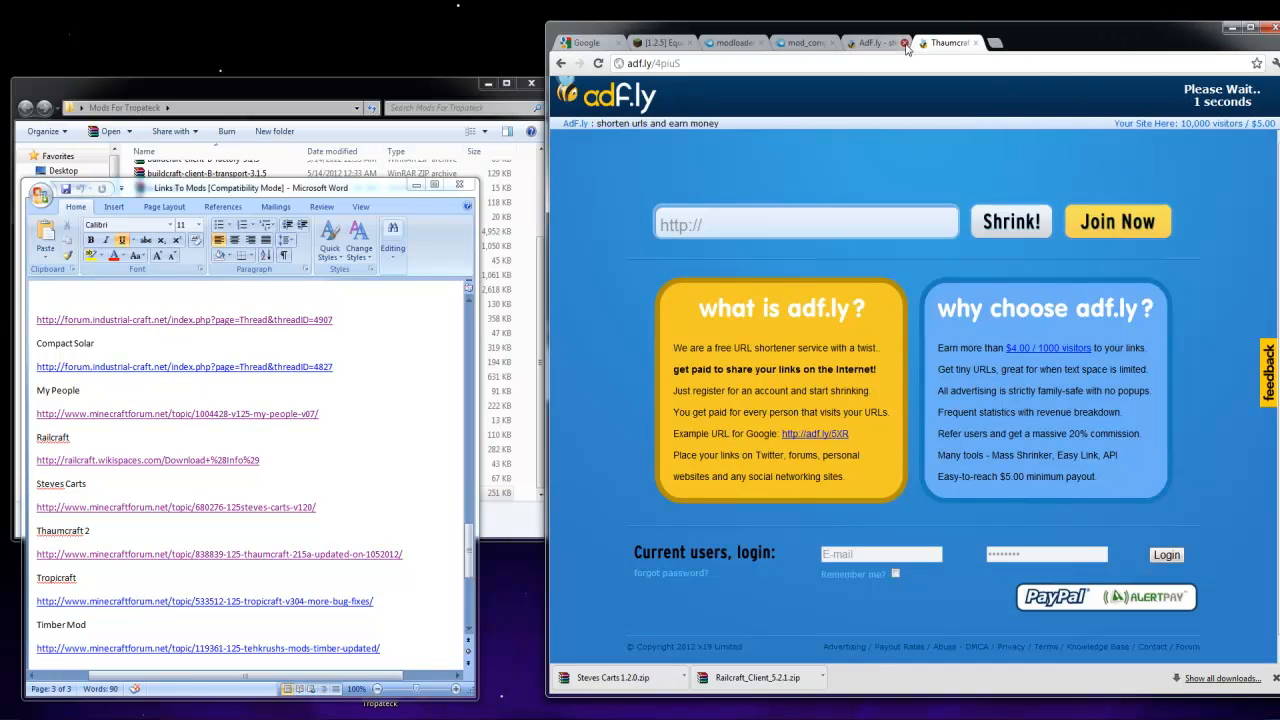
left_click(904, 44)
left_click(815, 44)
left_click(833, 44)
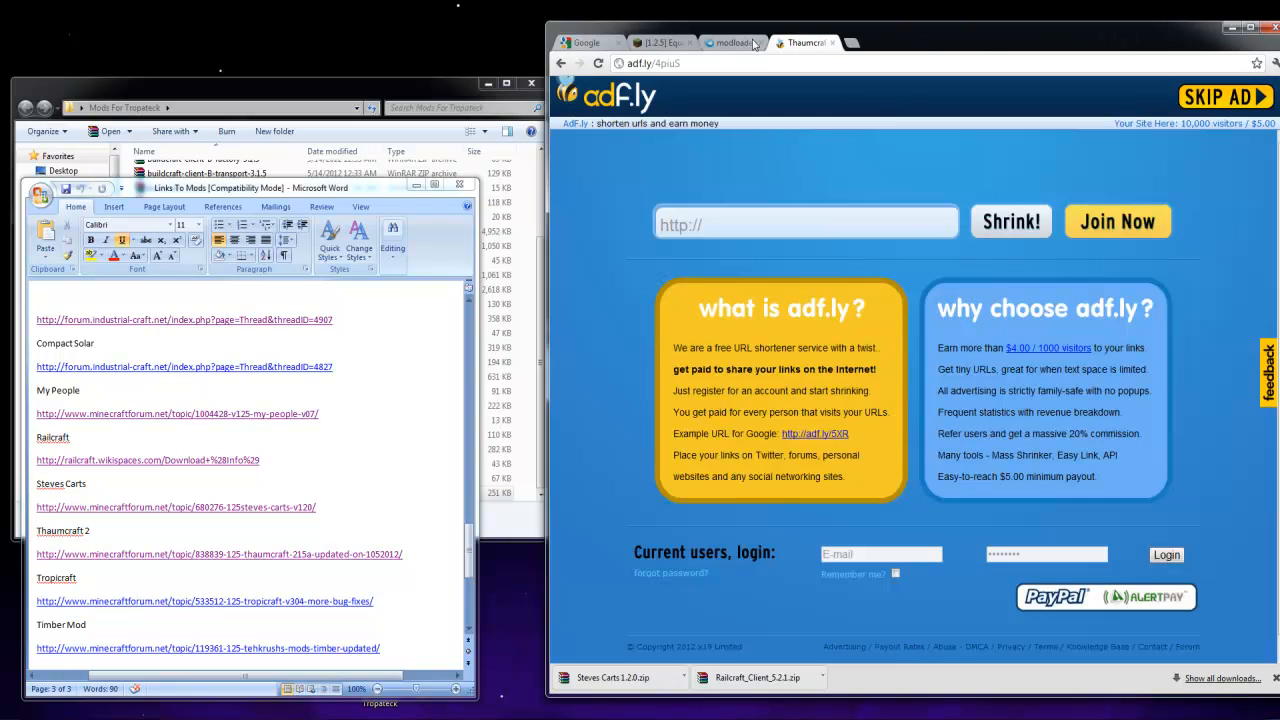
left_click(760, 44)
Download ThaumCraft 2.1.5a into the Mods For Tropateck folder and open the Tropicraft topic from the Links To Mods document
left_click(1186, 97)
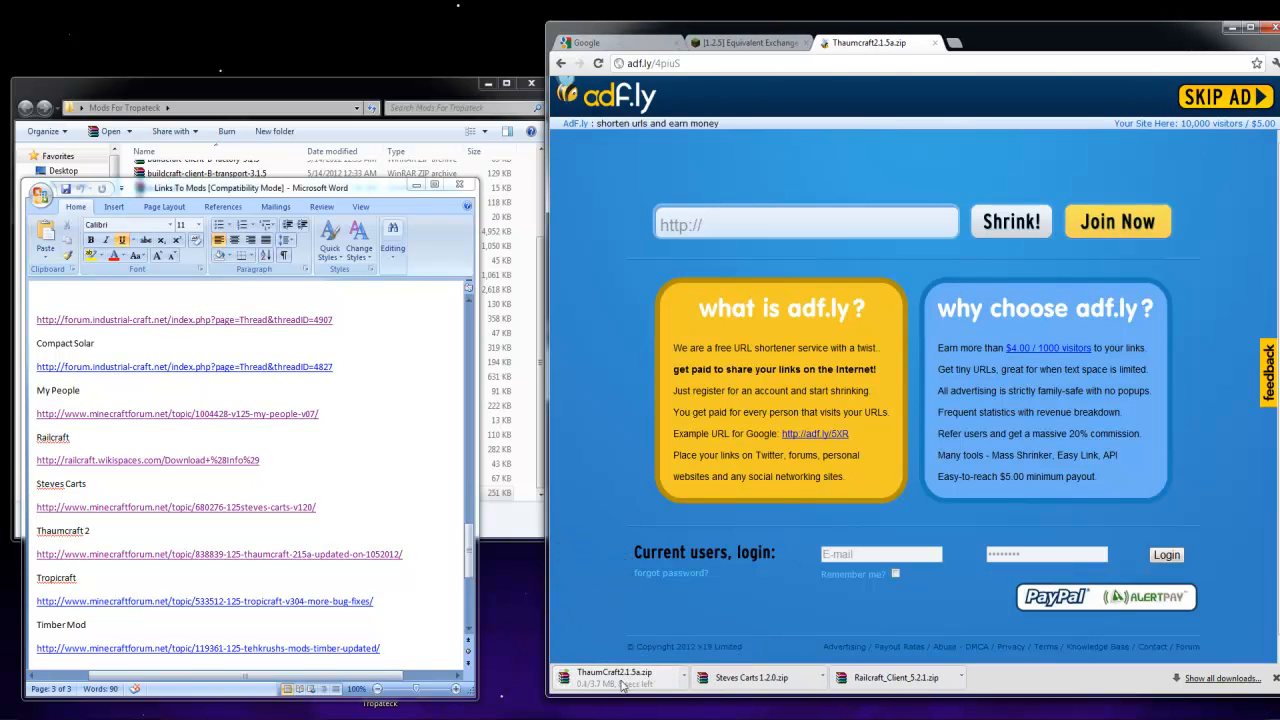
left_click(336, 605, "ctrl")
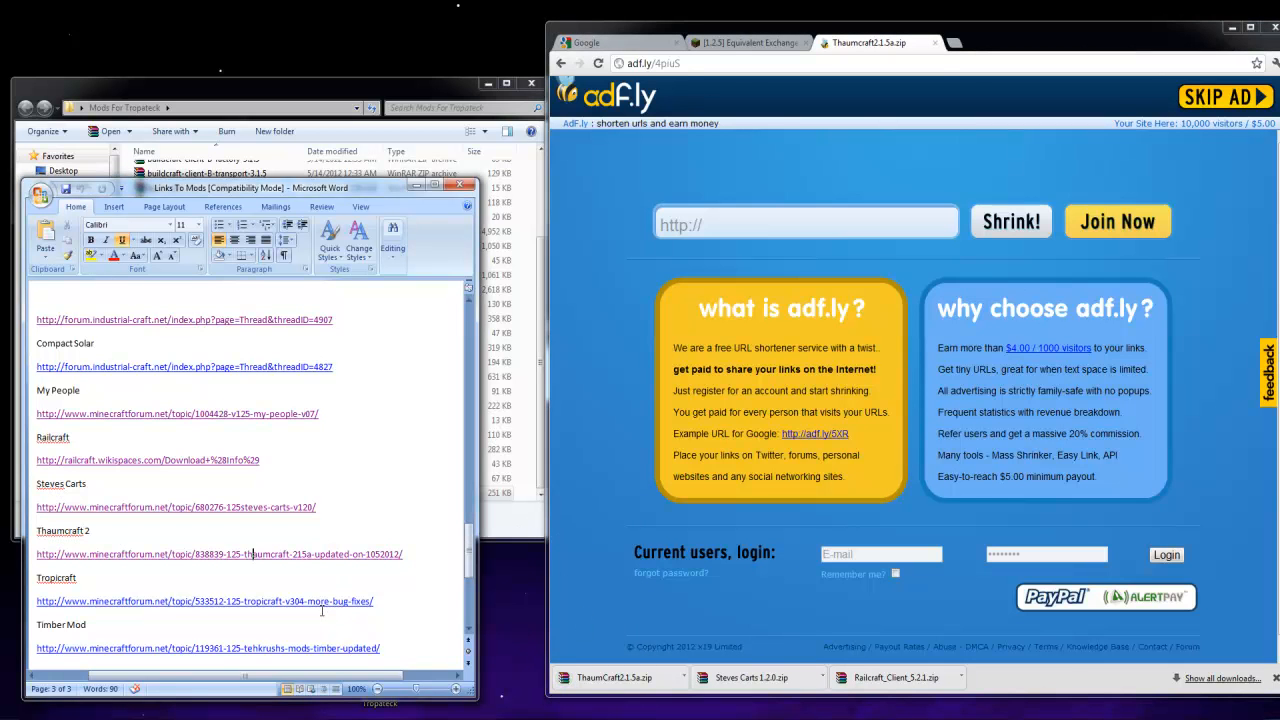
left_click(323, 604, "ctrl")
left_click_drag(645, 685, 533, 470)
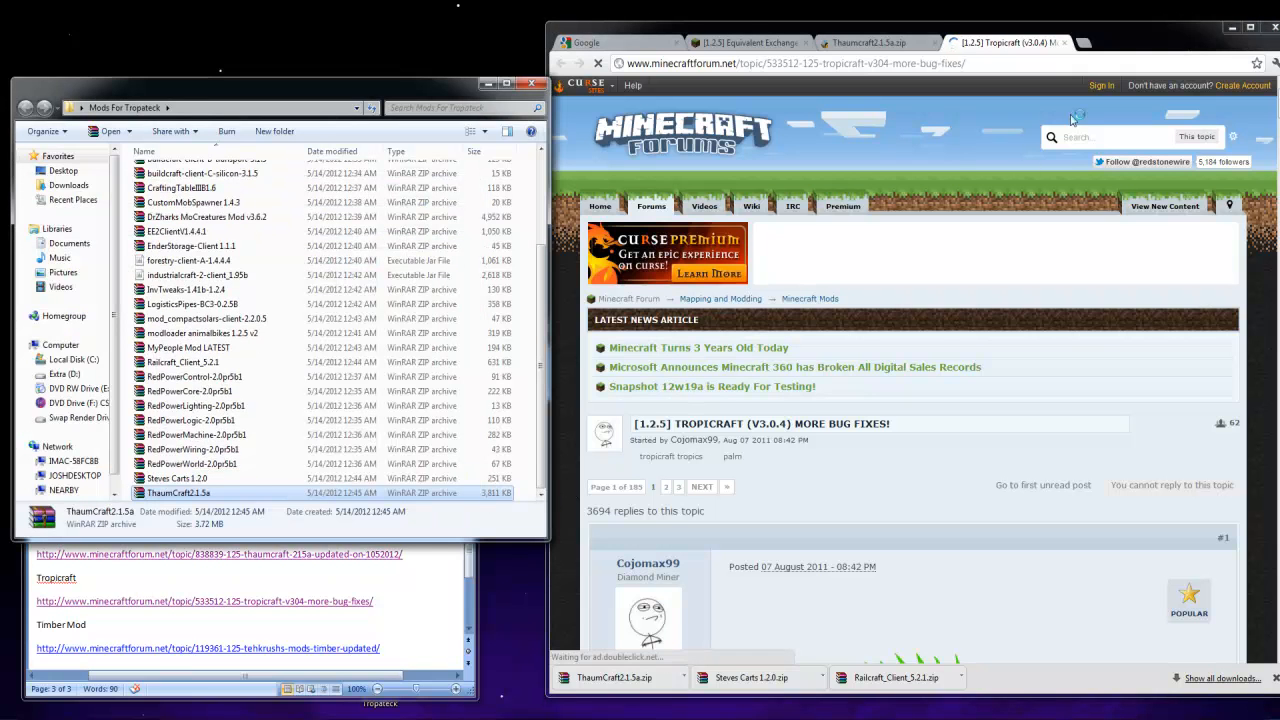
Follow the Tropicraft topic's link to tropicraft.net/downloads and find the Default download of version 3.0.4
left_click(816, 534)
scroll(817, 512, "down", 10)
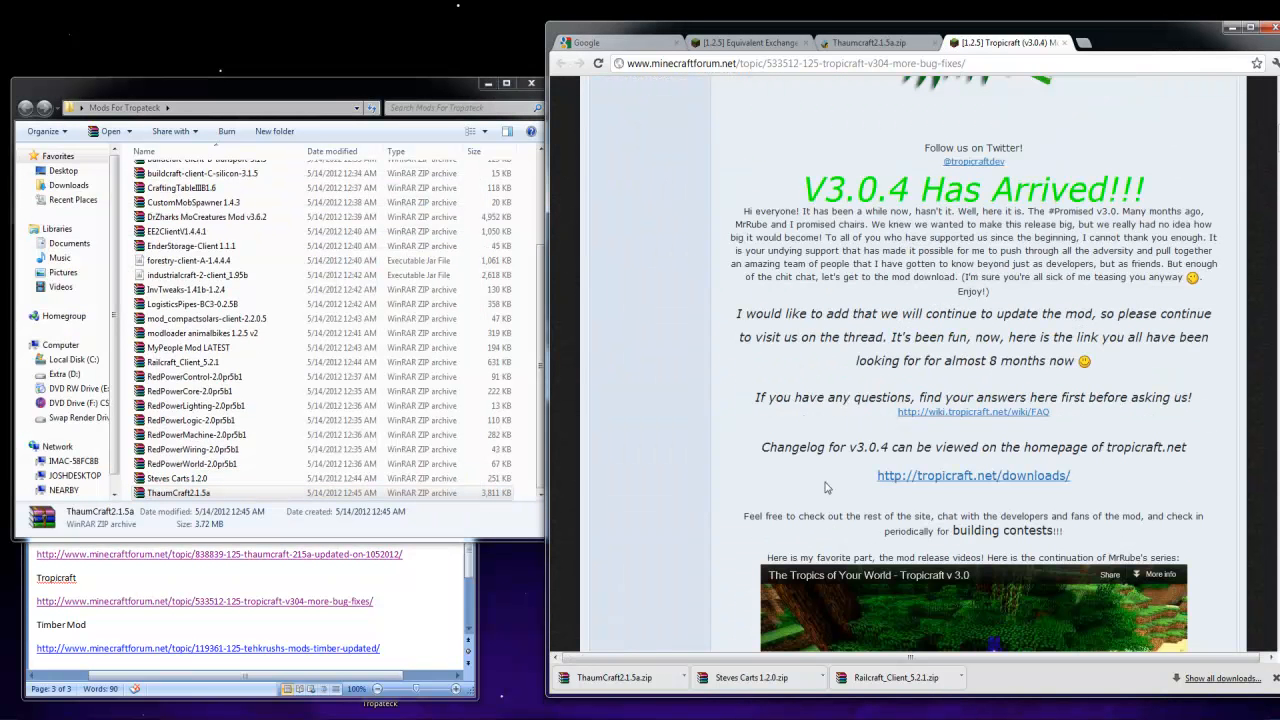
left_click(940, 477)
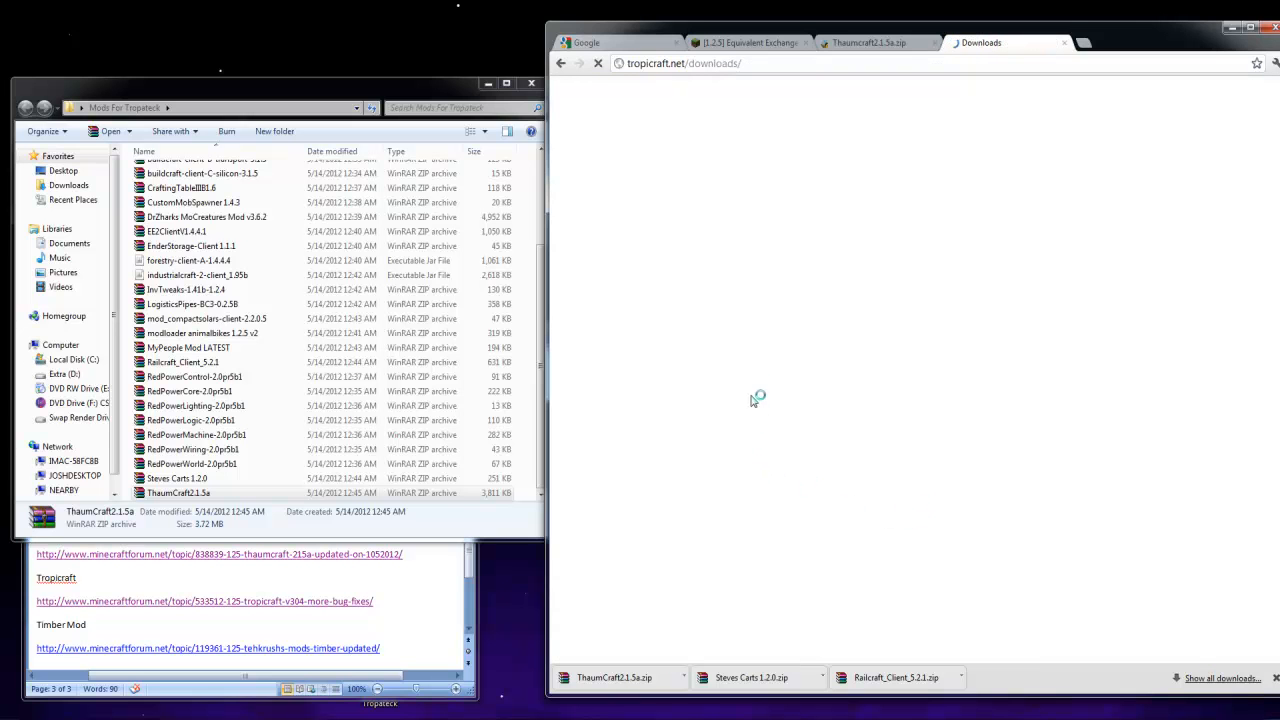
scroll(779, 476, "down", 7)
scroll(779, 476, "down", 4)
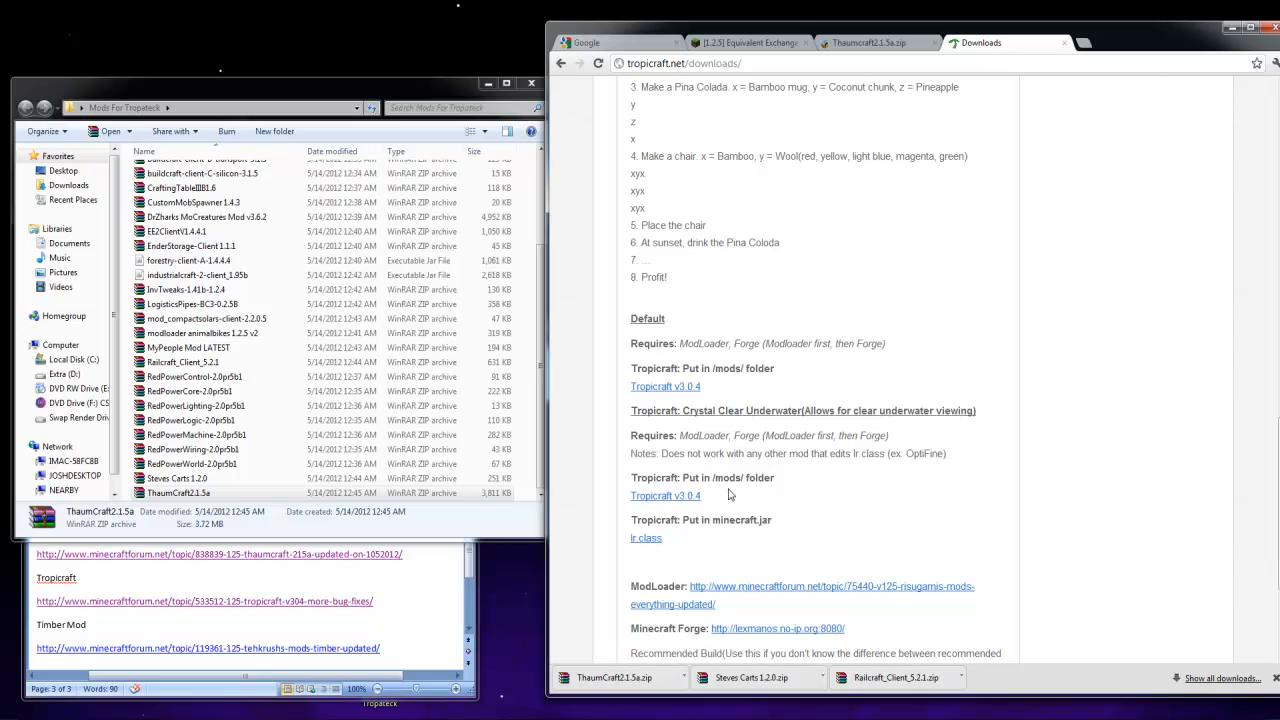
Download Tropicraft v3.0.4 from MediaFire, dismissing the pop-up ad, and place the archive in the Mods For Tropateck folder
left_click(660, 390)
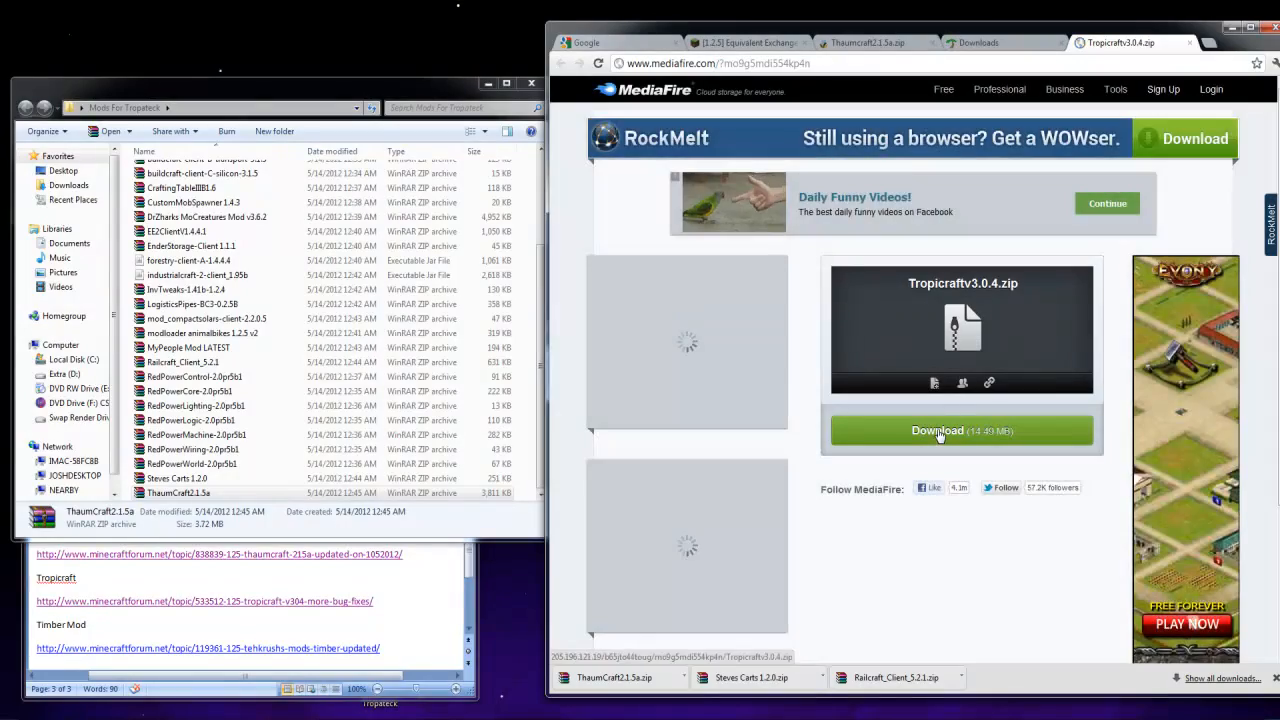
left_click(938, 434)
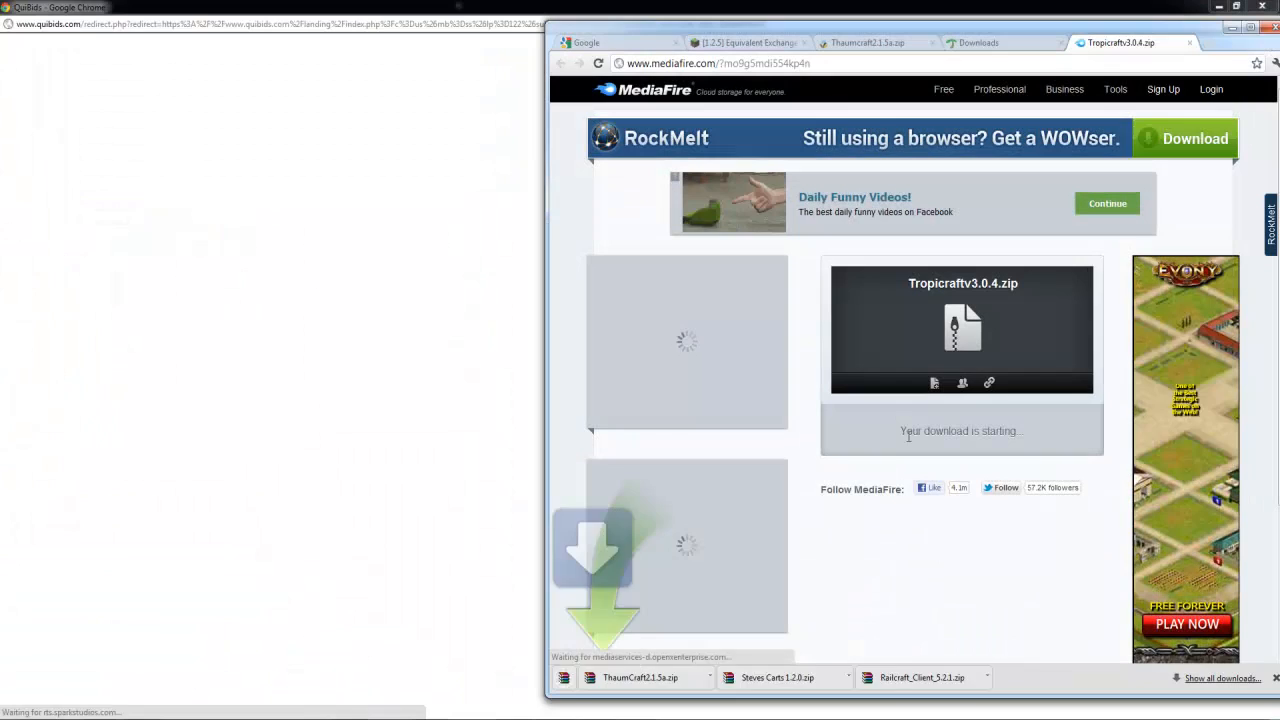
left_click(770, 7)
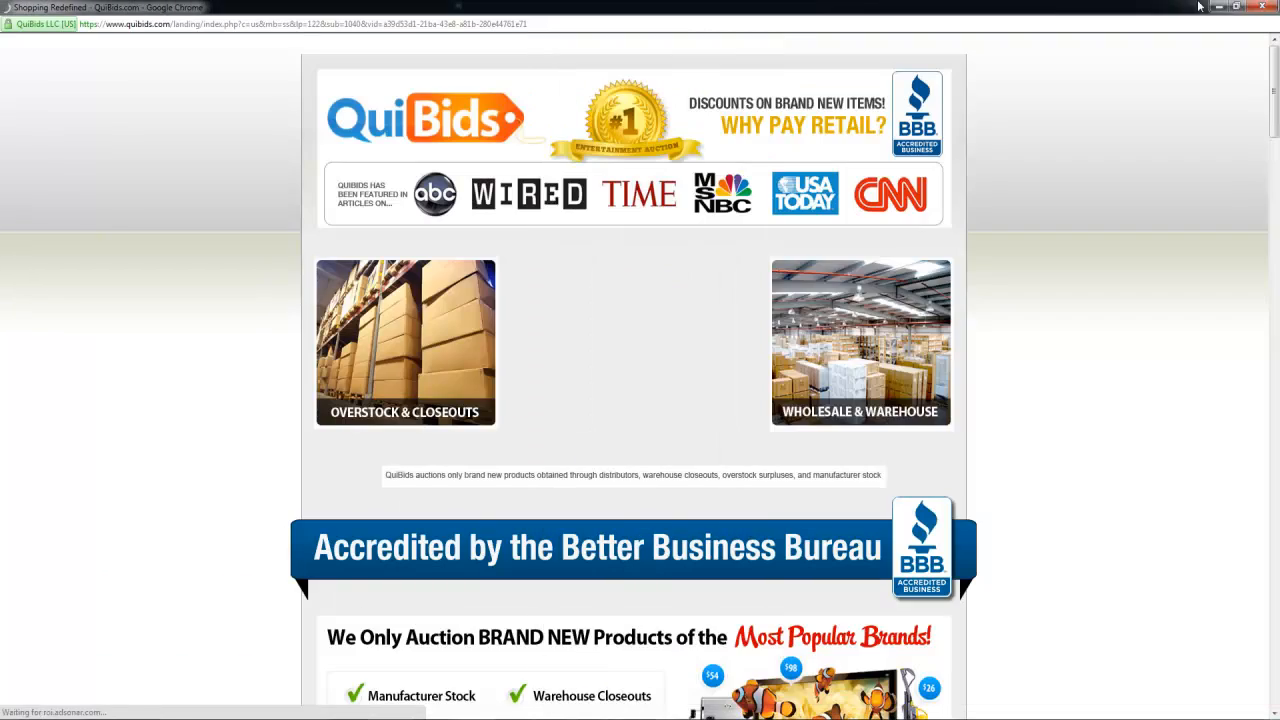
left_click(1267, 6)
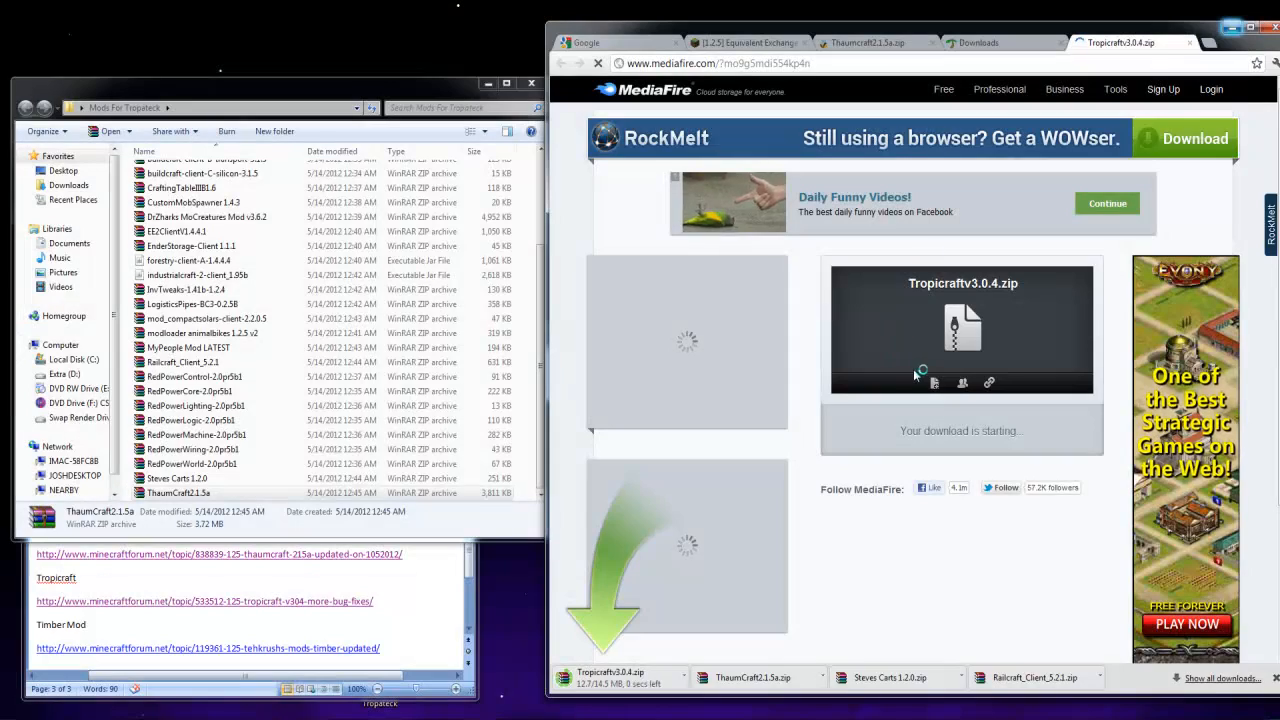
left_click_drag(630, 675, 530, 452)
Open the TehKrush's Mods topic from the Timber Mod entry in the Links To Mods document
left_click(323, 601)
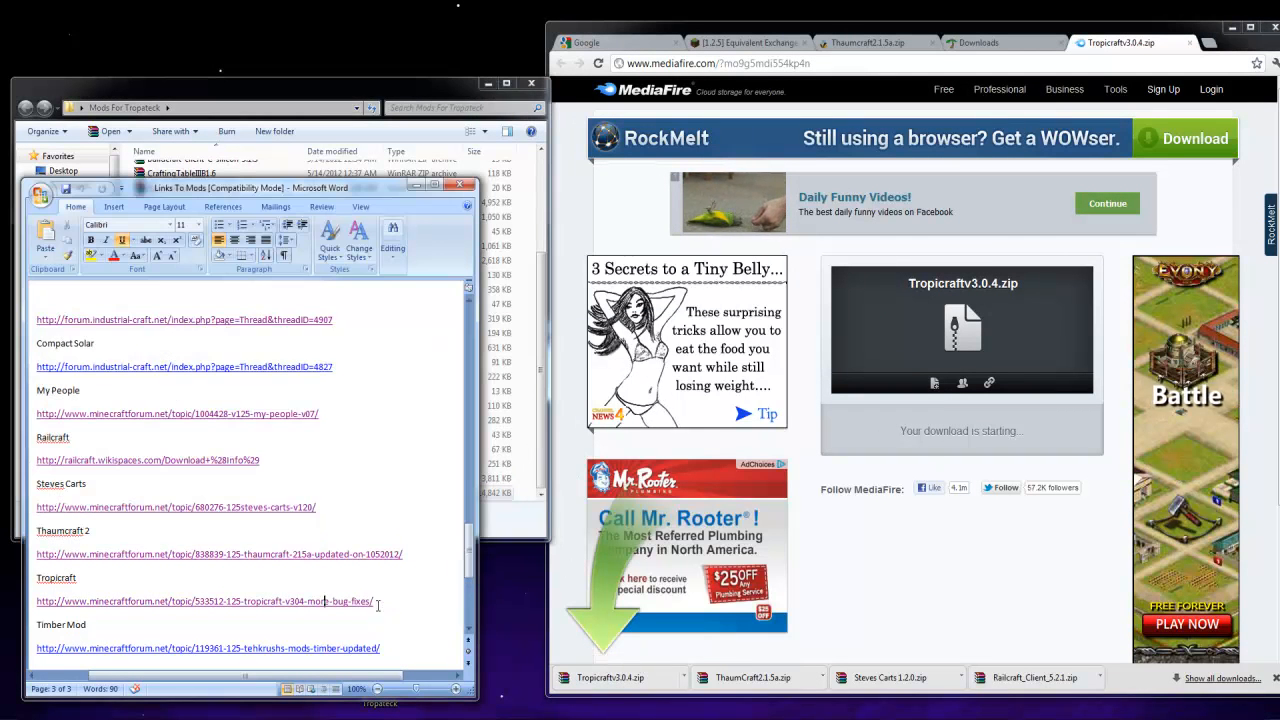
scroll(349, 589, "down", 1)
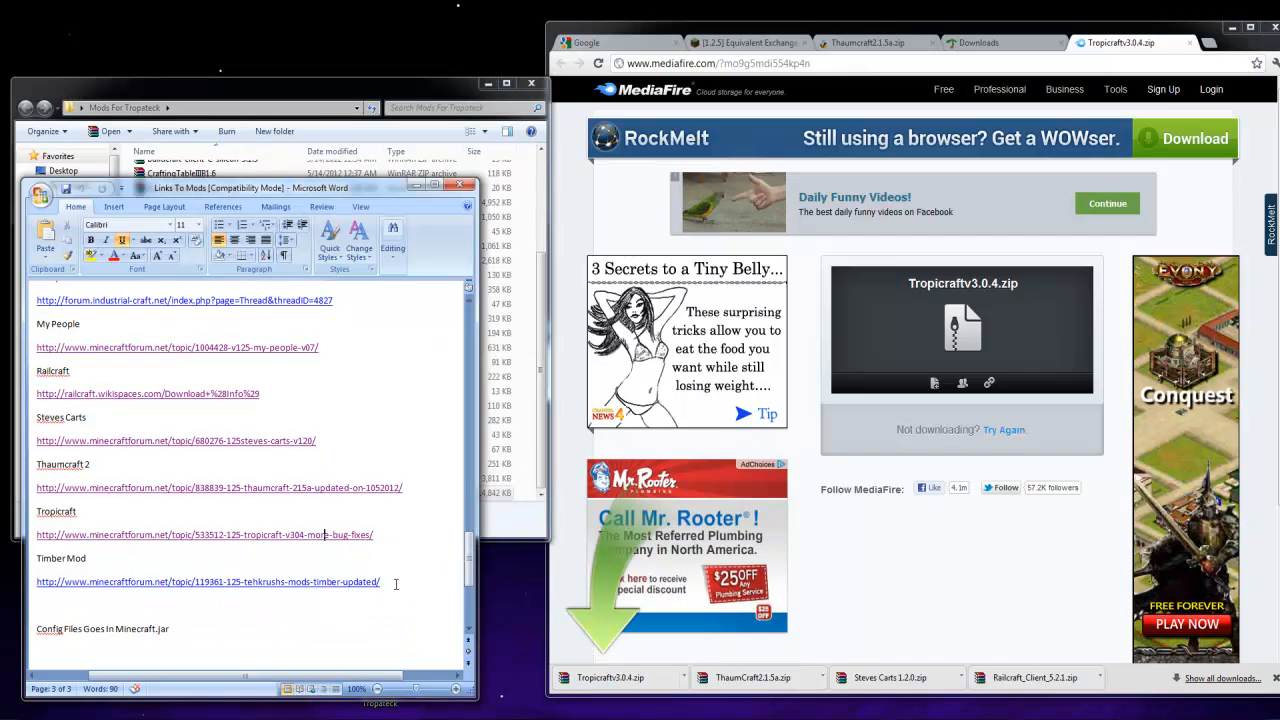
left_click(371, 582, "ctrl")
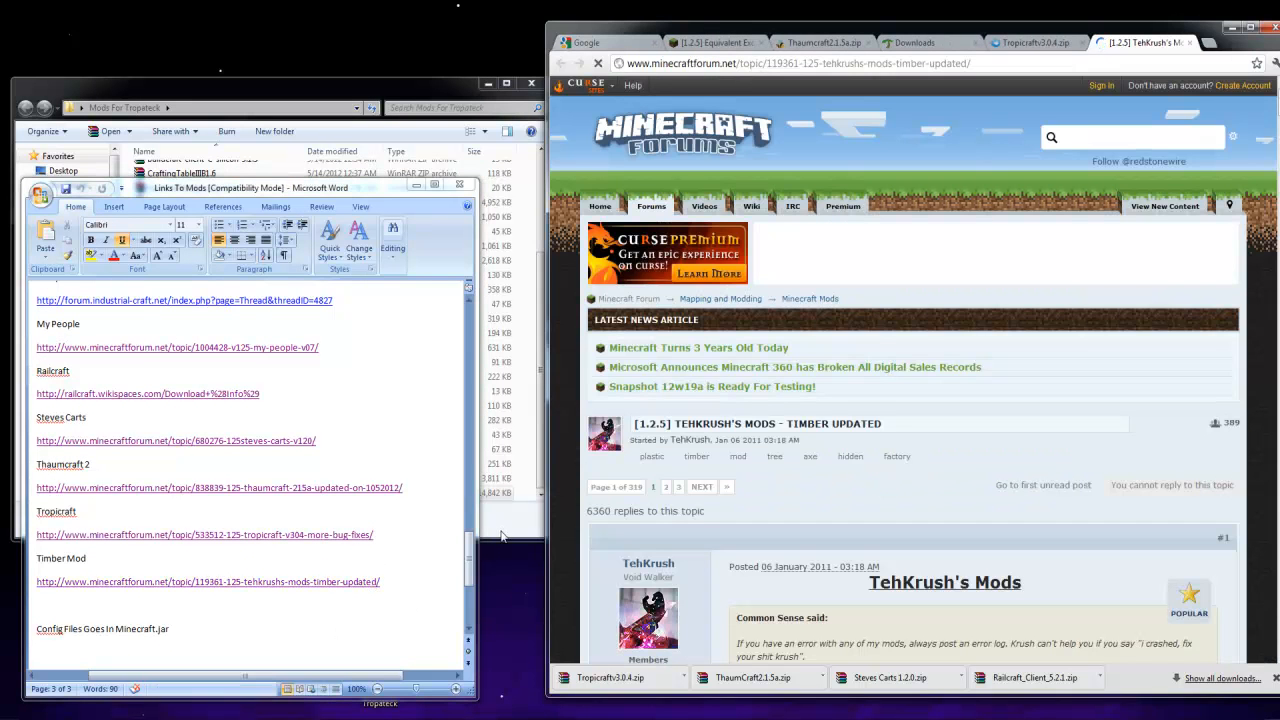
left_click(503, 537)
scroll(833, 503, "down", 5)
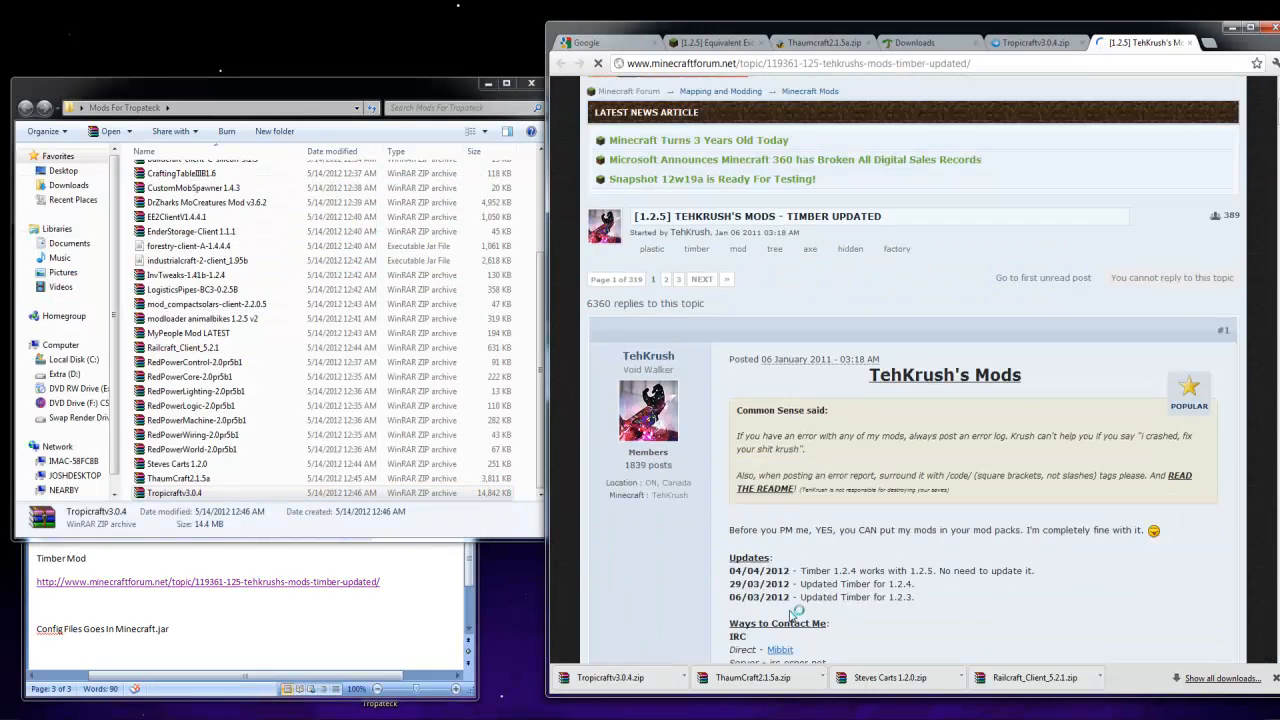
Look through the mods listed in the TehKrush topic for the Timber! download section
scroll(833, 503, "down", 8)
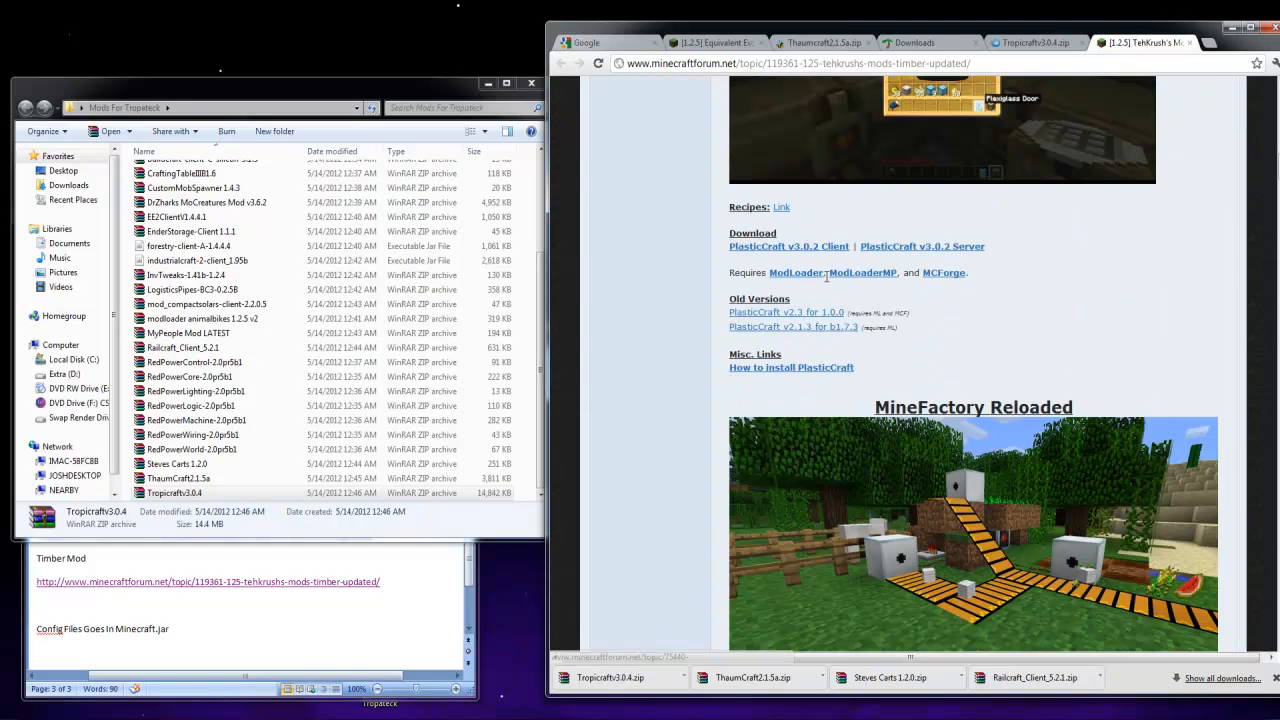
scroll(785, 410, "down", 6)
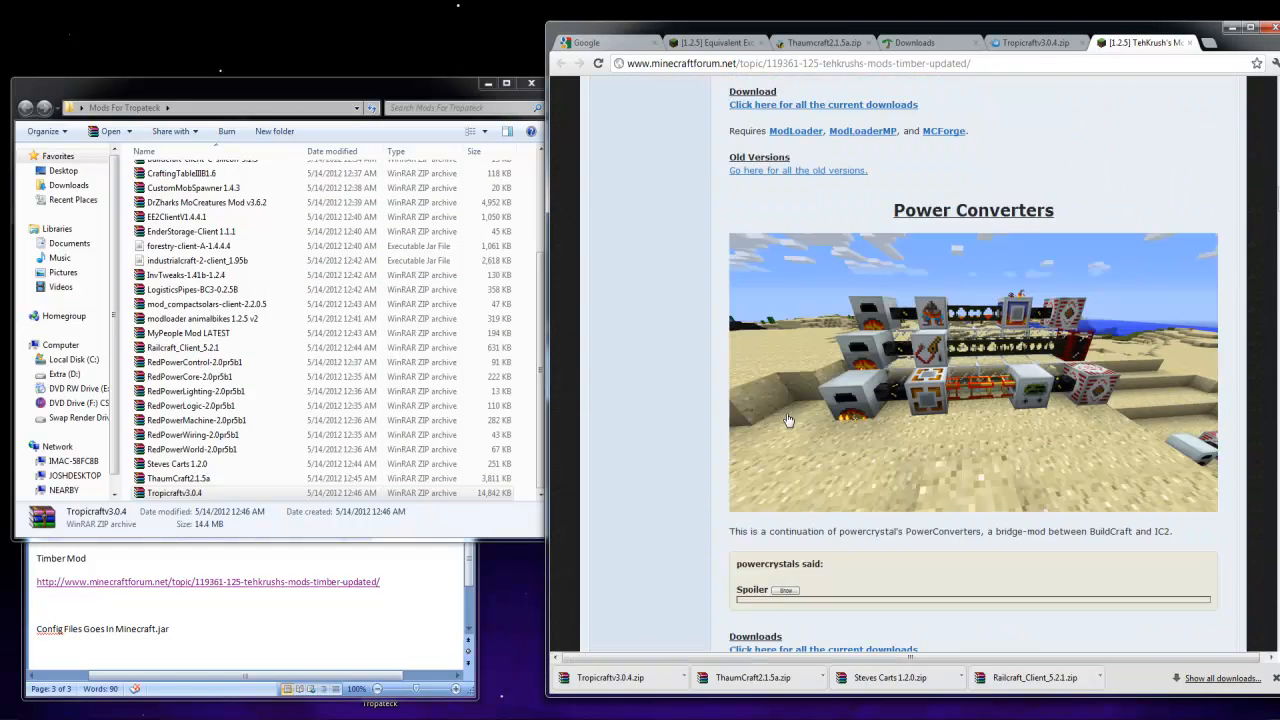
scroll(790, 415, "up", 4)
scroll(706, 442, "down", 2)
scroll(781, 313, "up", 1)
scroll(785, 312, "down", 2)
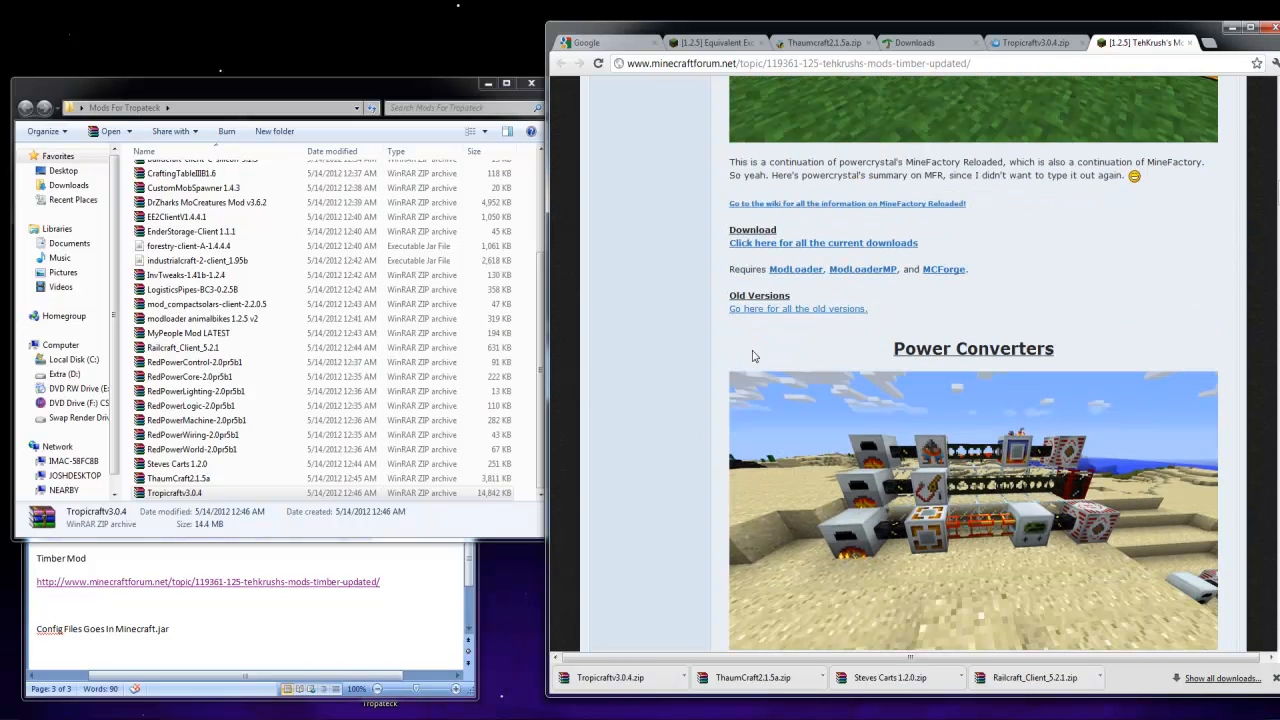
scroll(728, 272, "down", 3)
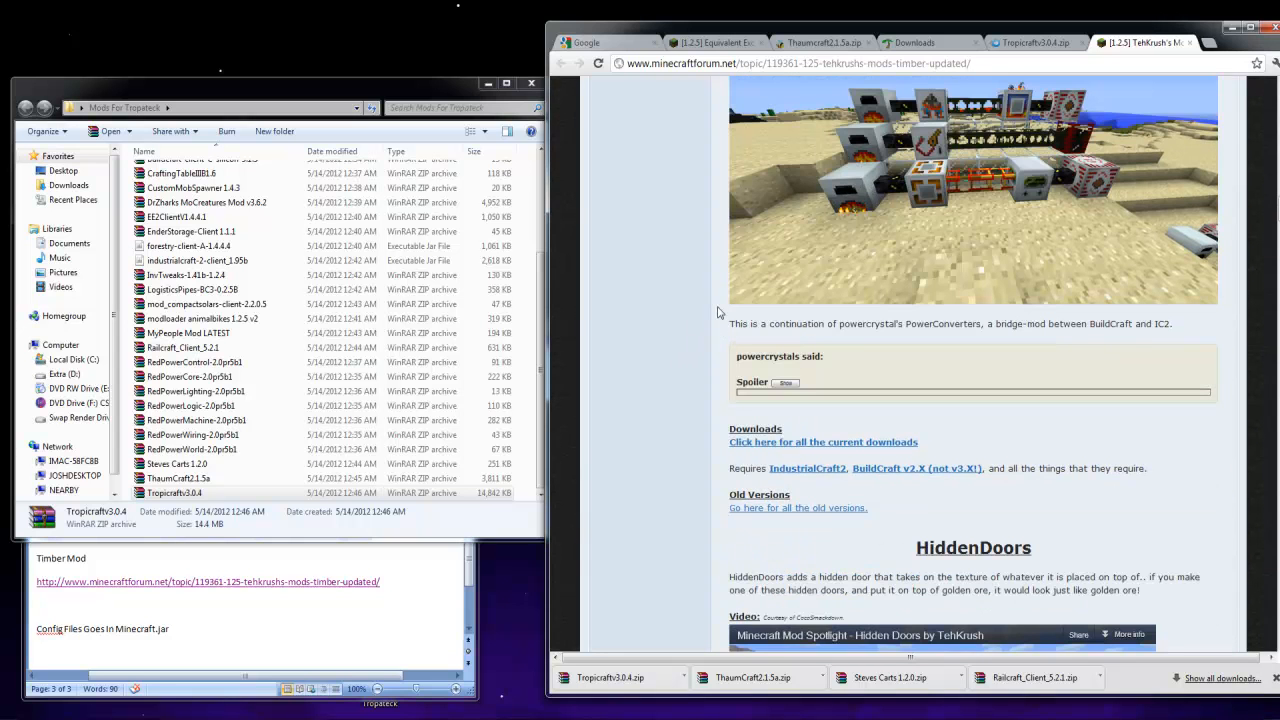
scroll(718, 317, "down", 7)
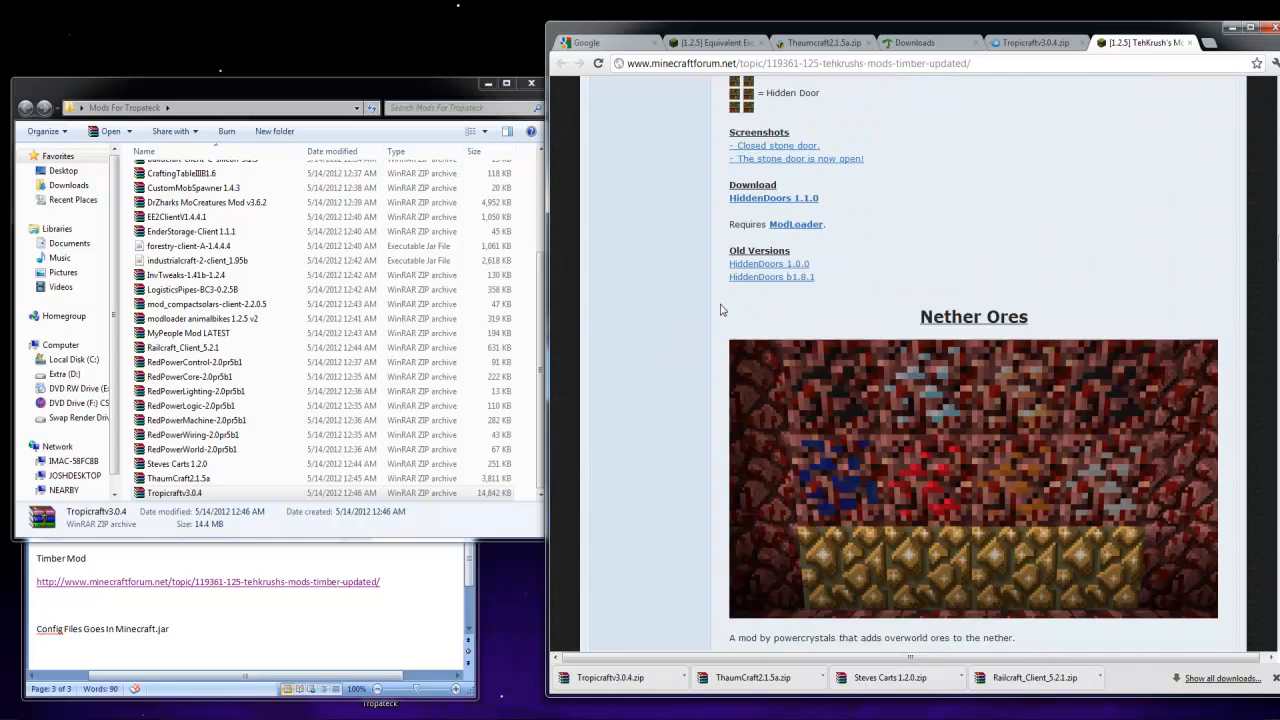
scroll(715, 313, "down", 7)
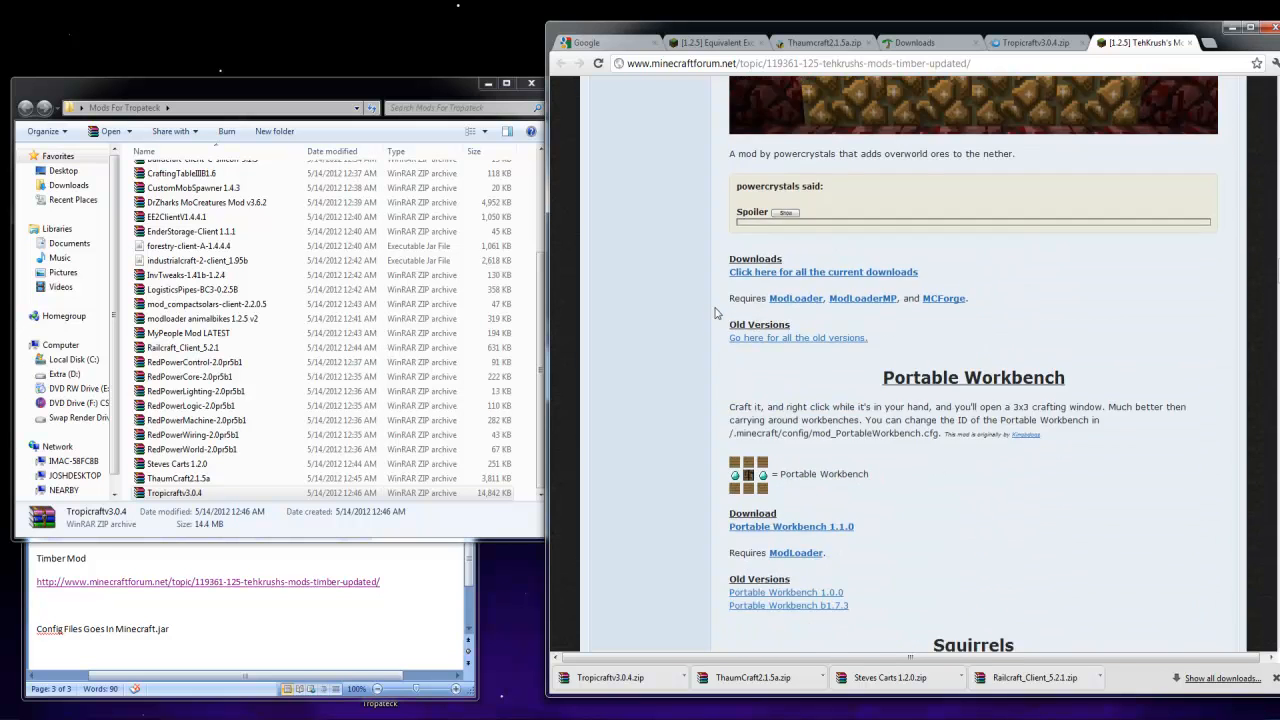
scroll(715, 313, "down", 10)
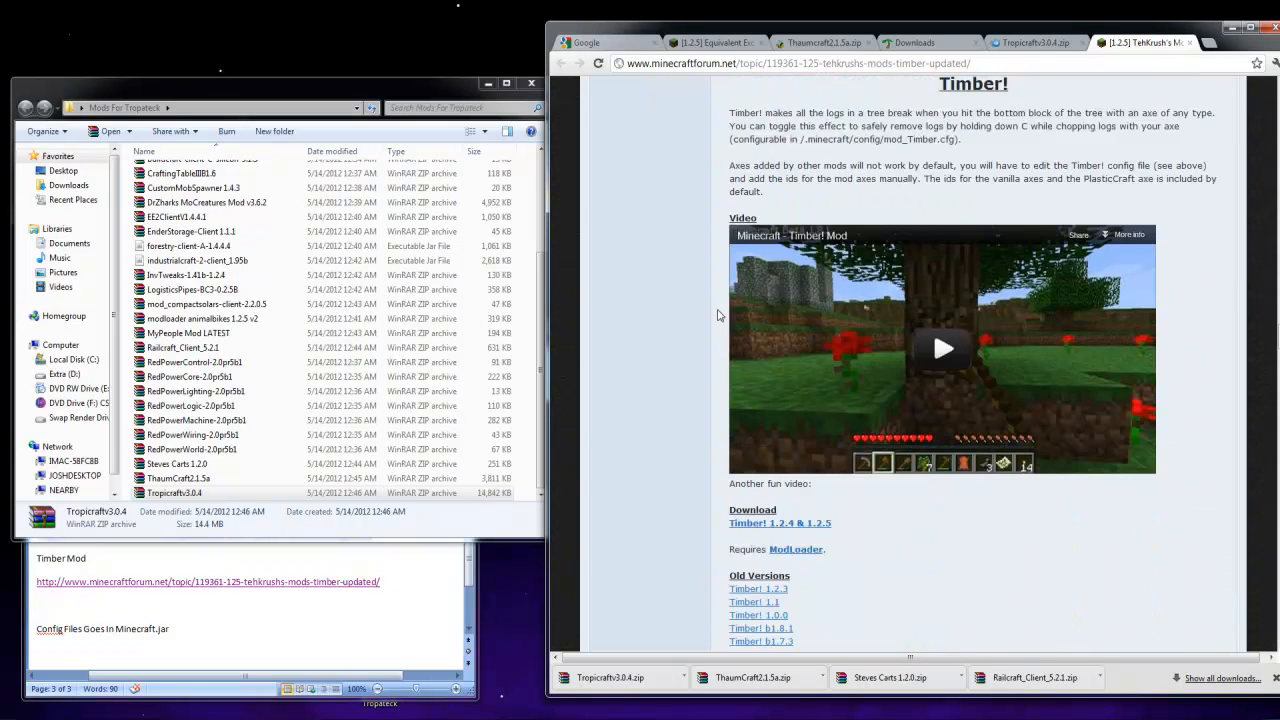
Download Timber! for Minecraft 1.2.4 & 1.2.5 through its adf.ly link and place the archive in the Mods For Tropateck folder
left_click(789, 455)
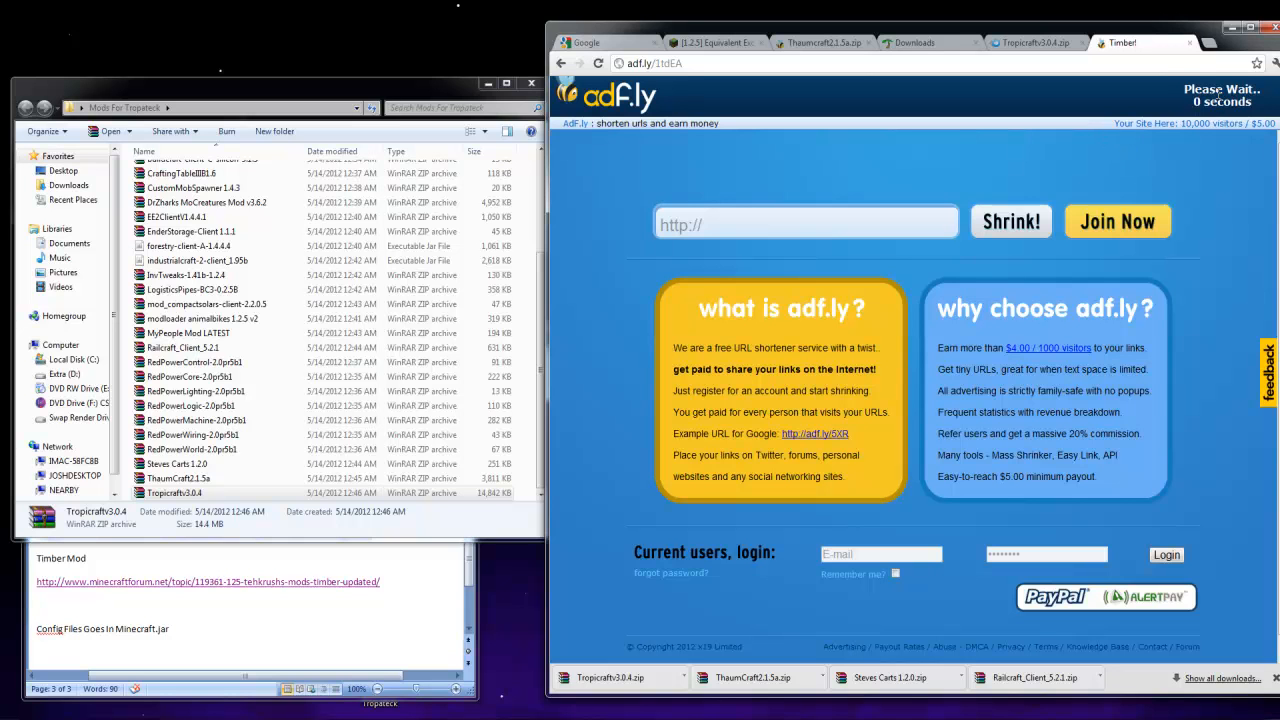
left_click(1220, 97)
left_click_drag(605, 681, 532, 457)
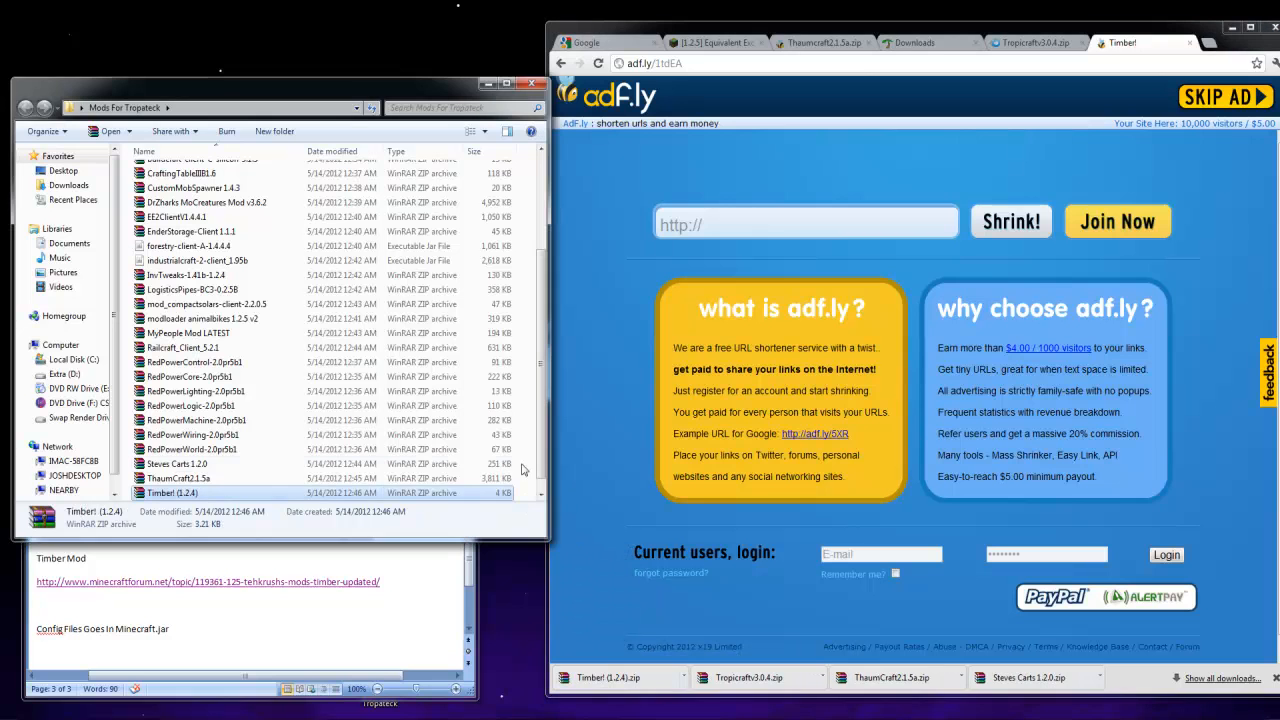
left_click(452, 464)
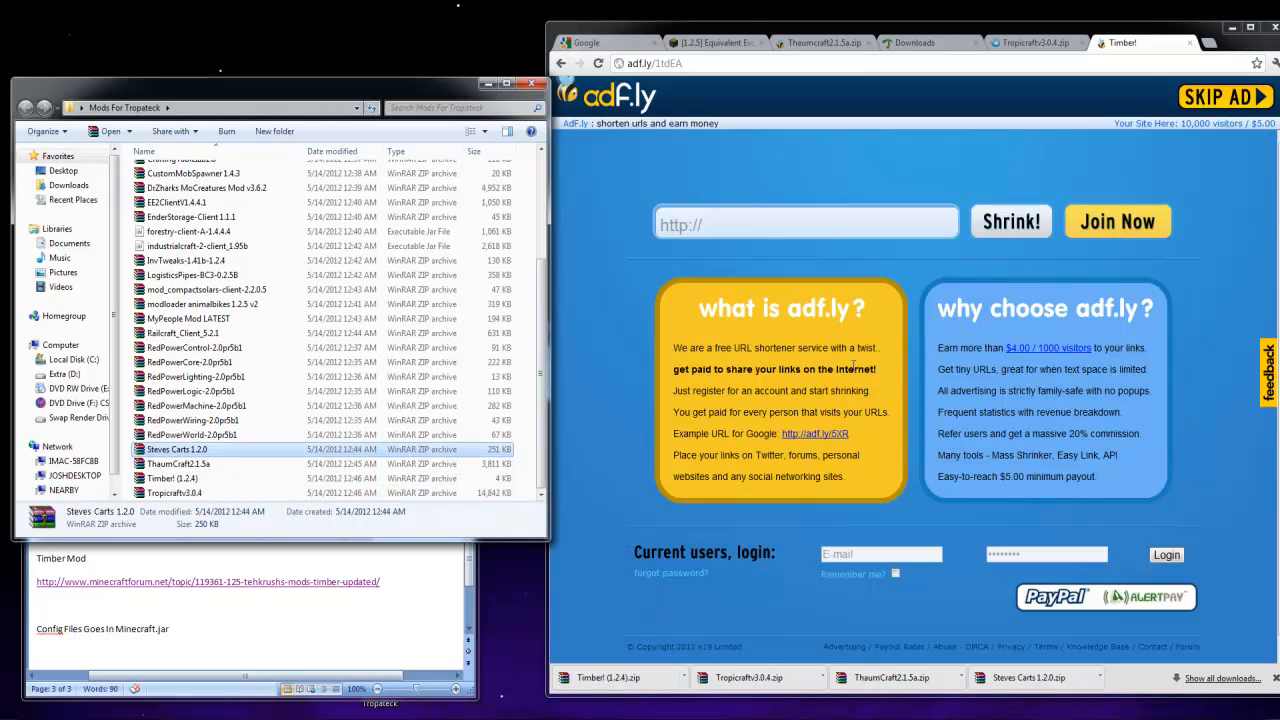
Bring the Links To Mods document forward, and close the leftover download tabs and the browser window
left_click(199, 668)
scroll(230, 628, "up", 2)
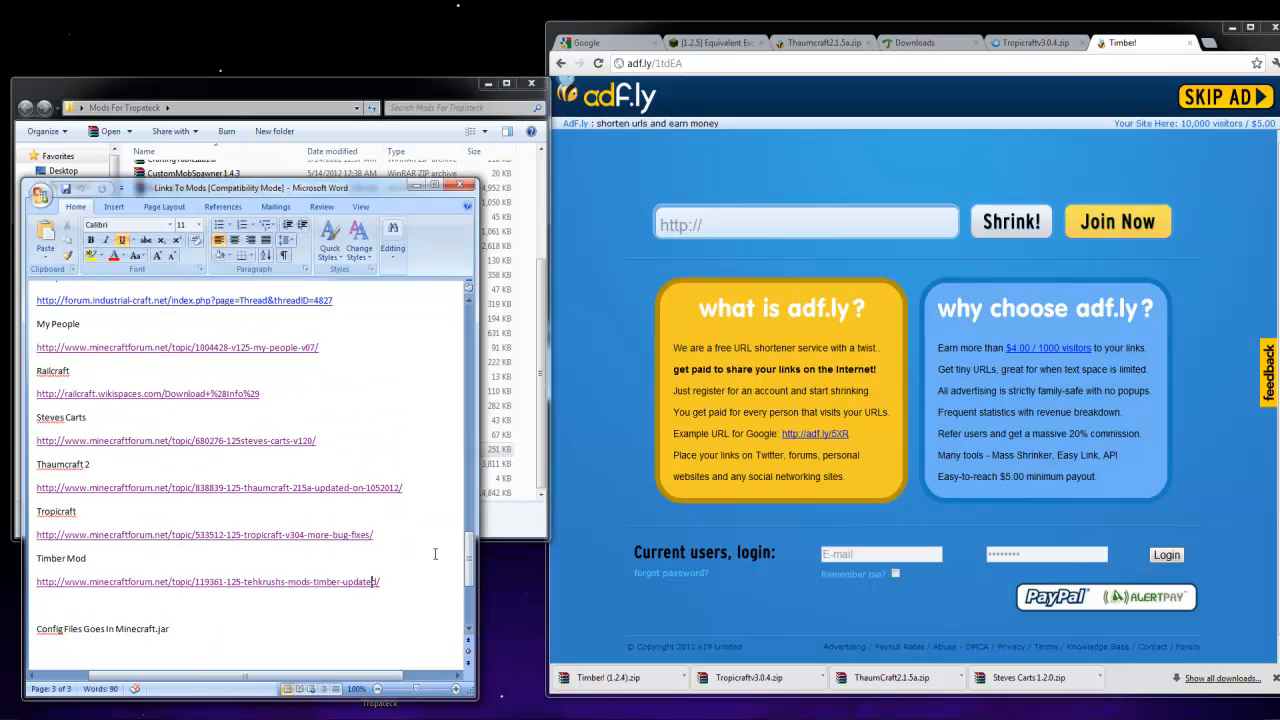
left_click(1079, 43)
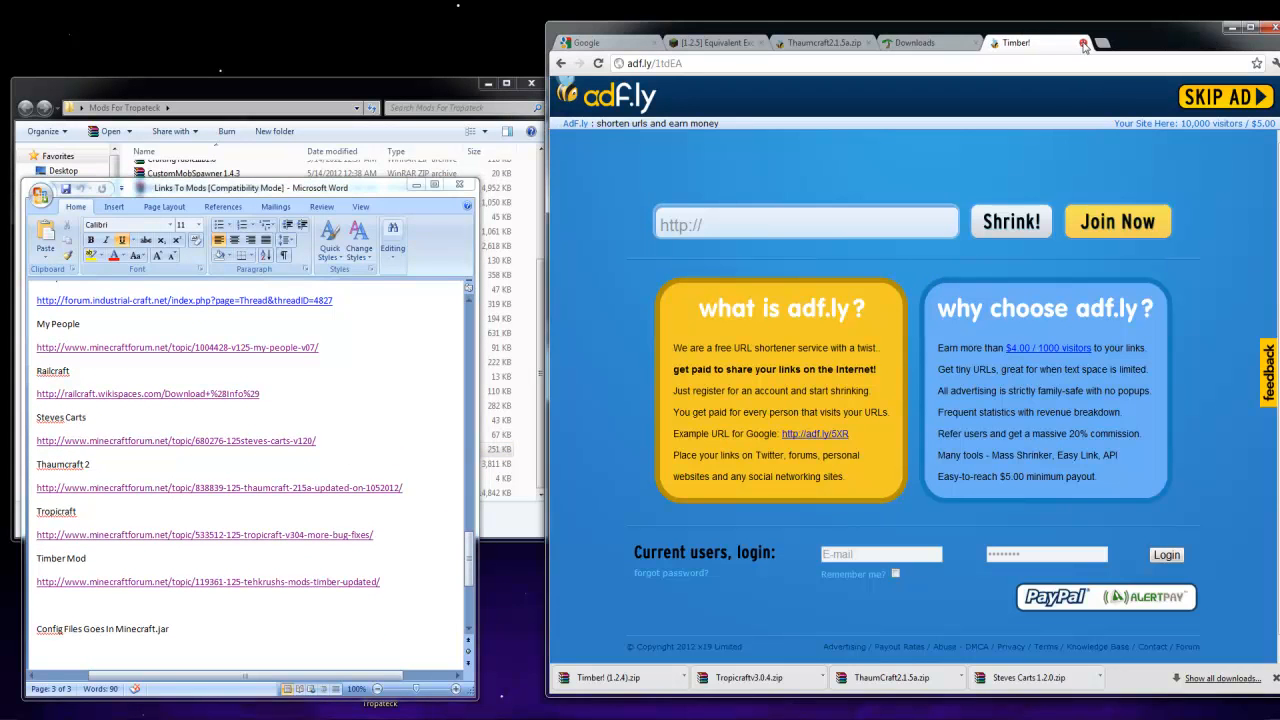
left_click(1079, 43)
left_click(1064, 43)
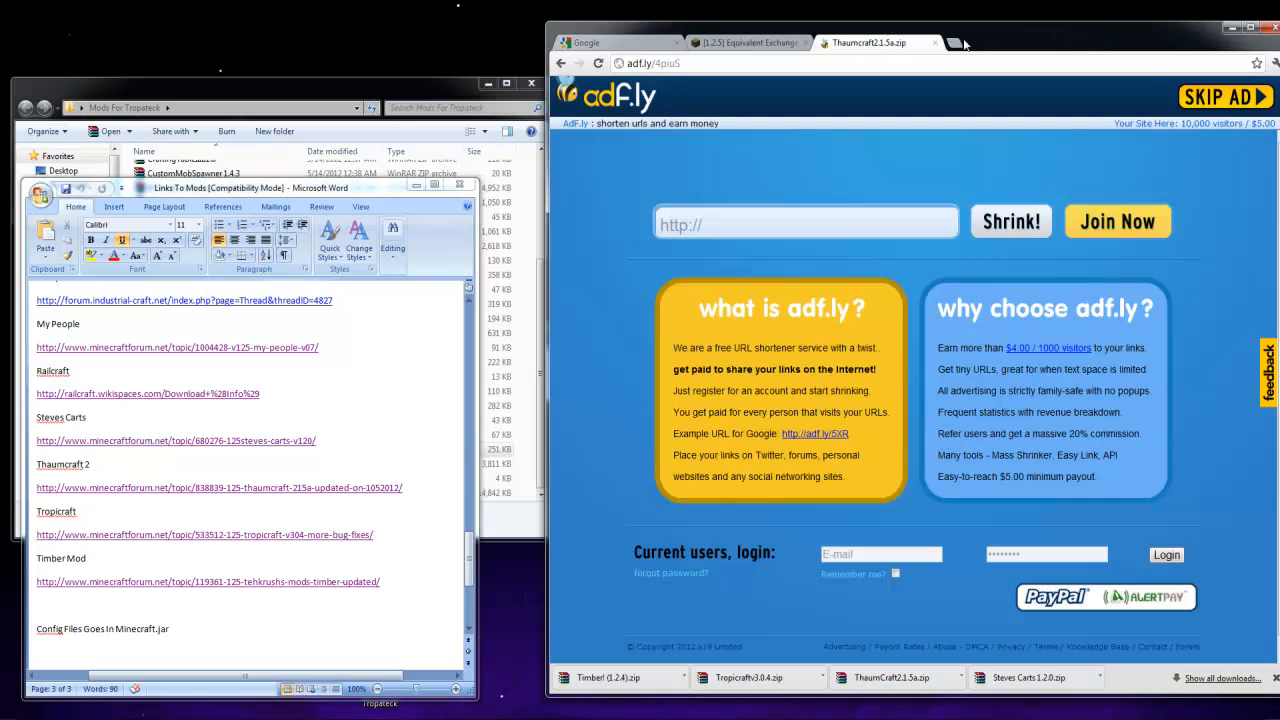
left_click(935, 43)
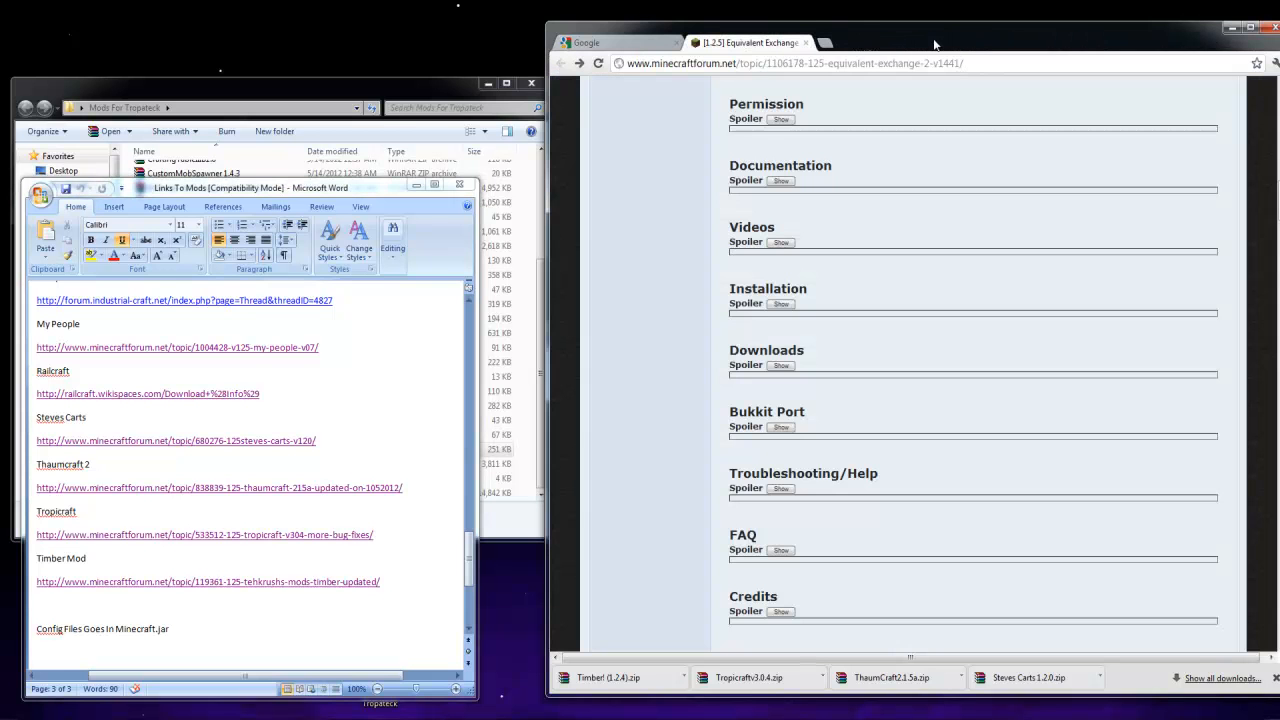
left_click(1263, 29)
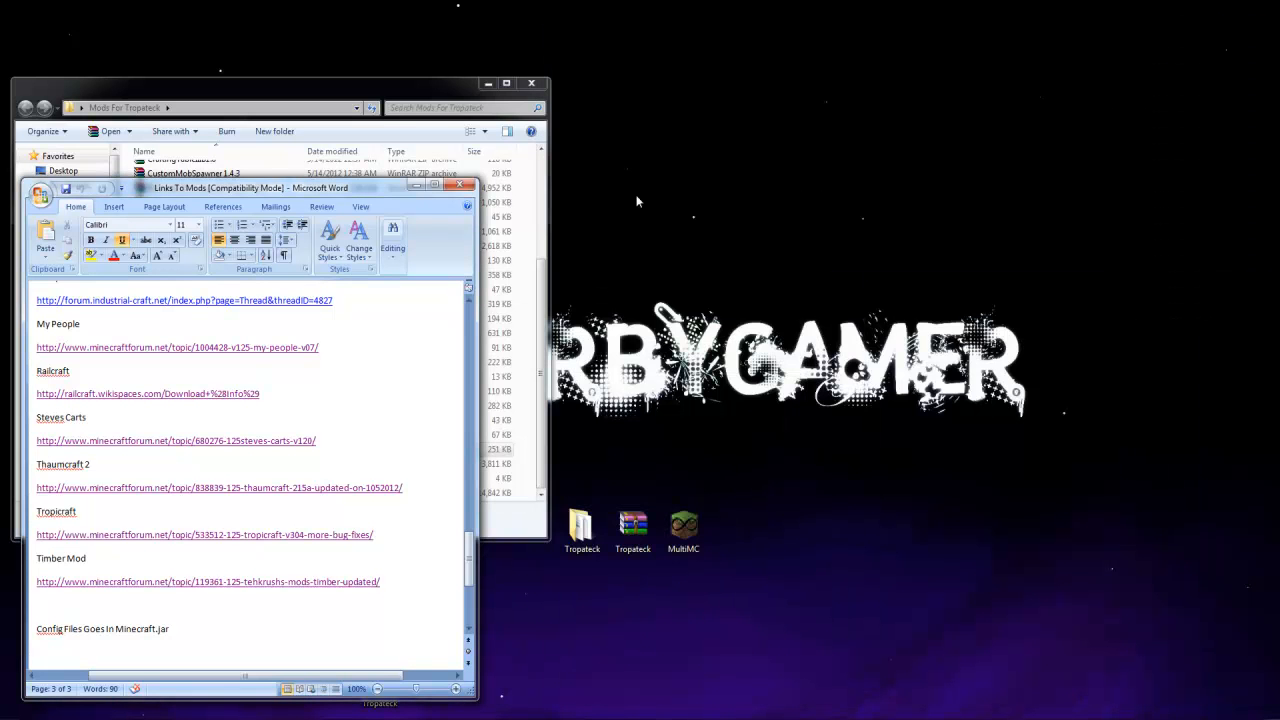
Open the TropaTeck instance folder from MultiMC, place it beside the Mods For Tropateck window, and go into .minecraft\mods
left_click(416, 186)
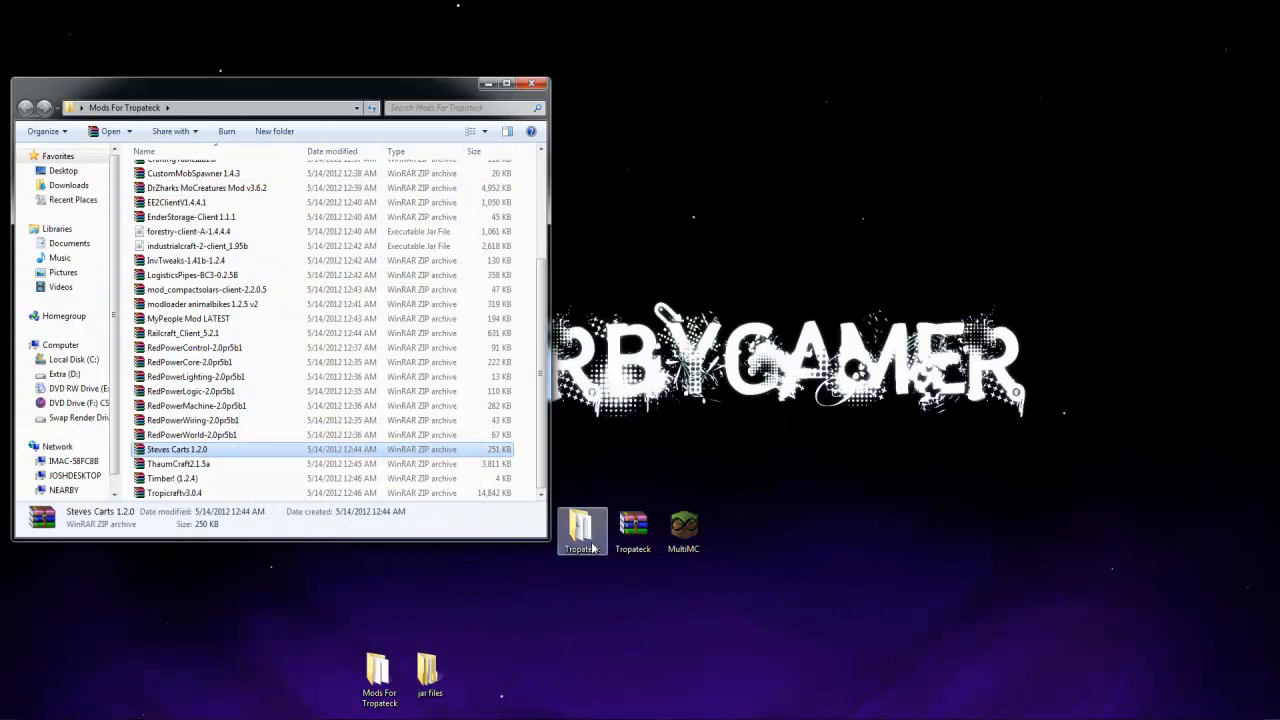
double_click(683, 525)
right_click(490, 253)
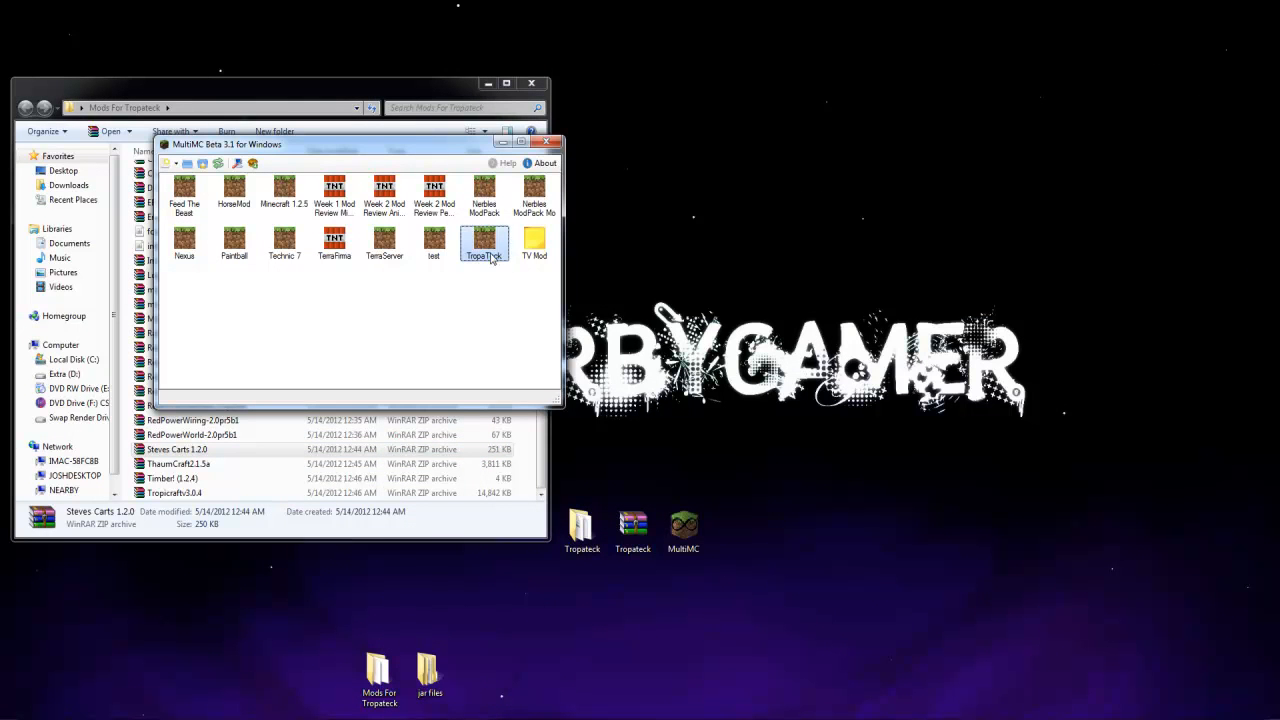
left_click(533, 376)
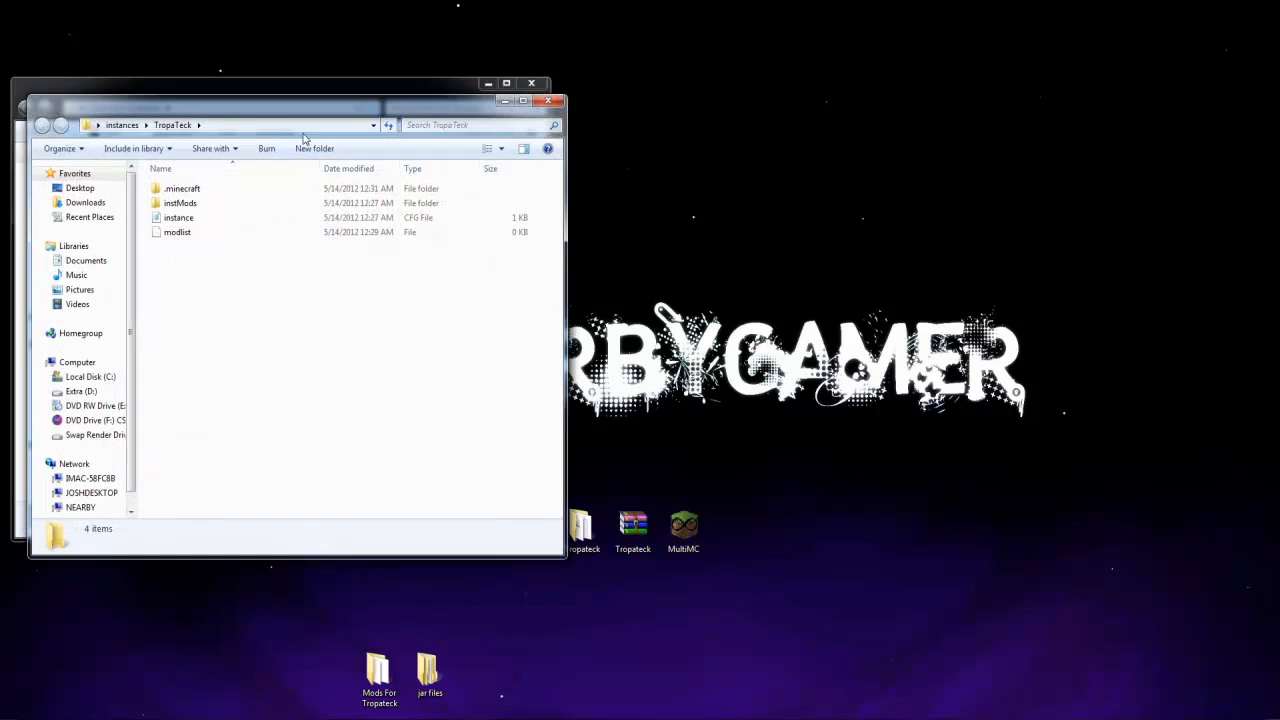
left_click_drag(296, 118, 909, 263)
left_click(563, 143)
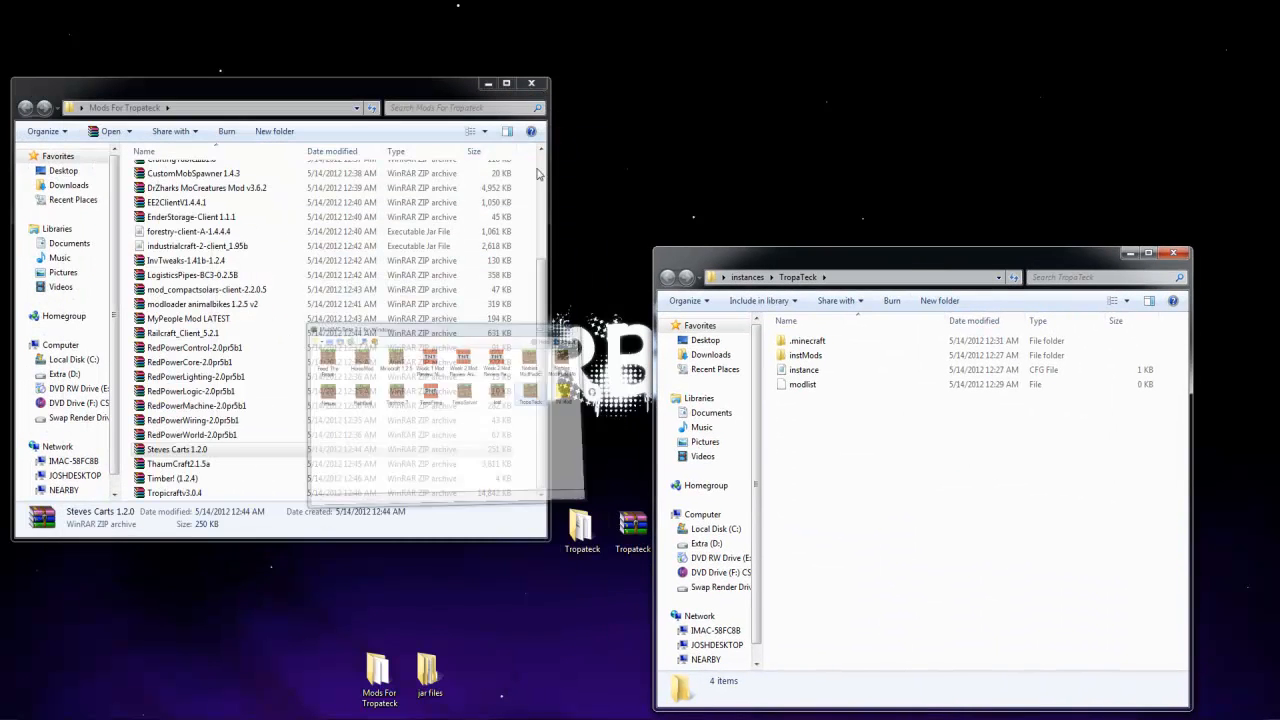
double_click(805, 340)
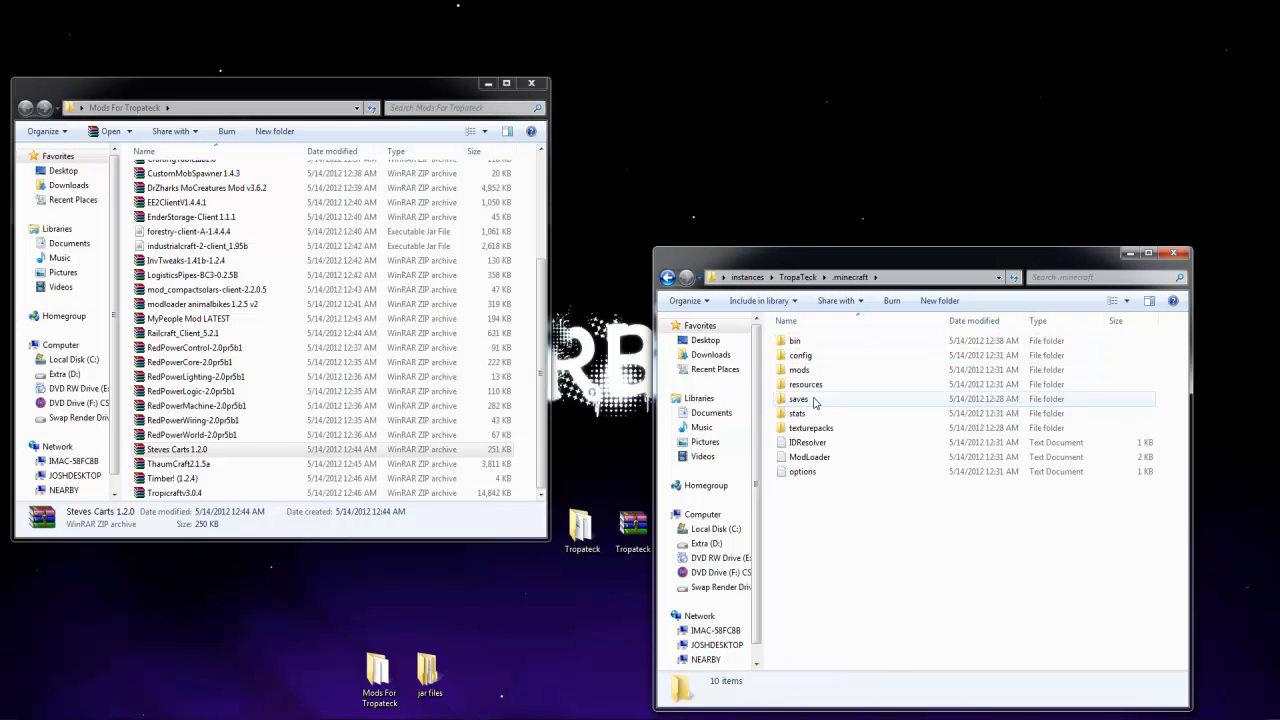
double_click(800, 370)
Move the Somnia v24, ReiMinimap_v3.0_06, AdvancedMachines 4.0 and BetterDungeonsv0.932_1 archives from Mods For Tropateck into the instance's mods folder
left_click(240, 289)
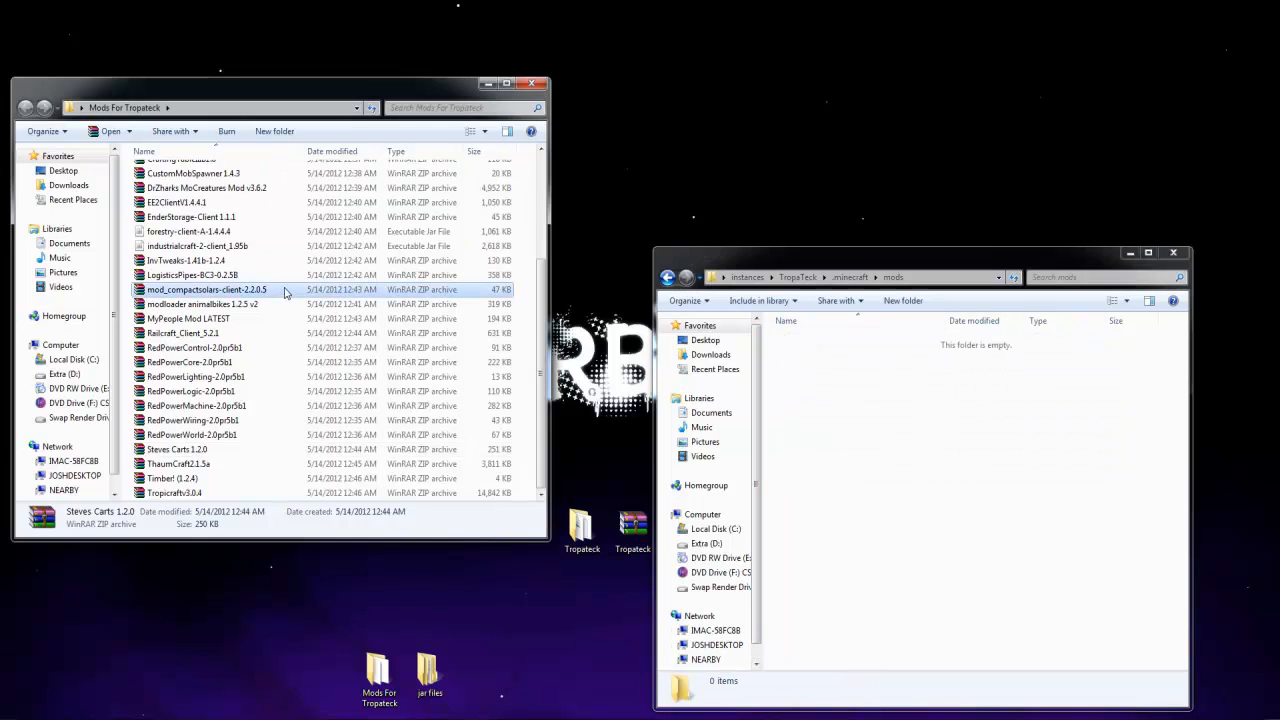
scroll(246, 256, "up", 4)
left_click_drag(224, 175, 900, 460)
left_click_drag(195, 171, 890, 438)
left_click(190, 172)
left_click_drag(190, 172, 861, 435)
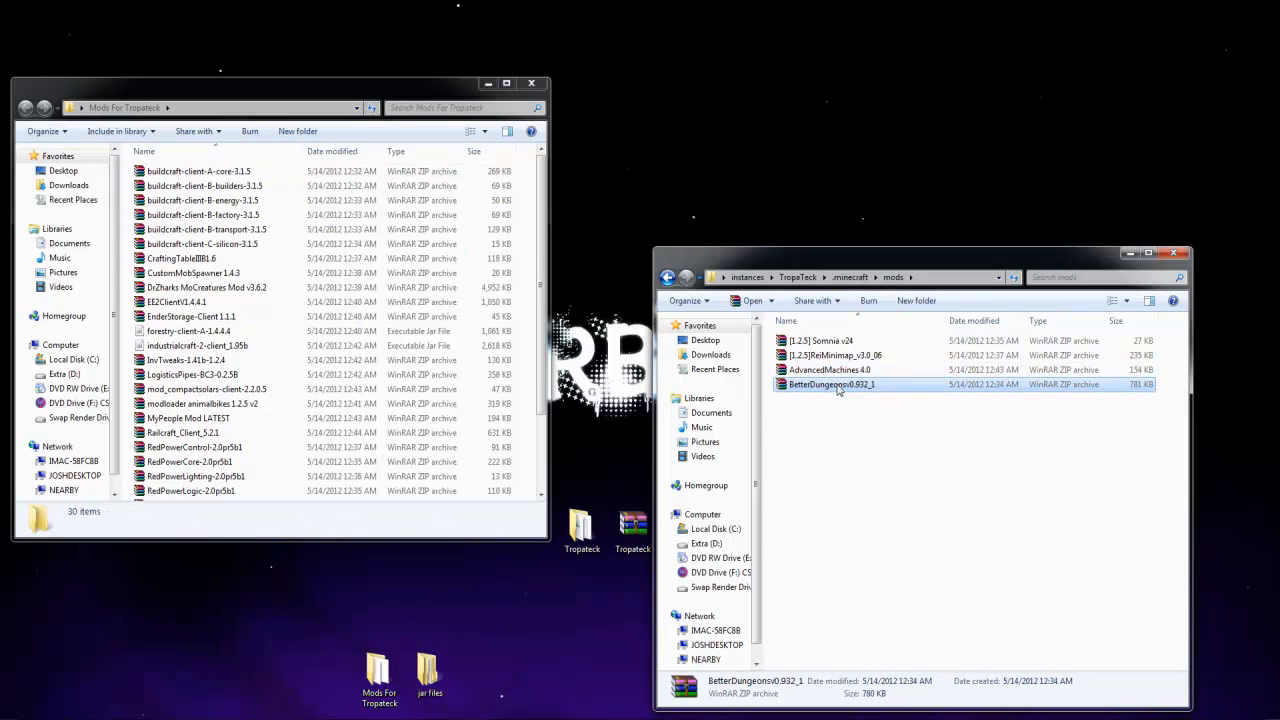
Extract BetterDungeons.zip from the inner mods folder of the BetterDungeonsv0.932_1 archive into the instance's mods folder
double_click(841, 385)
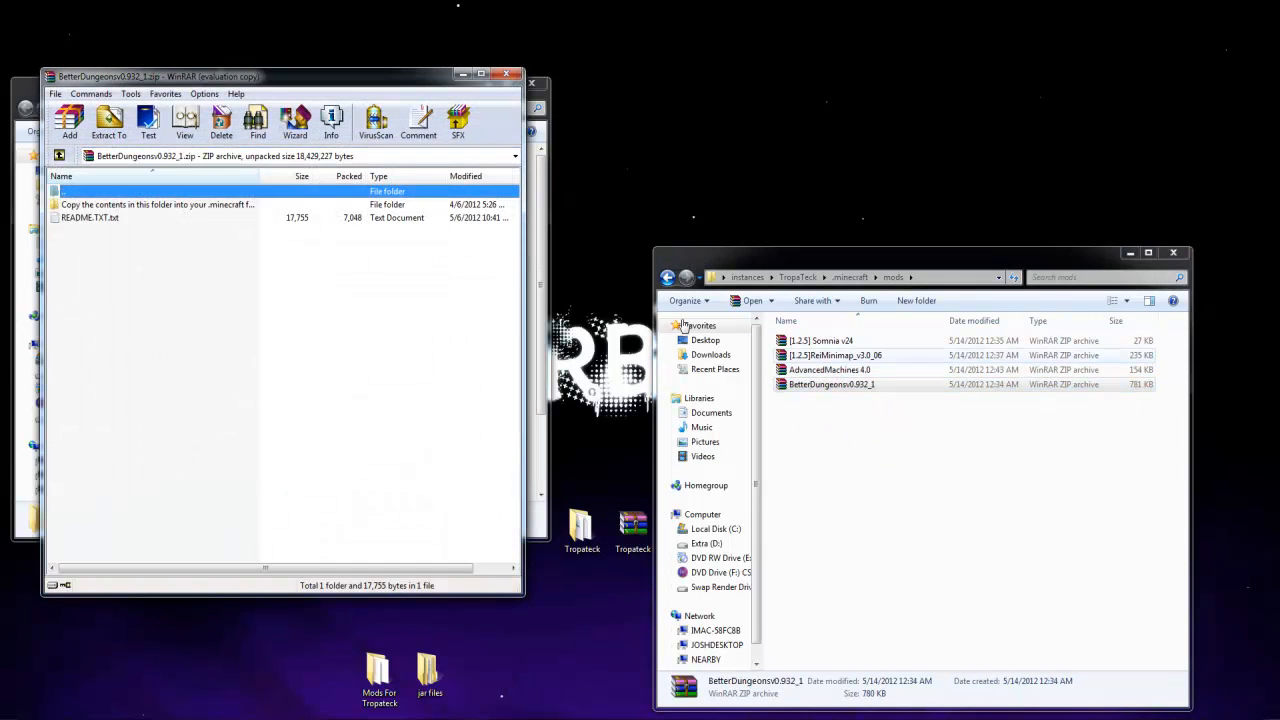
double_click(197, 207)
left_click(80, 205)
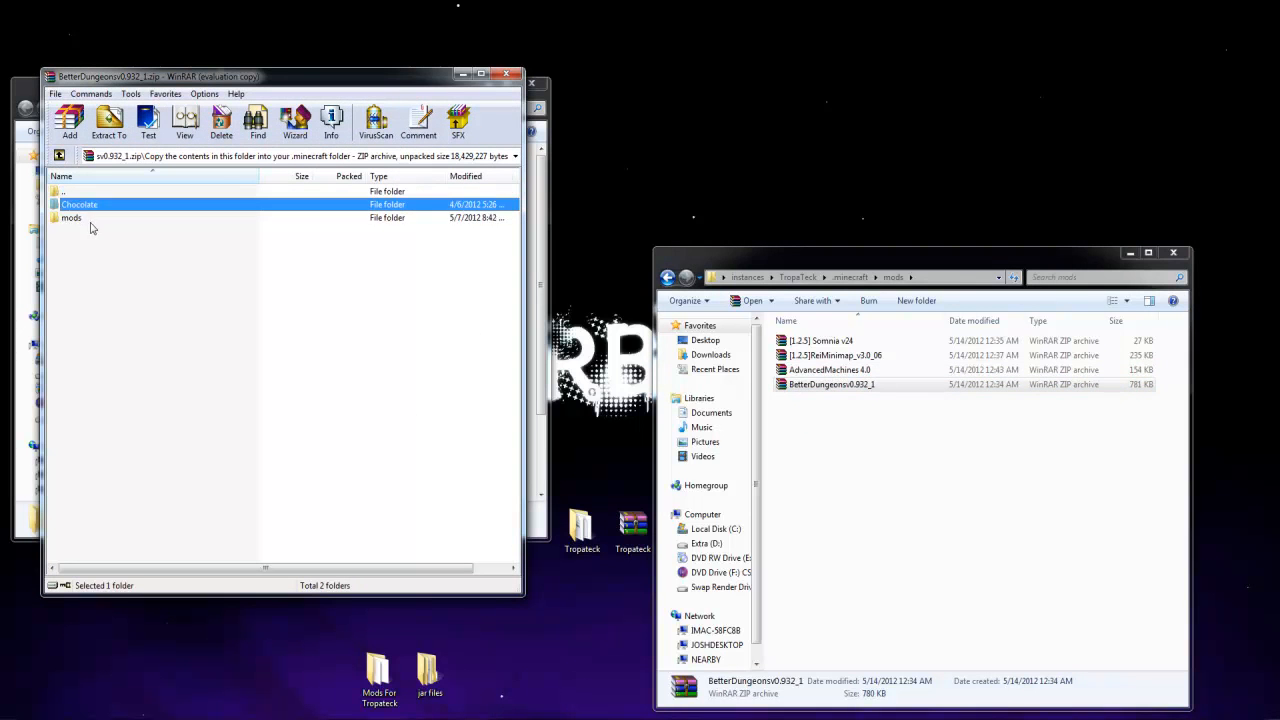
double_click(72, 218)
left_click_drag(90, 205, 966, 500)
Extract the Chocolate folder from the BetterDungeonsv0.932_1 archive into the instance's .minecraft folder
left_click(668, 279)
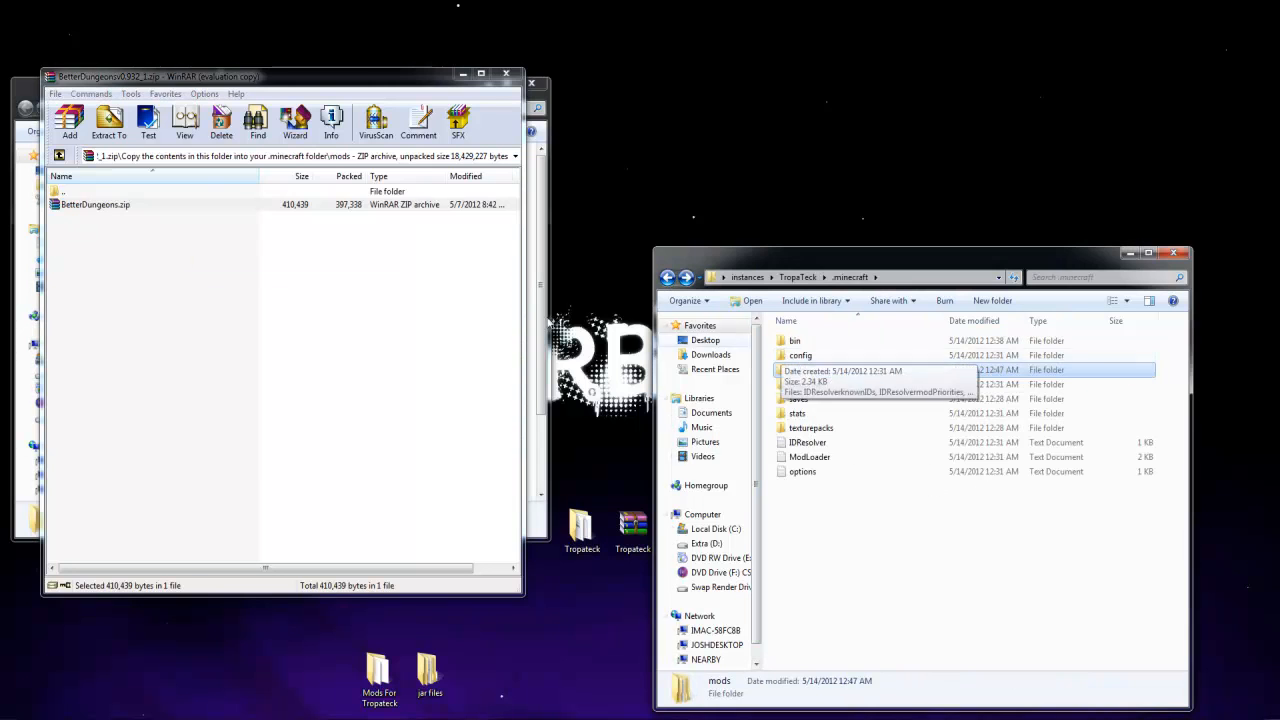
double_click(100, 191)
double_click(100, 203)
double_click(65, 195)
left_click_drag(407, 326, 857, 394)
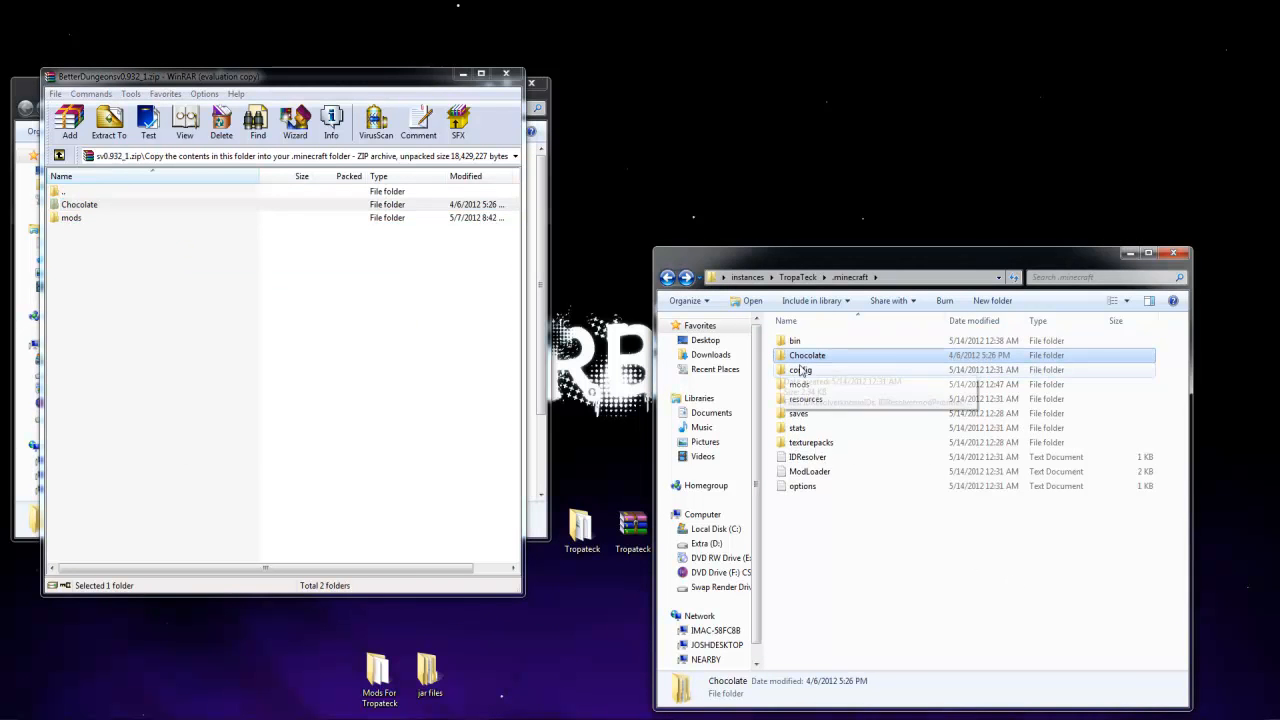
Delete the original BetterDungeonsv0.932_1 archive from the mods folder and close its archive window
double_click(804, 385)
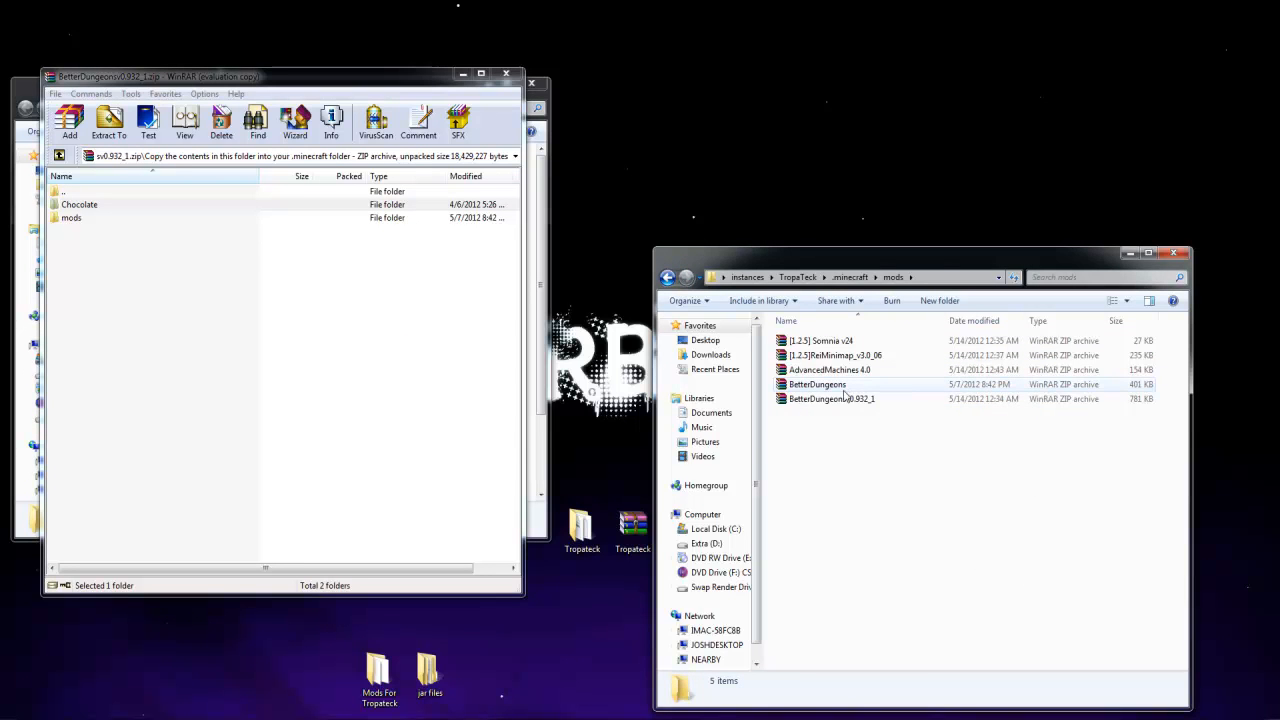
left_click(845, 400)
key("Delete")
key("Return")
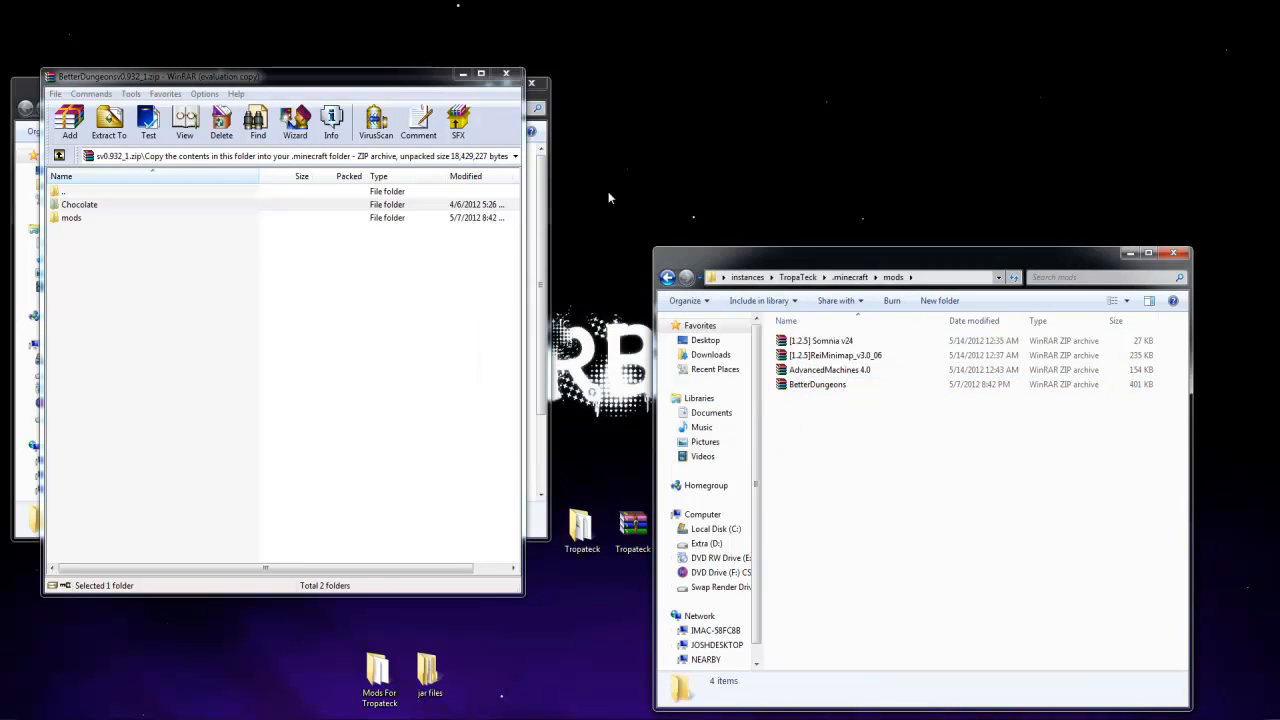
left_click(505, 76)
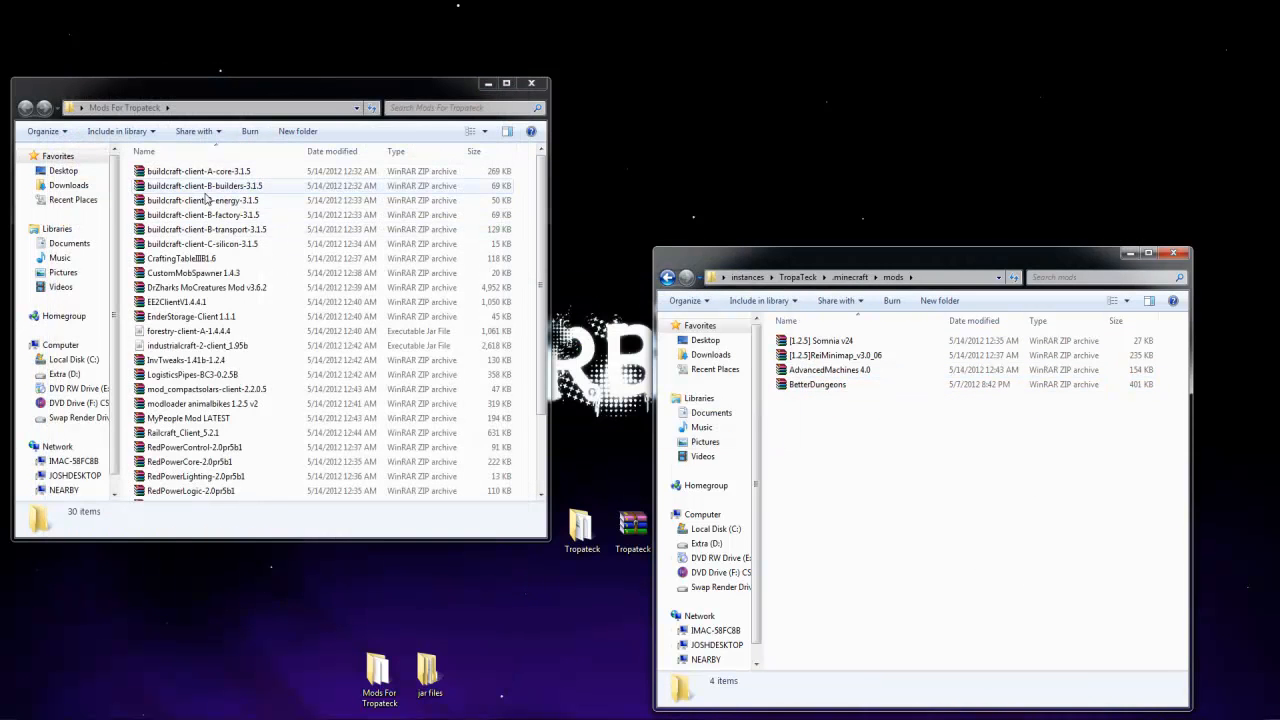
Inspect the contents of the extracted BetterDungeons archive, and return to the instance's mods folder
double_click(840, 386)
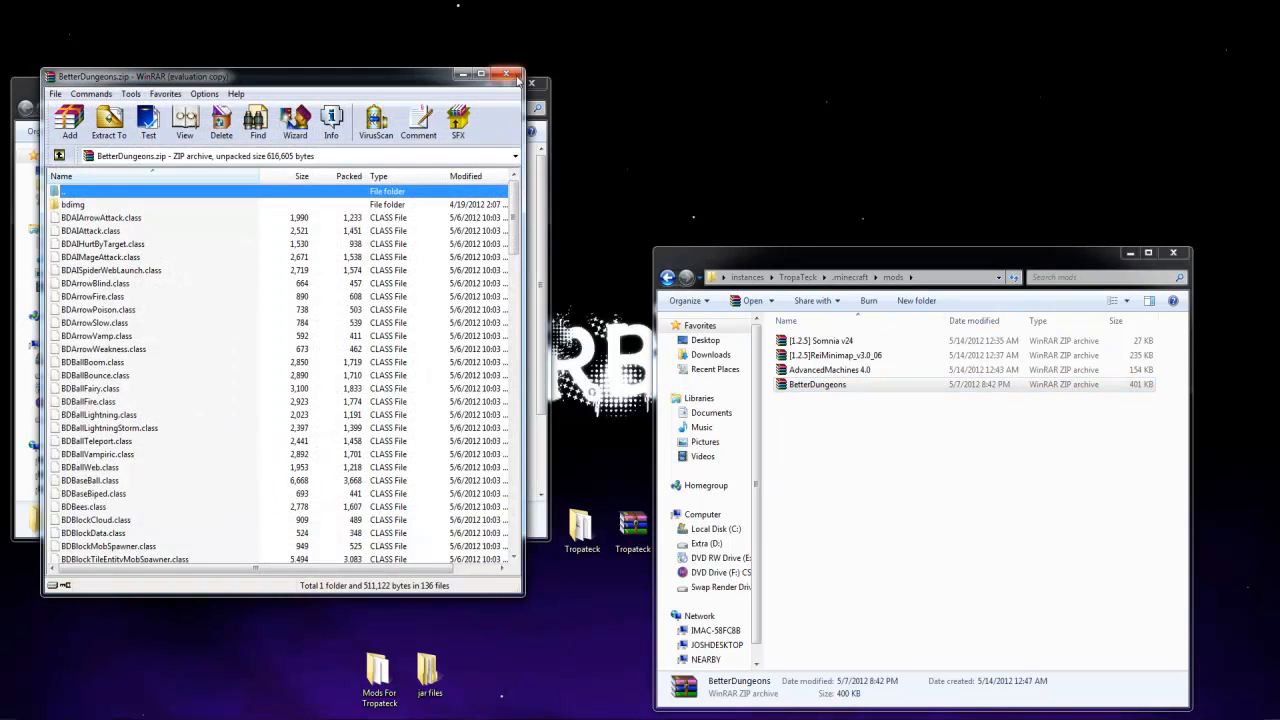
left_click(516, 84)
left_click(667, 277)
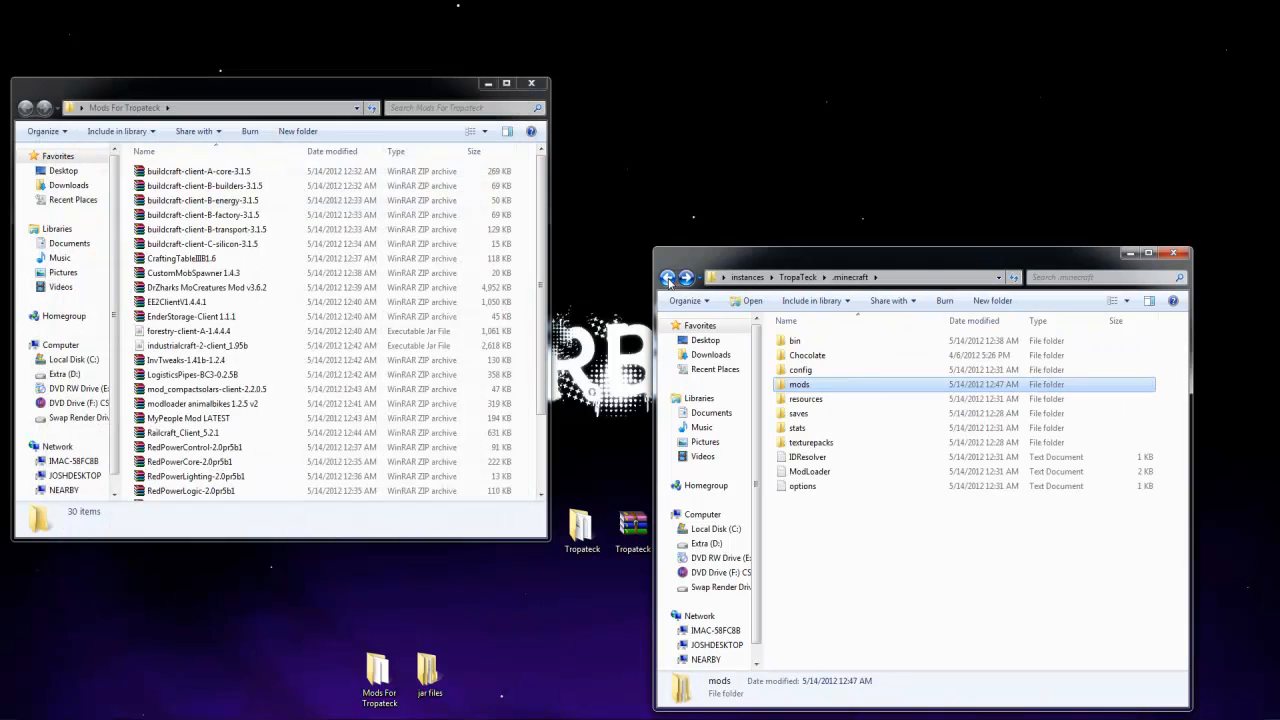
double_click(790, 386)
Move all six buildcraft-client 3.1.5 archives from Mods For Tropateck into the instance's mods folder
left_click(200, 171)
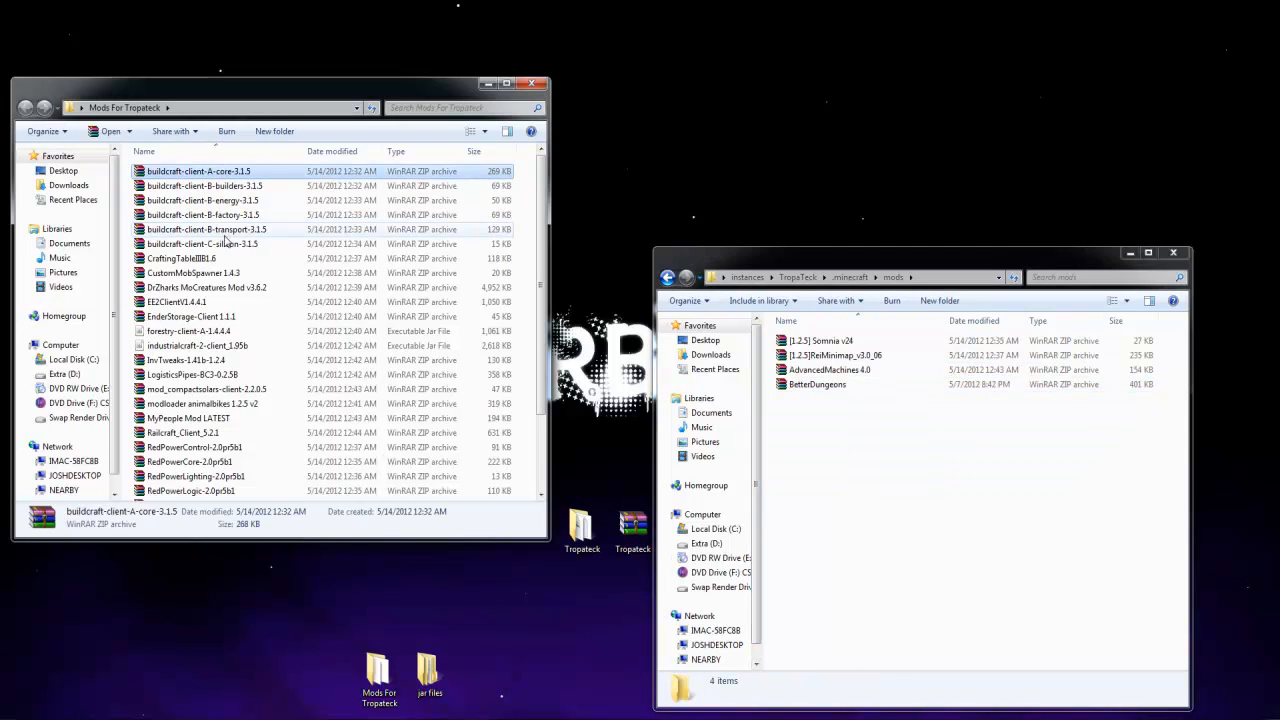
left_click(226, 243, "shift")
left_click_drag(226, 243, 960, 460)
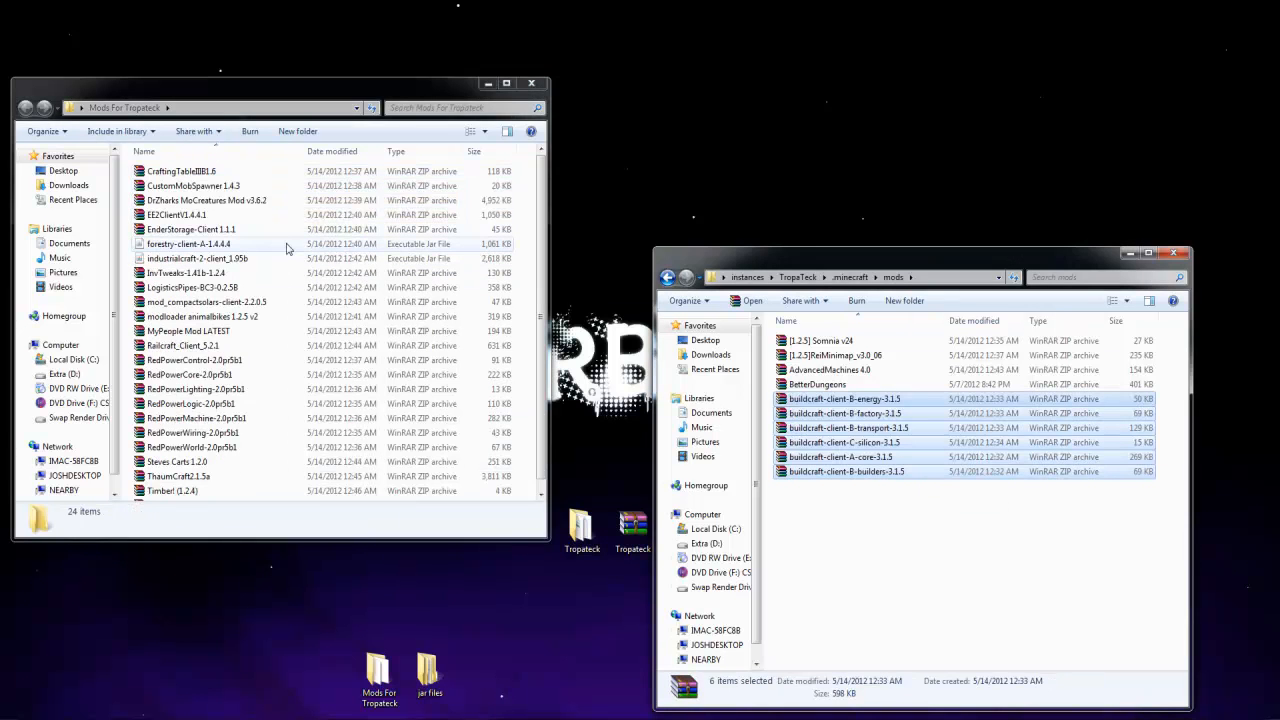
Check the CraftingTable III archive's contents, and move it and CustomMobSpawner 1.4.3 into the instance's mods folder
double_click(180, 171)
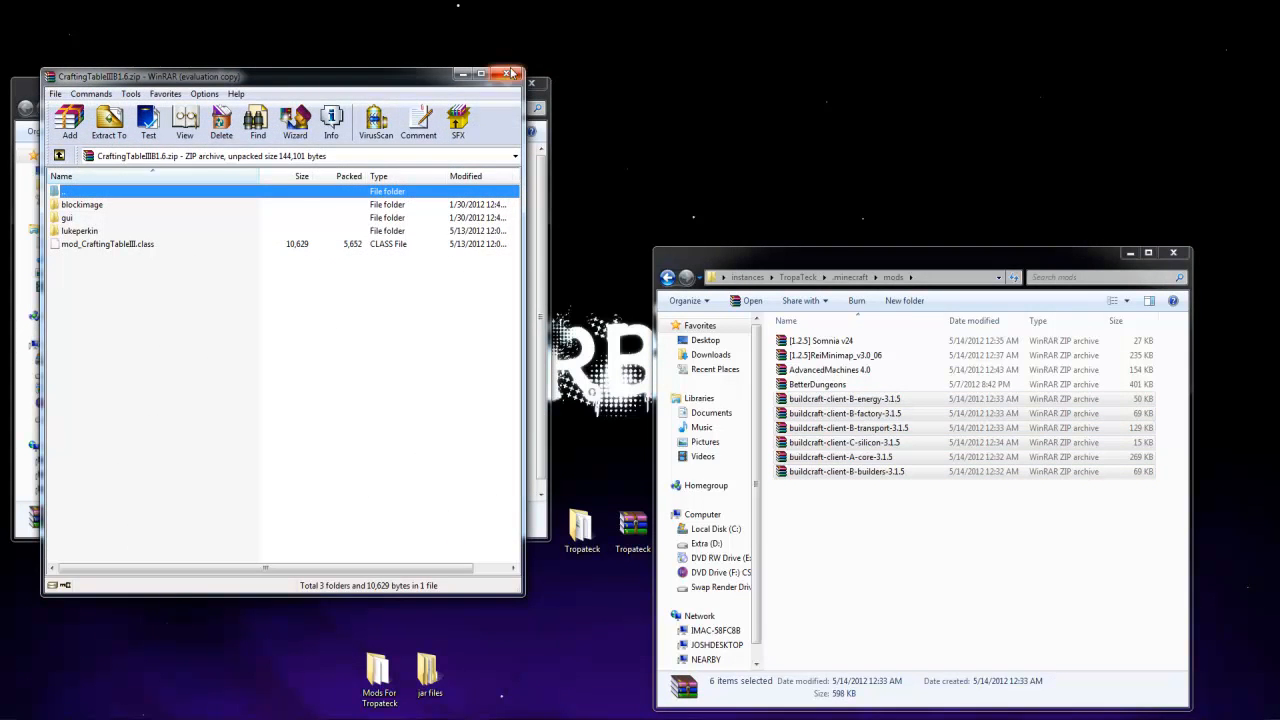
left_click(510, 73)
left_click_drag(180, 171, 876, 546)
left_click_drag(202, 176, 880, 520)
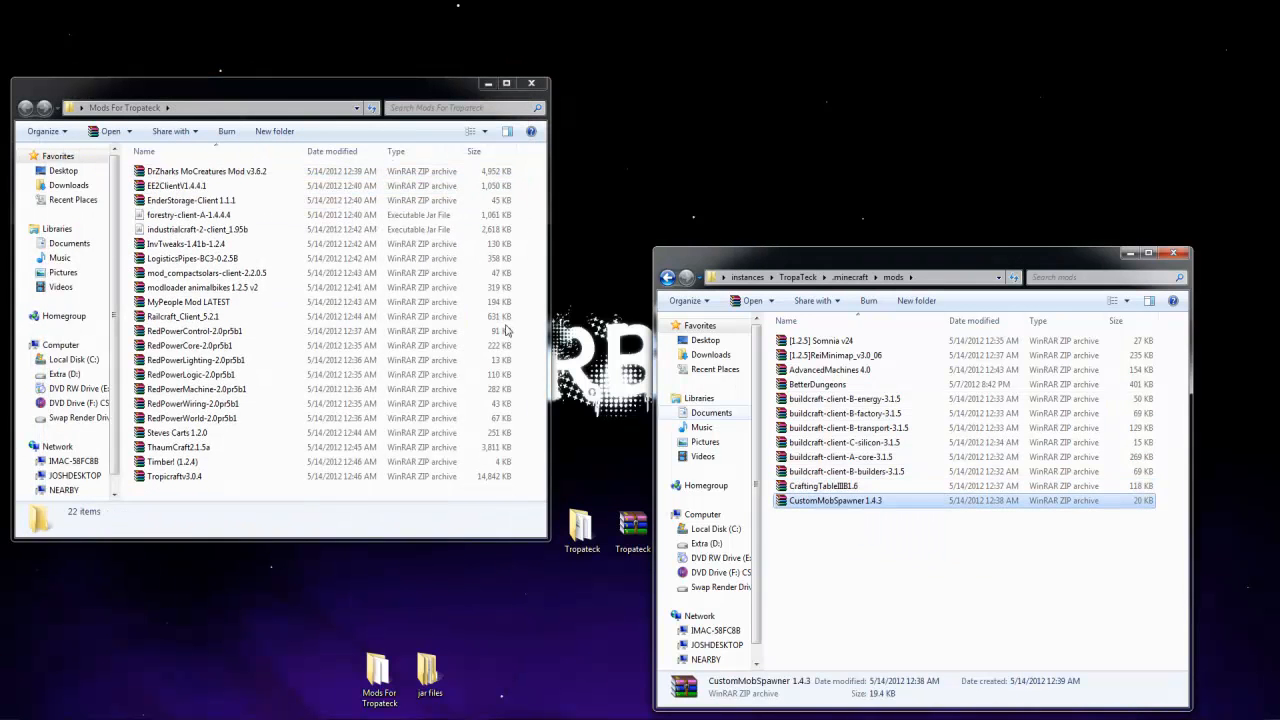
Check the contents of the DrZharks MoCreatures Mod v3.6.2 archive and move it into the instance's mods folder
left_click(219, 176)
double_click(219, 175)
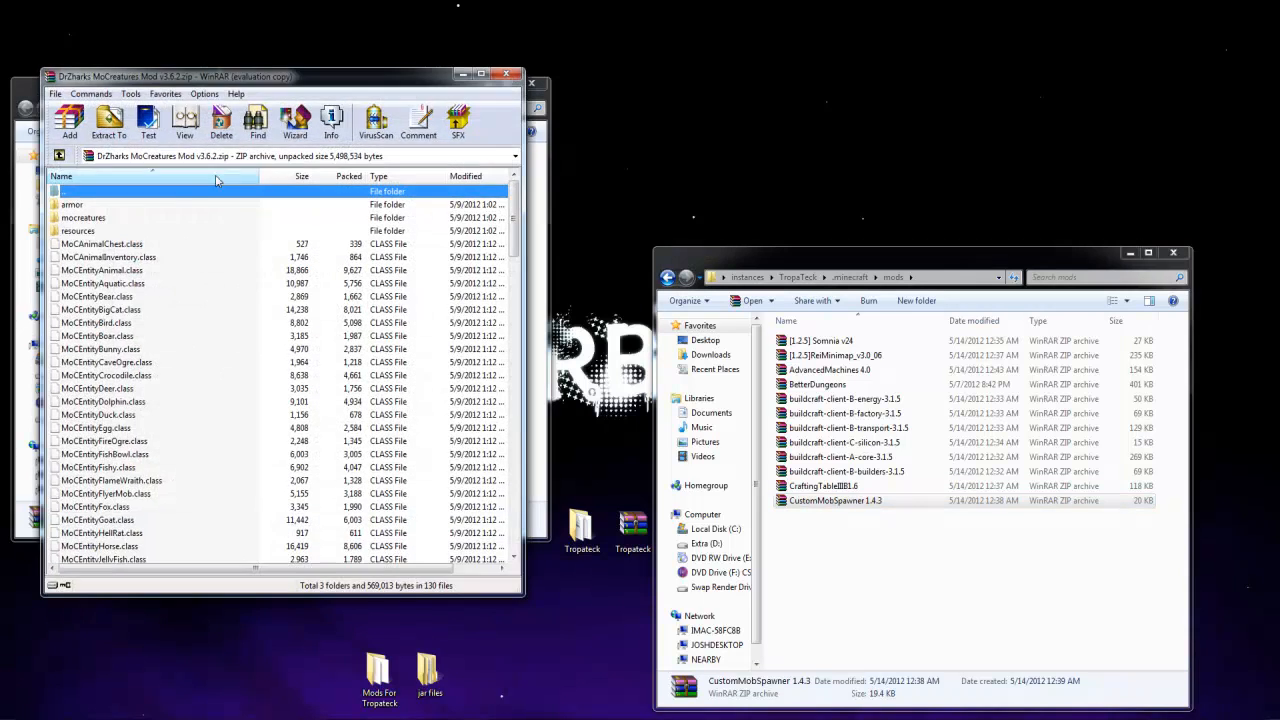
left_click(507, 76)
left_click_drag(205, 172, 910, 500)
Extract the mods and resources folders from the EE2ClientV1.4.4.1 archive into the instance's .minecraft folder, and close the archive
double_click(170, 171)
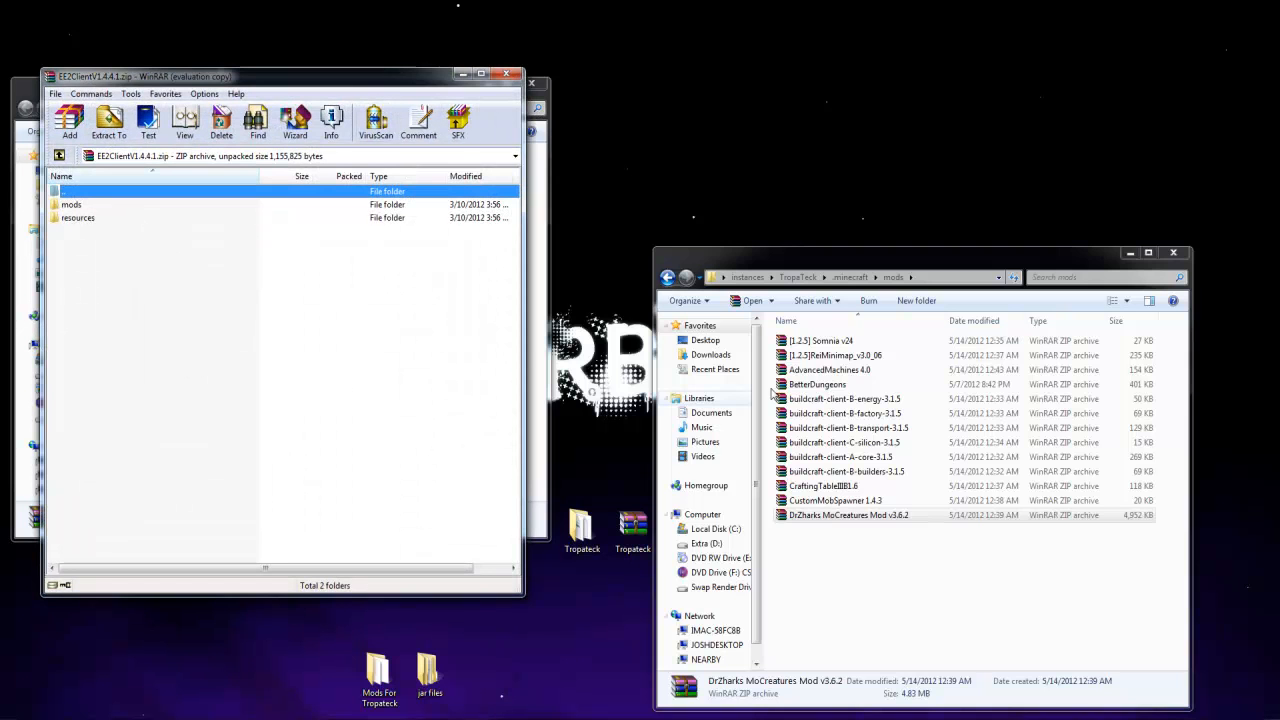
left_click(668, 278)
left_click_drag(139, 273, 930, 525)
left_click(645, 494)
left_click(624, 494)
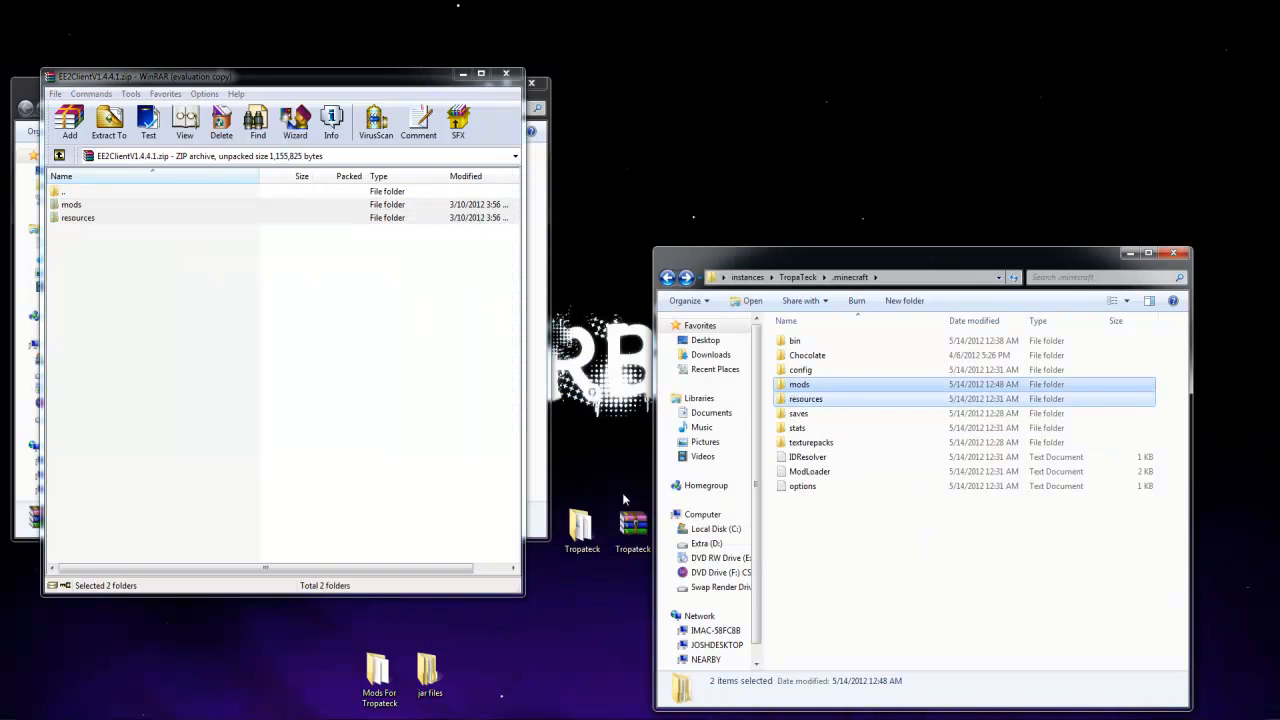
left_click(506, 73)
Move the EnderStorage-Client 1.1.1 archive into the instance's mods folder
left_click(176, 187)
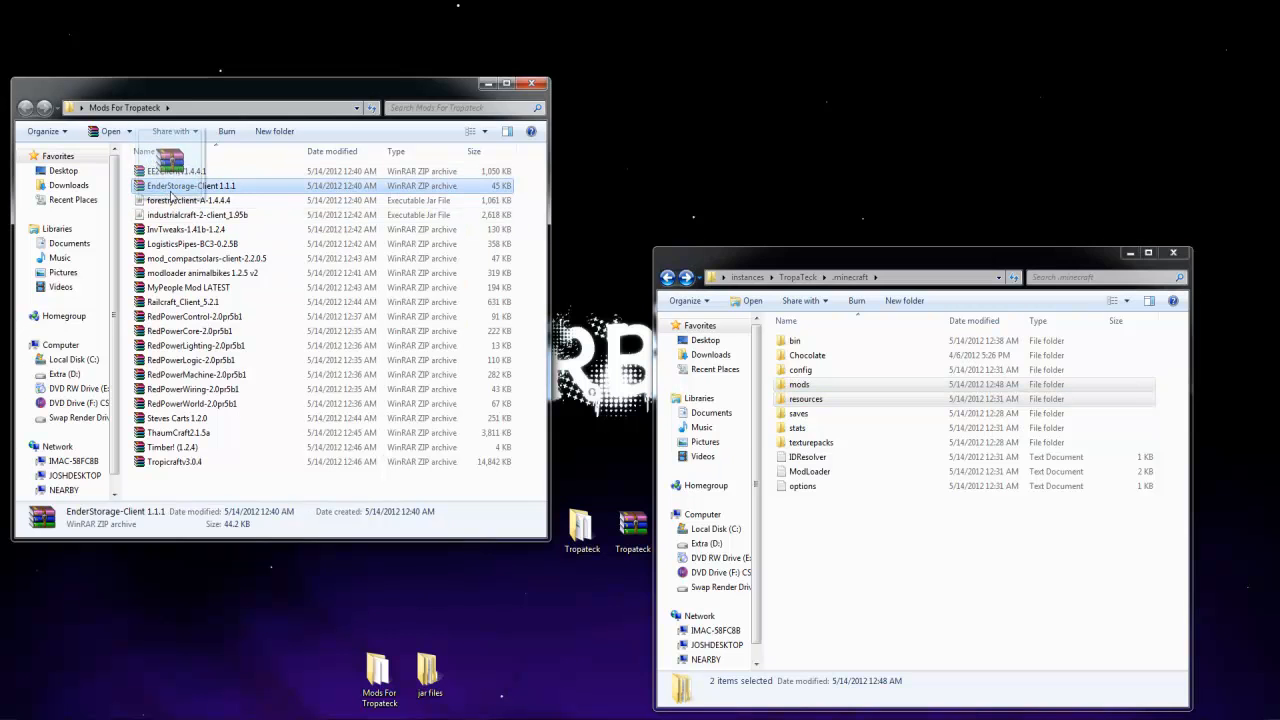
double_click(799, 384)
left_click_drag(190, 186, 903, 598)
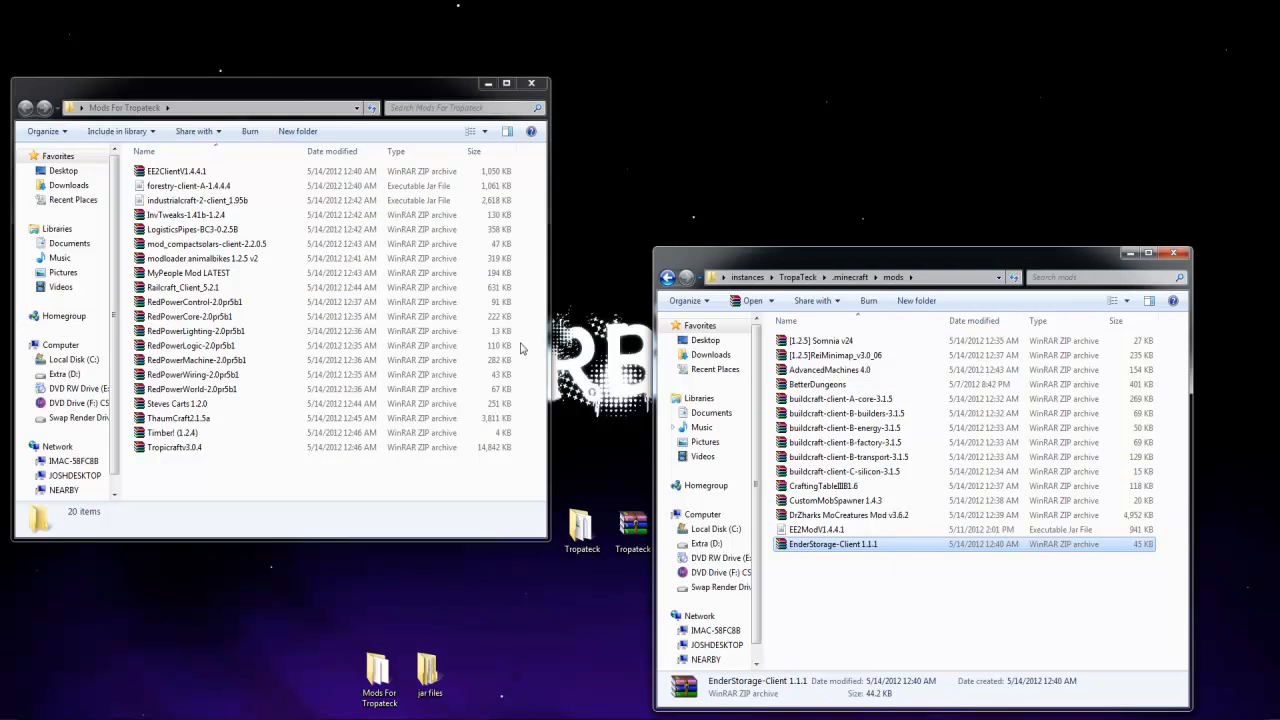
Move the forestry-client, industrialcraft-2-client, LogisticsPipes and mod_compactsolars-client files into the instance's mods folder
left_click(185, 186)
left_click(190, 200, "shift")
left_click_drag(176, 188, 905, 575)
left_click(220, 203)
left_click_drag(220, 205, 890, 615)
left_click(236, 202)
left_click_drag(236, 203, 813, 604)
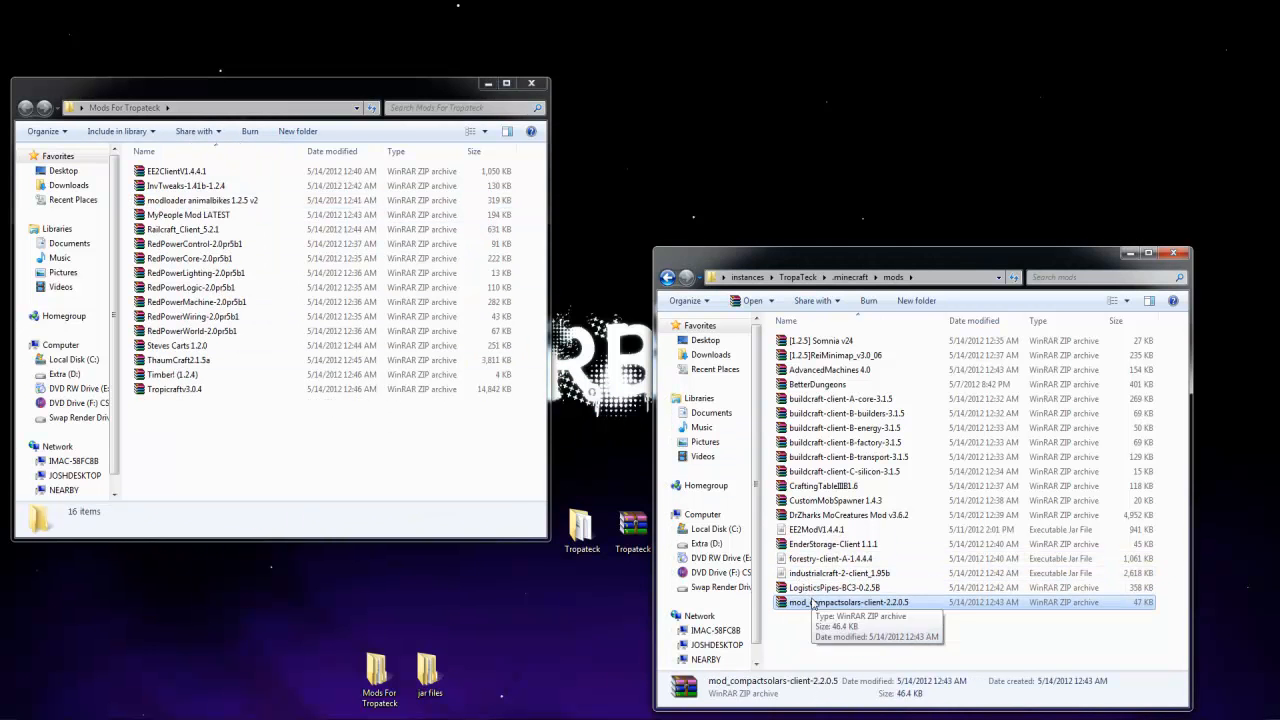
Check the mod_compactsolars archive's contents, then move modloader animalbikes 1.2.5 v2 into the mods folder and check its contents
double_click(813, 604)
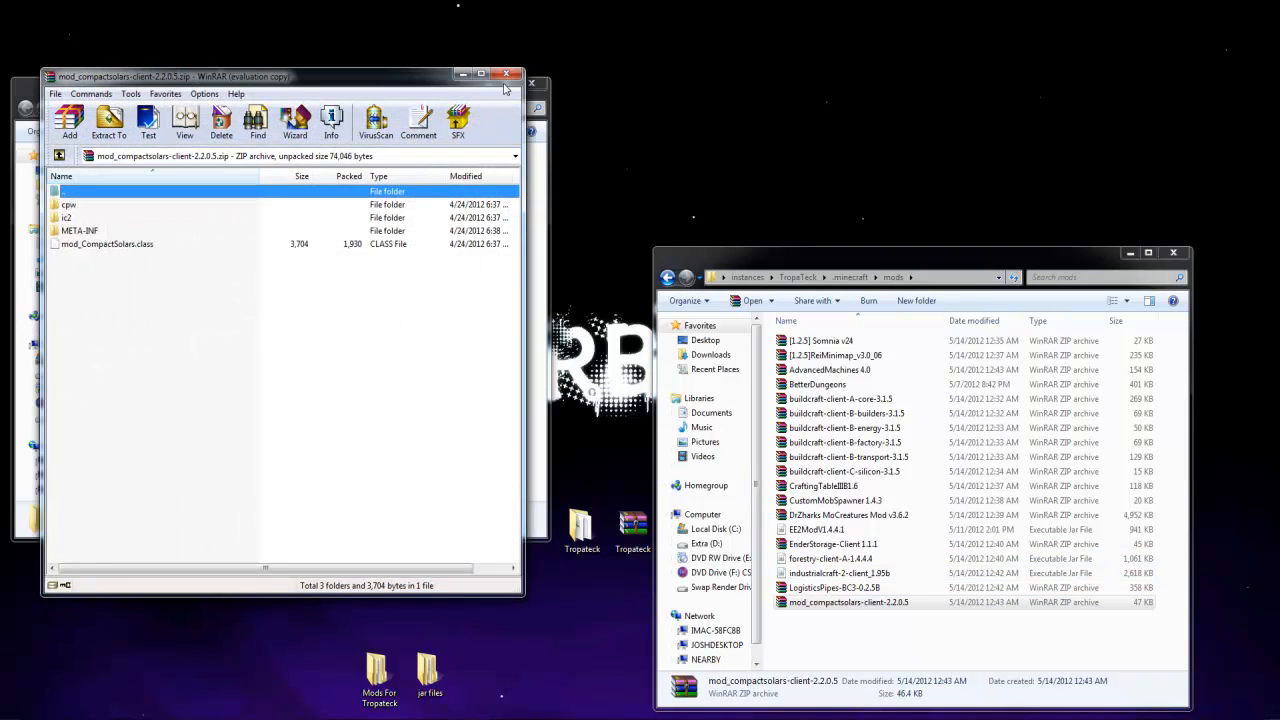
left_click(507, 75)
left_click_drag(188, 205, 860, 625)
double_click(850, 617)
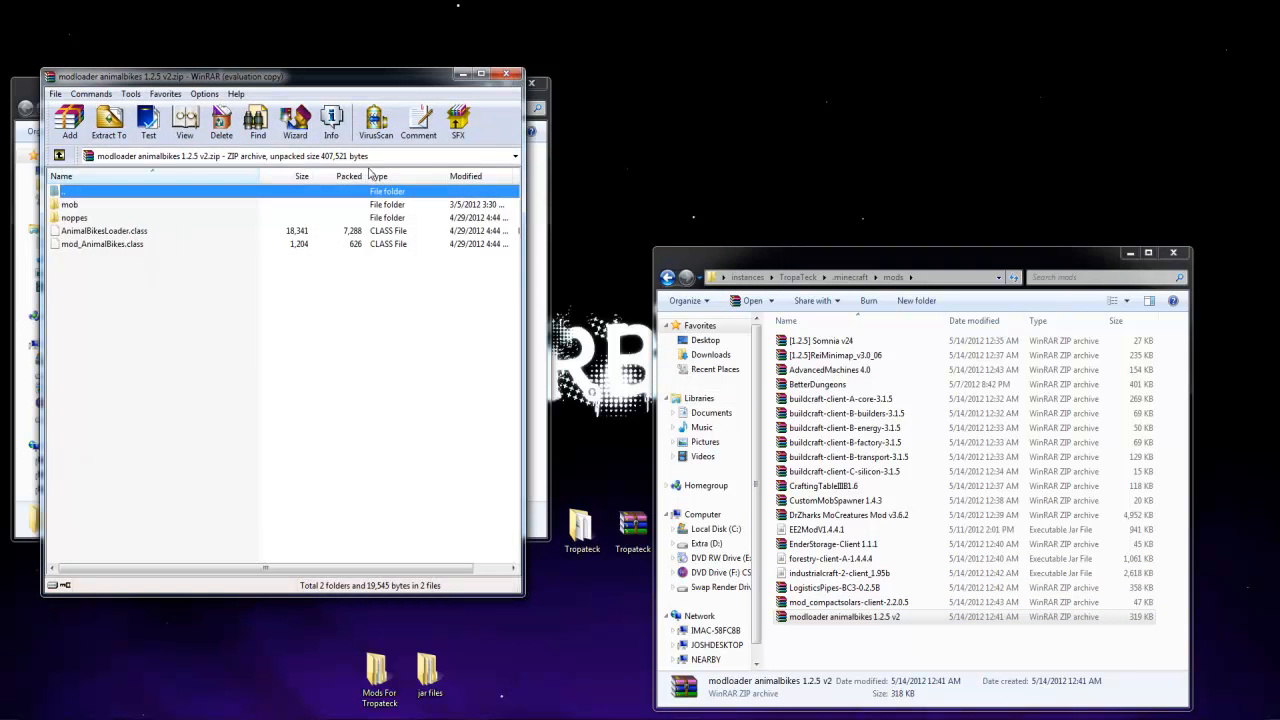
left_click(507, 76)
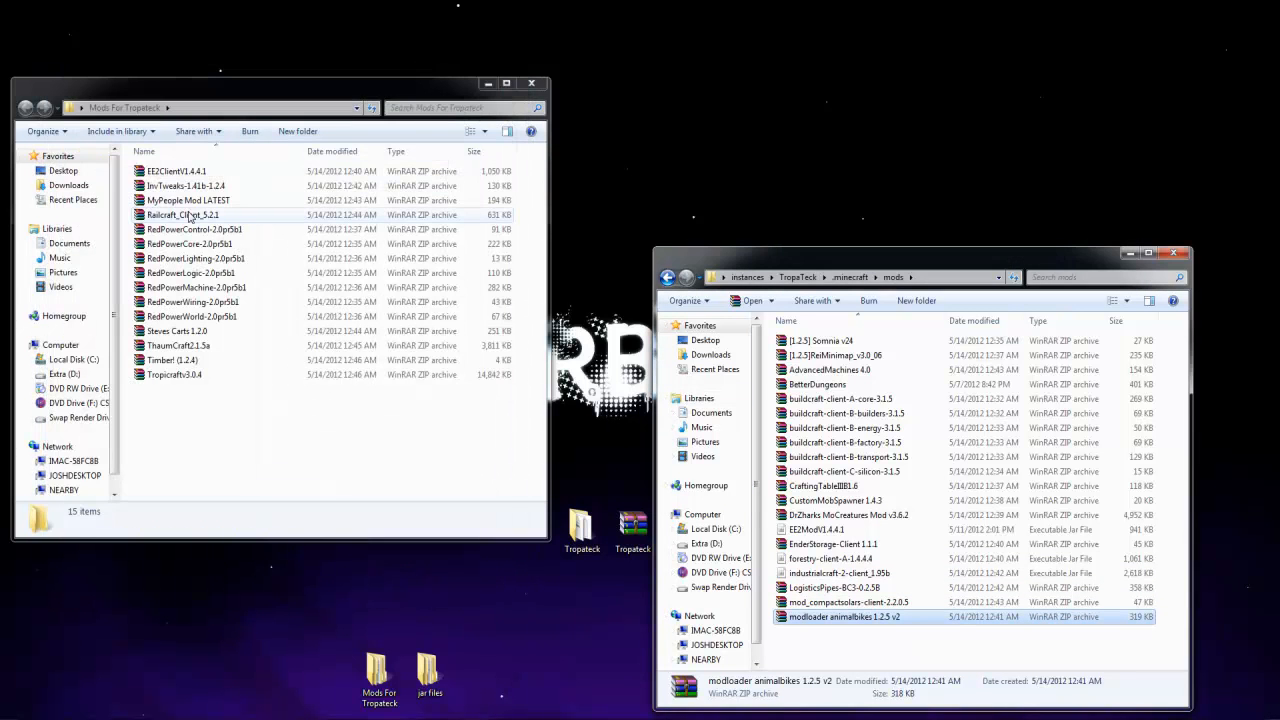
Check the contents of the Railcraft_Client_5.2.1 and MyPeople Mod LATEST archives and move both into the instance's mods folder
double_click(190, 216)
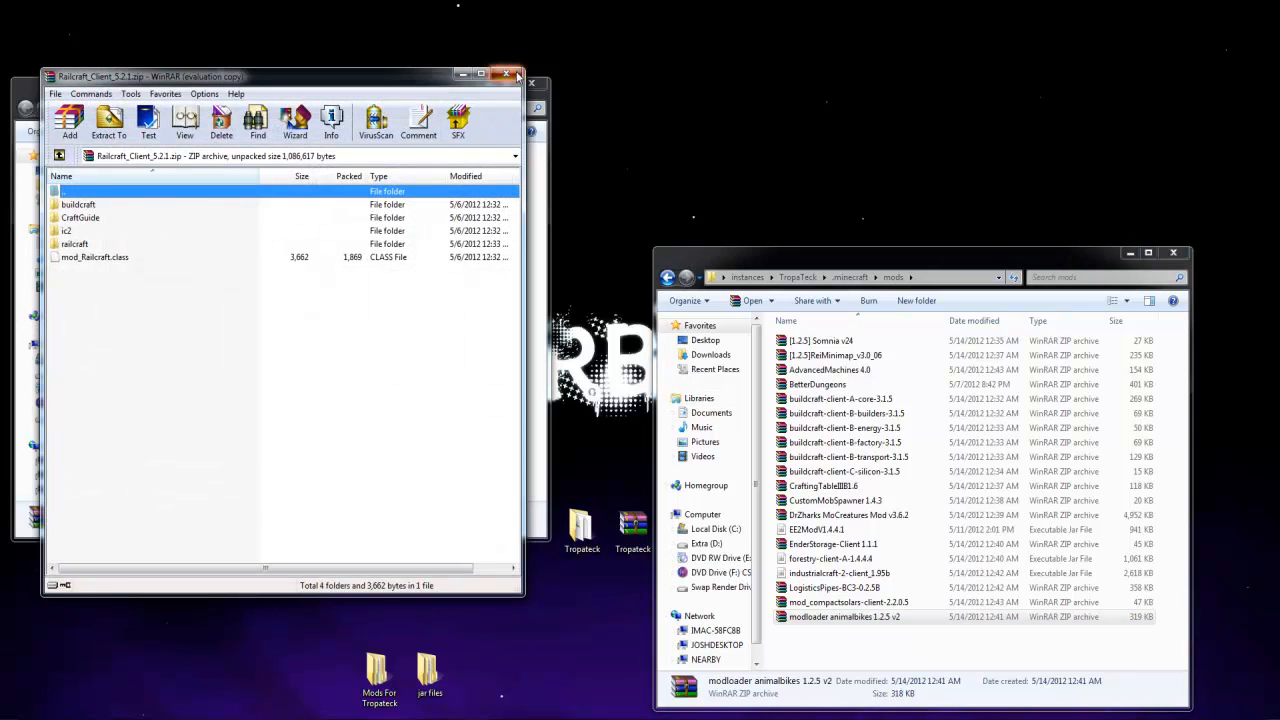
left_click(517, 75)
left_click_drag(257, 214, 900, 630)
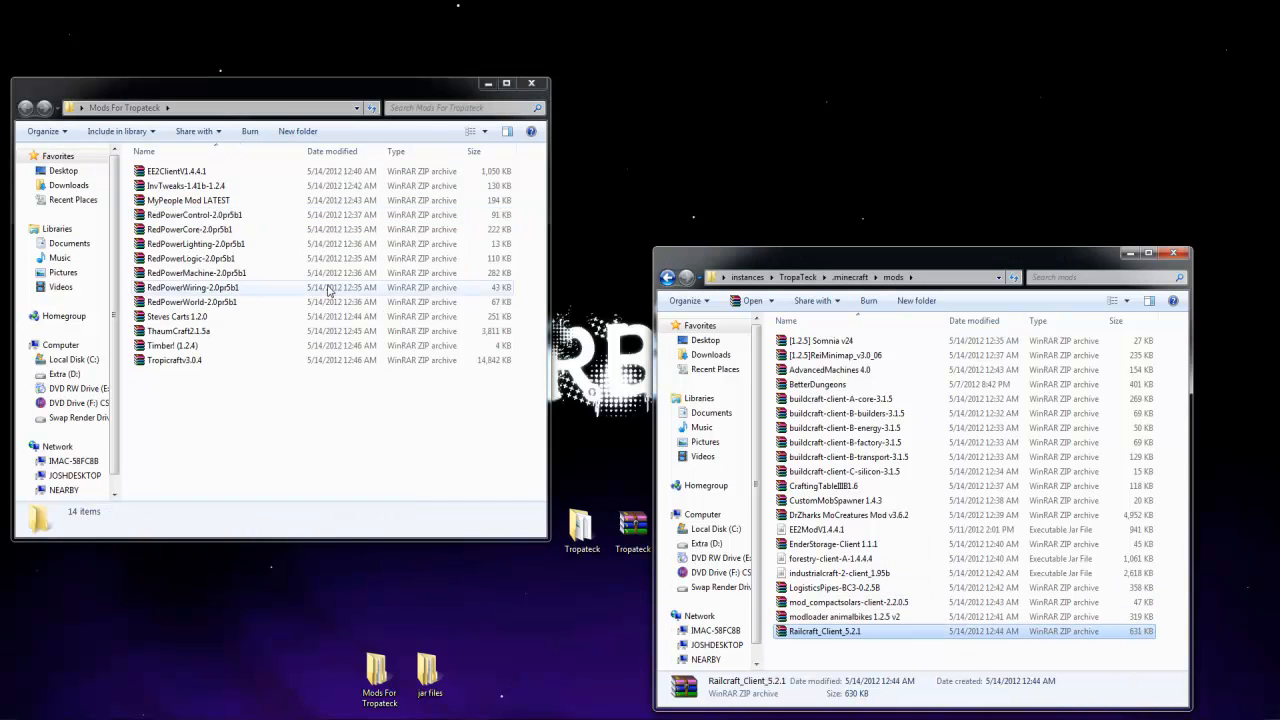
double_click(201, 204)
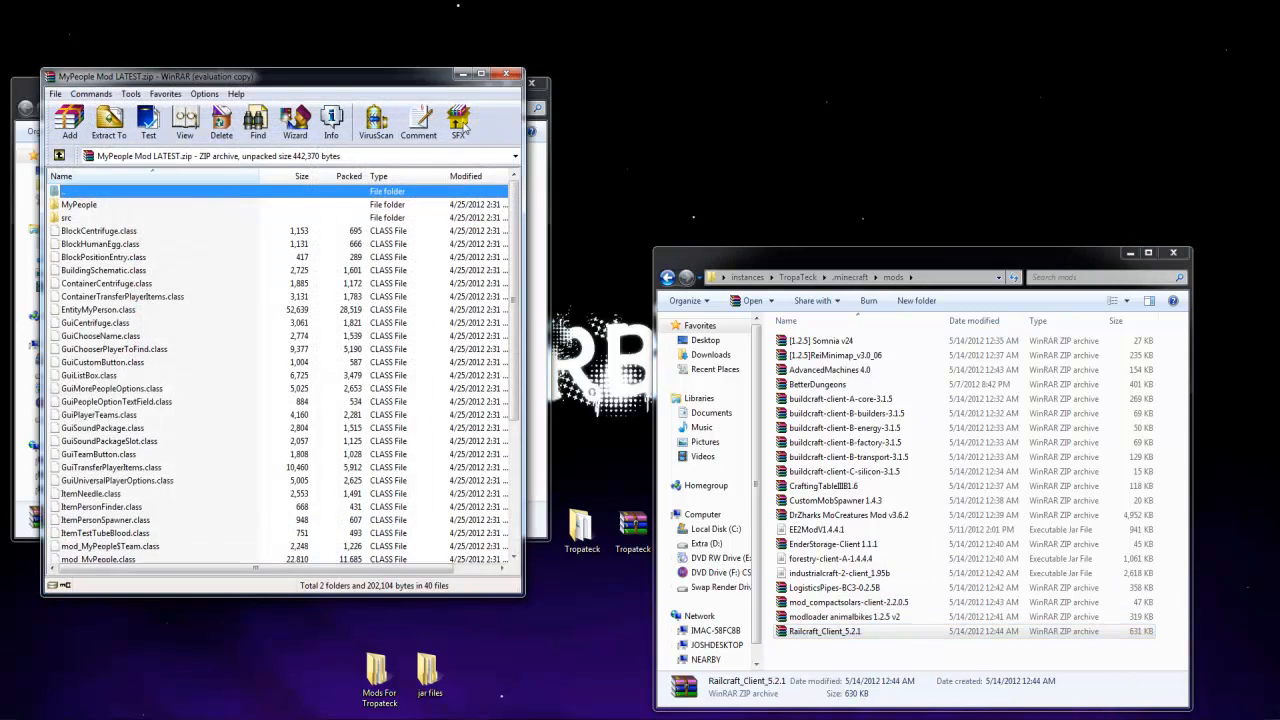
left_click(507, 75)
left_click_drag(178, 205, 826, 618)
Move all seven RedPower 2.0pr5b1 archives, from RedPowerControl through RedPowerWorld, into the instance's mods folder
left_click(144, 205)
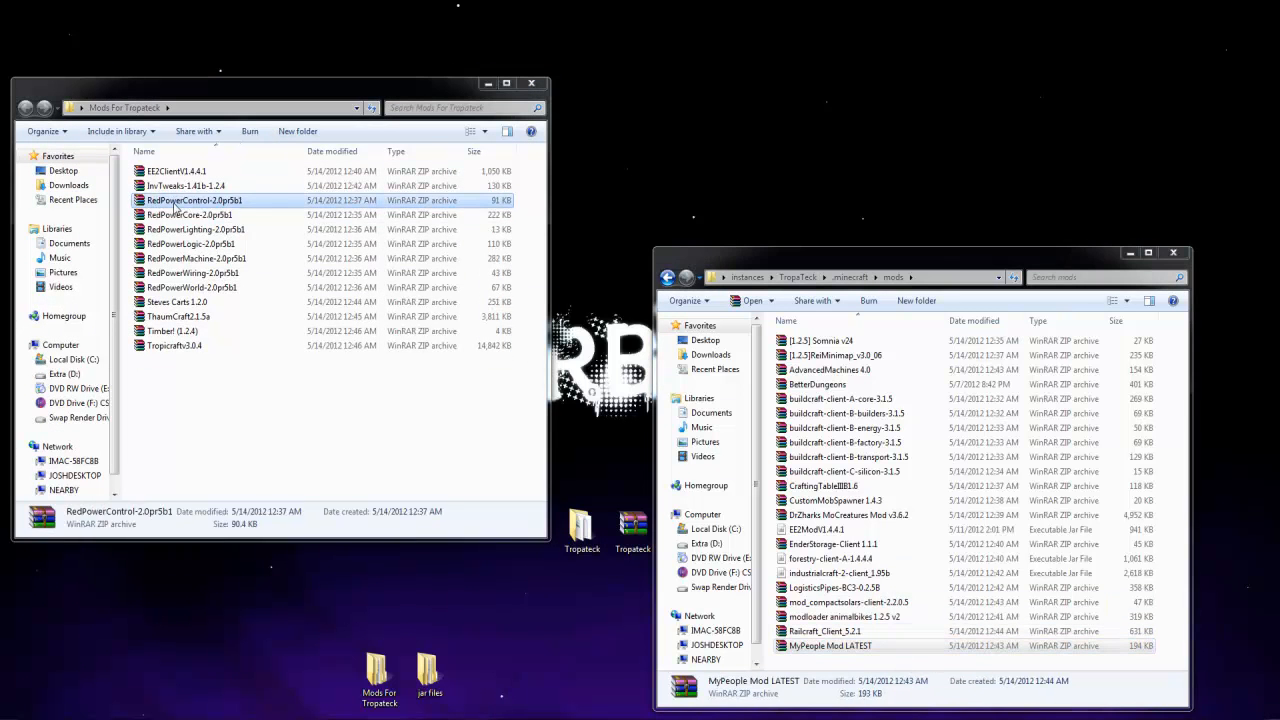
left_click(190, 287, "shift")
left_click_drag(195, 244, 915, 674)
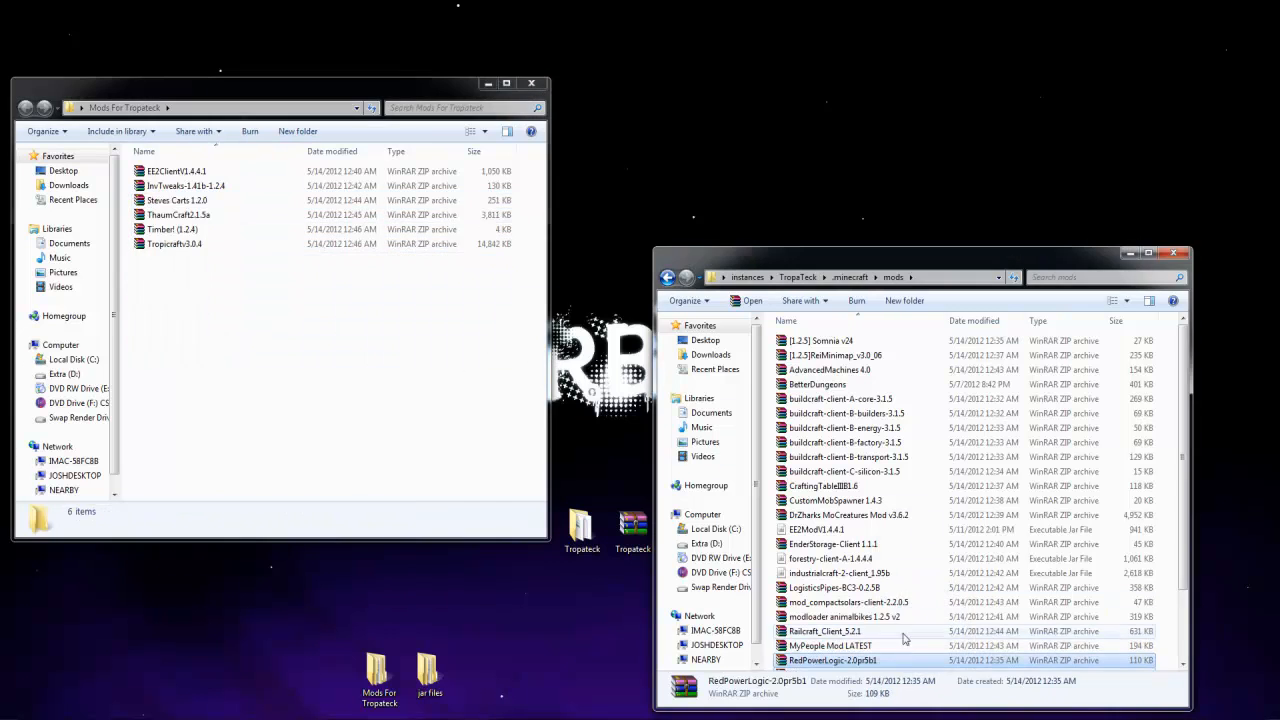
Check the contents of the Steves Carts 1.2.0, ThaumCraft2.1.5a and Tropicraftv3.0.4 archives, closing each one
double_click(192, 205)
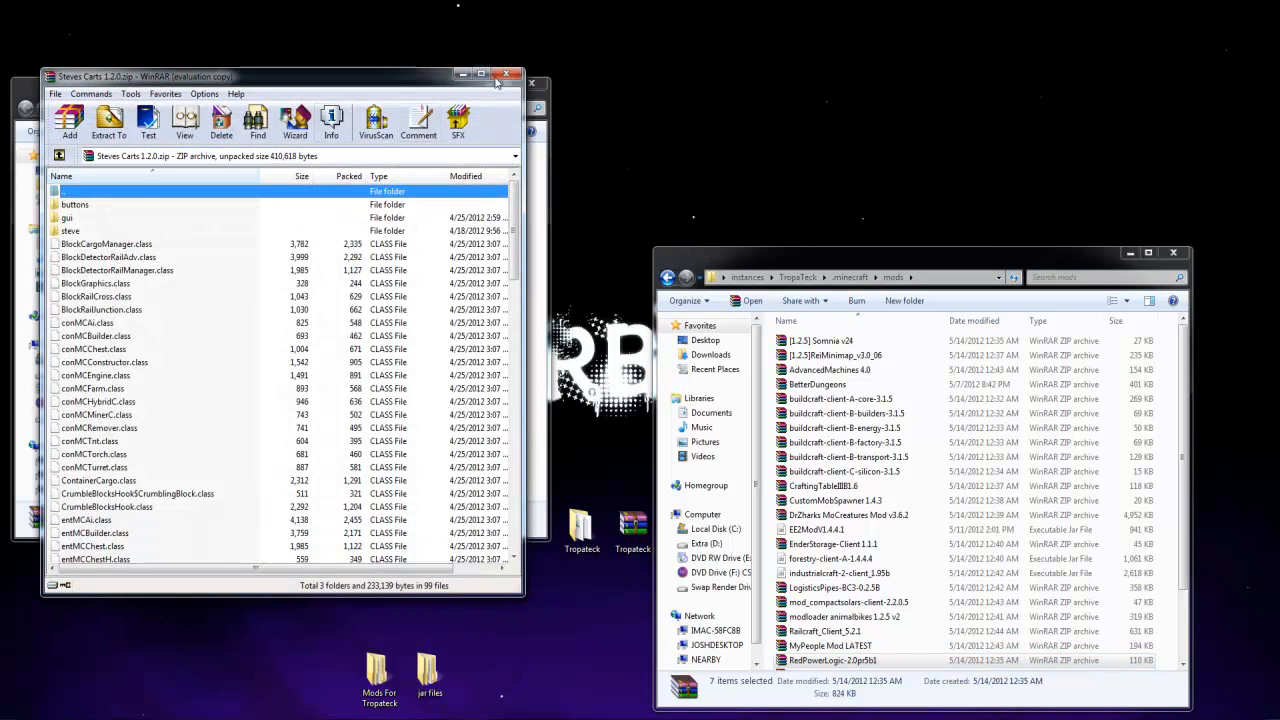
left_click(512, 72)
double_click(178, 214)
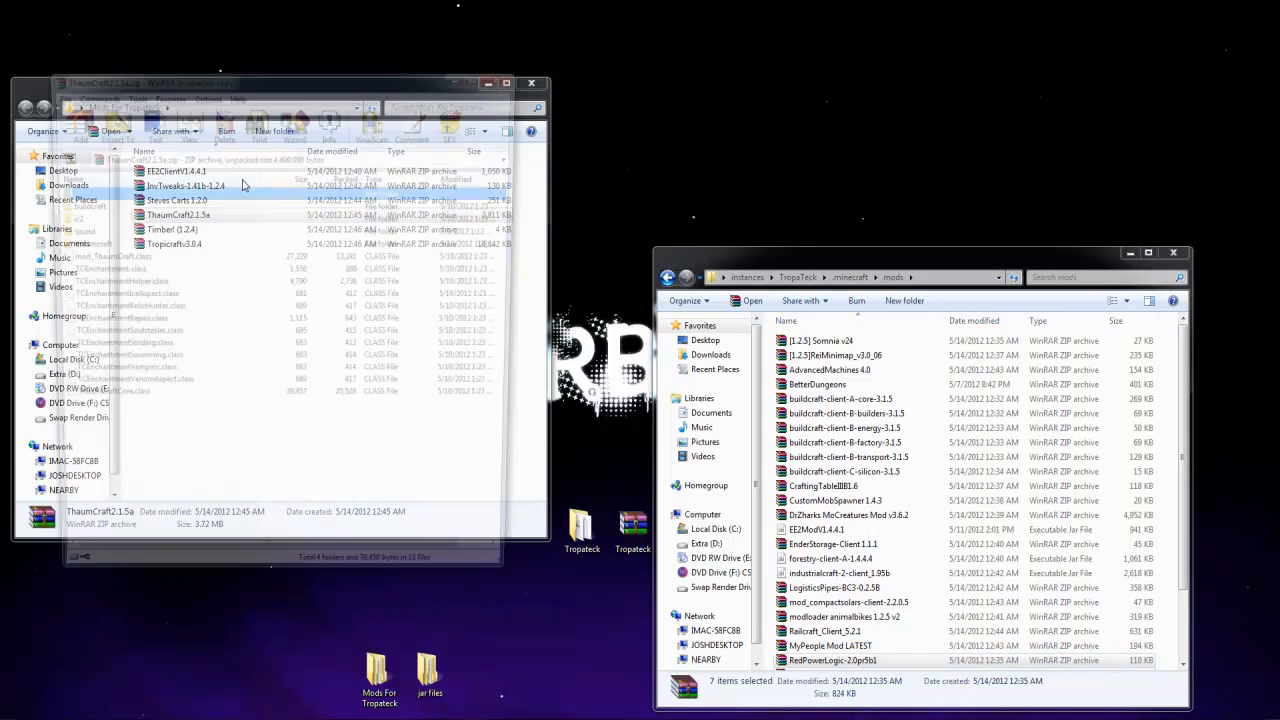
left_click(508, 74)
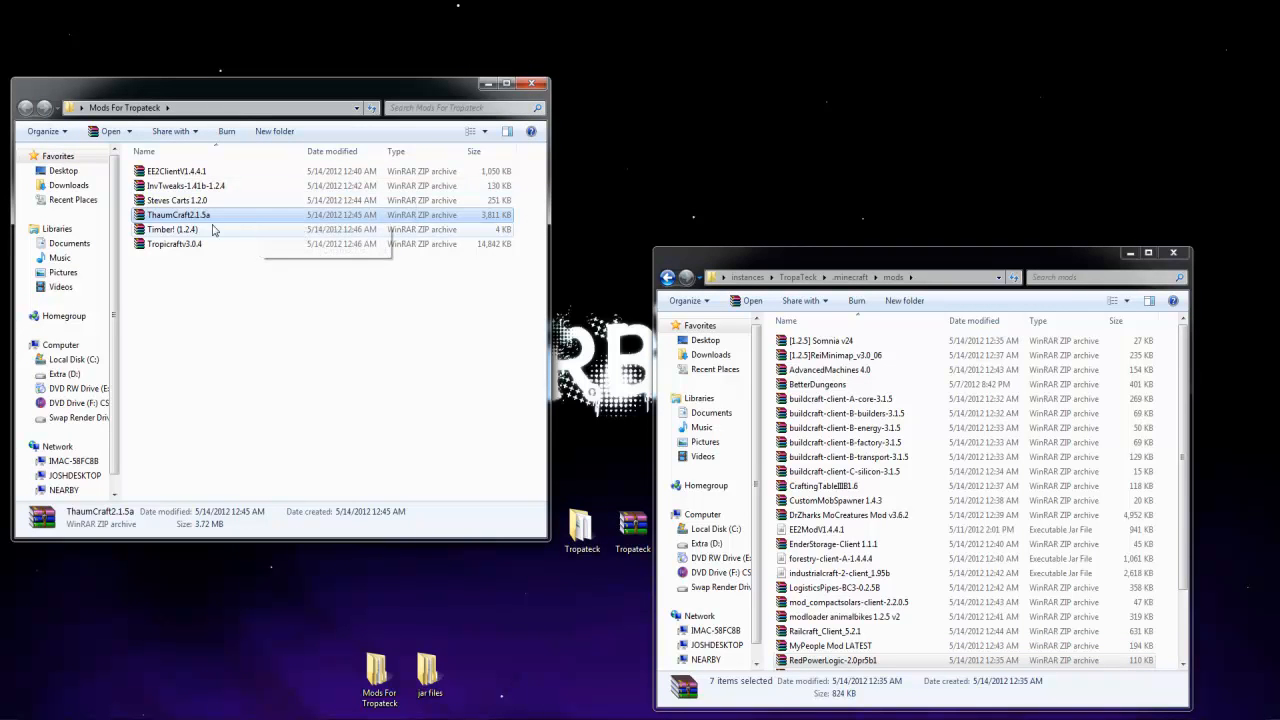
double_click(172, 244)
left_click(506, 76)
Move the InvTweaks, Steves Carts, ThaumCraft, Timber! and Tropicraft archives into the instance's mods folder
left_click(196, 204)
left_click(190, 187)
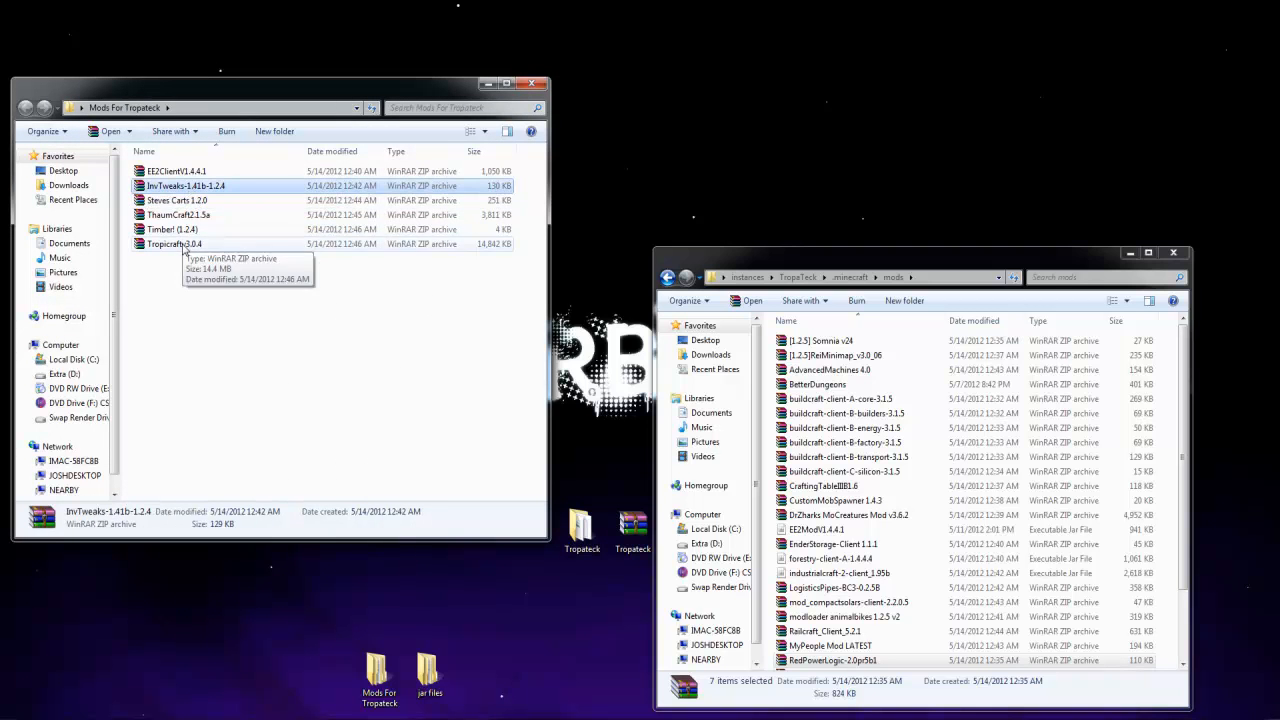
left_click(186, 244, "shift")
left_click_drag(180, 188, 1172, 602)
left_click(1062, 577)
Review the mods folder's files, including EE2ModV1.4.4.1, and close the Mods For Tropateck folder
scroll(946, 556, "up", 3)
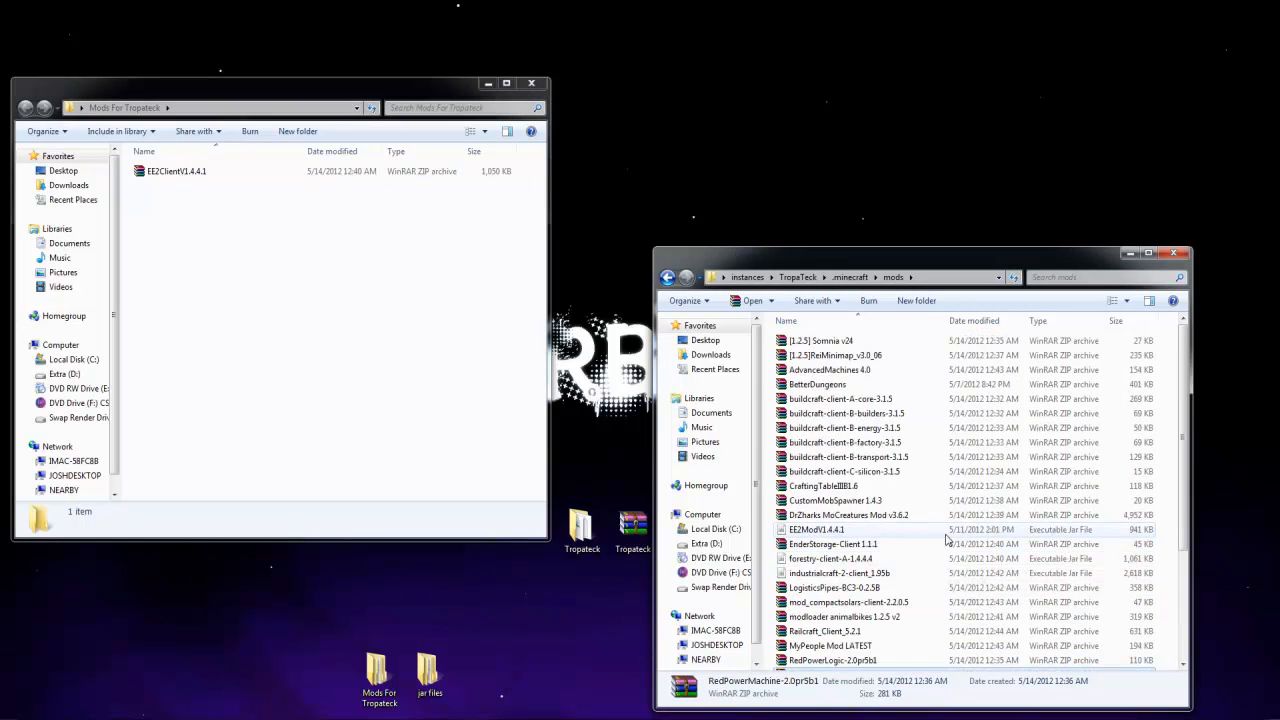
left_click(848, 529)
scroll(848, 529, "down", 4)
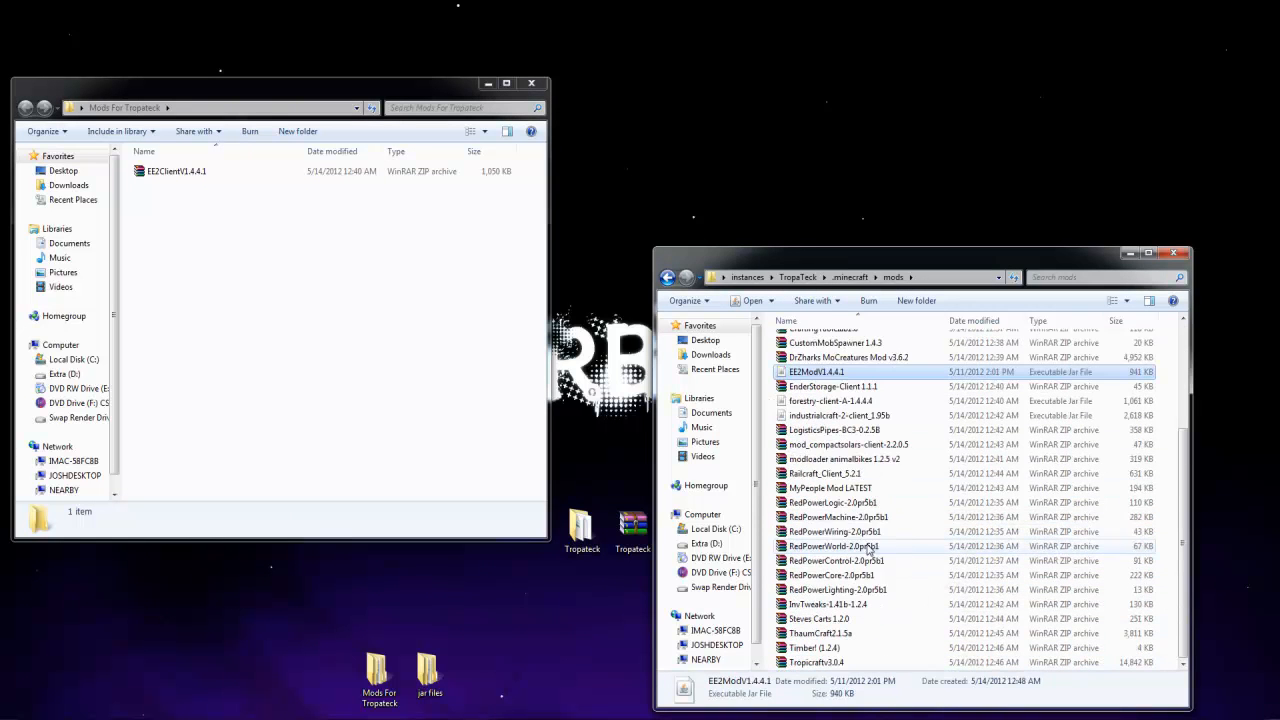
scroll(848, 529, "up", 4)
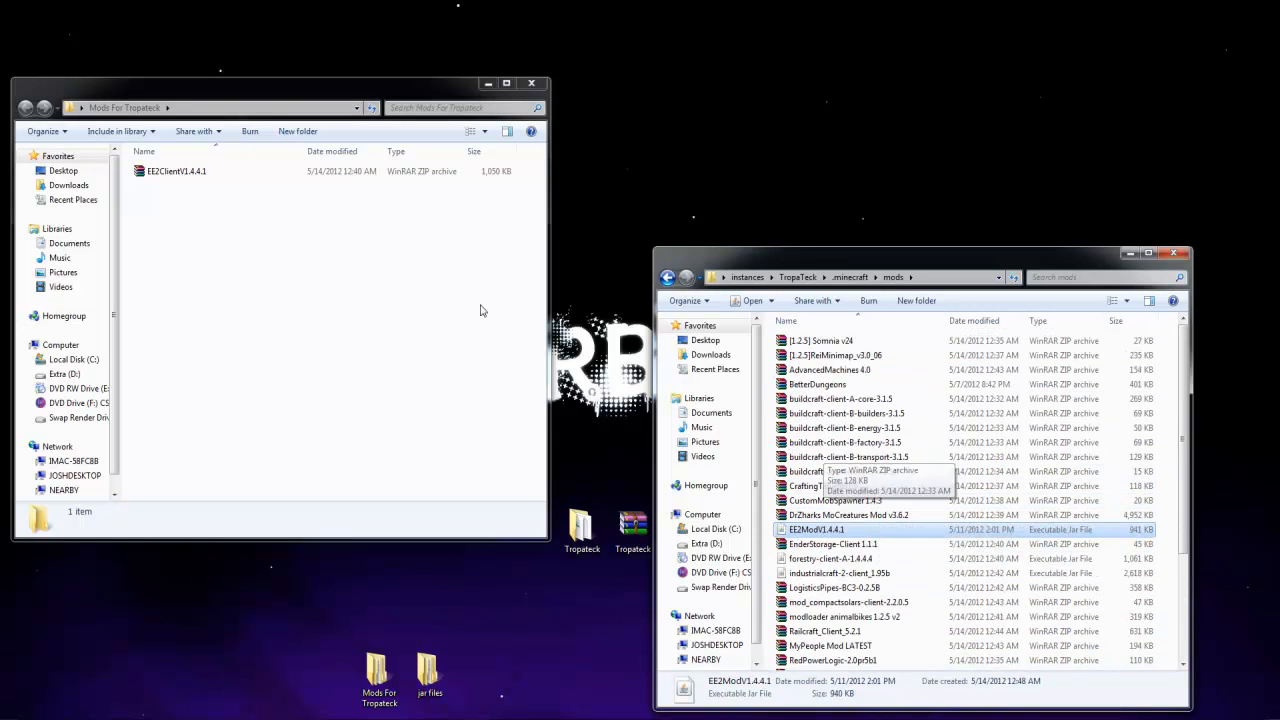
left_click(531, 83)
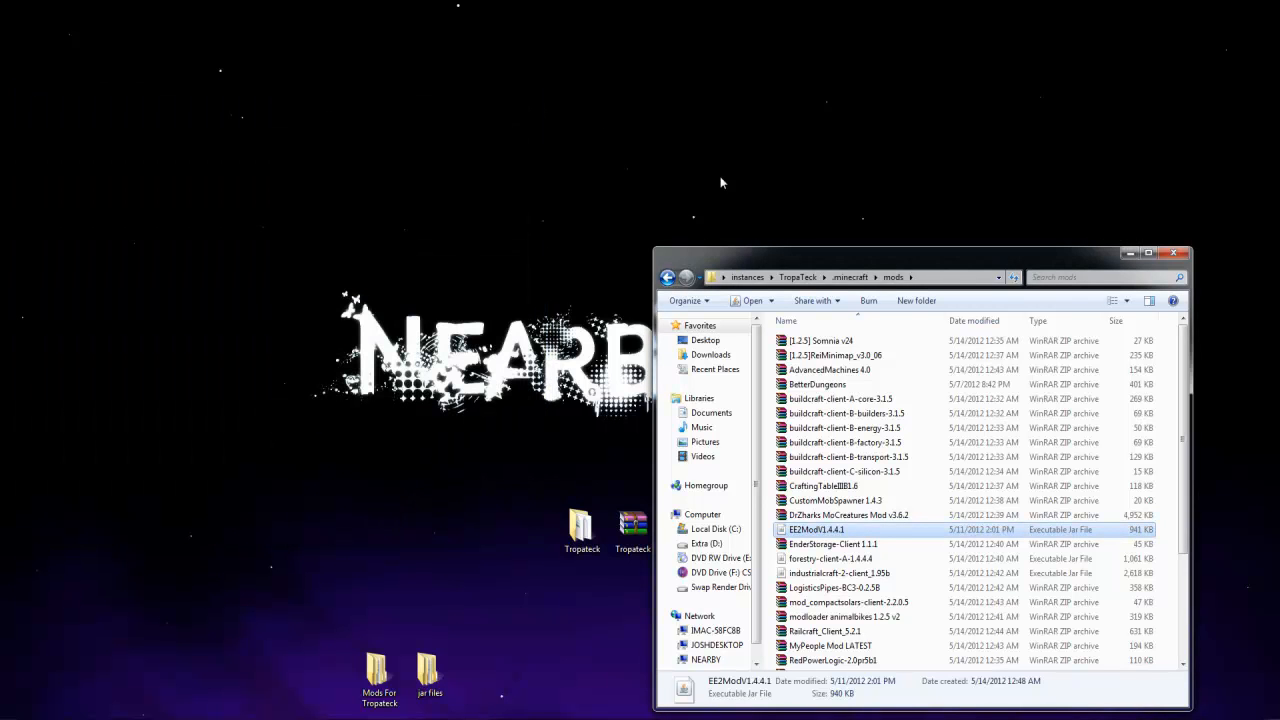
Return to the instance's .minecraft folder and open the inner Put In .Minecraft folder of the archive in the desktop's Tropateck folder
left_click(850, 277)
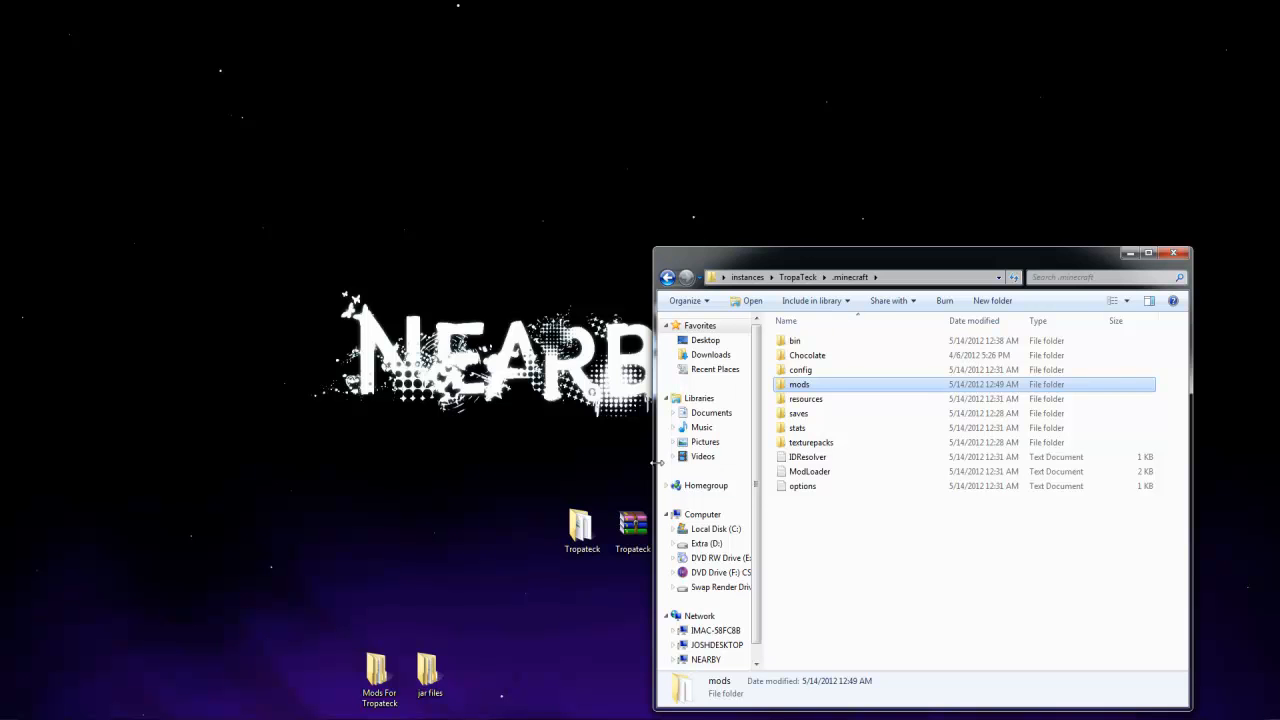
double_click(595, 512)
left_click_drag(903, 24, 219, 245)
double_click(231, 320)
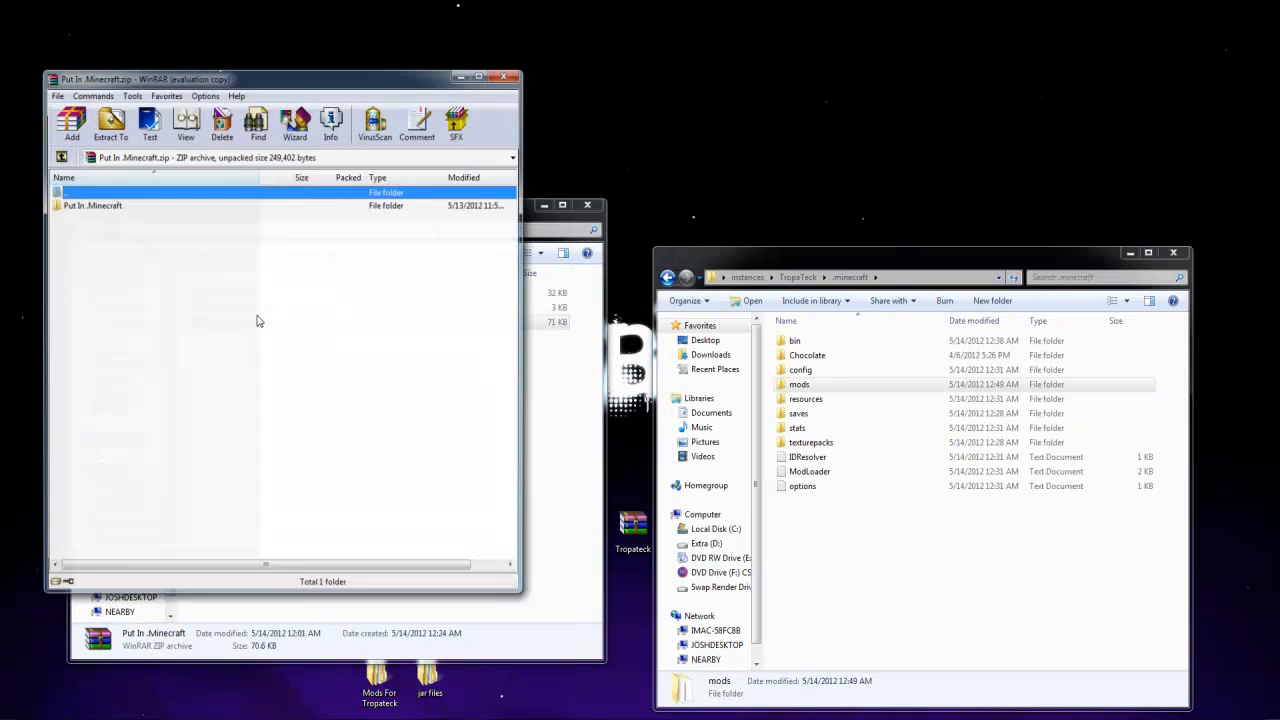
double_click(117, 206)
Copy the buildcraft, config and redpower folders into .minecraft, merging all existing folders, and close the archive and the Tropateck folder
left_click_drag(305, 367, 77, 208)
left_click_drag(995, 628, 994, 623)
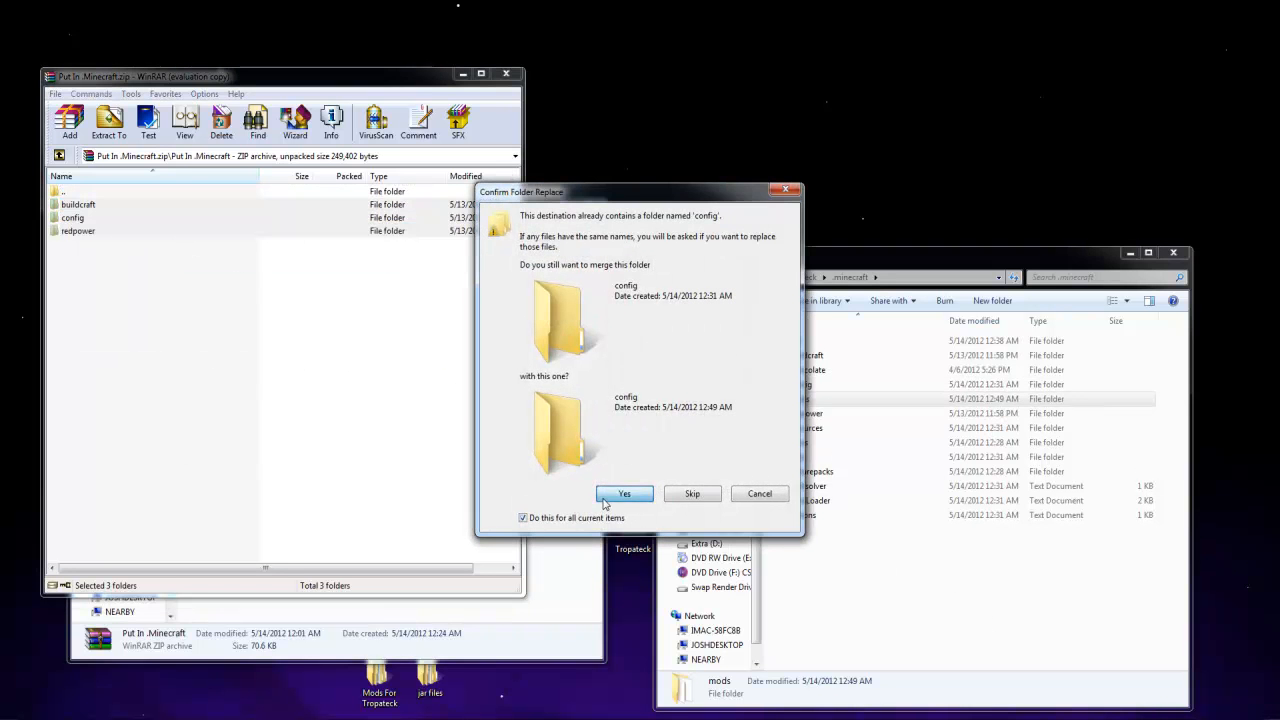
left_click(603, 500)
left_click(645, 300)
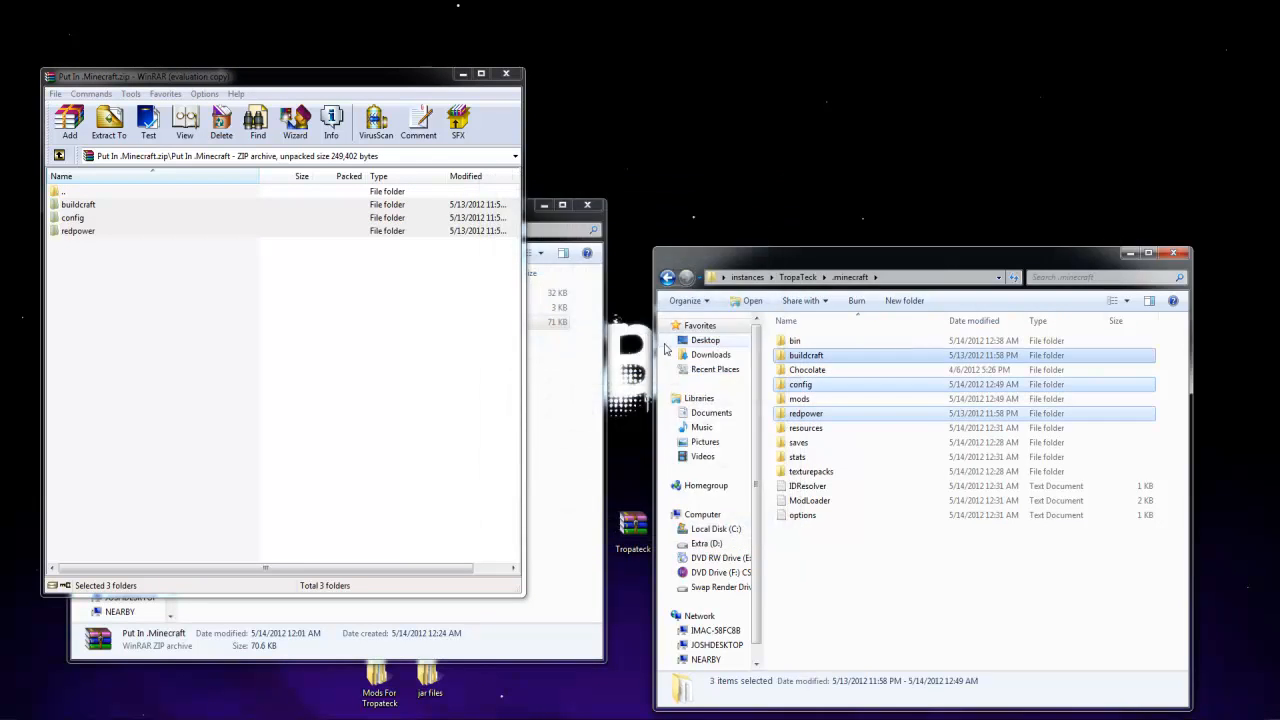
left_click(507, 76)
left_click(587, 204)
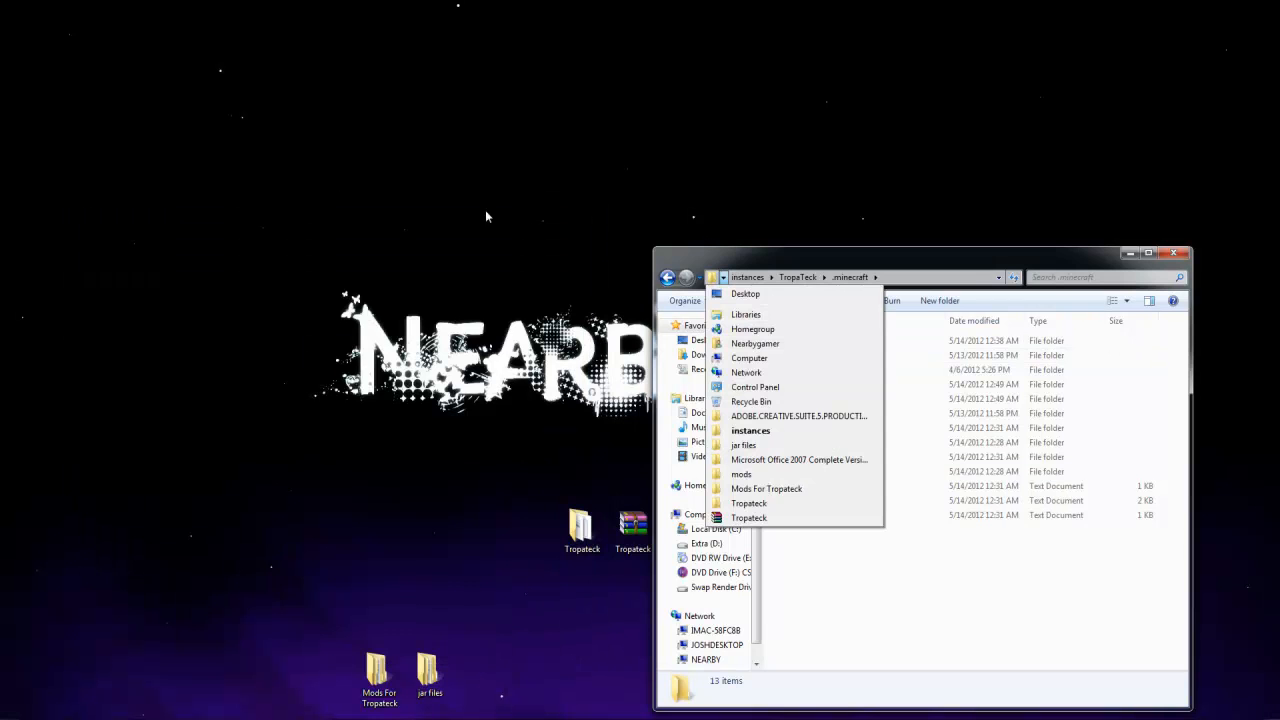
Copy the Test world from the saves folder of the Nerbles_ModPack mo creatures instance
left_click_drag(770, 258, 800, 160)
left_click(777, 175)
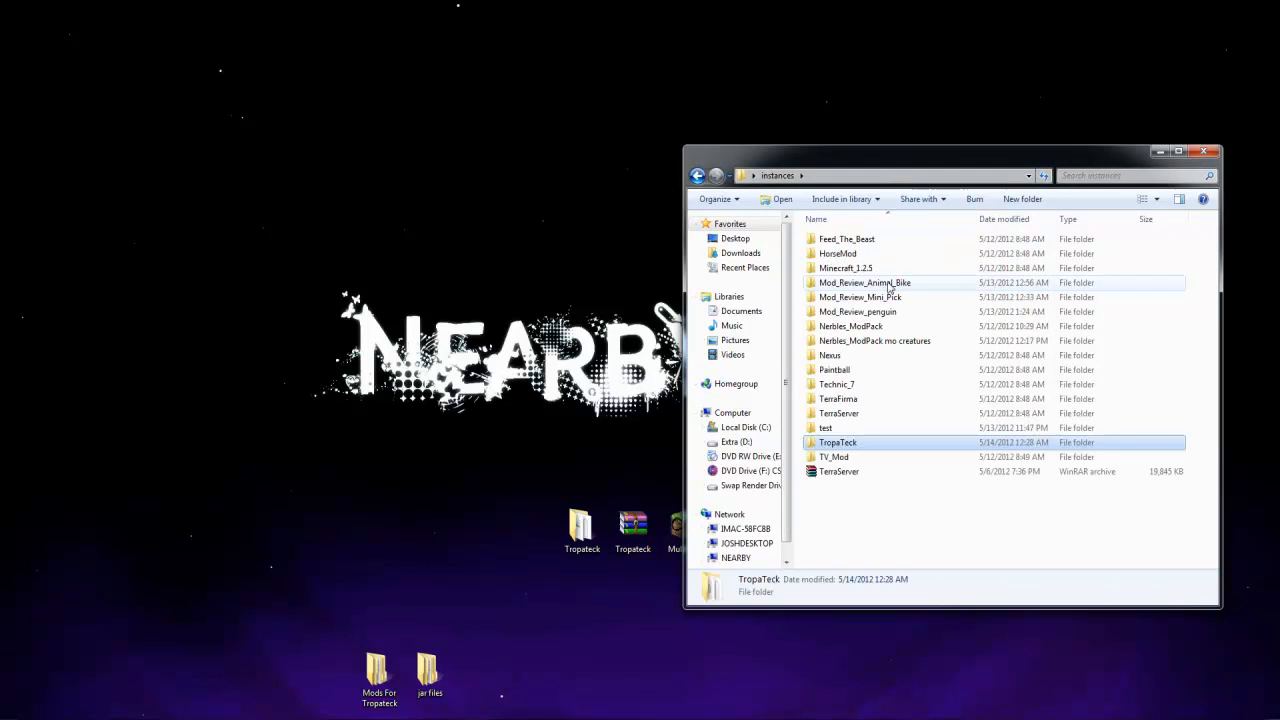
left_click(868, 341)
double_click(868, 341)
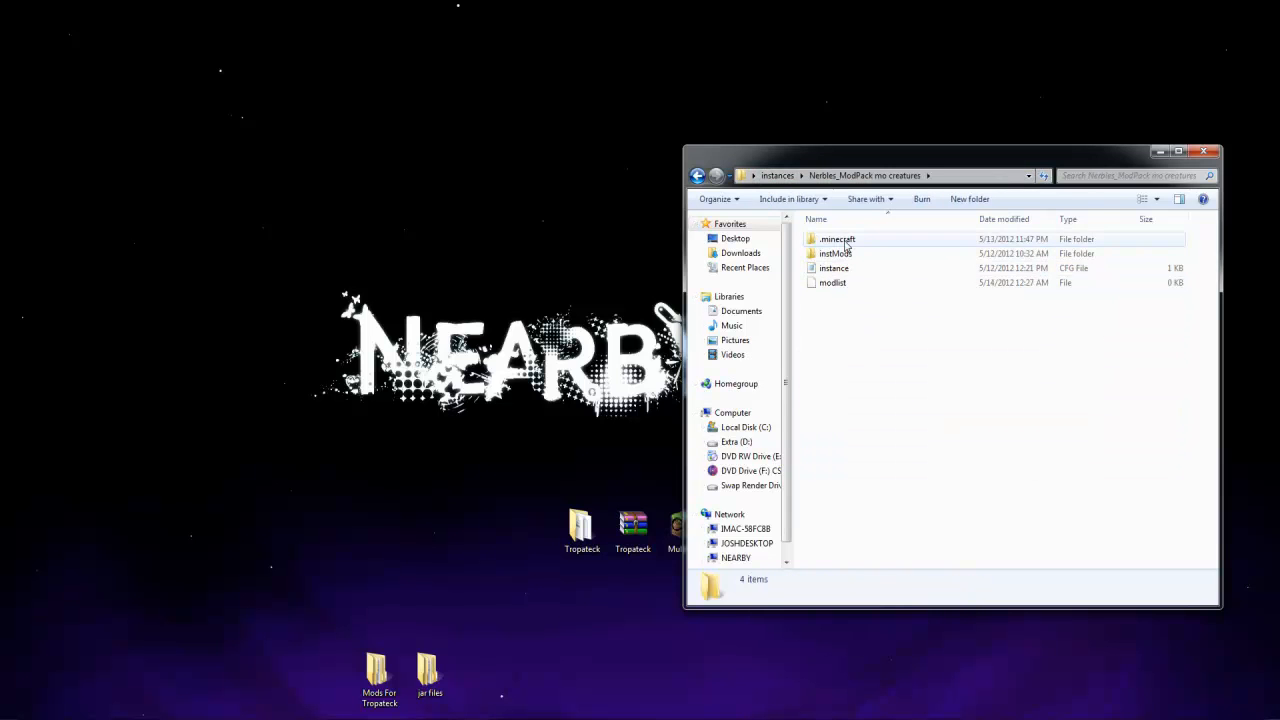
double_click(843, 240)
left_click(862, 398)
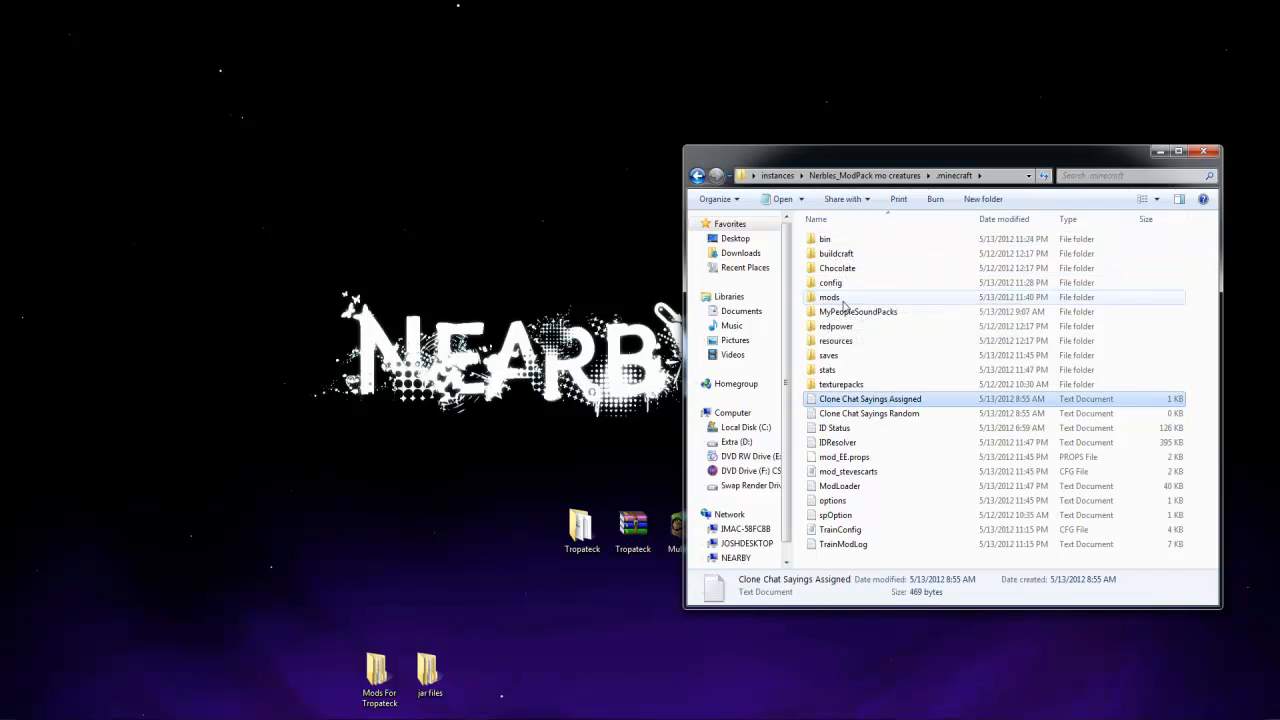
double_click(829, 355)
right_click(840, 304)
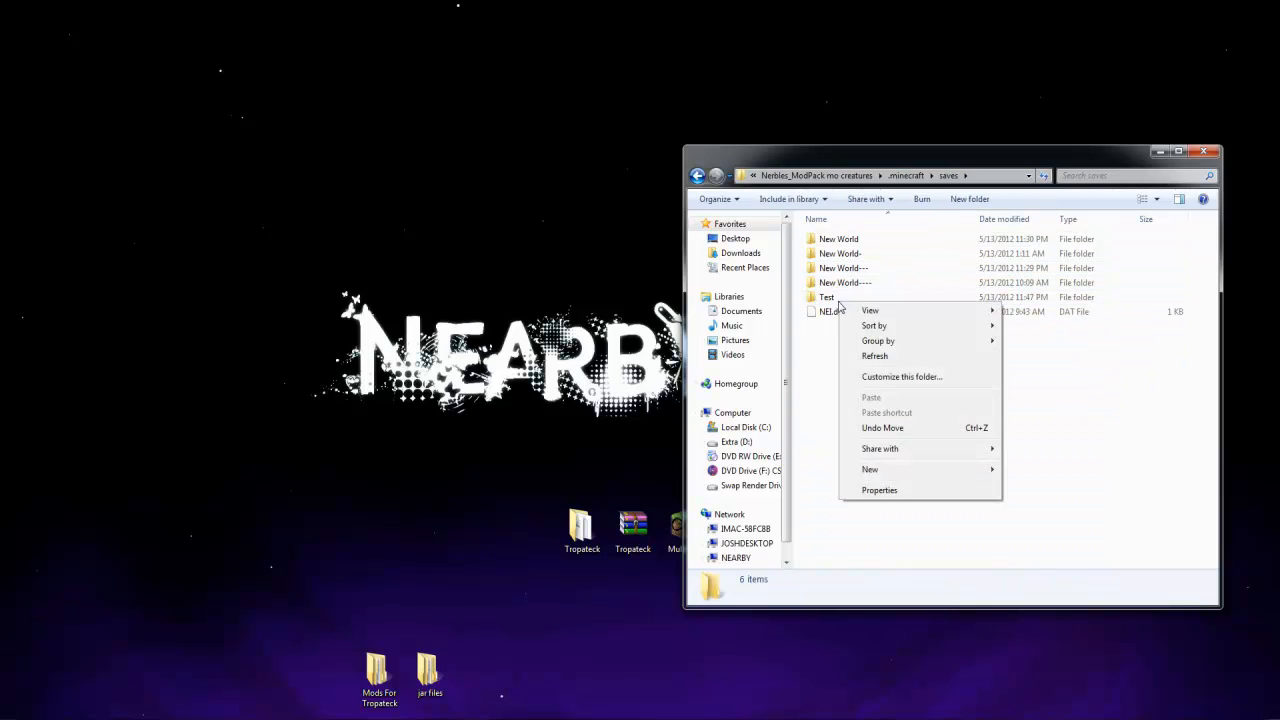
right_click(824, 301)
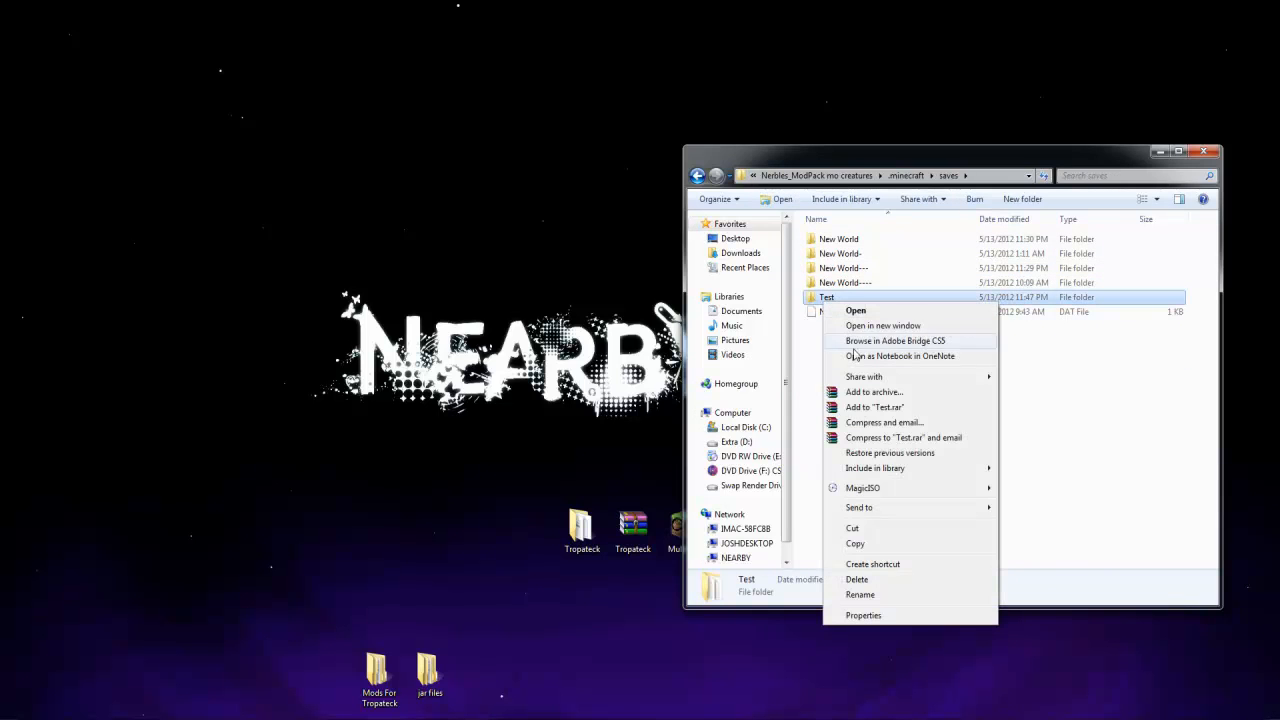
left_click(889, 545)
Paste the copied Test world into the TropaTeck instance's saves folder inside .minecraft
left_click(839, 177)
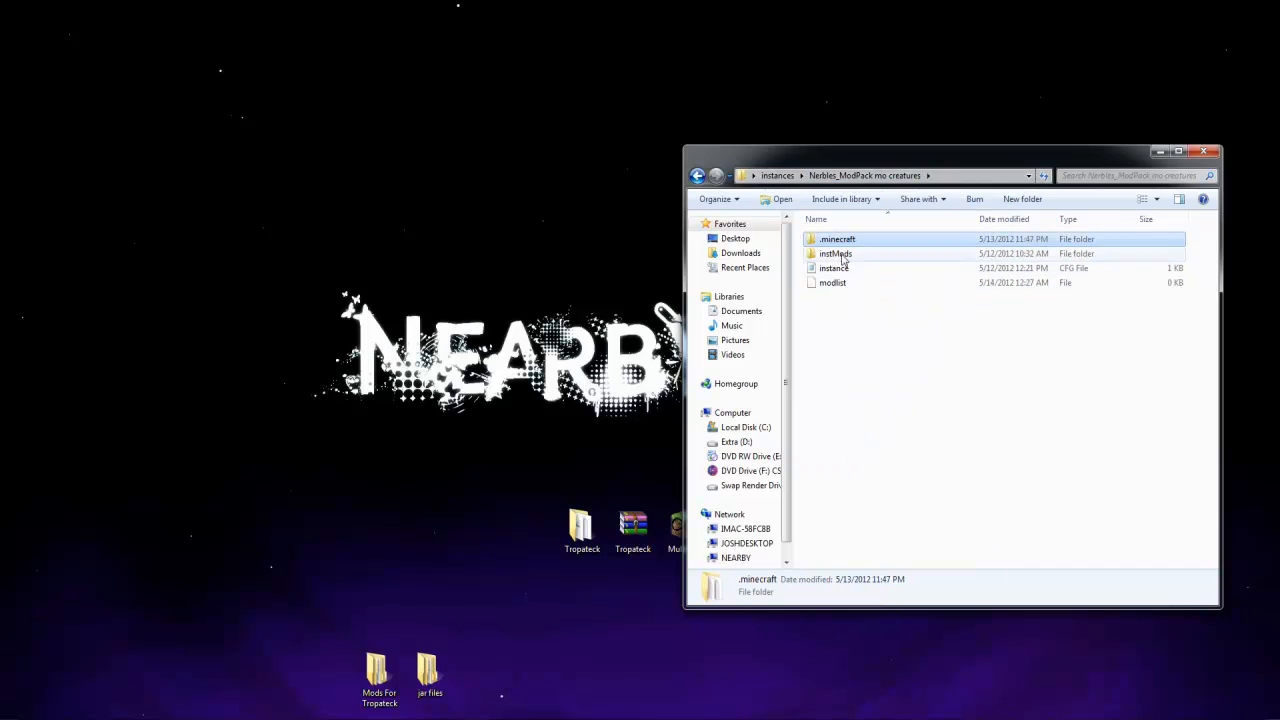
left_click(785, 176)
left_click(861, 430)
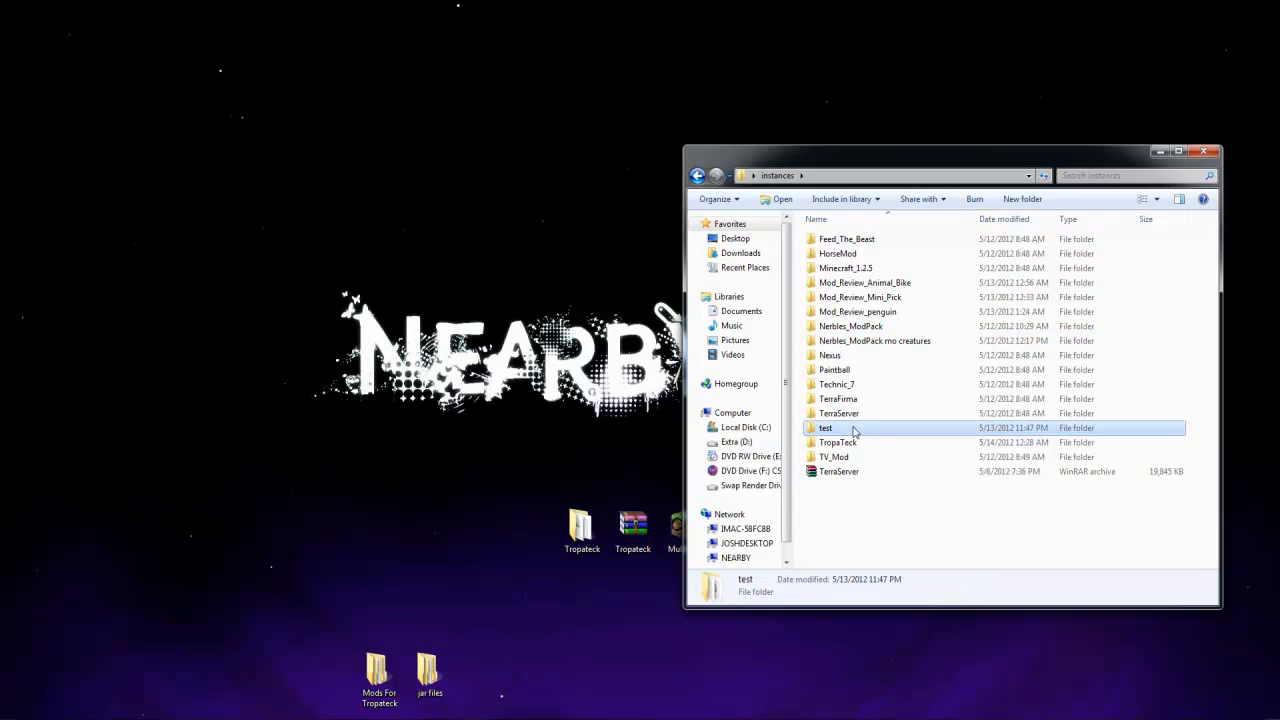
double_click(849, 444)
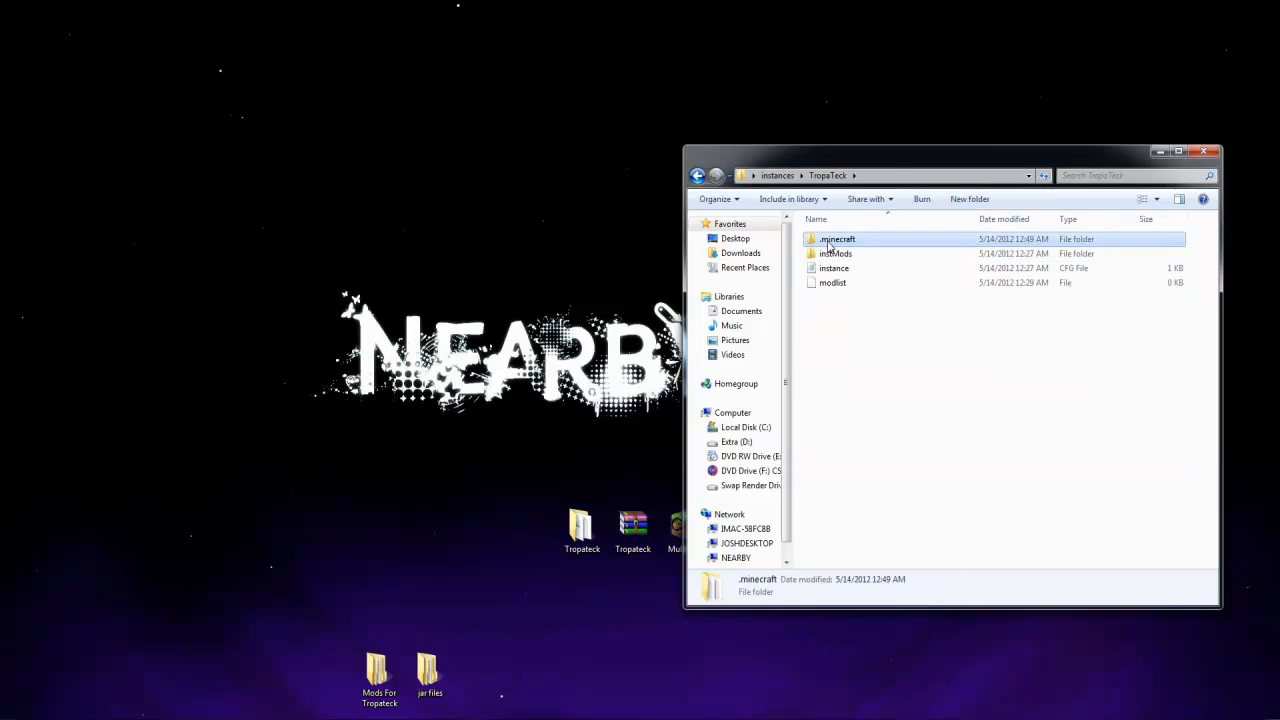
double_click(828, 242)
double_click(850, 355)
right_click(852, 373)
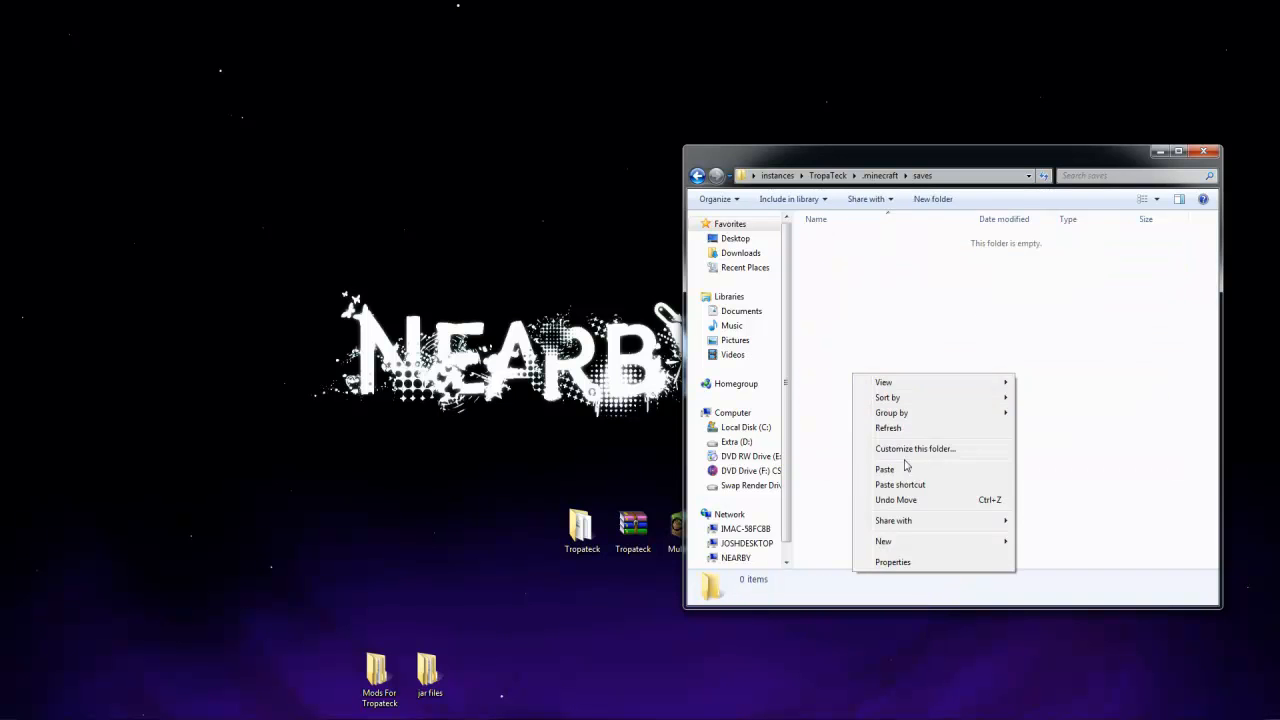
left_click(885, 469)
left_click(863, 414)
Switch to MultiMC and launch the TropaTeck instance, logging in with the remembered account details
left_click(640, 716)
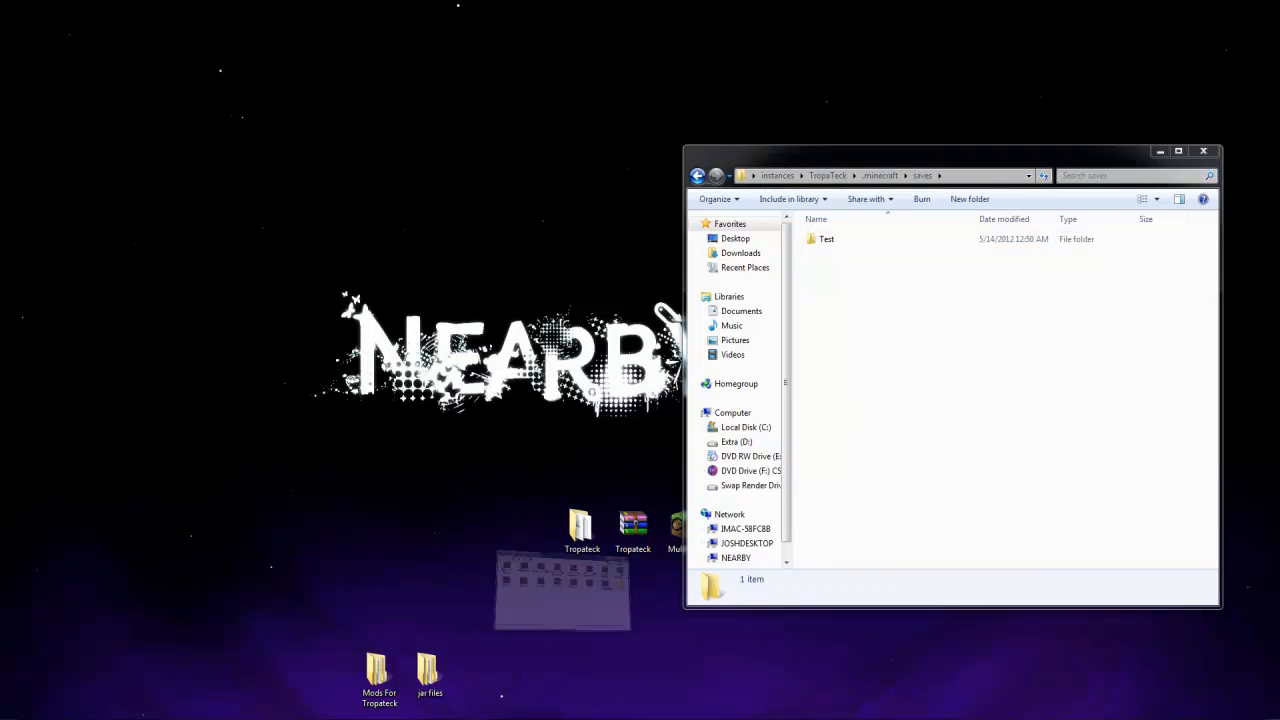
double_click(493, 232)
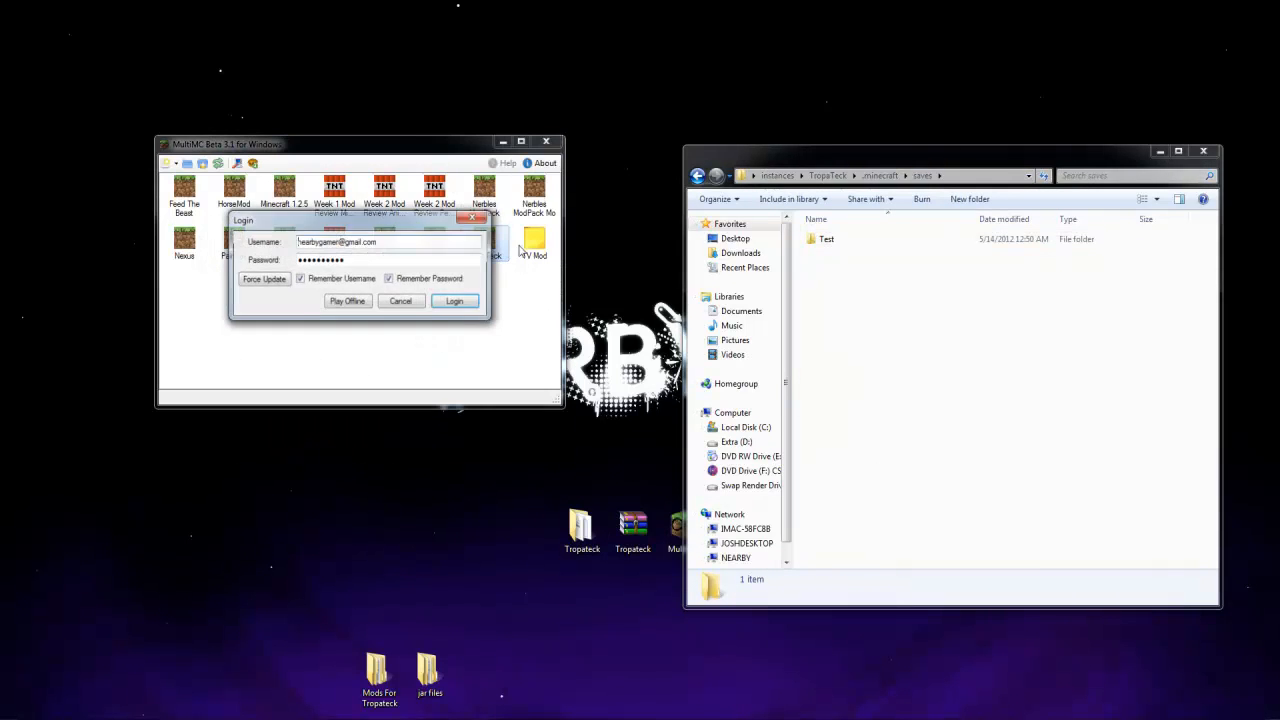
left_click(457, 304)
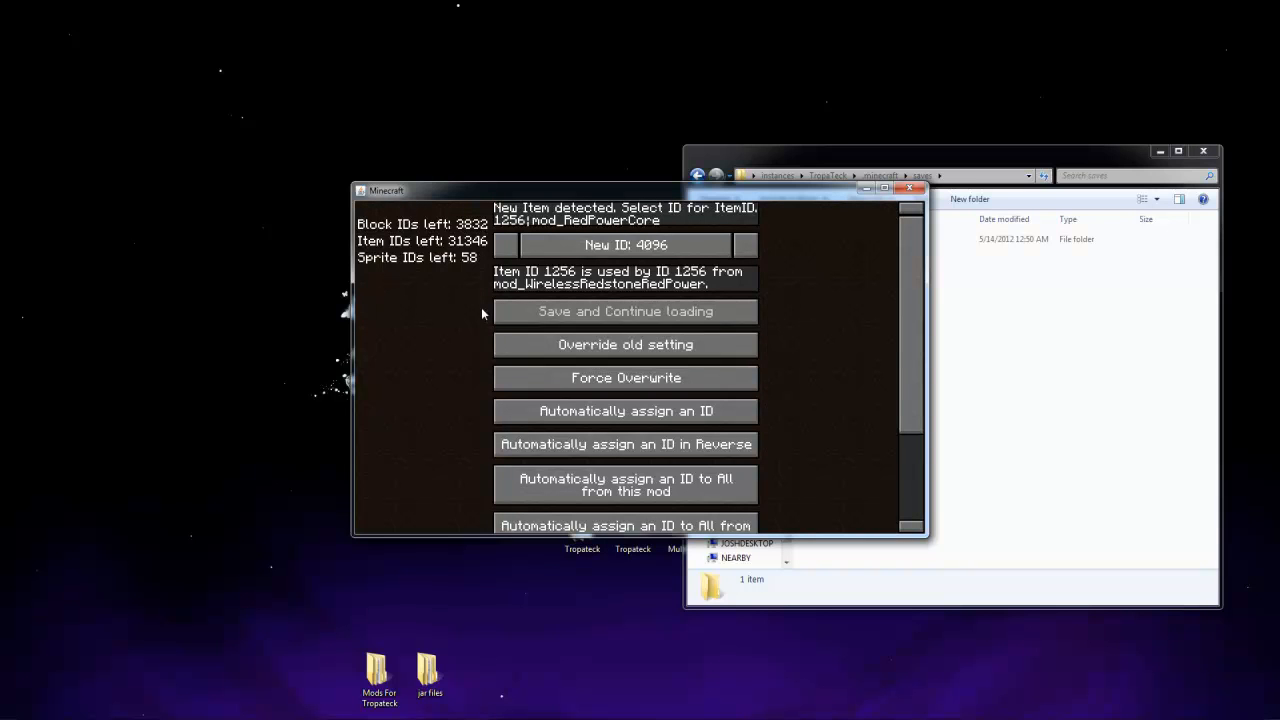
Review the ID assignment options for mod_RedPowerCore's item ID 1256 conflict, and quit Minecraft past the ID Resolver notice
scroll(800, 310, "down", 2)
scroll(797, 317, "up", 2)
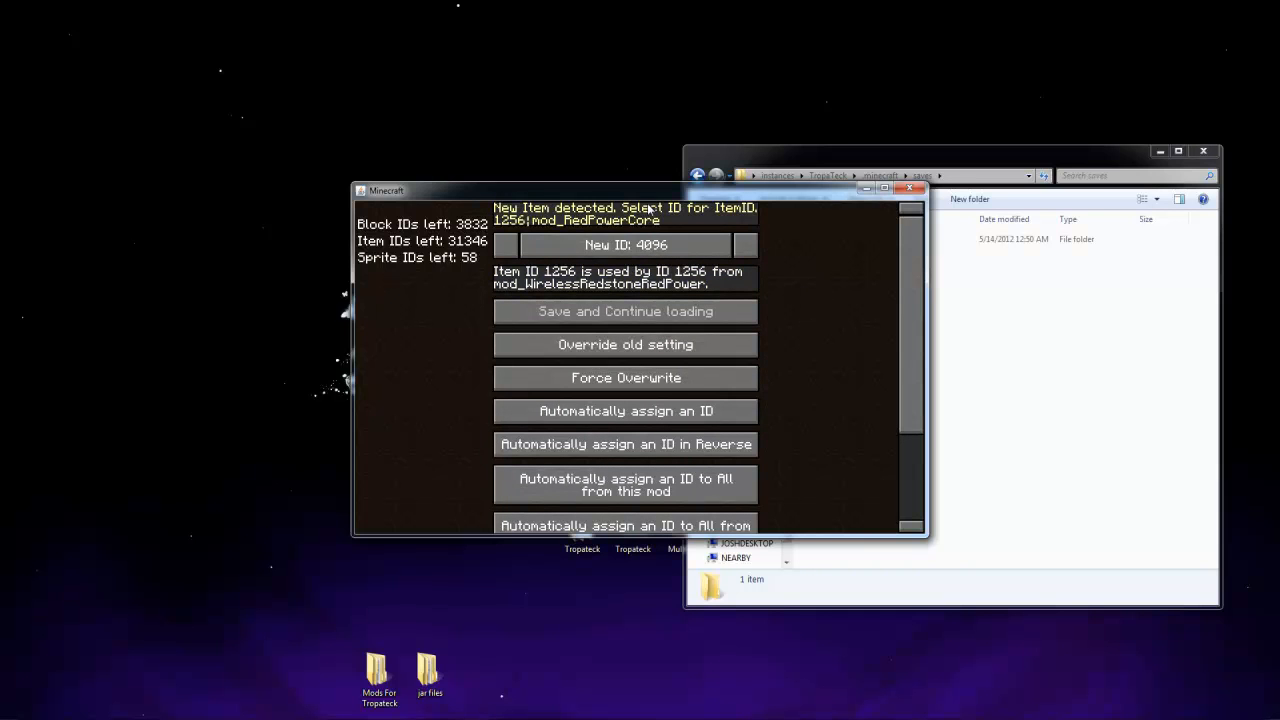
left_click_drag(645, 191, 506, 223)
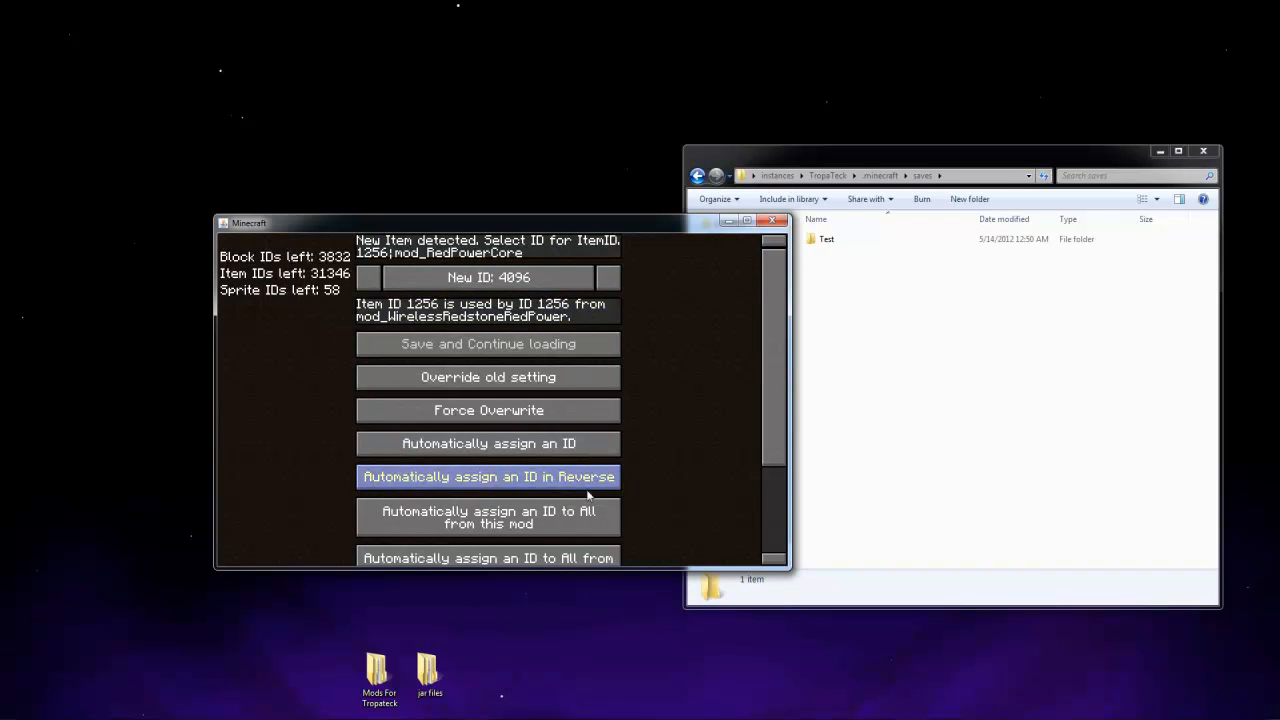
left_click(772, 221)
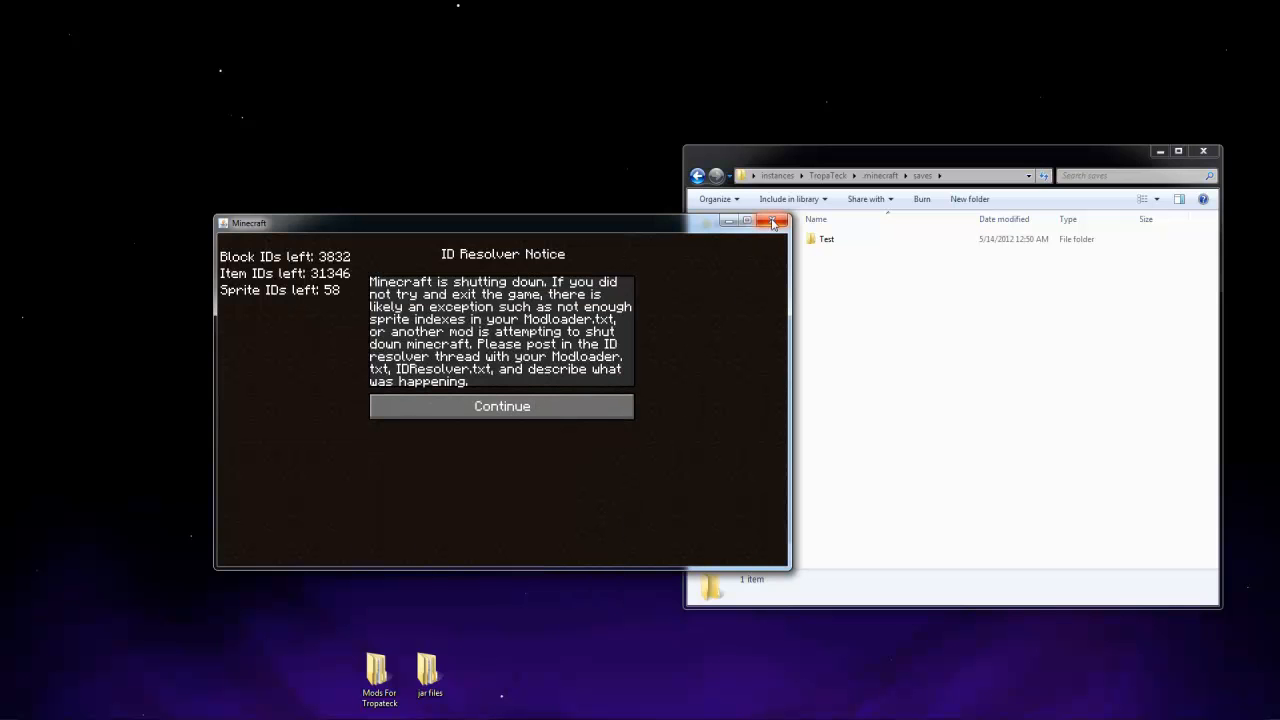
left_click(574, 406)
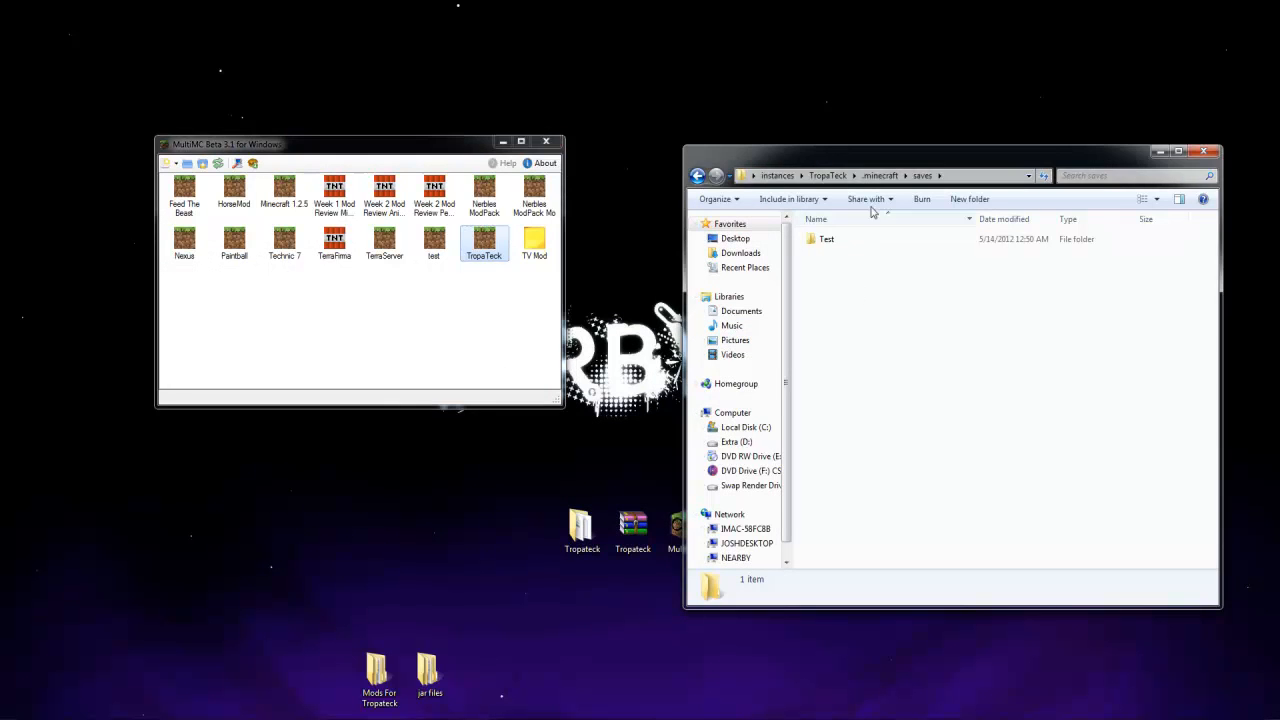
Delete the buildcraft and config folders from the TropaTeck instance's .minecraft folder after checking the config contents
left_click(880, 175)
left_click(828, 175)
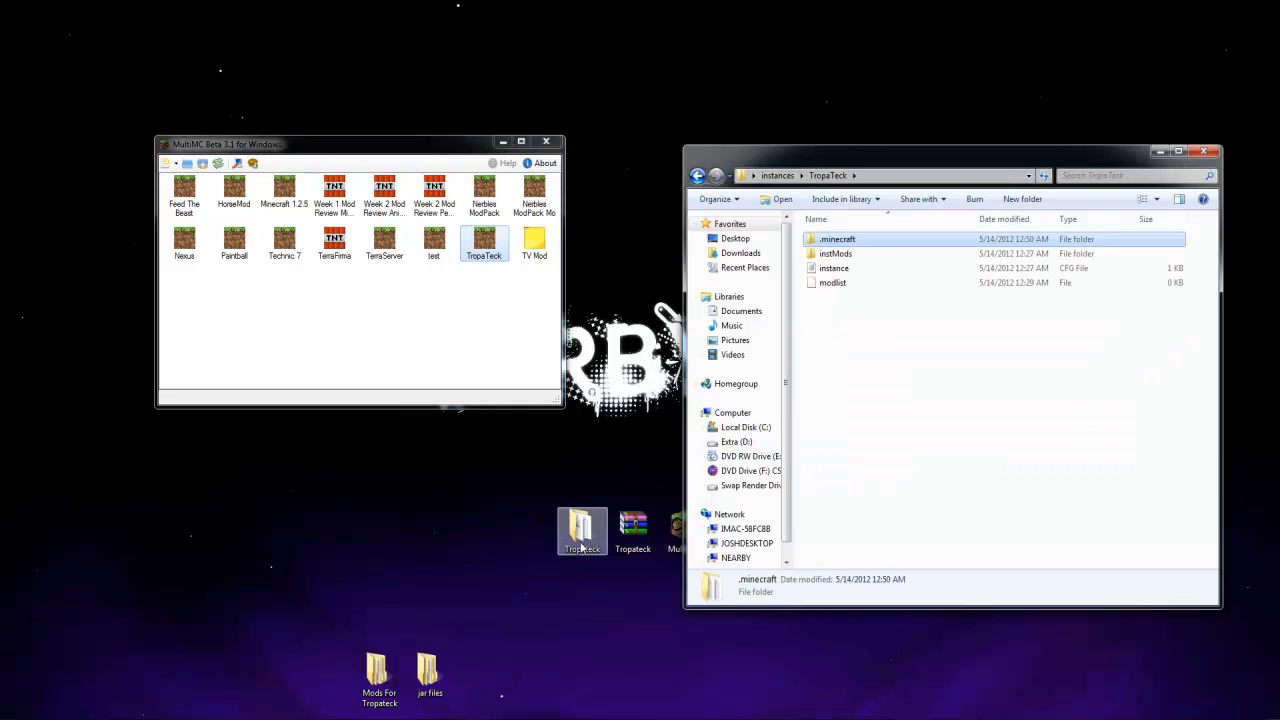
left_click(777, 175)
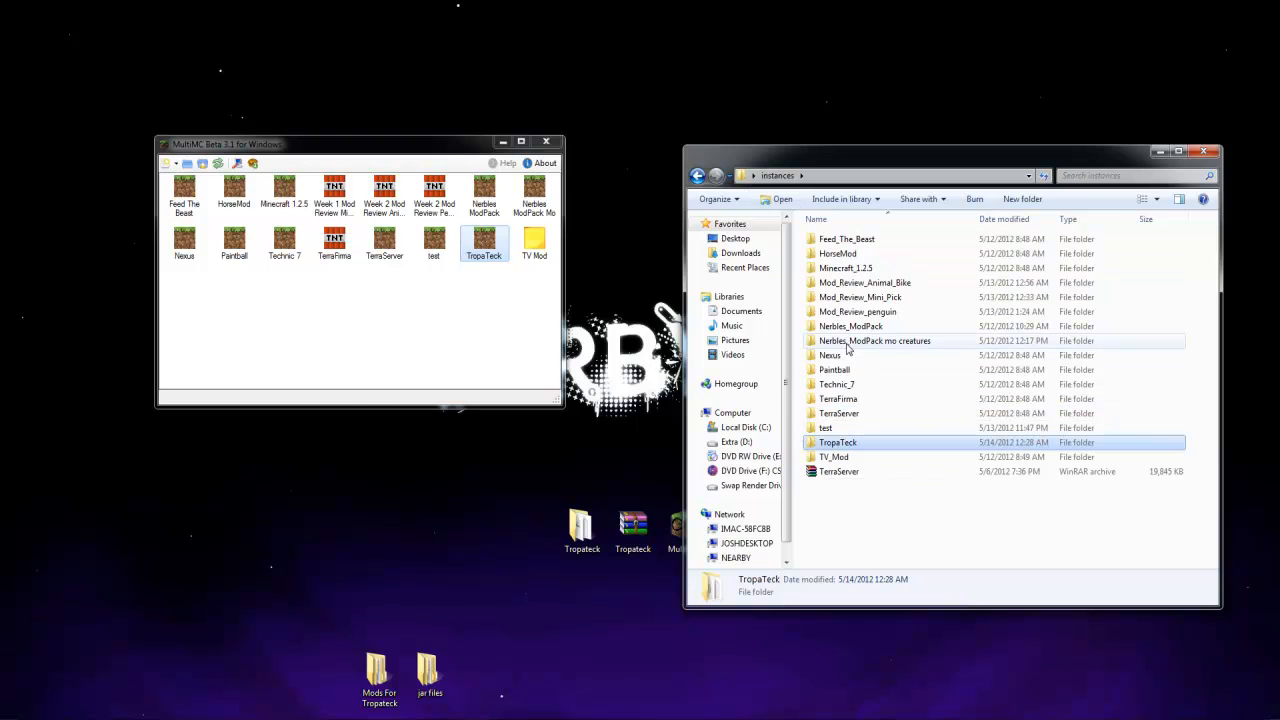
double_click(835, 449)
double_click(843, 243)
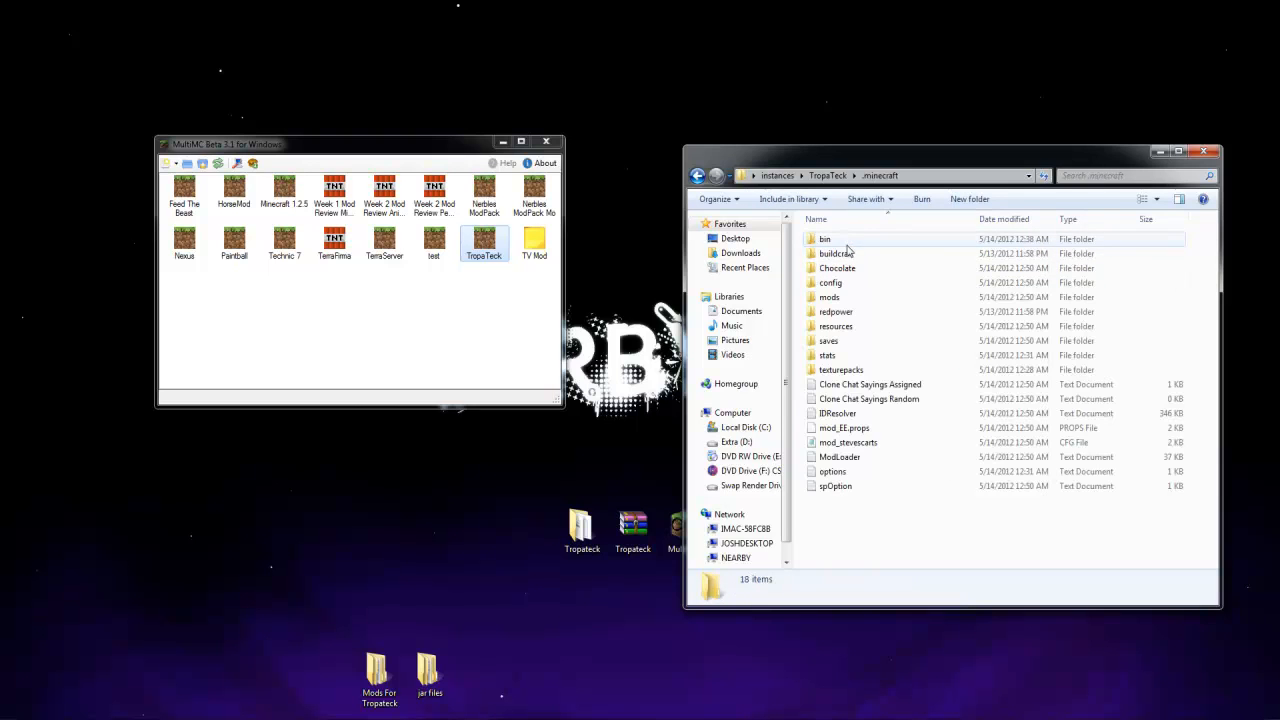
left_click(846, 253)
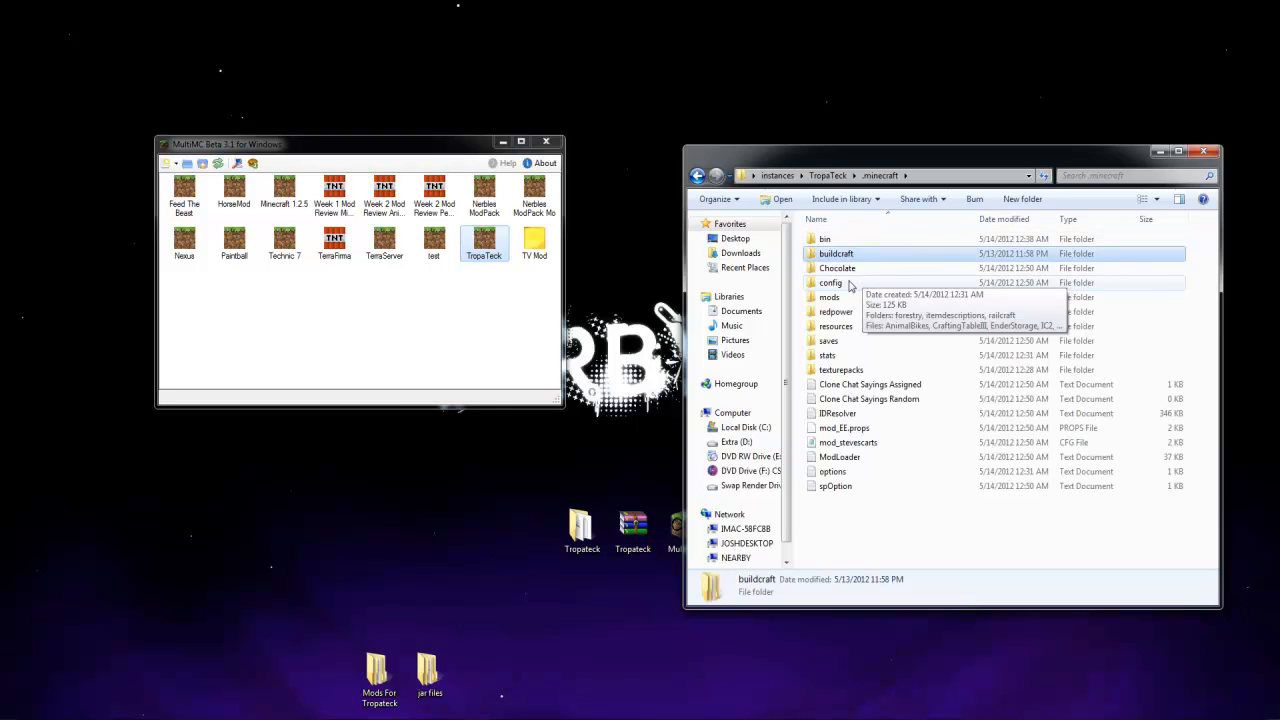
double_click(849, 284)
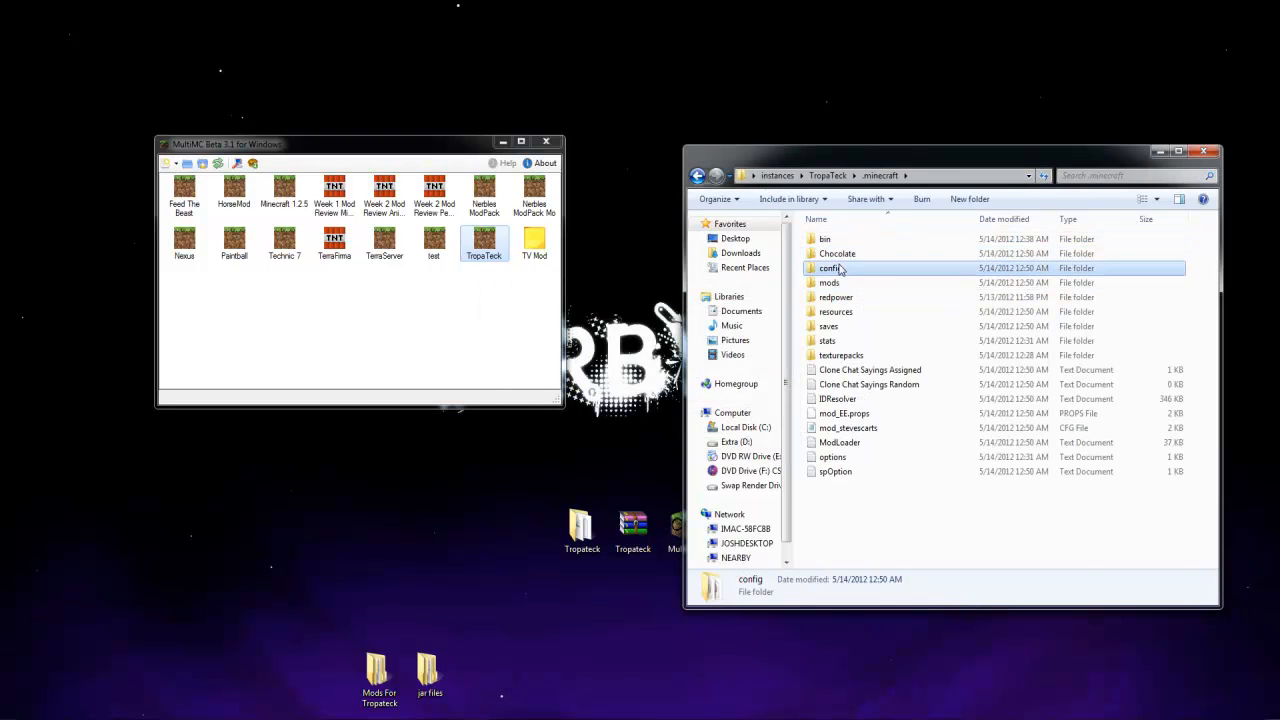
left_click(700, 177)
key("Delete")
key("Return")
Delete the redpower folder from the instance's .minecraft folder and open the desktop's Tropateck folder
left_click(841, 286)
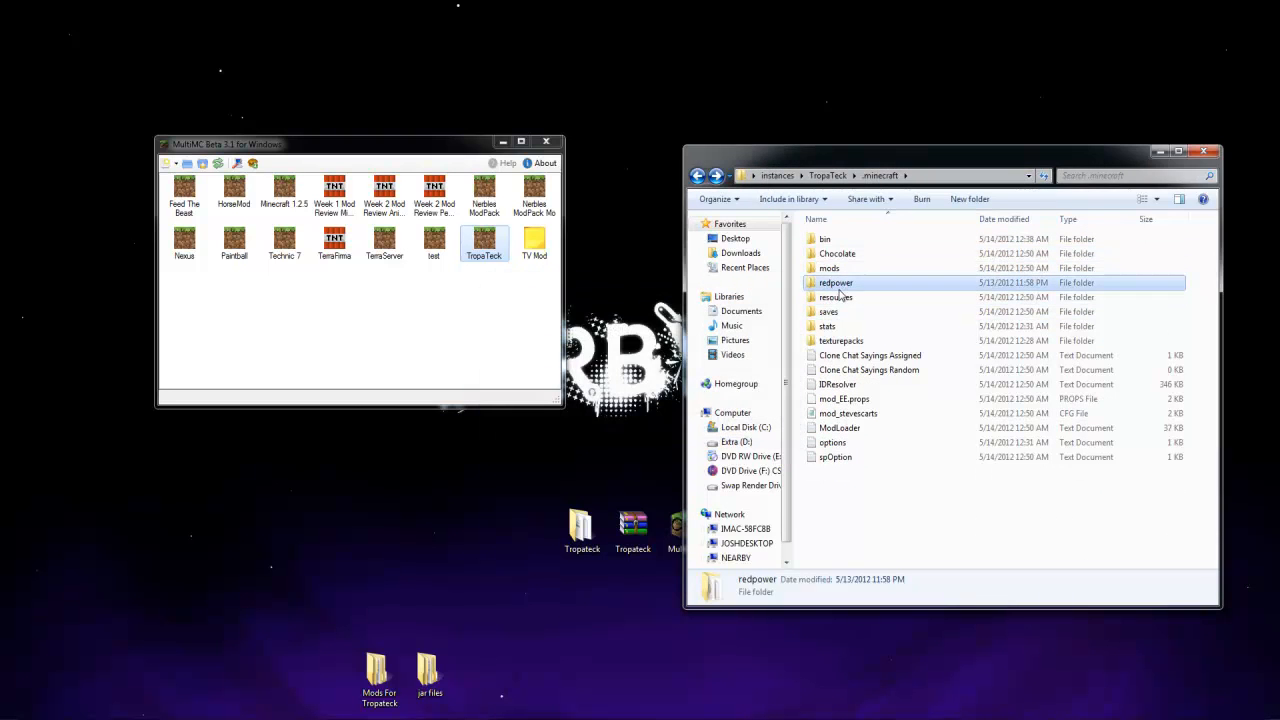
double_click(842, 285)
left_click(698, 176)
key("Delete")
key("Return")
double_click(585, 535)
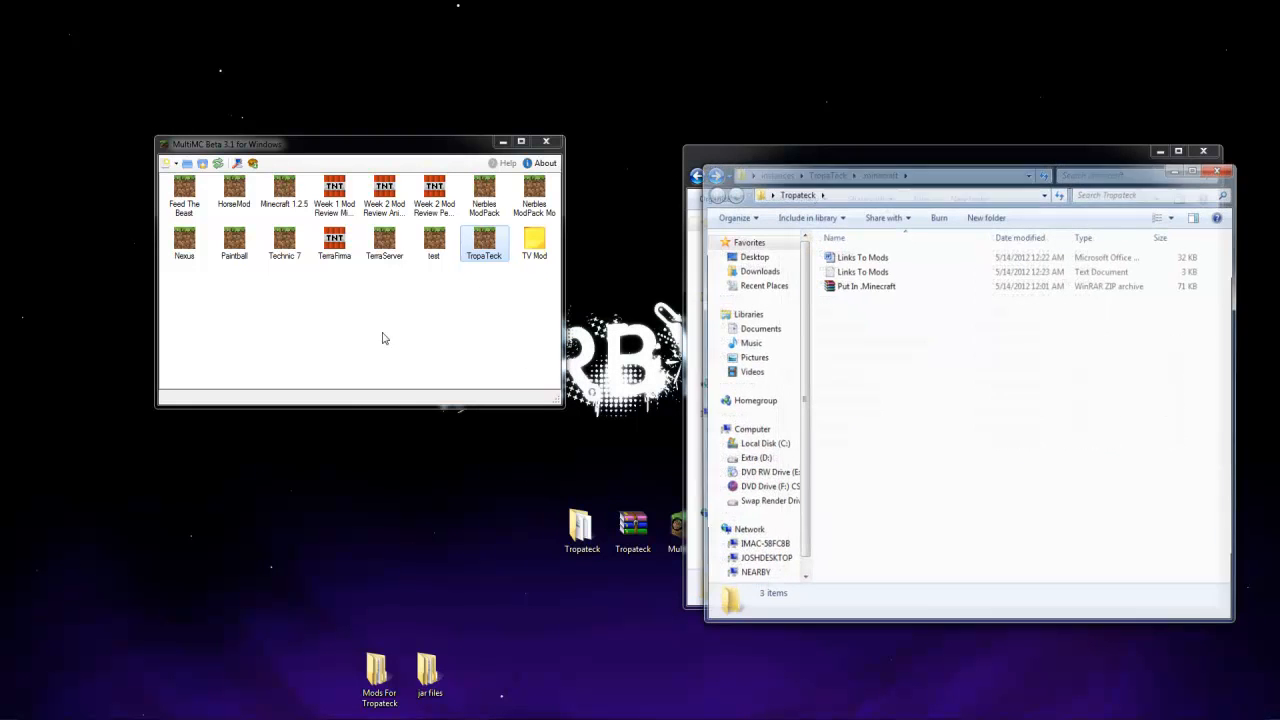
Copy the buildcraft, config and redpower folders from Put In .Minecraft.zip into the TropaTeck instance's .minecraft folder
left_click(868, 287)
double_click(868, 287)
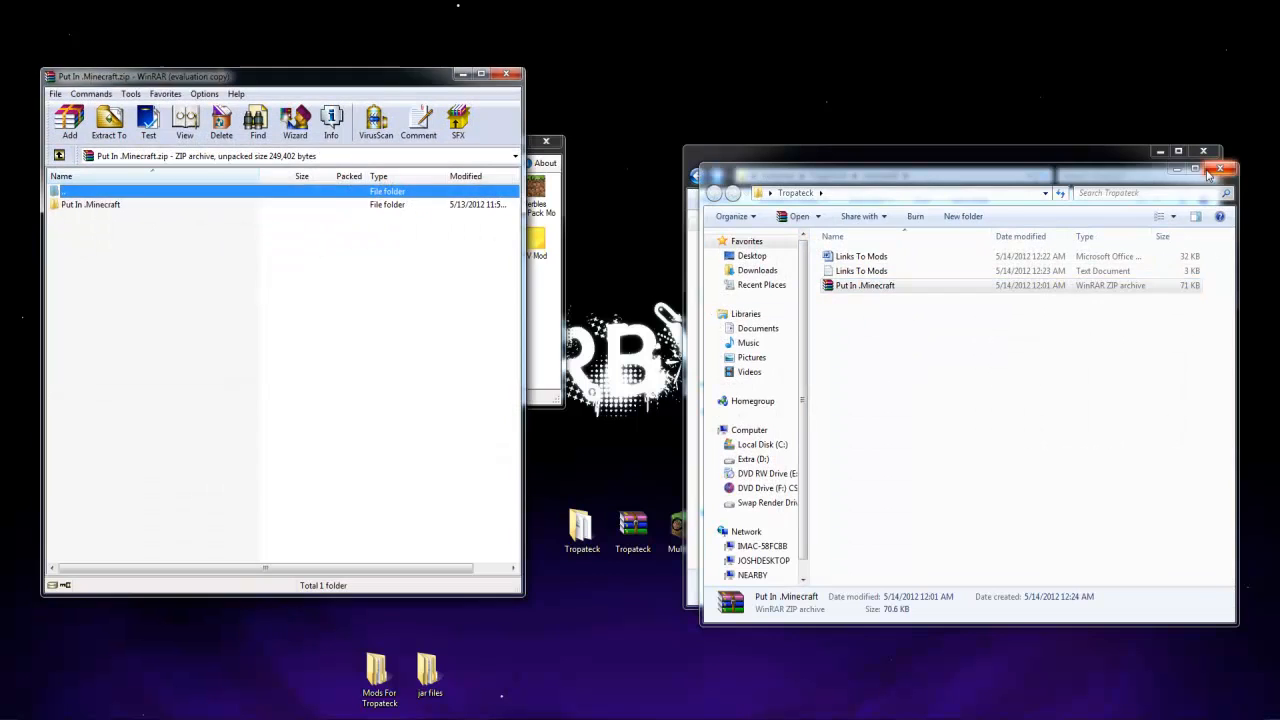
double_click(90, 205)
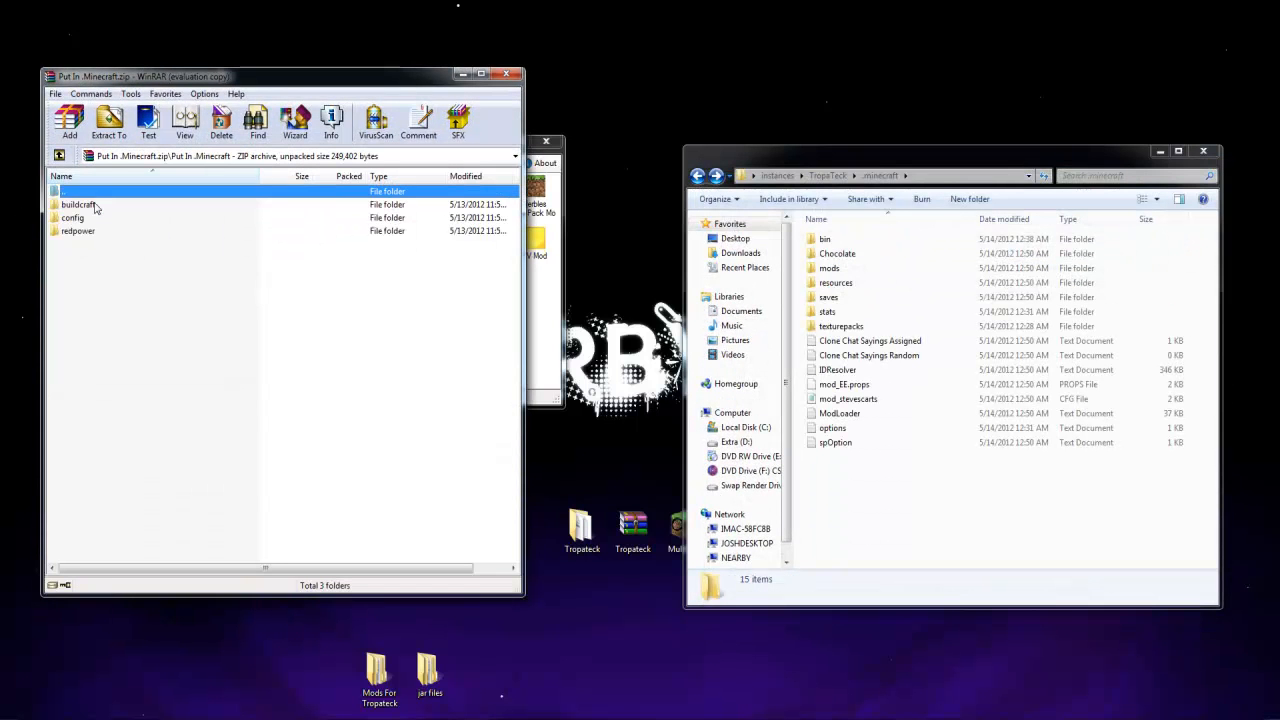
left_click_drag(78, 277, 83, 210)
left_click_drag(85, 214, 127, 229)
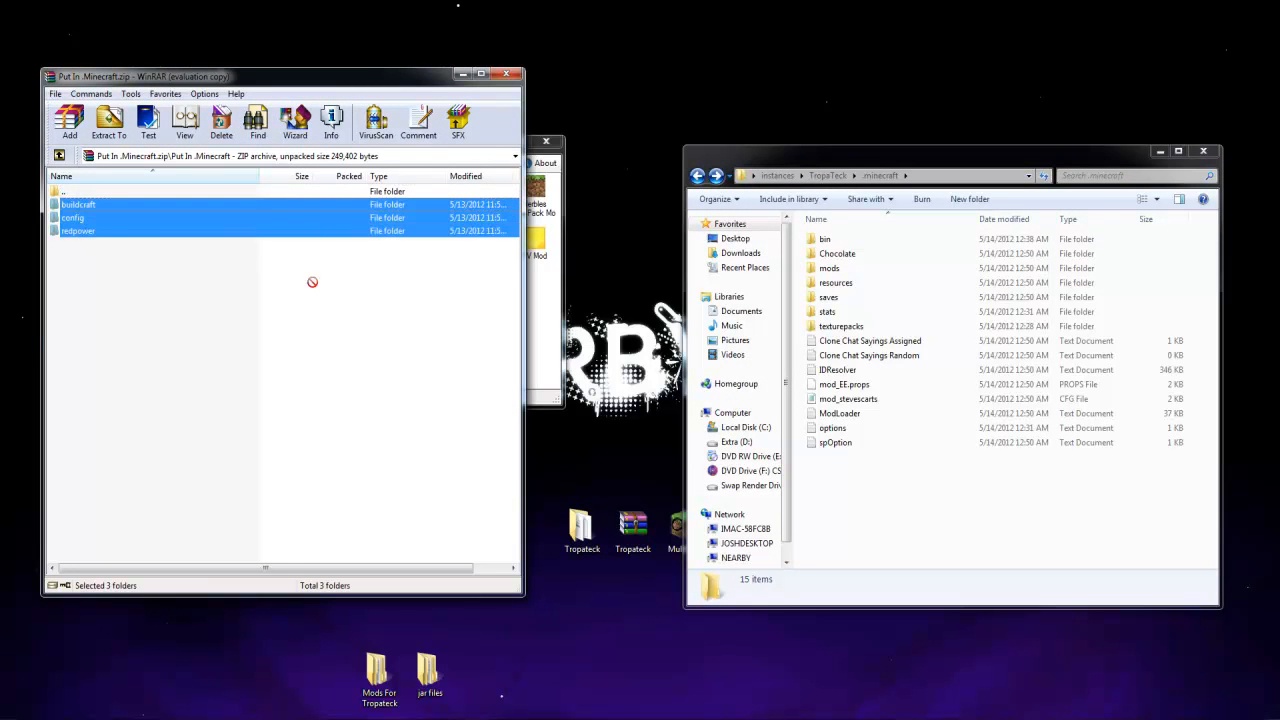
left_click_drag(889, 510, 889, 506)
Return to MultiMC and launch the TropaTeck instance with the remembered login details
left_click(548, 323)
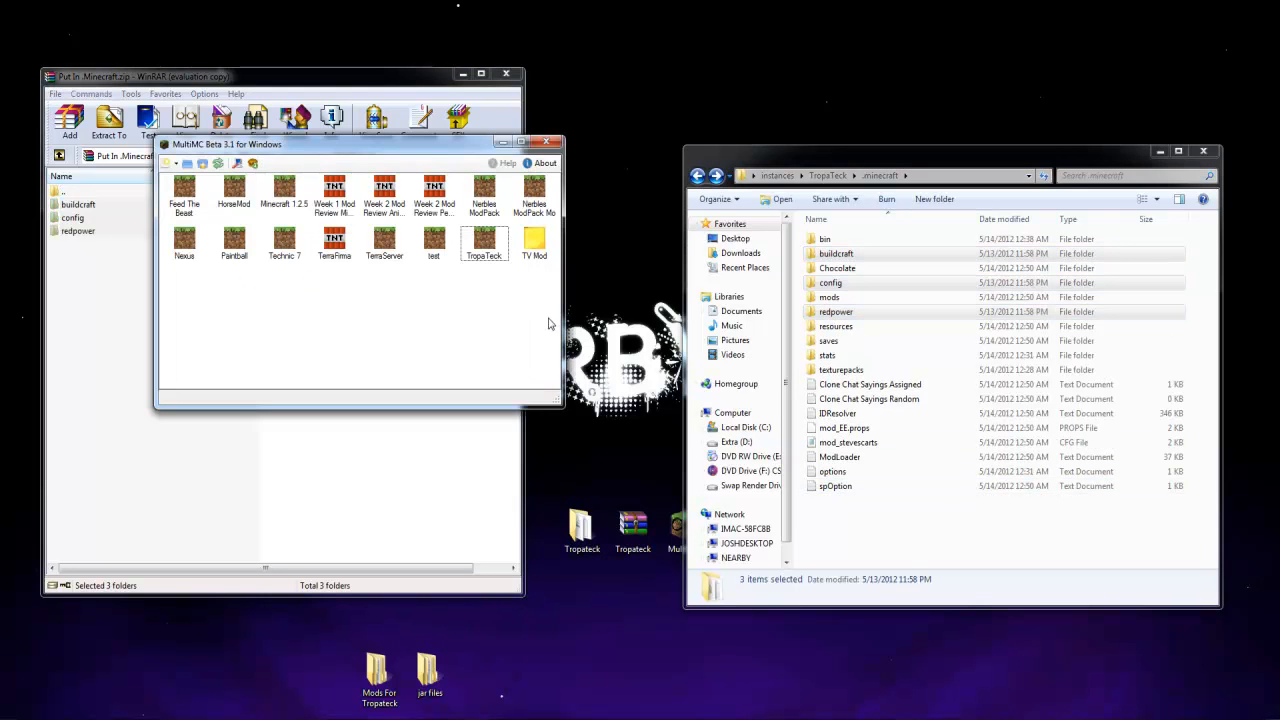
double_click(484, 246)
left_click(457, 305)
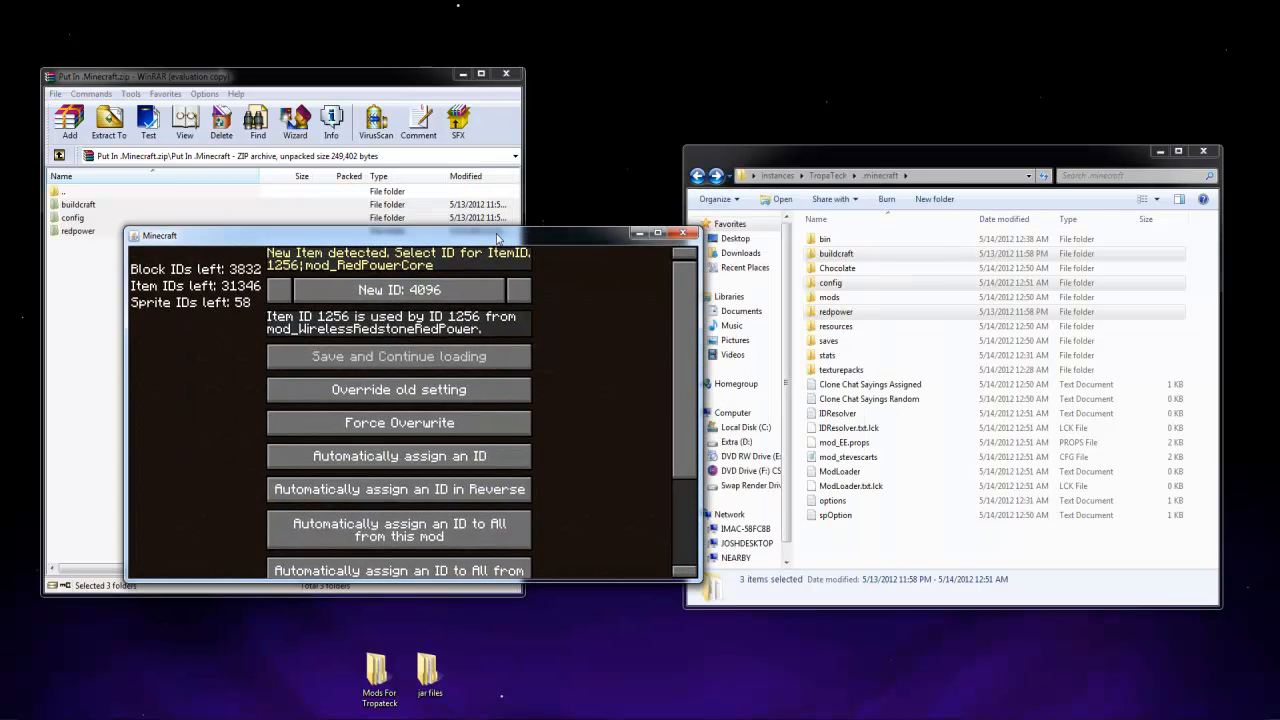
Check the instance's IDResolver file, and automatically assign IDs to all items from mod_RedPowerCore and mod_RedPowerLogic
double_click(838, 327)
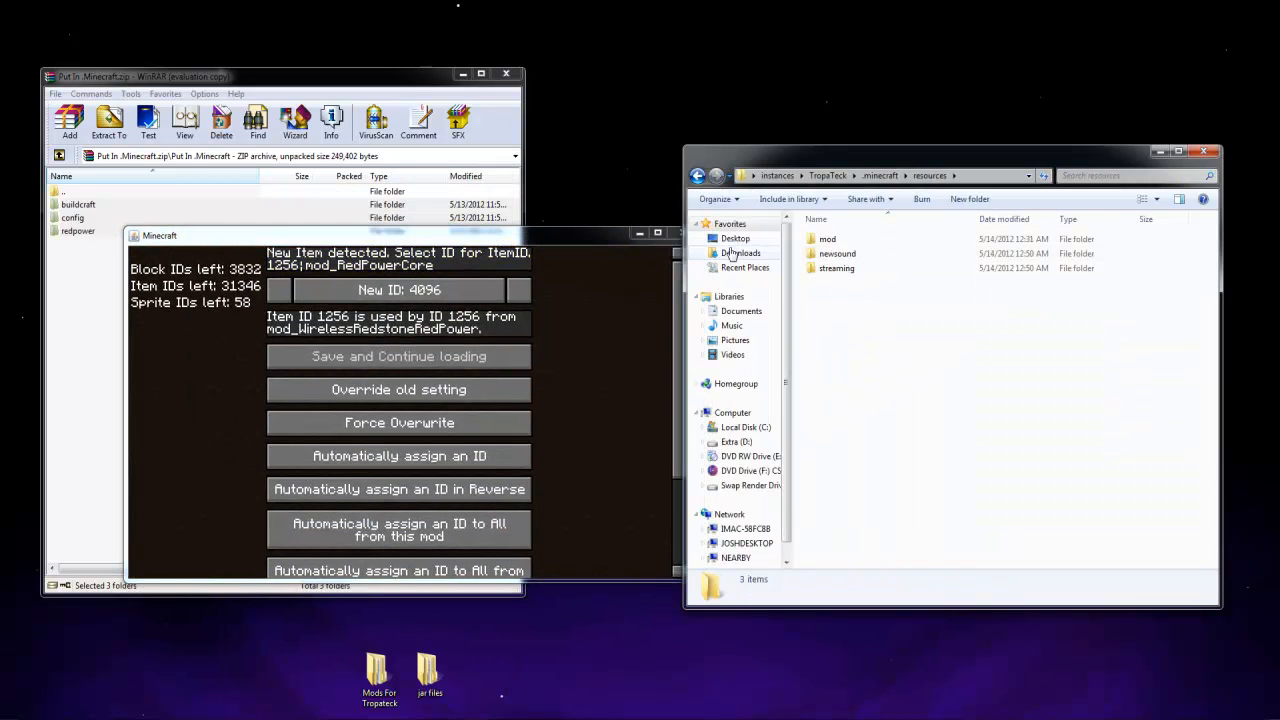
left_click(697, 176)
left_click(866, 414)
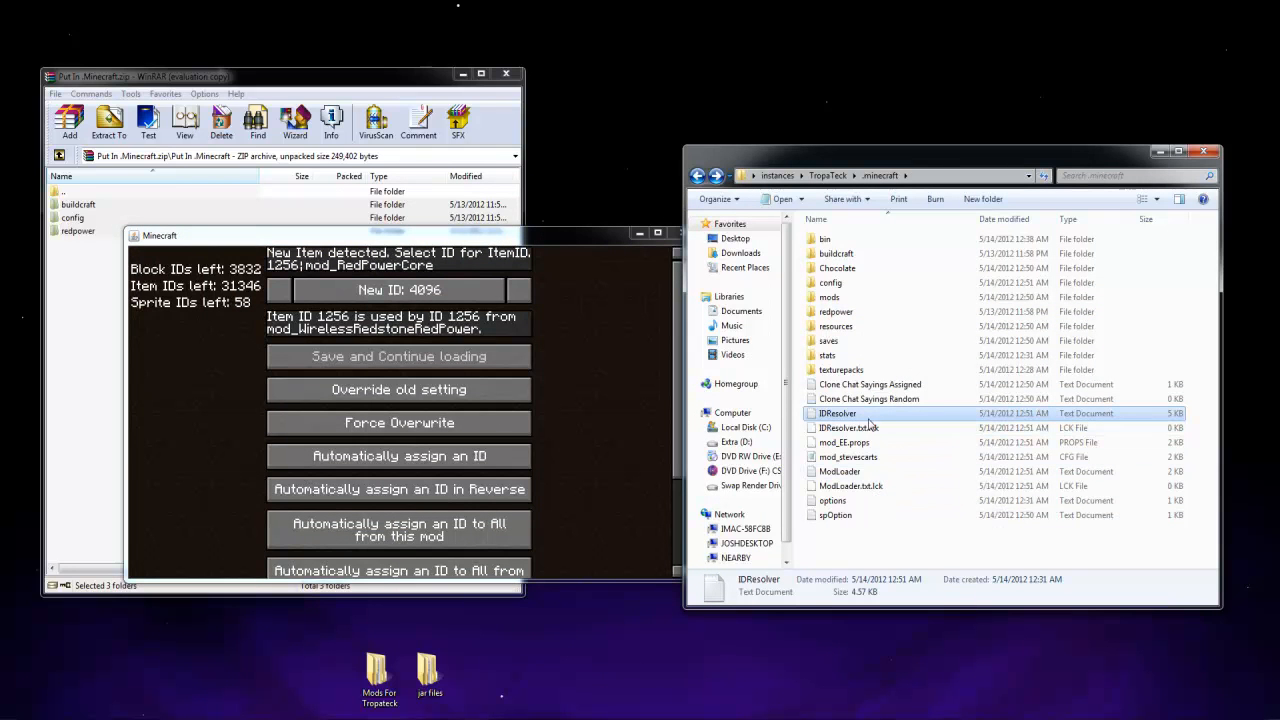
left_click(590, 505)
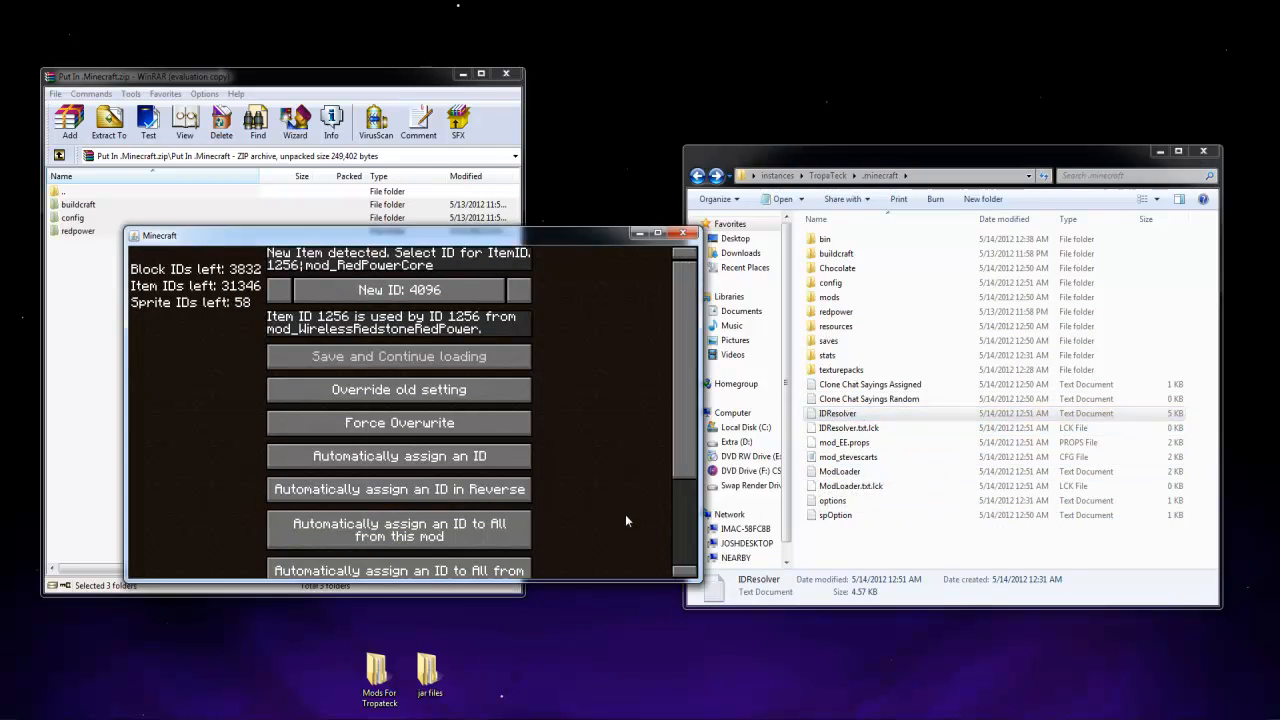
scroll(480, 466, "down", 2)
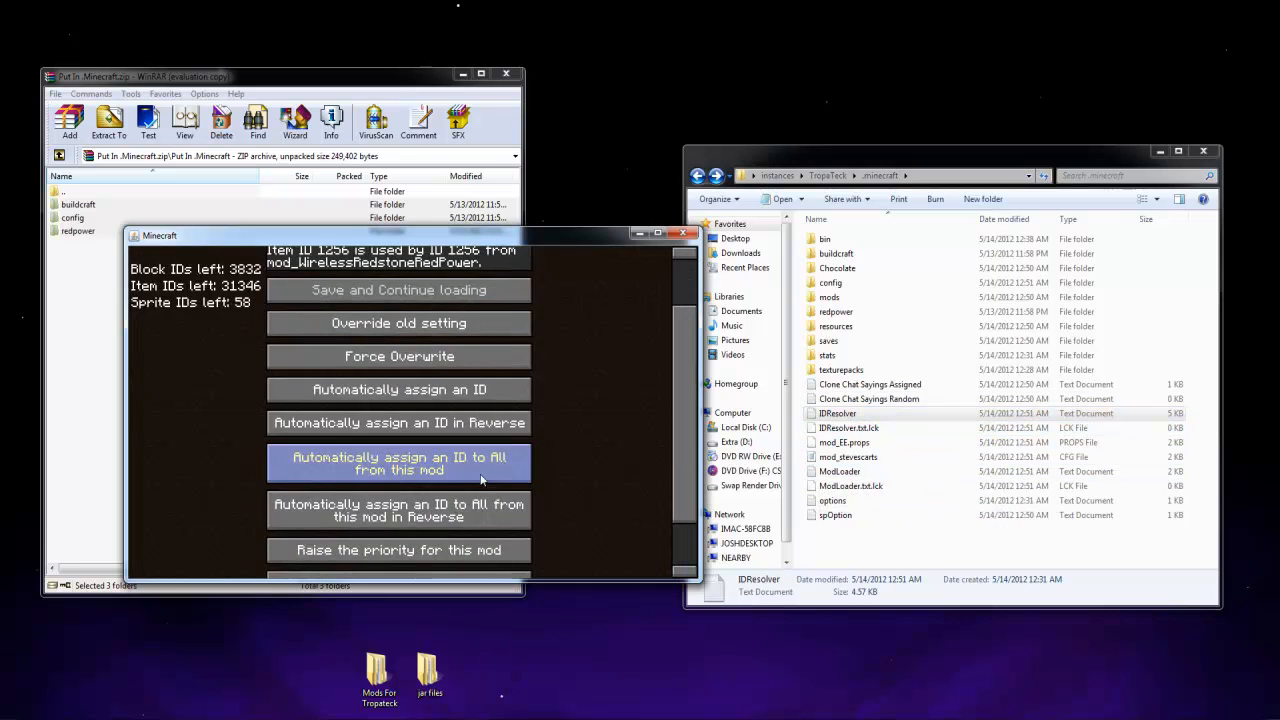
left_click(425, 472)
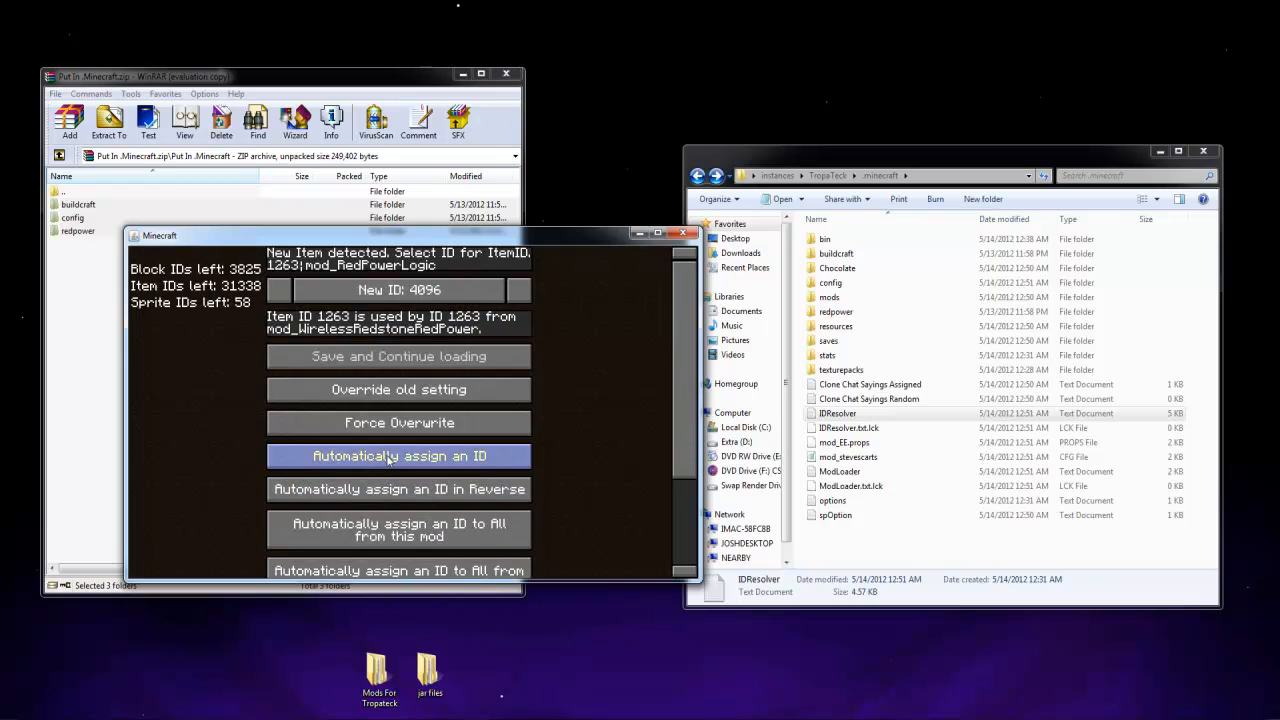
left_click(405, 537)
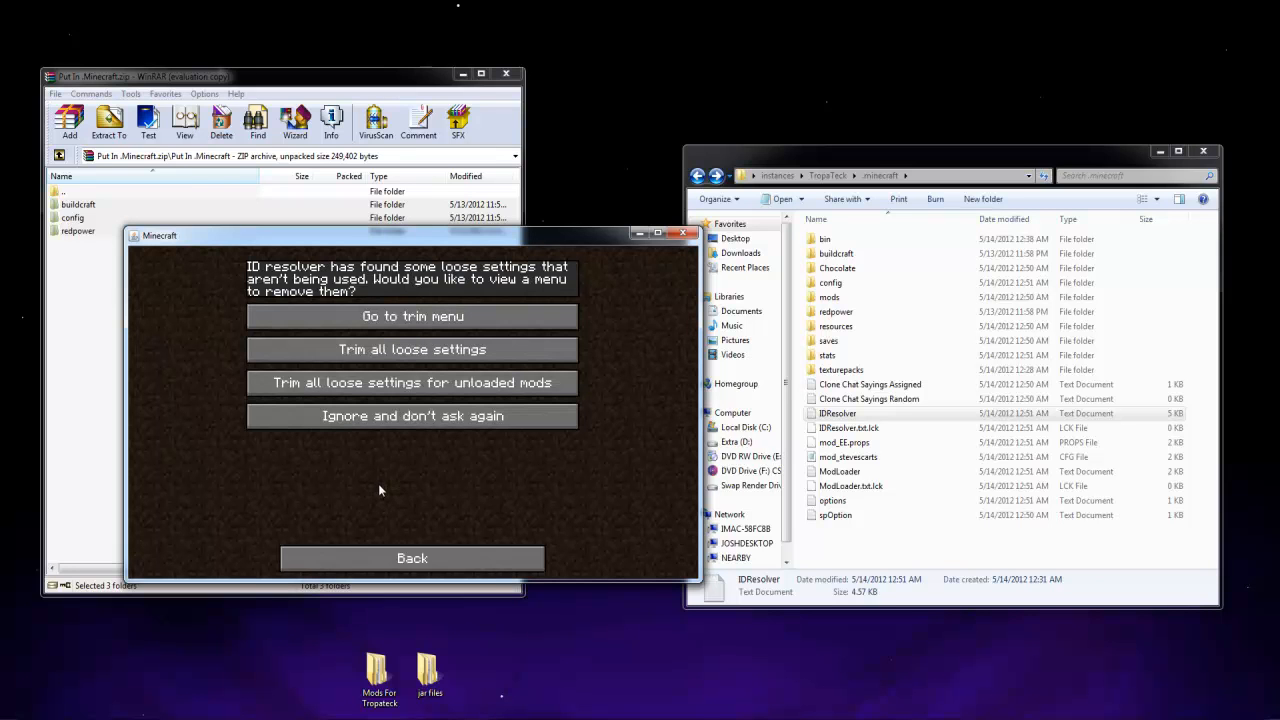
Trim all loose ID Resolver settings and load the singleplayer world Test
left_click(411, 355)
left_click(416, 413)
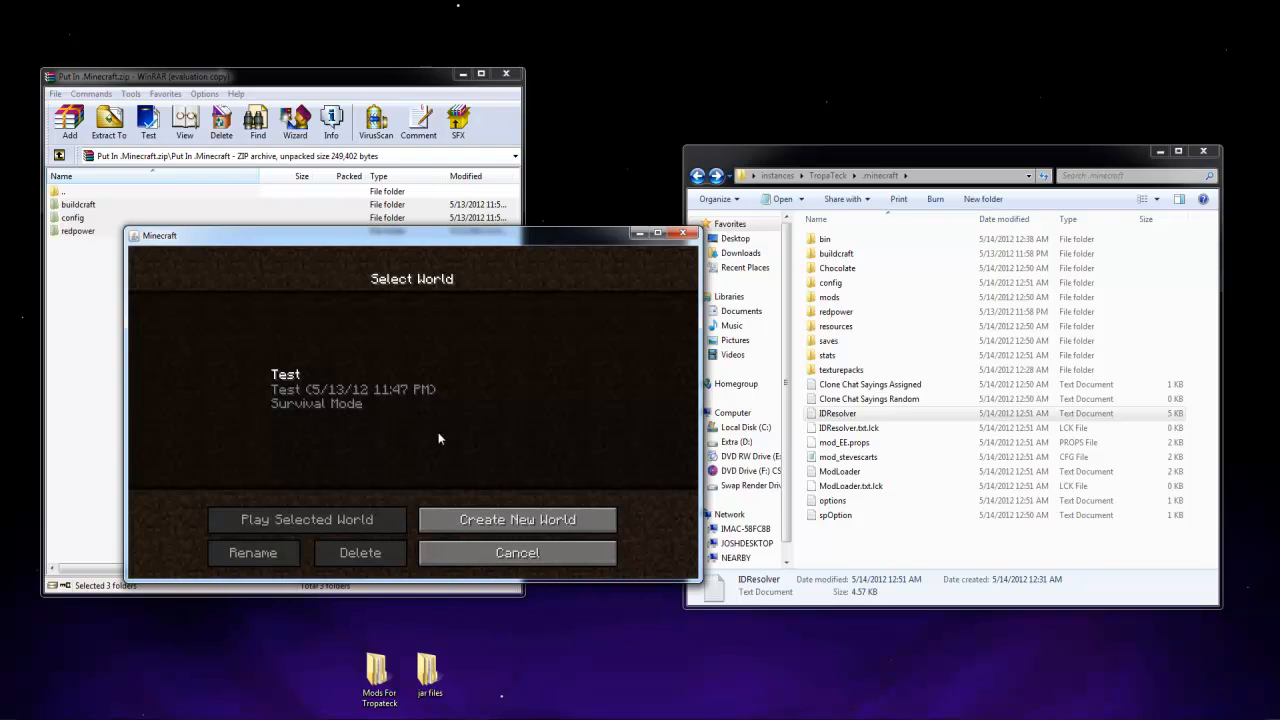
double_click(388, 408)
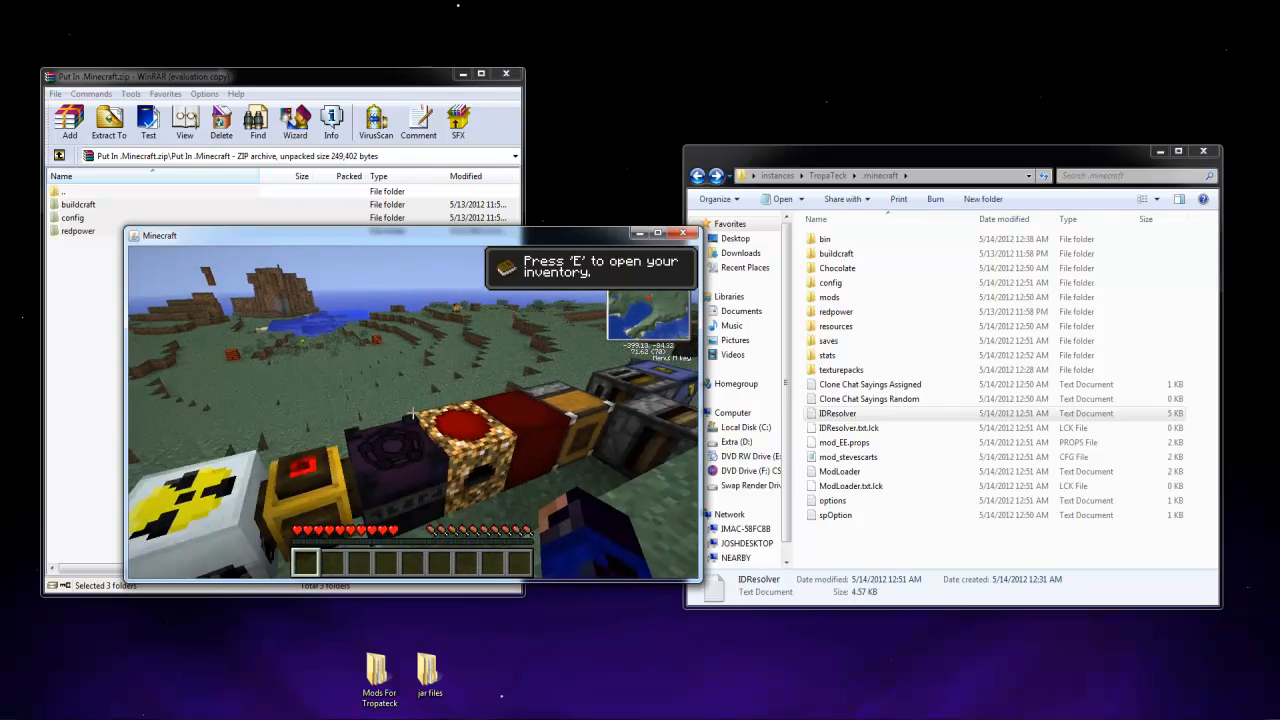
Walk around the row of modded machines to inspect them, and quit the world and close Minecraft
key("s")
key("d")
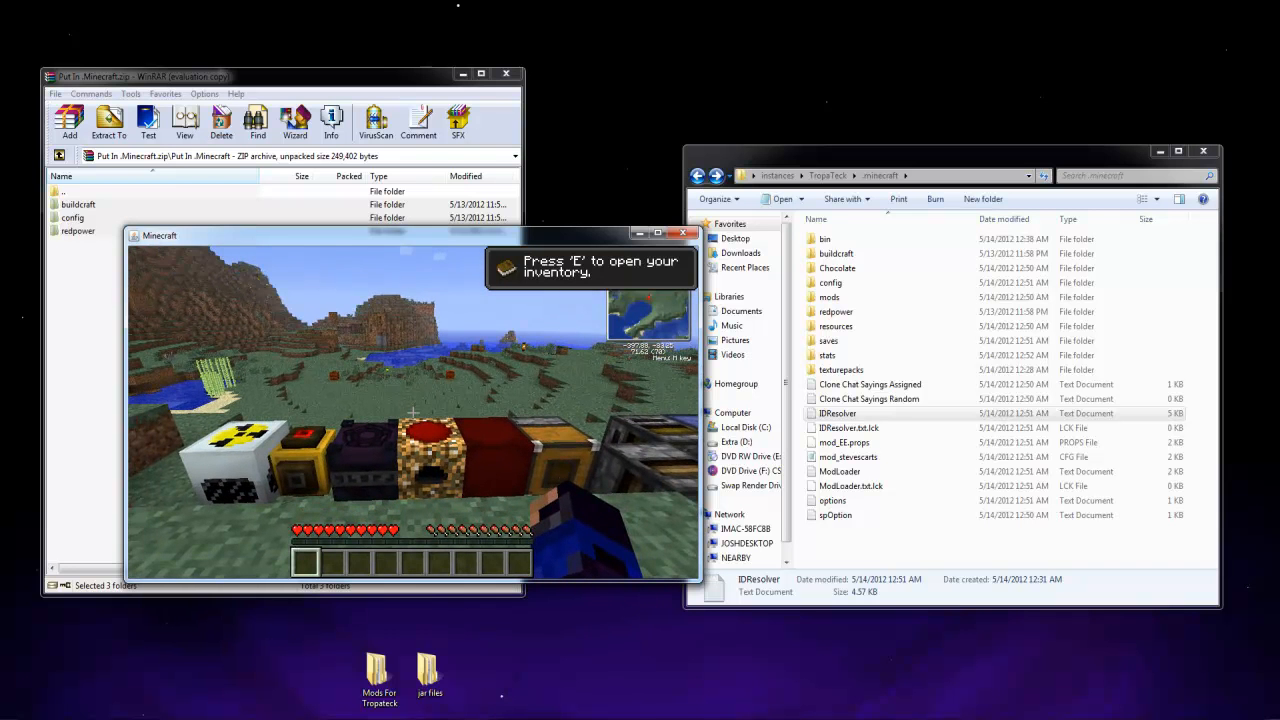
key("w")
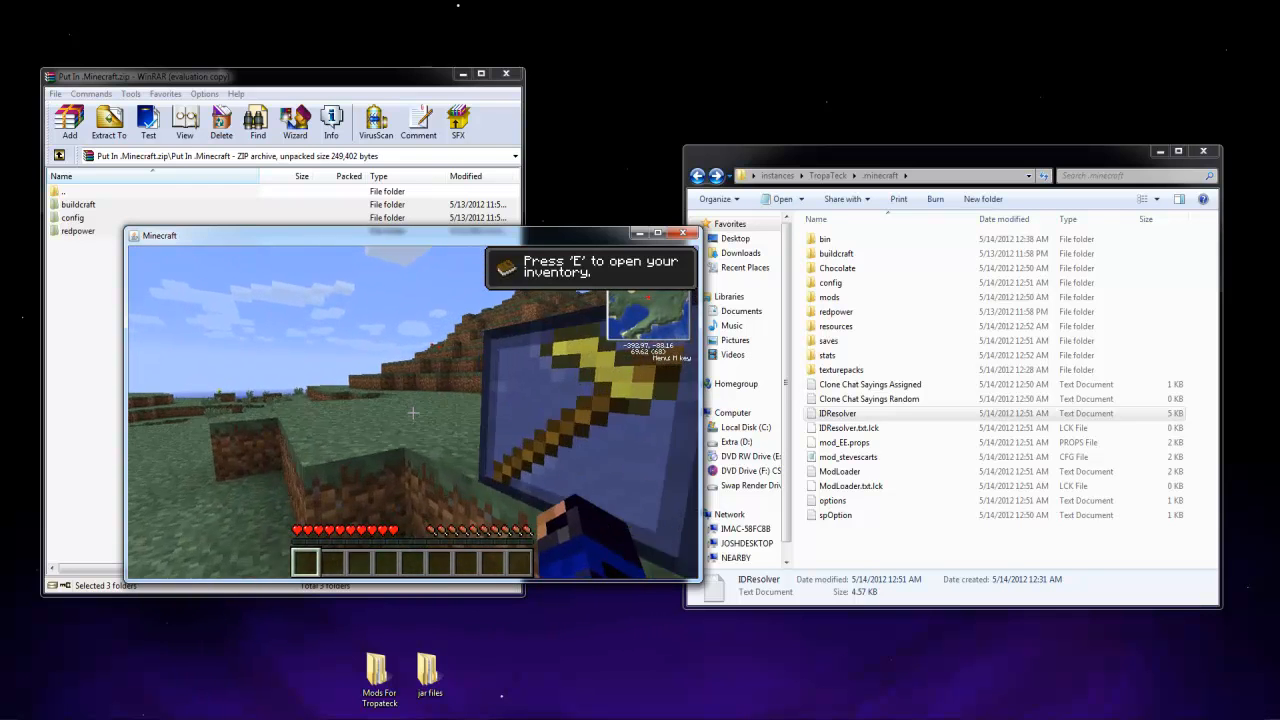
key("Escape")
left_click(384, 476)
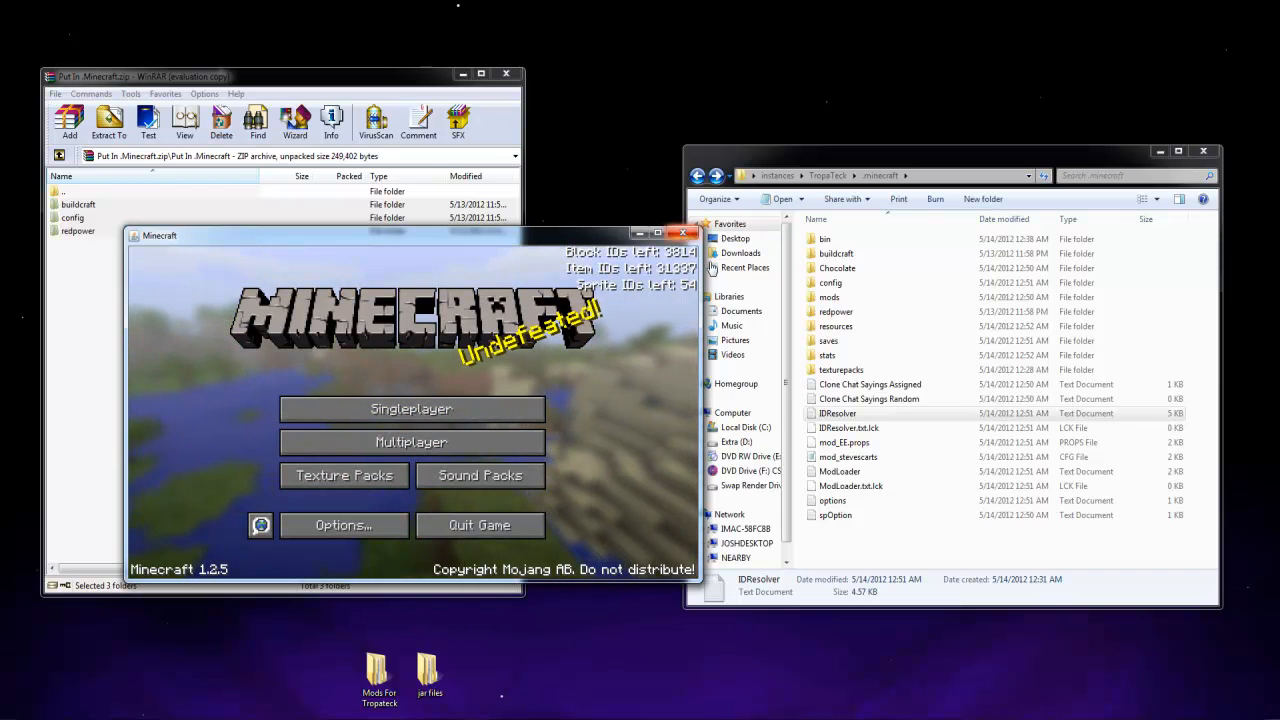
left_click(683, 234)
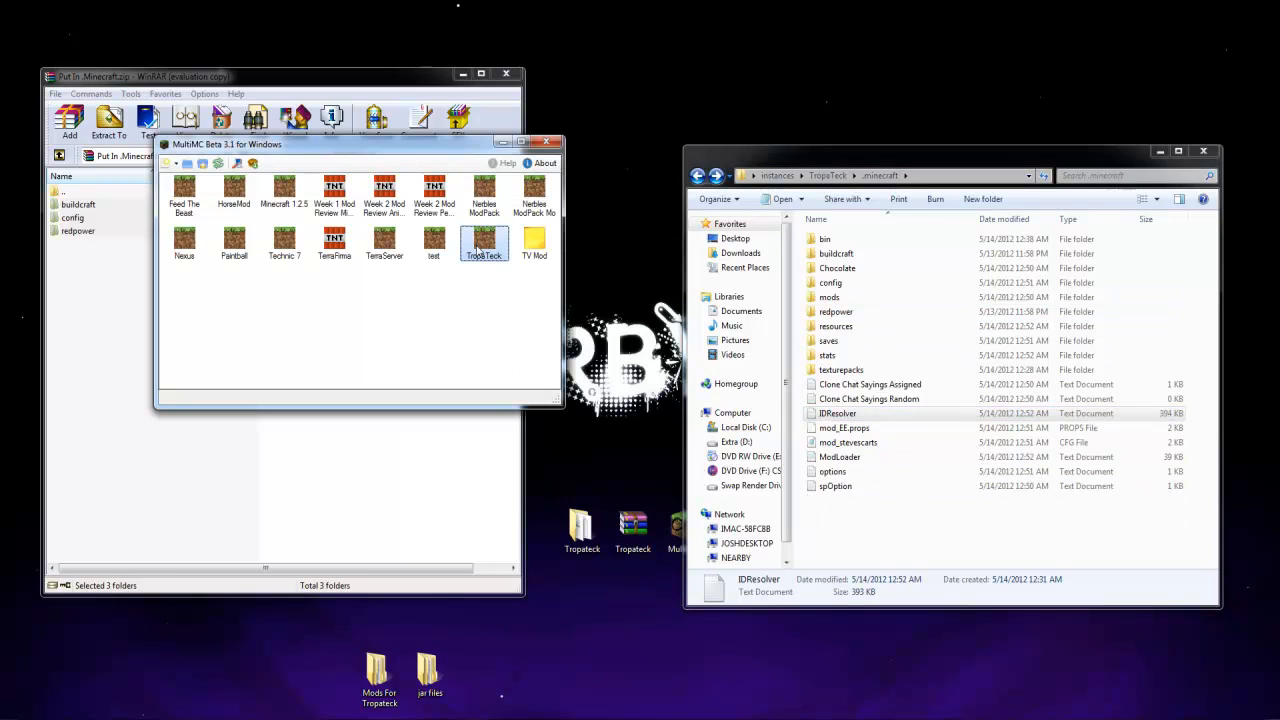
Launch the Nerbles ModPack Mo instance with the remembered login and load its top-listed singleplayer world
double_click(535, 197)
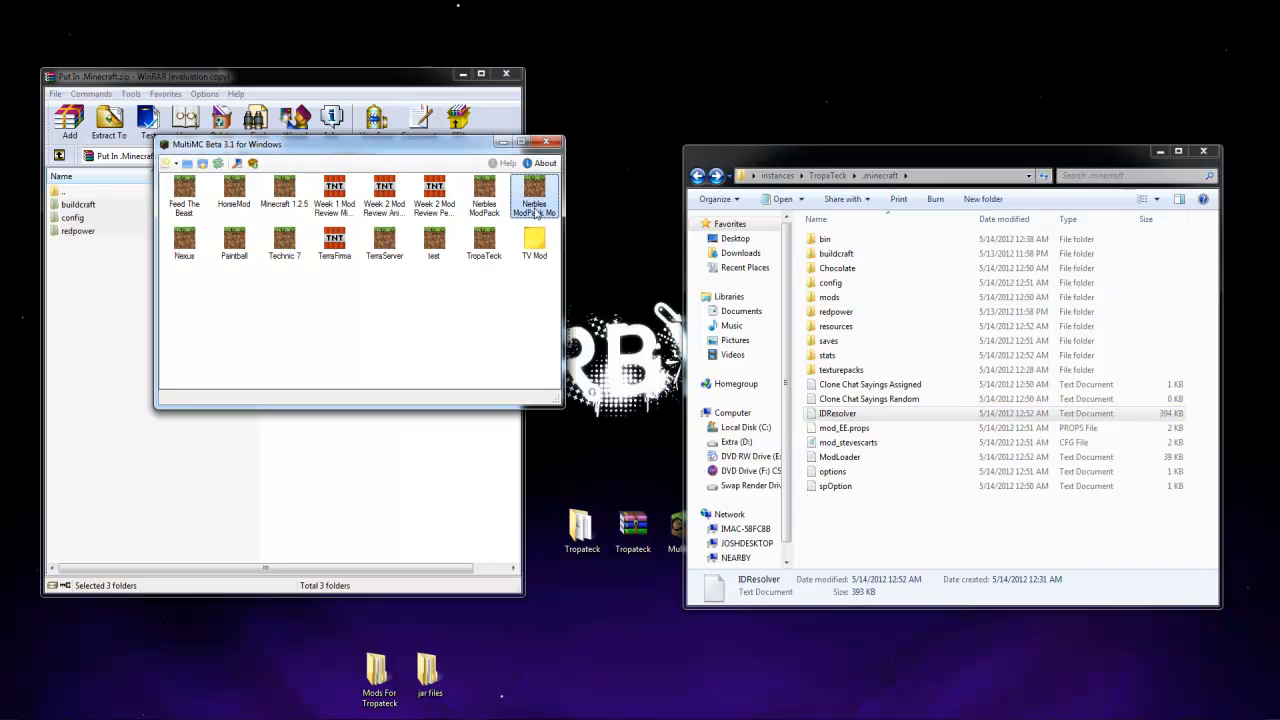
left_click(454, 303)
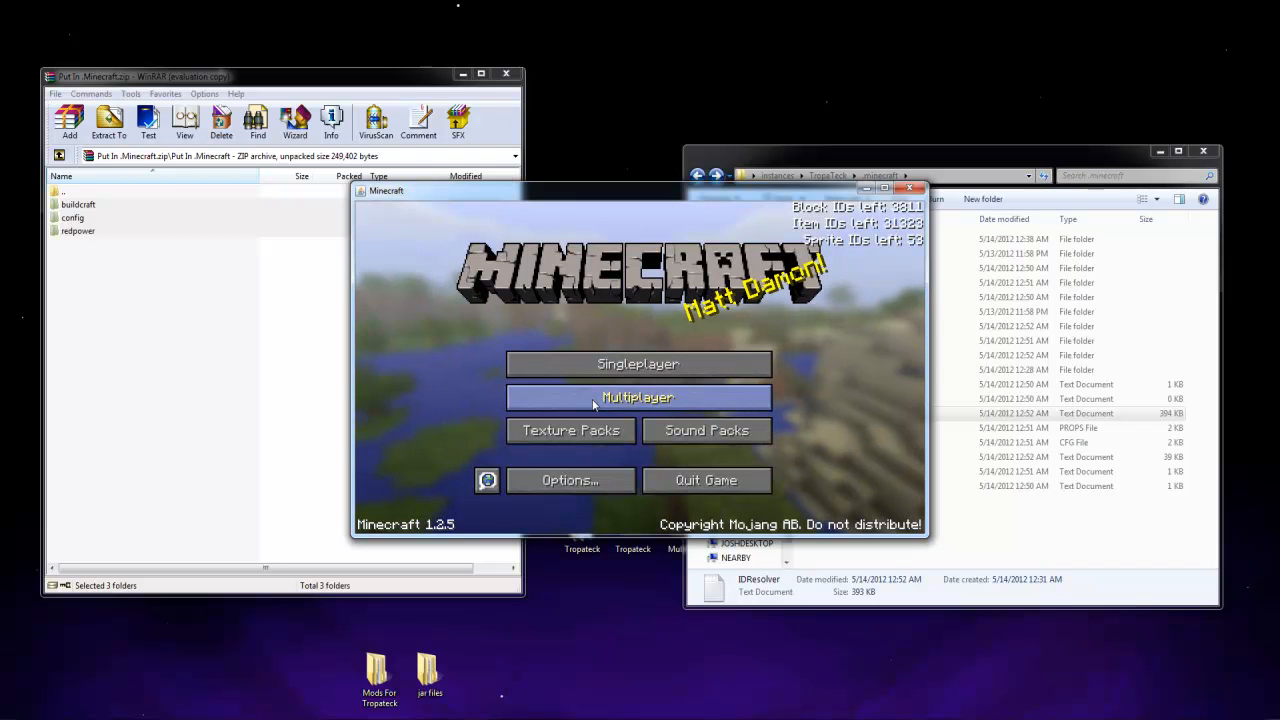
left_click(648, 371)
double_click(580, 298)
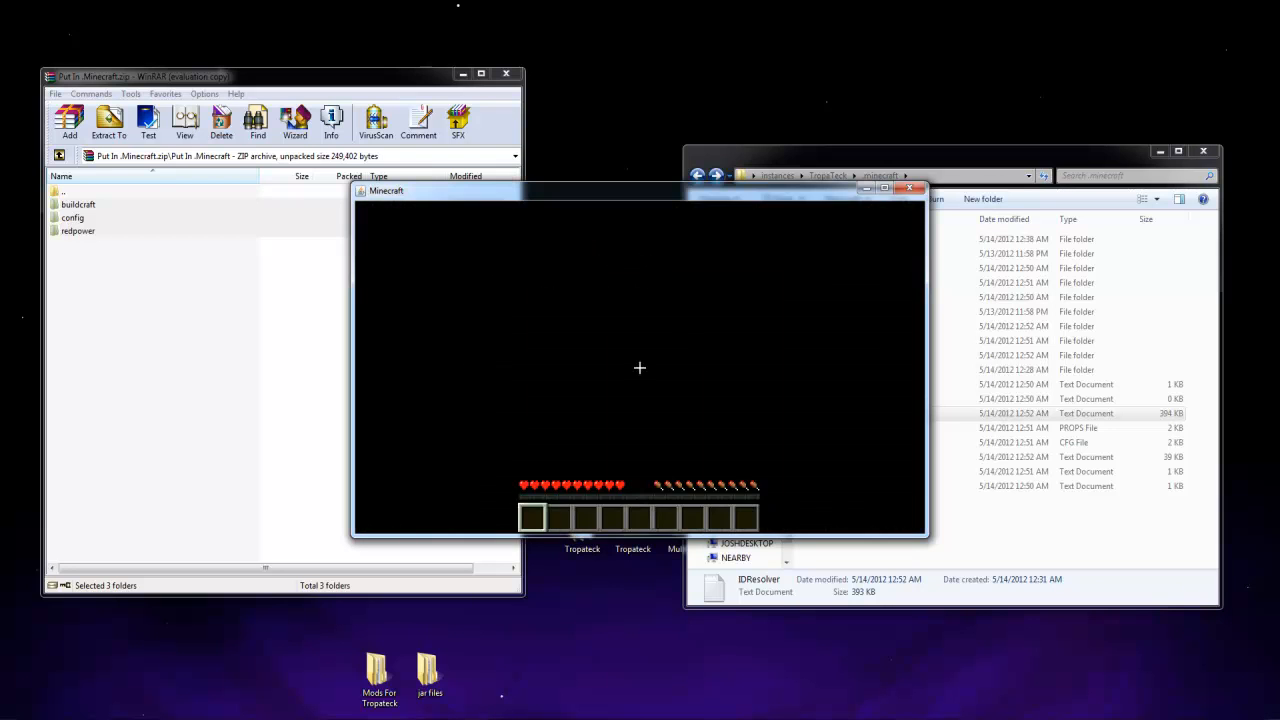
Search the inventory's item list for "red" and for "wire", adding one item stack from each search to the hotbar
key("e")
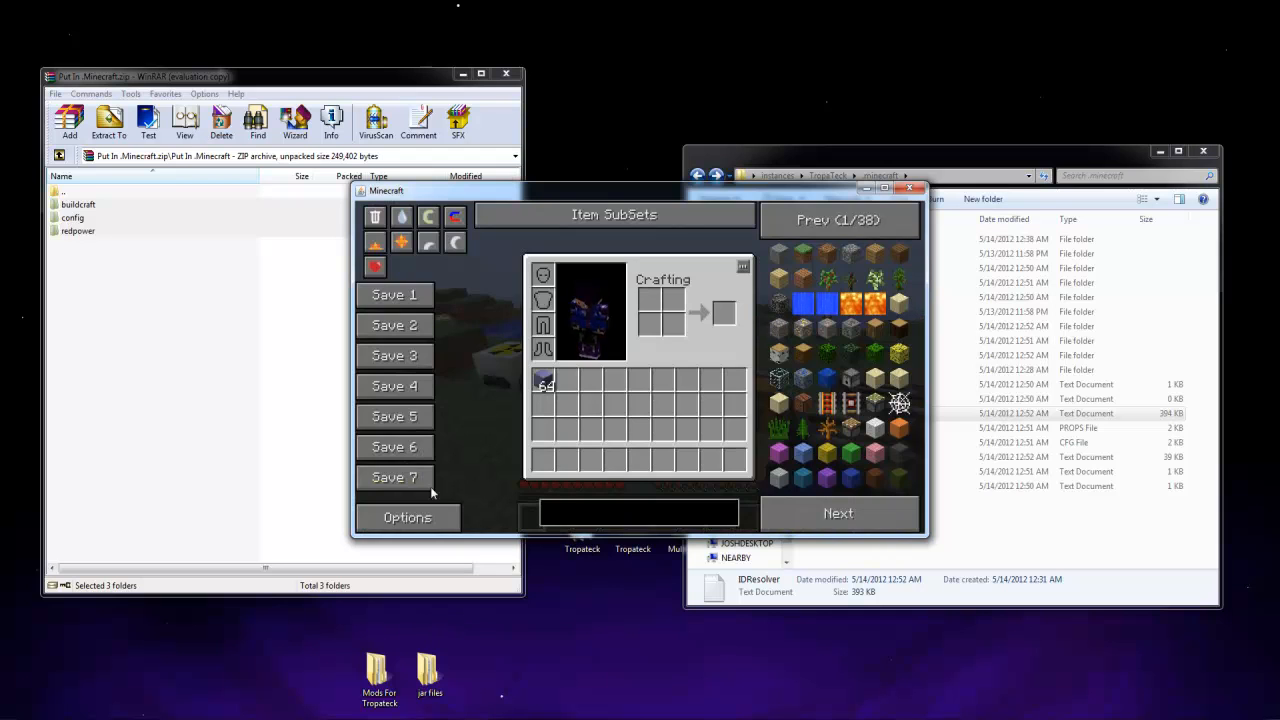
type("red")
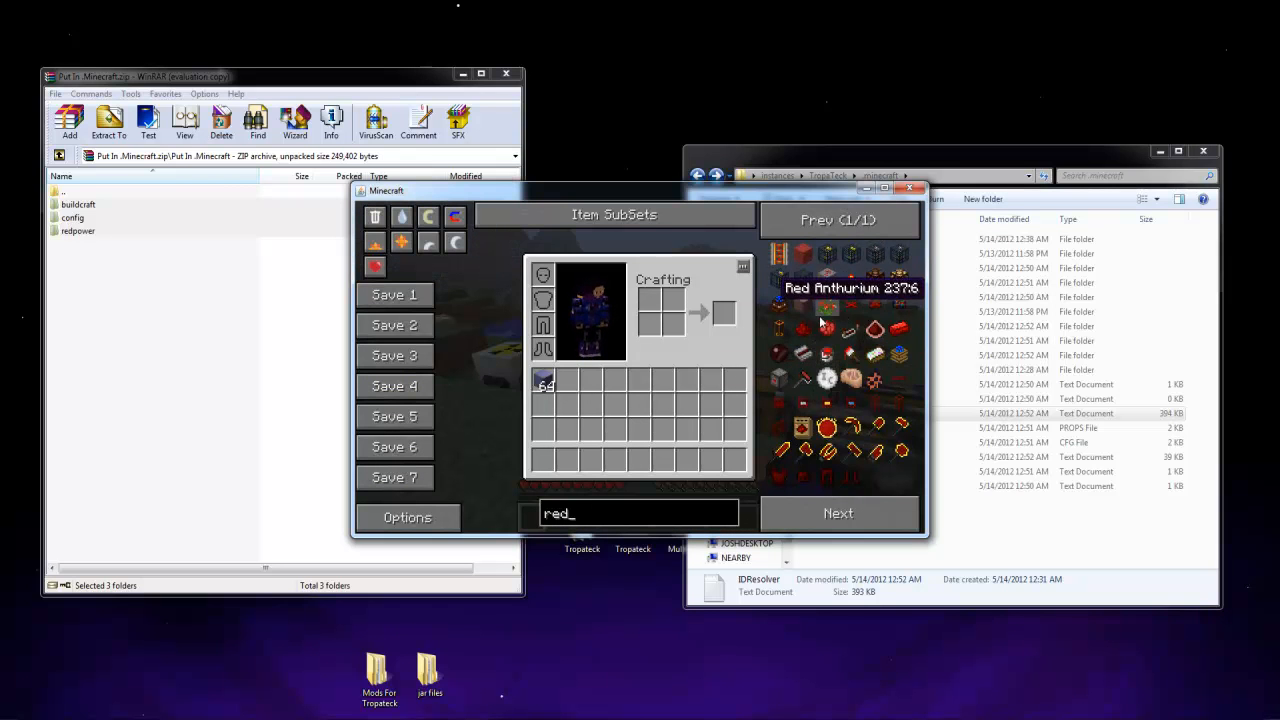
left_click(860, 305)
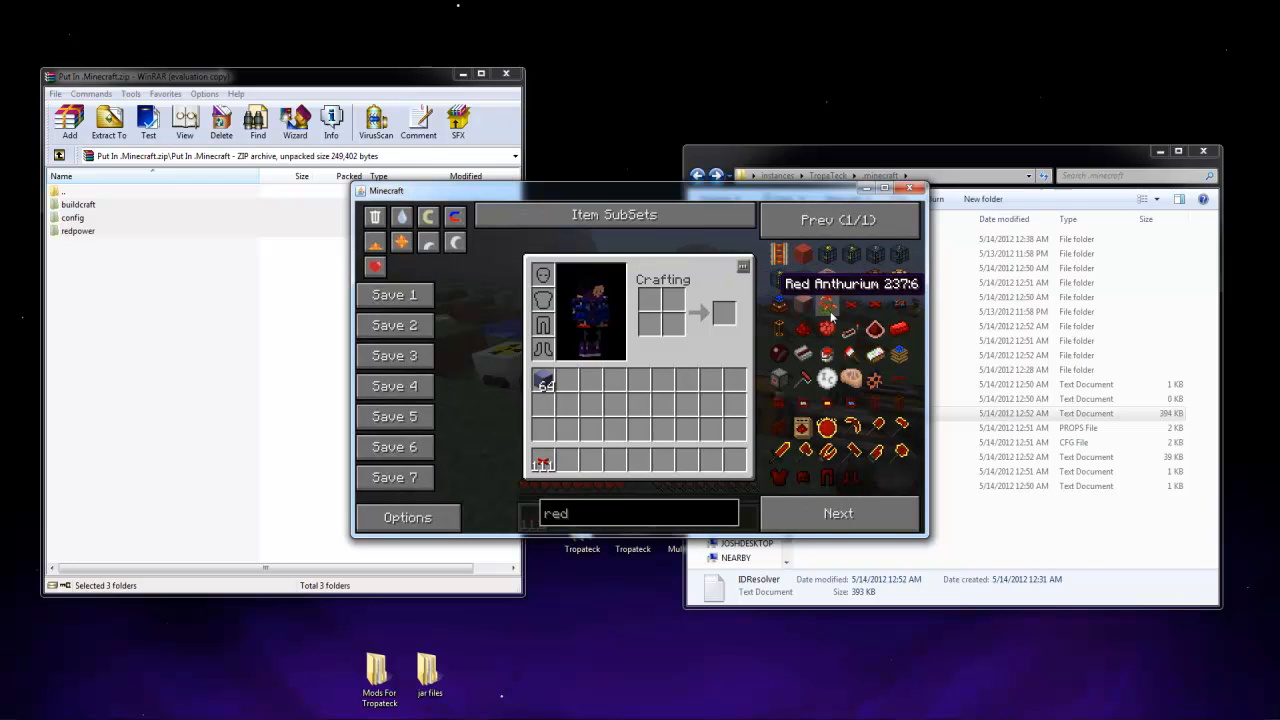
key("BackSpace")
key("BackSpace")
key("BackSpace")
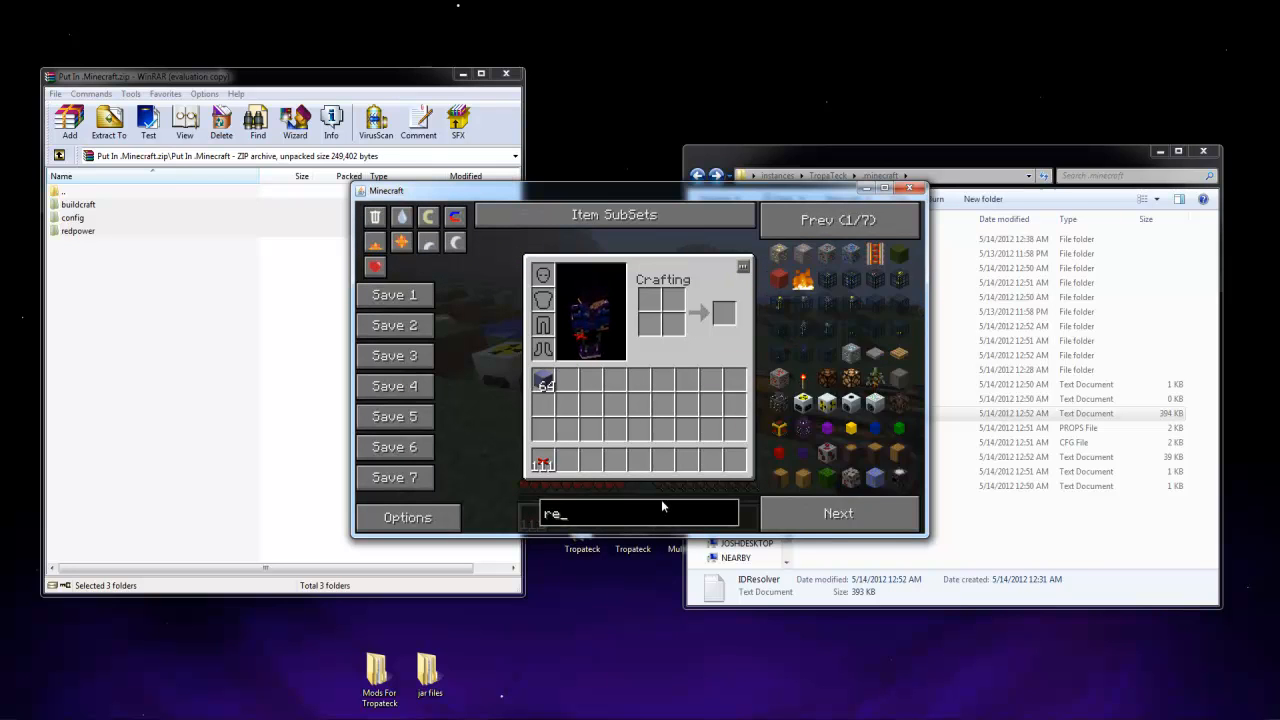
type("wire")
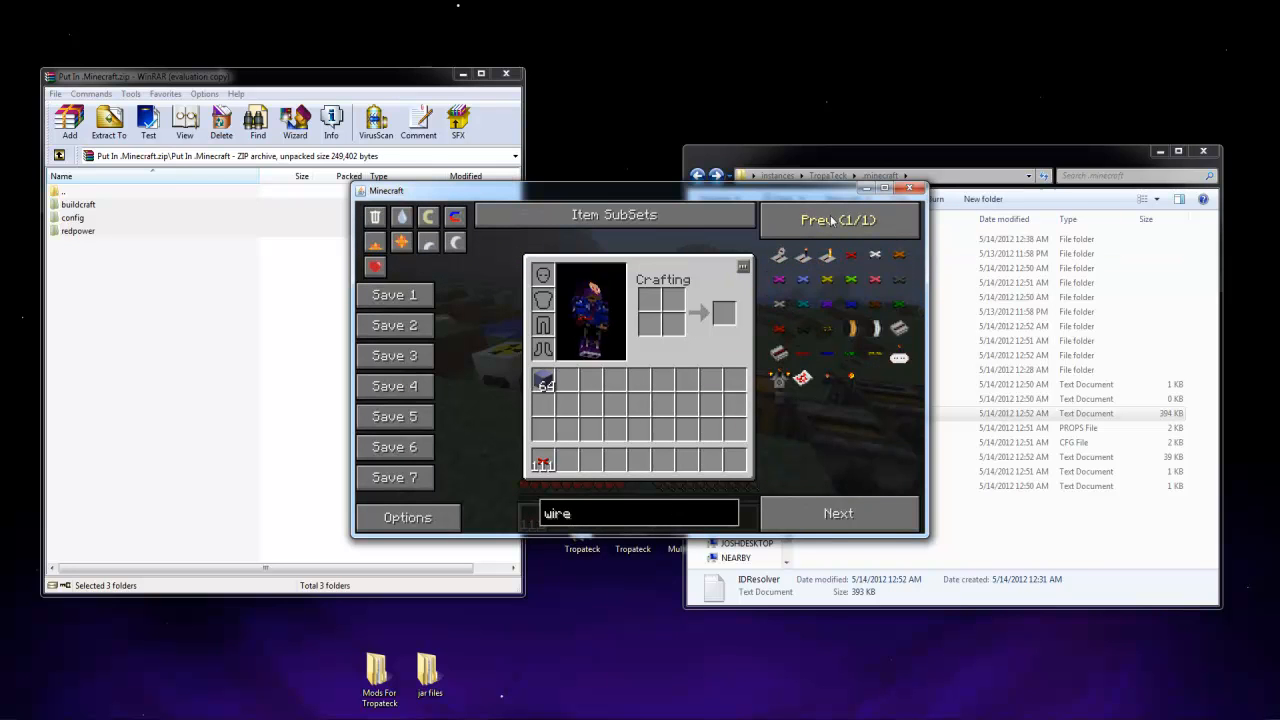
key("Escape")
Place red wire and the second hotbar item on the grass in front of the row of machines
key("s")
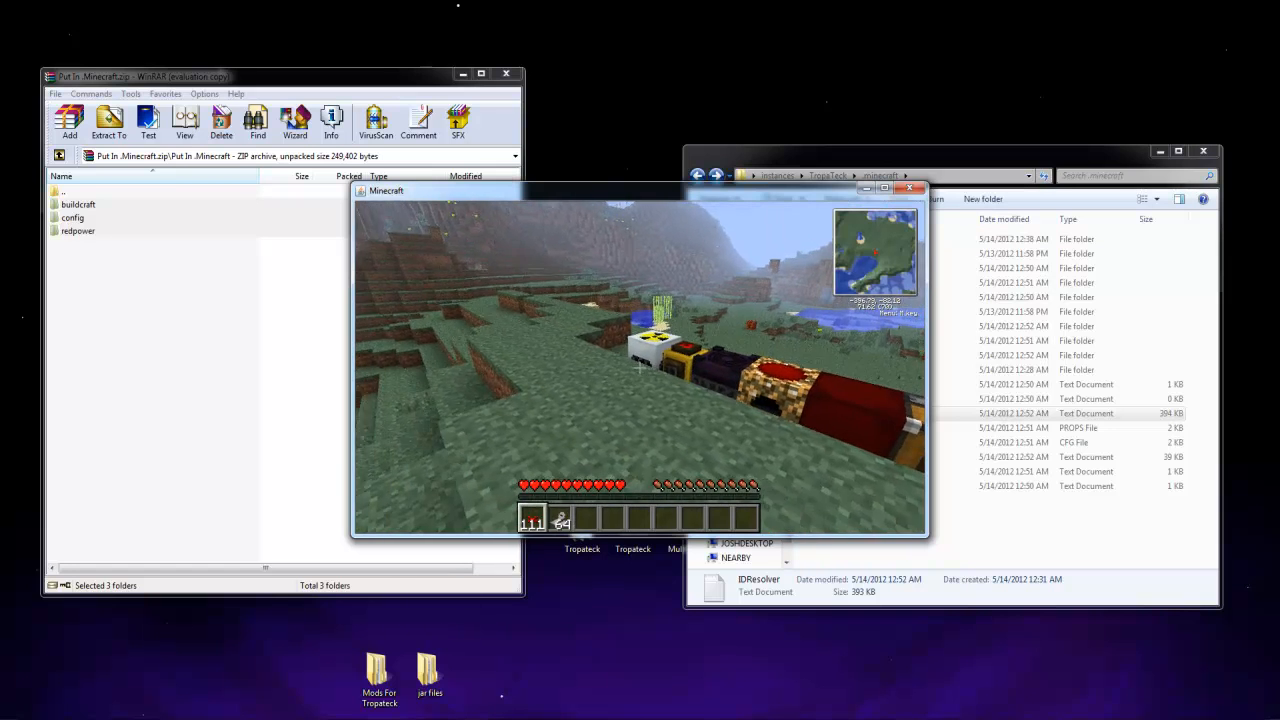
right_click(640, 368)
right_click(640, 368)
scroll(640, 368, "down", 2)
scroll(640, 368, "up", 1)
right_click(640, 368)
scroll(640, 368, "down", 1)
key("a")
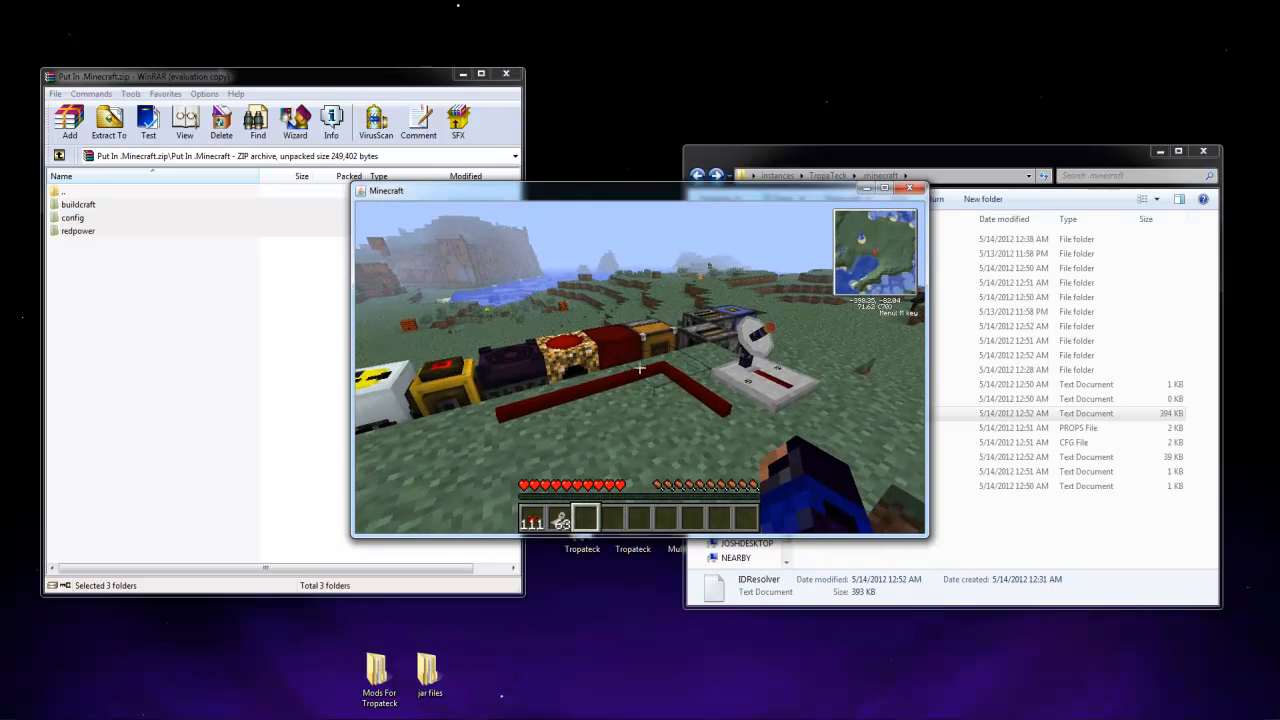
Save and quit the Nerbles ModPack Mo world and close its Minecraft window
key("Escape")
left_click(624, 445)
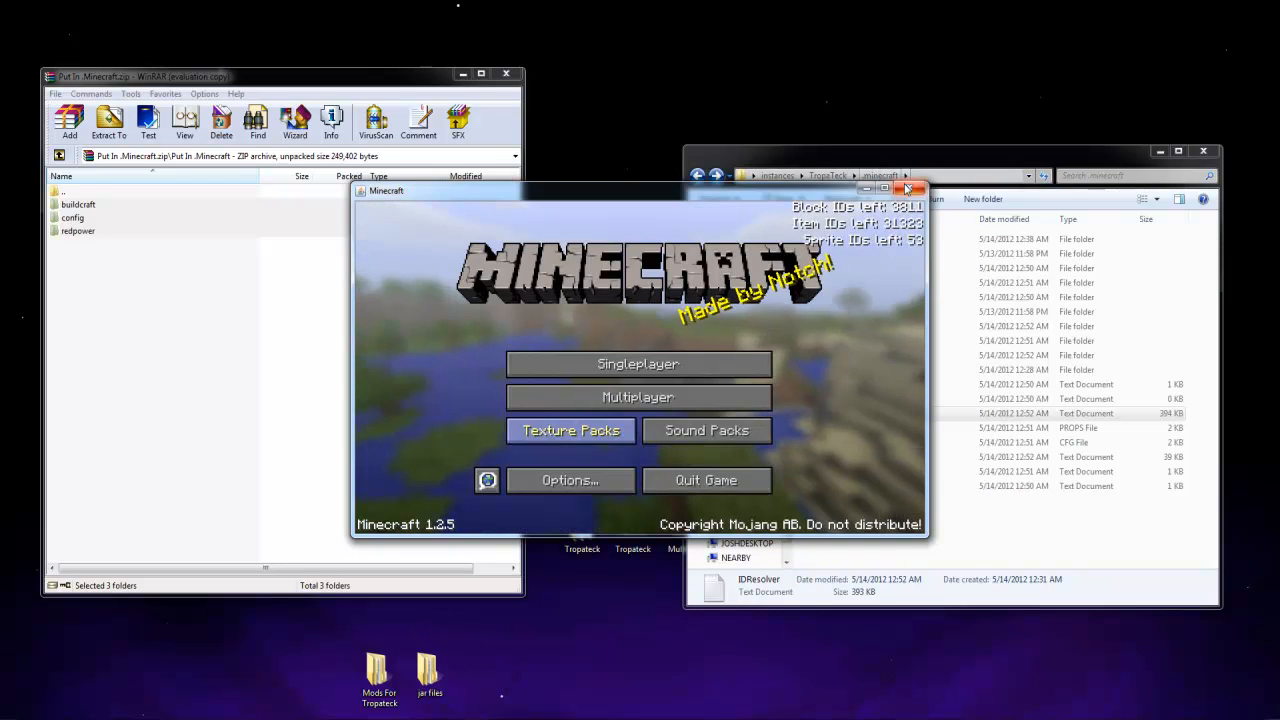
left_click(909, 188)
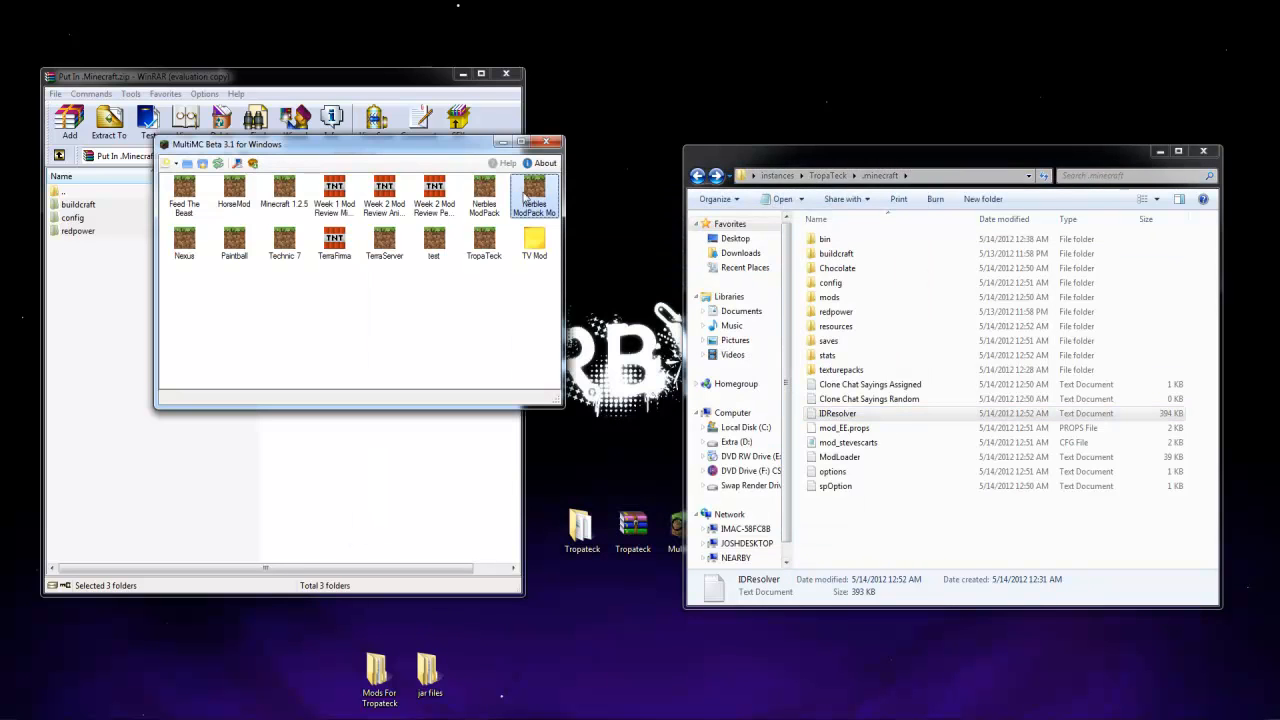
Look through the Nerbles ModPack Mo instance's saves, including Test, and close the saves list
right_click(520, 189)
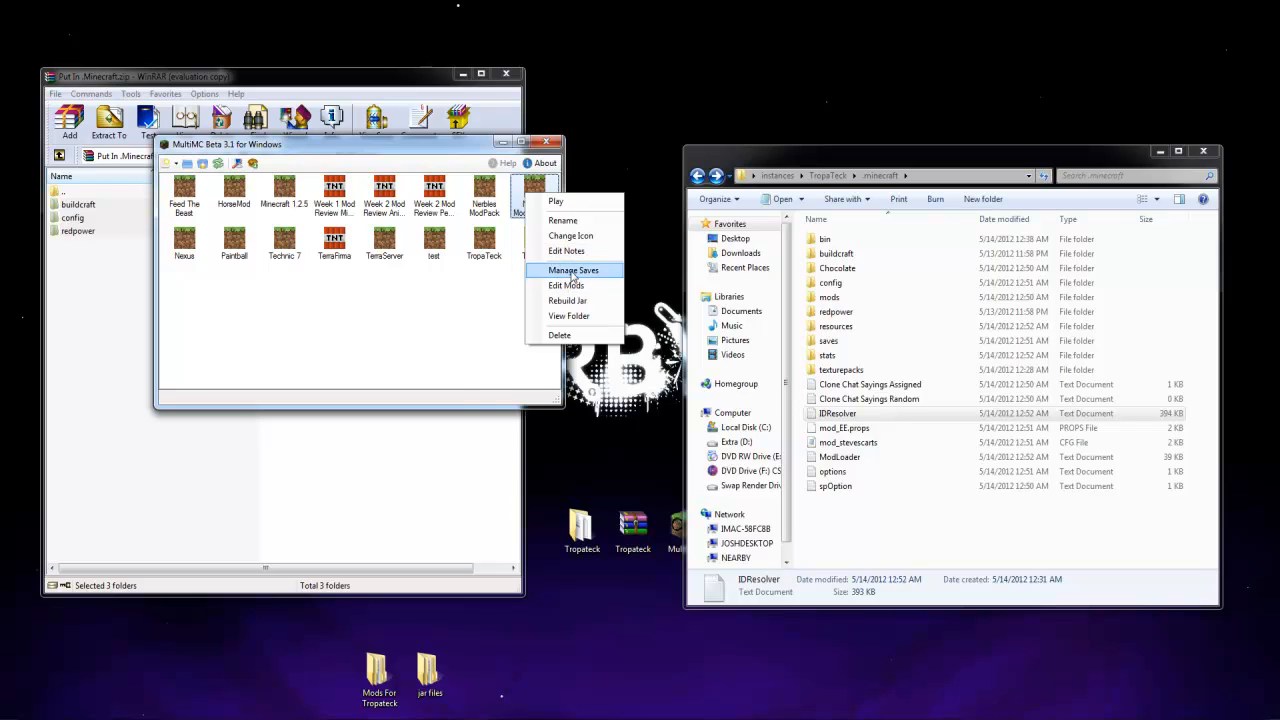
left_click(573, 270)
left_click(218, 241)
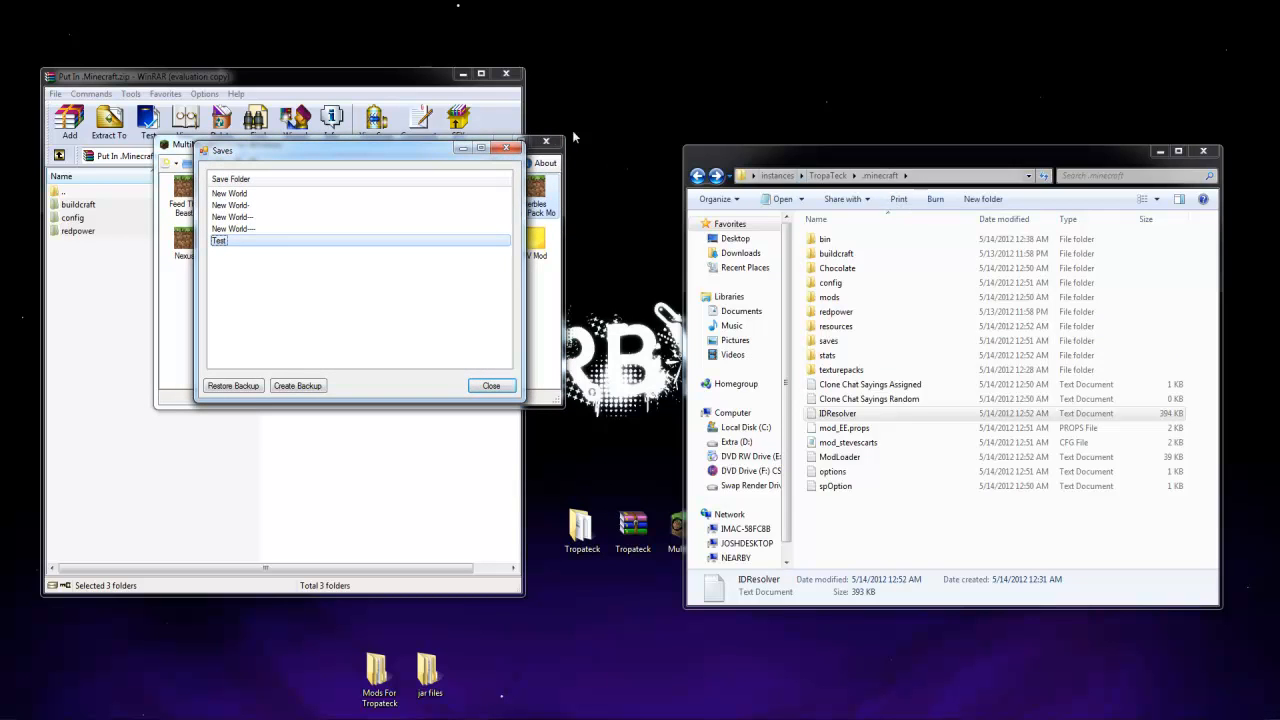
left_click(507, 149)
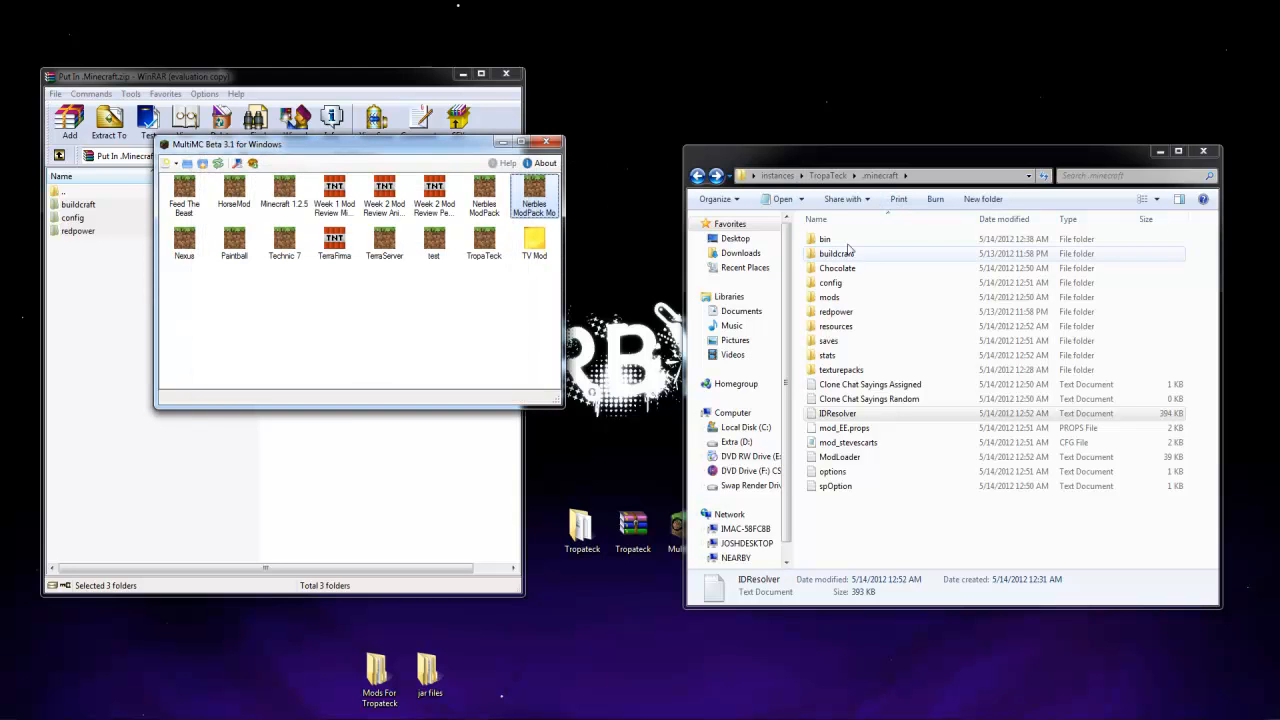
Open the config folder inside the Nerbles_ModPack mo creatures instance's .minecraft folder
left_click(777, 176)
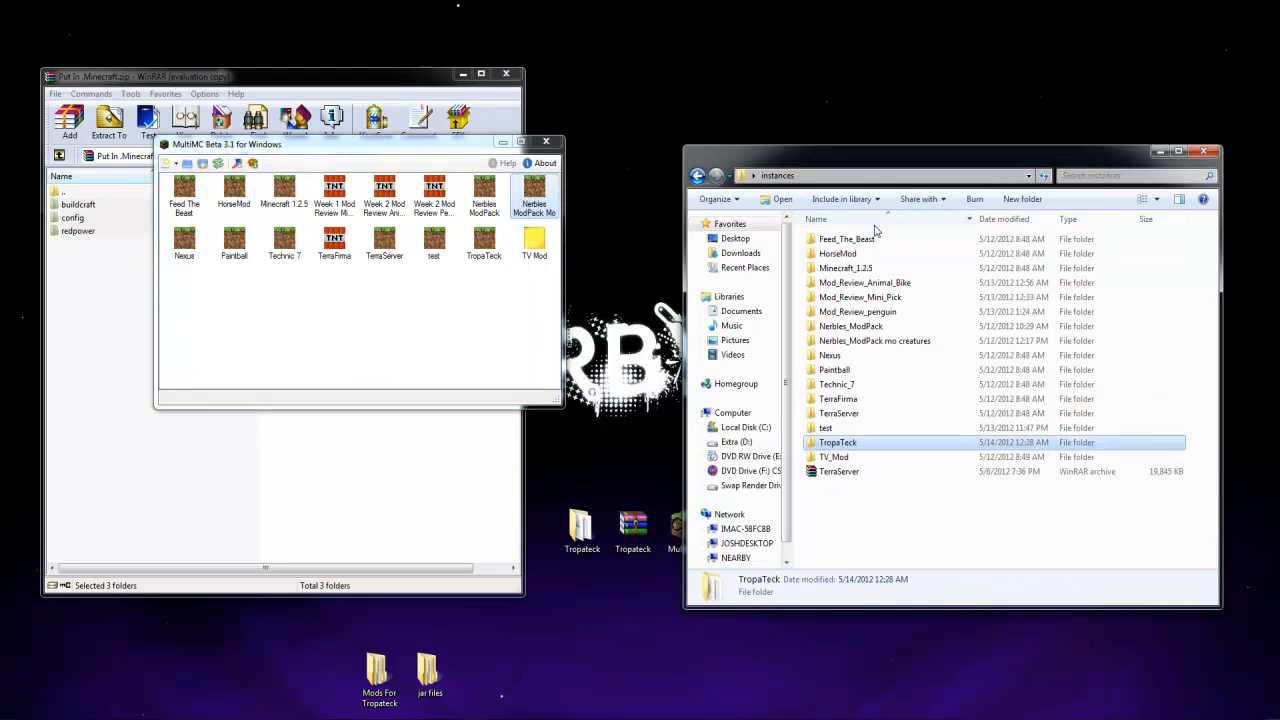
double_click(862, 338)
double_click(837, 240)
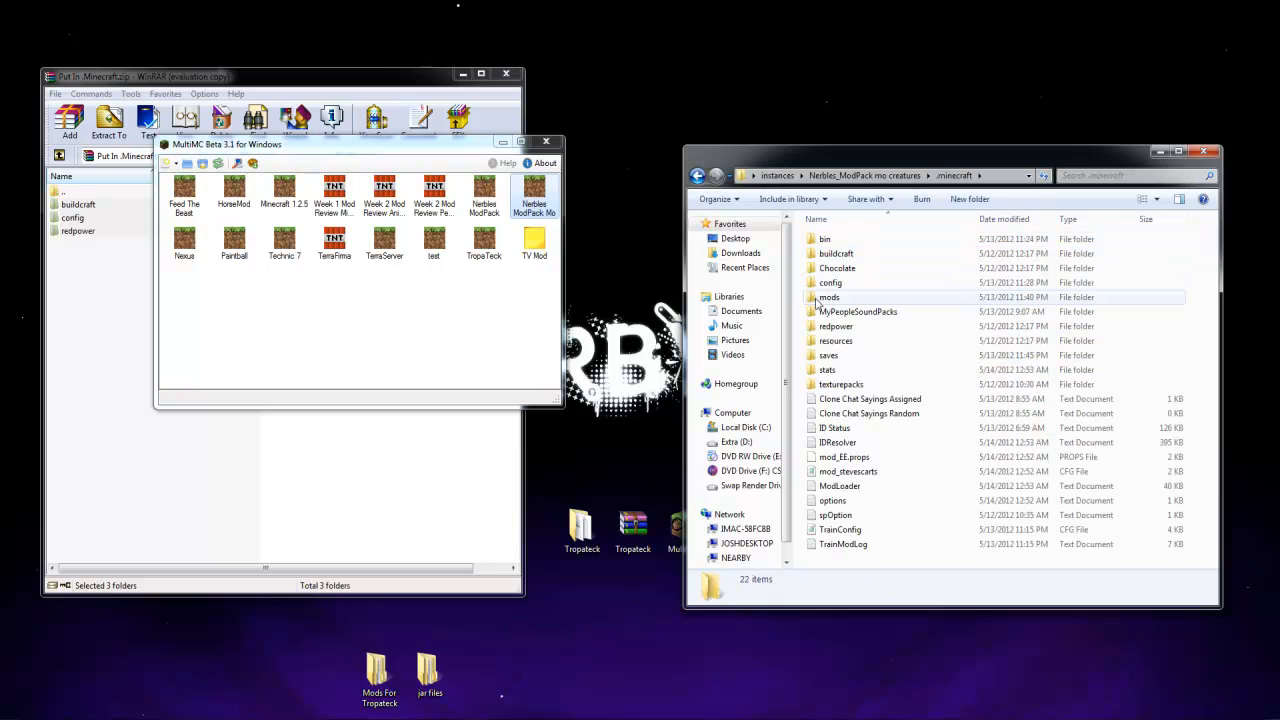
double_click(838, 284)
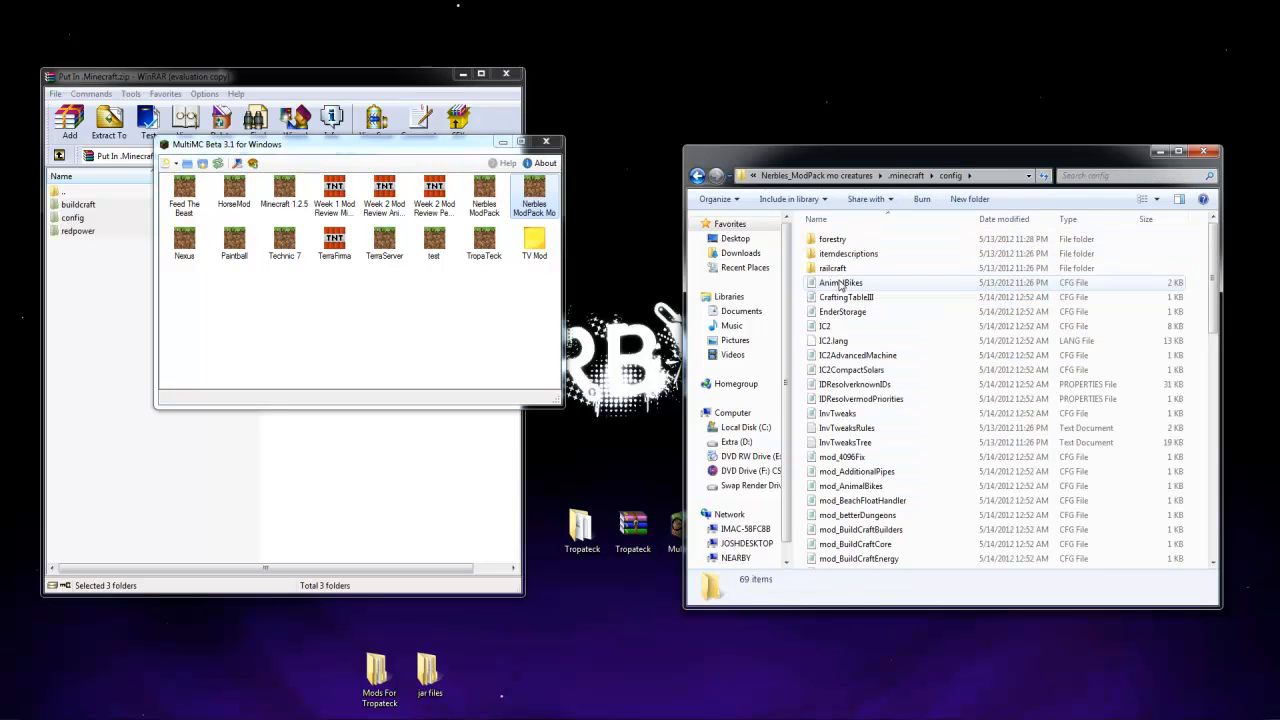
Copy the Test world folder from the saves of the Nerbles_ModPack mo creatures instance
left_click(846, 296)
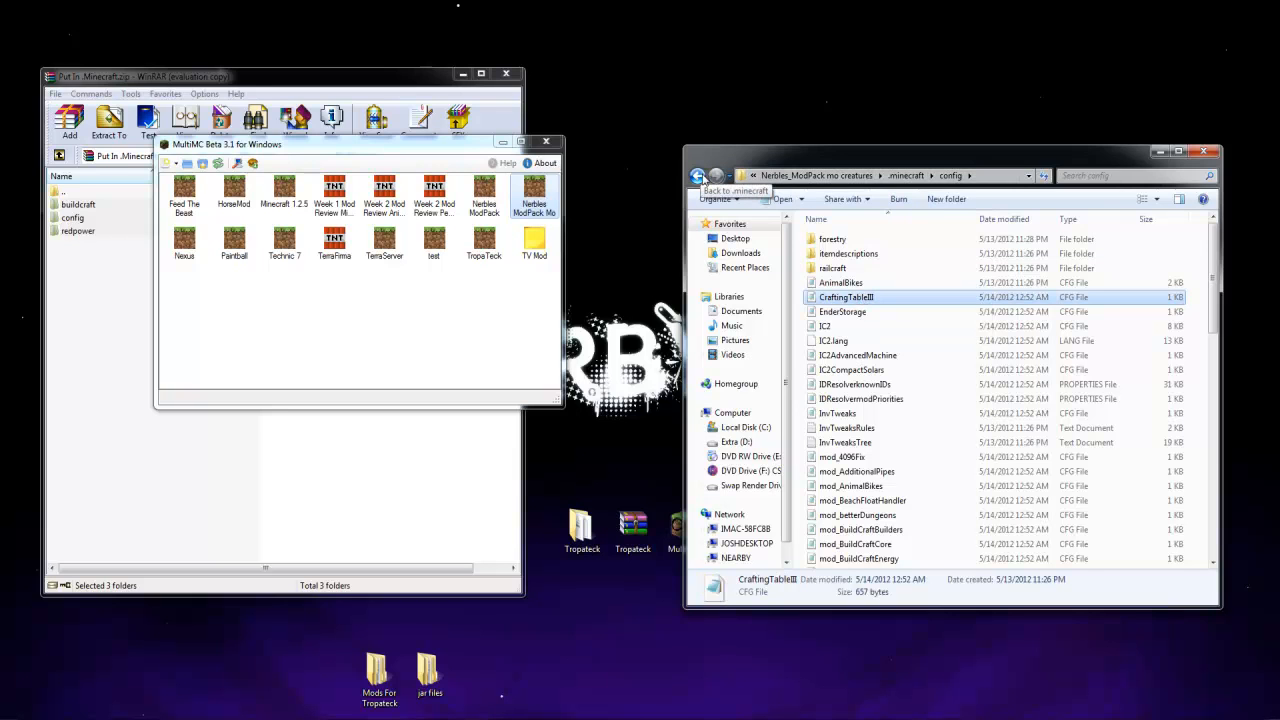
left_click(700, 177)
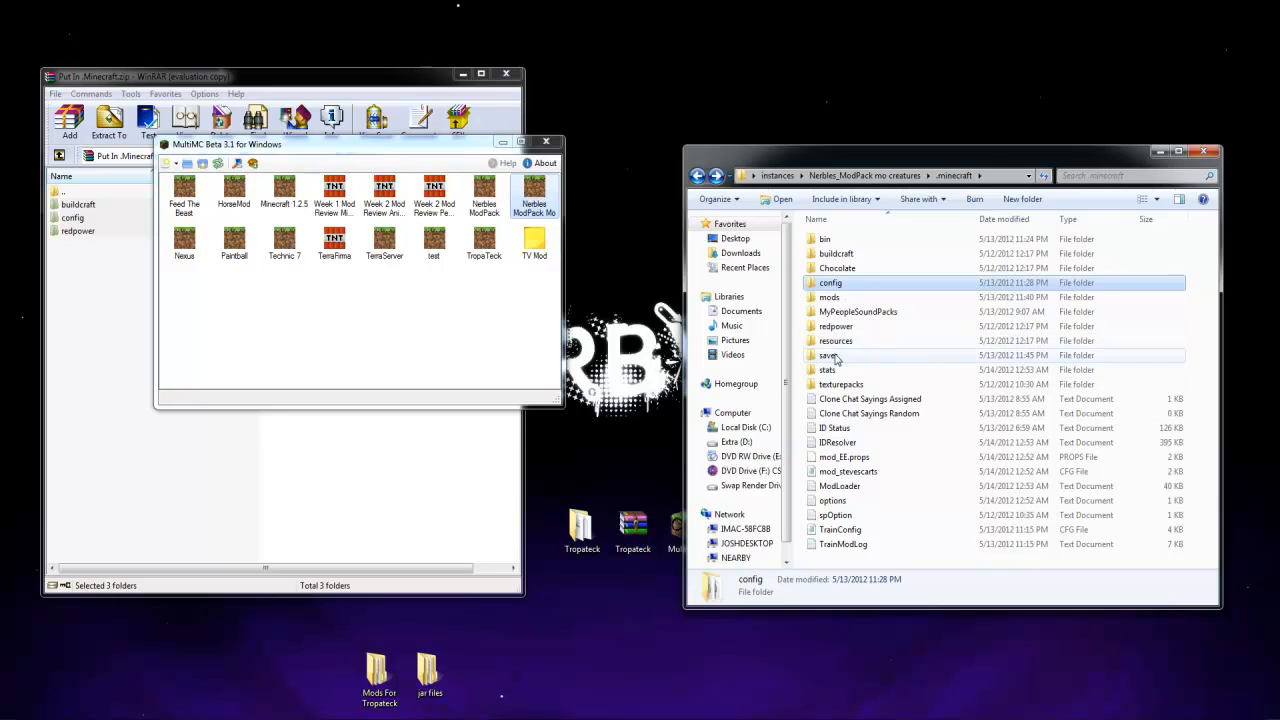
double_click(836, 357)
double_click(840, 311)
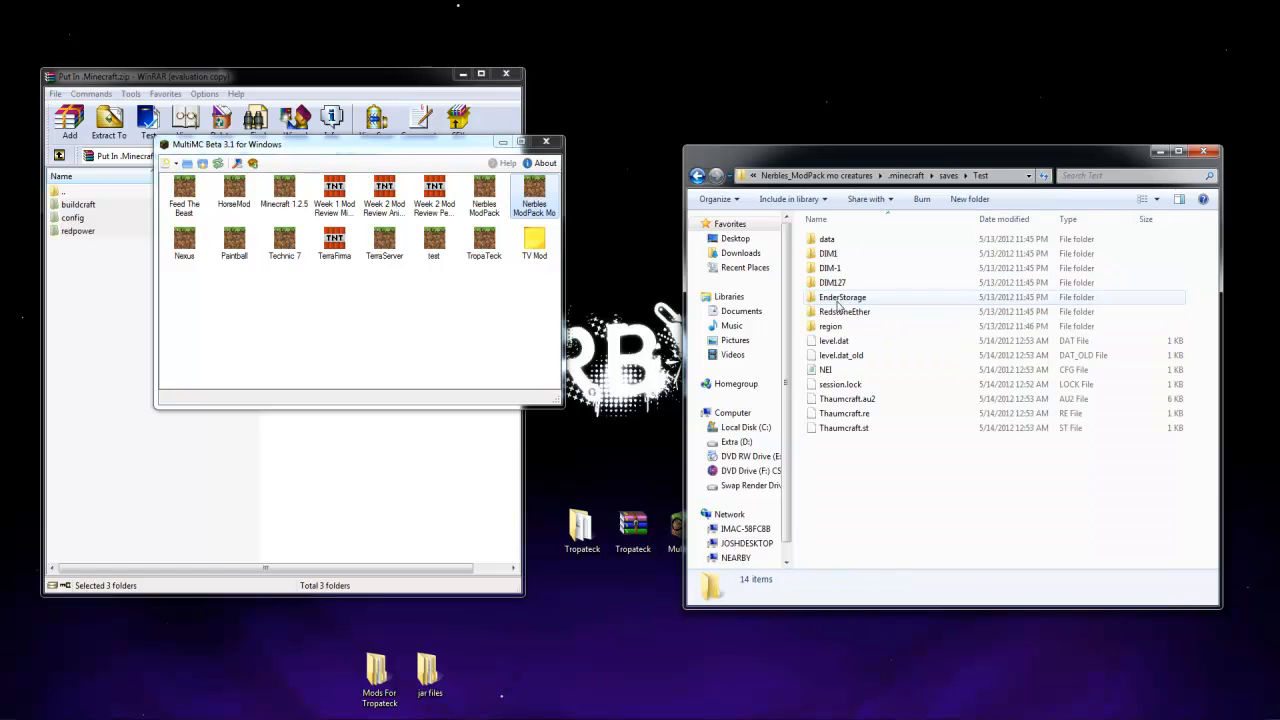
left_click(697, 176)
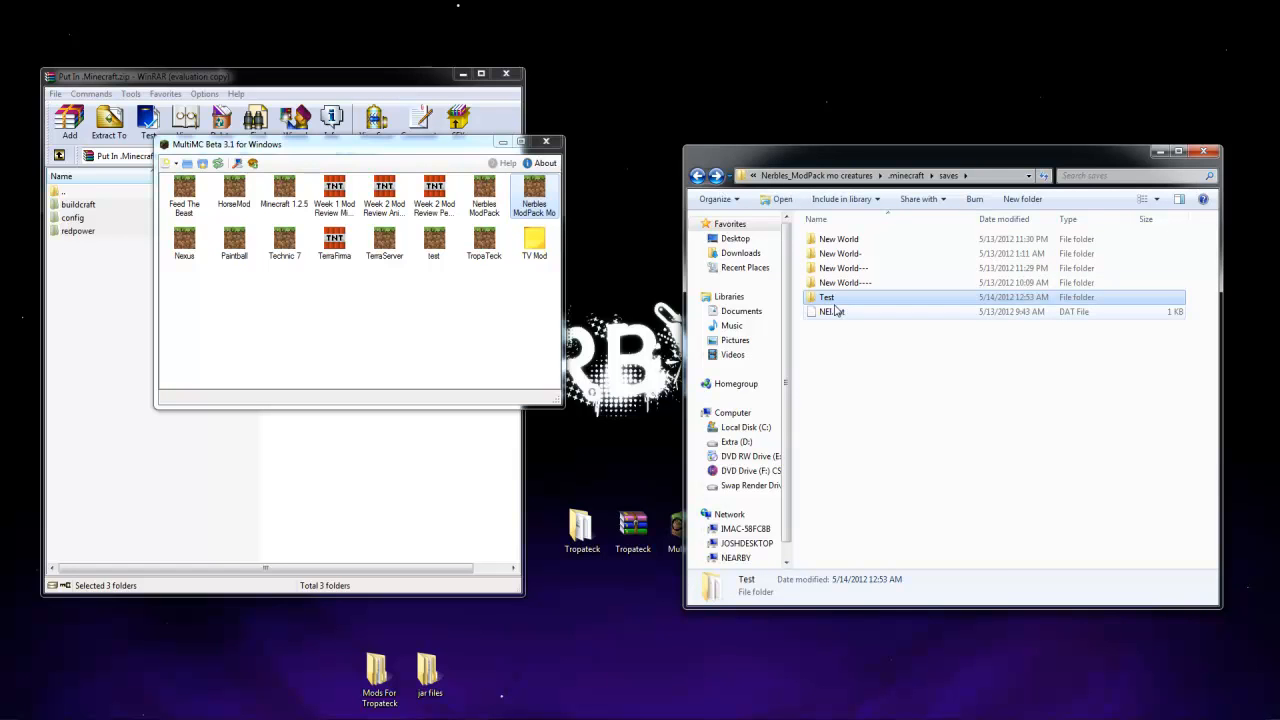
right_click(830, 304)
left_click(870, 552)
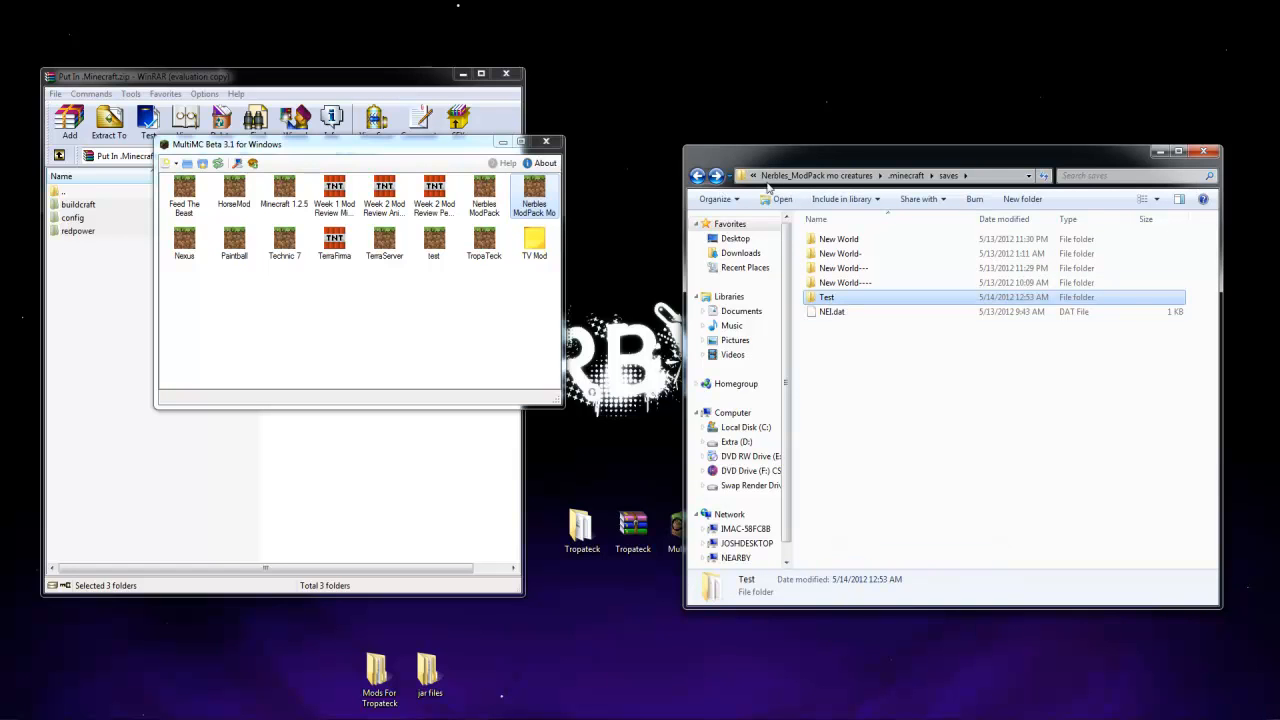
Go to the TropaTeck instance and open the saves folder inside its .minecraft folder
left_click(800, 169)
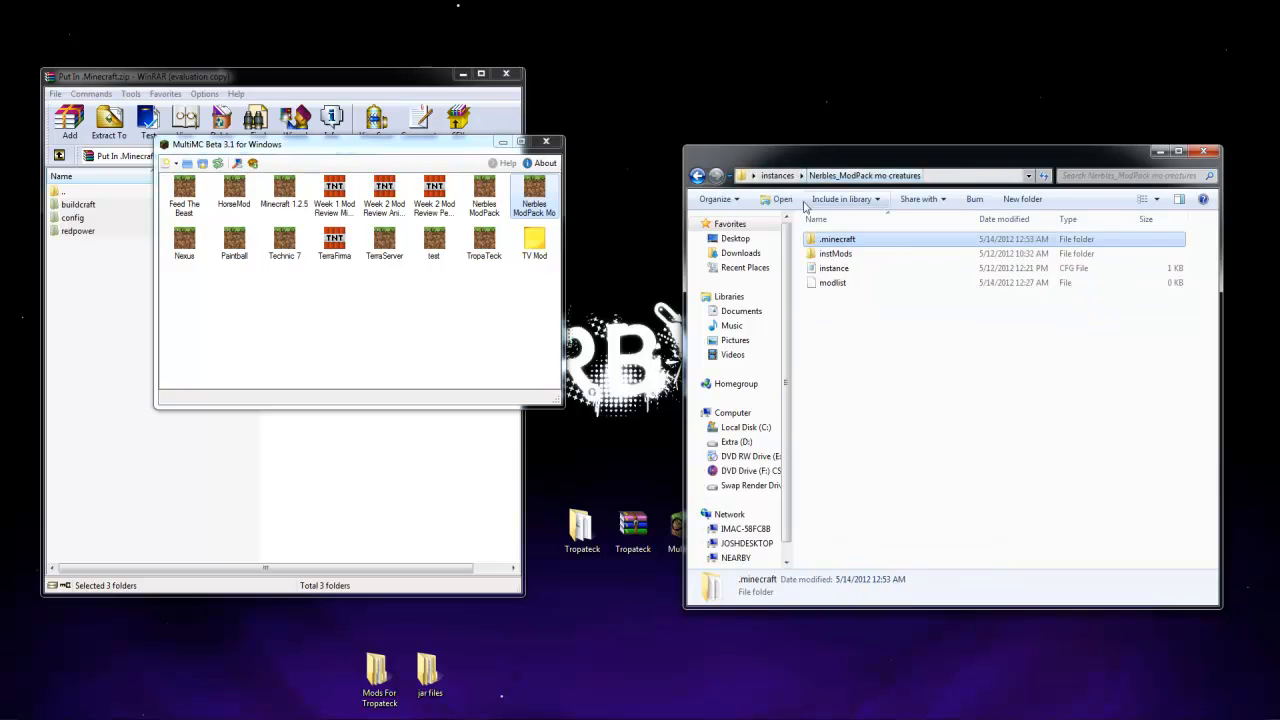
double_click(826, 252)
left_click(699, 176)
left_click(699, 176)
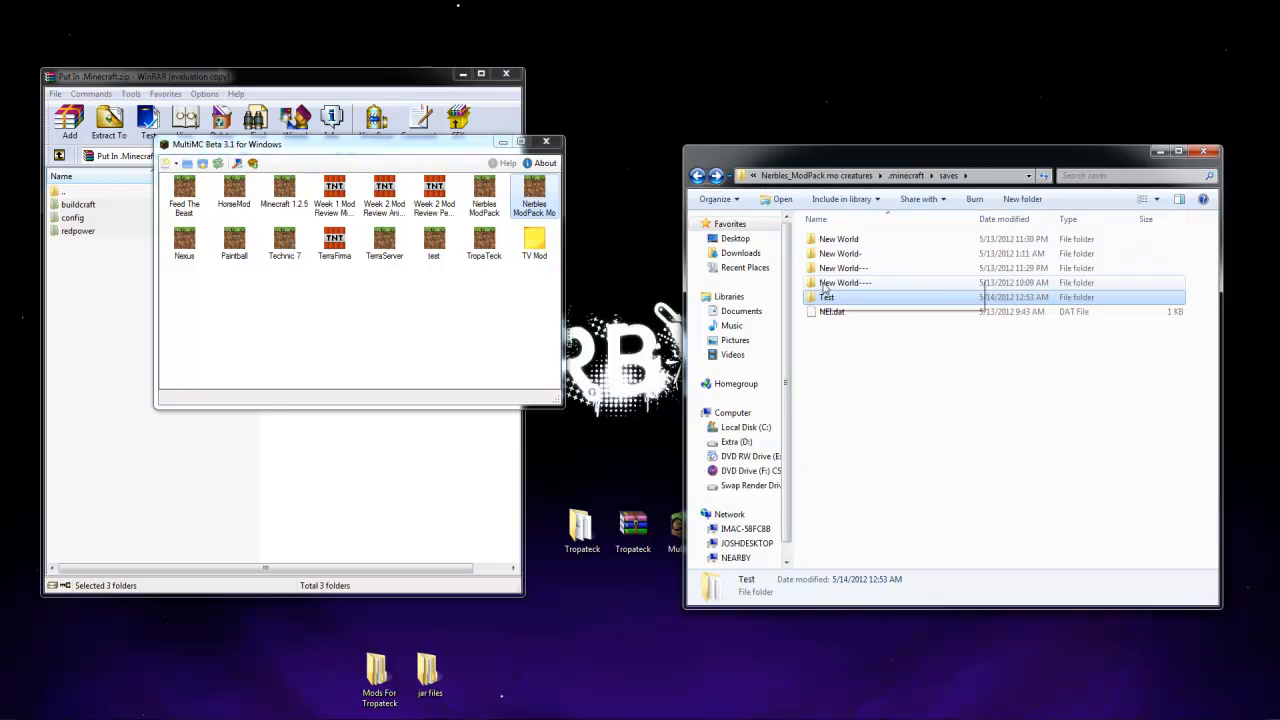
left_click(822, 178)
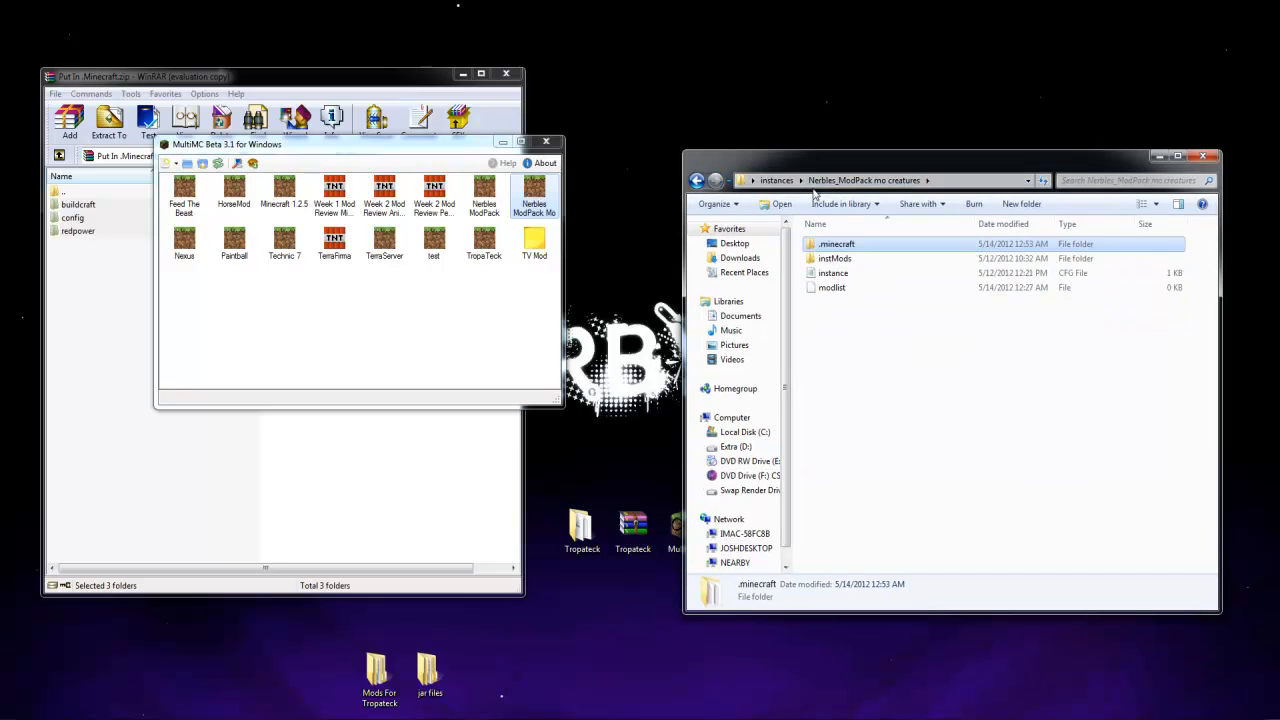
left_click(778, 181)
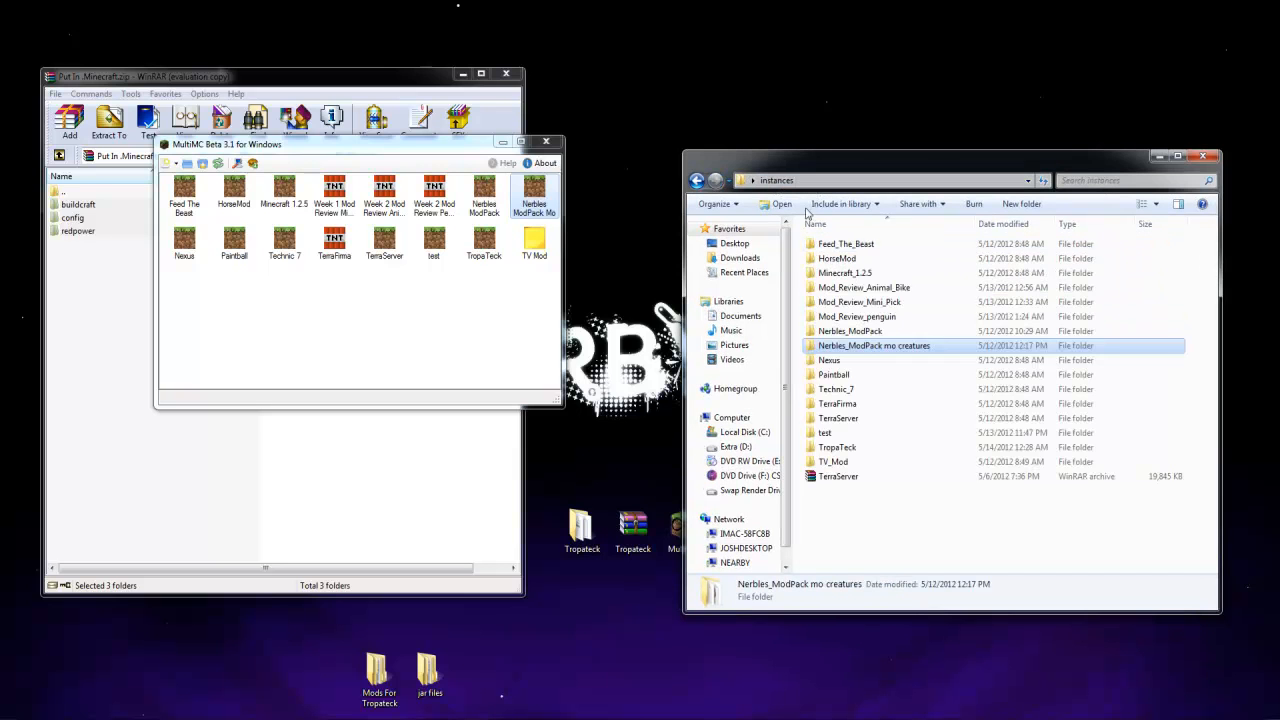
double_click(837, 447)
double_click(834, 244)
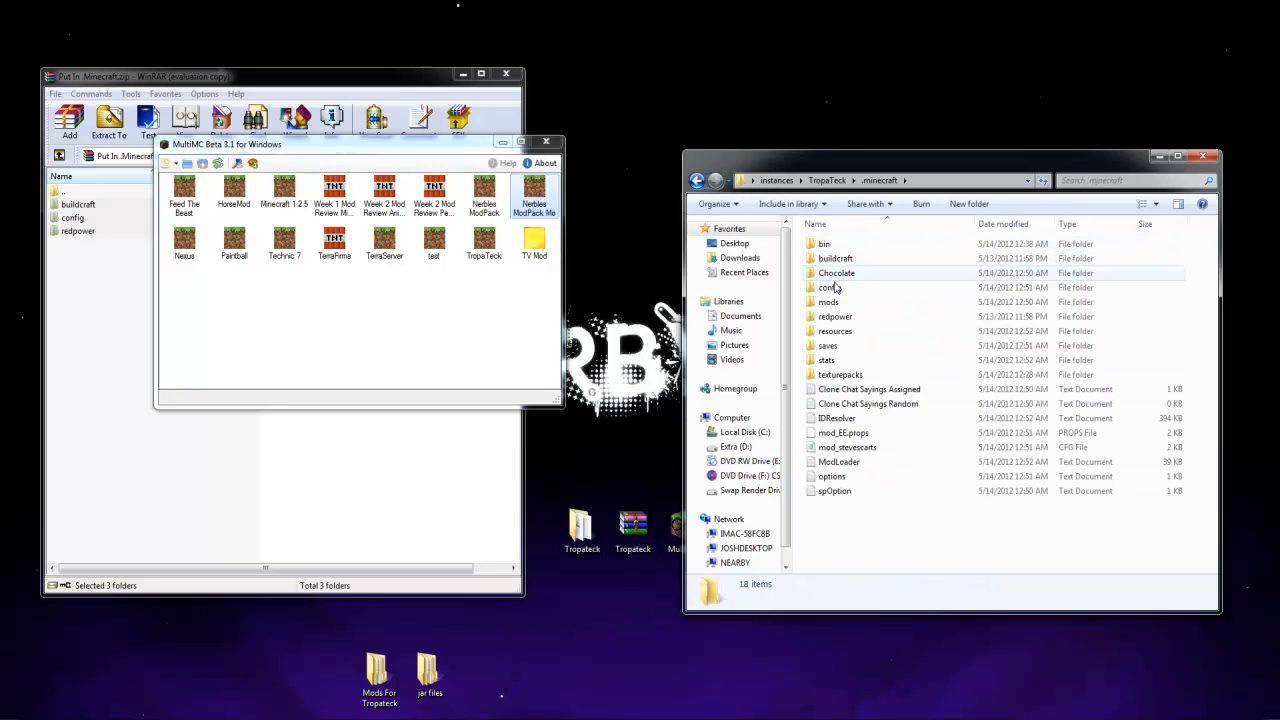
left_click(827, 348)
double_click(827, 350)
Delete the existing Test world in TropaTeck's saves folder and paste the copied Test world in its place
right_click(838, 381)
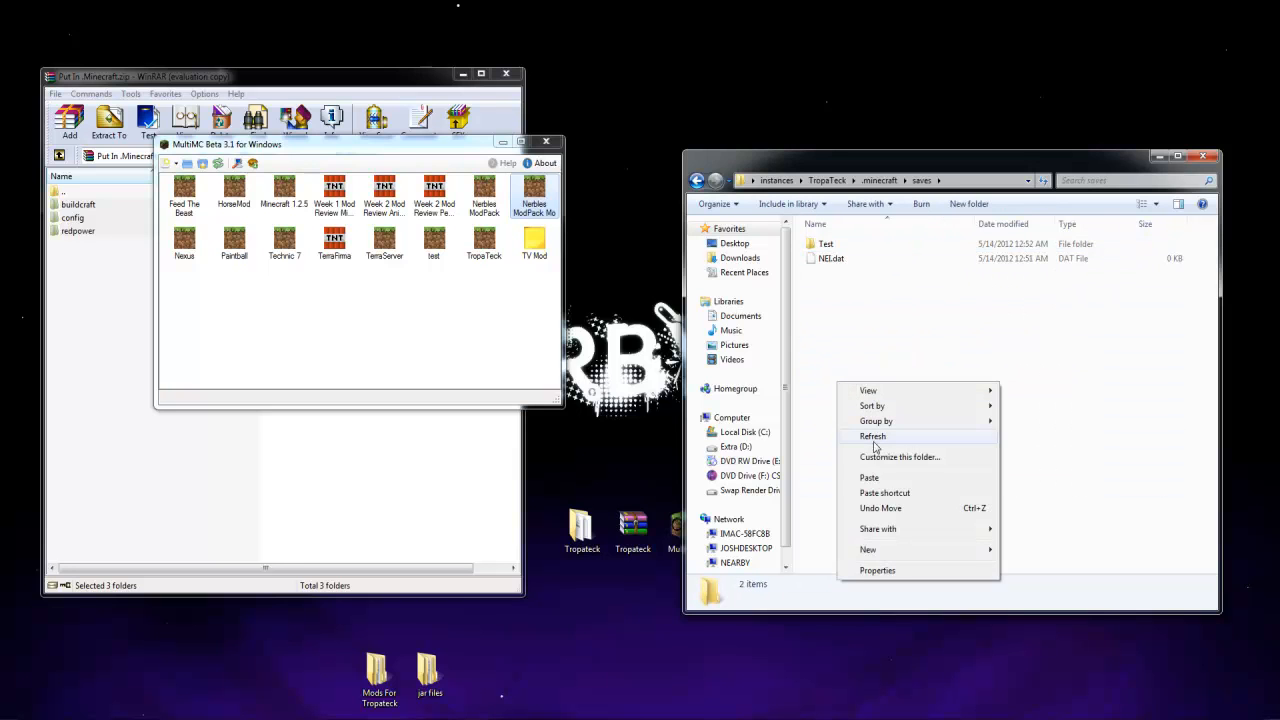
key("Delete")
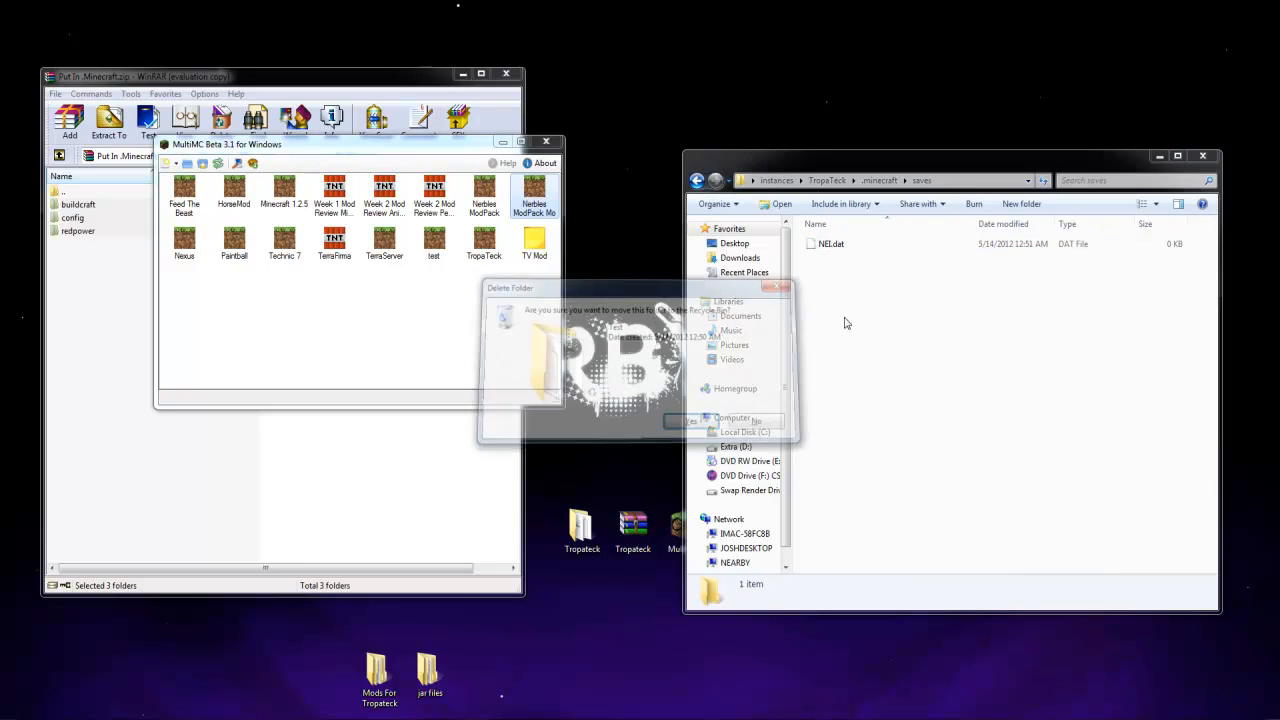
key("Return")
right_click(846, 318)
left_click(877, 411)
Launch the TropaTeck instance with the remembered login and load the Test world in singleplayer
left_click(481, 281)
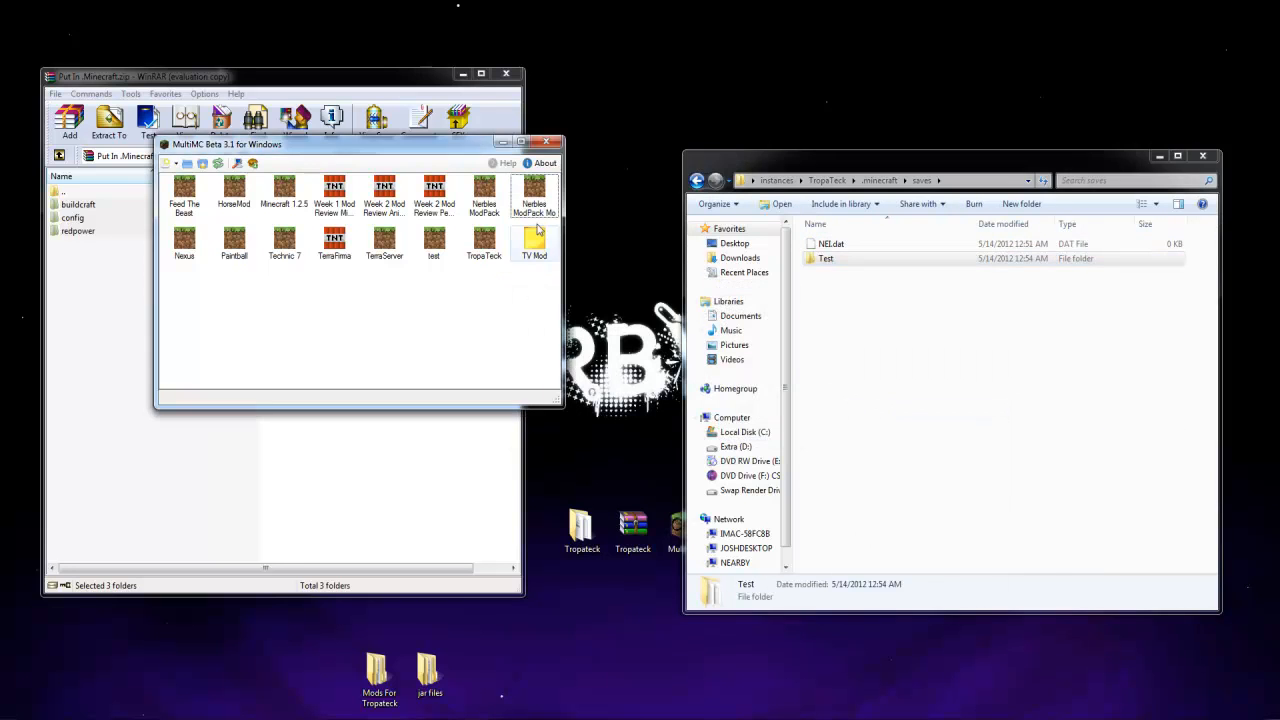
double_click(478, 248)
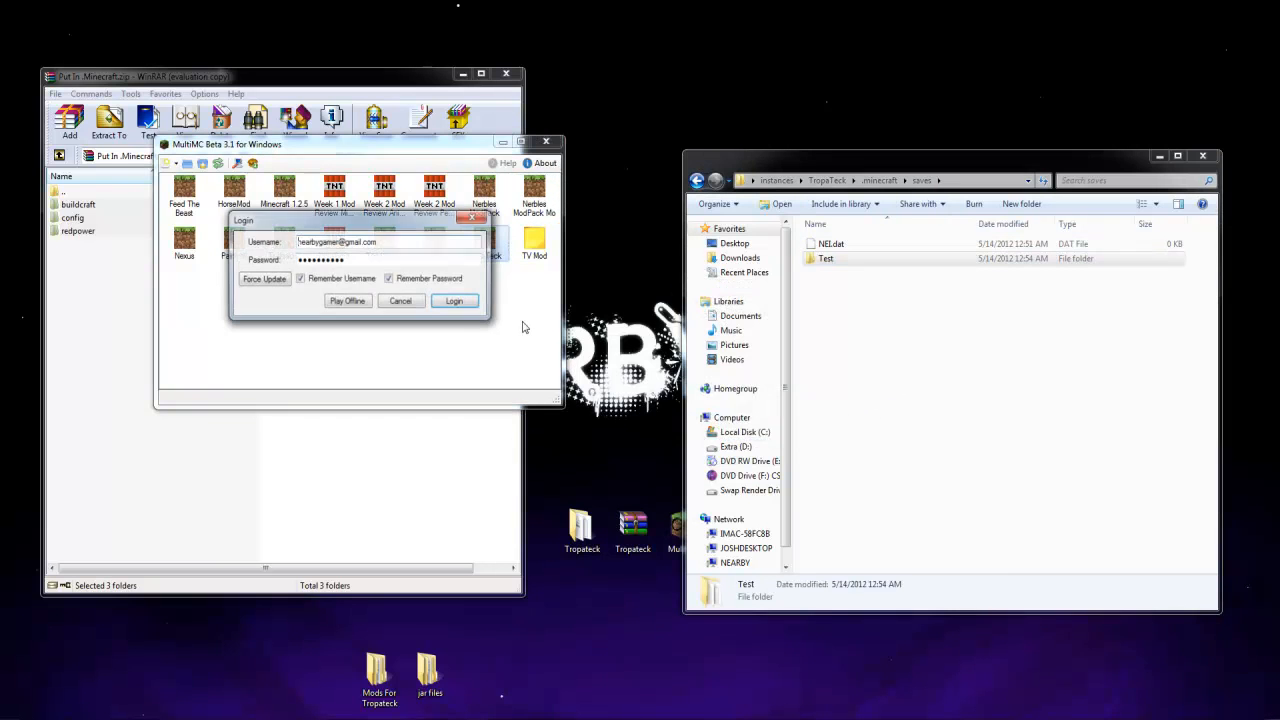
left_click(453, 301)
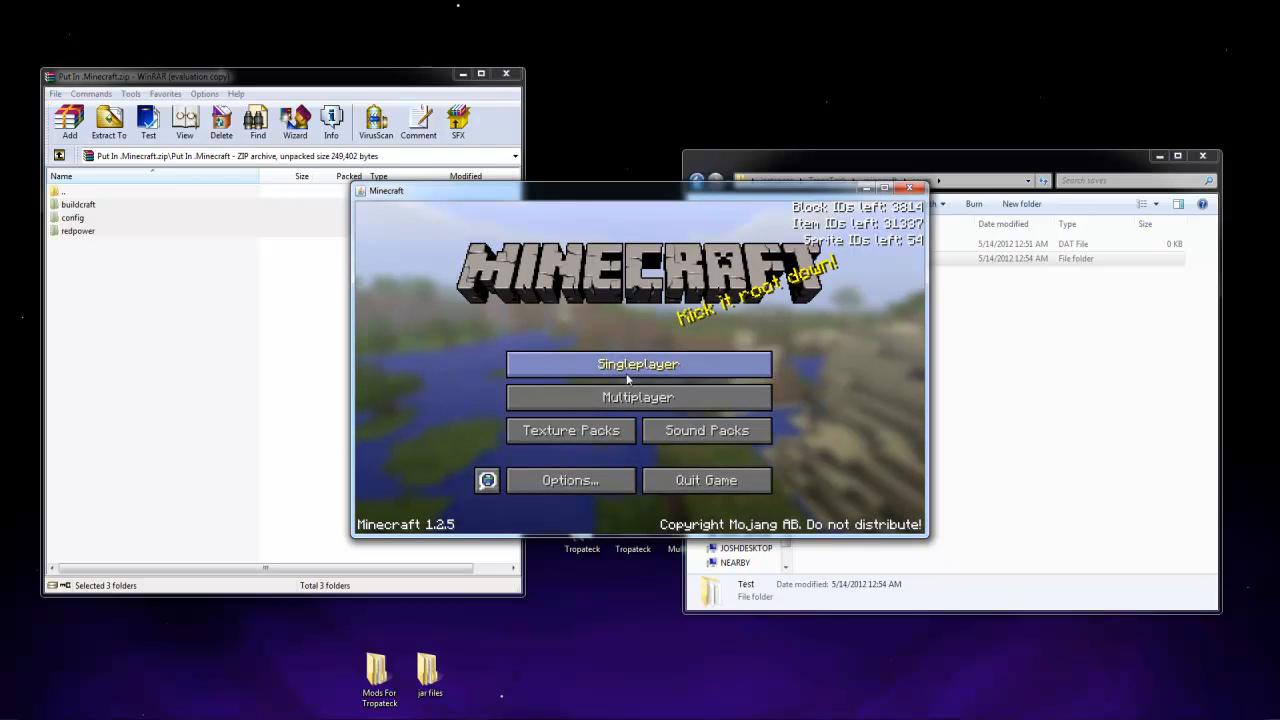
left_click(622, 373)
double_click(578, 345)
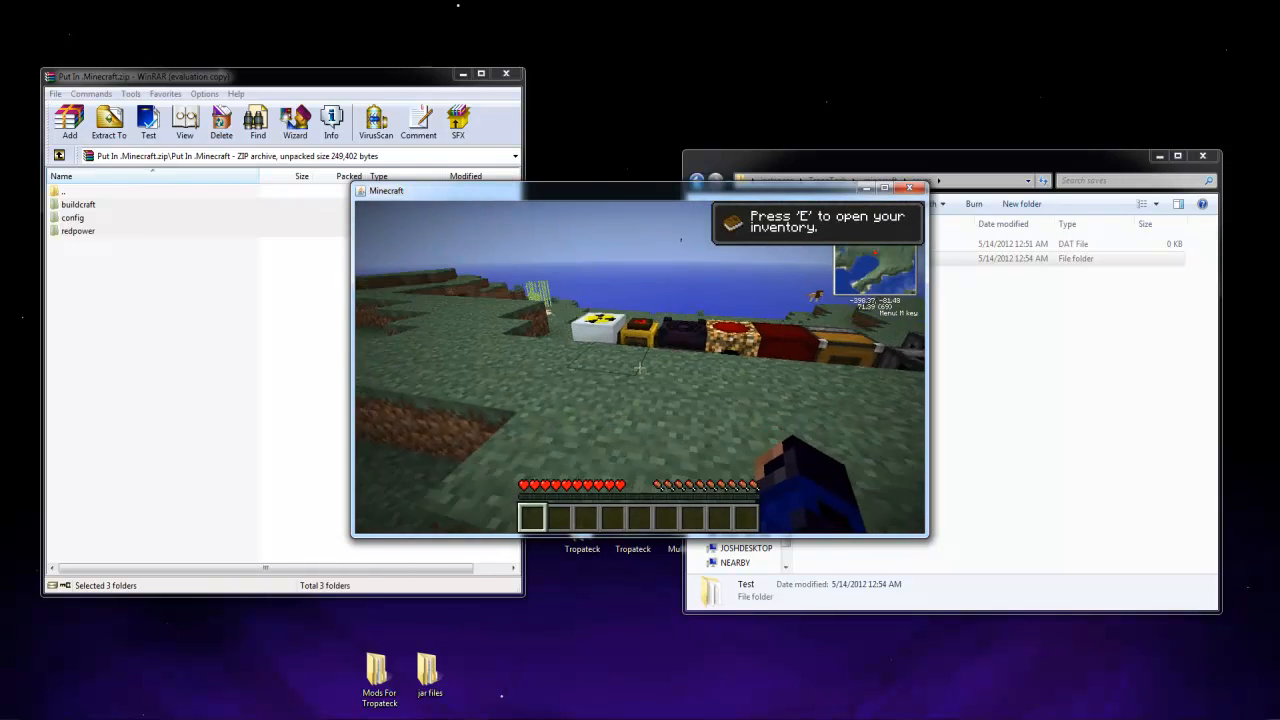
Walk around the row of machines in the Test world and examine the placed blocks
key("w")
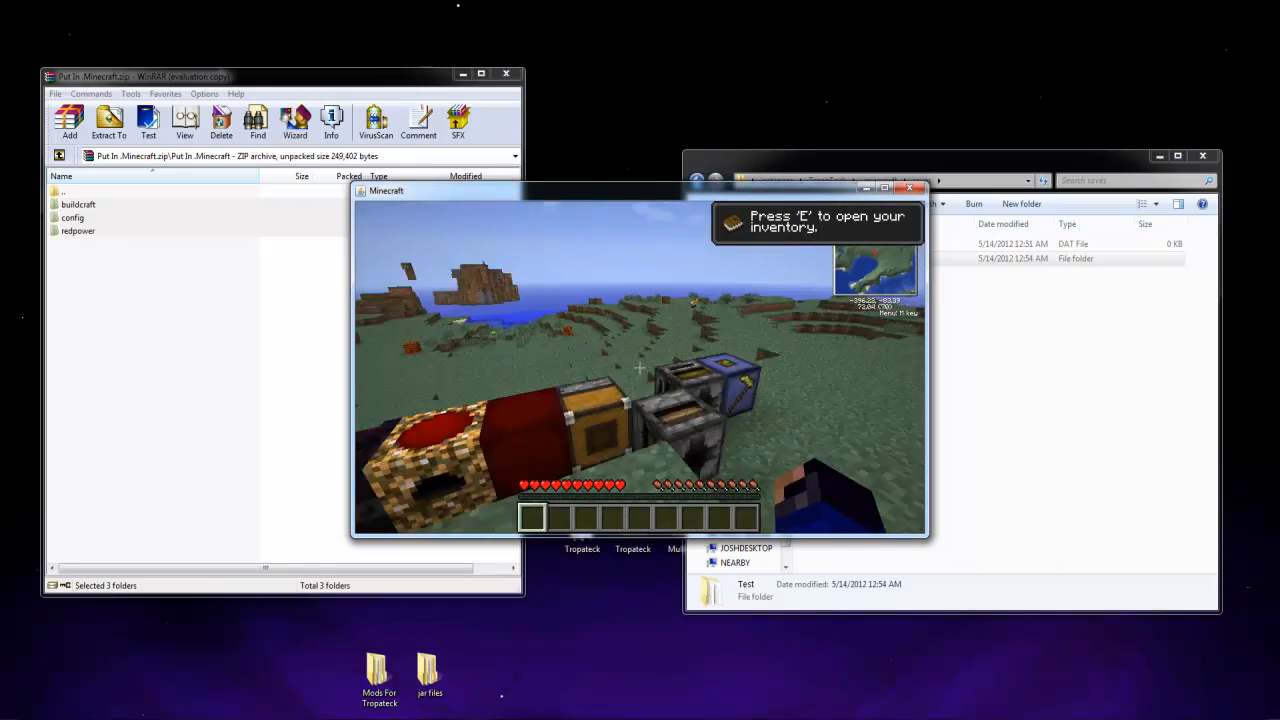
key("w")
key("space")
key("w")
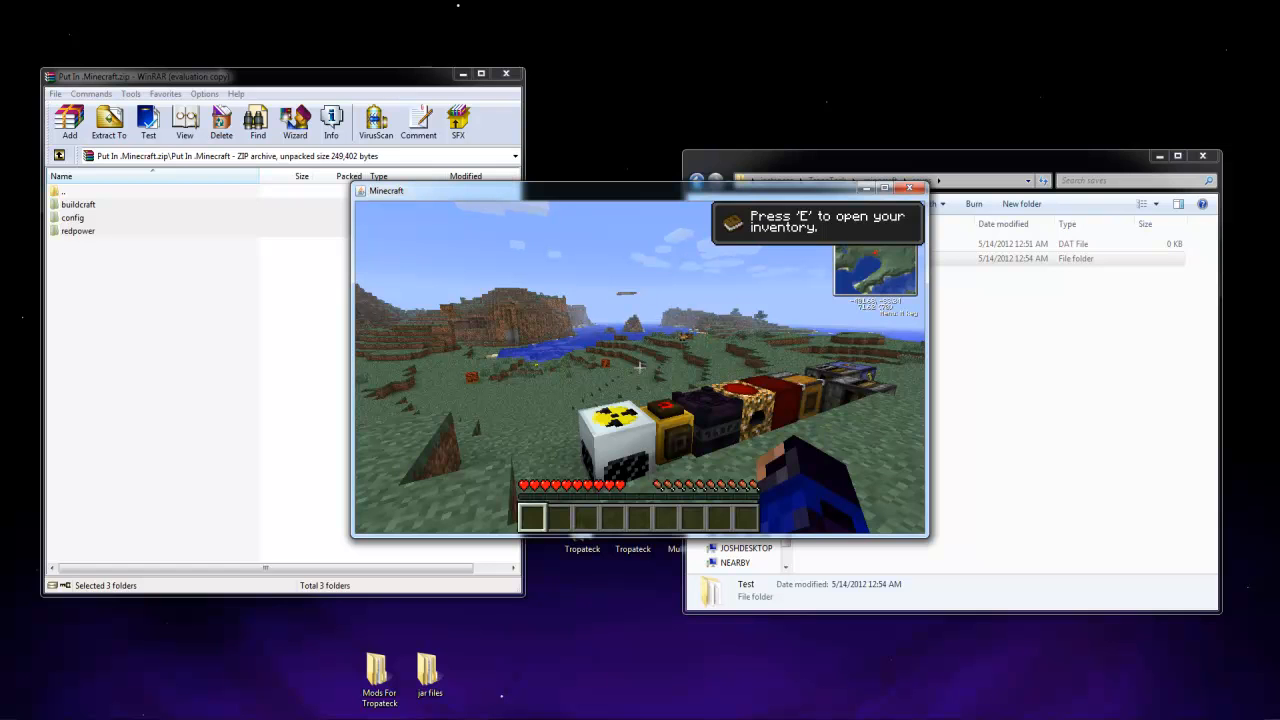
Save and quit the Test world and close the TropaTeck Minecraft window
key("Escape")
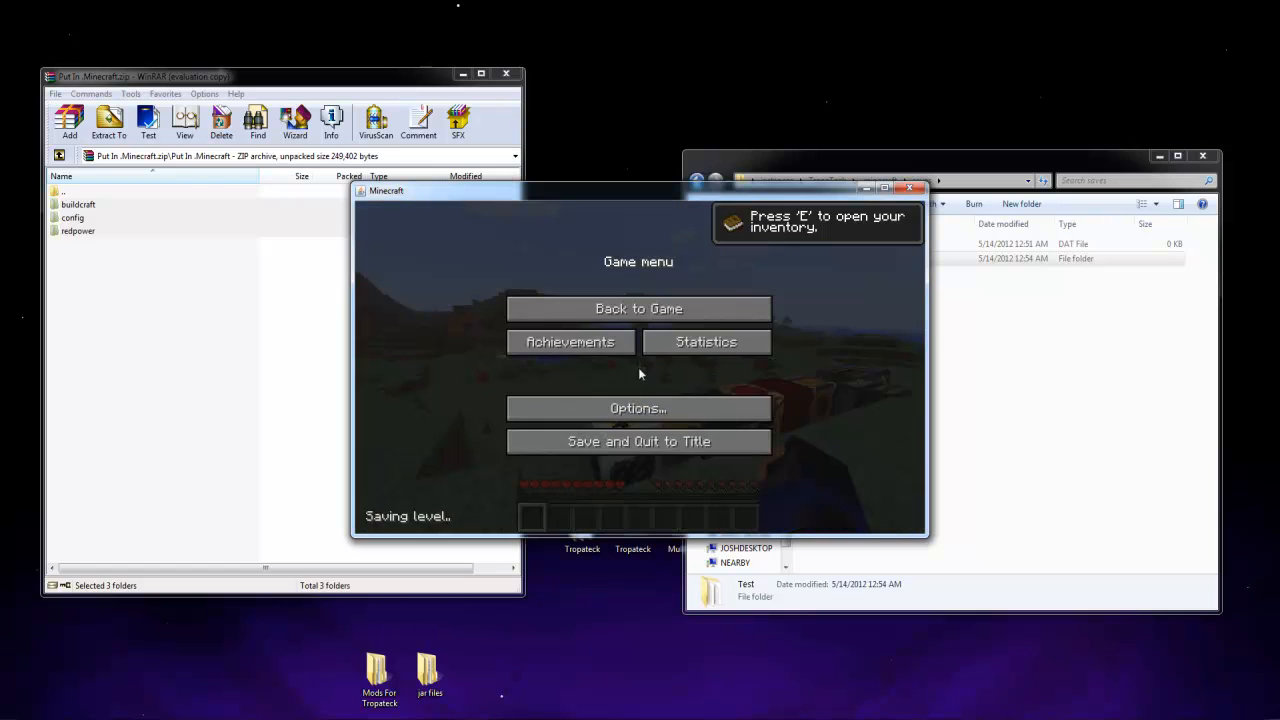
left_click(638, 442)
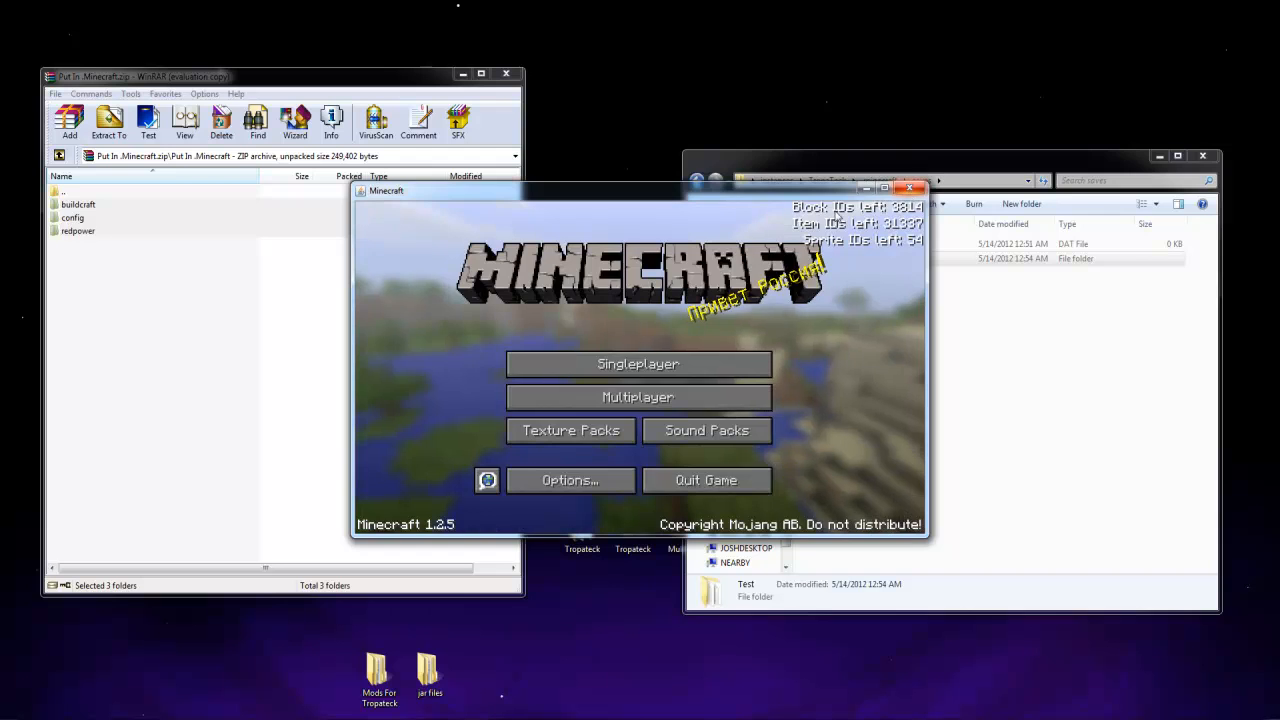
left_click(909, 188)
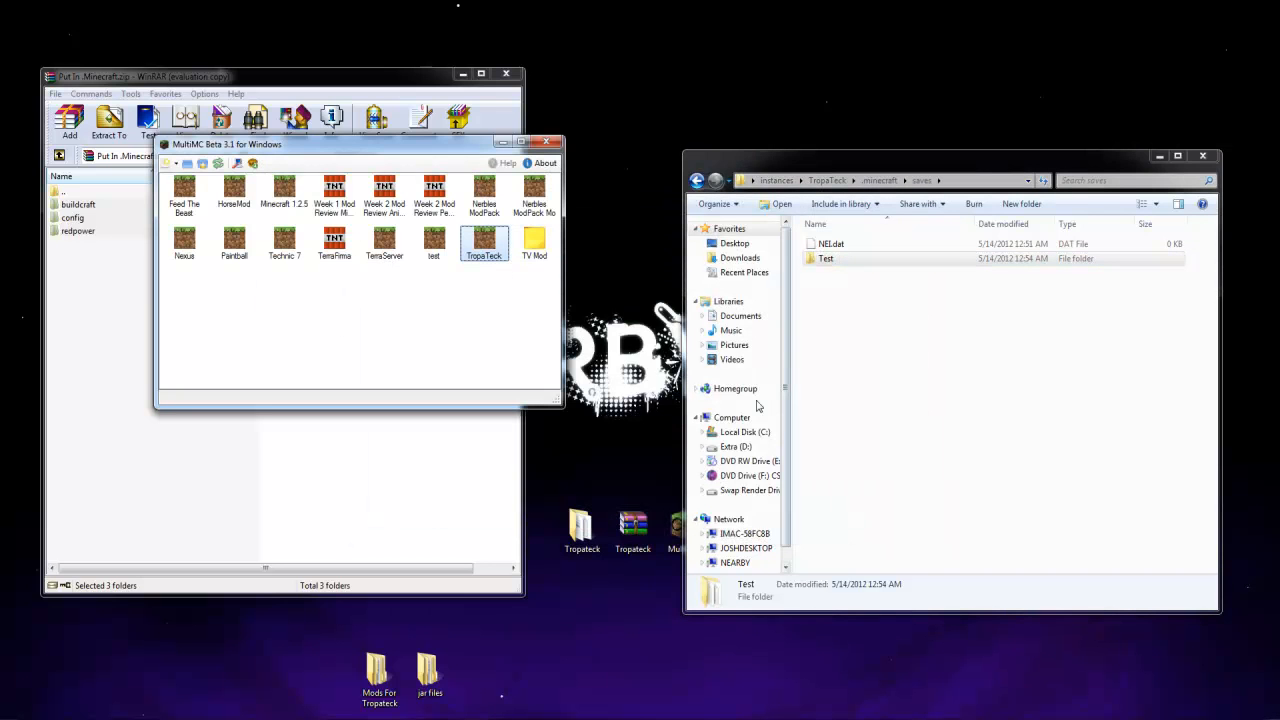
Switch to the web browser, search for optfine and find the download links in the OptiFine topic on minecraftforum.net
left_click(158, 717)
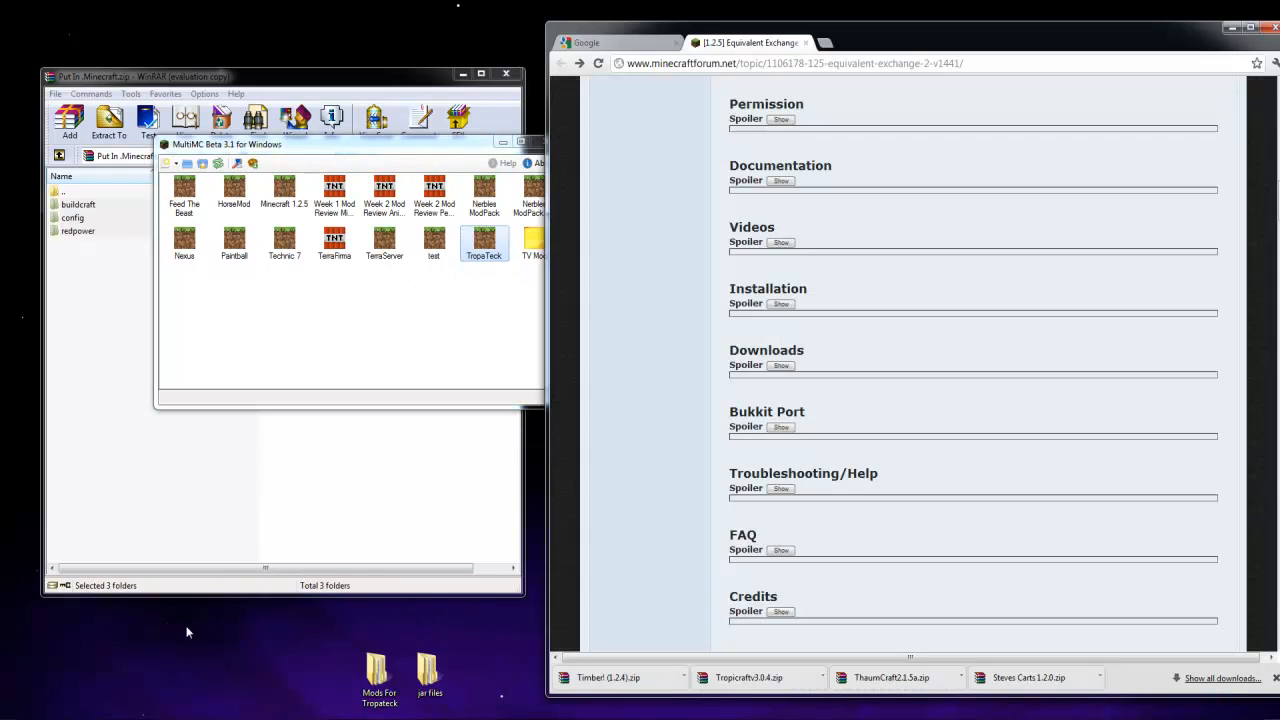
left_click(675, 65)
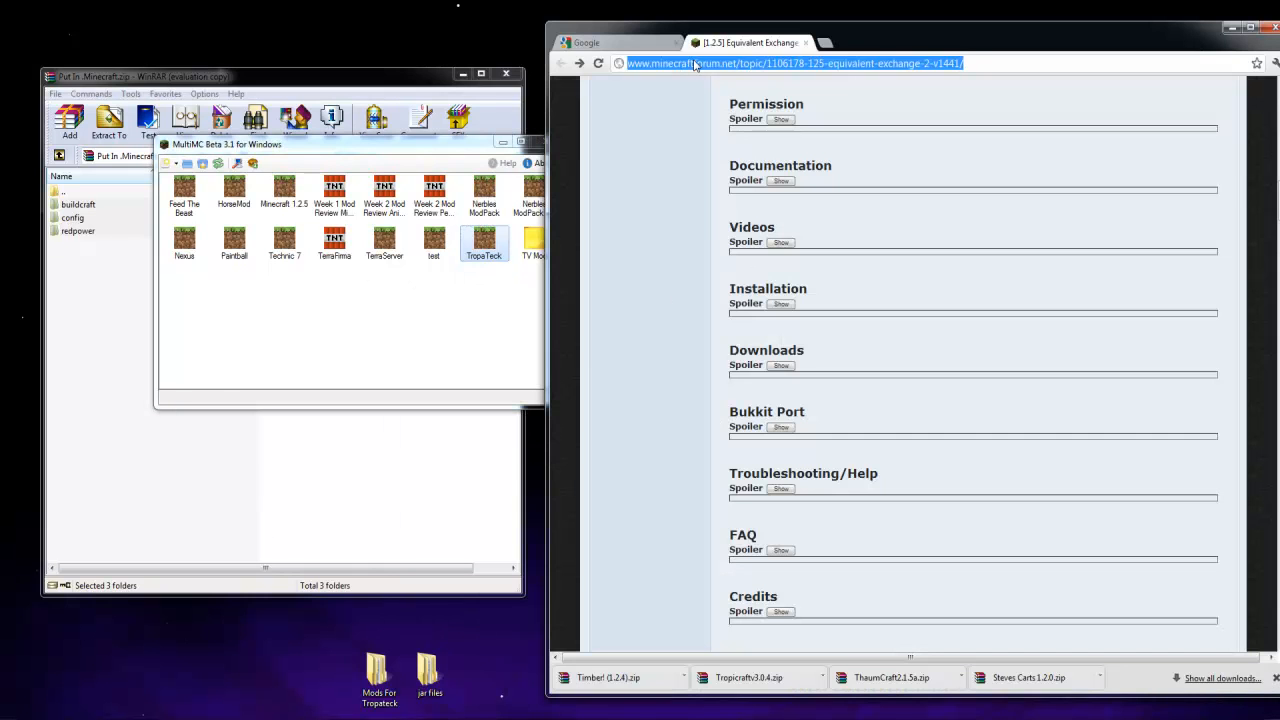
type("optfine")
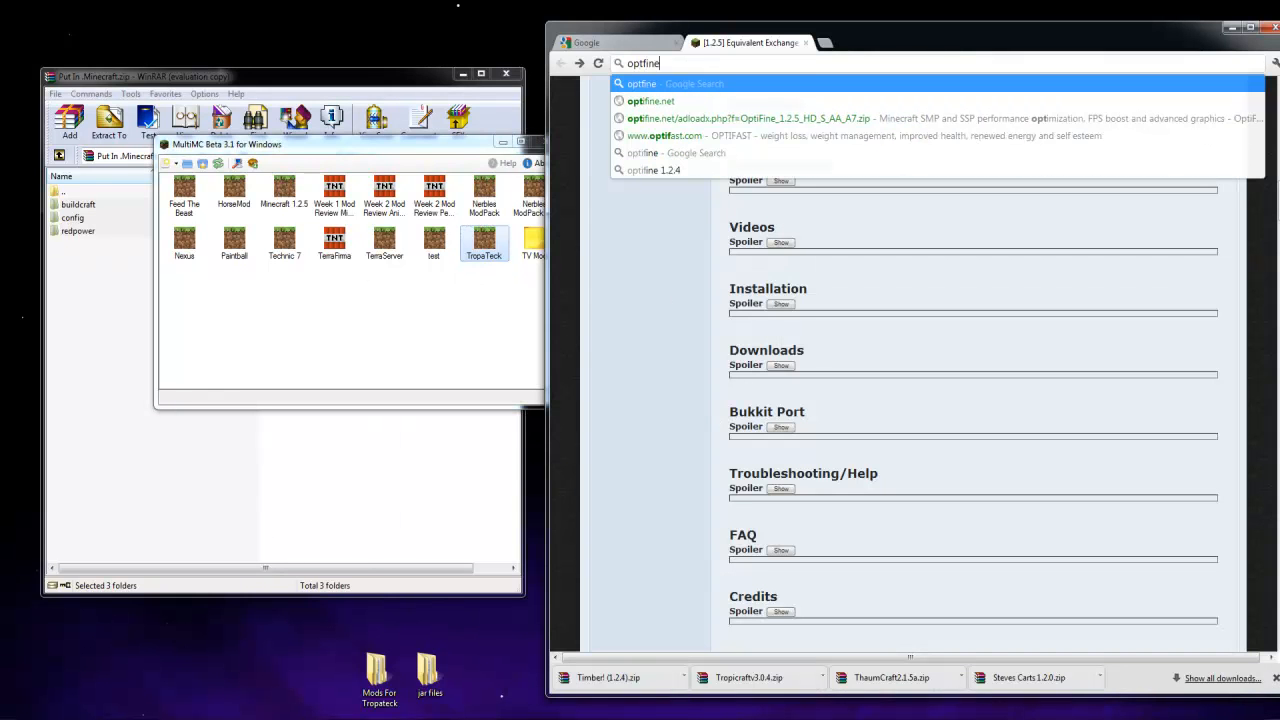
key("Return")
left_click(712, 262)
left_click_drag(868, 58, 752, 36)
scroll(716, 490, "down", 5)
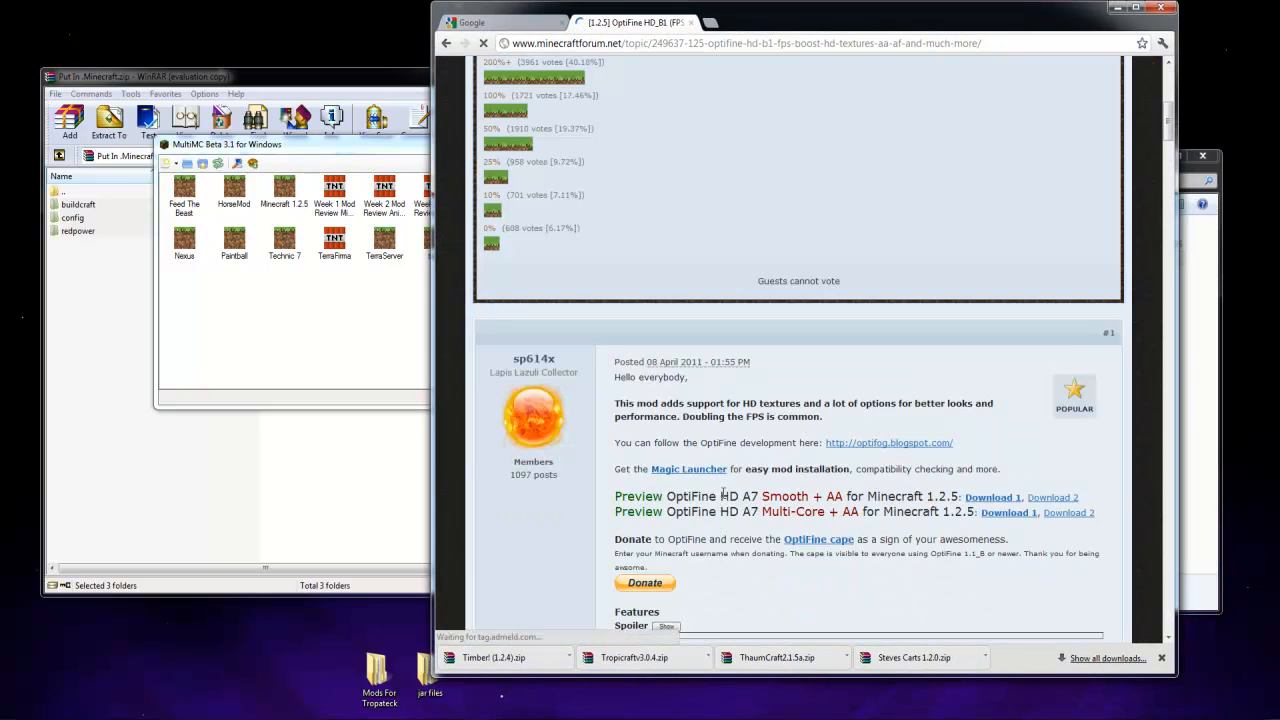
scroll(716, 490, "down", 2)
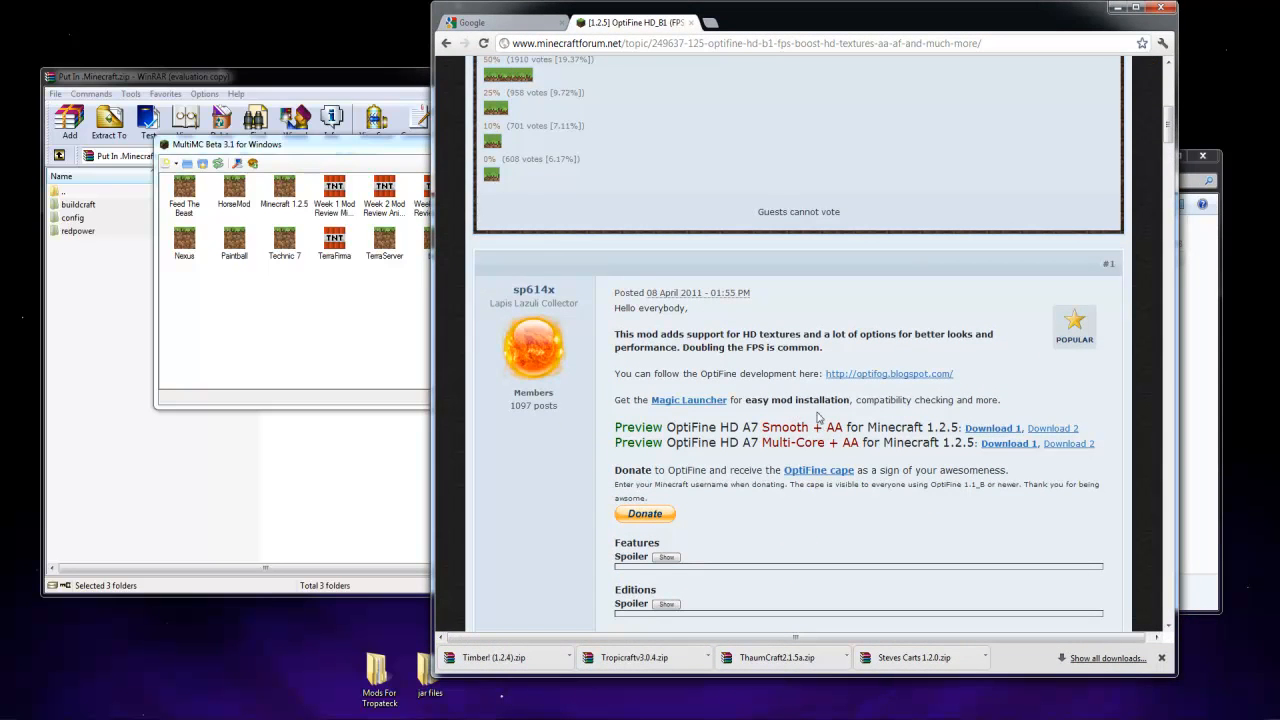
Download the Multi-Core + AA build OptiFine_1.2.5_HD_MT_AA_A7.zip to the desktop, closing the WinRAR and browser windows
left_click(1017, 446)
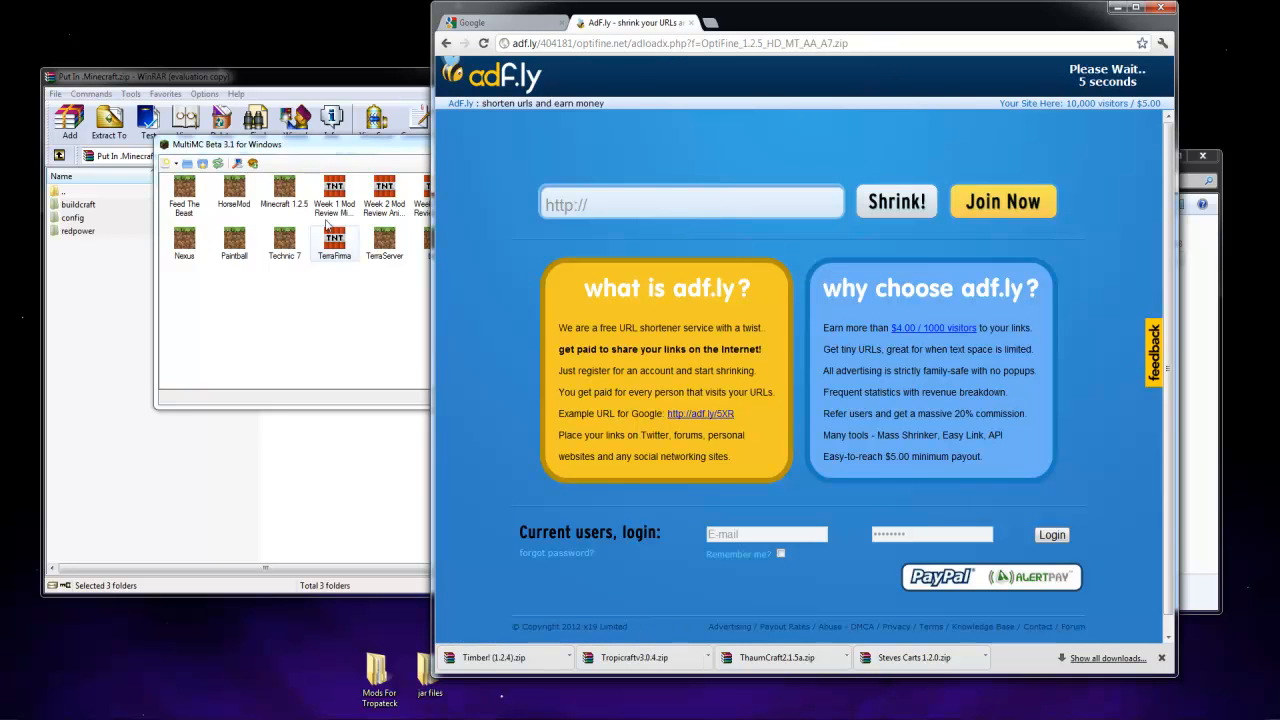
left_click(350, 91)
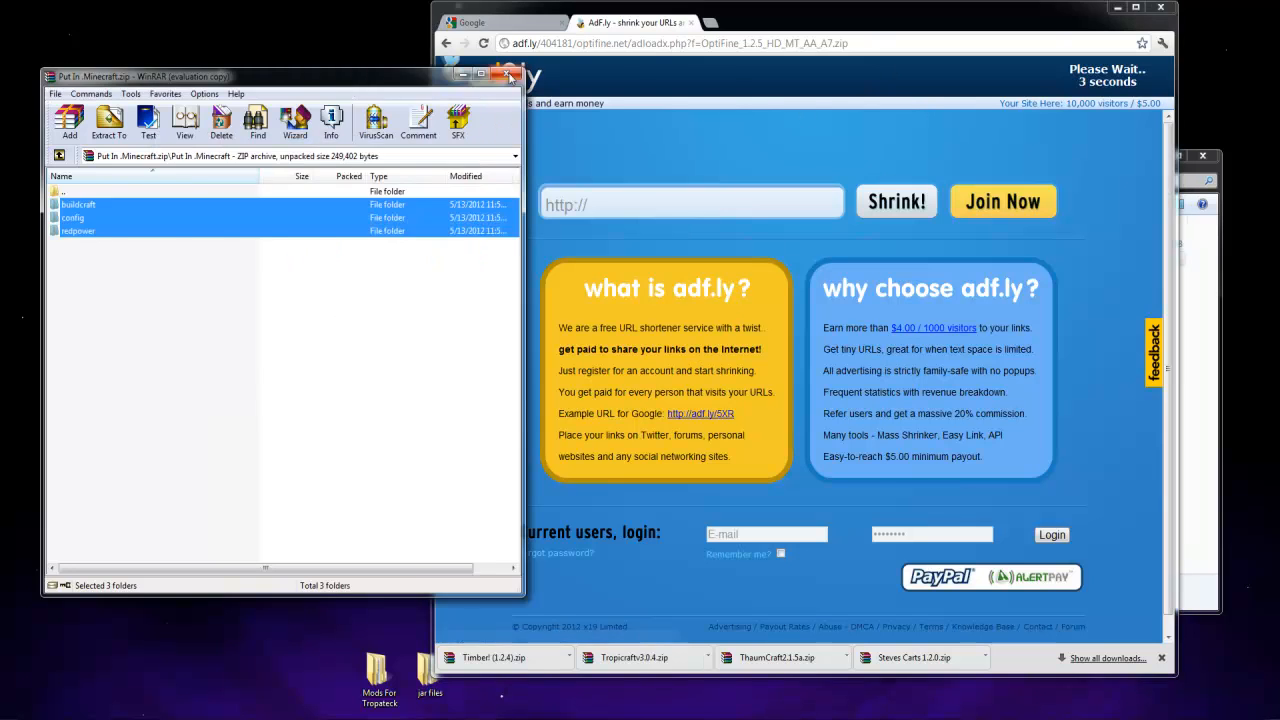
left_click(521, 77)
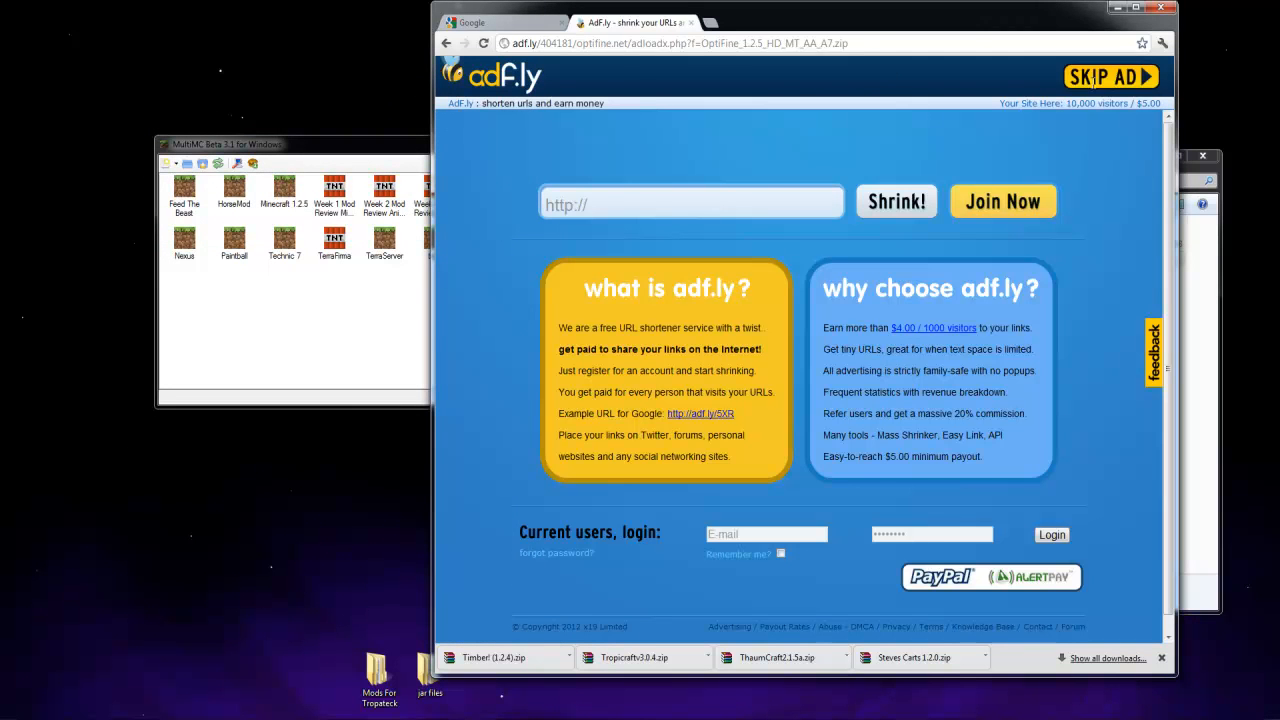
left_click(1102, 82)
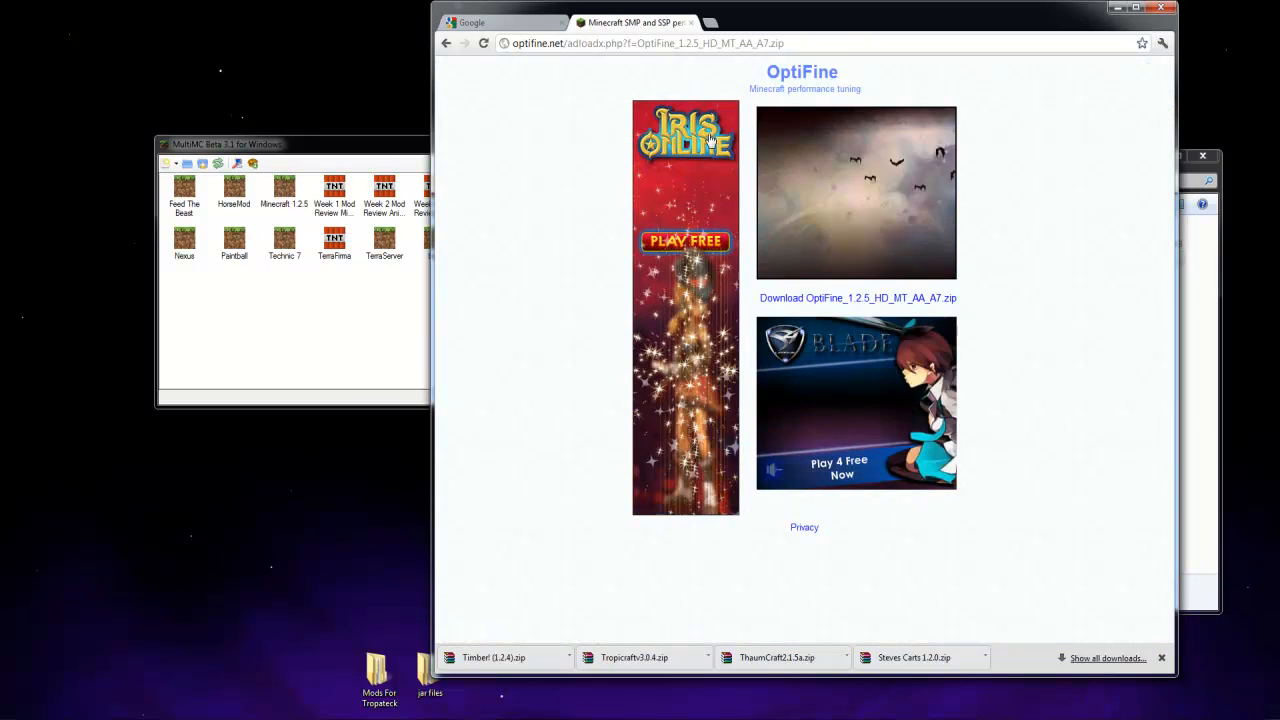
left_click(802, 300)
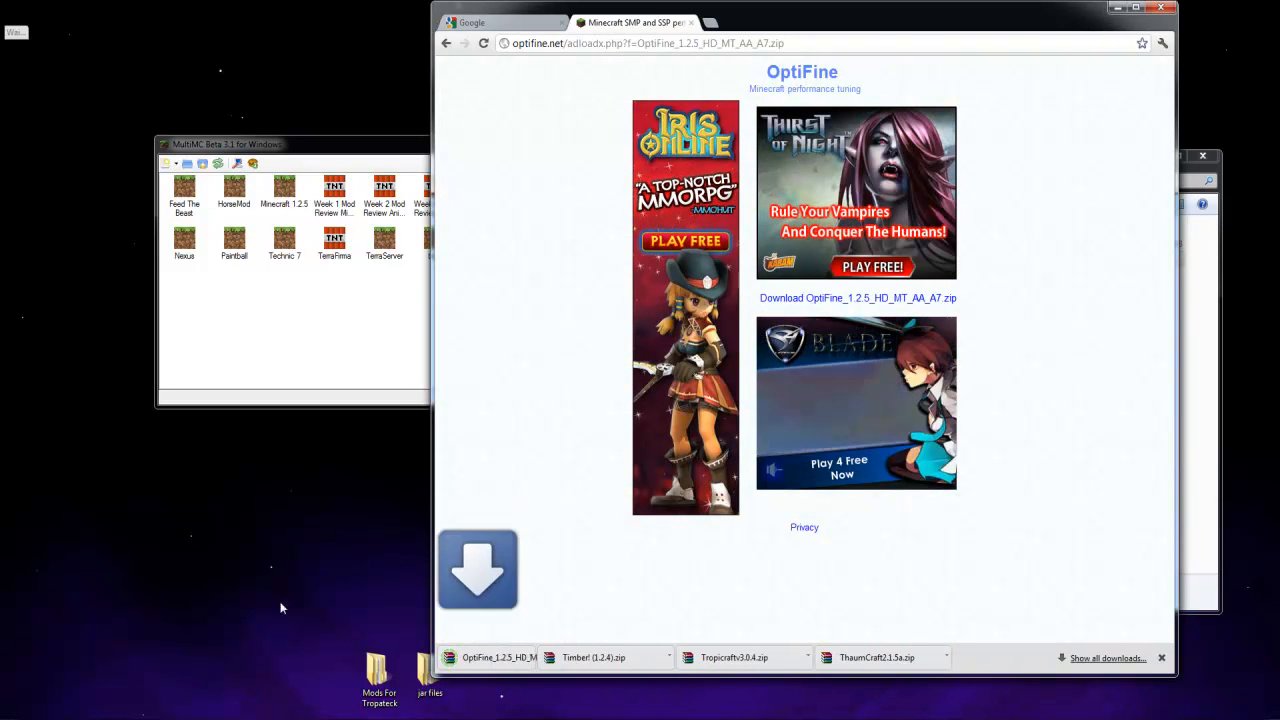
left_click_drag(500, 654, 168, 531)
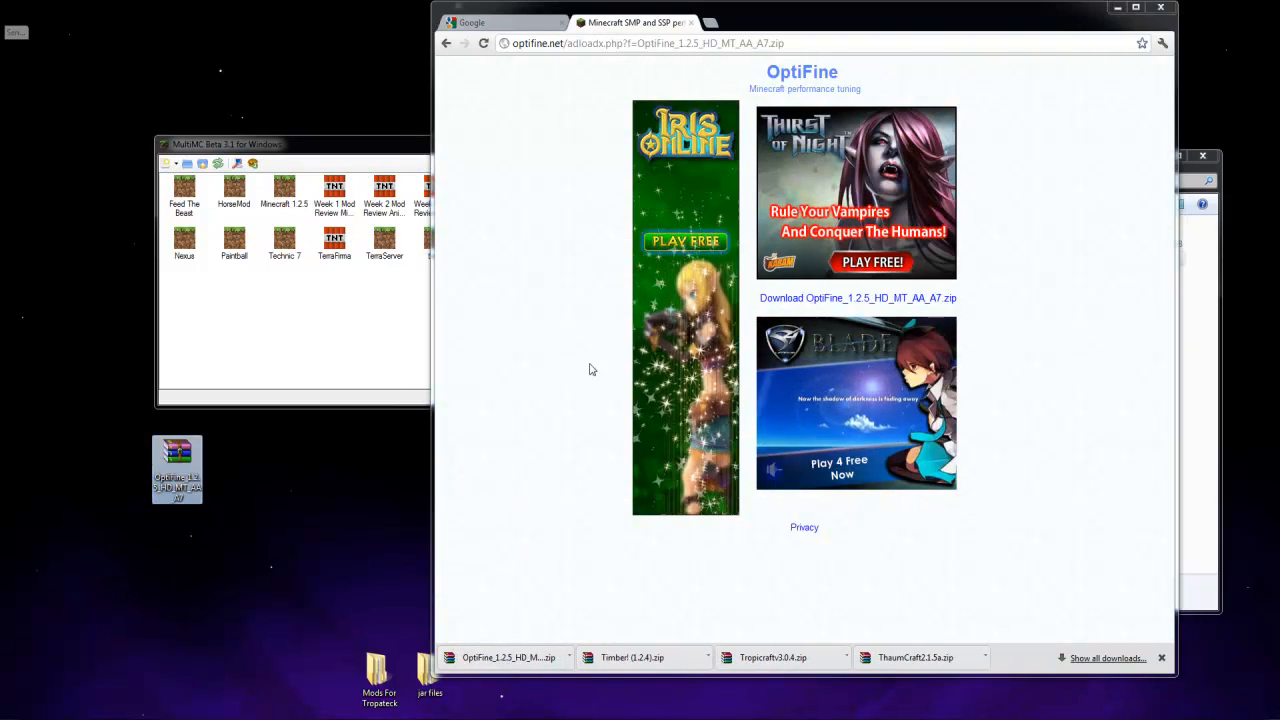
left_click(1162, 8)
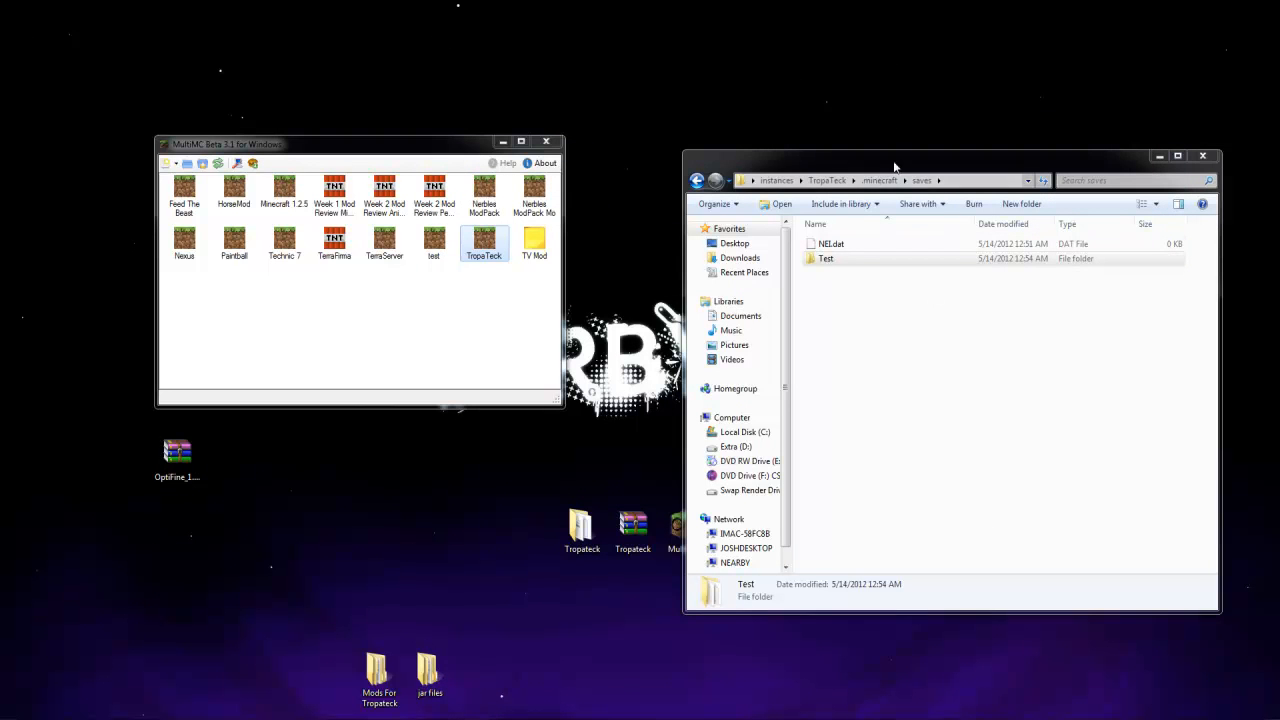
Open the minecraft jar from the TropaTeck instance's .minecraft\bin folder as an archive in WinRAR
left_click(827, 181)
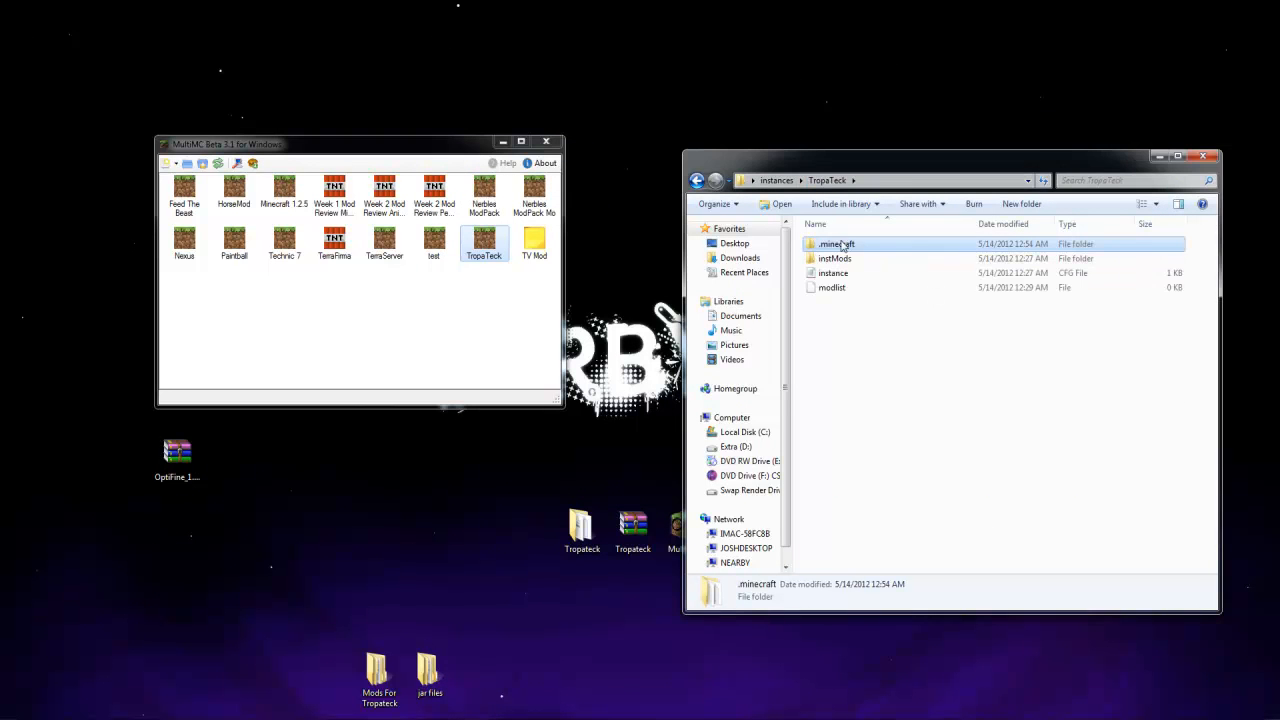
double_click(840, 244)
double_click(837, 244)
left_click(822, 317)
right_click(830, 316)
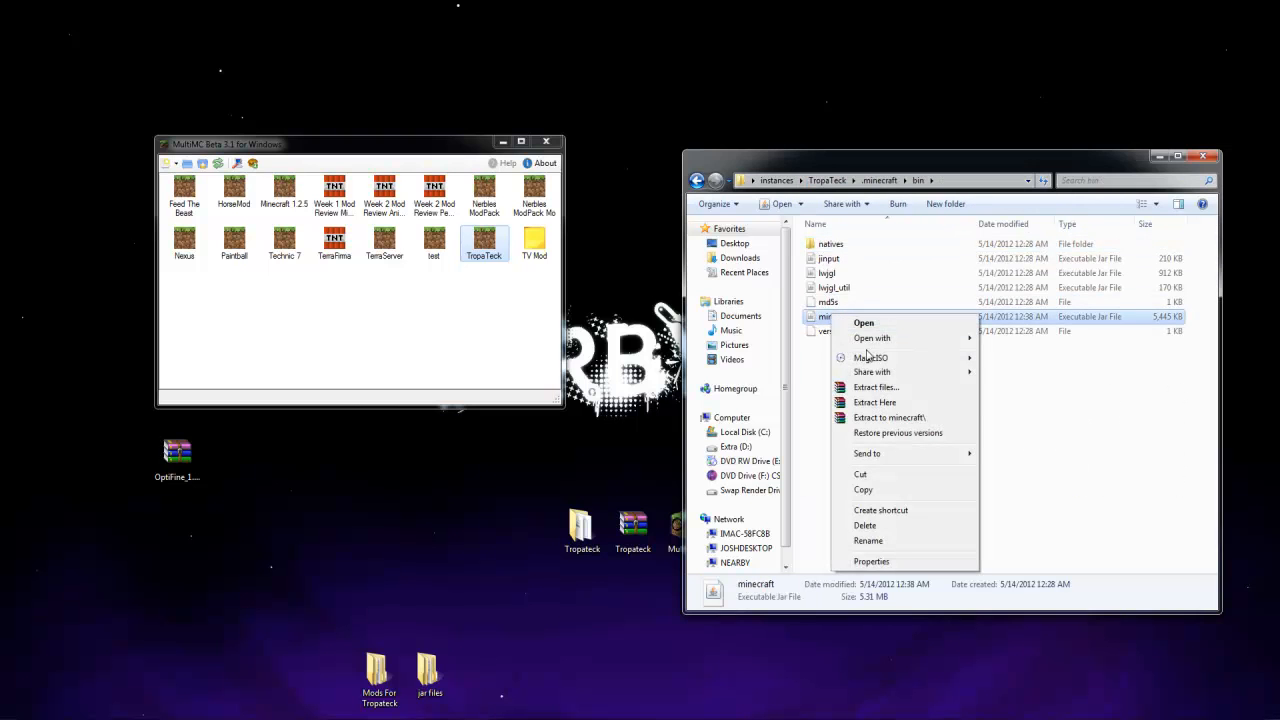
mouse_move(889, 340)
left_click(1010, 352)
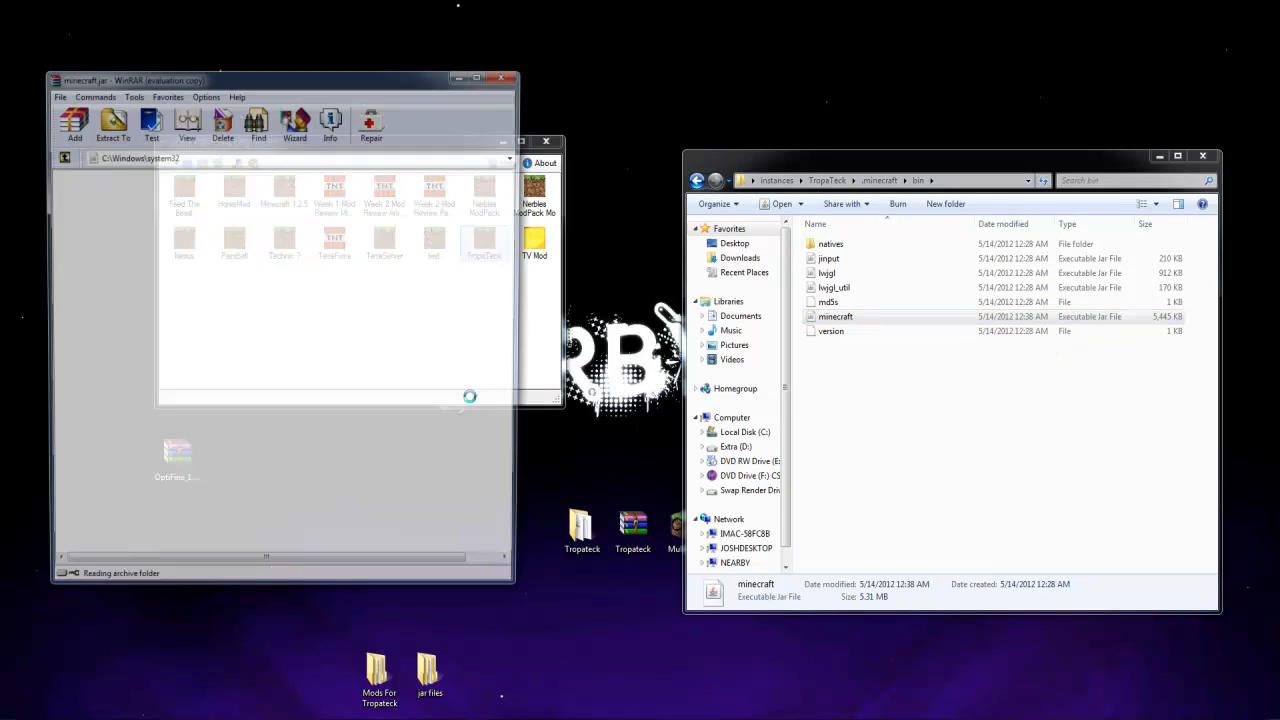
Add all files from OptiFine_1.2.5_HD_MT_AA_A7.zip to minecraft.jar, closing both archives
left_click_drag(220, 33, 719, 167)
left_click(177, 474)
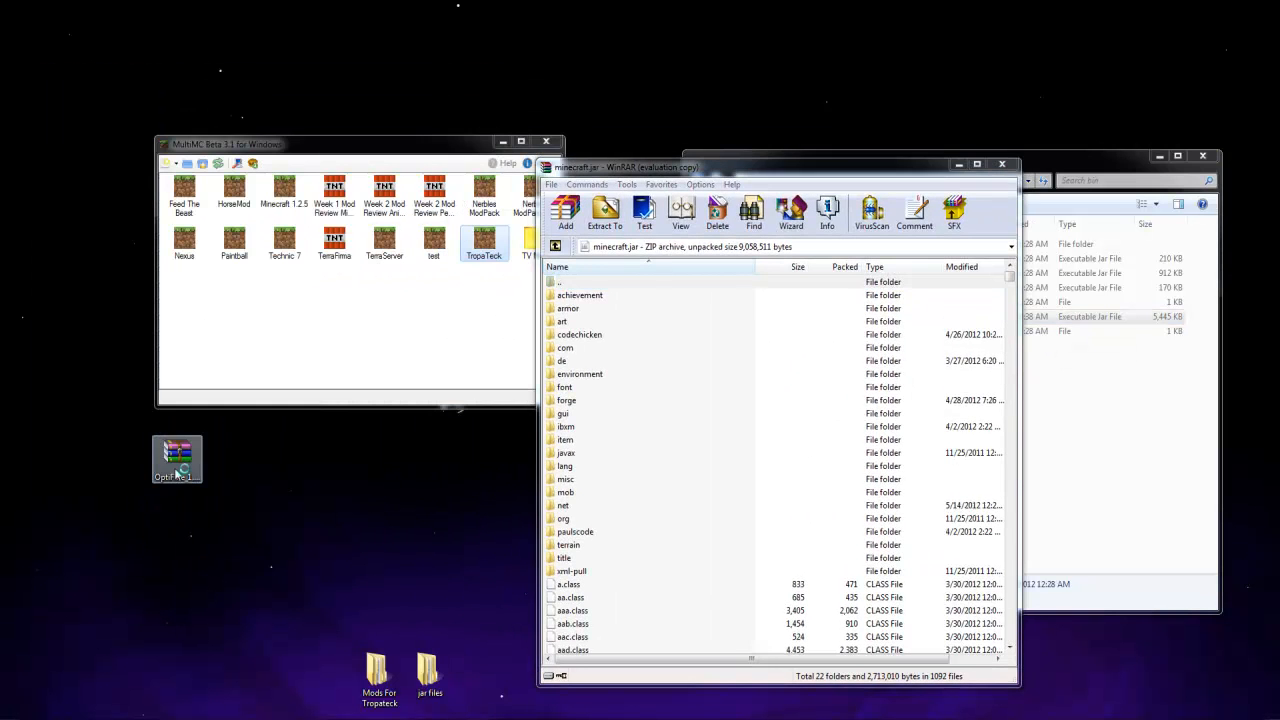
key("Down")
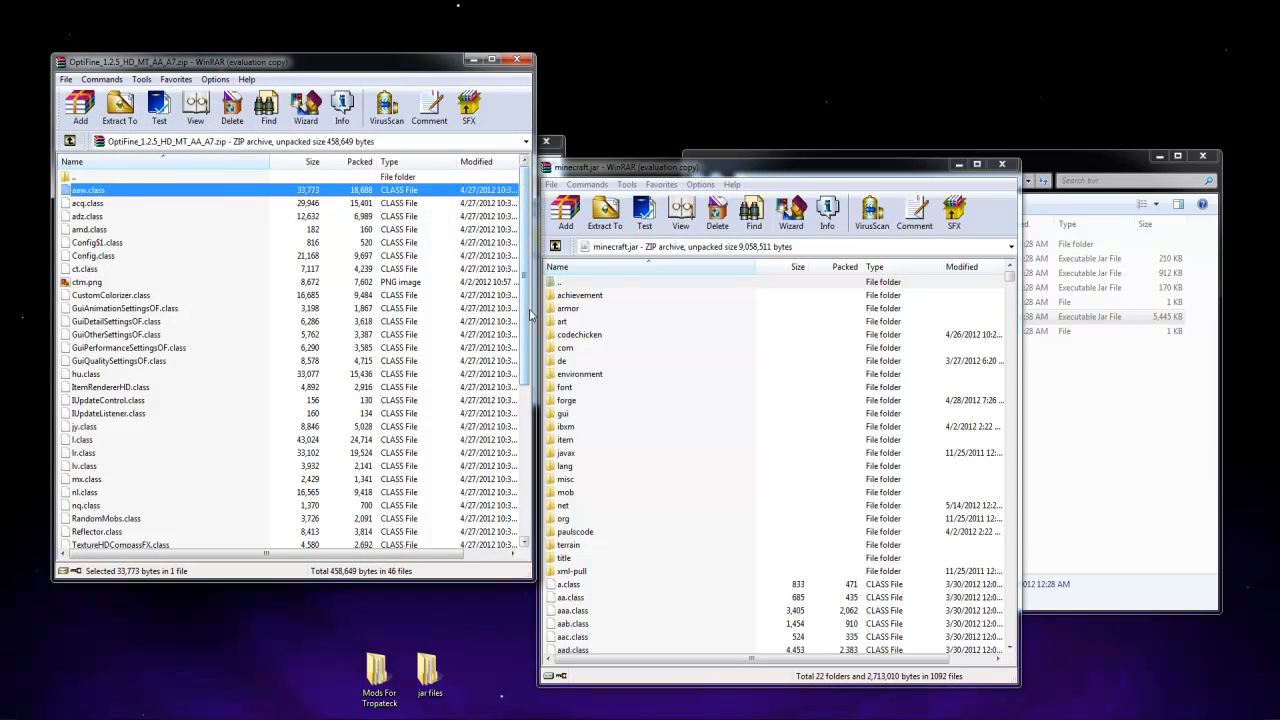
scroll(524, 314, "down", 6)
left_click(124, 531, "shift")
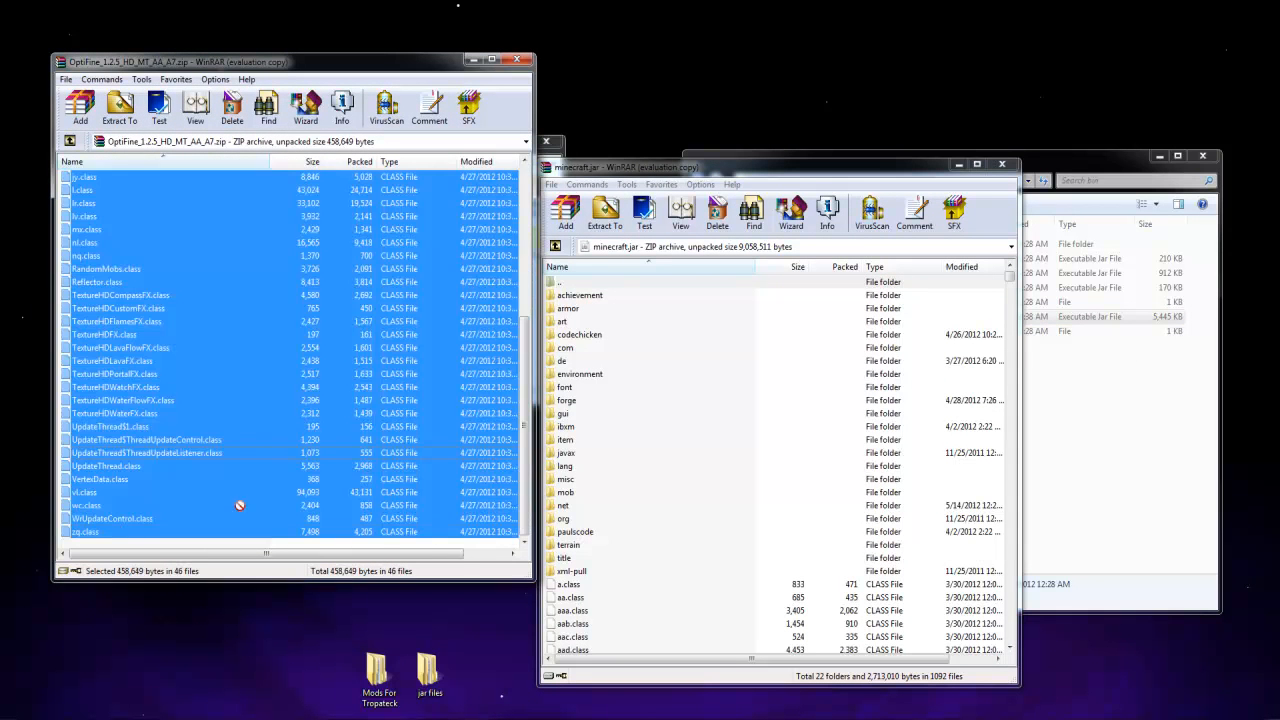
left_click(779, 540)
left_click(517, 60)
left_click(1009, 163)
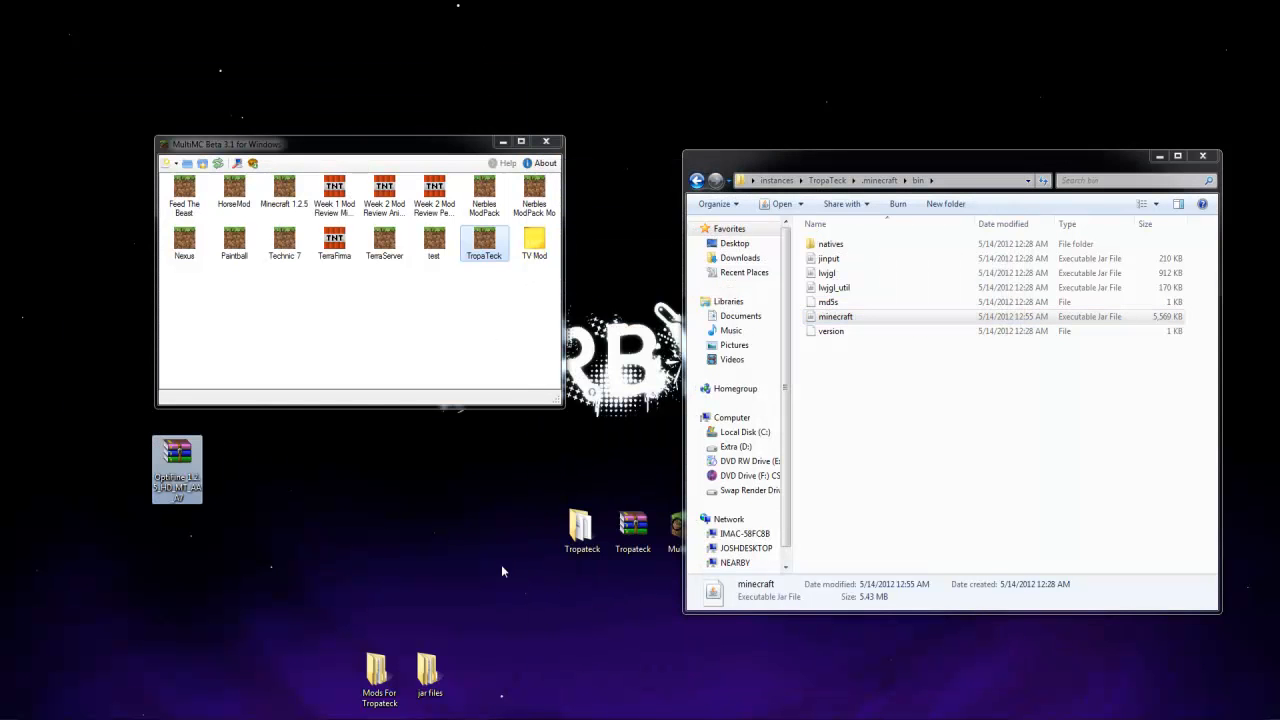
Launch the TropaTeck instance with the remembered login and load the Test world in singleplayer
double_click(484, 242)
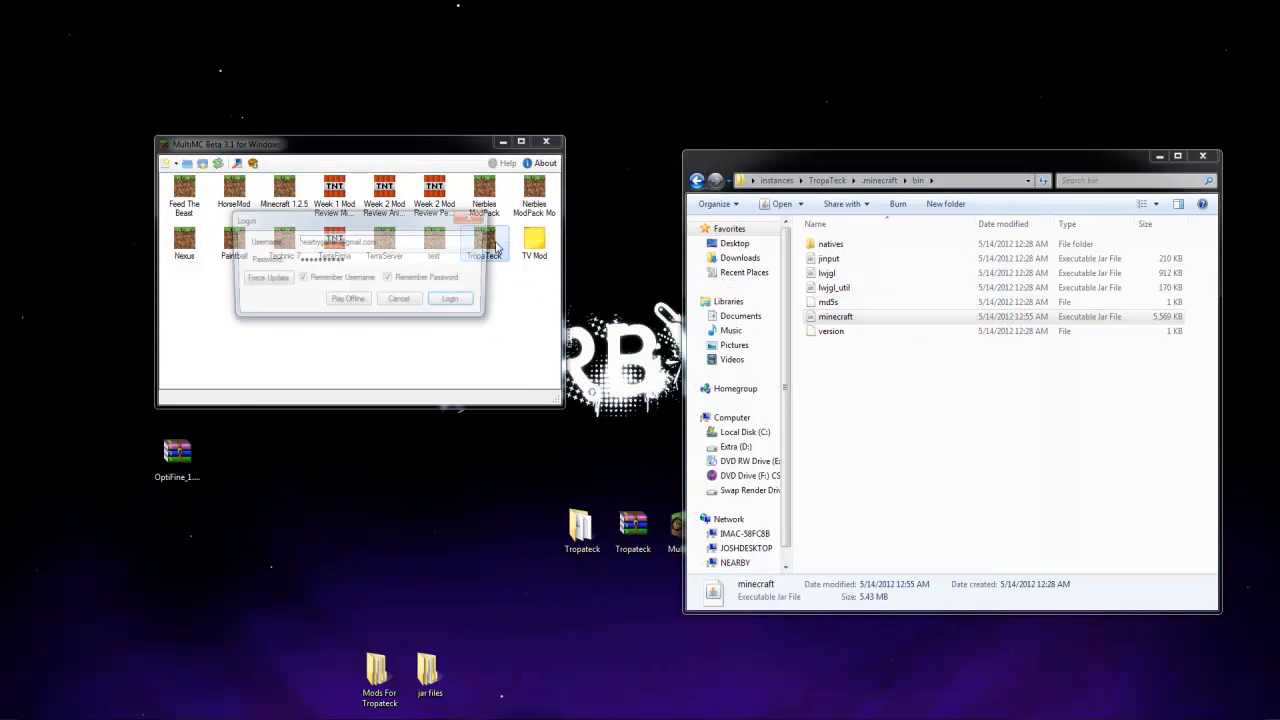
left_click(456, 305)
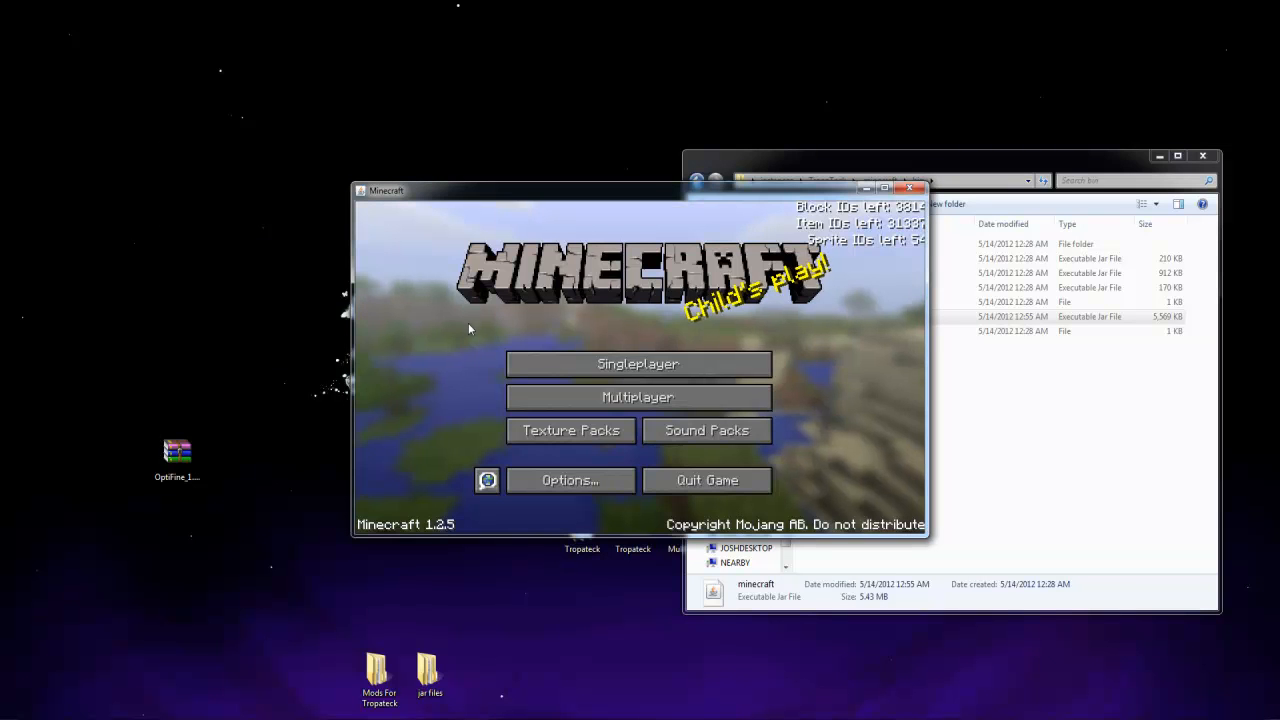
left_click(599, 369)
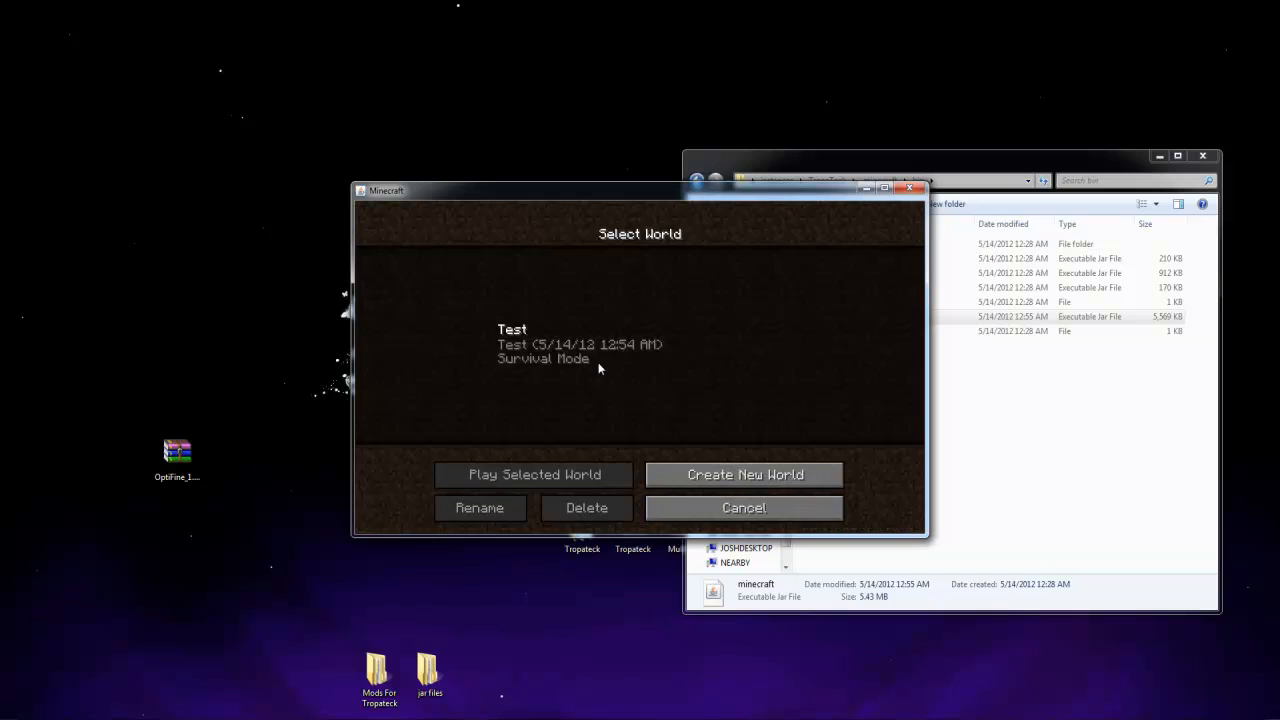
left_click(540, 345)
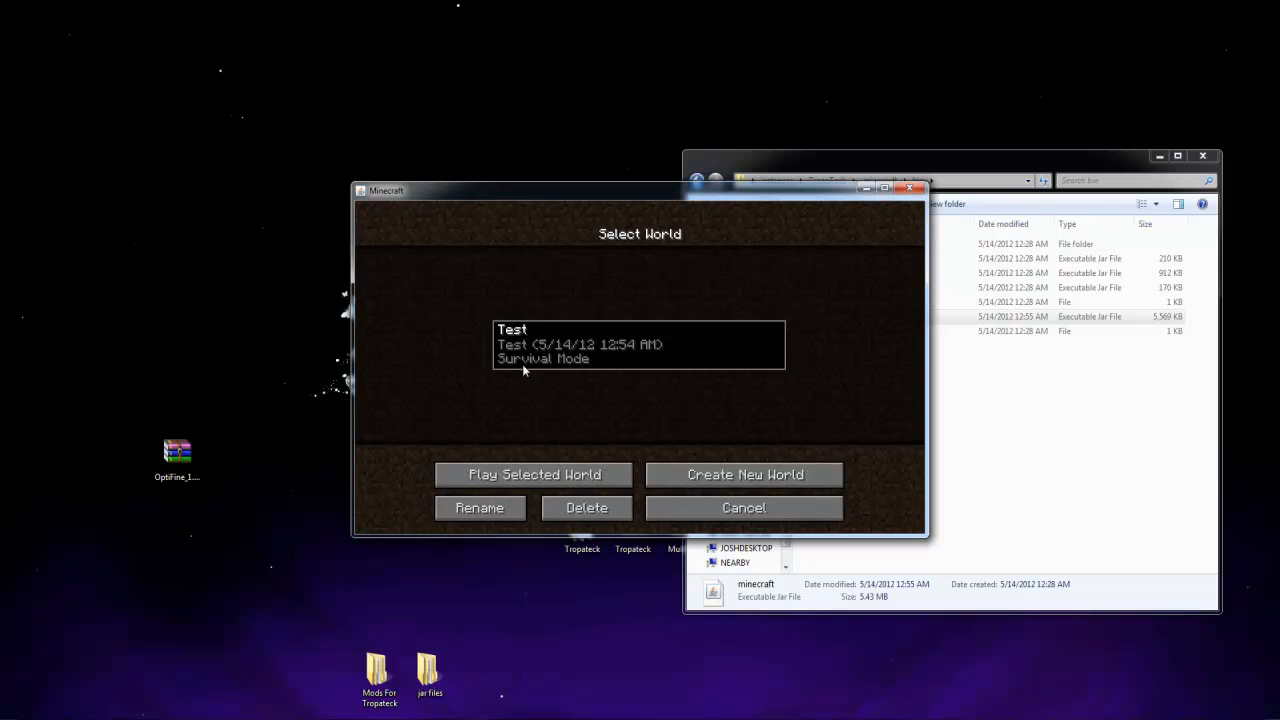
left_click(539, 477)
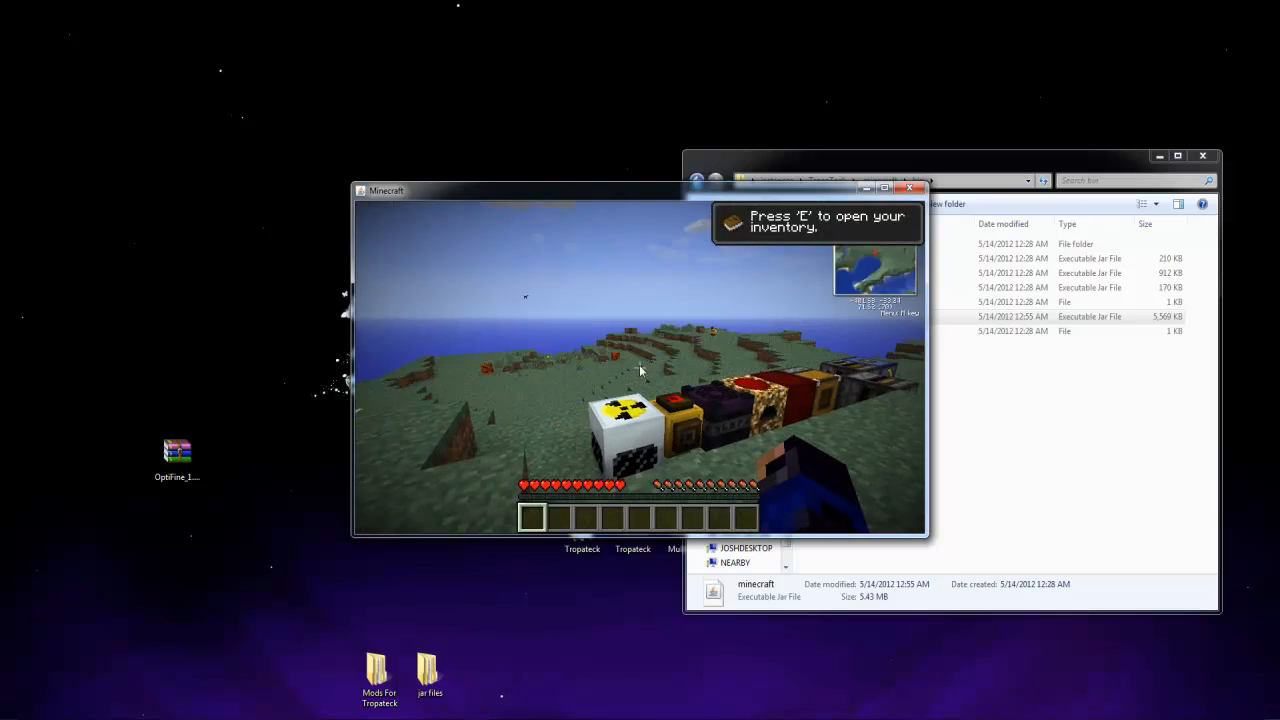
Pause the game, then reposition and enlarge the Minecraft window
key("Escape")
left_click_drag(590, 196, 407, 152)
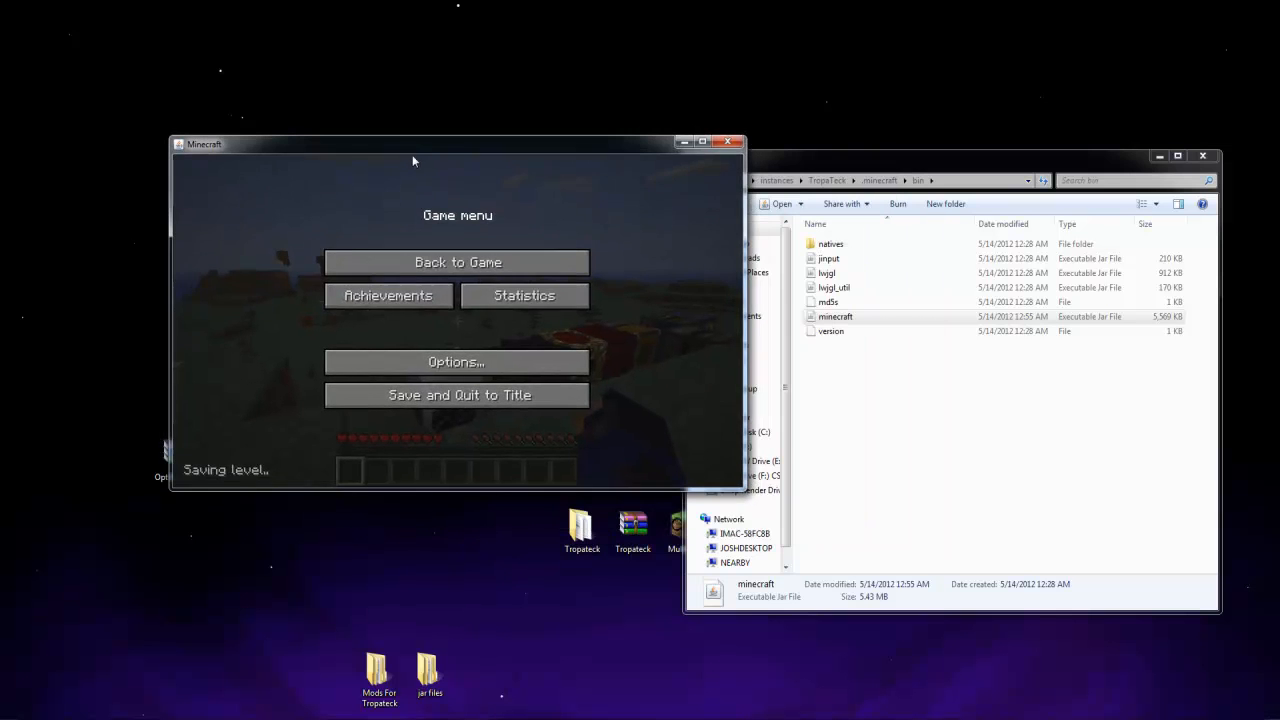
left_click_drag(745, 490, 1030, 662)
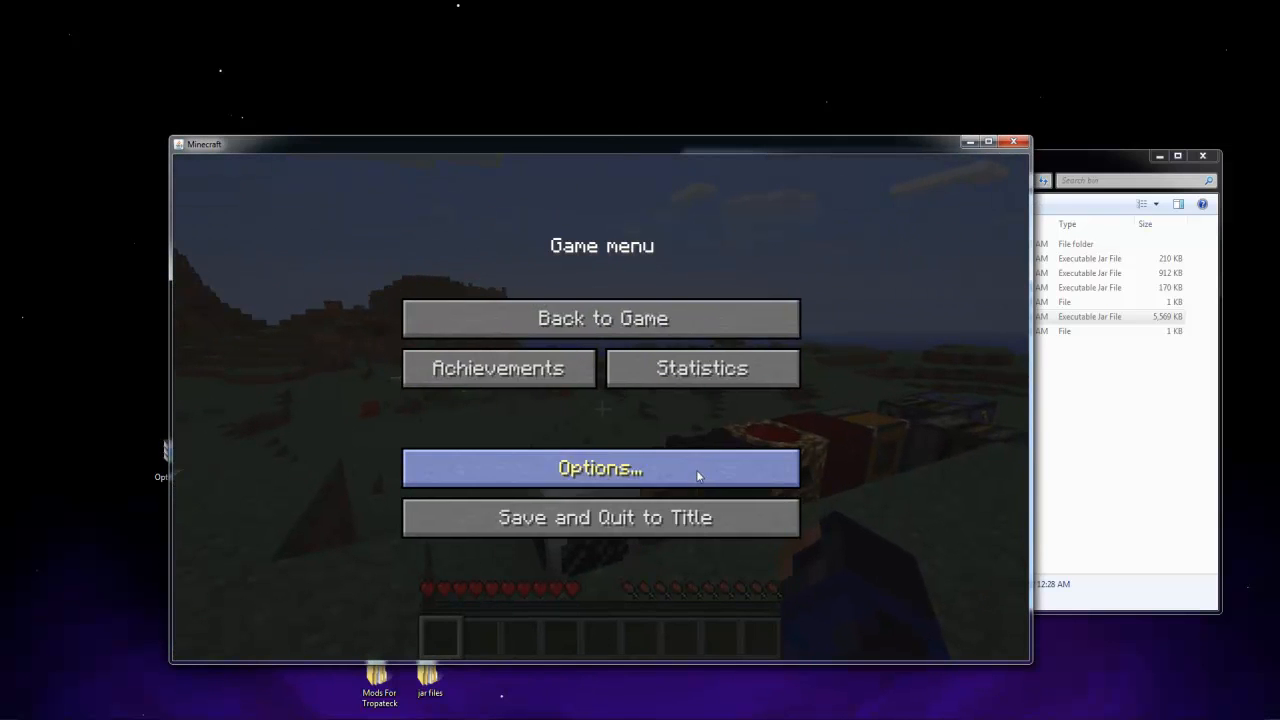
Set the video options to Fast graphics, Bright brightness and Normal render distance
left_click(700, 475)
left_click(538, 412)
left_click_drag(320, 410, 705, 460)
left_click(478, 248)
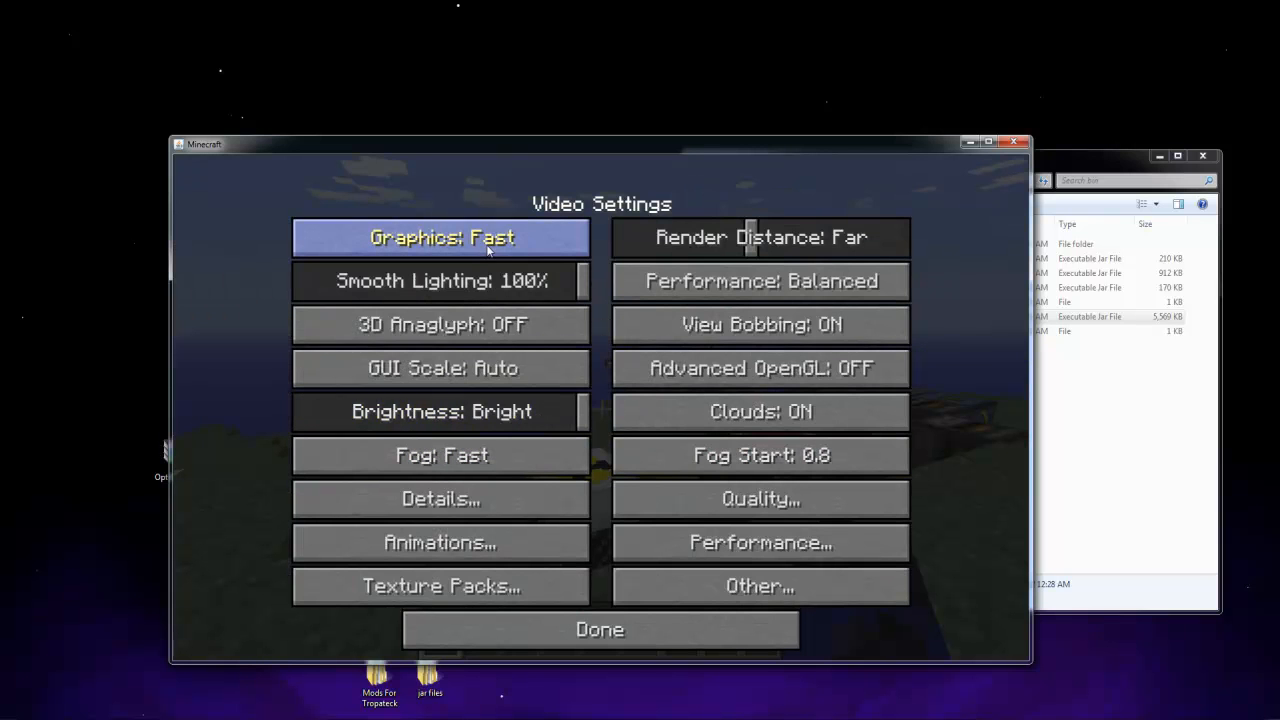
left_click_drag(625, 240, 688, 251)
mouse_move(760, 250)
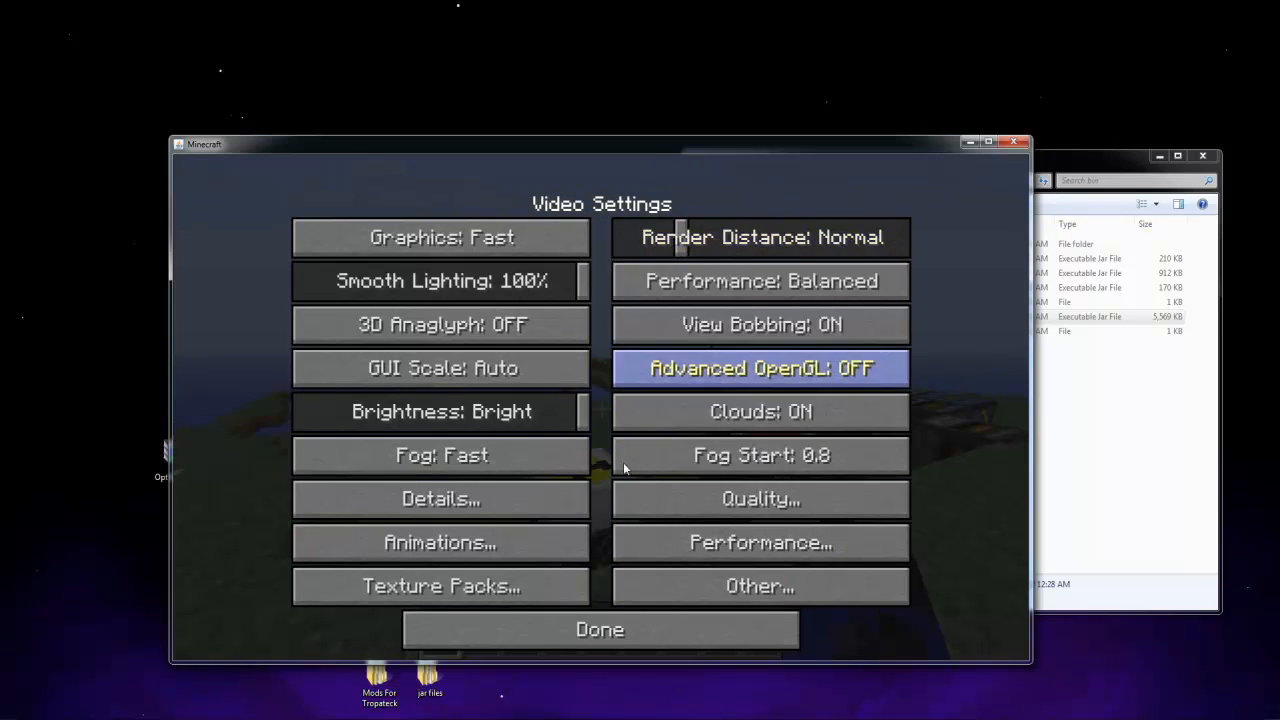
key("Escape")
key("Escape")
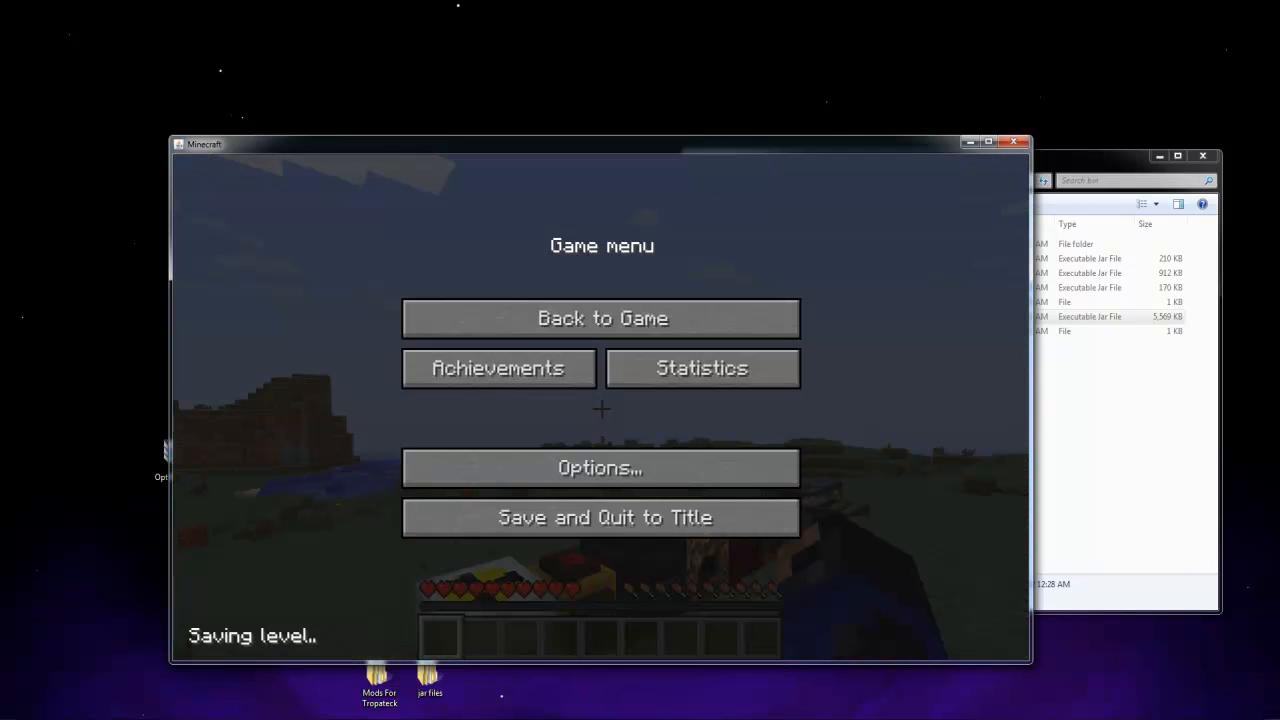
Return to the Test world and walk across the terrain and past the row of machines to check the game's performance
left_click(471, 328)
key("Escape")
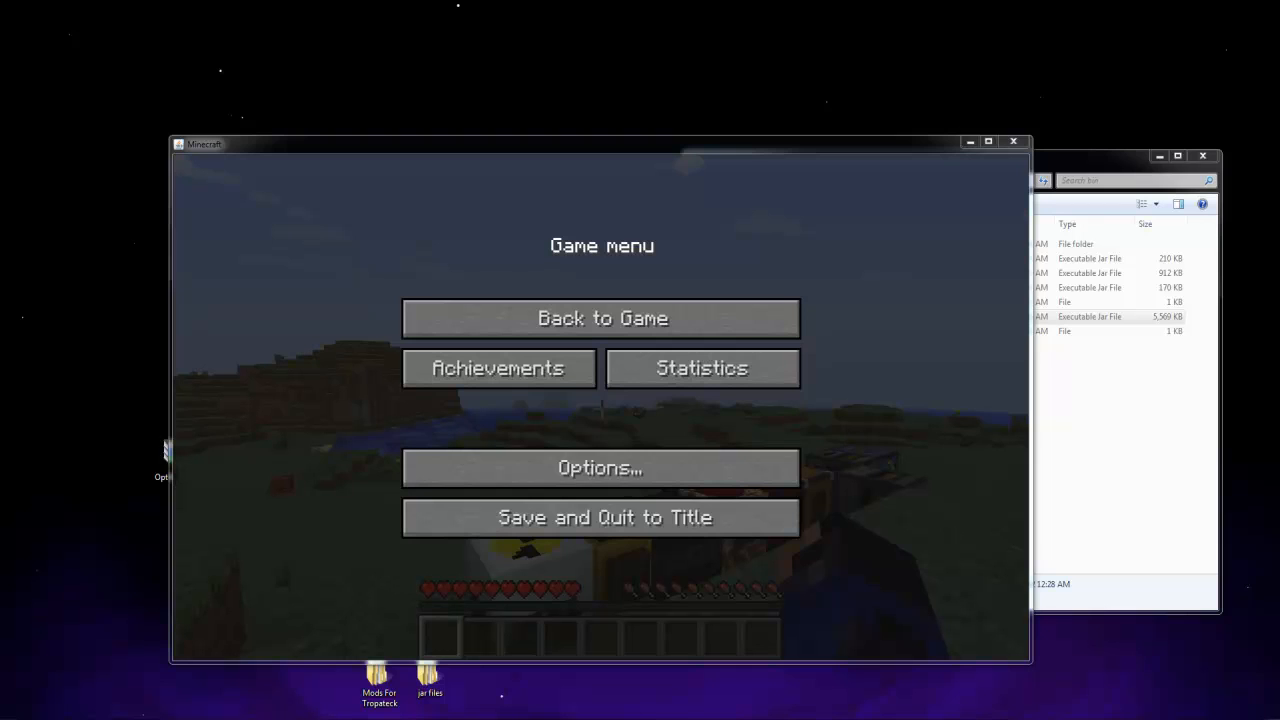
left_click(551, 328)
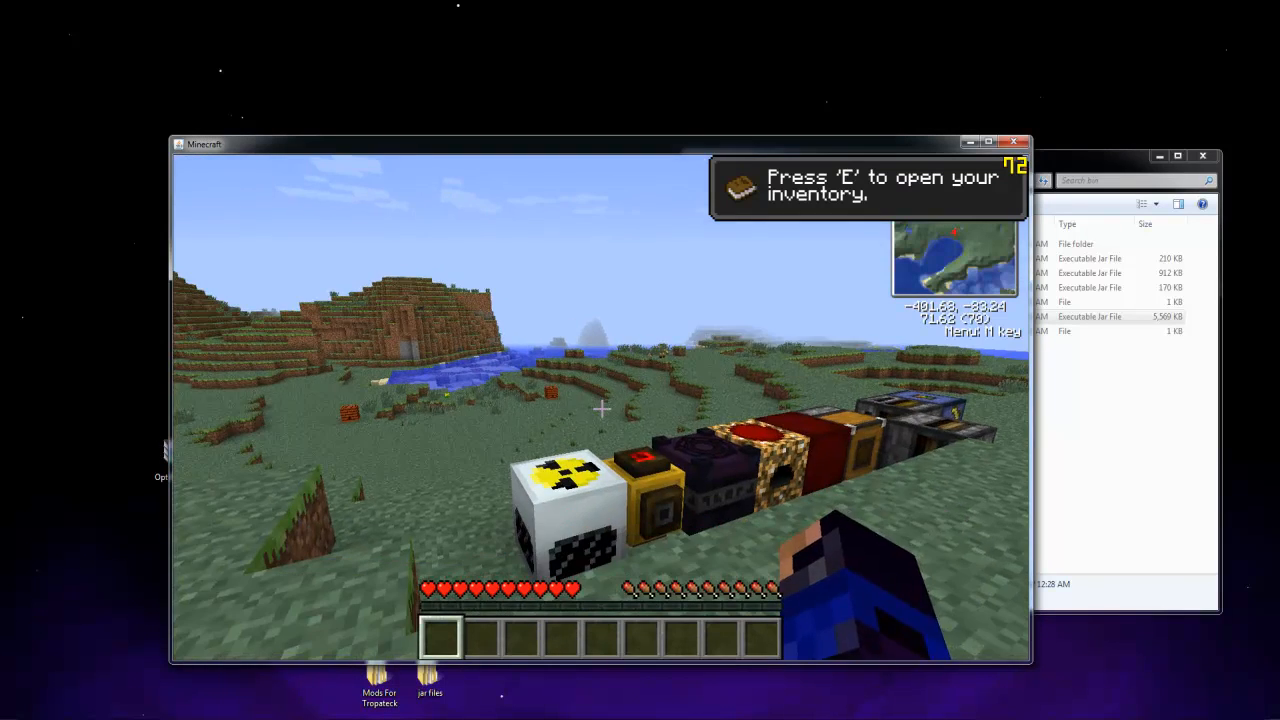
key("w")
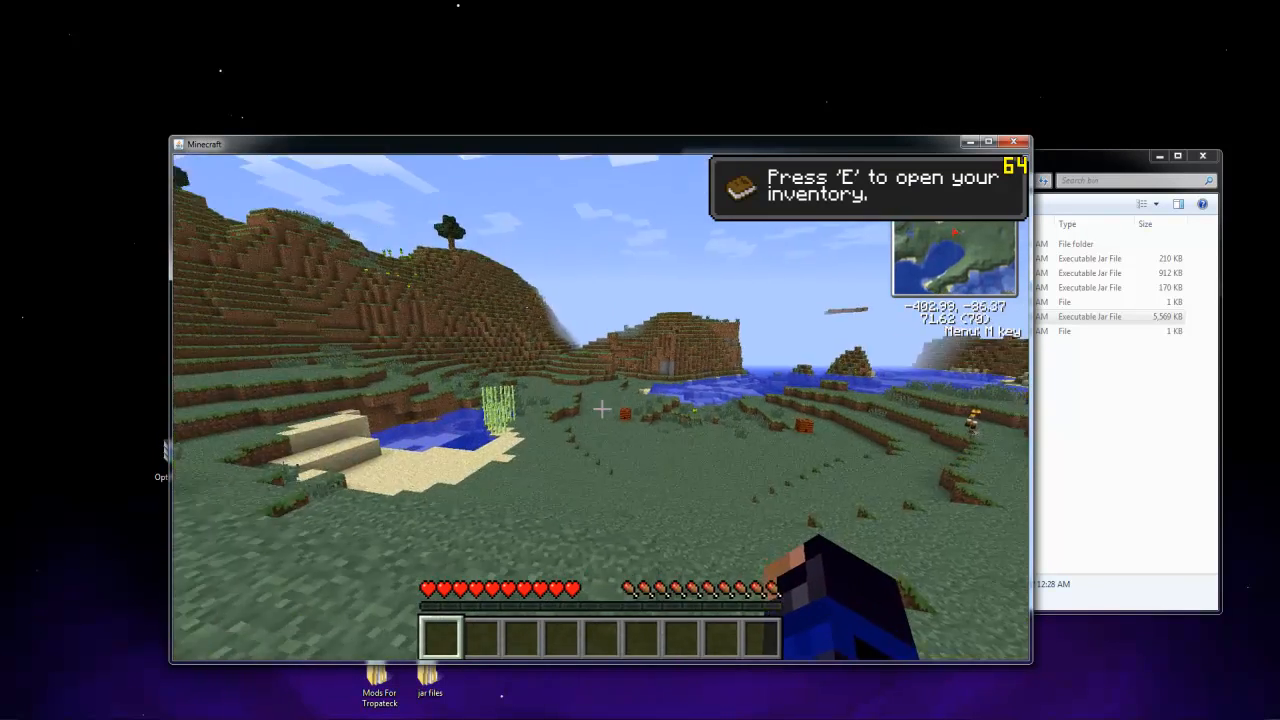
key("w")
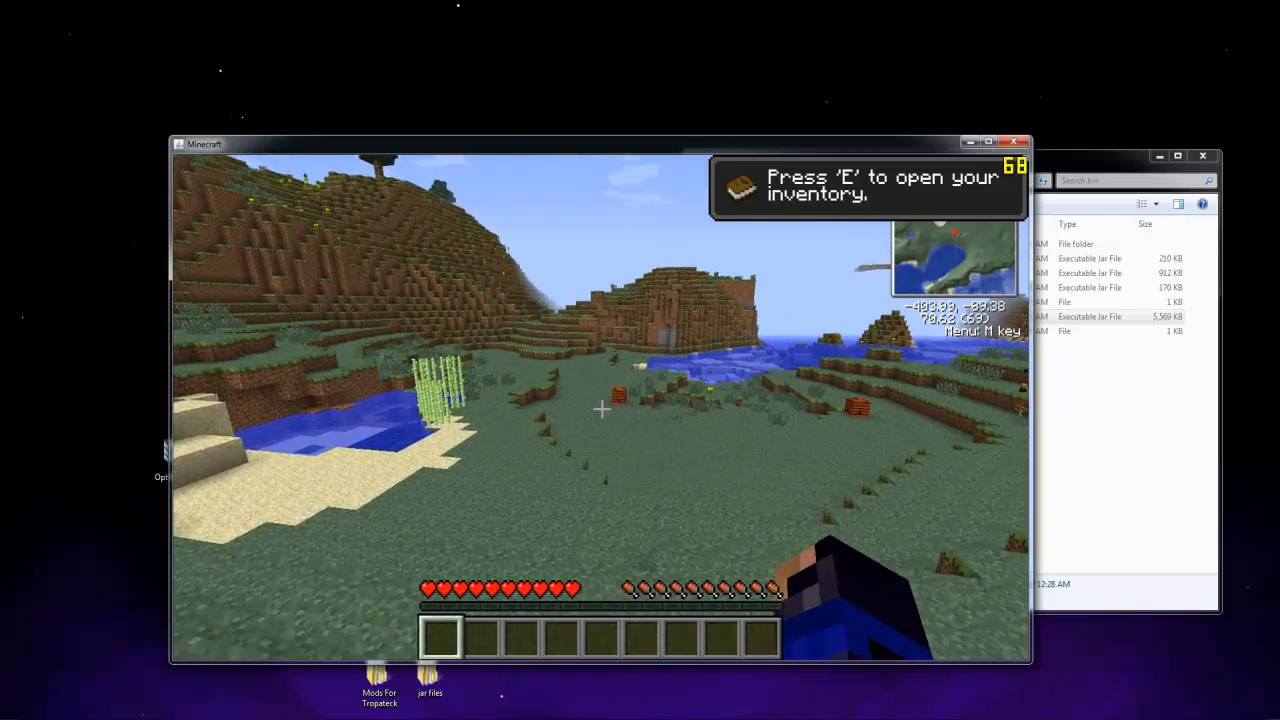
key("w")
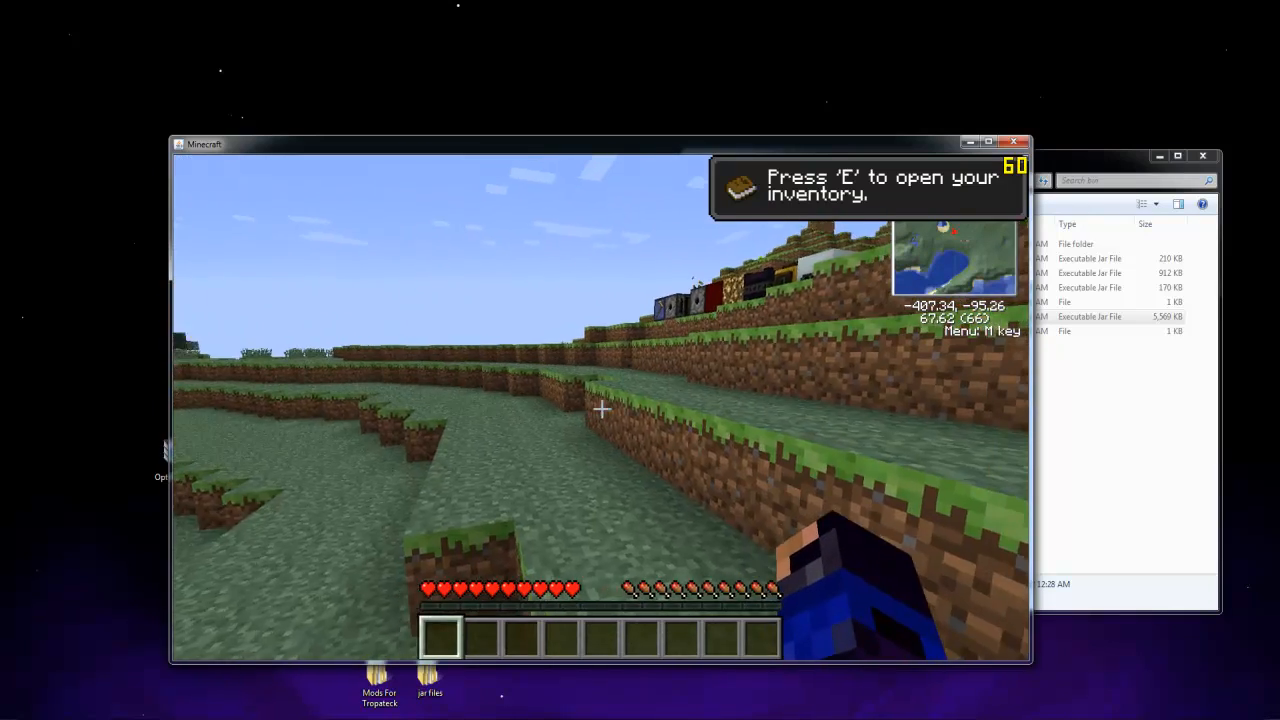
key("w")
key("space")
key("space")
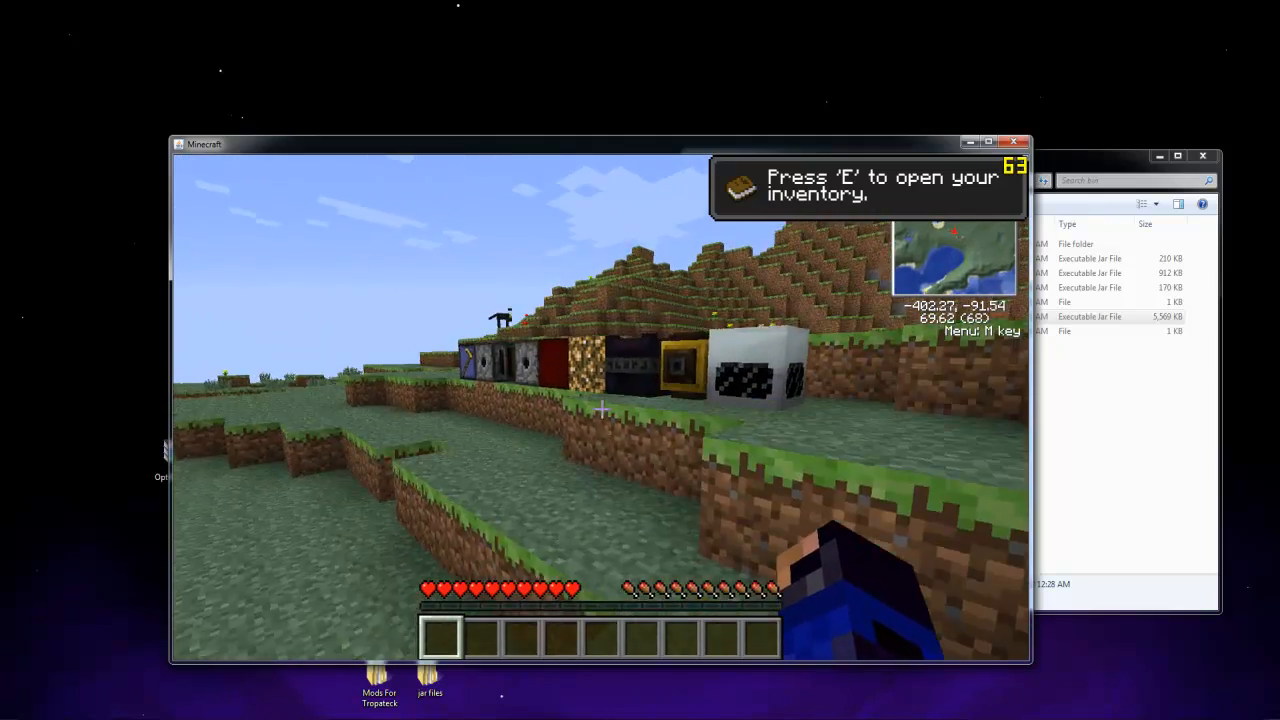
key("w")
key("space")
key("space")
key("w")
key("w")
key("w")
key("space")
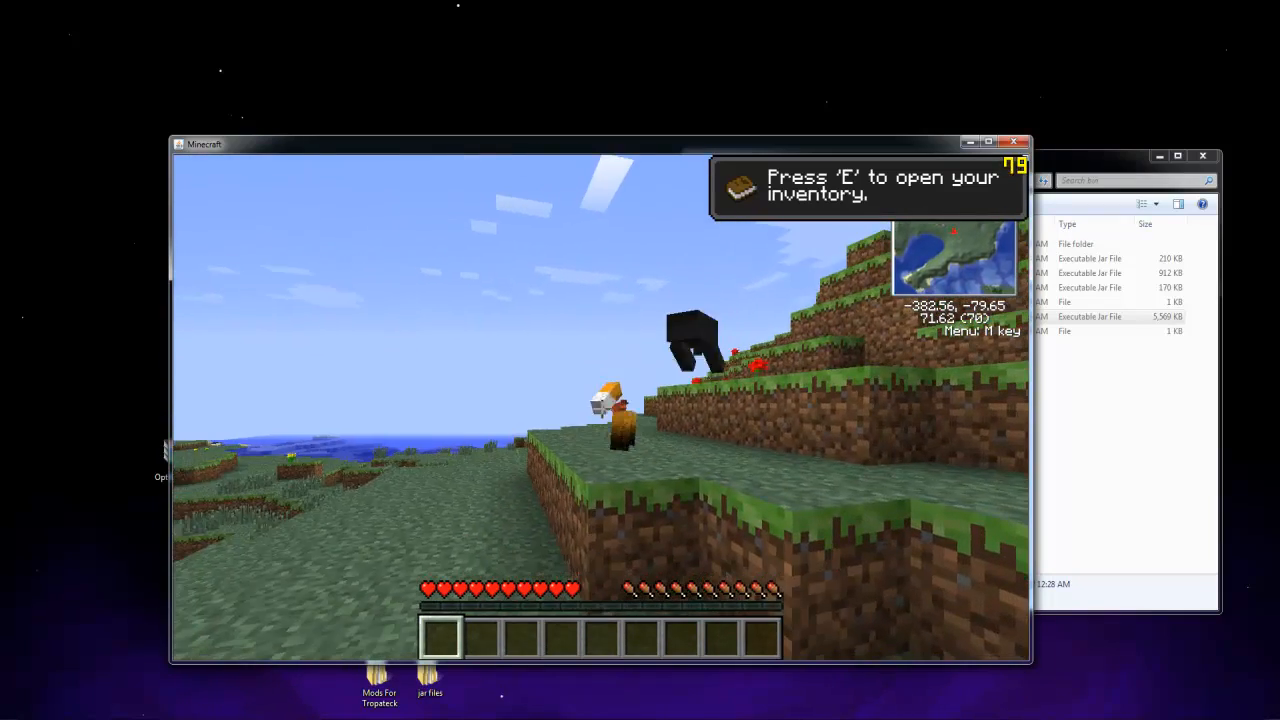
Set the sound volume to 25% and the music volume to 40%, and review the video settings
key("Escape")
left_click(600, 463)
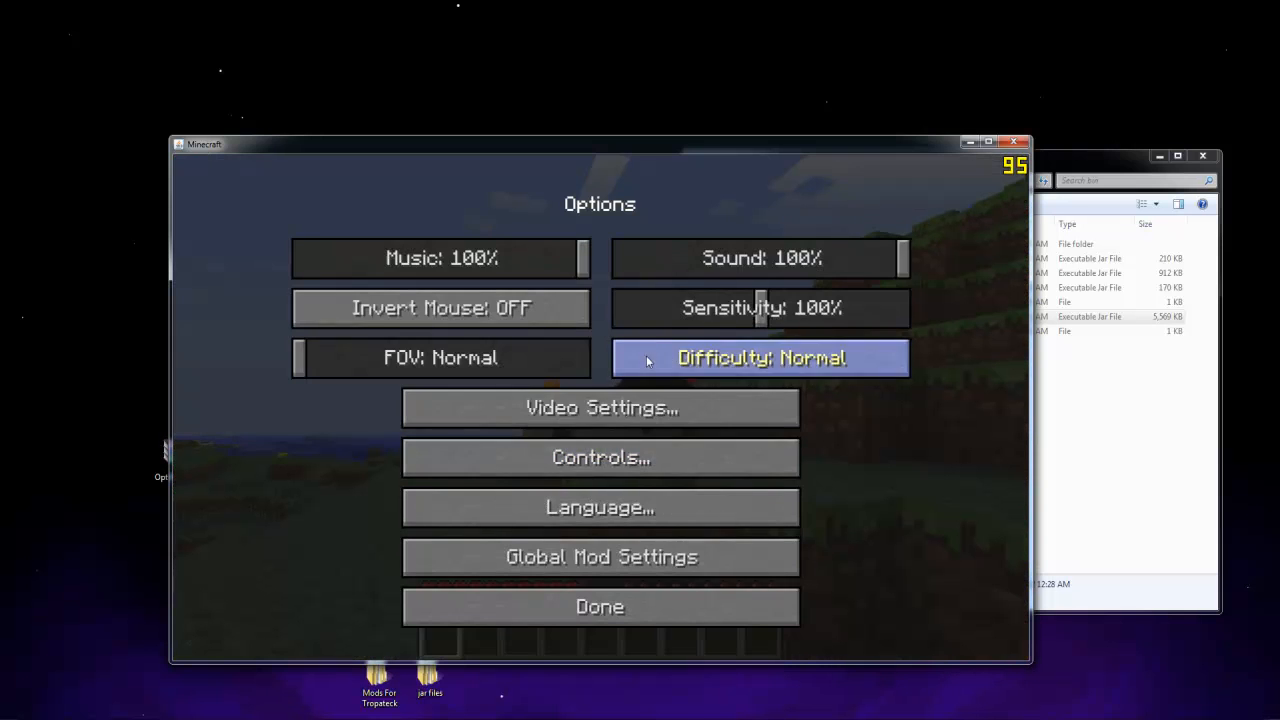
left_click(692, 265)
left_click_drag(450, 258, 414, 258)
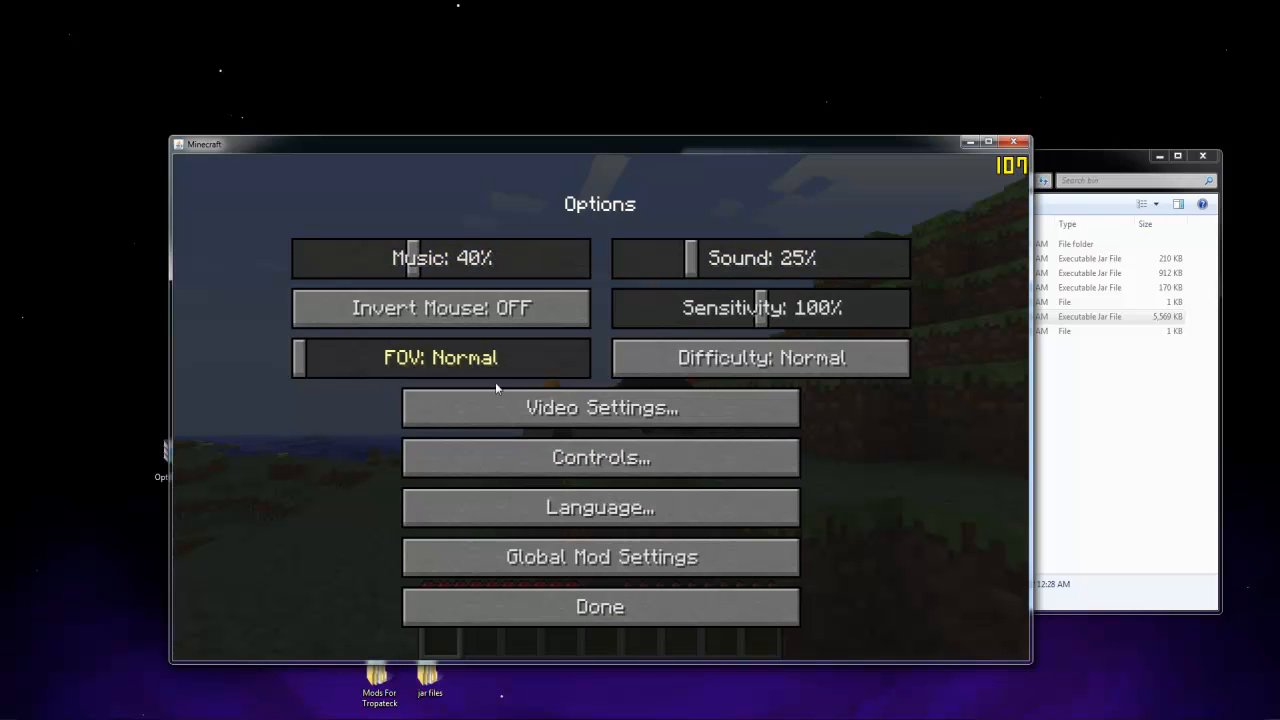
left_click(560, 417)
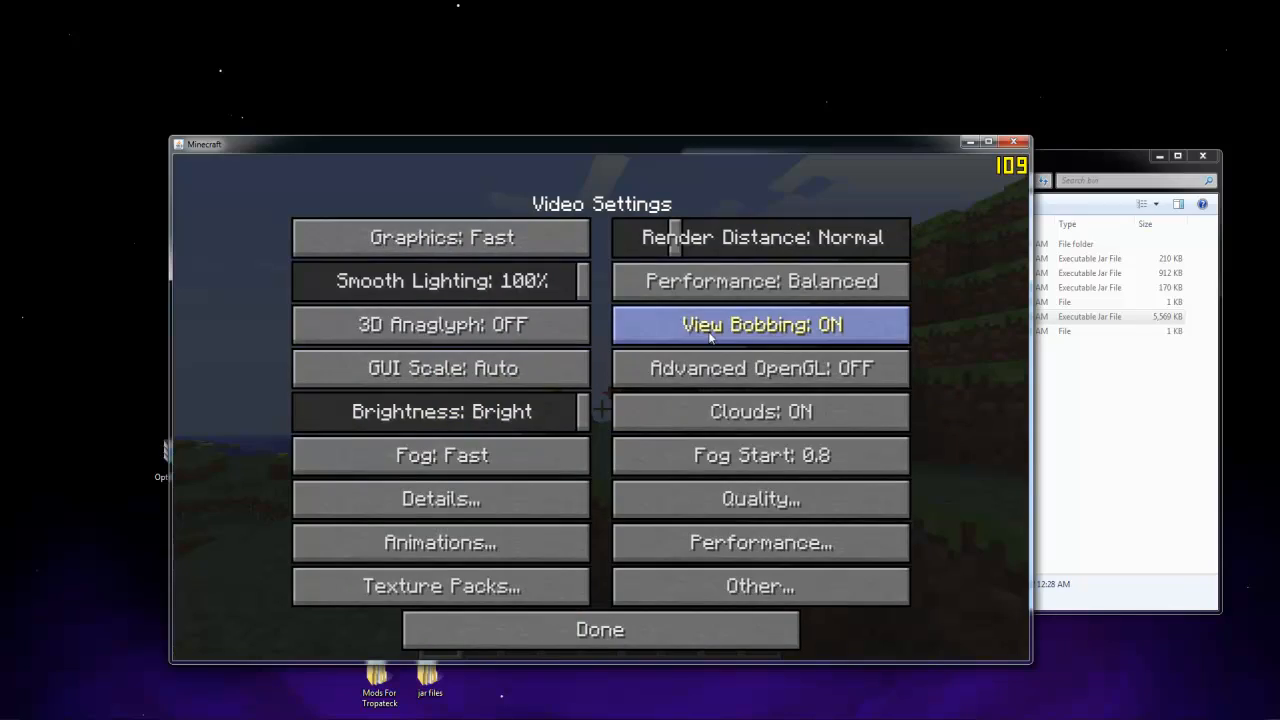
key("Escape")
Walk down the grassy slope towards the orange hive block, opening and closing the inventory on the way
key("w")
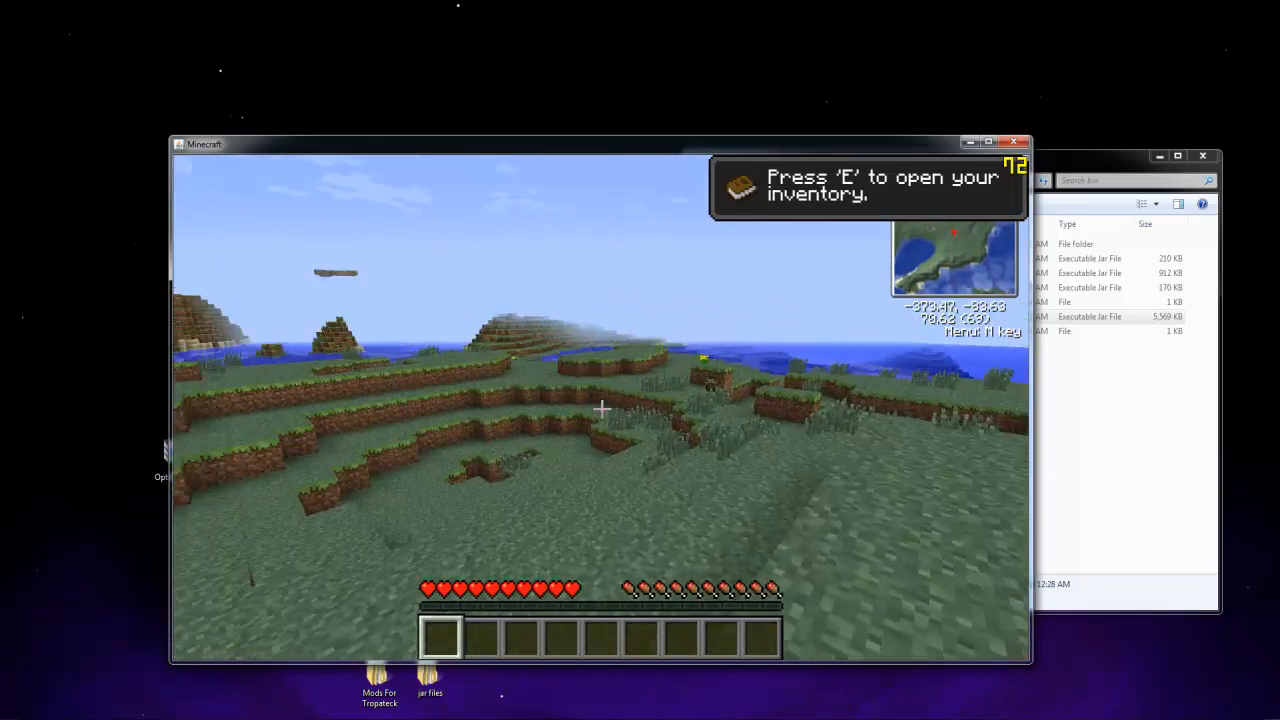
key("w")
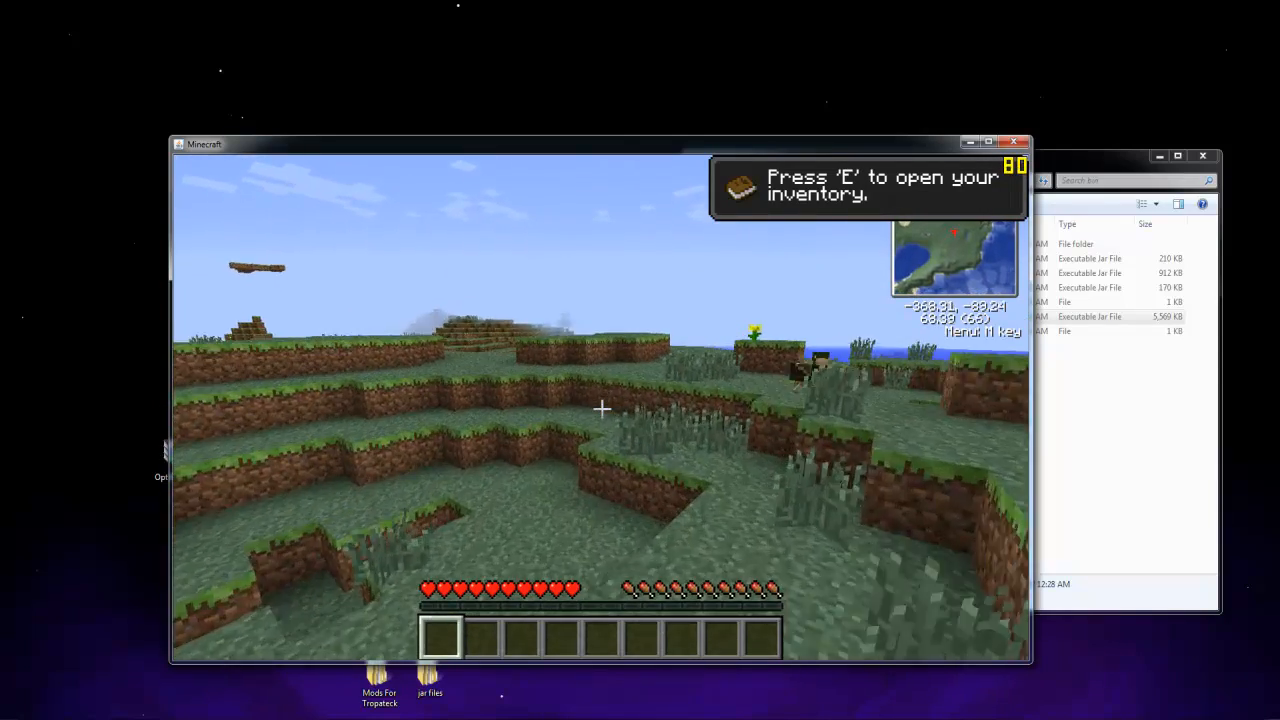
key("w")
key("e")
key("e")
key("w")
key("w")
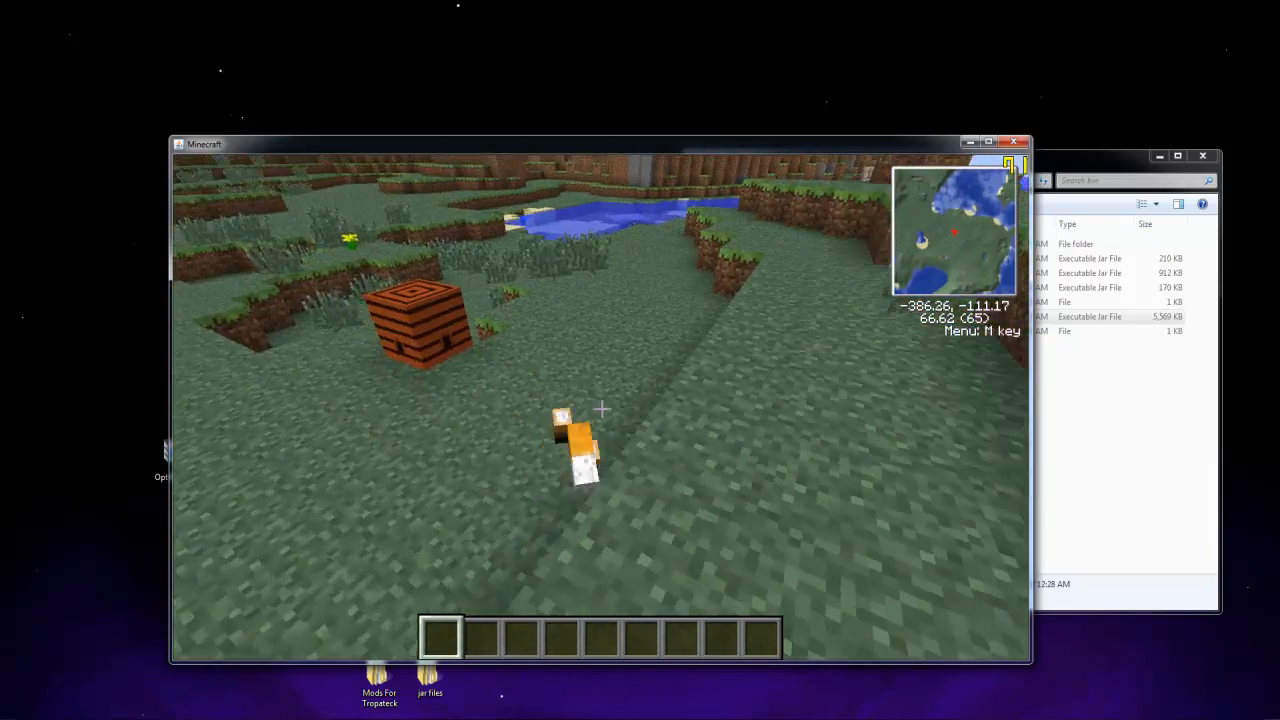
Set Advanced OpenGL to Fast in the video settings and resume walking in the world
key("Escape")
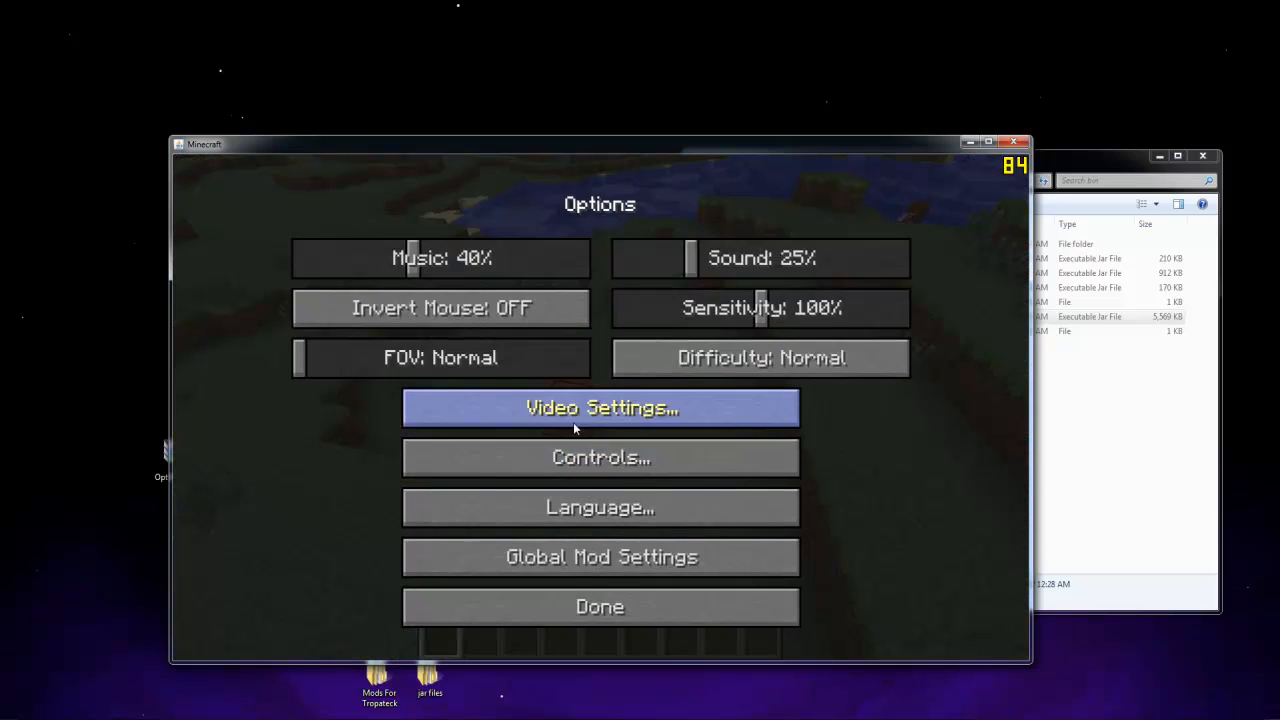
left_click(575, 430)
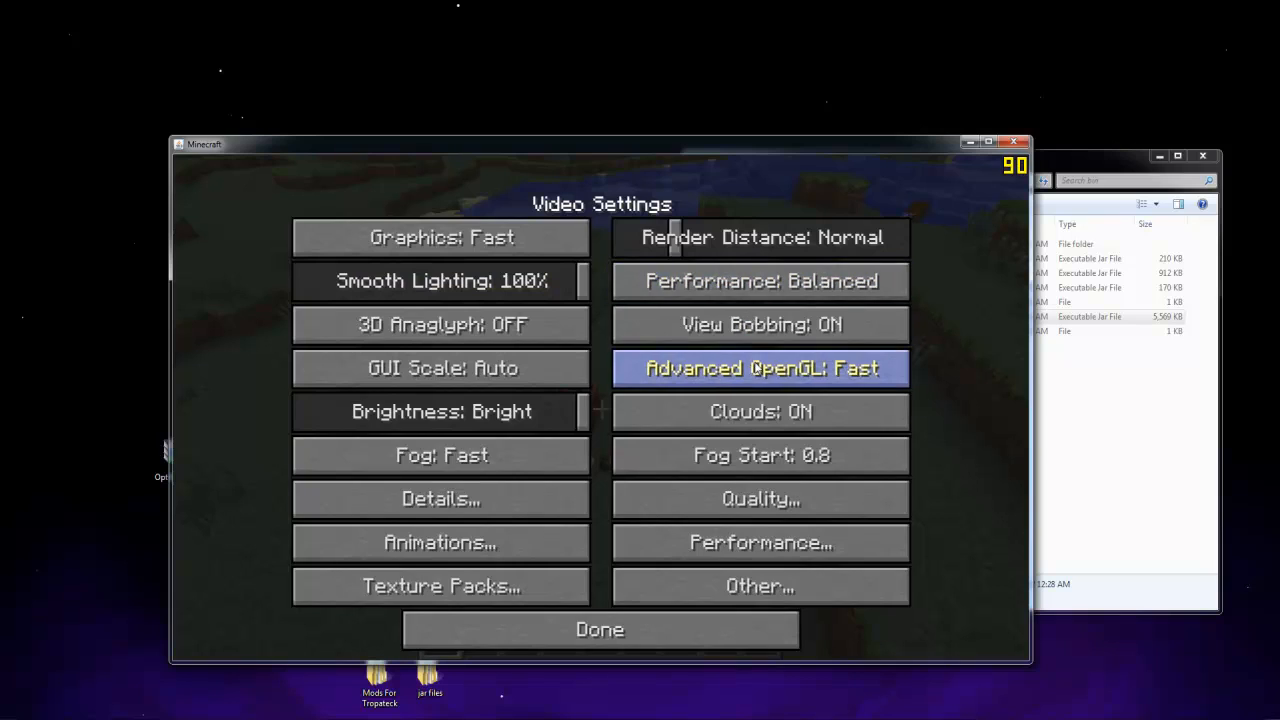
left_click(689, 628)
left_click(689, 606)
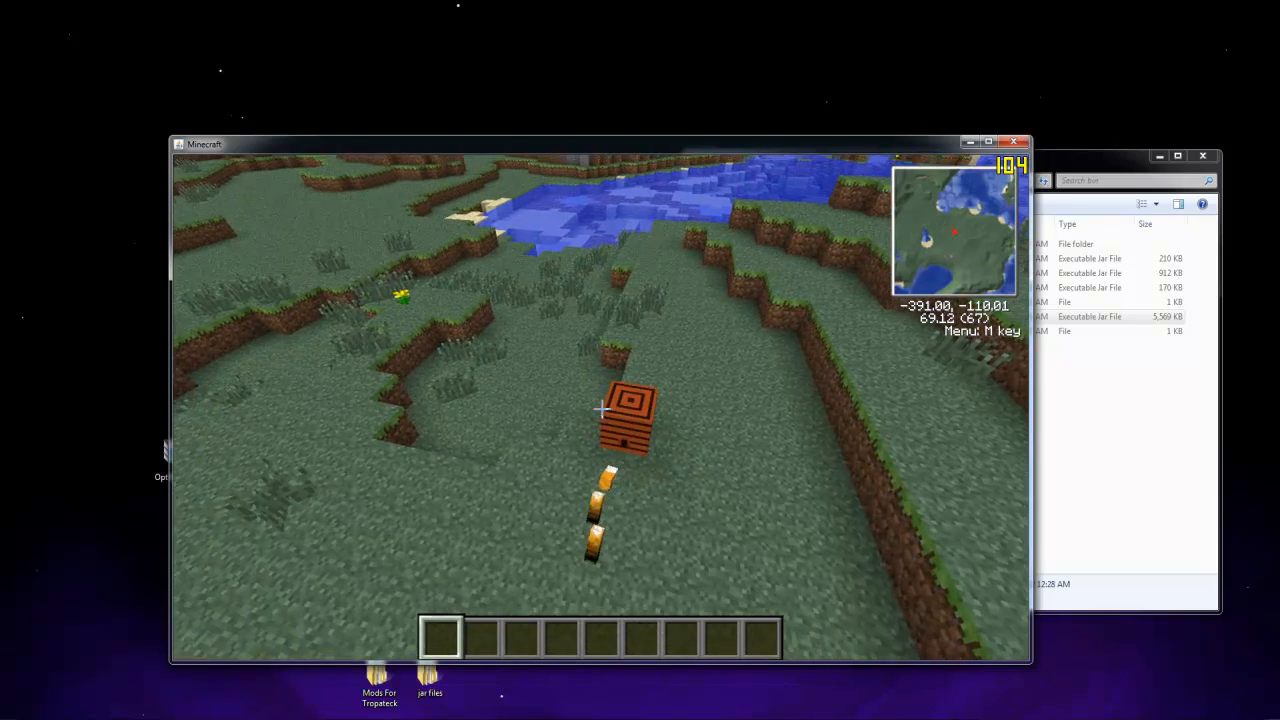
key("w")
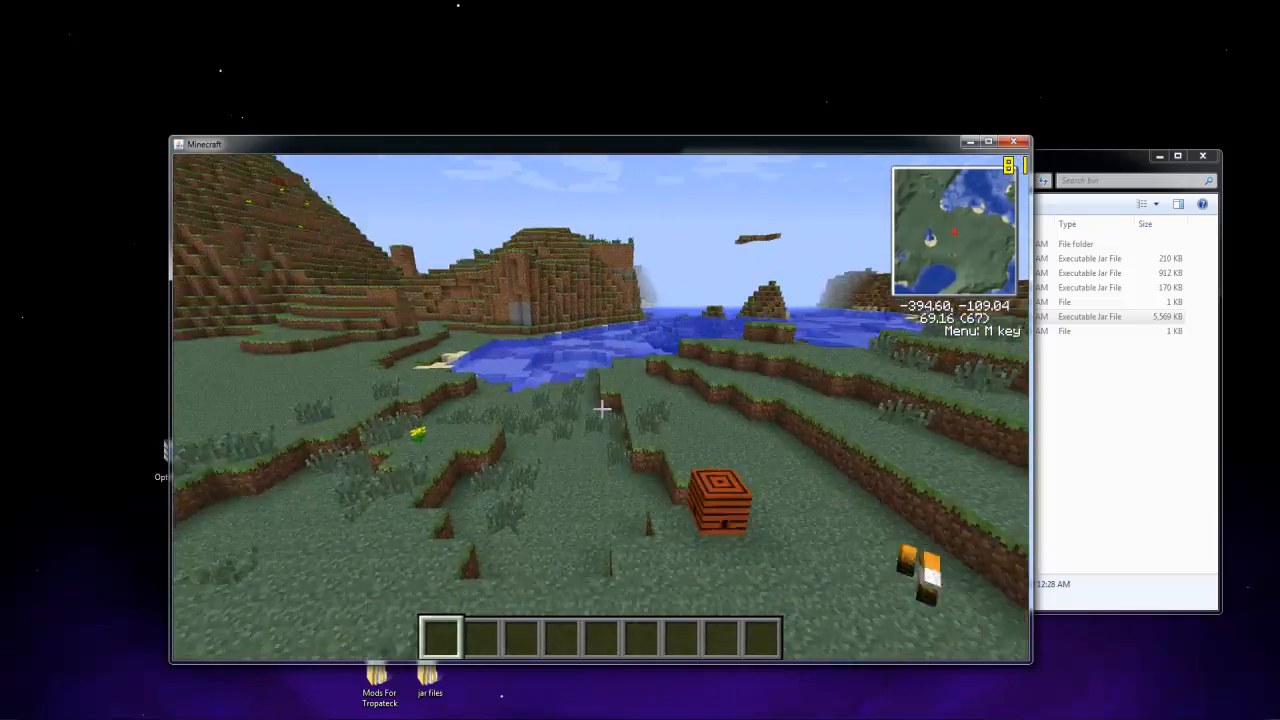
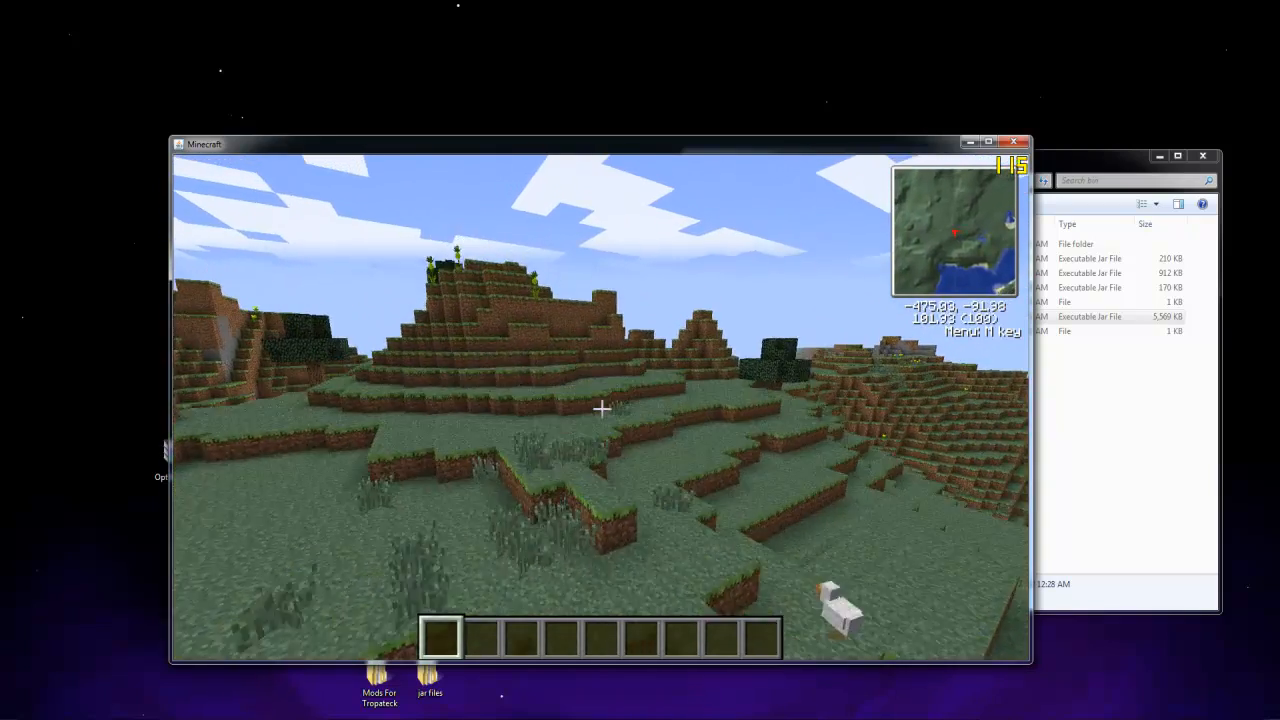
Travel over the grassy hills and the swamp treetops to the small lake beside the snowy forest
key("w")
key("w")
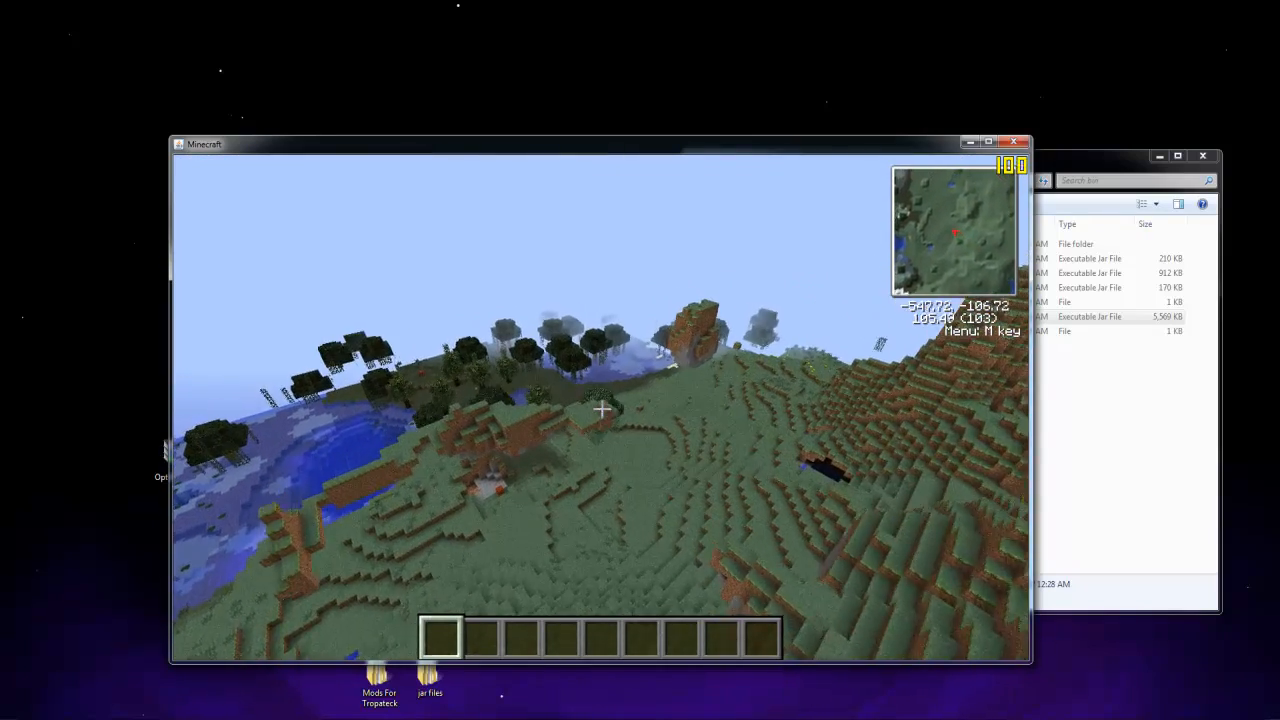
key("w")
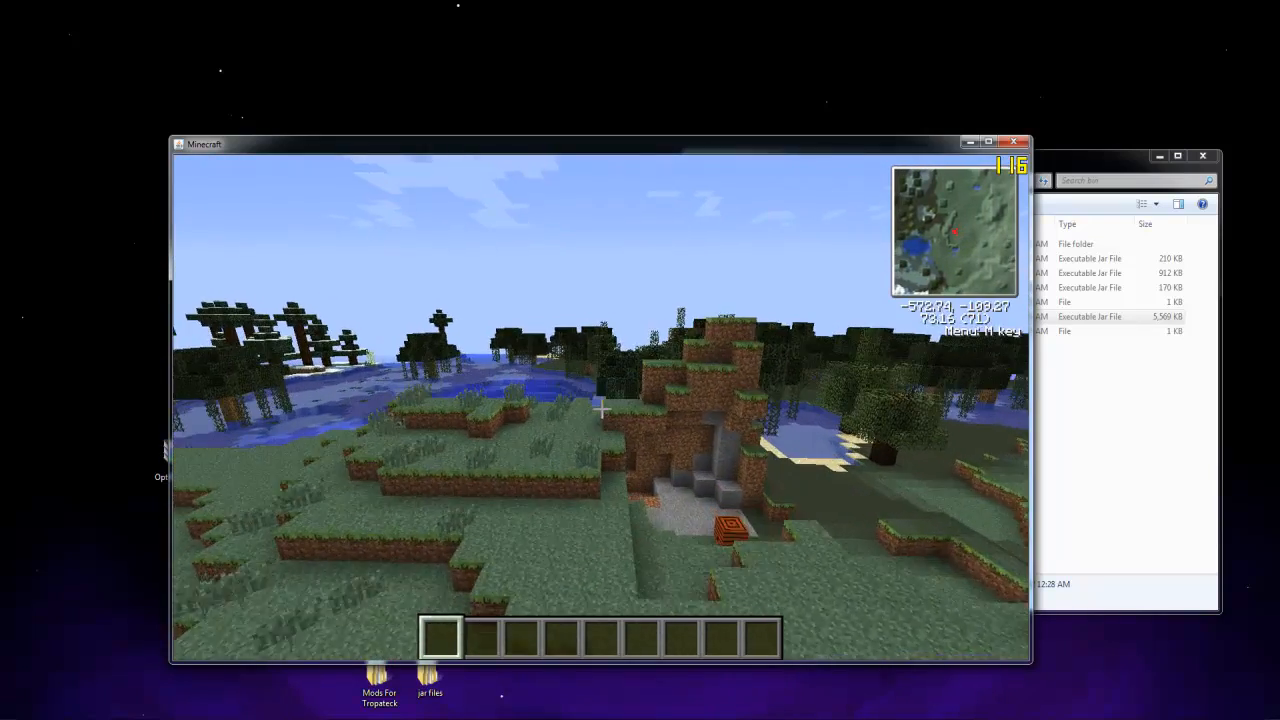
key("w")
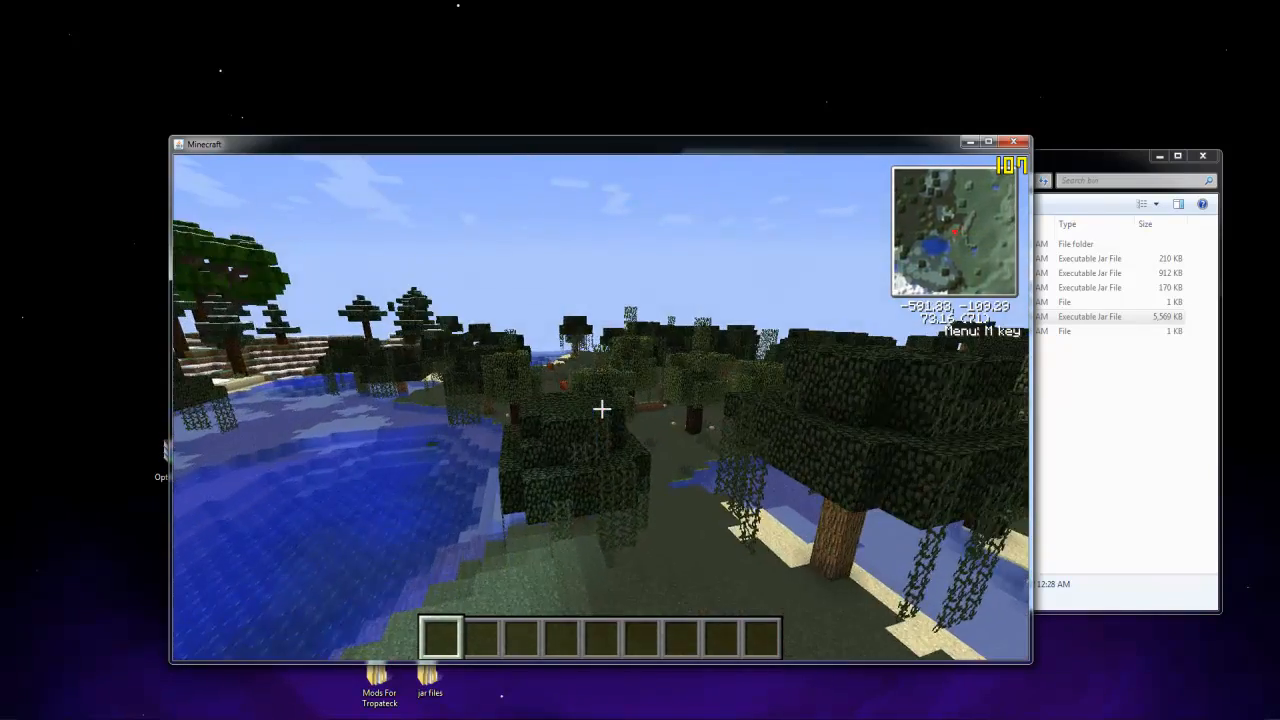
key("w")
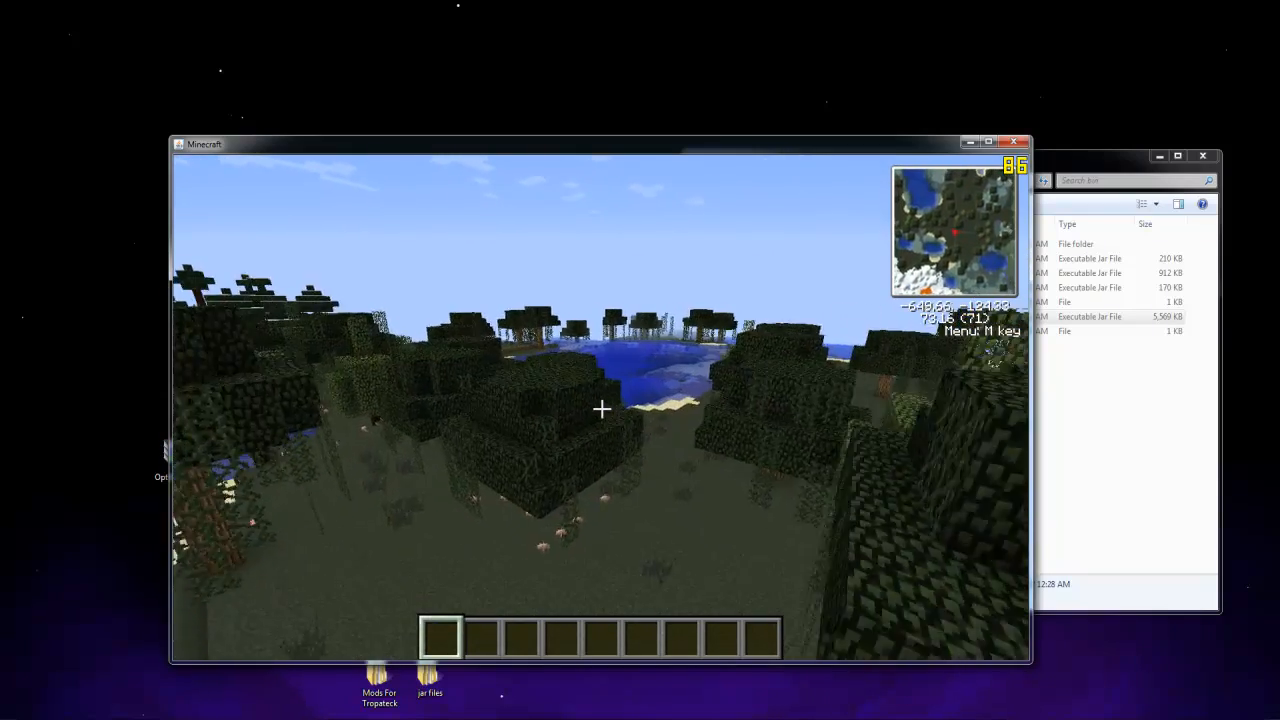
key("w")
key("w")
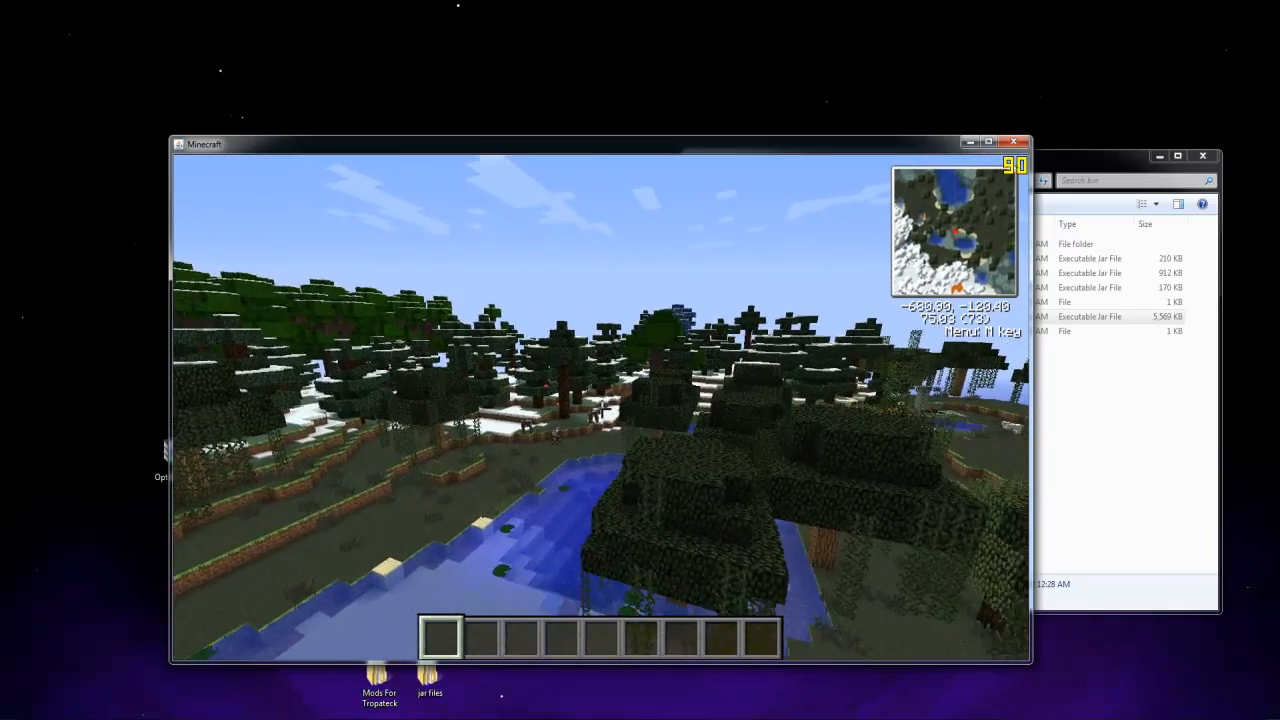
key("w")
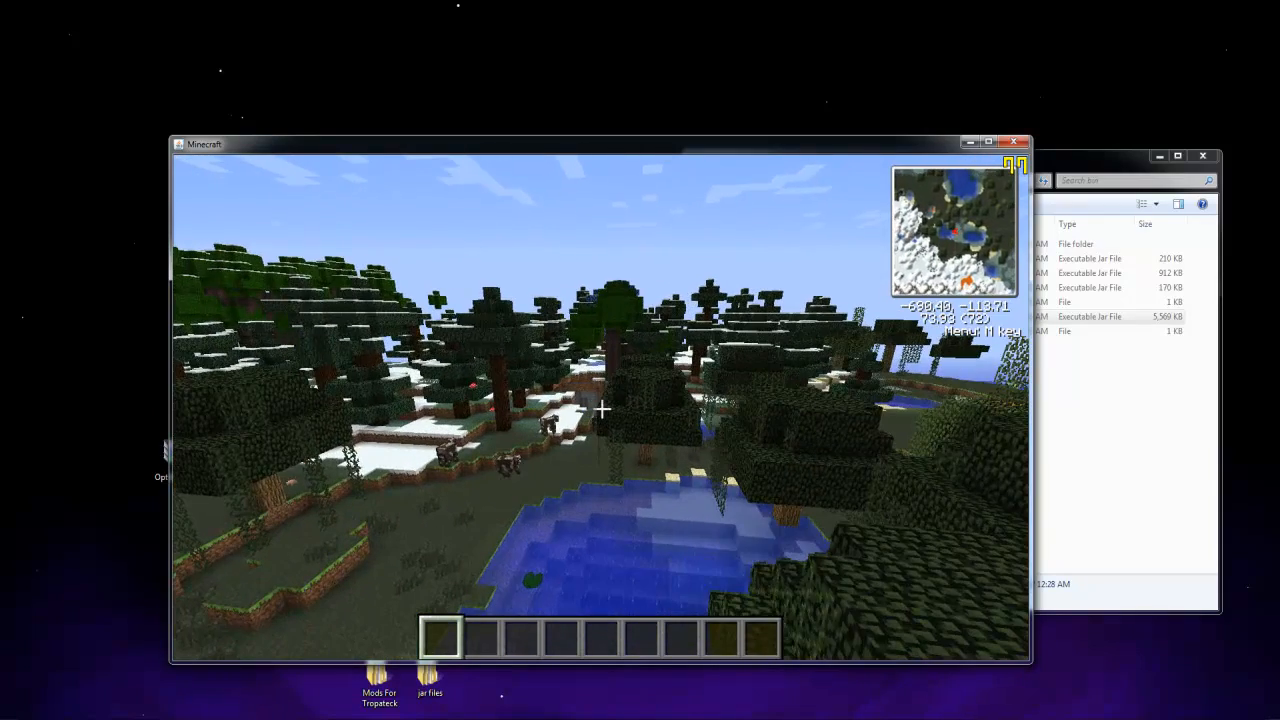
Maximize the game window and search the inventory's item list for "spaw"
key("e")
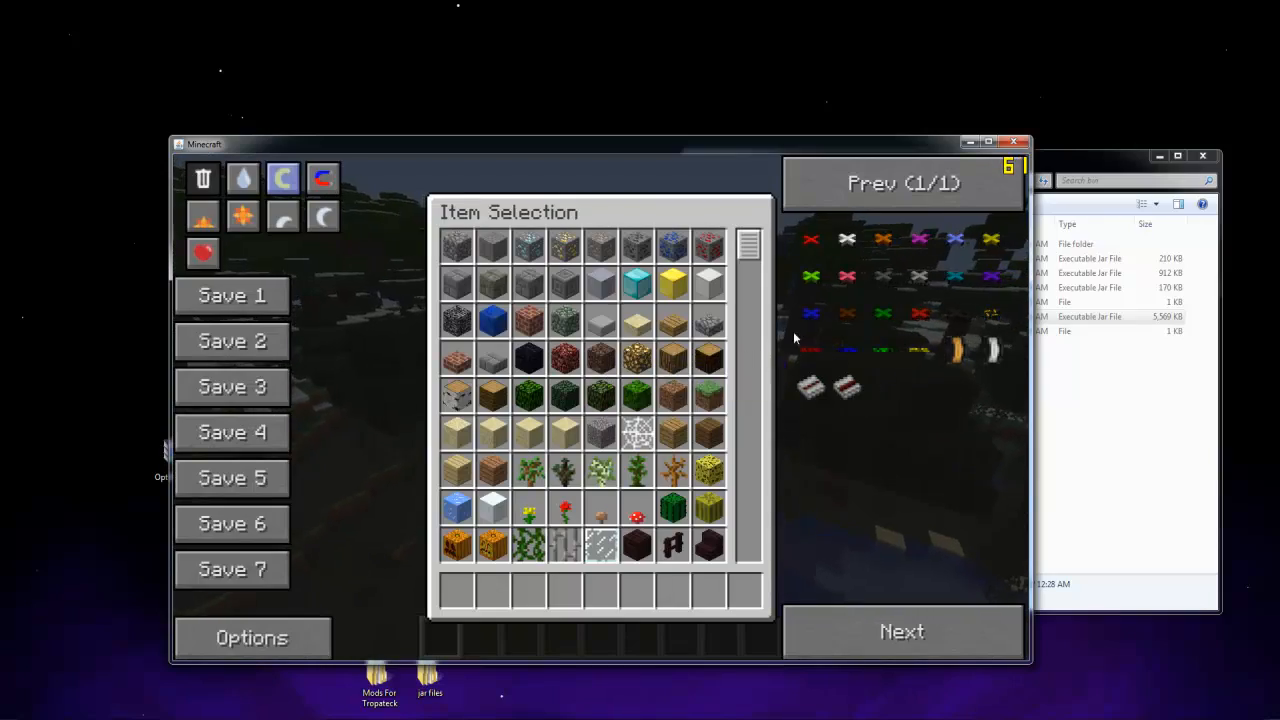
double_click(620, 148)
left_click(527, 670)
key("BackSpace")
key("BackSpace")
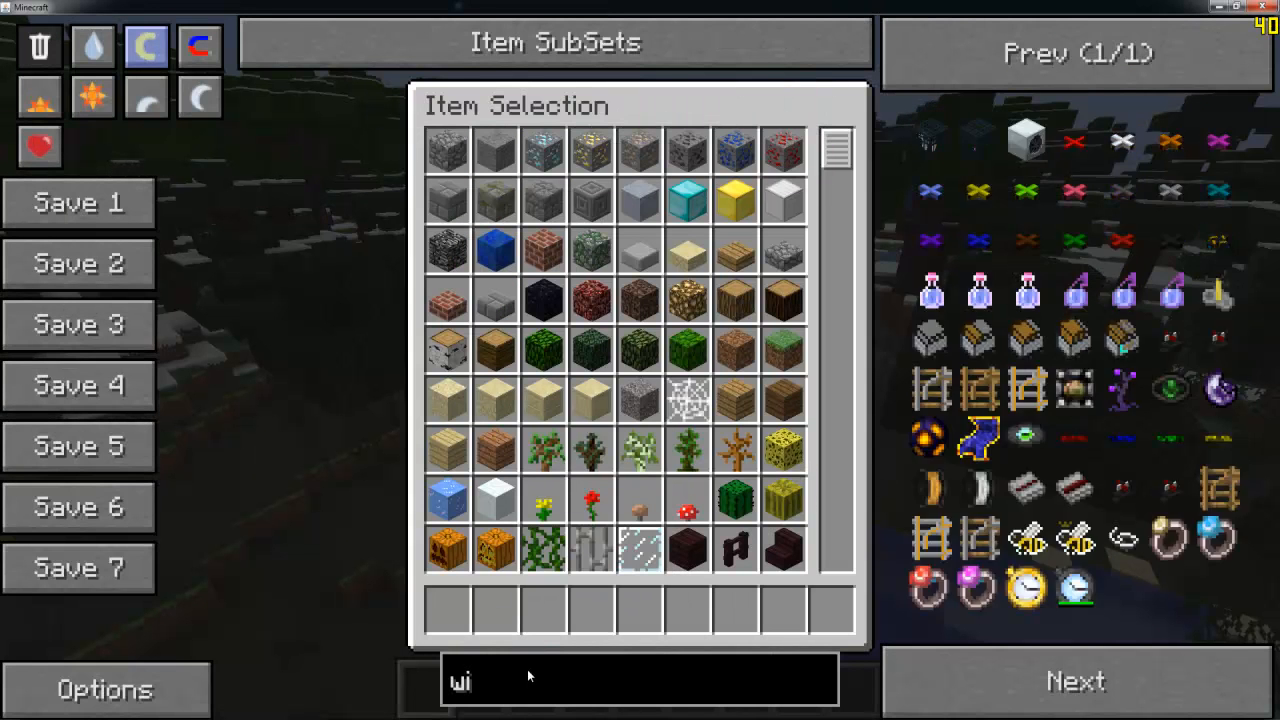
key("BackSpace")
key("BackSpace")
type("spawn")
key("BackSpace")
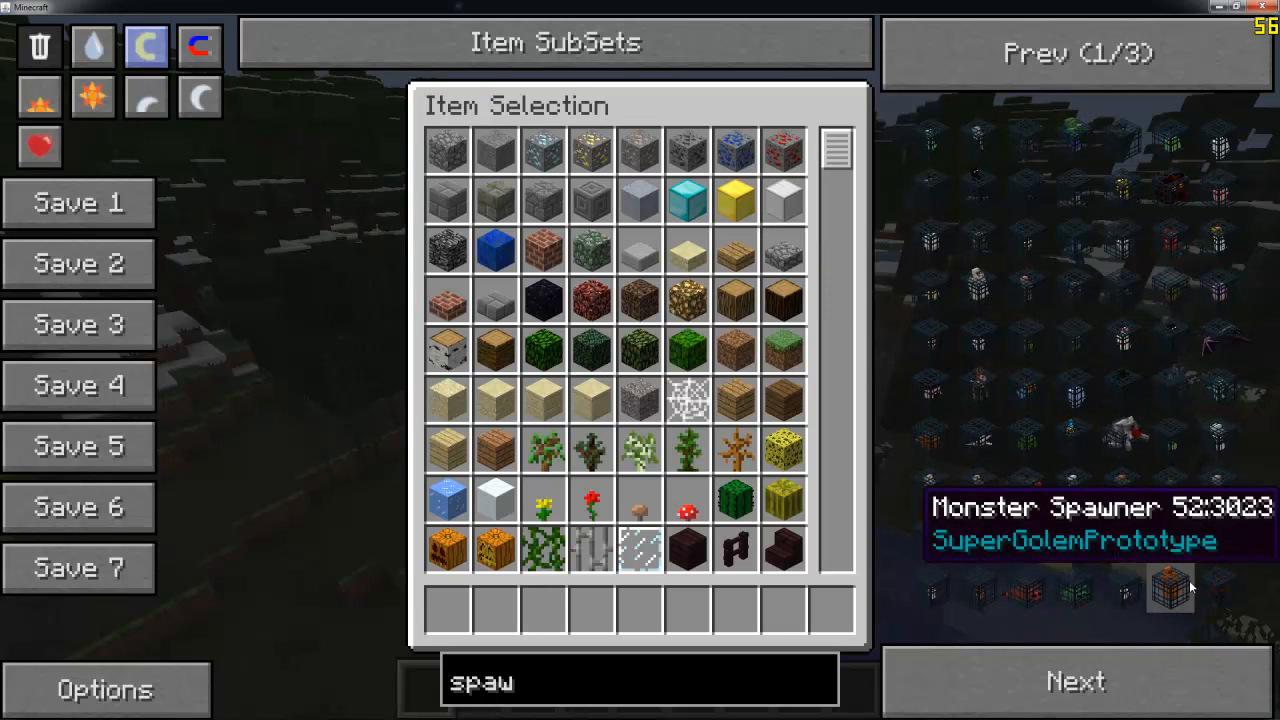
Browse the spawner results, take three monster spawners from the second page, and return to the world
left_click(1174, 660)
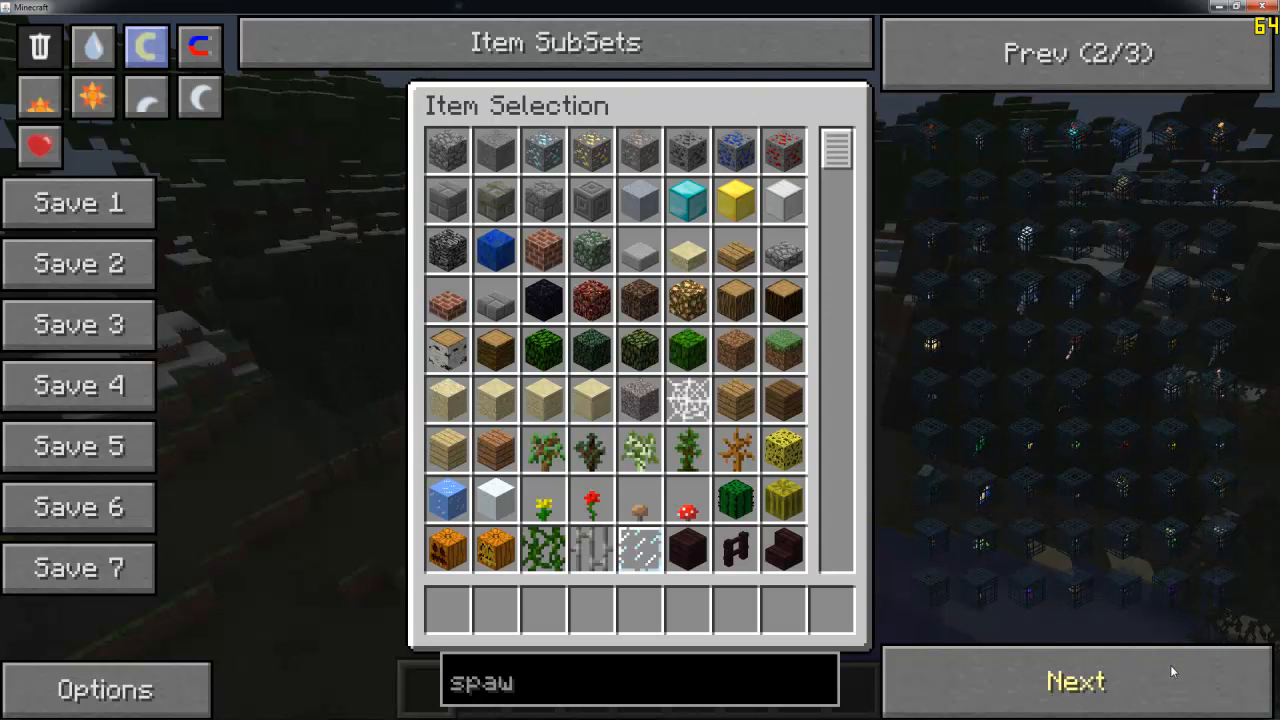
left_click(1170, 665)
double_click(1107, 81)
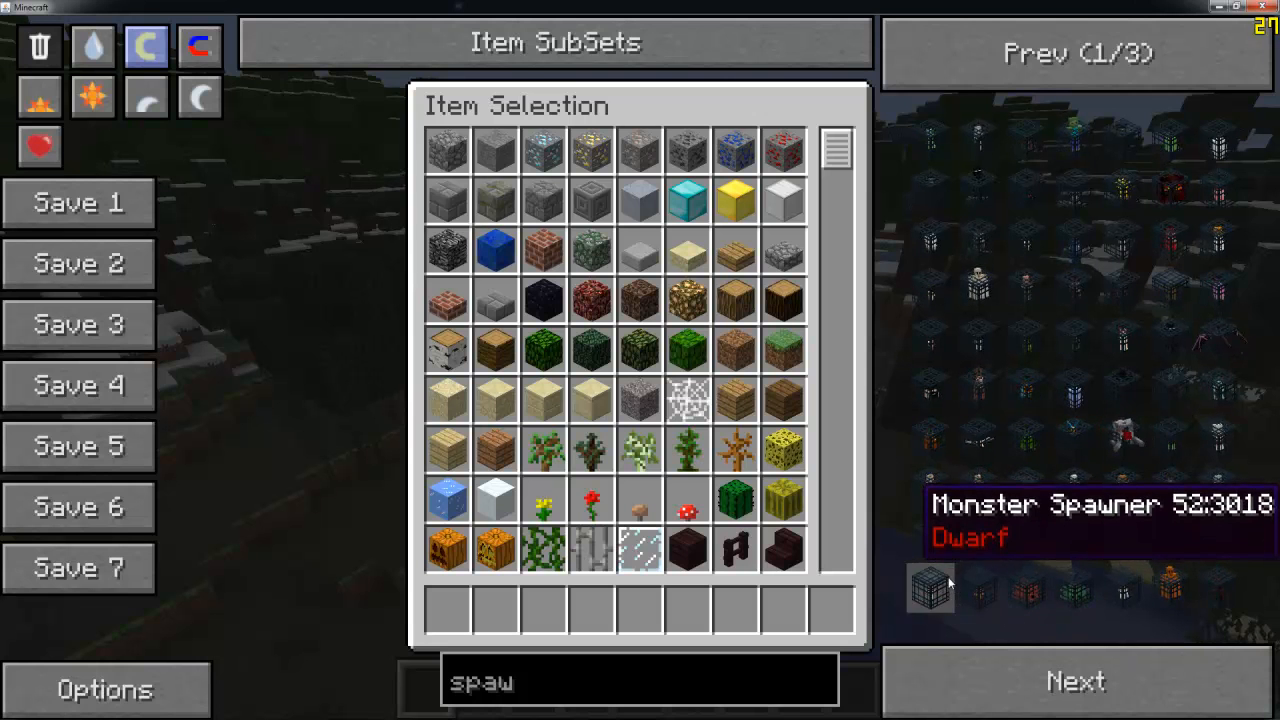
left_click(1068, 672)
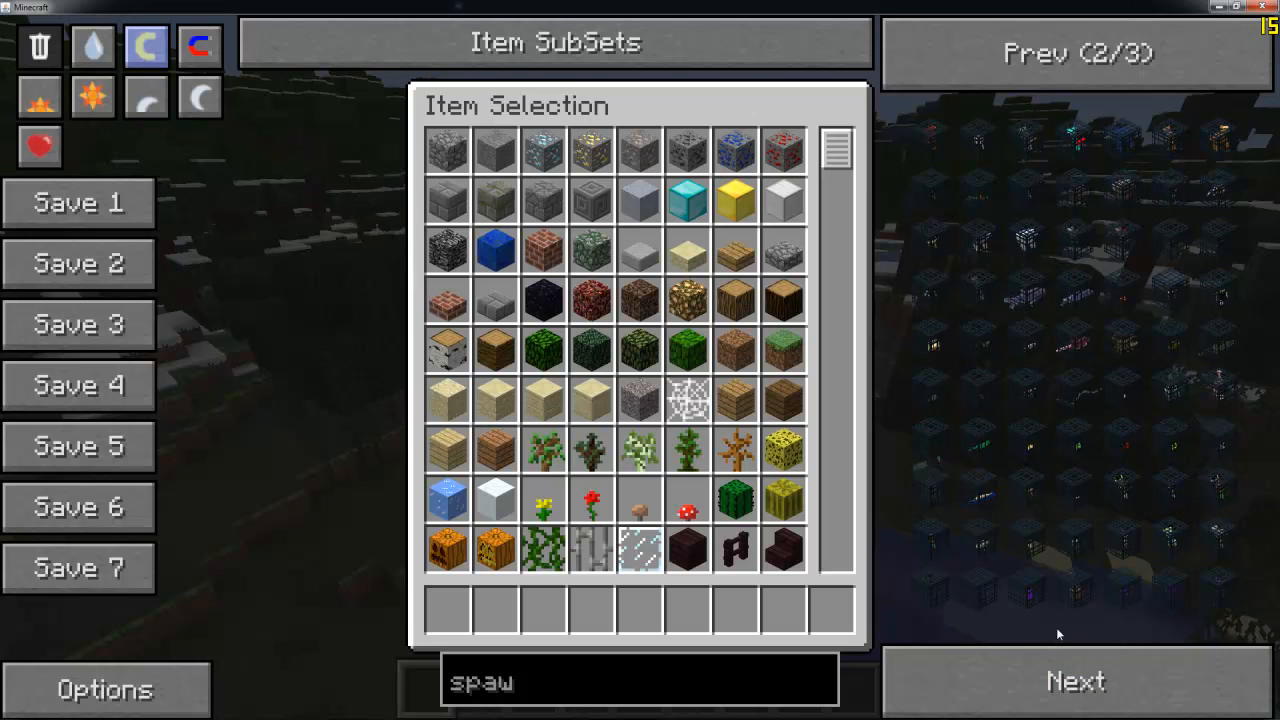
left_click(1088, 206)
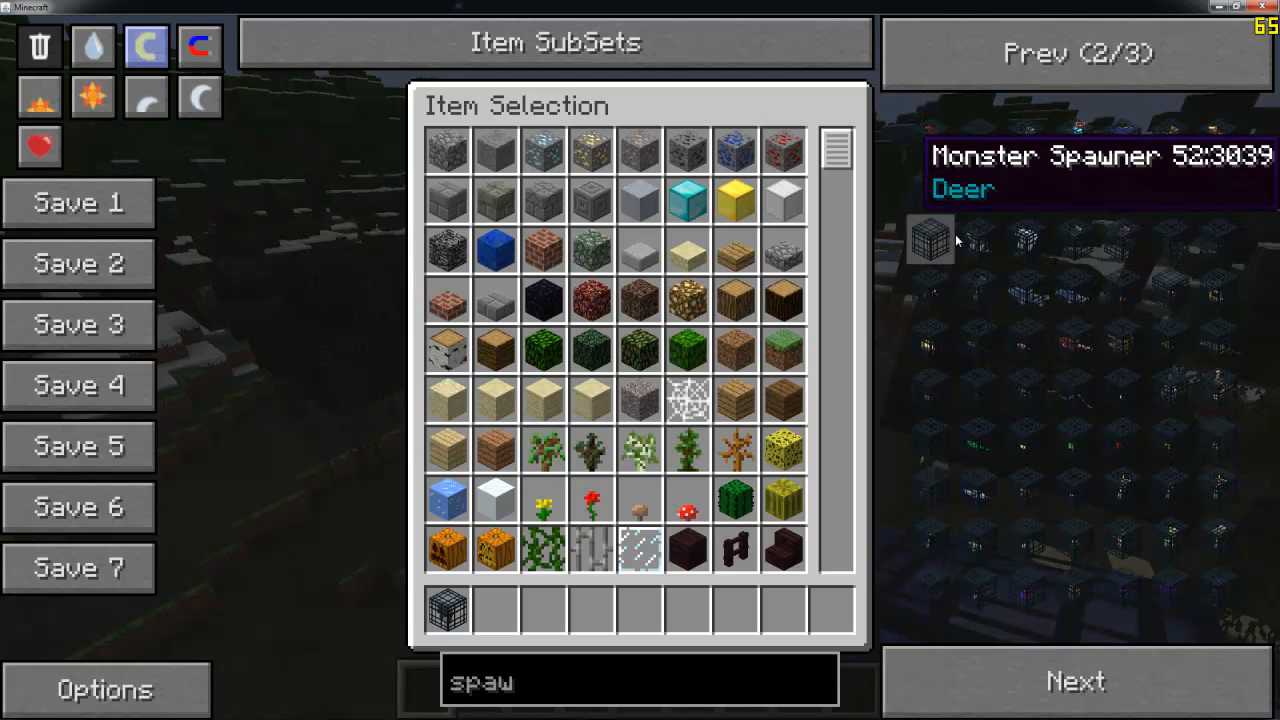
left_click(1026, 240)
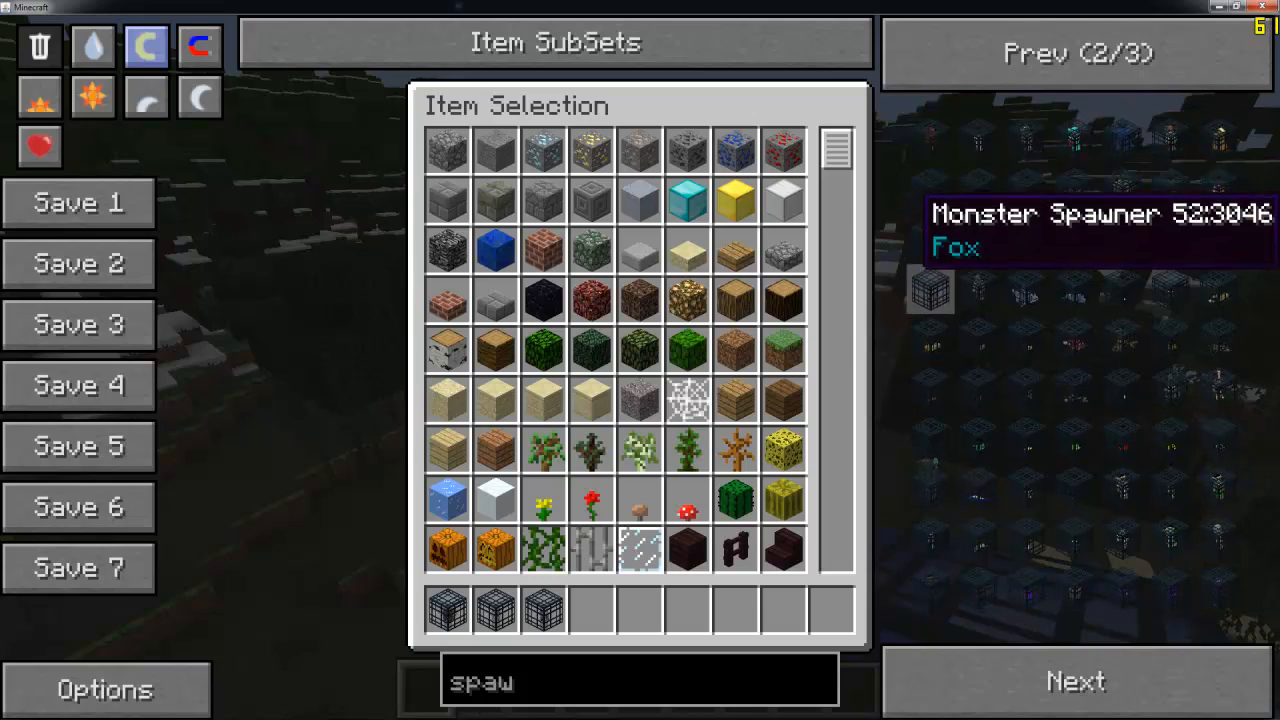
key("Escape")
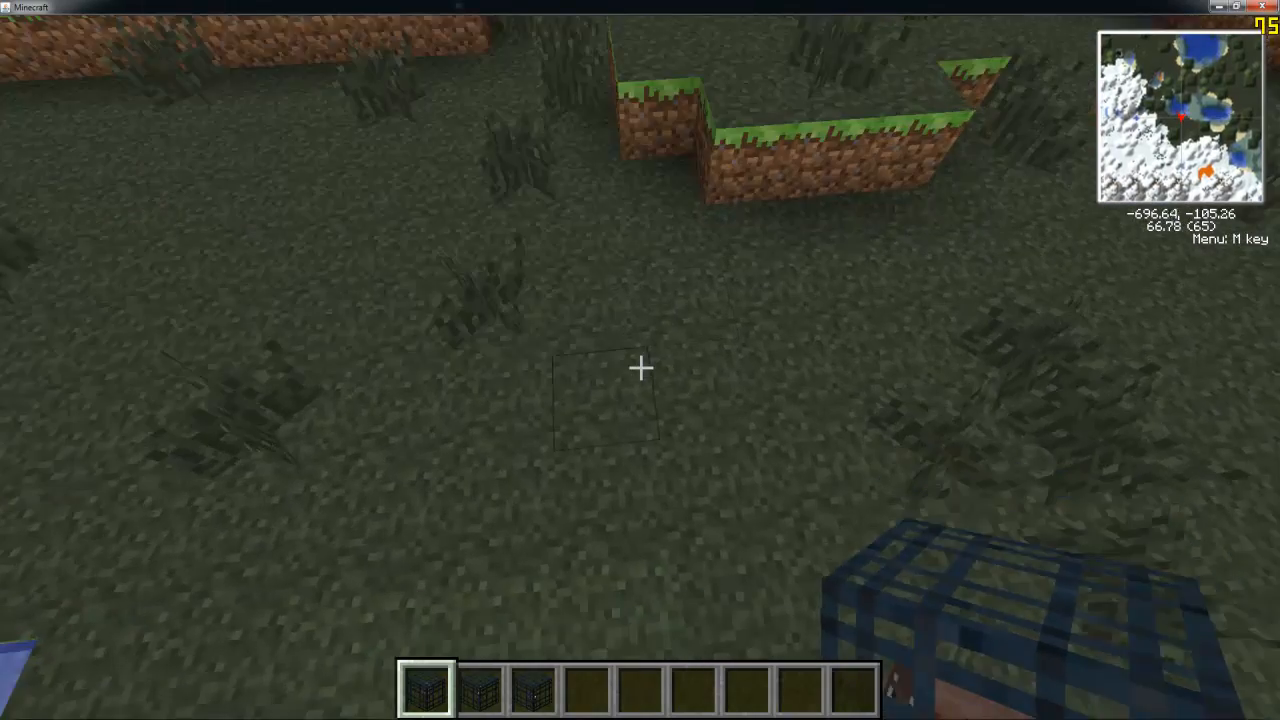
Place the three monster spawners one after another on the grass beside the swamp lake
right_click(640, 368)
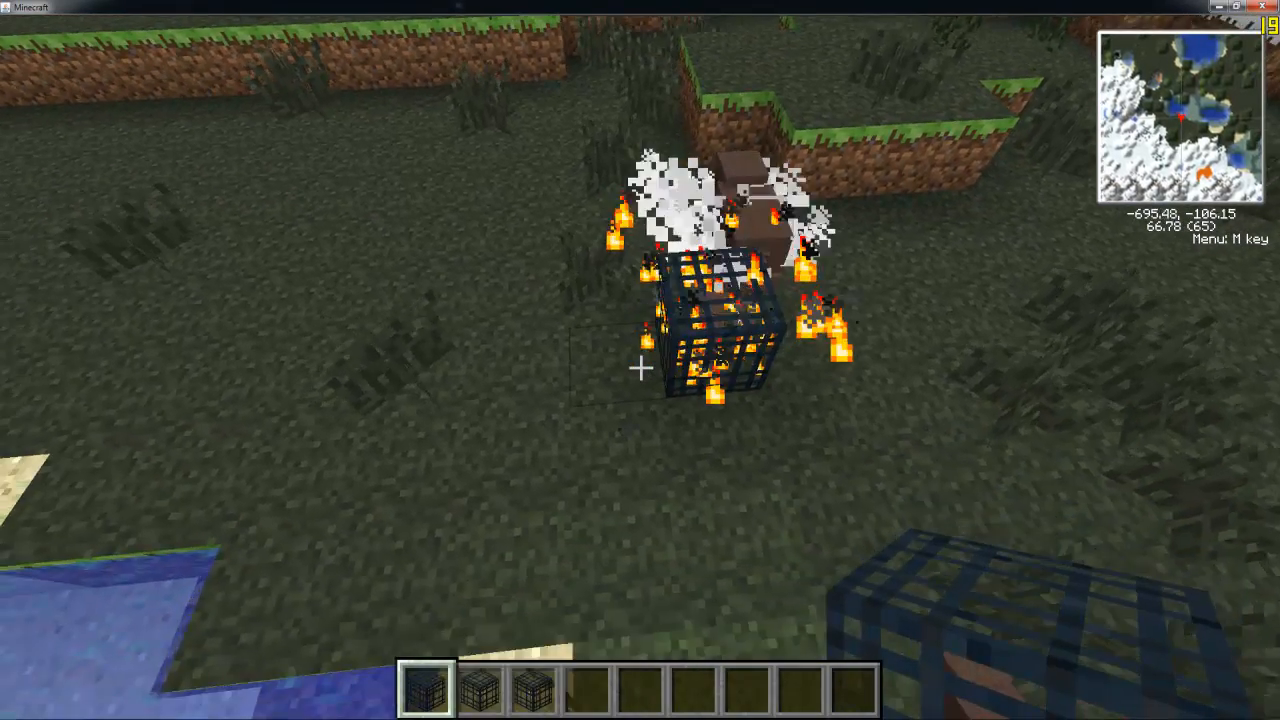
key("2")
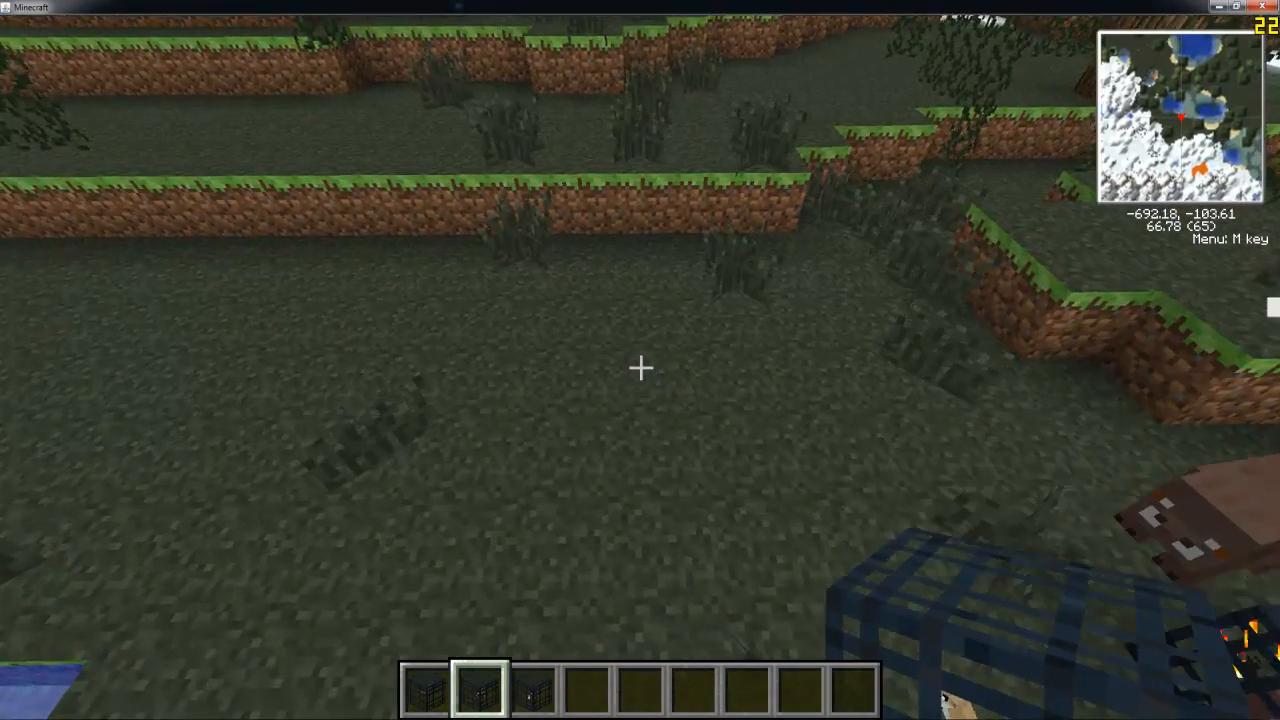
right_click(640, 368)
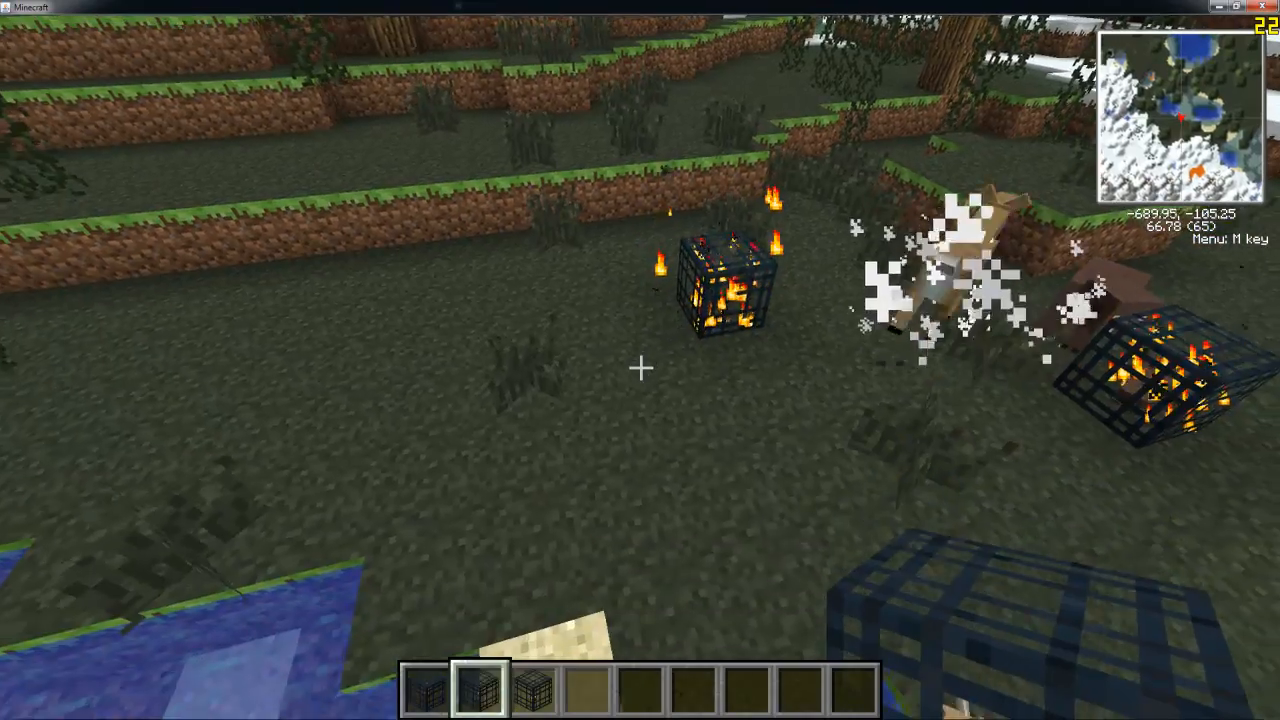
key("3")
right_click(640, 368)
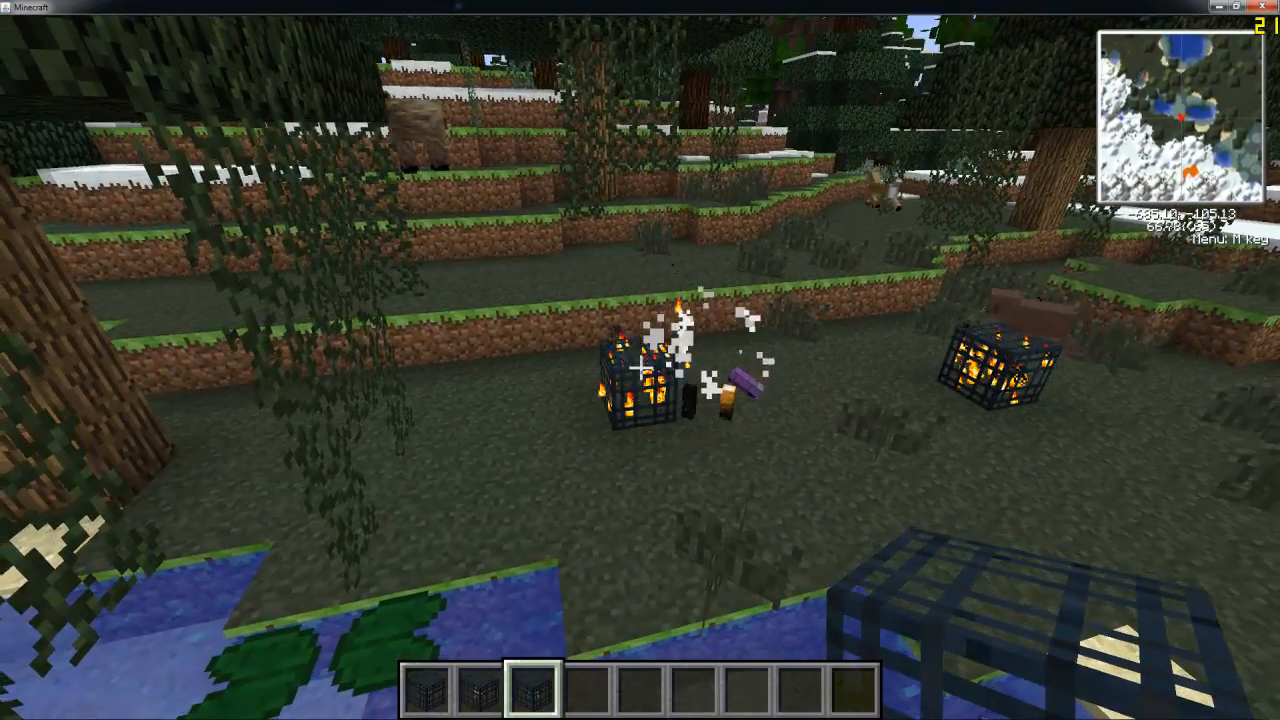
Walk up to the small spawned animals at the water's edge and examine them with an empty hotbar slot selected
key("w")
key("shift")
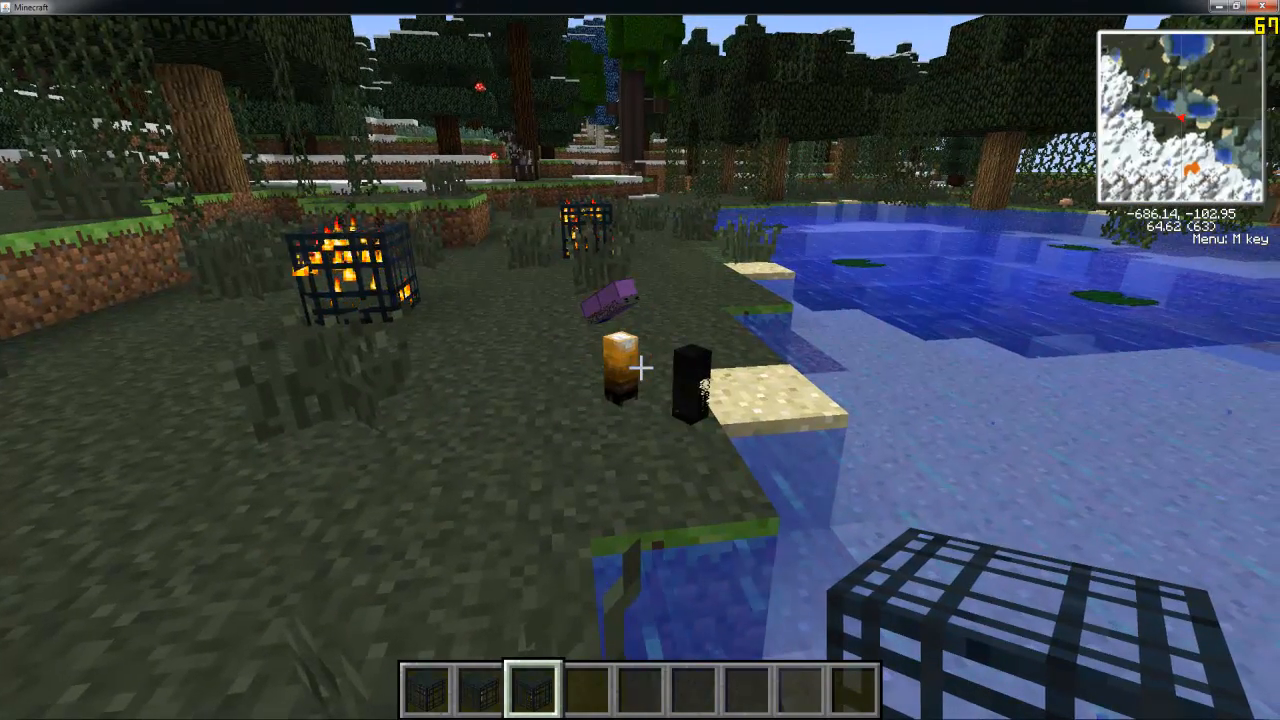
scroll(640, 368, "down", 2)
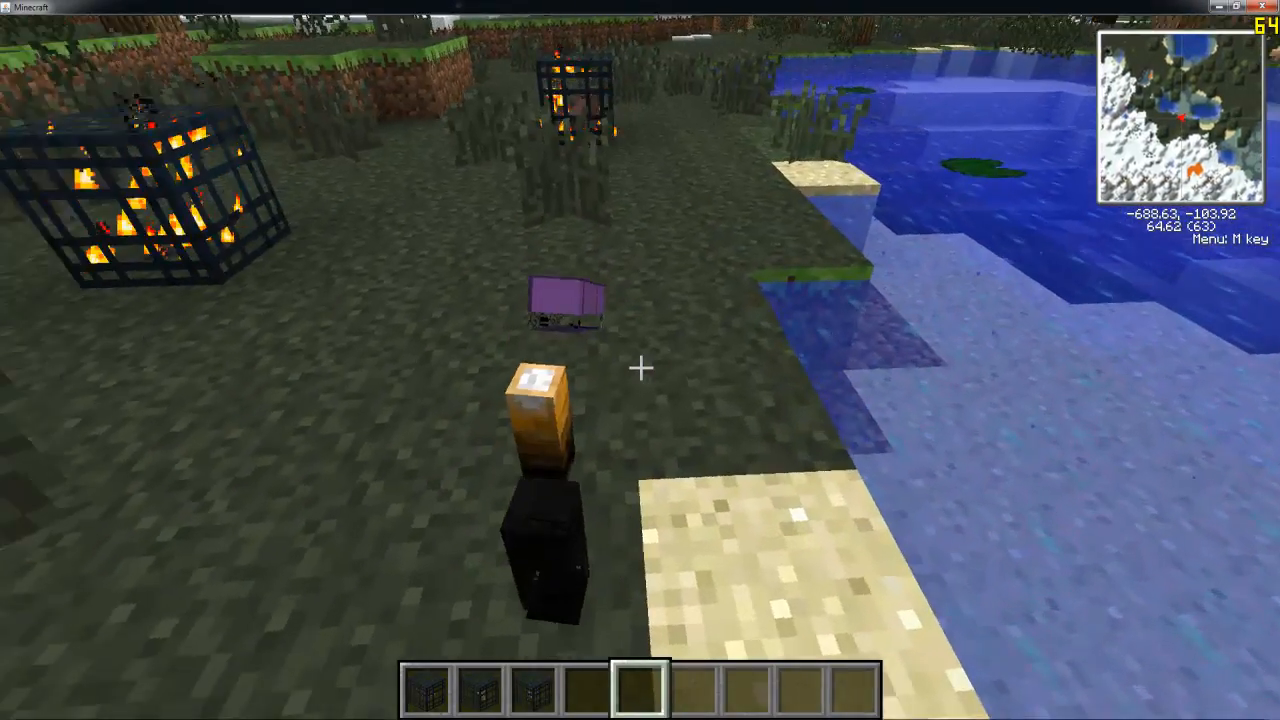
Pause and resume the game, and circle the spawners by the lake to examine the spawned animals and the performance
key("Escape")
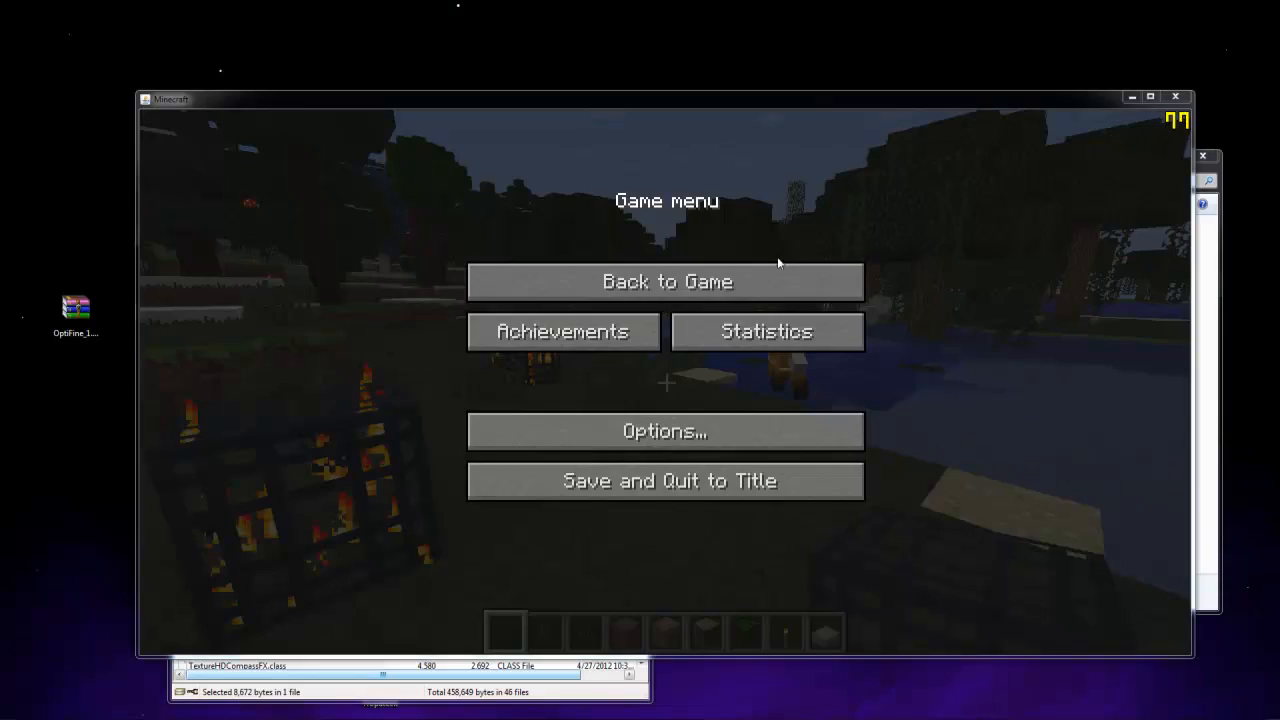
left_click(766, 282)
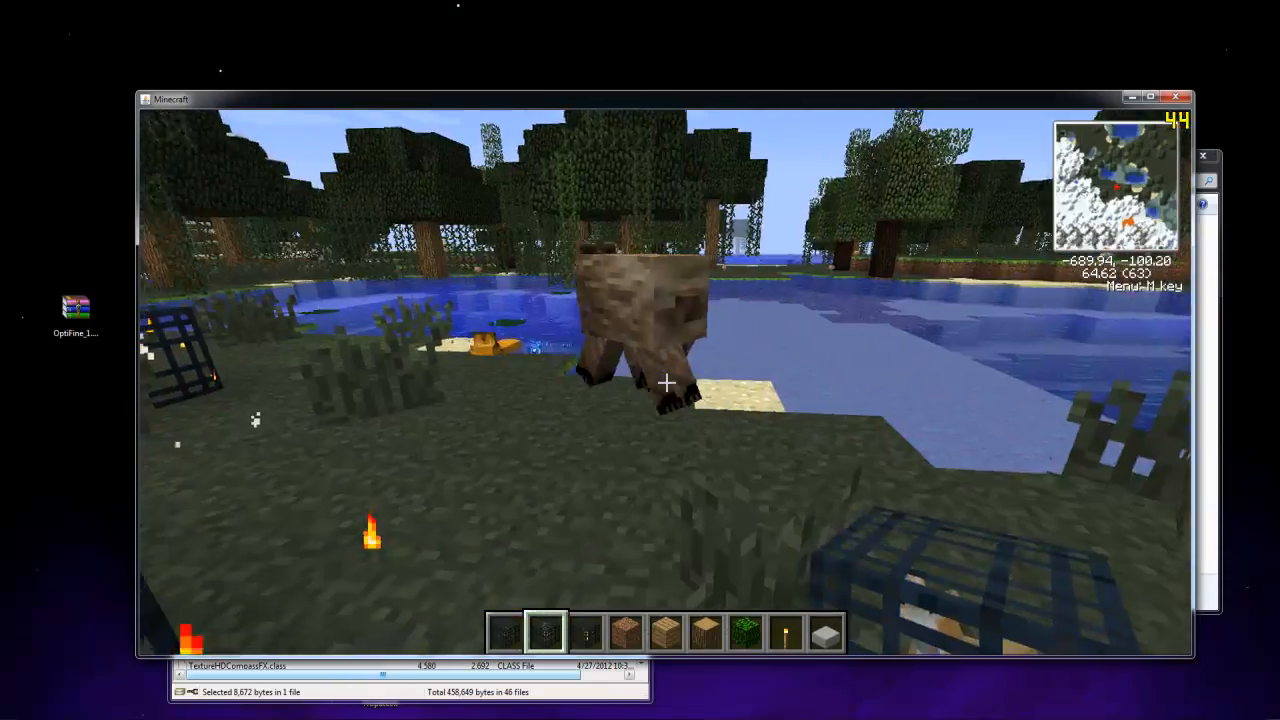
key("w")
scroll(666, 383, "down", 1)
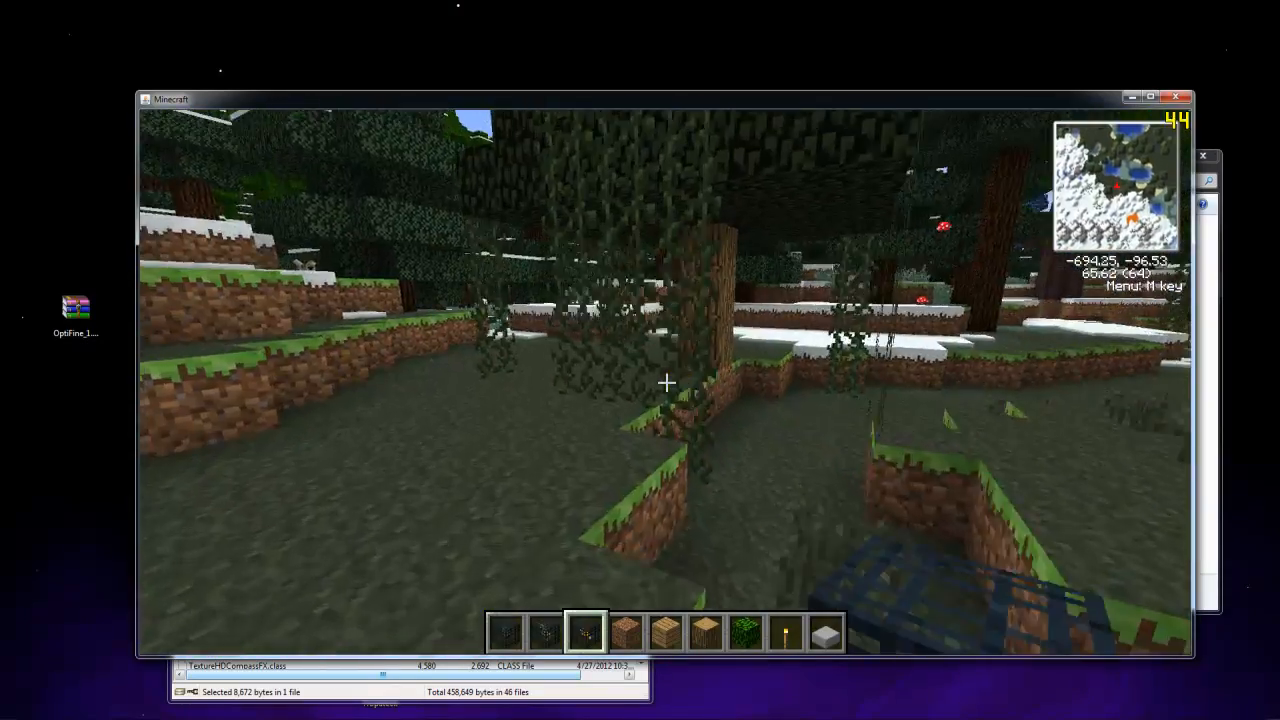
key("space")
key("w")
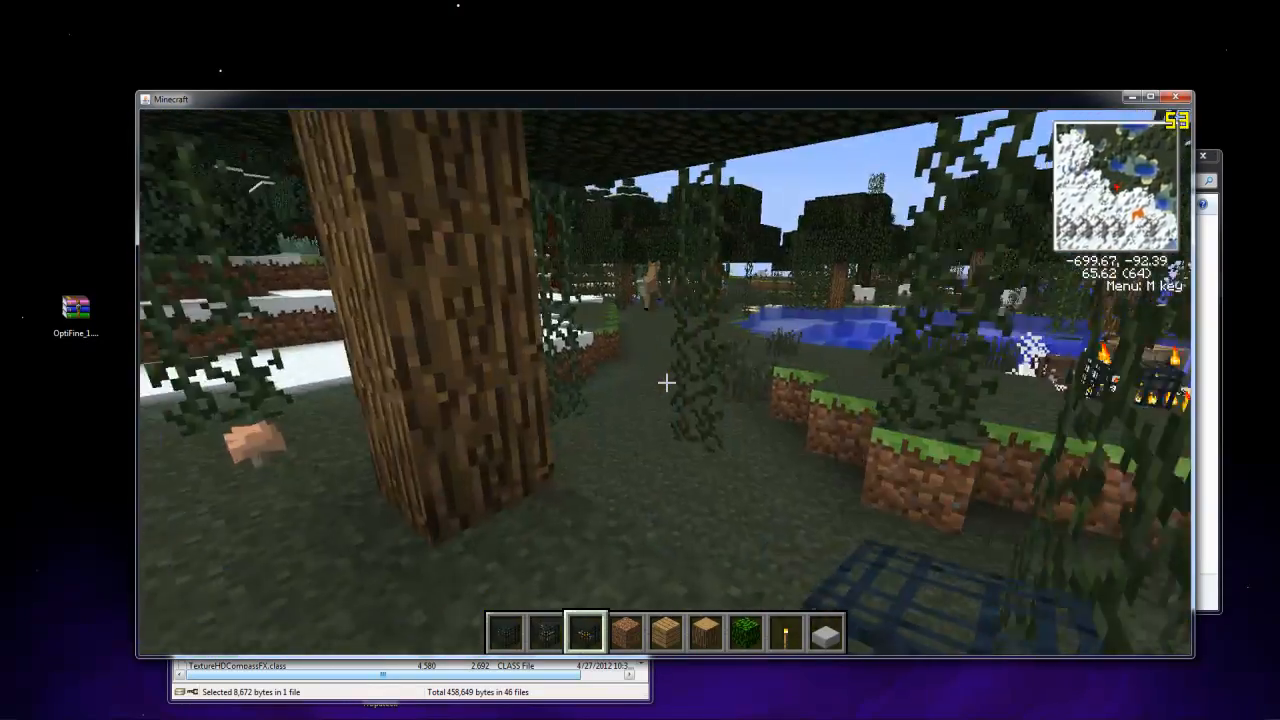
key("w")
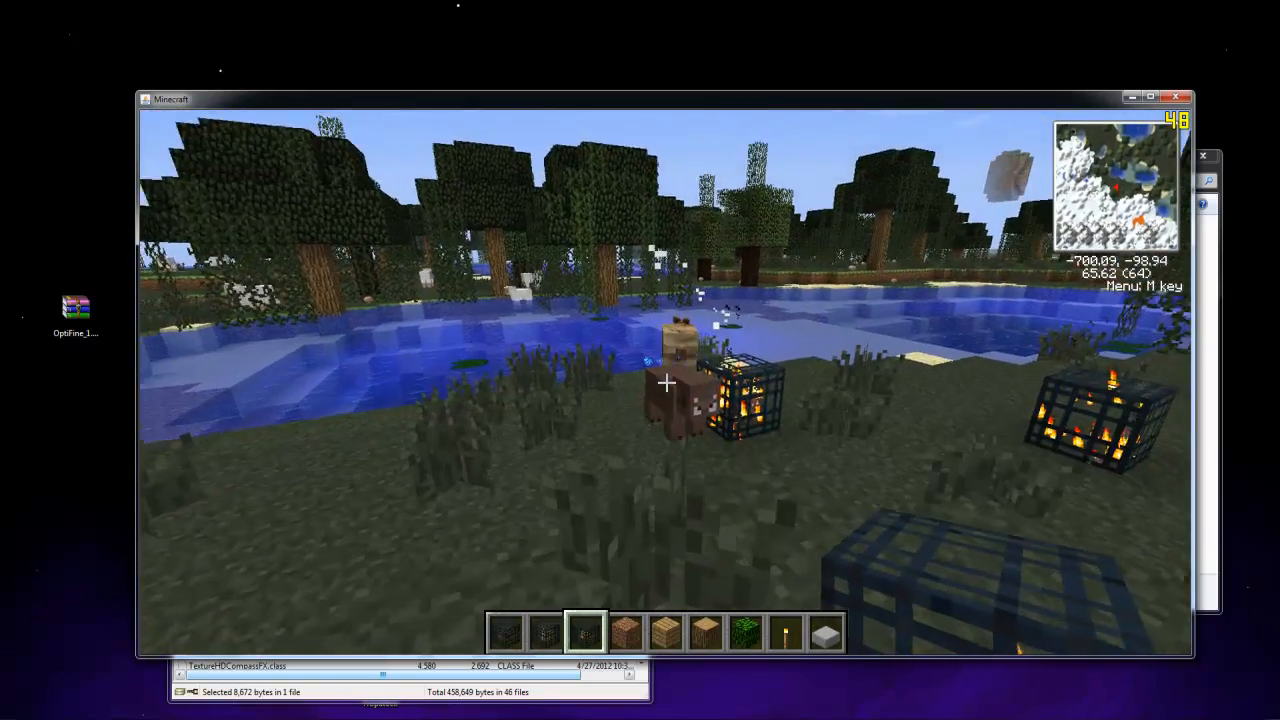
key("w")
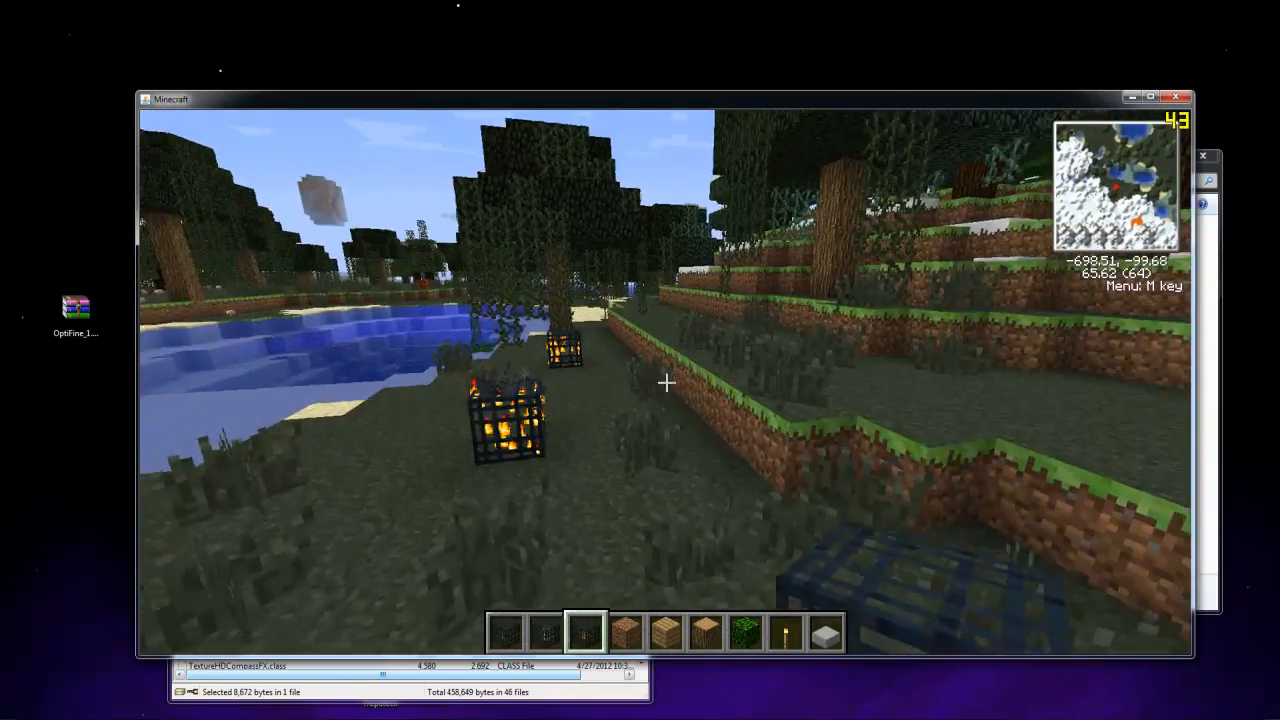
key("w")
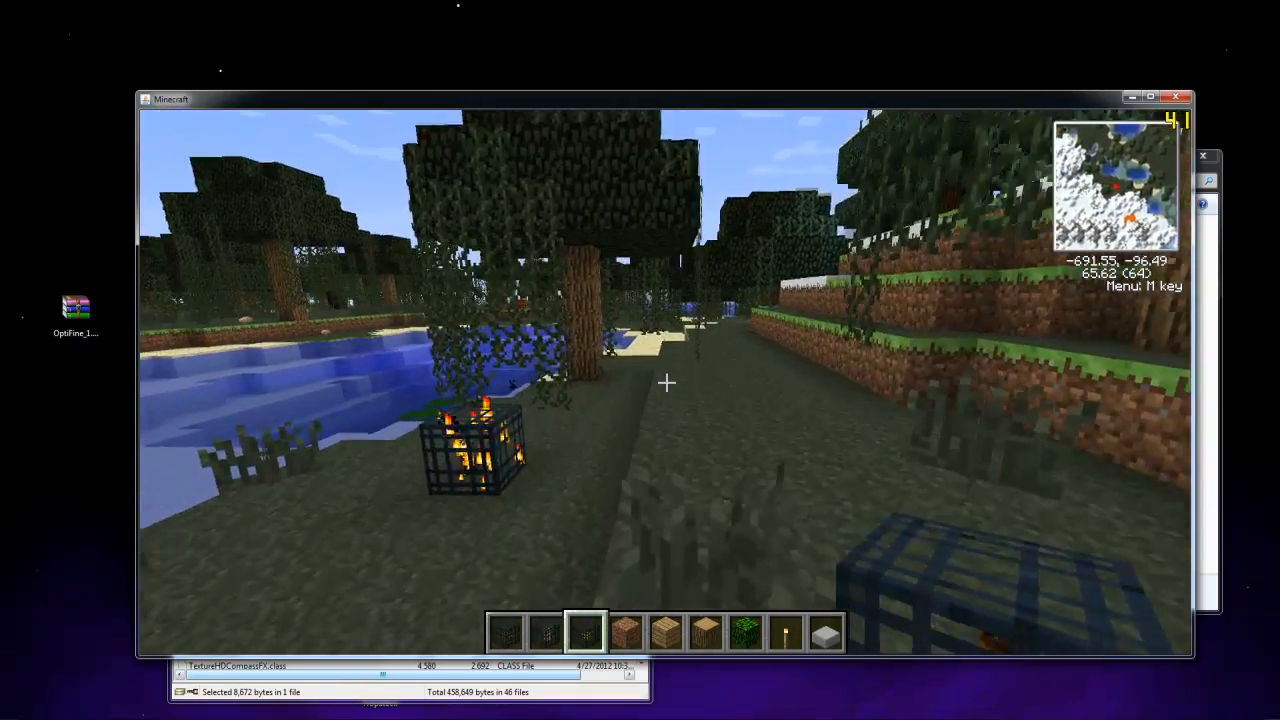
Walk along the sandy lake shore through the swamp, select the fourth hotbar item, and pause the game
key("w")
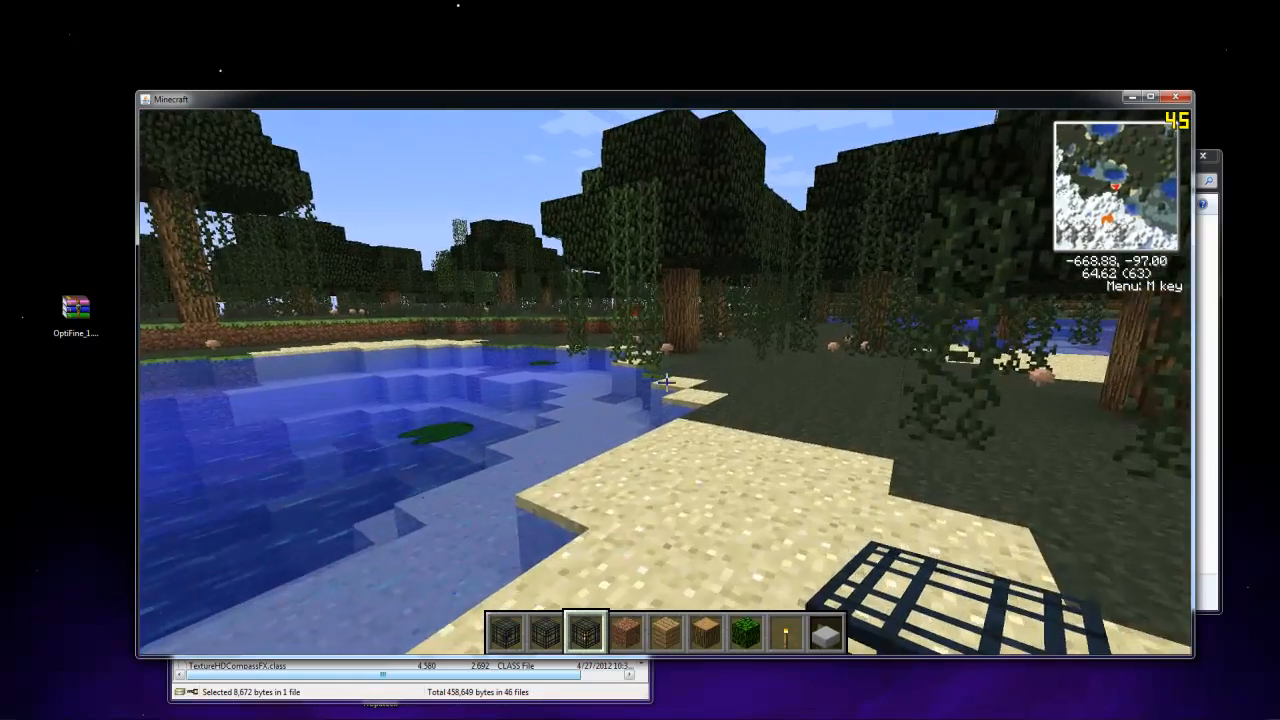
key("w")
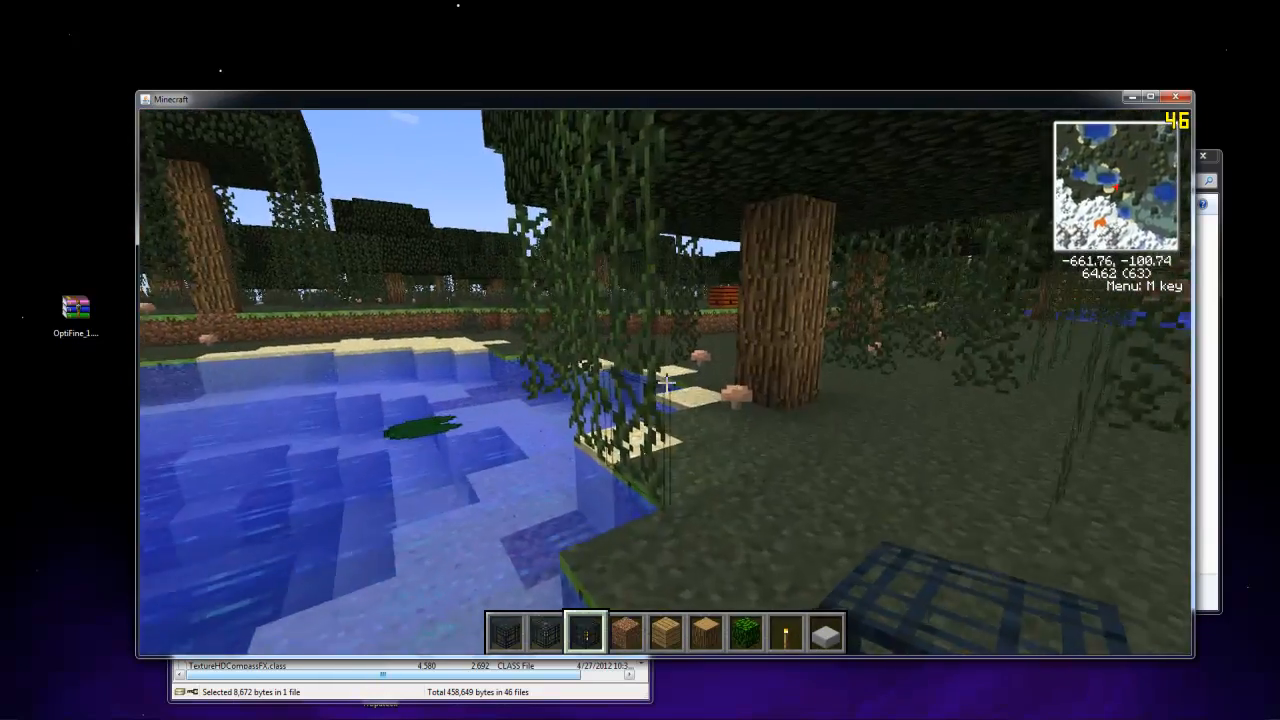
key("w")
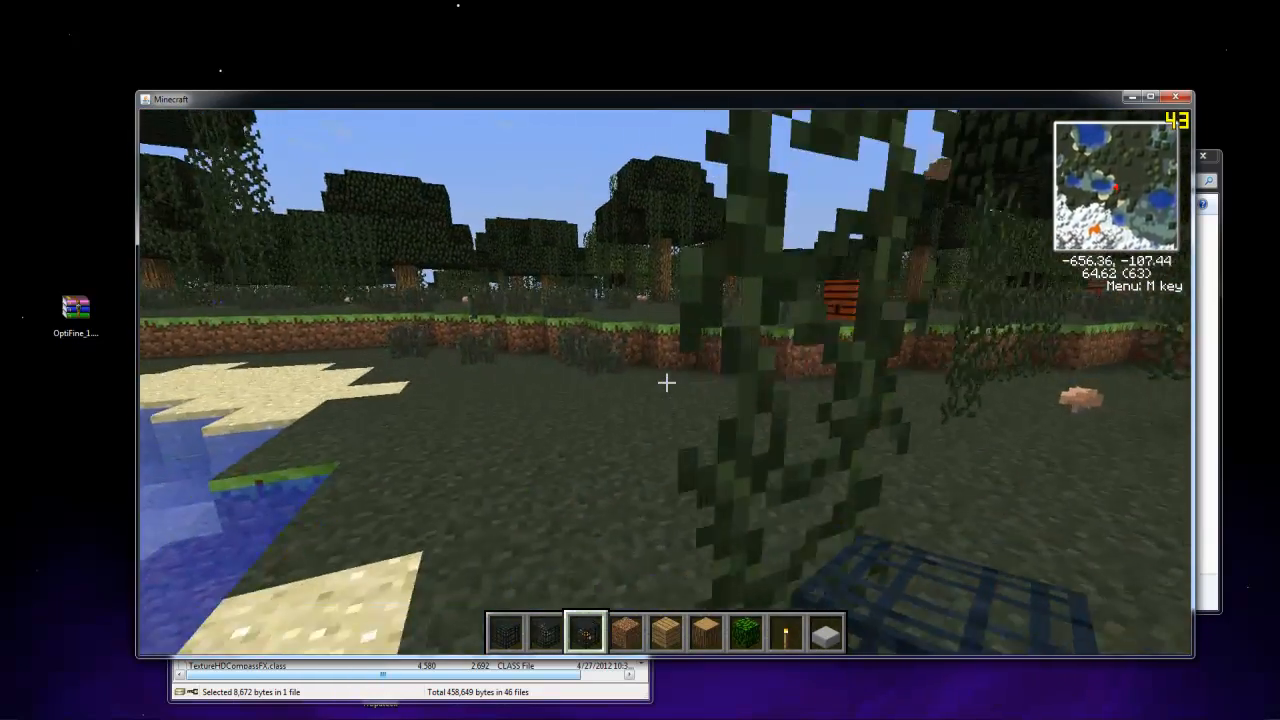
key("w")
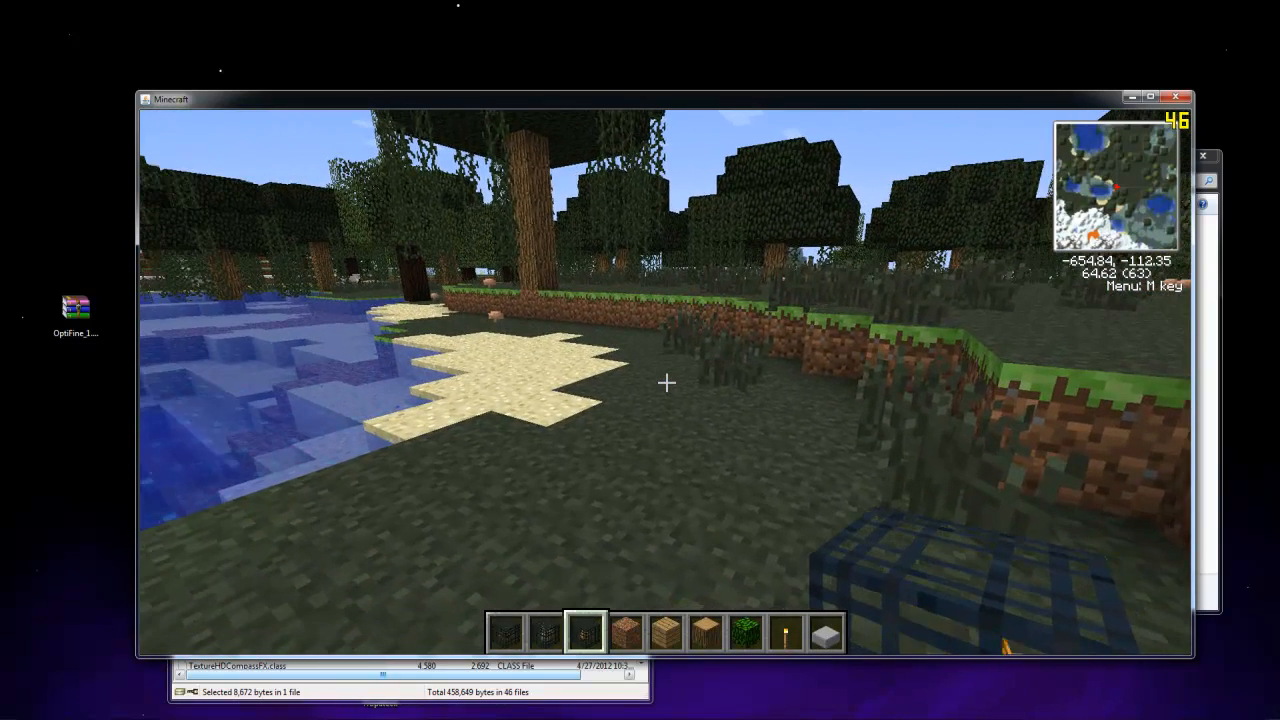
scroll(666, 382, "down", 1)
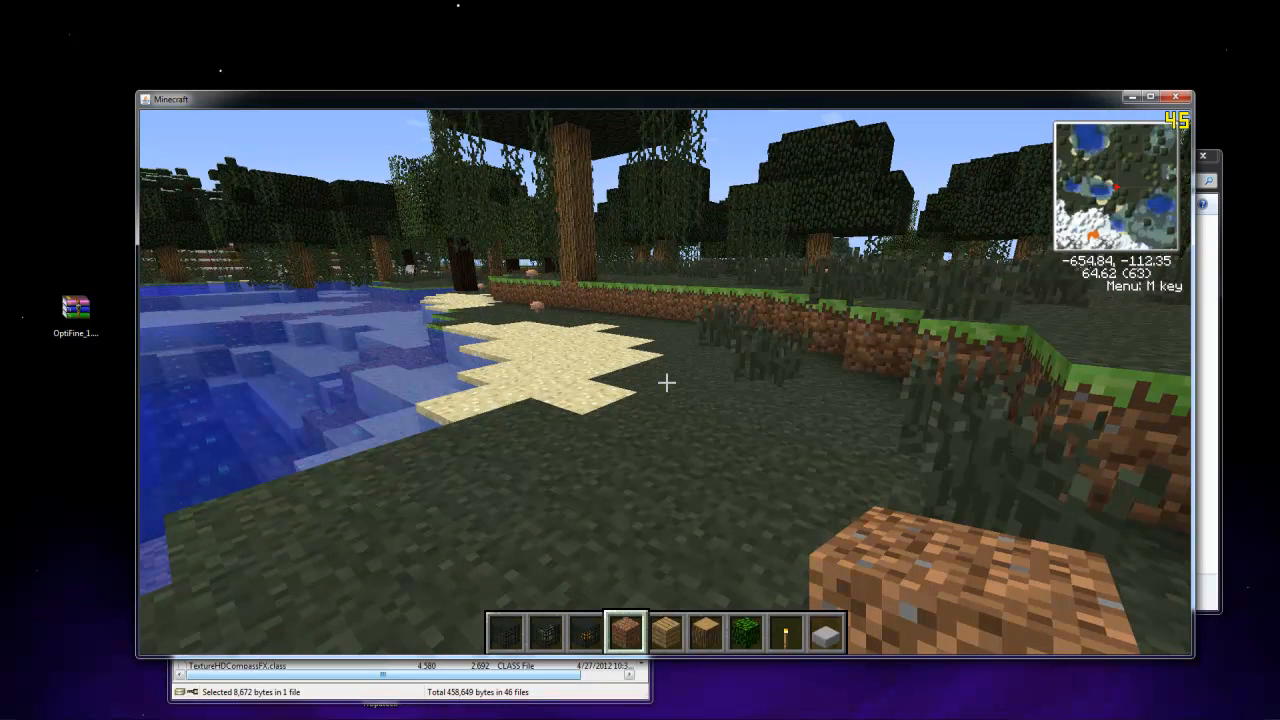
key("Escape")
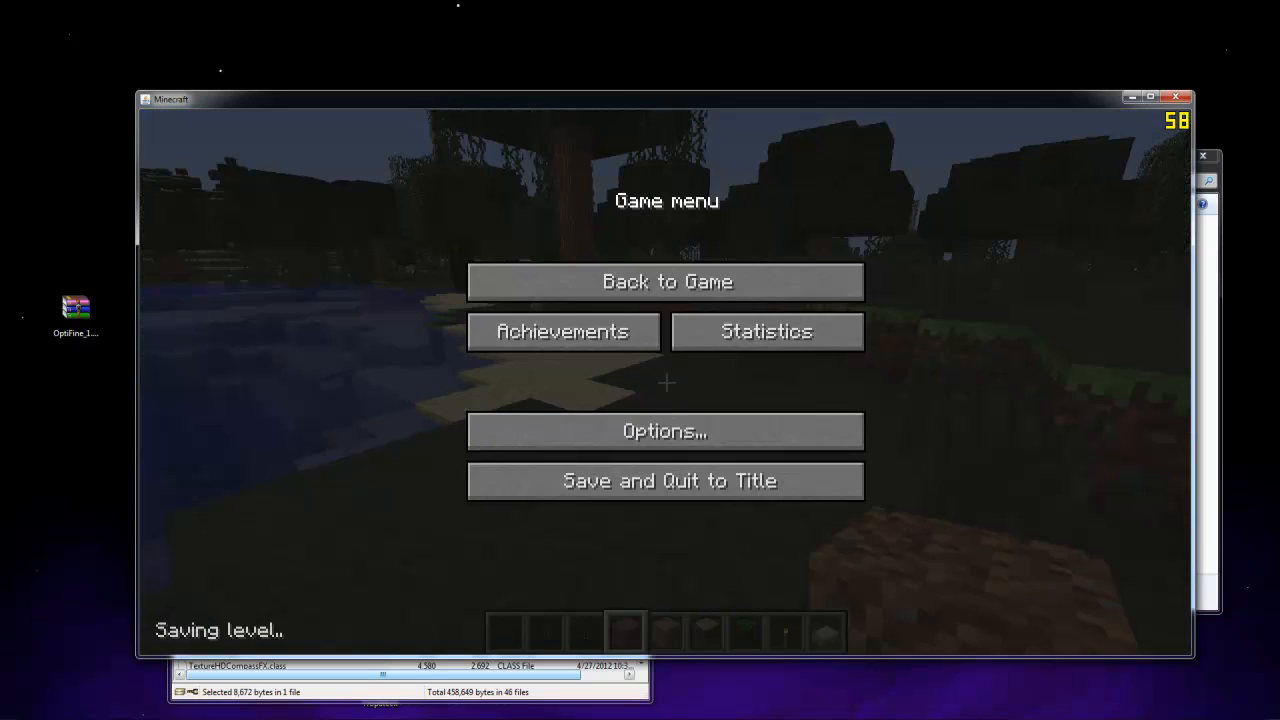